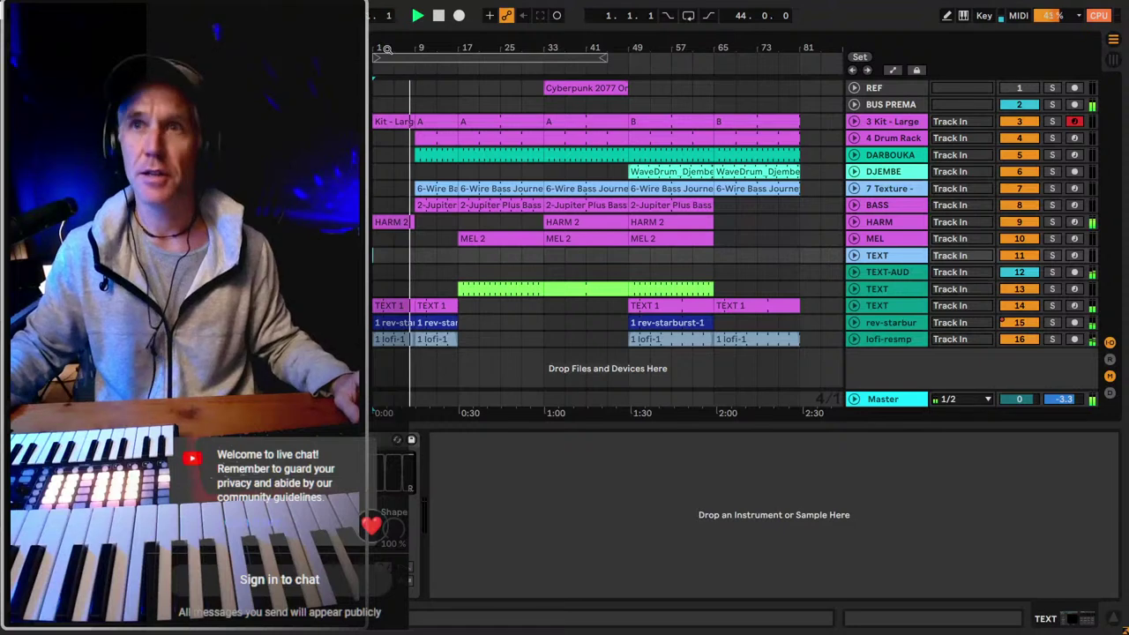
Select bars 17 to 33 on the lofi-resmp track and check the CPU load meter's details during playback.
left_click_drag(386, 49, 388, 74)
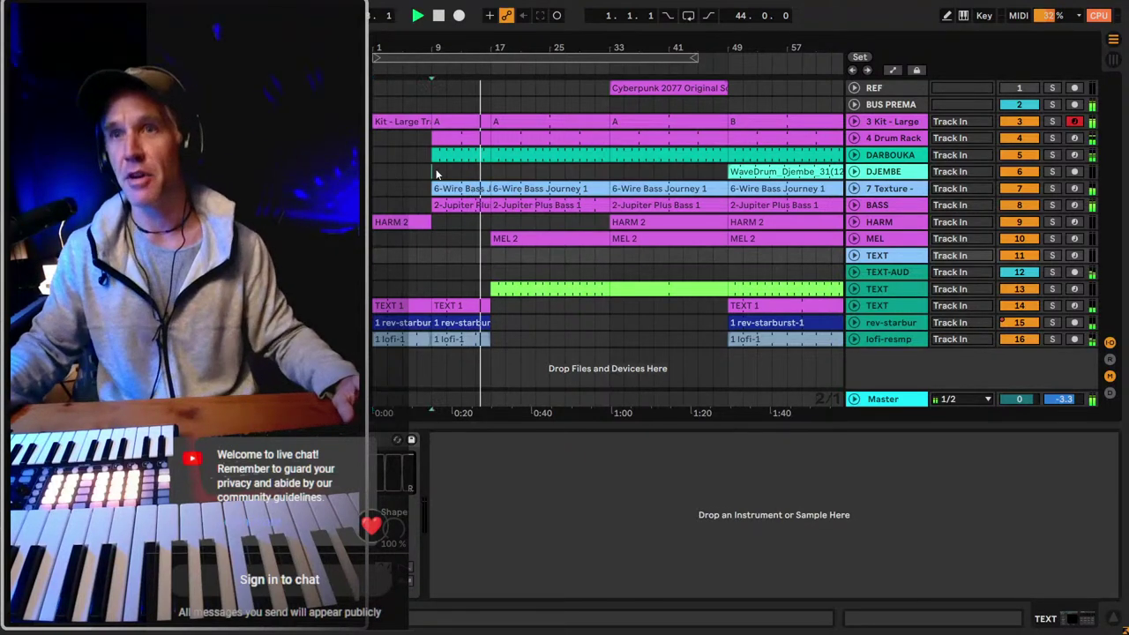
left_click(433, 172)
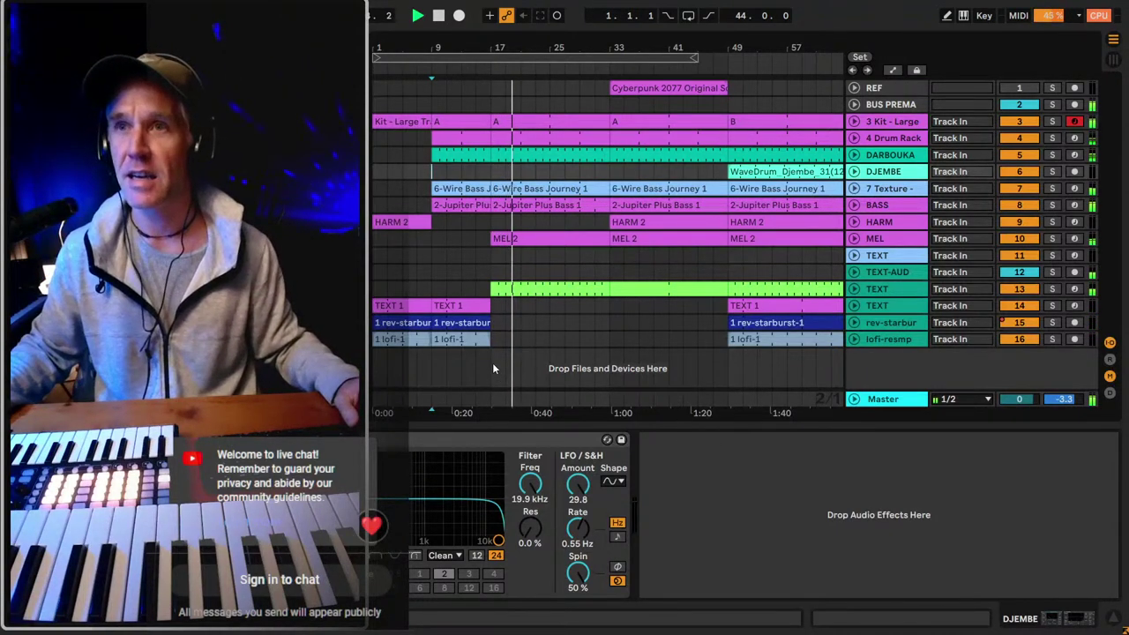
left_click_drag(492, 340, 610, 342)
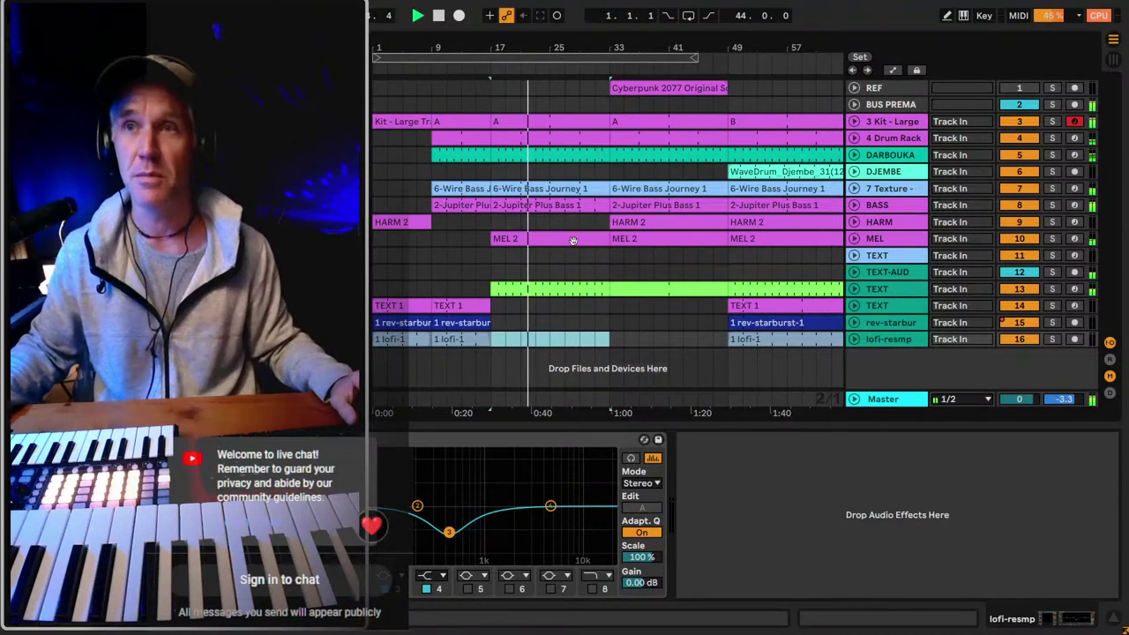
left_click(1050, 15)
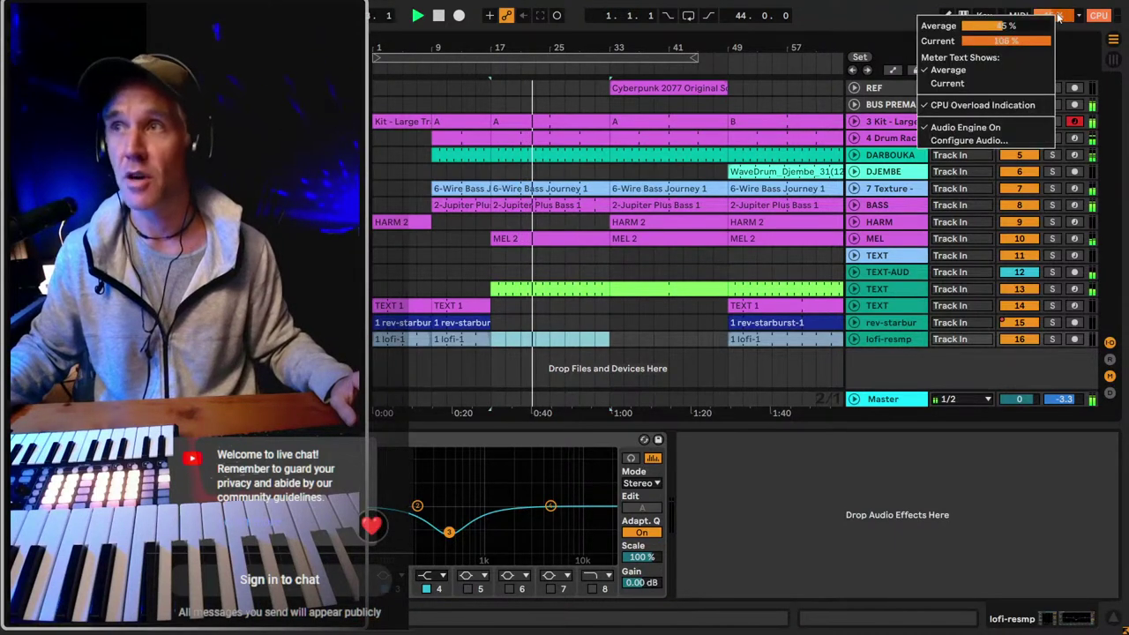
left_click(1107, 17)
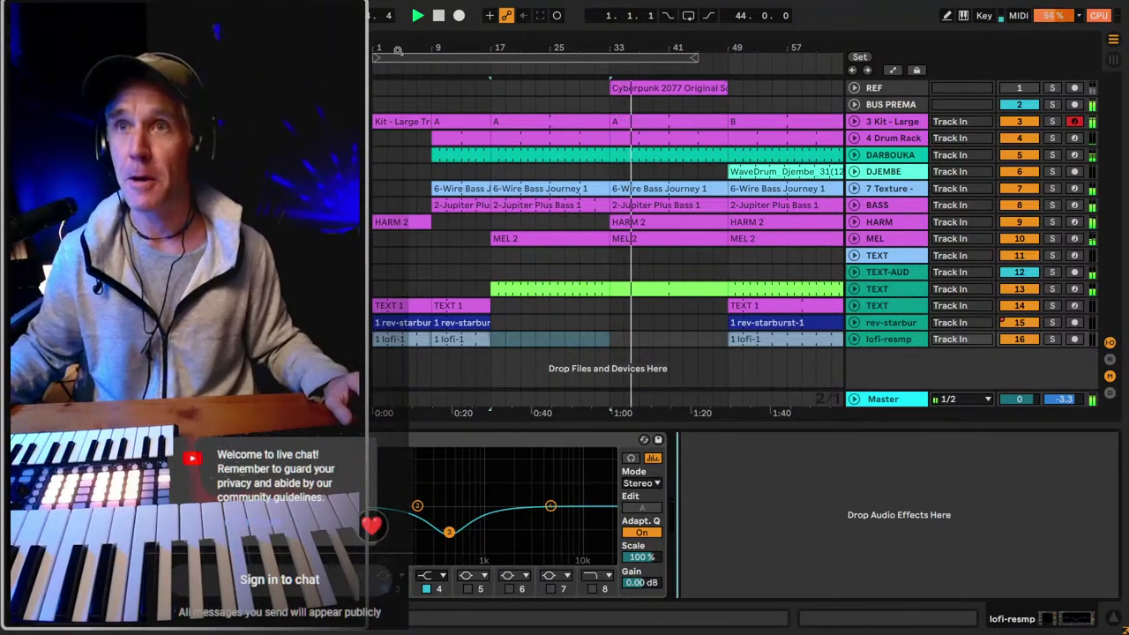
Hide the tracks' in/out section and extend the arrangement loop to 80 bars, ending with the last clips.
key("plus")
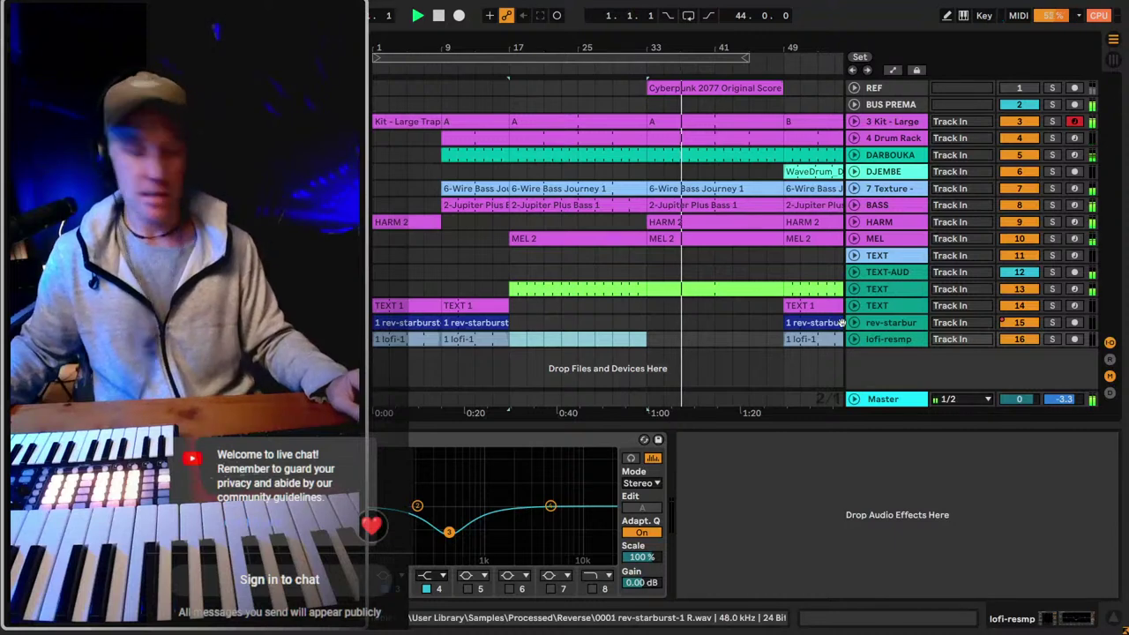
key("ctrl+alt+i")
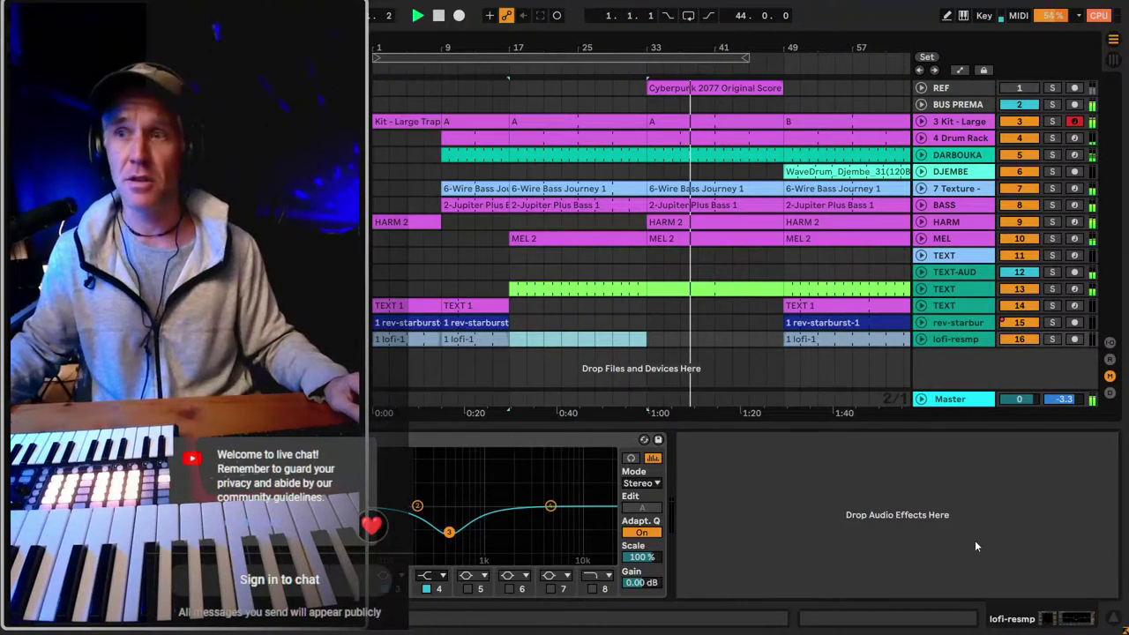
left_click(910, 536)
key("minus")
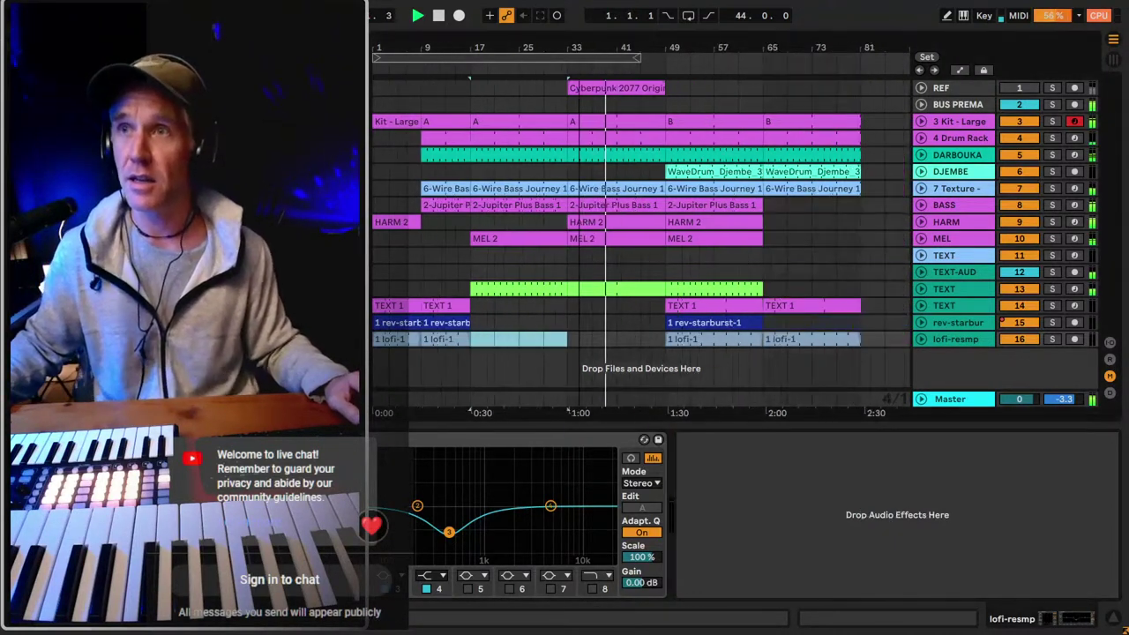
left_click_drag(632, 54, 860, 58)
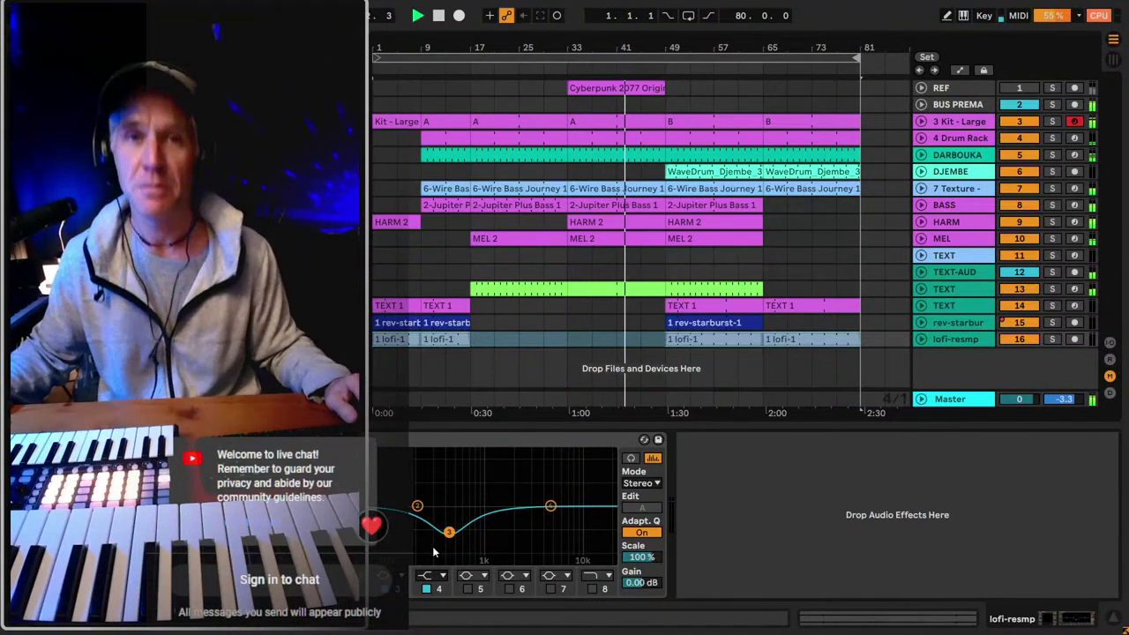
Select bars 33 to 49 on the BUS PREMASTER track and view its signal in the expanded Spectrum display.
left_click(702, 524)
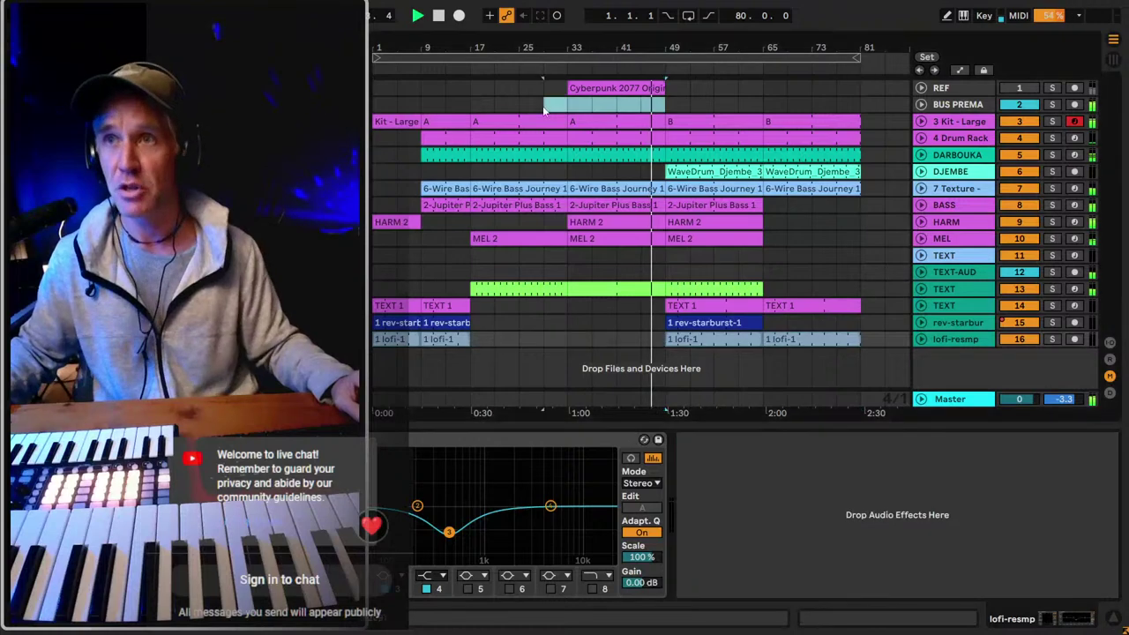
left_click_drag(665, 112, 559, 111)
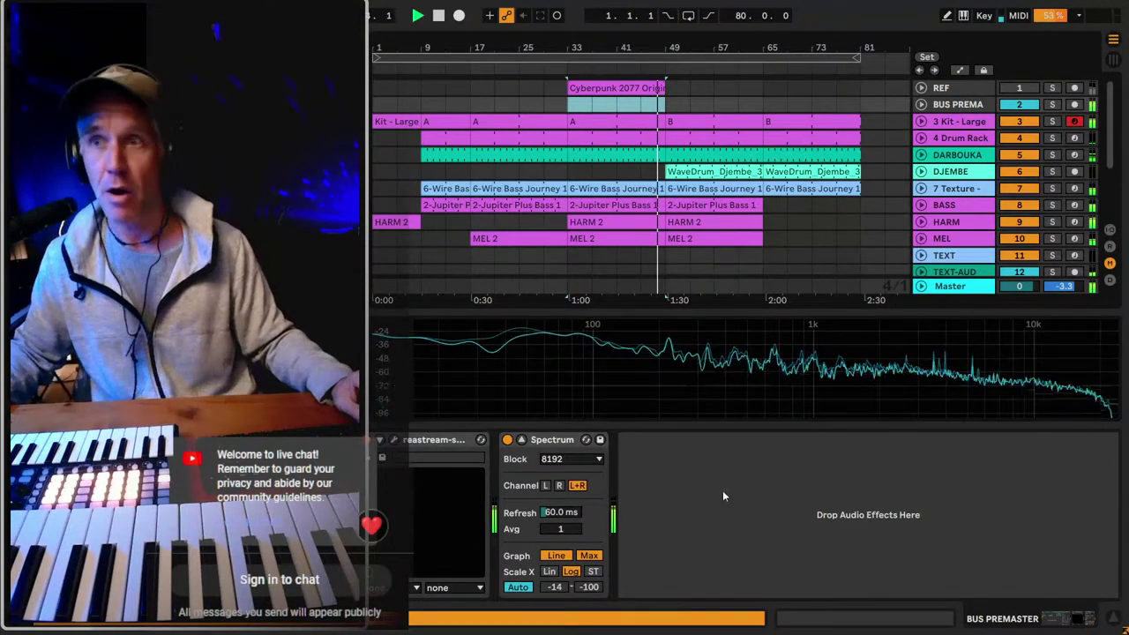
left_click(722, 491)
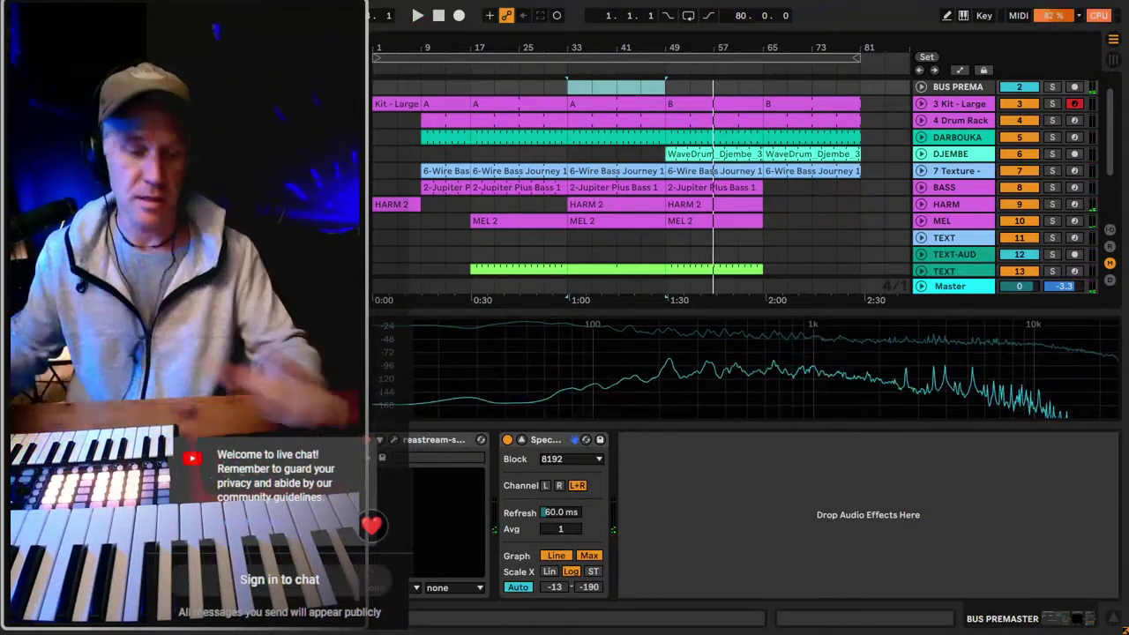
key("F11")
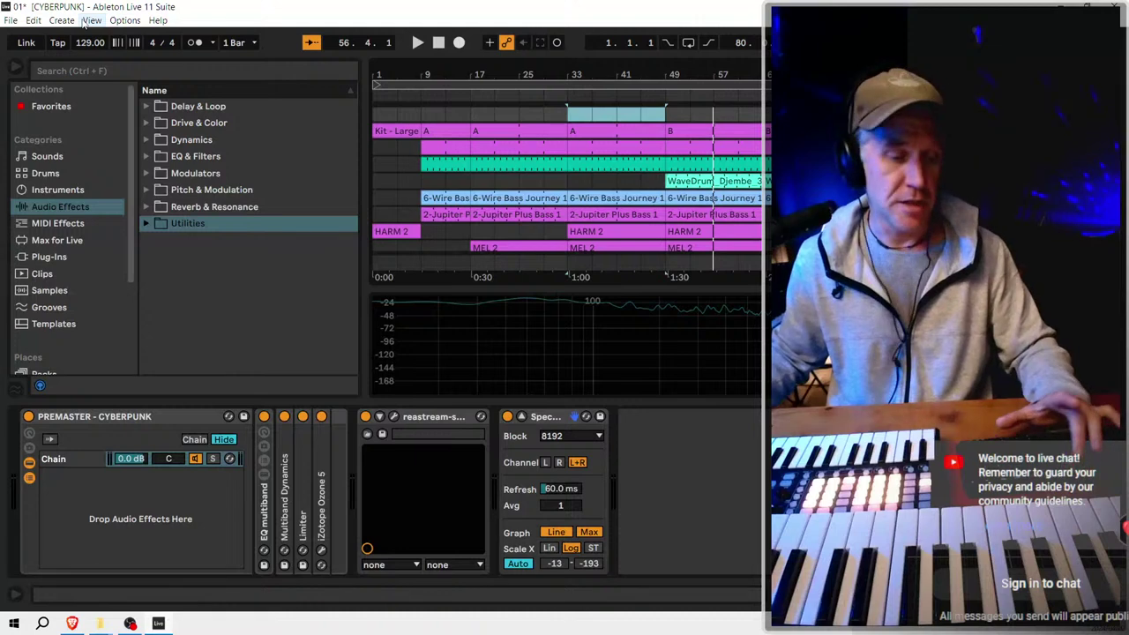
key("F11")
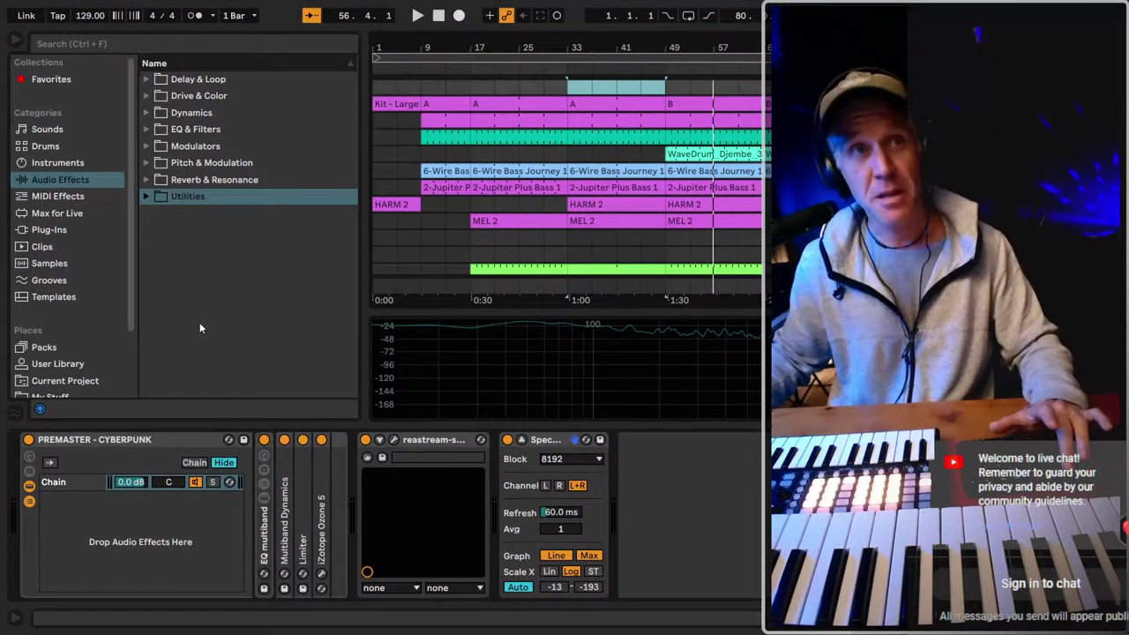
left_click(238, 275)
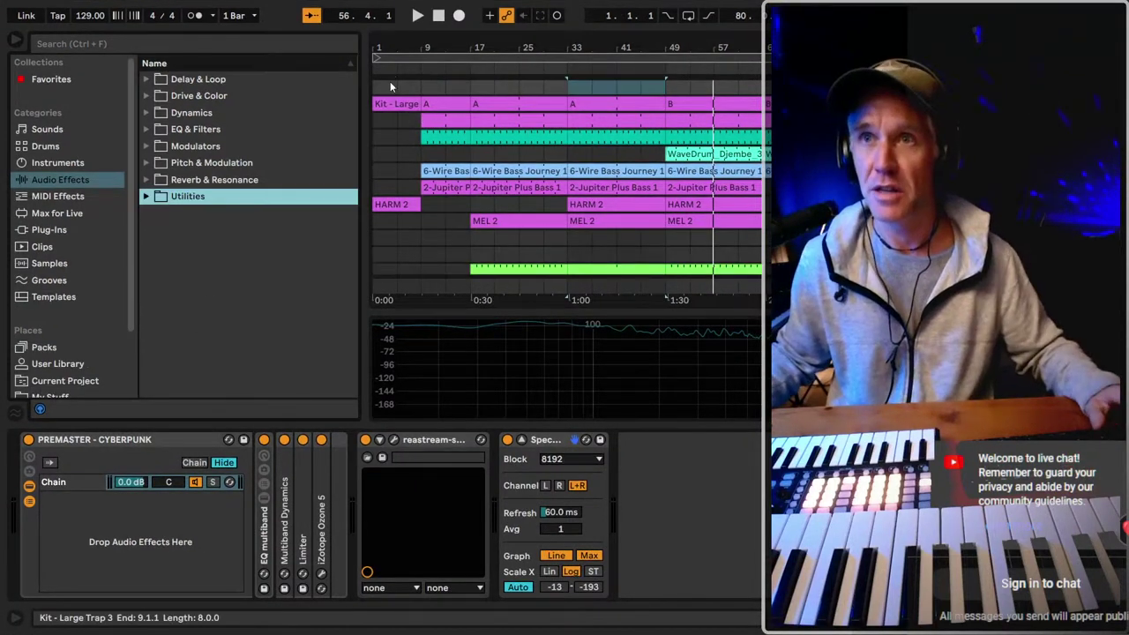
left_click_drag(381, 45, 381, 47)
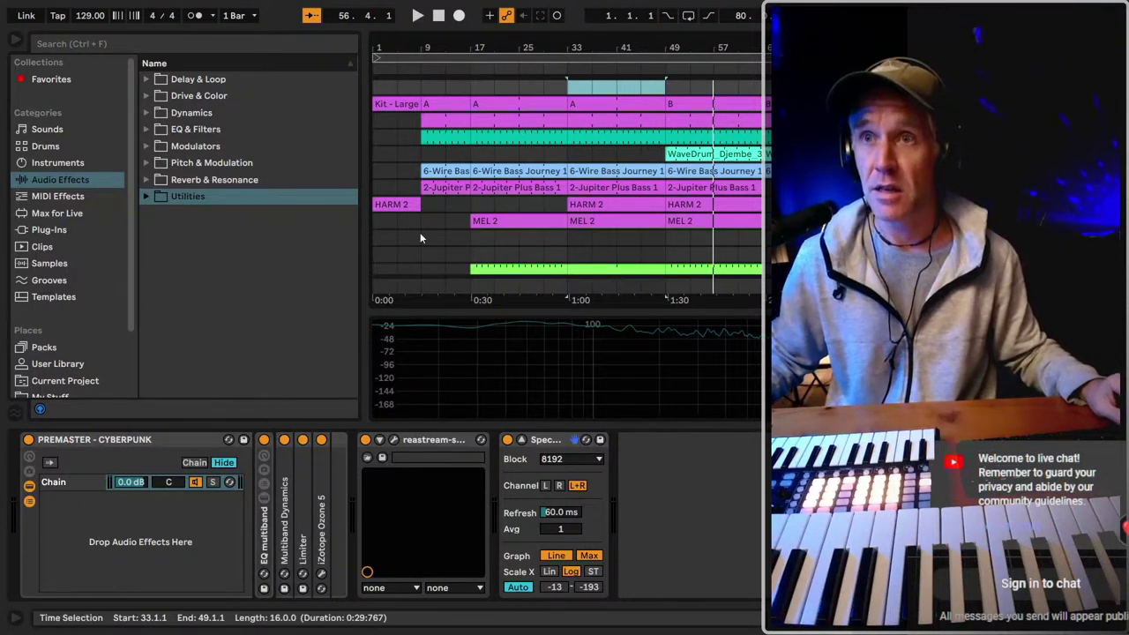
Collapse the expanded Spectrum display and place the insert marker at bar 1 on the TEXT-AUD track.
scroll(418, 233, "down", 1)
left_click_drag(515, 313, 501, 416)
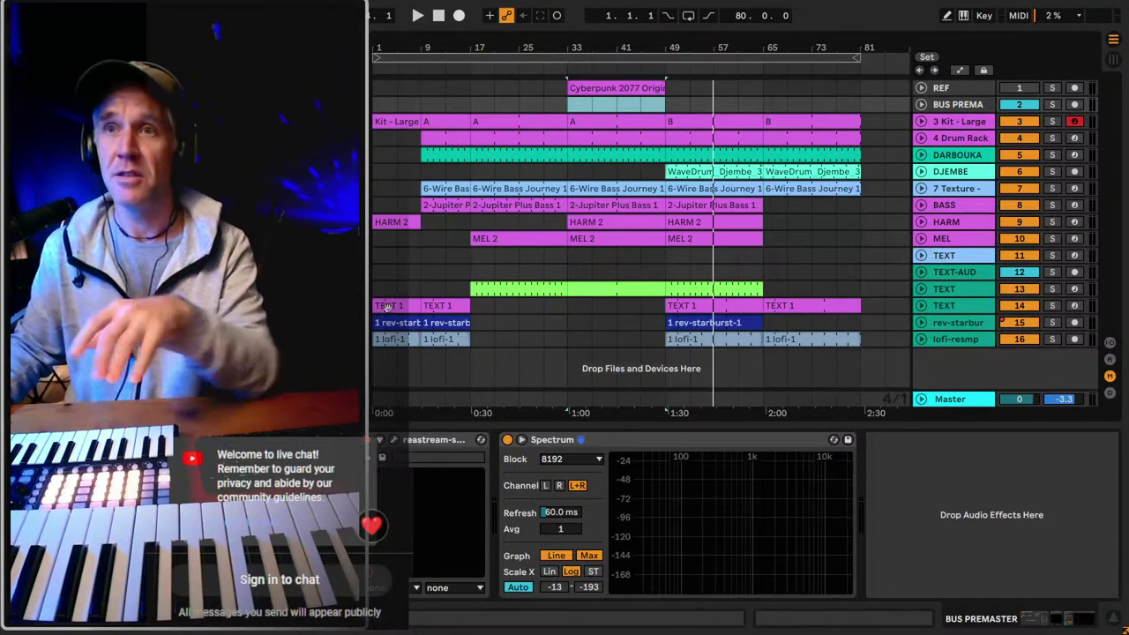
left_click(375, 265)
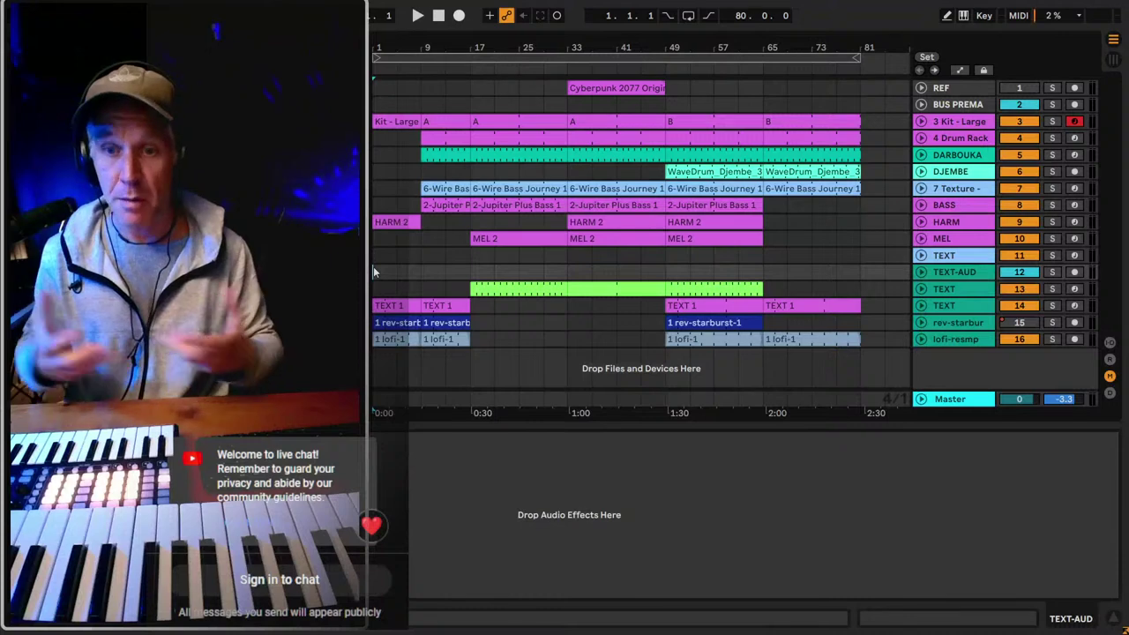
Show the DARBOUKA track's devices, start playback from bar 1 and fold its Mono device.
left_click(962, 154)
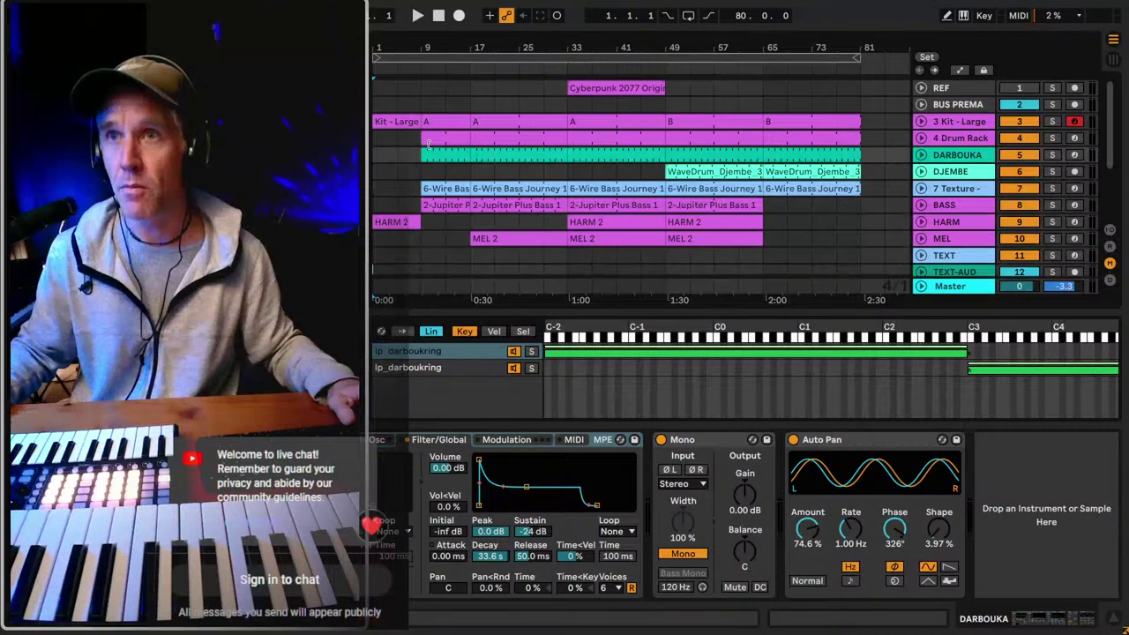
left_click_drag(384, 46, 390, 47)
key("space")
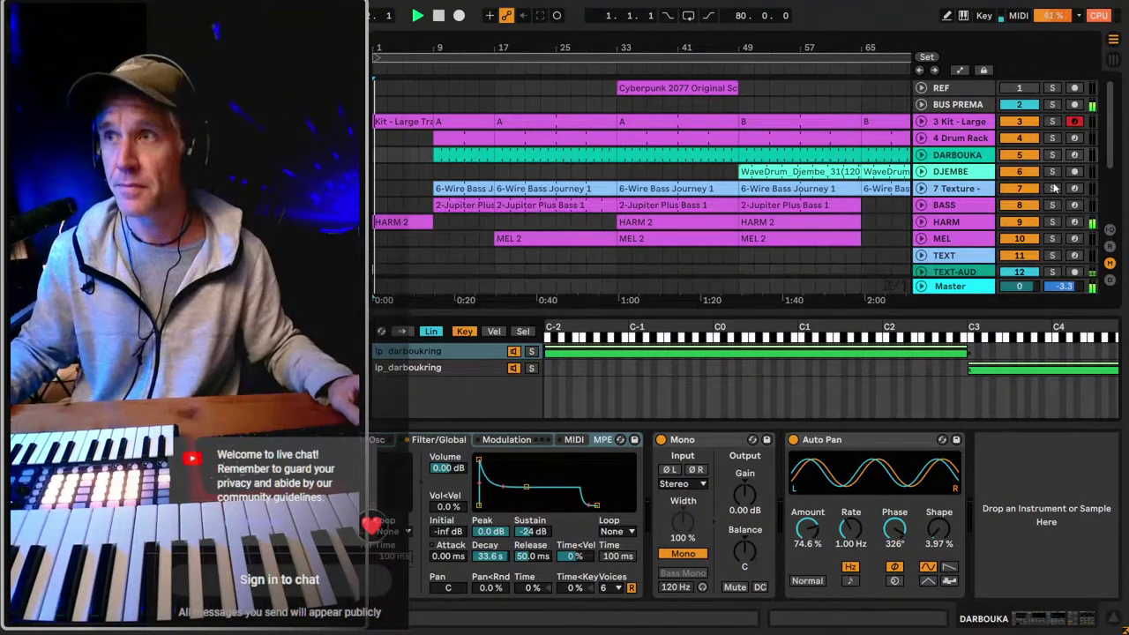
double_click(720, 441)
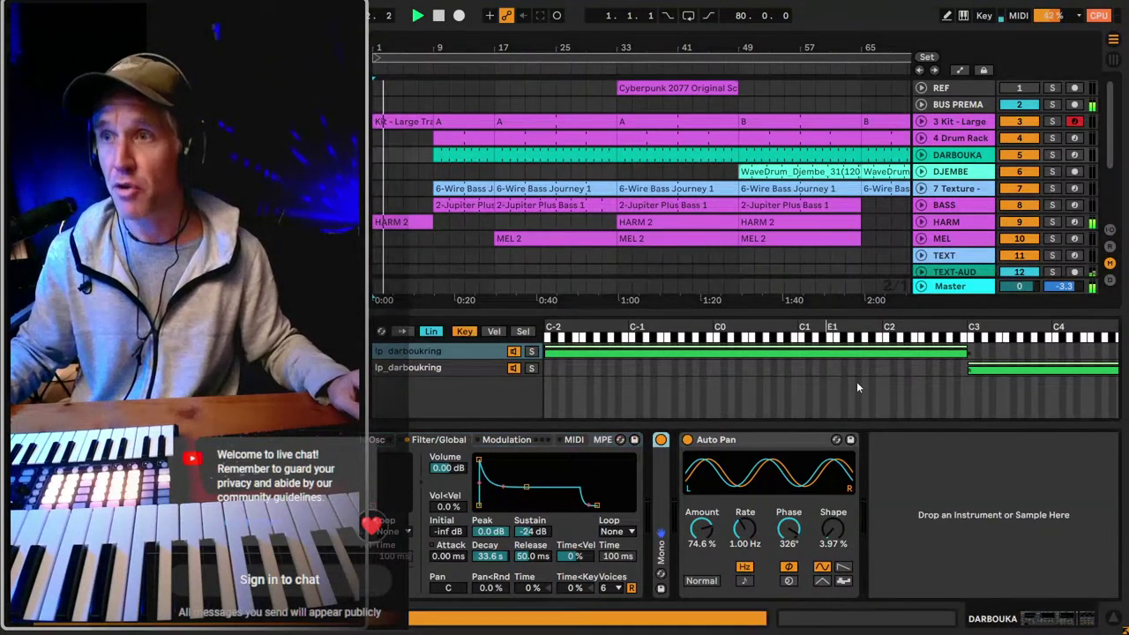
scroll(957, 245, "down", 5)
scroll(957, 221, "up", 5)
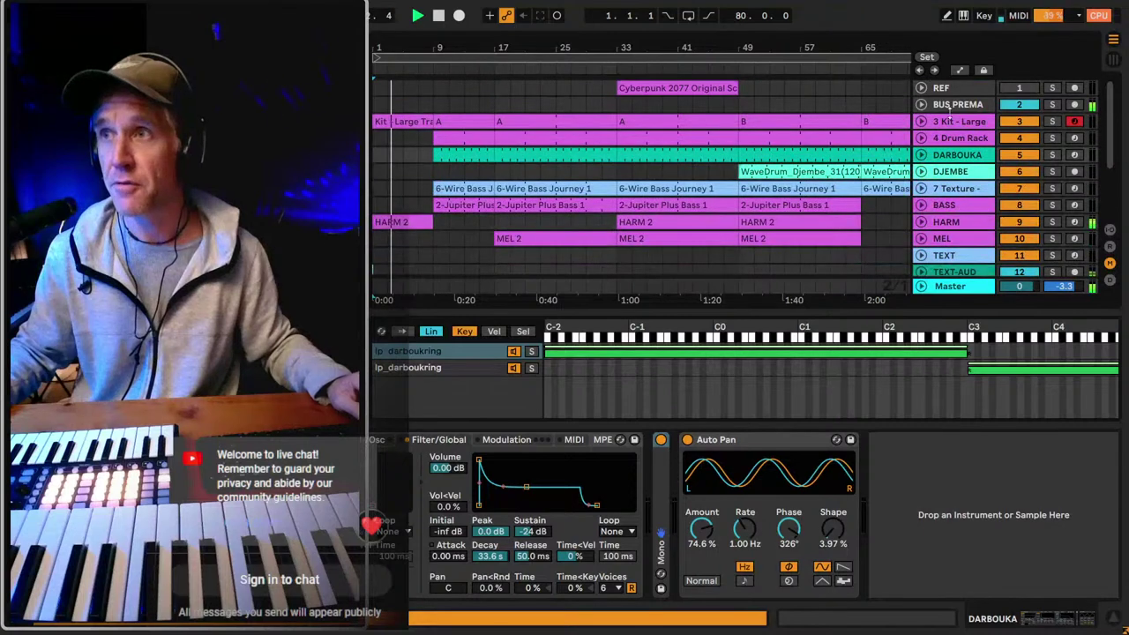
Turn off the "< 10kHz" and "500 - 10kHz" chains of the EQ multiband rack on BUS PREMASTER during playback.
left_click(958, 104)
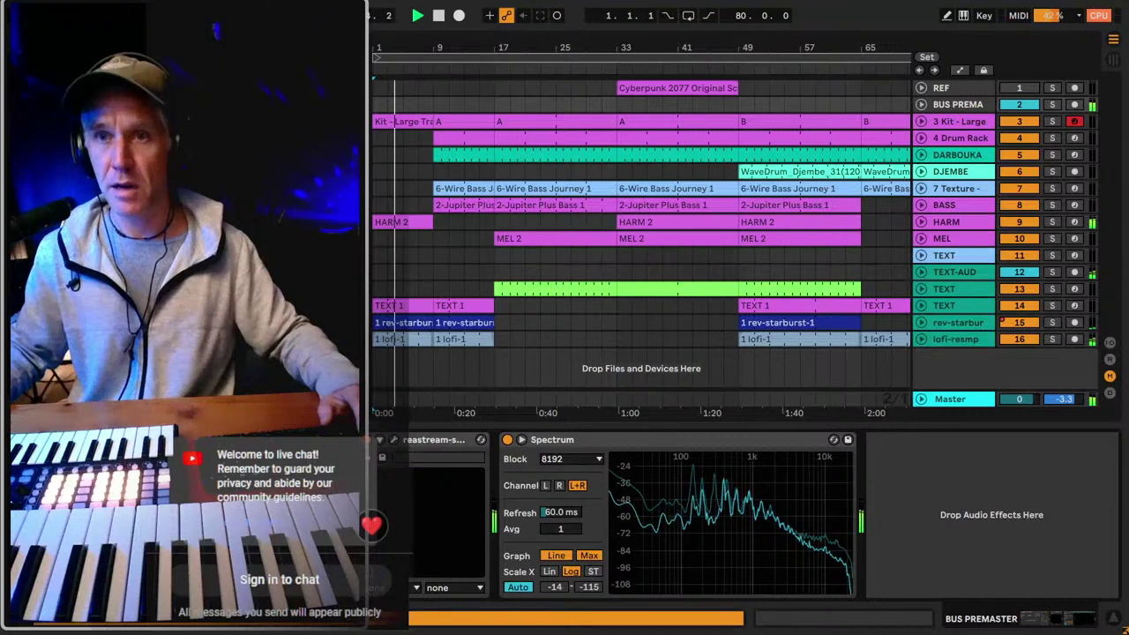
scroll(409, 538, "left", 5)
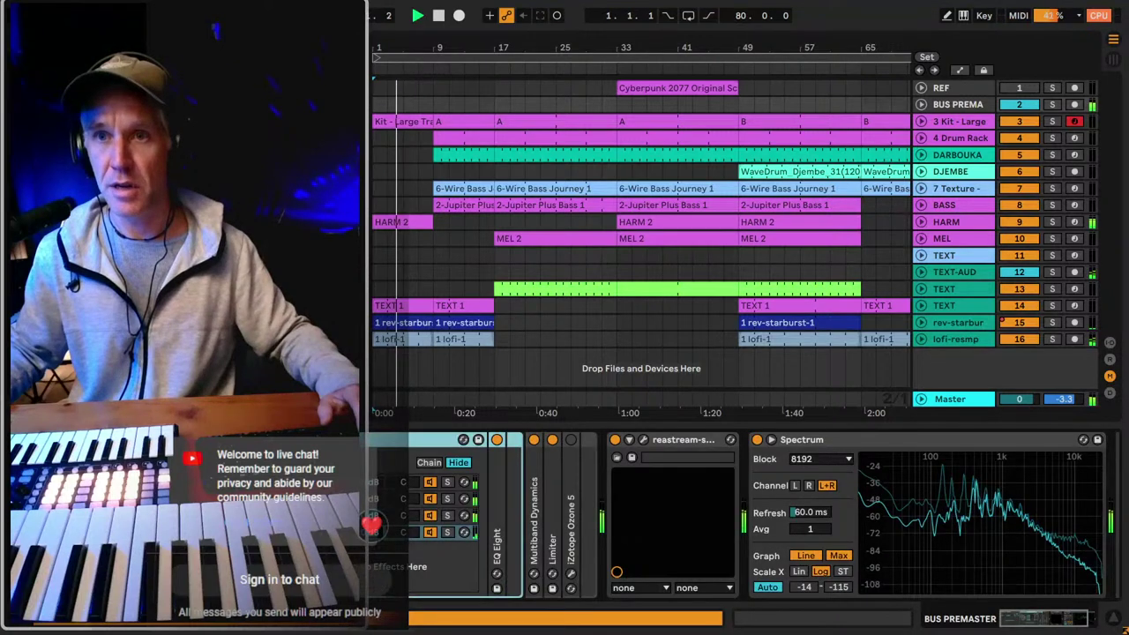
left_click(430, 533)
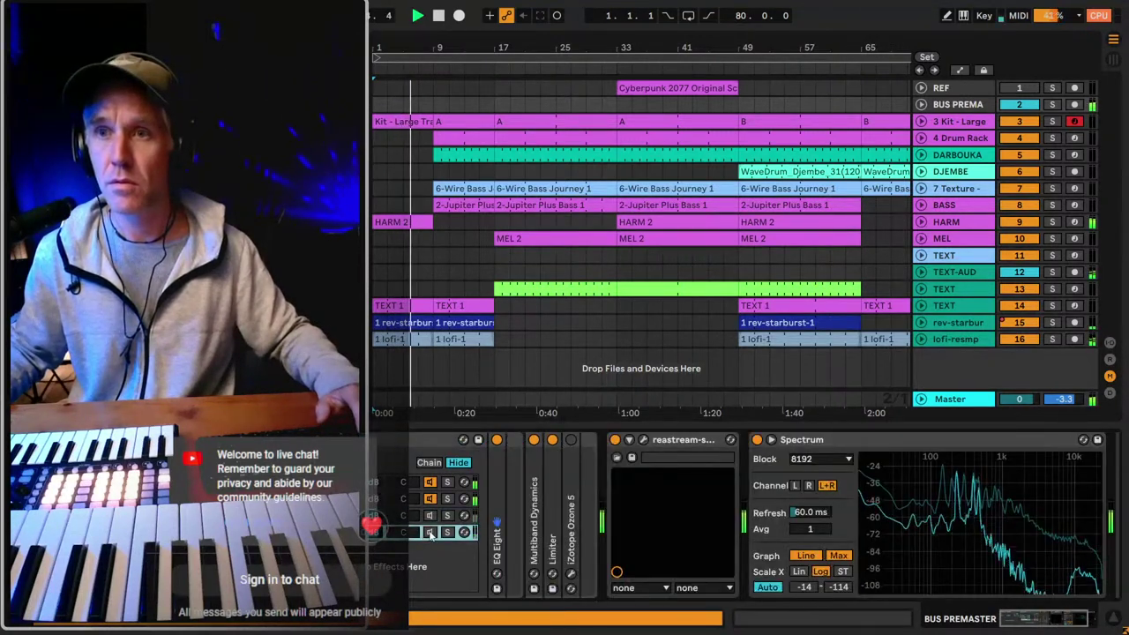
left_click(429, 517)
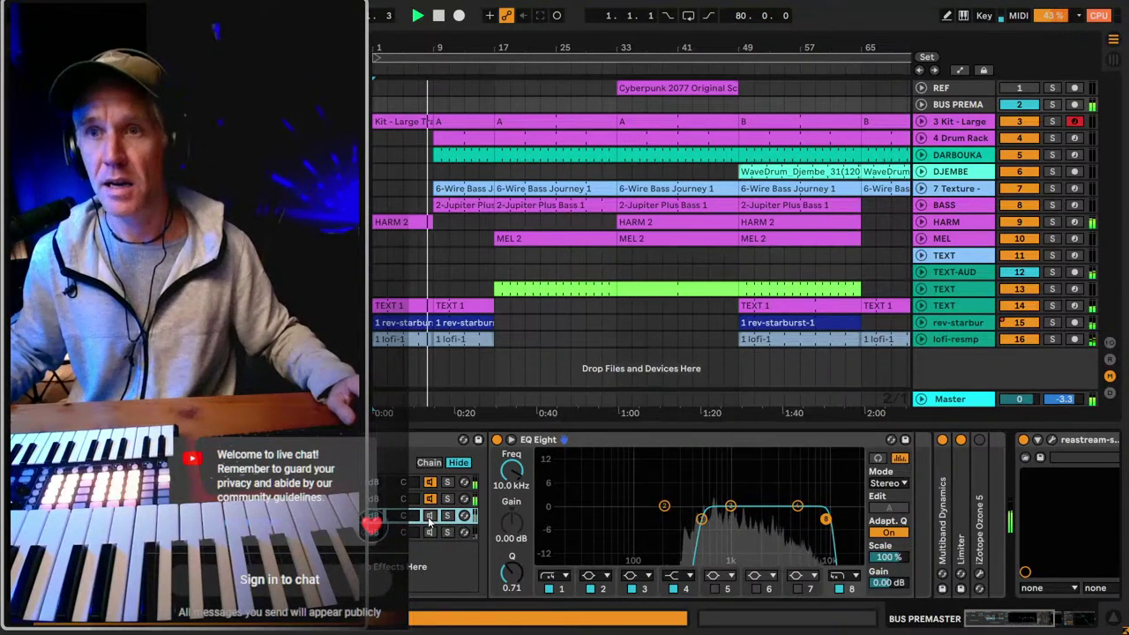
Search the audio effects for "filter" and expand EQ & Filters to the Auto Filter preset Bandpass Spinner.
scroll(431, 542, "right", 5)
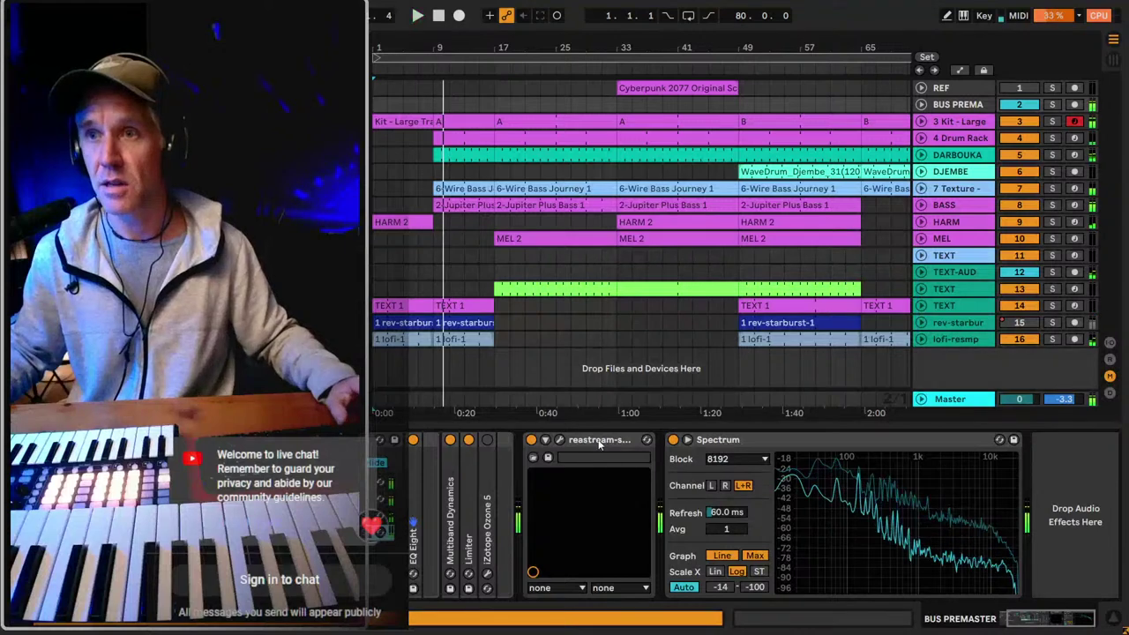
left_click(706, 445)
scroll(413, 509, "left", 3)
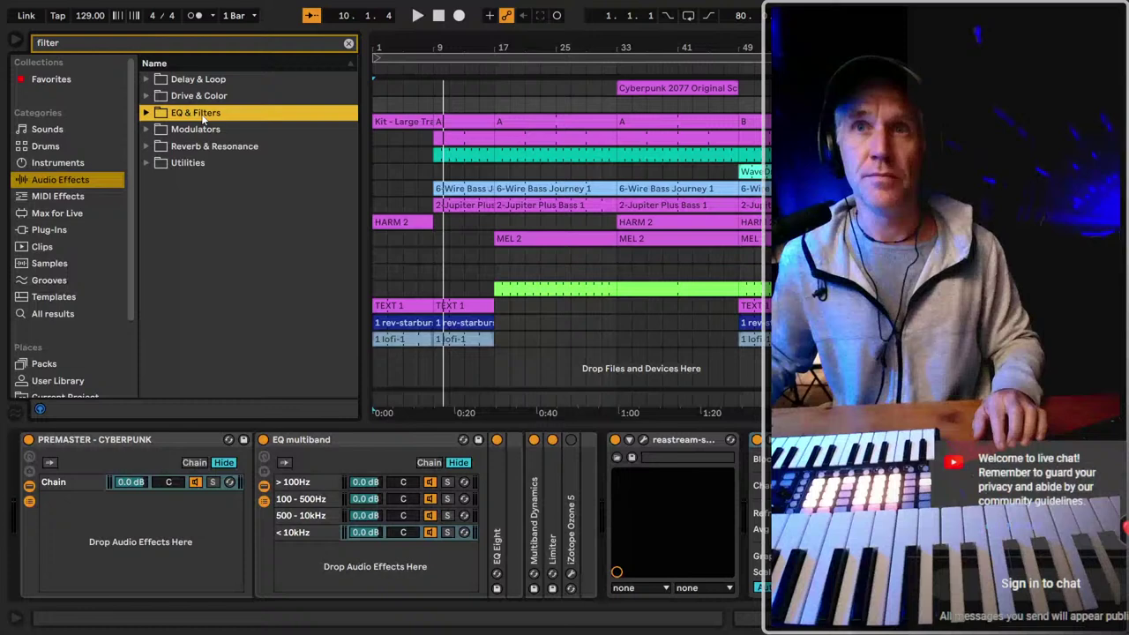
key("Right")
key("Down")
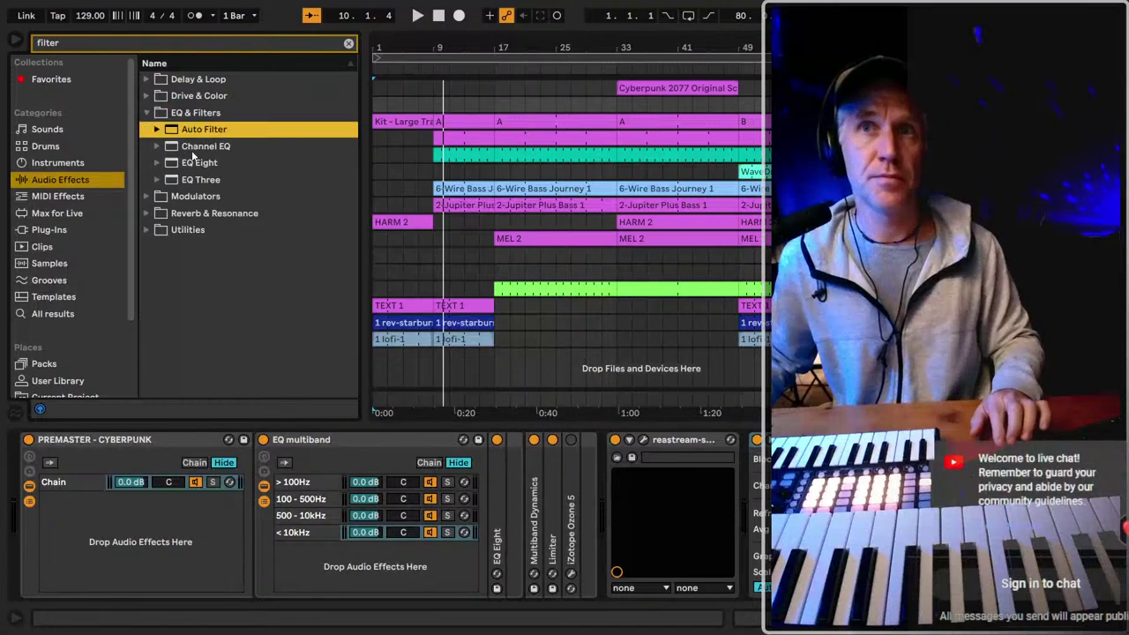
key("Down")
key("Down")
key("Up")
key("Up")
key("Right")
key("Down")
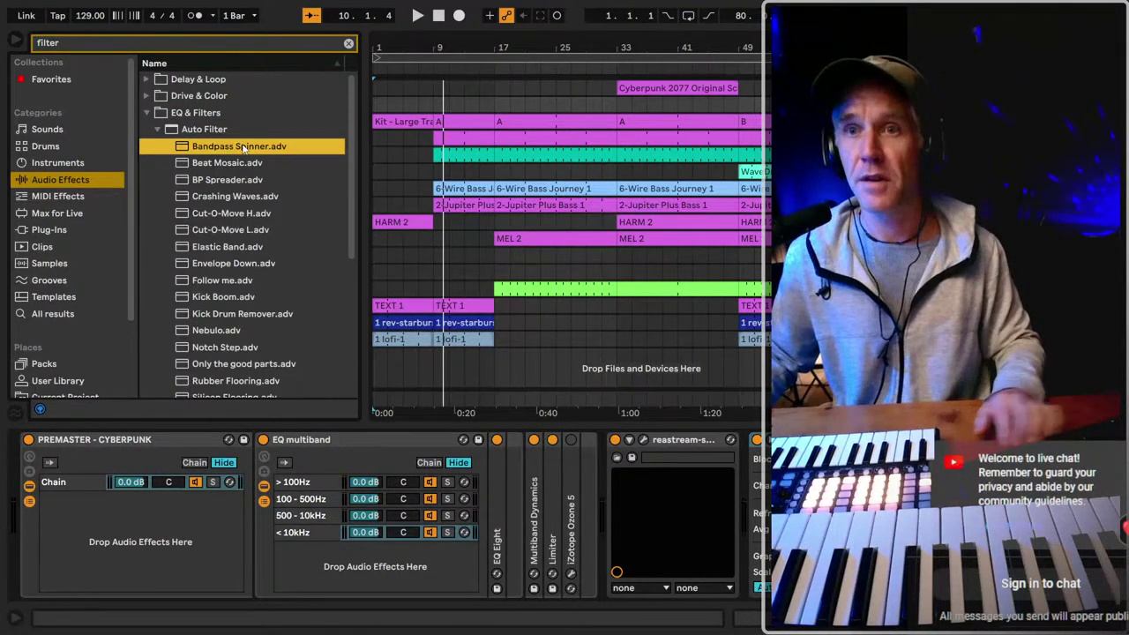
Add the Bandpass Spinner preset after Spectrum on BUS PREMASTER, folding the reastream-standalone and Spectrum devices, and start playback.
double_click(711, 439)
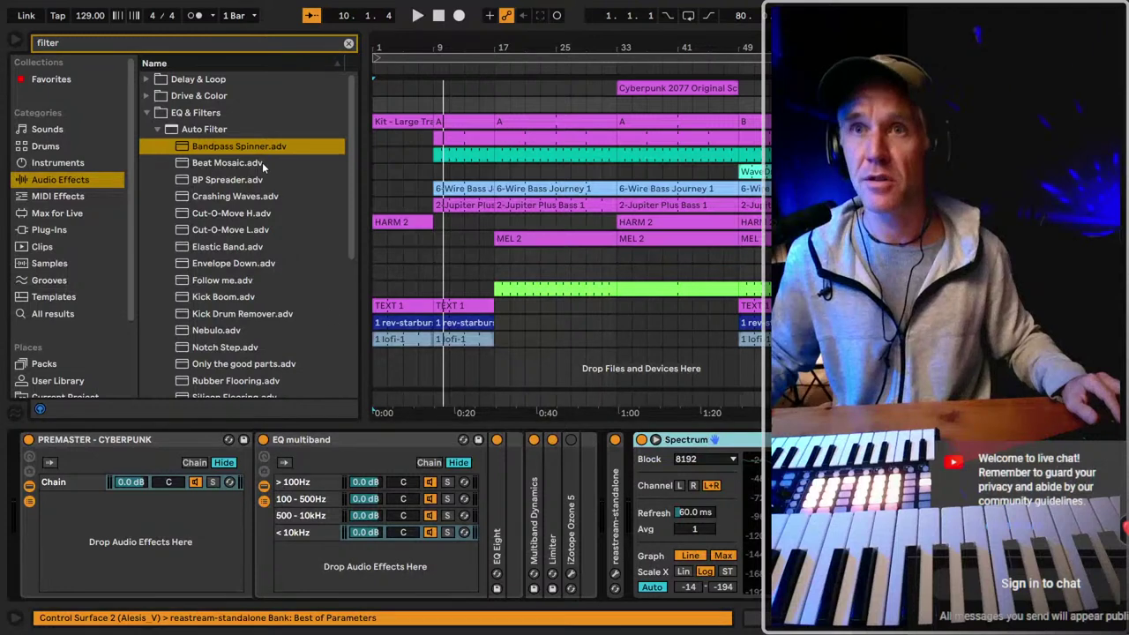
left_click(238, 148)
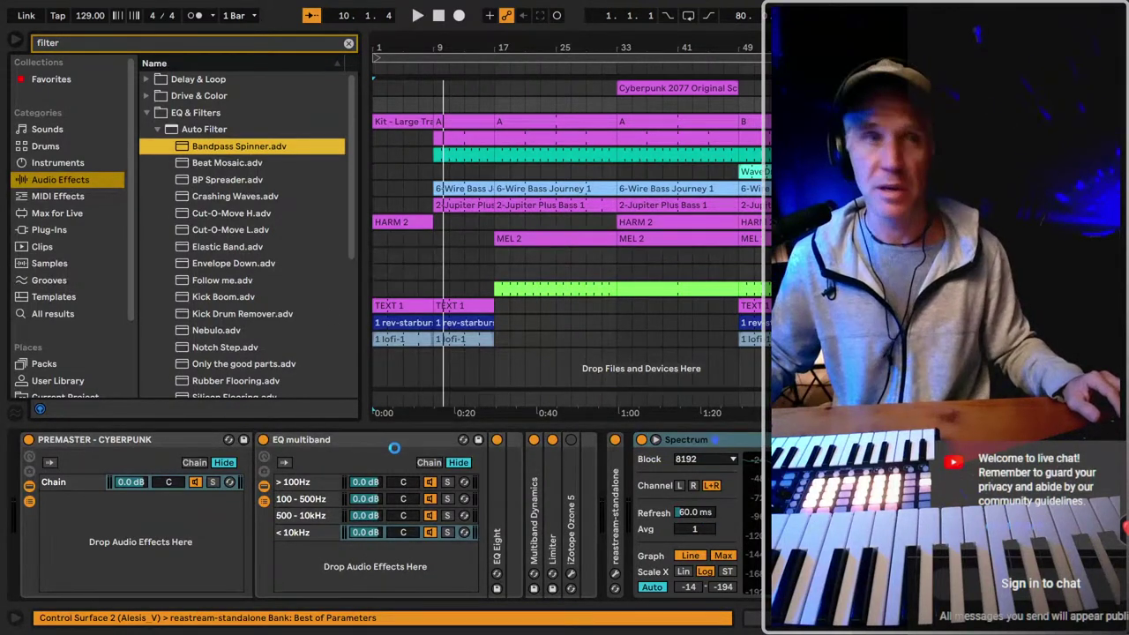
key("Return")
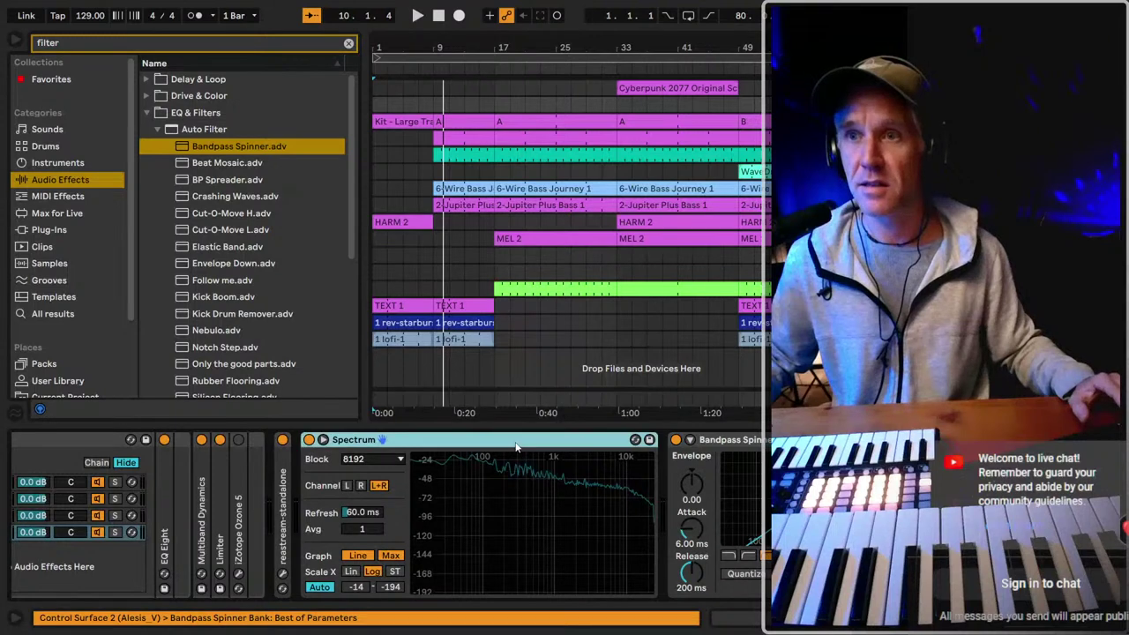
double_click(477, 438)
key("space")
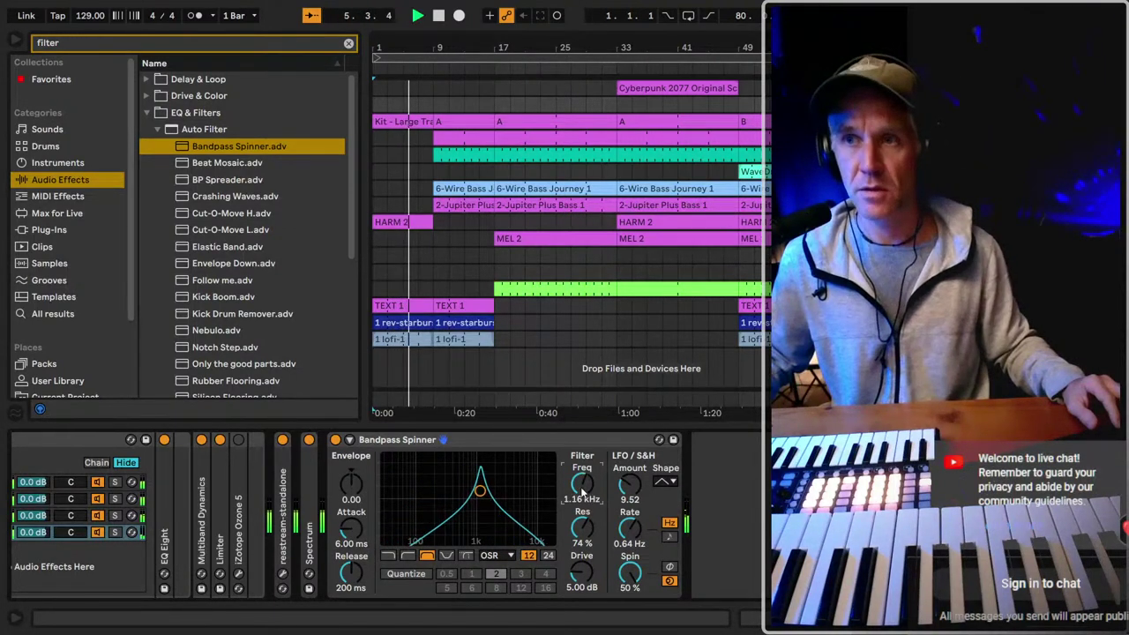
Check the existing MIDI mappings while the Bandpass Spinner filter plays on BUS PREMASTER, and stop playback.
key("ctrl+m")
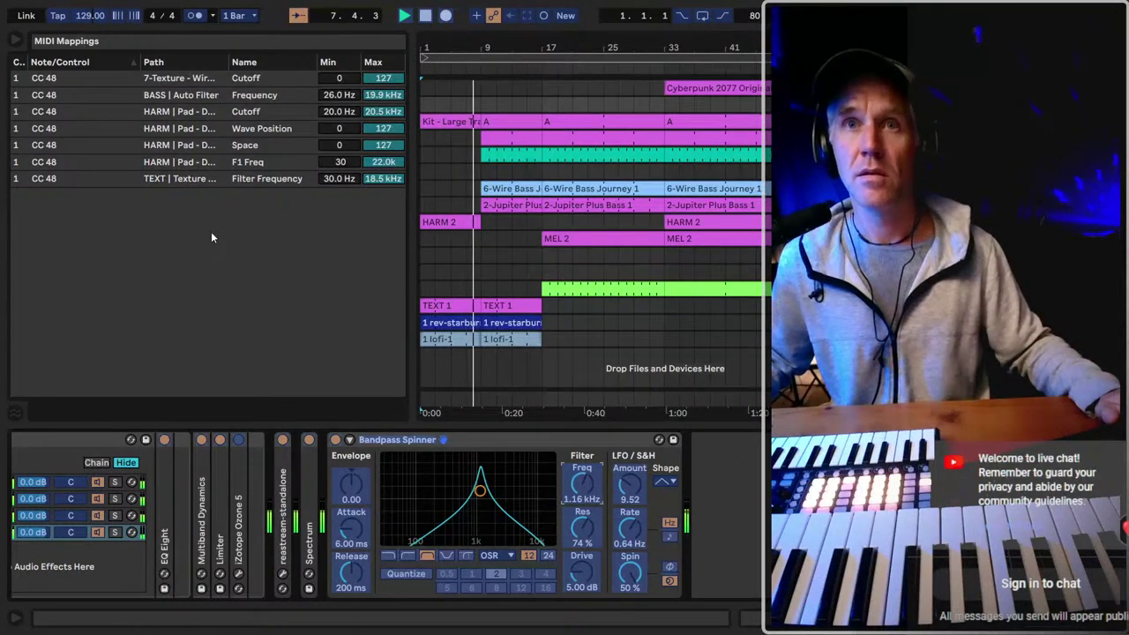
key("ctrl+m")
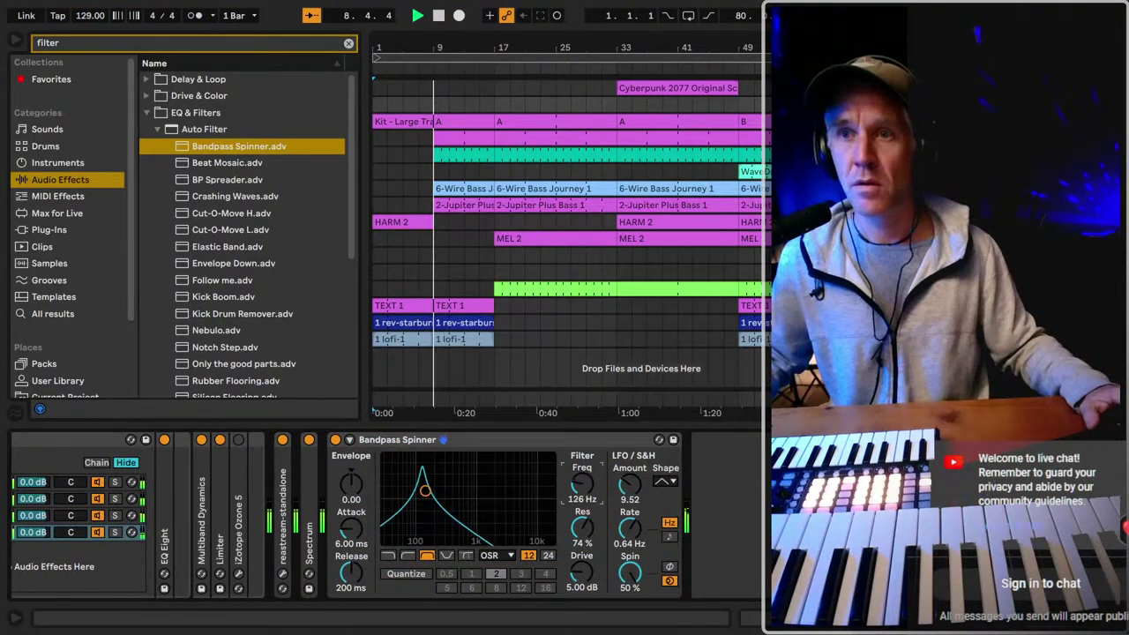
key("space")
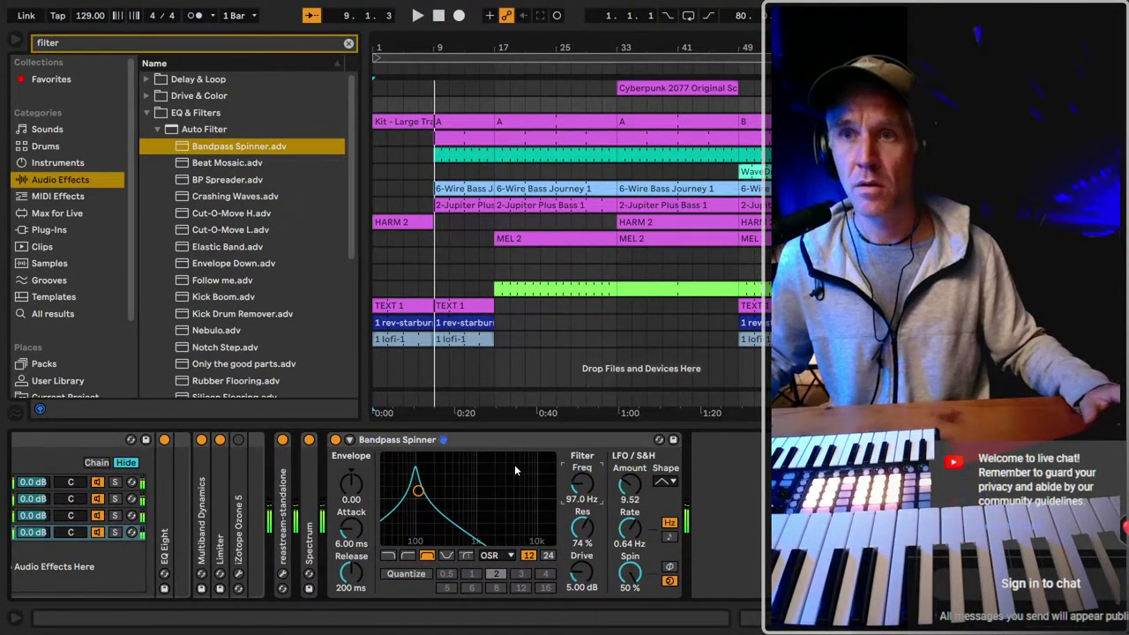
Replace Bandpass Spinner with the Beat Mosaic preset on BUS PREMASTER and play from bar 1 to audition it.
left_click(391, 442)
double_click(238, 164)
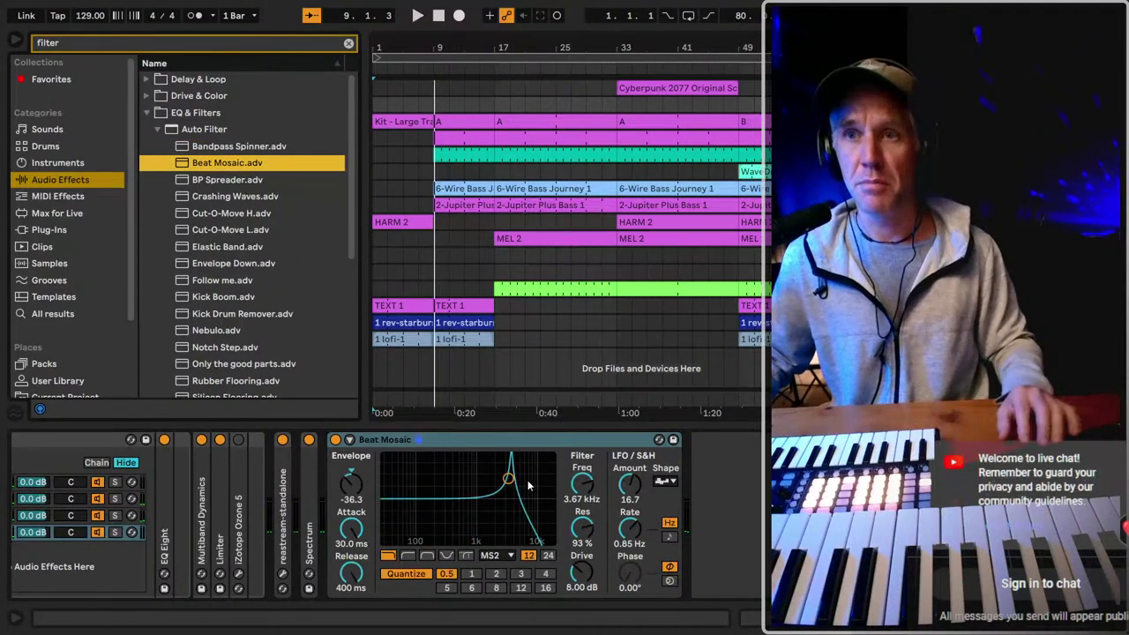
key("space")
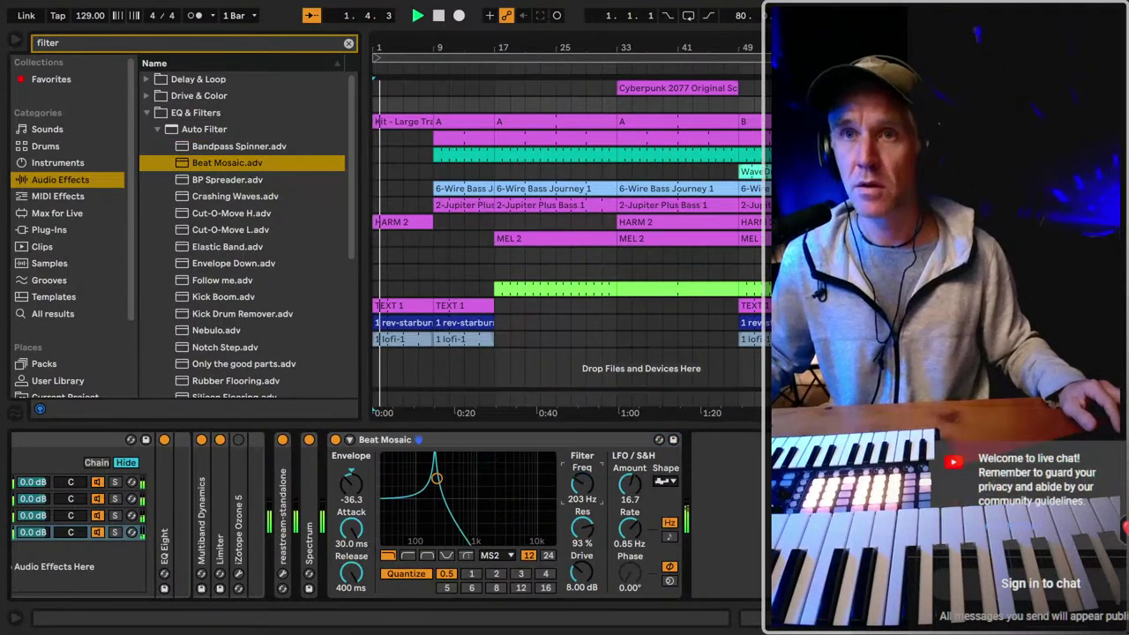
Replace Beat Mosaic with the BP Spreader preset, turn on hot-swapping for it and lower its filter frequency during playback.
double_click(232, 180)
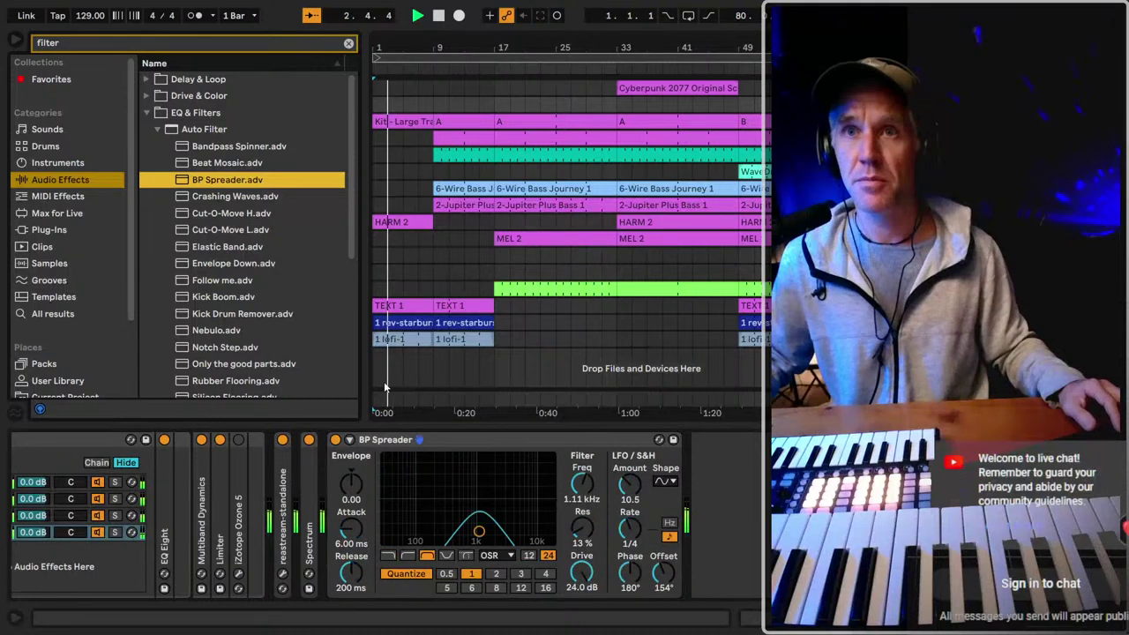
left_click(512, 443)
key("q")
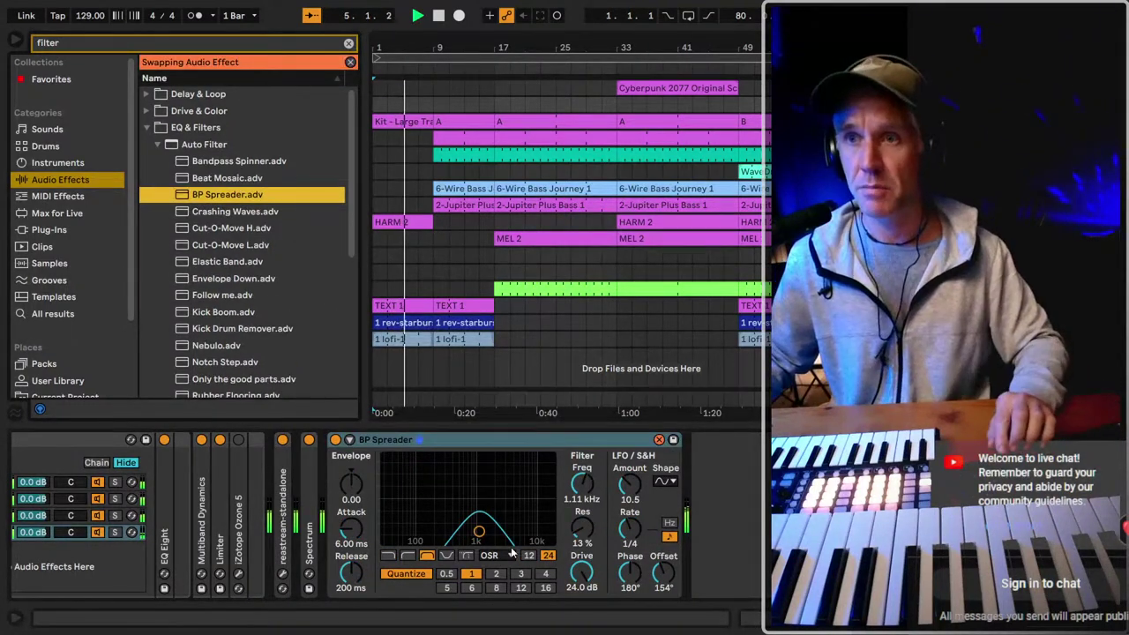
left_click_drag(478, 532, 440, 531)
Swap the Auto Filter to the Crashing Waves preset, set its frequency to about 326 Hz and restart playback from bar 1.
left_click(306, 214)
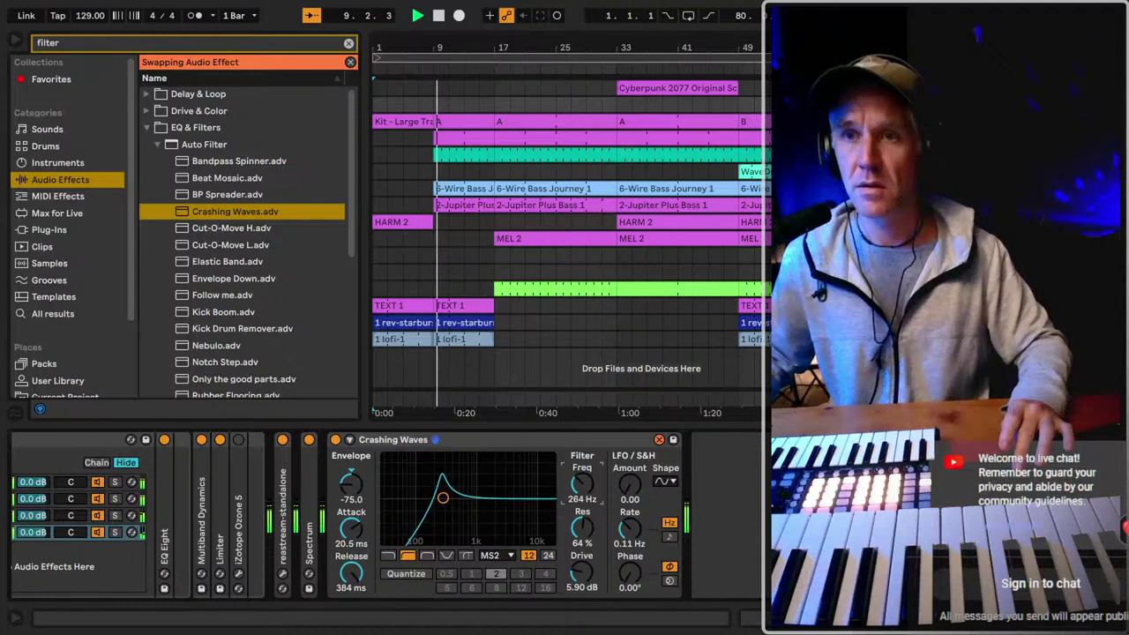
left_click_drag(582, 484, 589, 487)
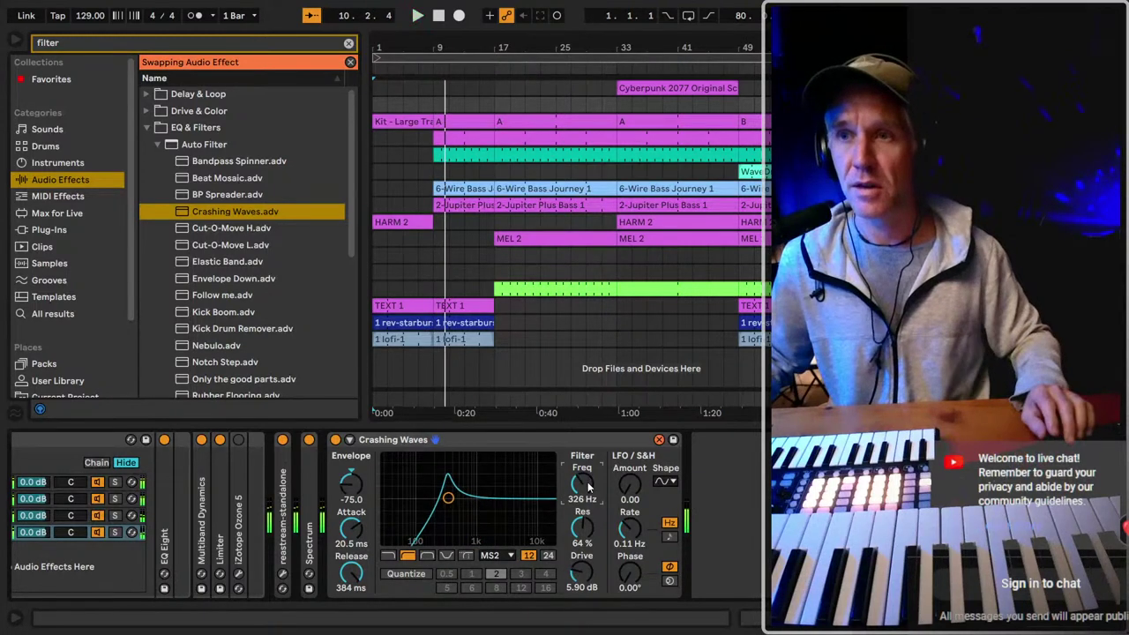
key("space")
key("space")
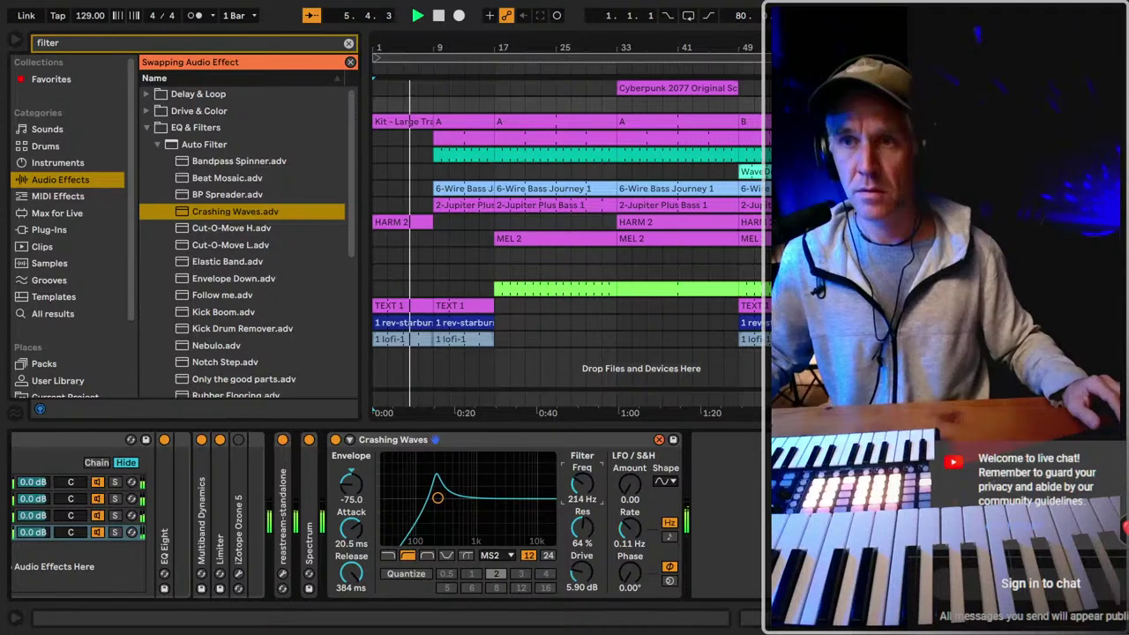
Audition the Cut-O-Move H preset on BUS PREMASTER, swap it for Elastic Band and play from bar 1.
left_click(231, 227)
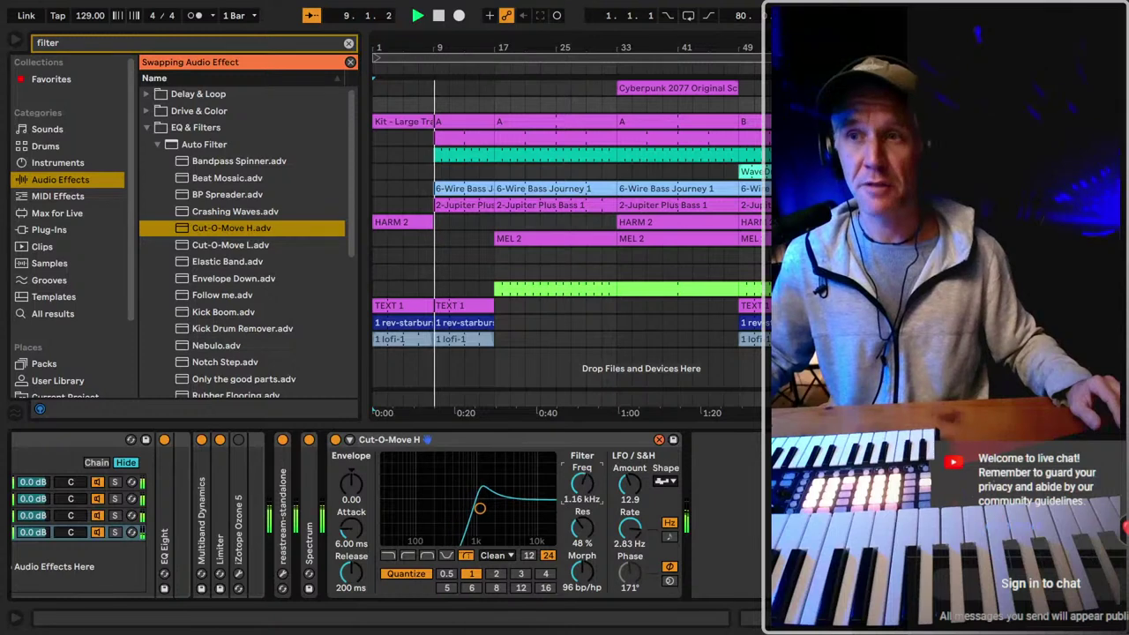
key("space")
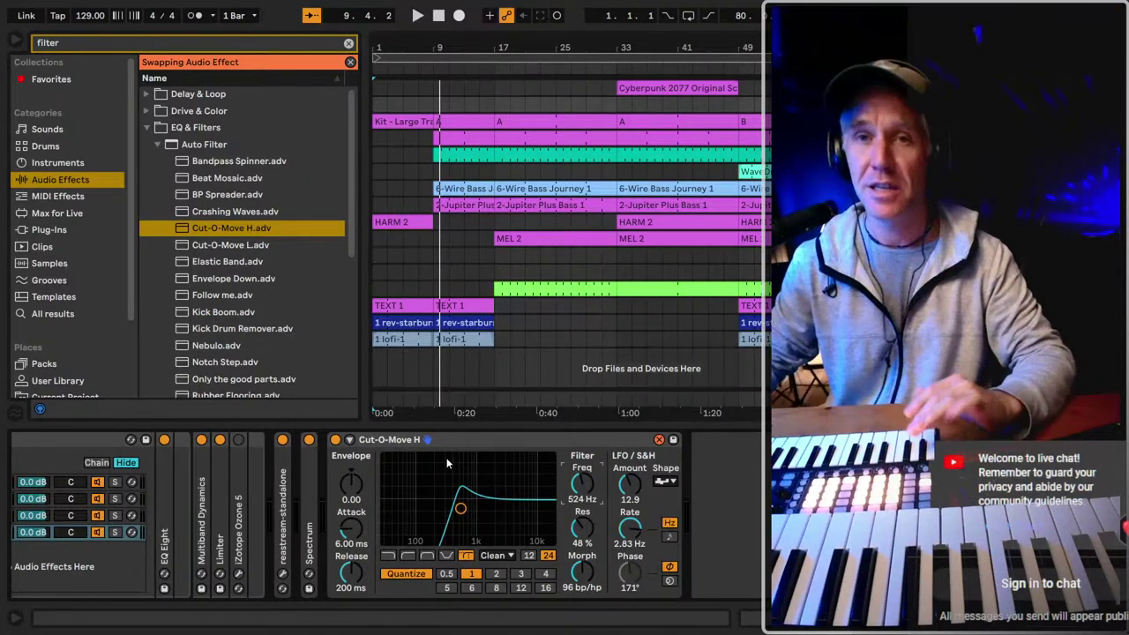
left_click(450, 441)
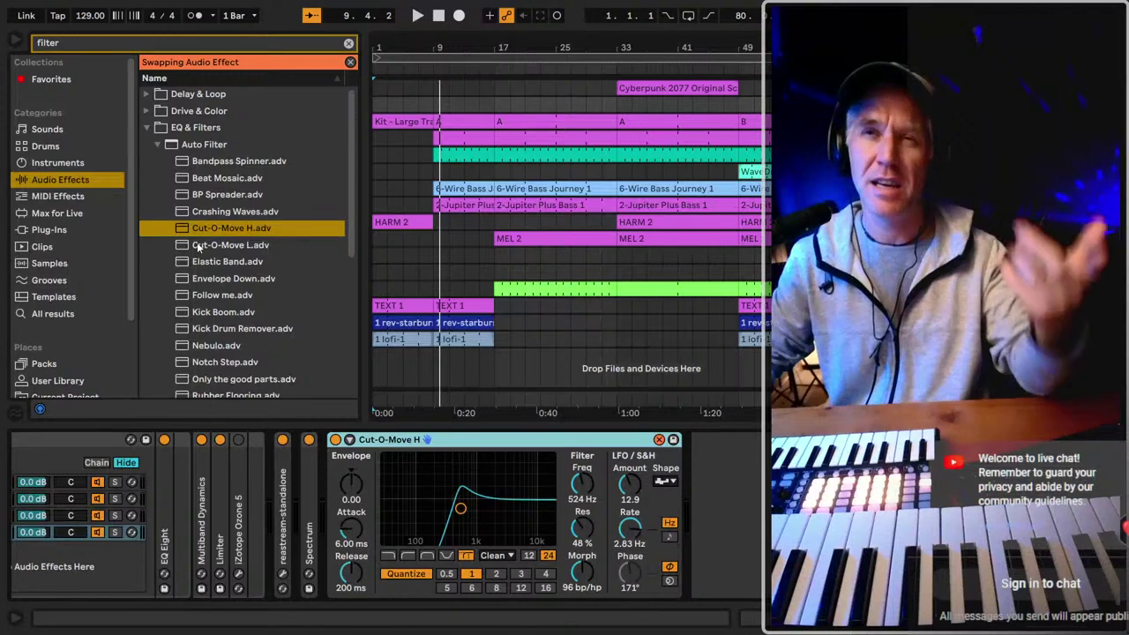
left_click(210, 265)
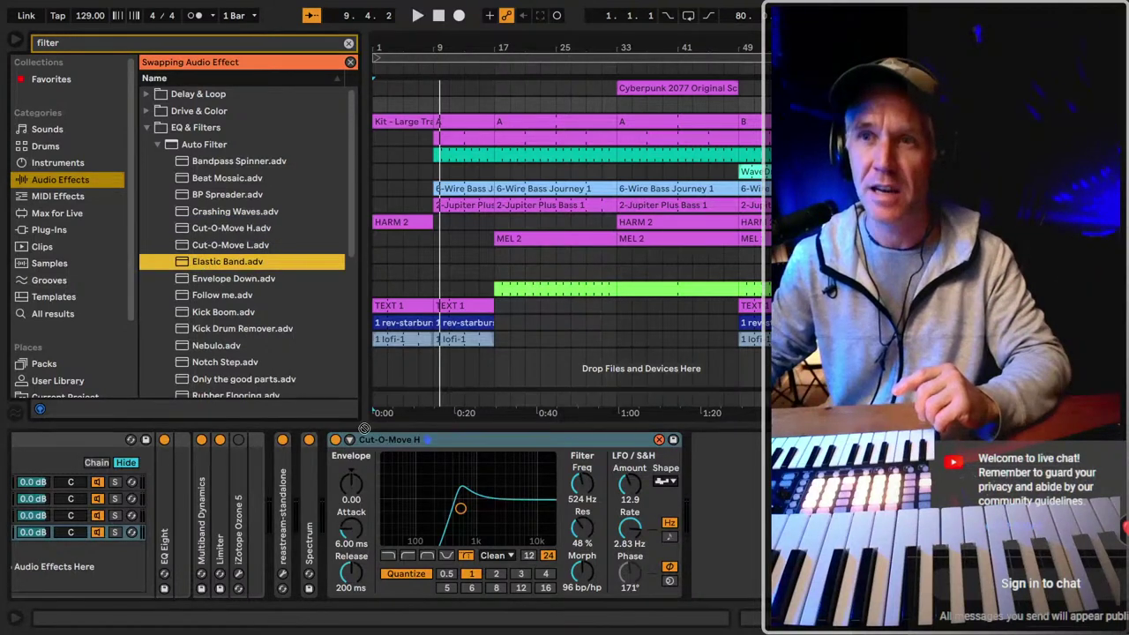
key("Return")
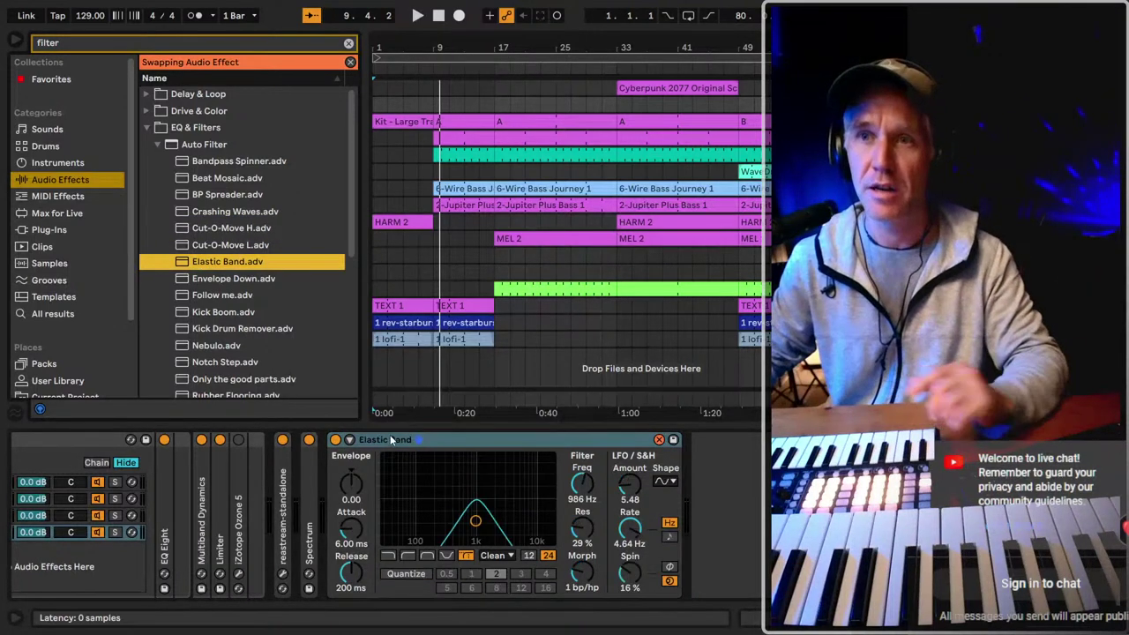
key("space")
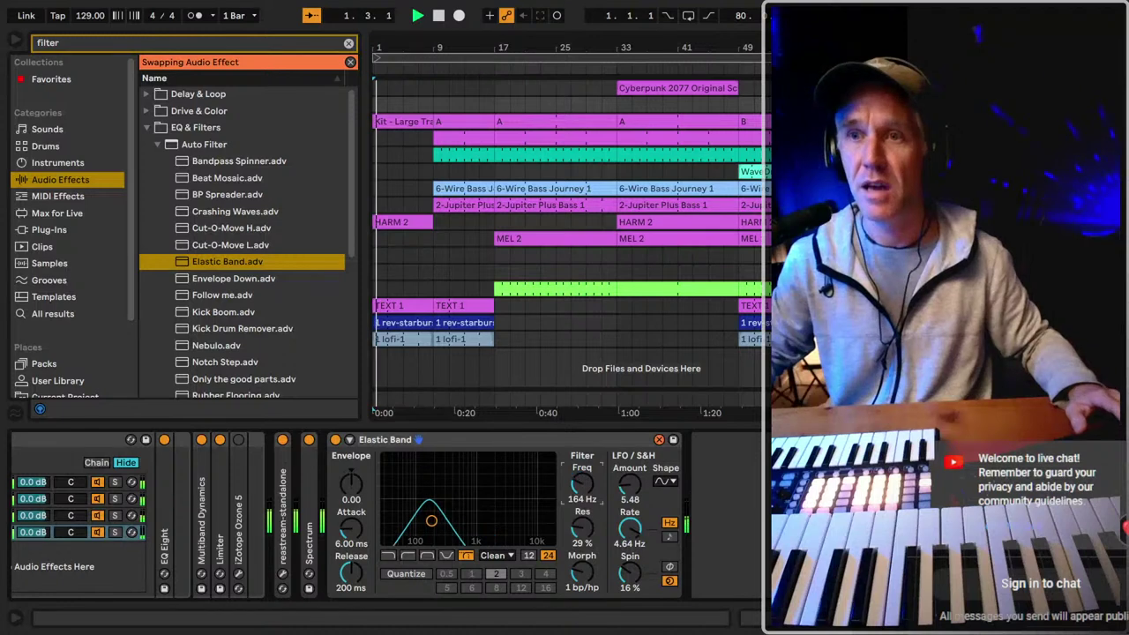
Collapse EQ & Filters, launch the Cyberpunk 2077 clip on the REF track in Session View with its clip settings shown, and solo the track.
left_click(148, 129)
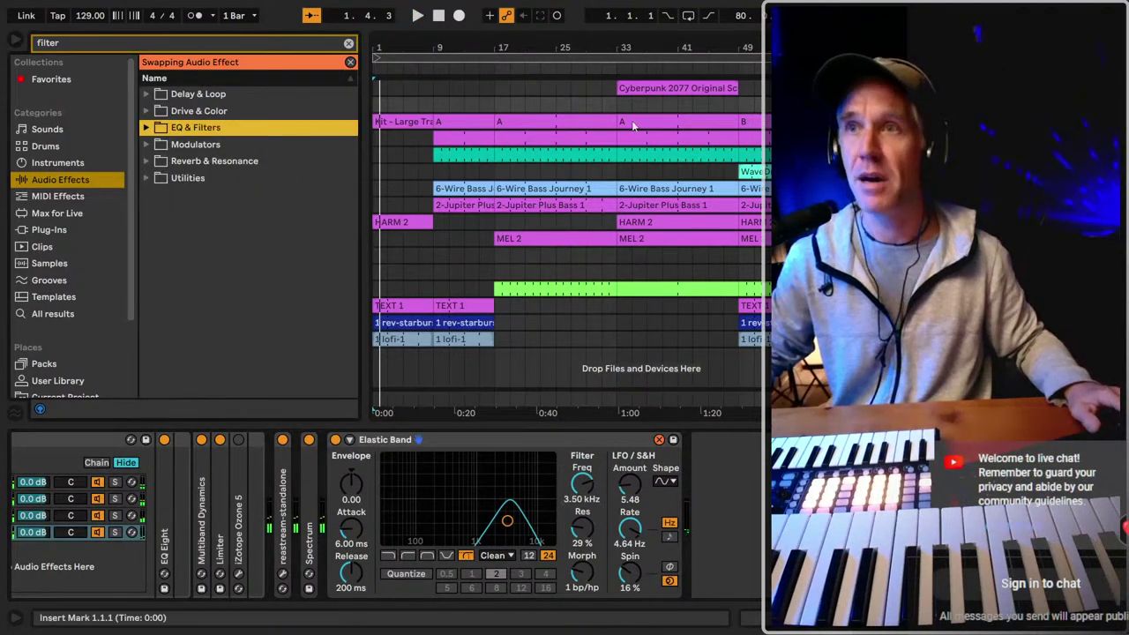
key("Tab")
left_click(378, 106)
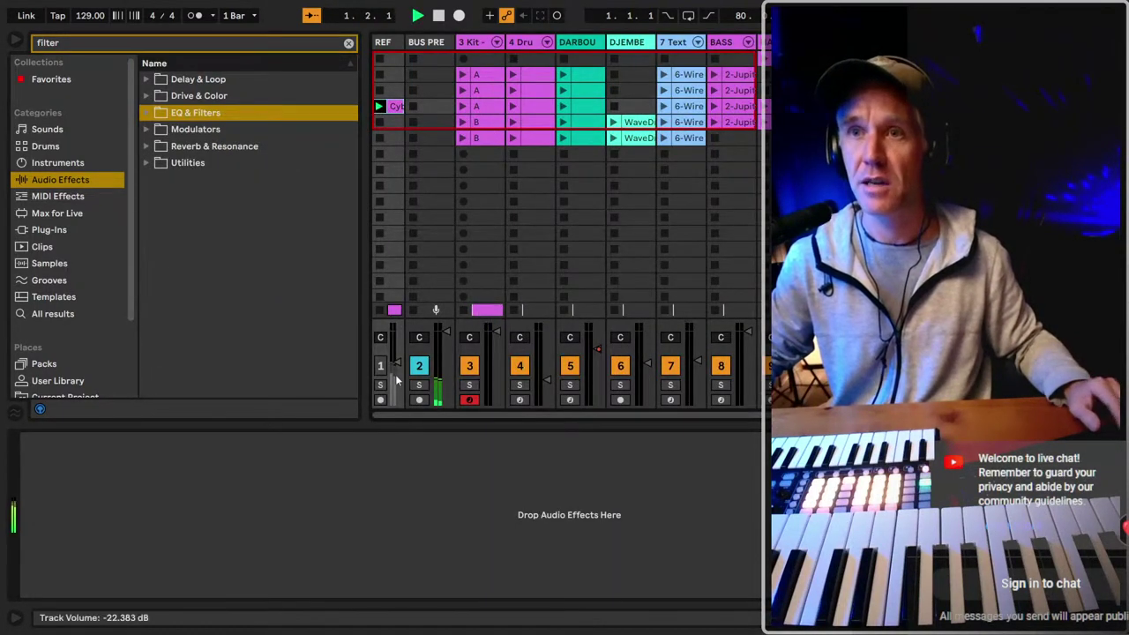
key("shift+Tab")
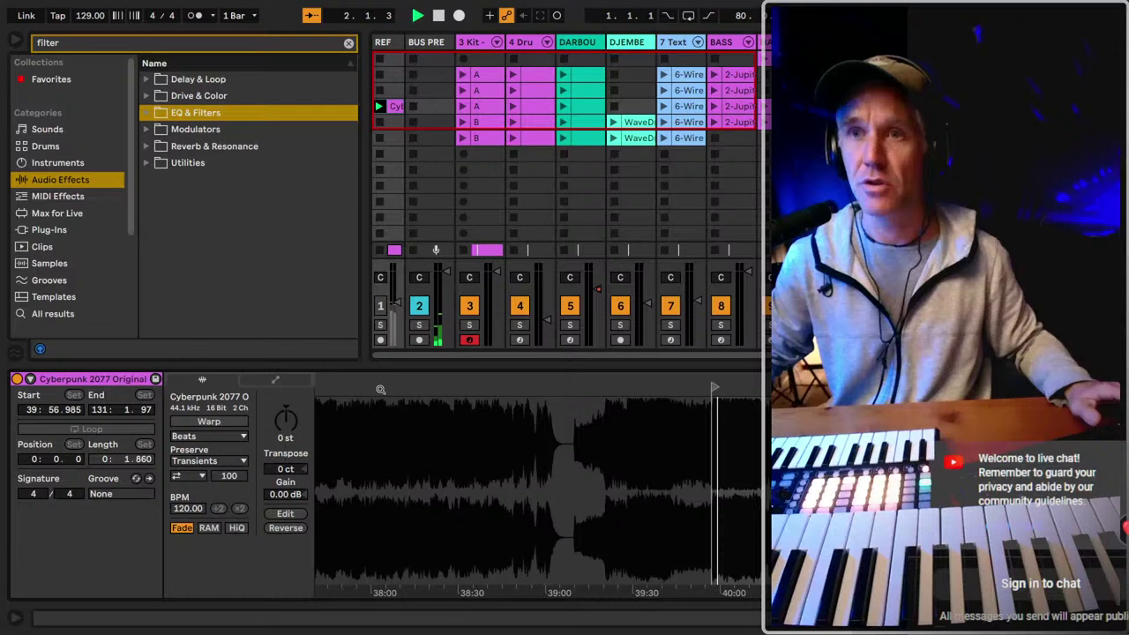
left_click(381, 326)
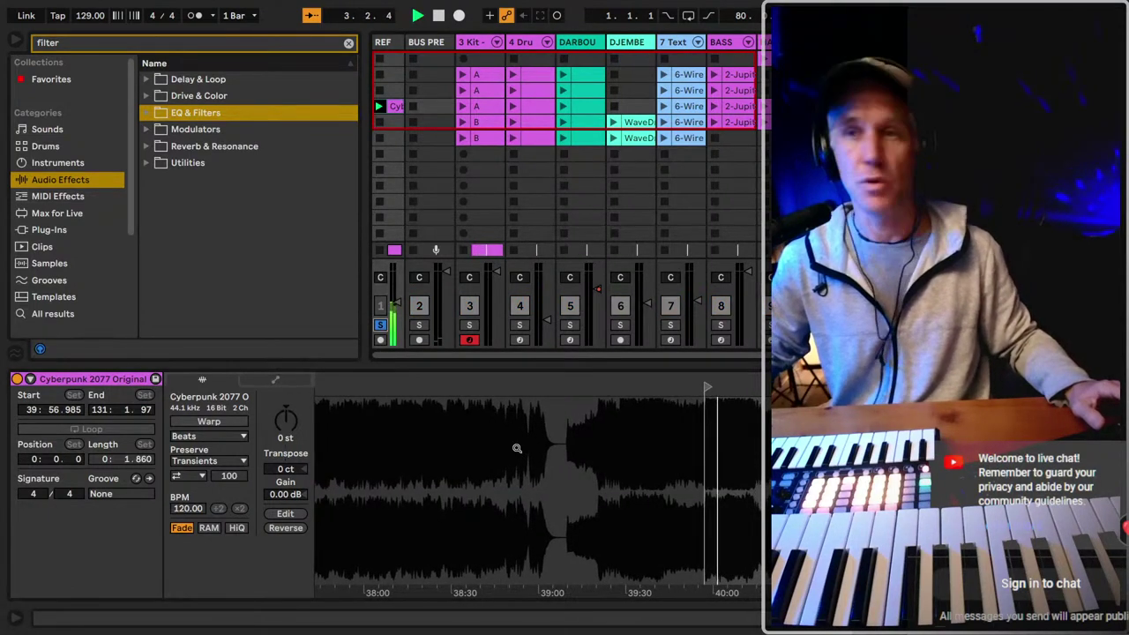
Duplicate the Cyberpunk 2077 clip into the REF slot below and launch the copy with its start marker at 32:05.220.
left_click_drag(750, 469, 726, 430)
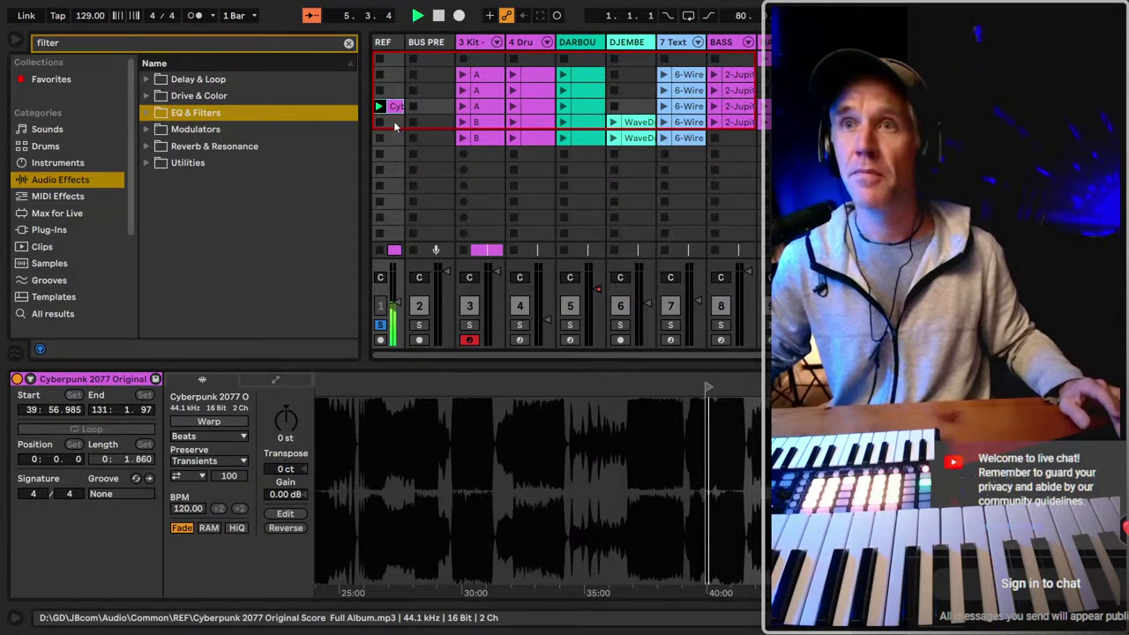
key("ctrl+d")
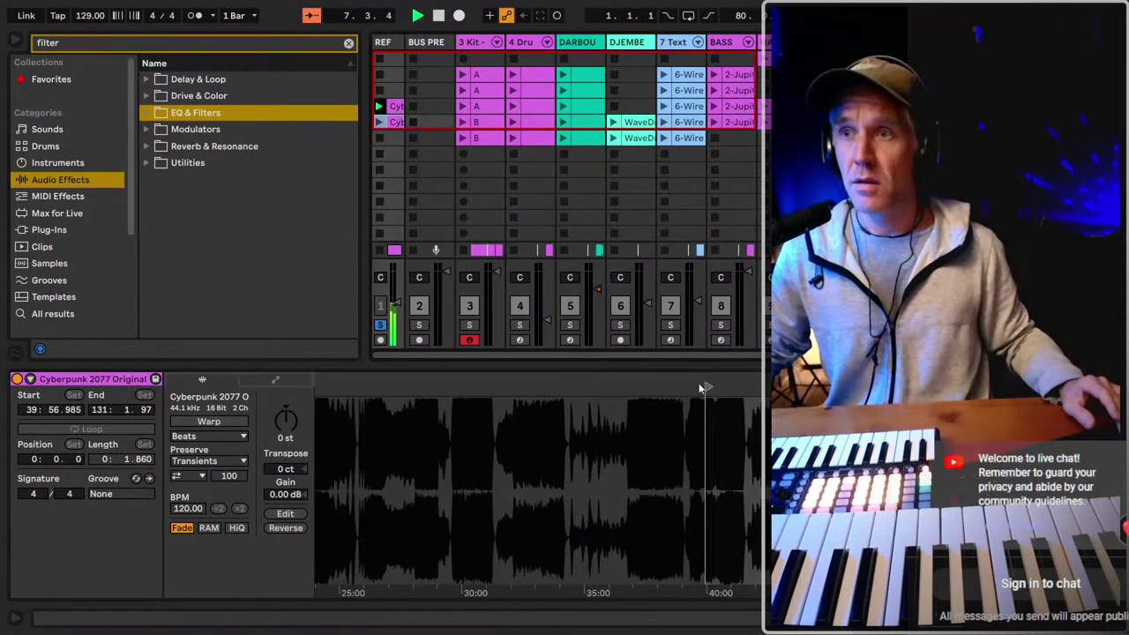
left_click_drag(710, 386, 528, 386)
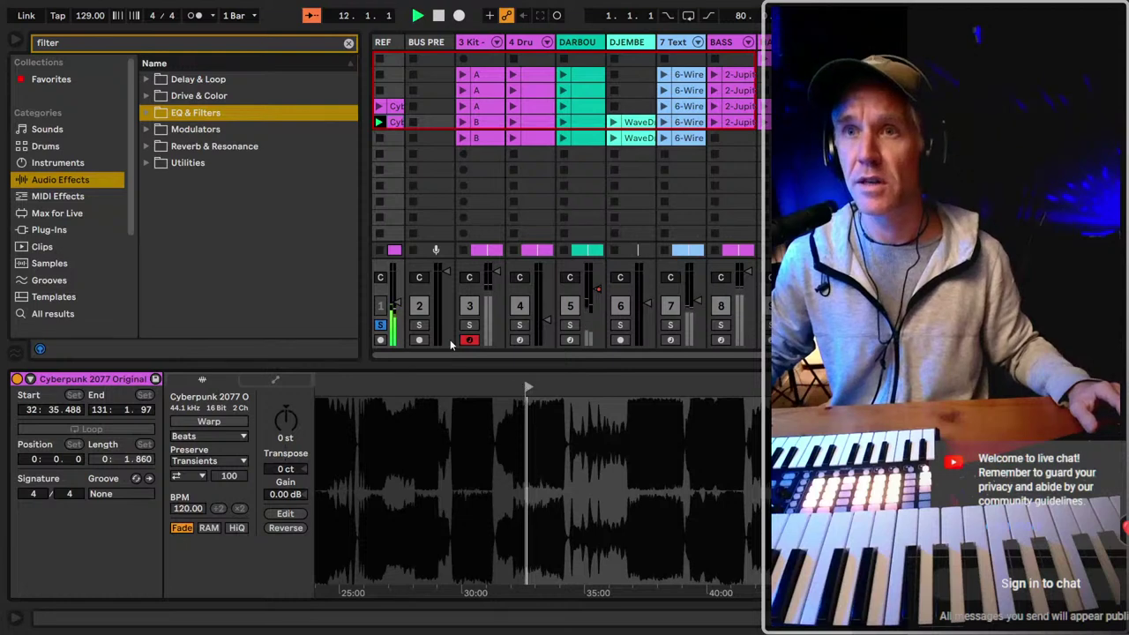
left_click_drag(522, 392, 520, 387)
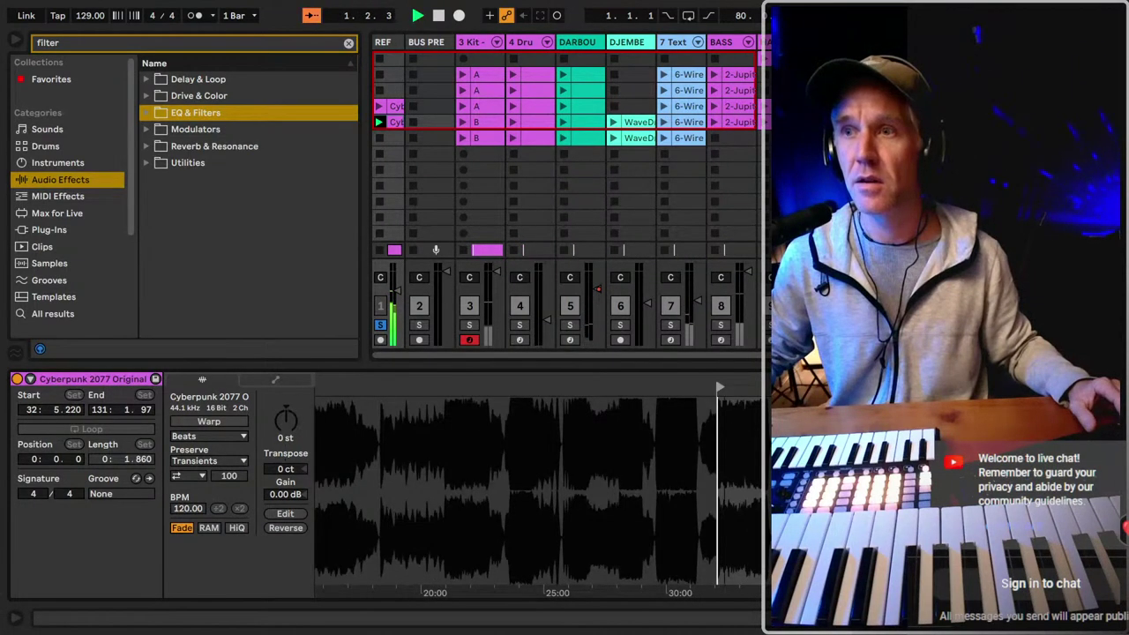
Move the duplicated REF clip's start marker back to 23:28.506, listening to passages along the way, and stop playback.
left_click_drag(710, 381, 353, 386)
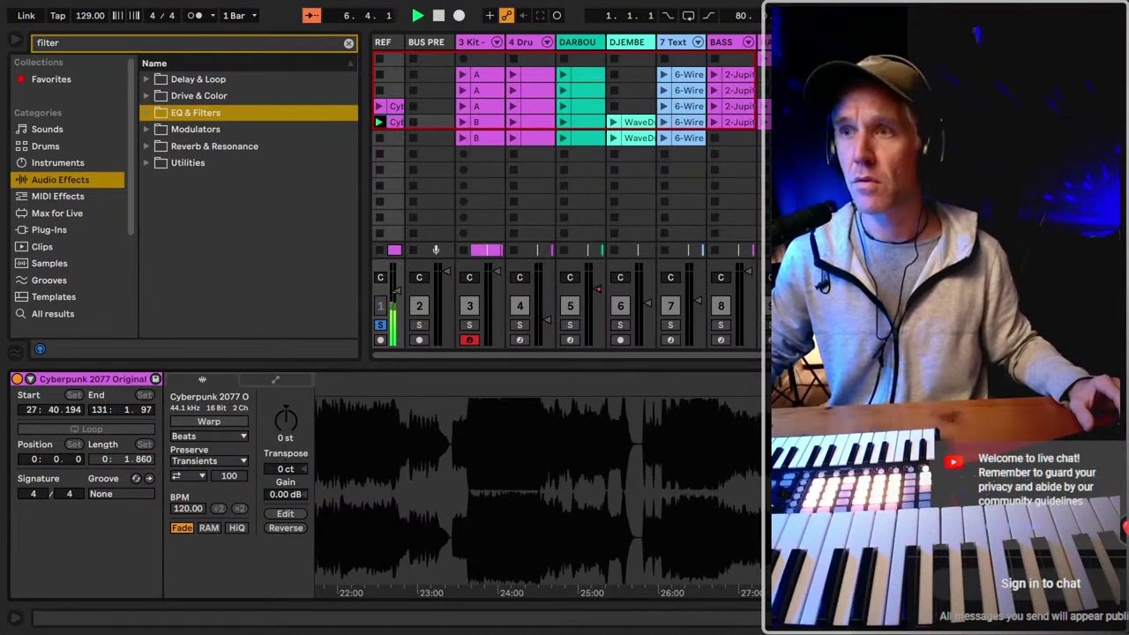
left_click_drag(764, 393, 666, 448)
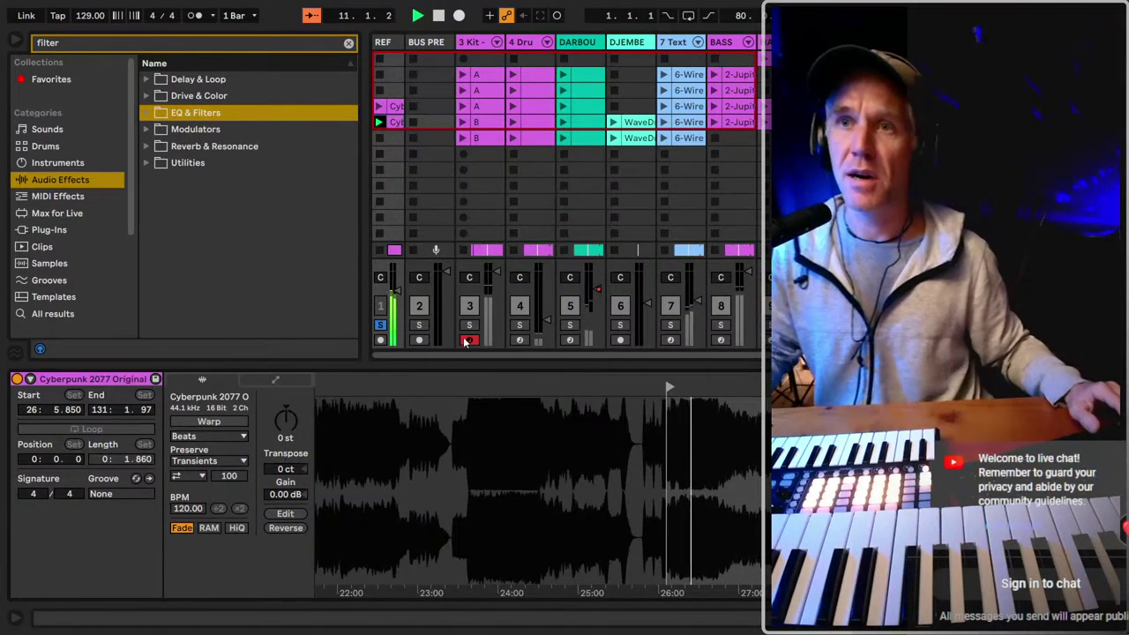
mouse_move(672, 388)
left_mouse_down()
mouse_move(461, 388)
mouse_move(504, 416)
mouse_move(602, 417)
mouse_move(560, 388)
left_mouse_up()
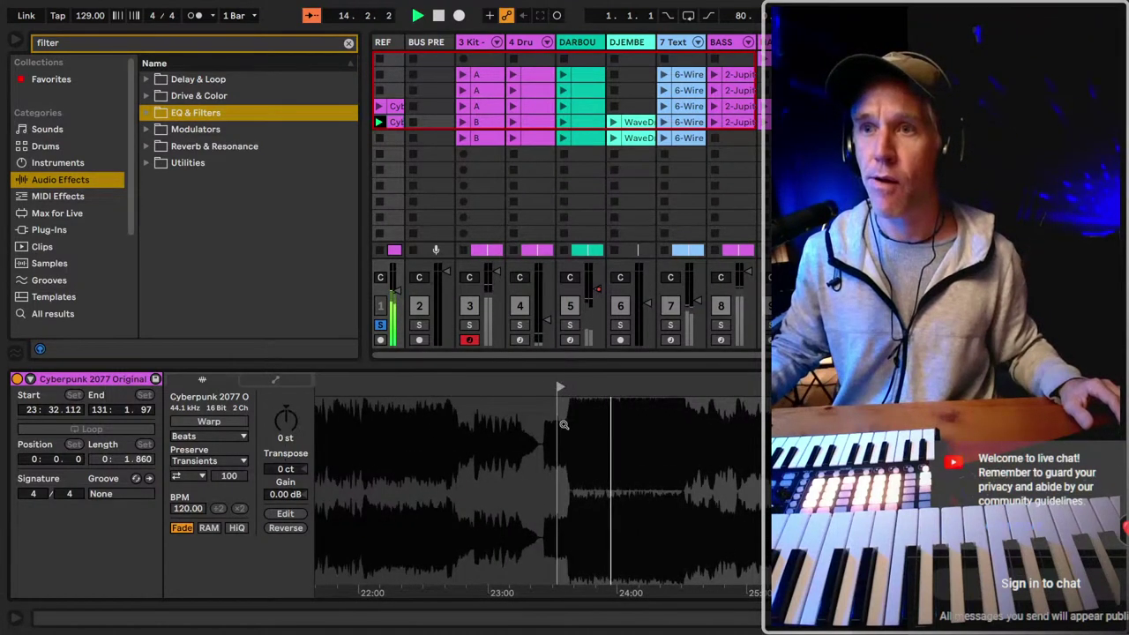
mouse_move(565, 430)
left_mouse_down()
mouse_move(645, 389)
mouse_move(622, 389)
left_mouse_up()
left_click_drag(504, 455, 576, 455)
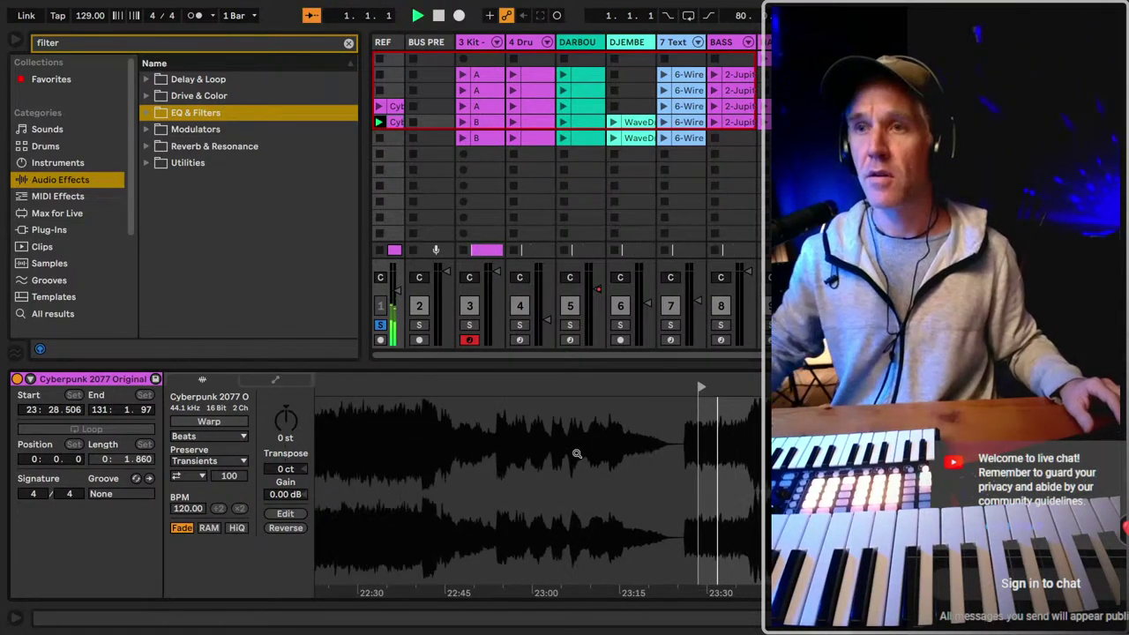
key("space")
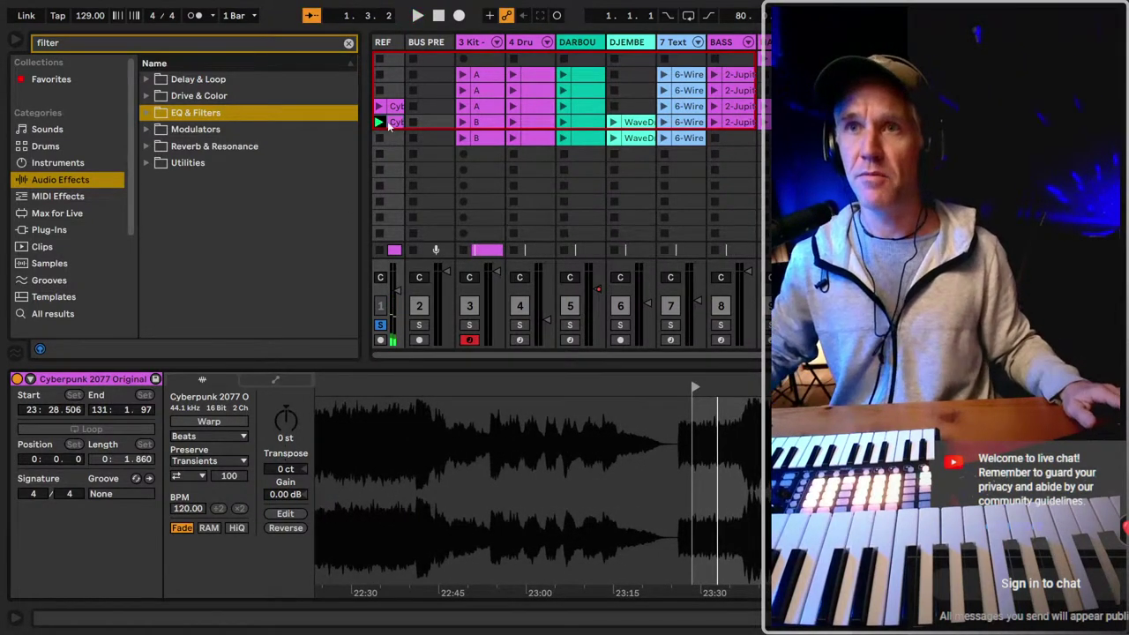
Unsolo REF, show the BUS PREMASTER devices and set Elastic Band to 445 Hz and 72 % resonance during playback.
left_click(380, 328)
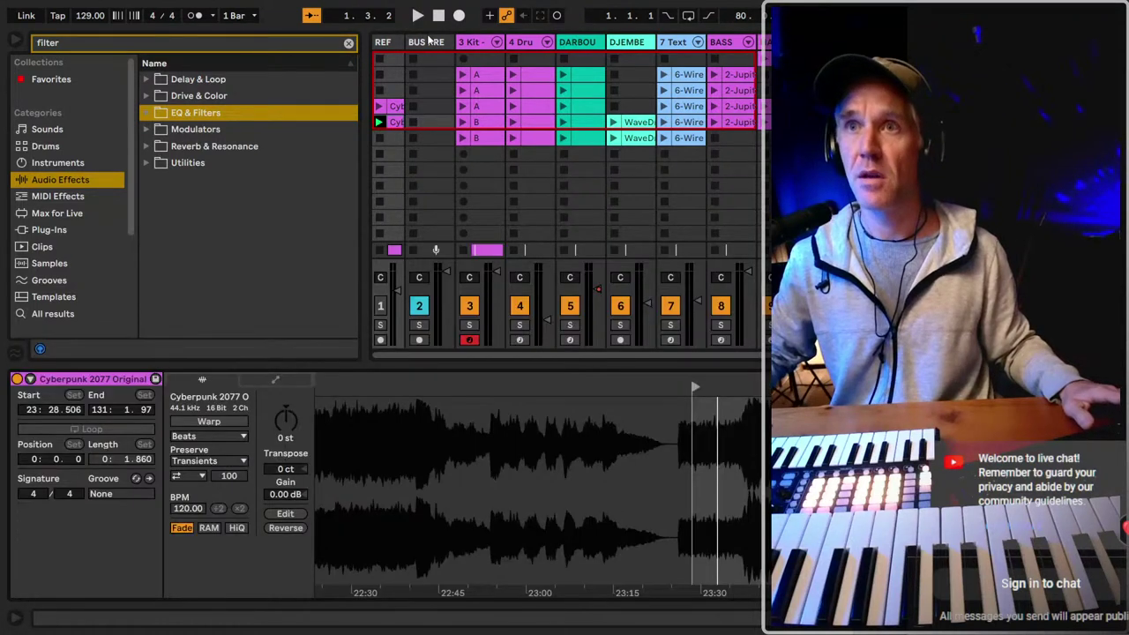
left_click(429, 40)
key("space")
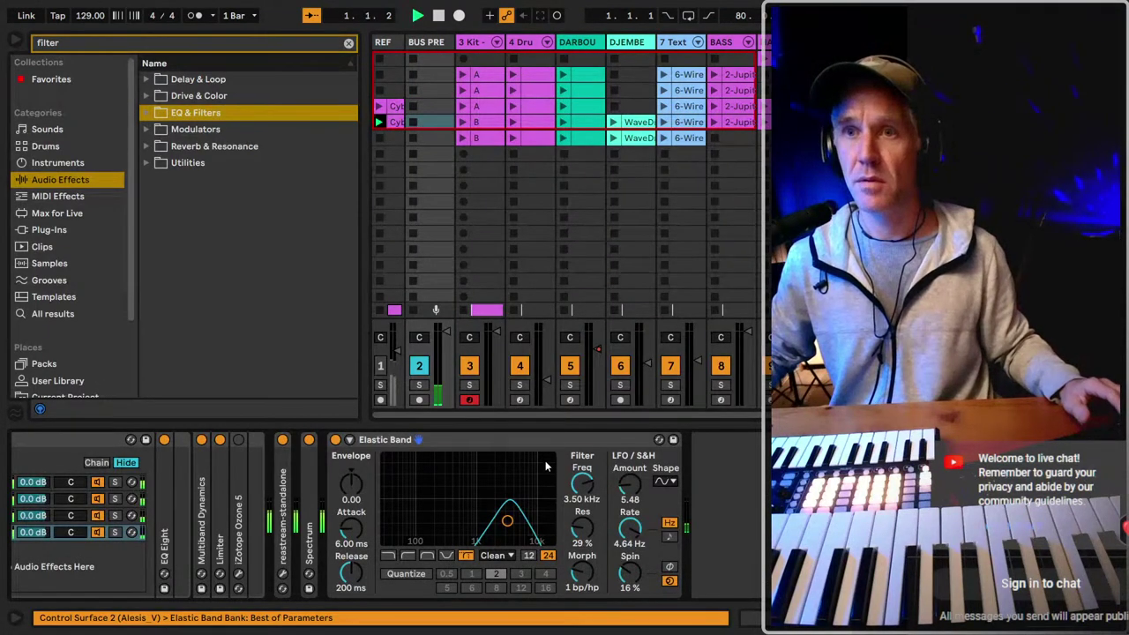
left_click_drag(507, 520, 457, 492)
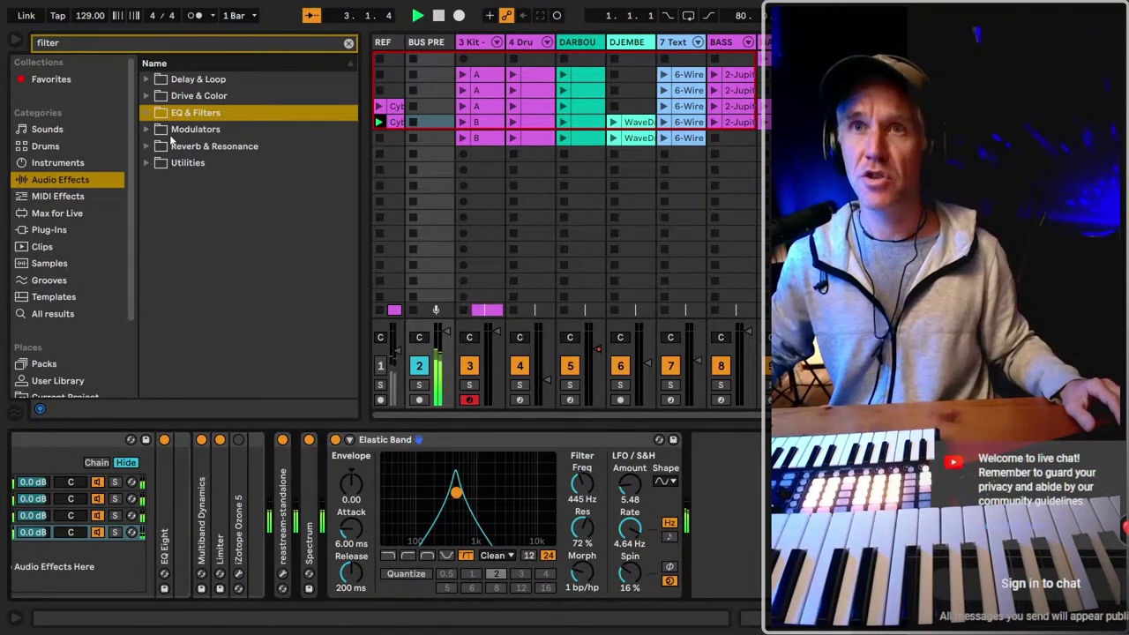
Swap Elastic Band for the Envelope Down preset during playback and set its filter type to Morph.
left_click(512, 441)
key("q")
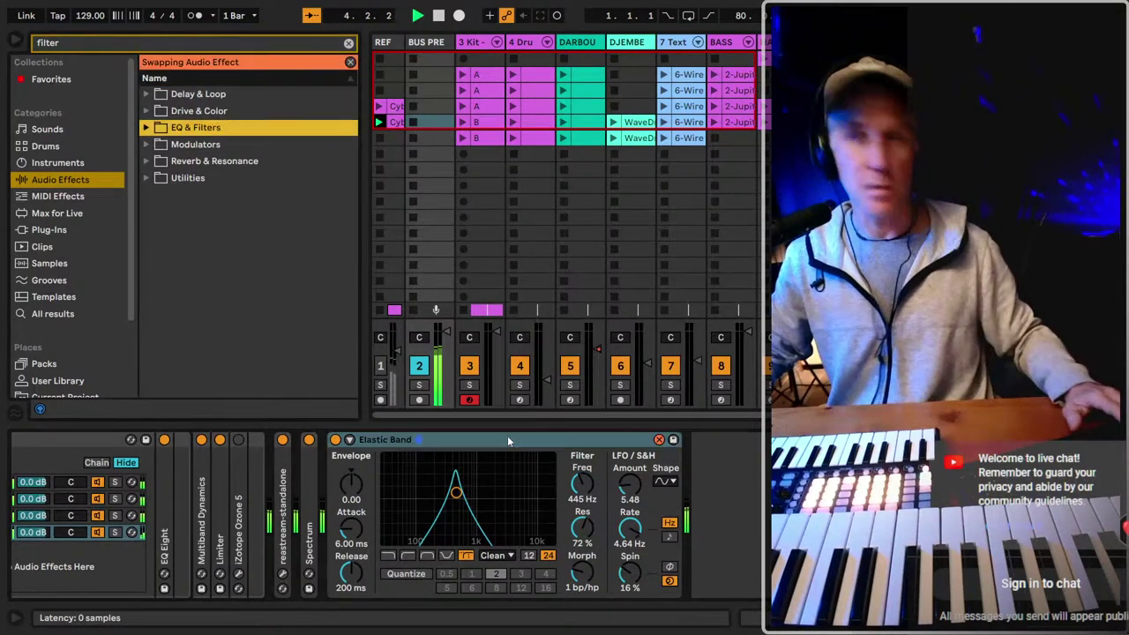
left_click(262, 279)
double_click(262, 279)
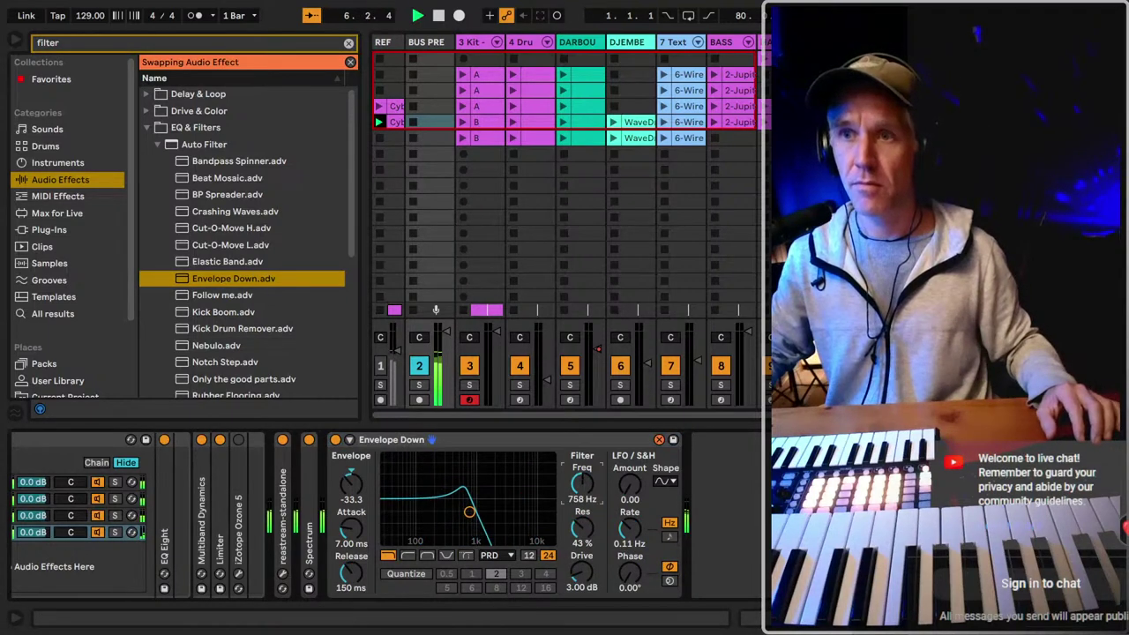
left_click(466, 556)
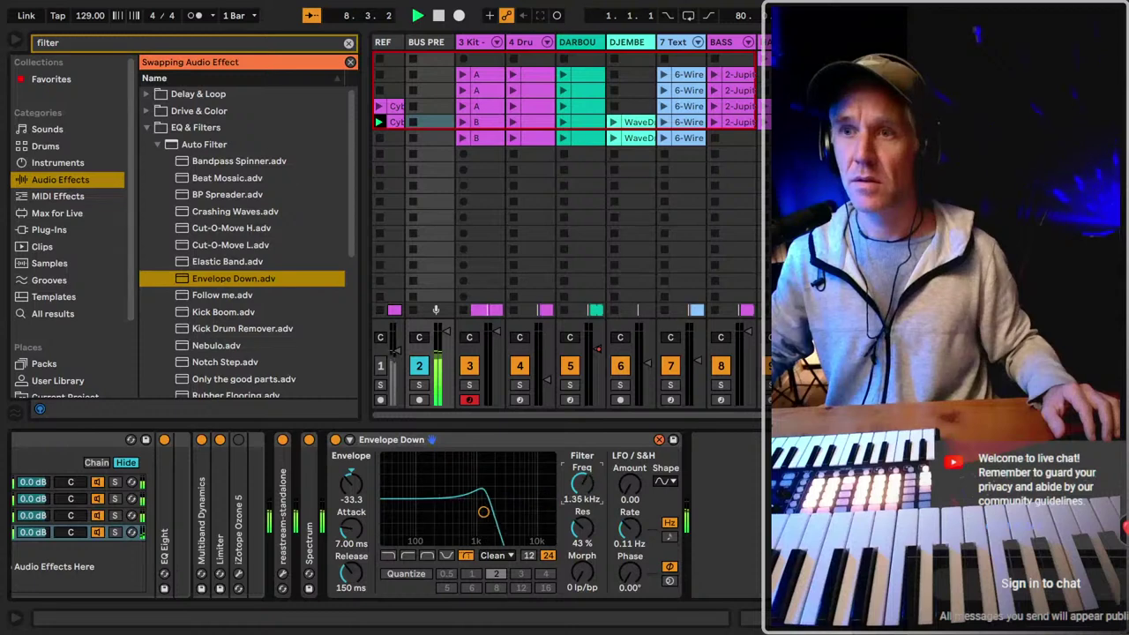
Set Envelope Down's circuit to OSR, frequency to 524 Hz and resonance to 33 %, and map its Morph control to MIDI CC 52.
left_click(492, 556)
left_click(494, 565)
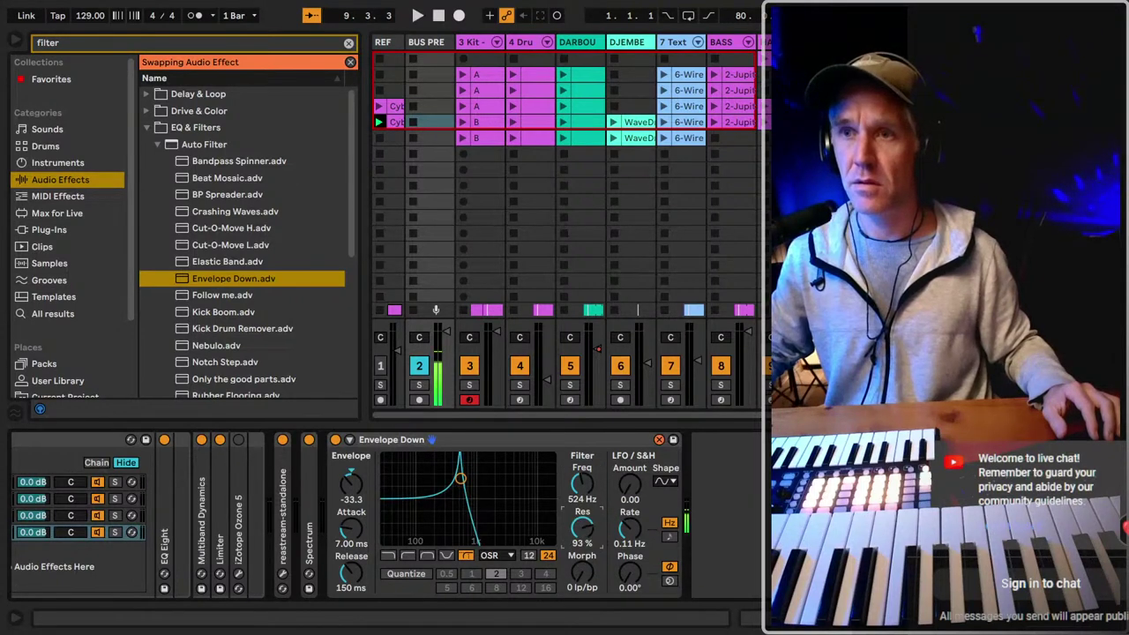
key("space")
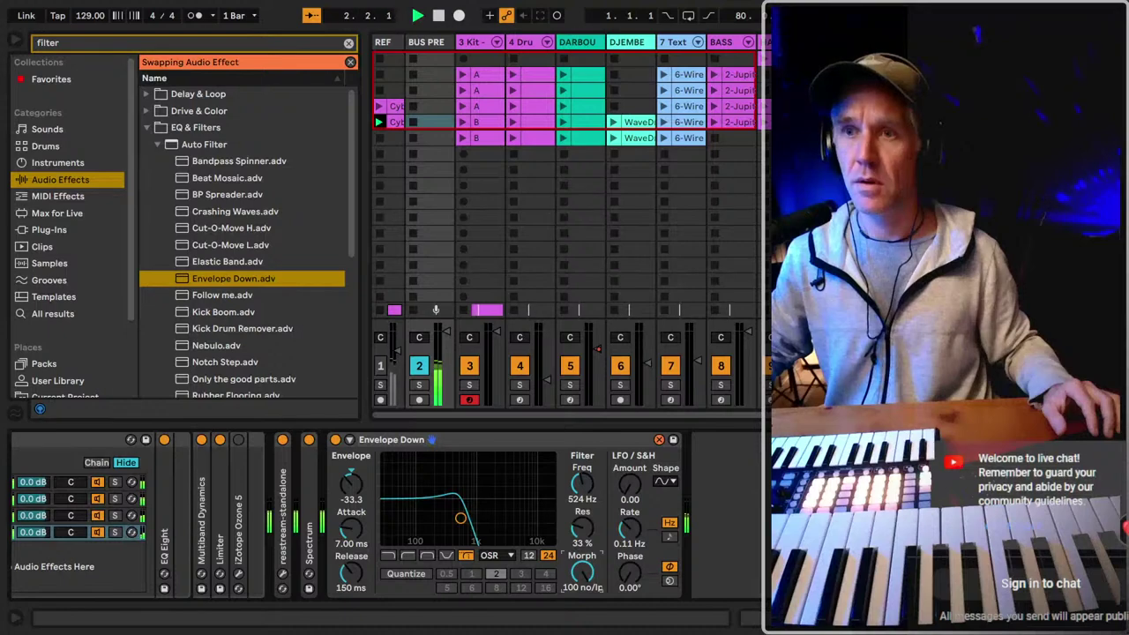
key("super+m")
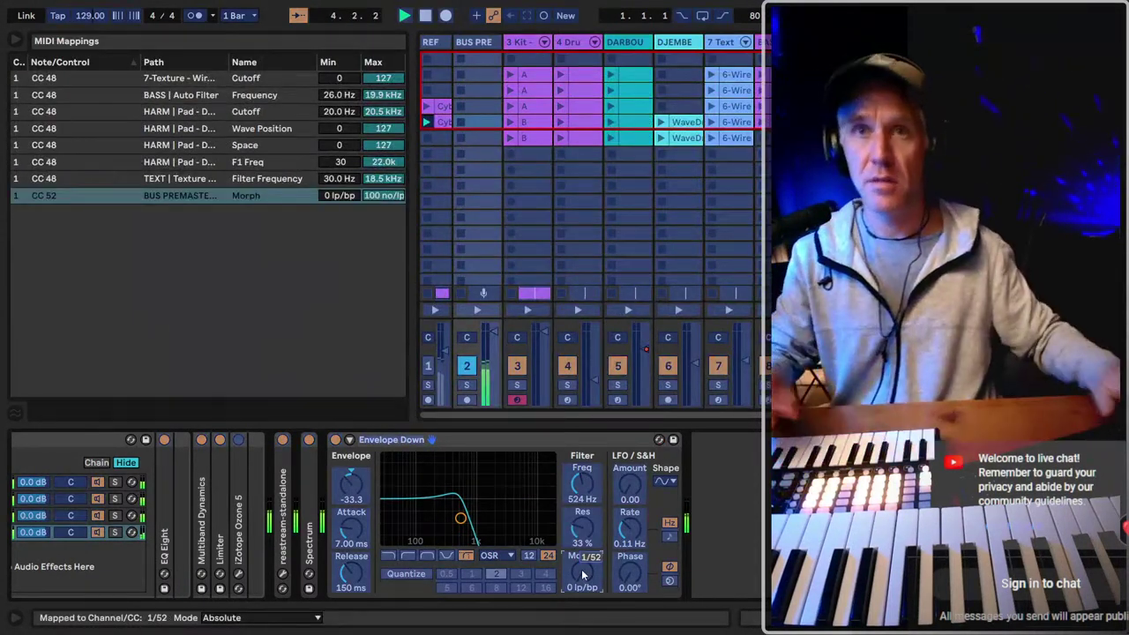
key("super+m")
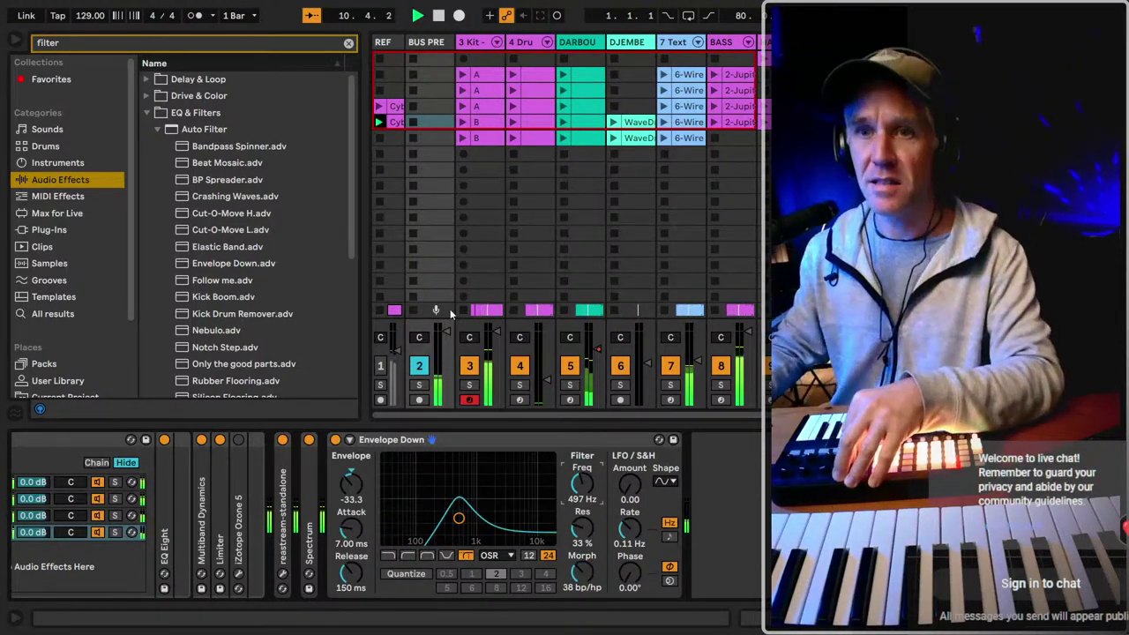
Stop playback and insert the OTT preset directly after Envelope Down on BUS PREMASTER.
scroll(389, 521, "left", 5)
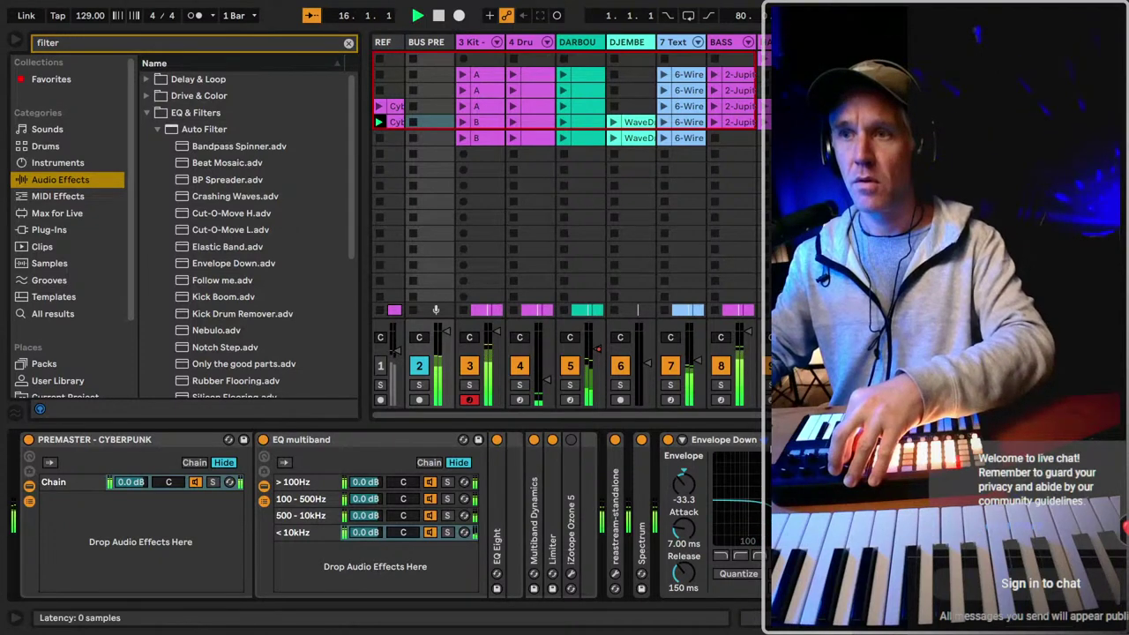
left_click(715, 439)
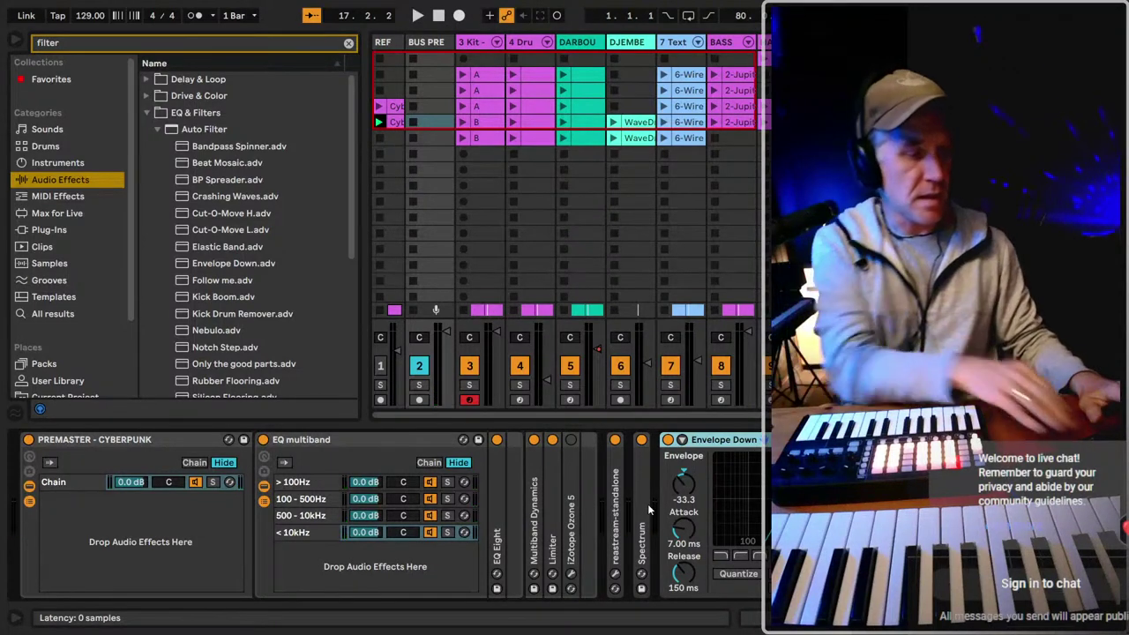
key("ctrl+f")
type("ott")
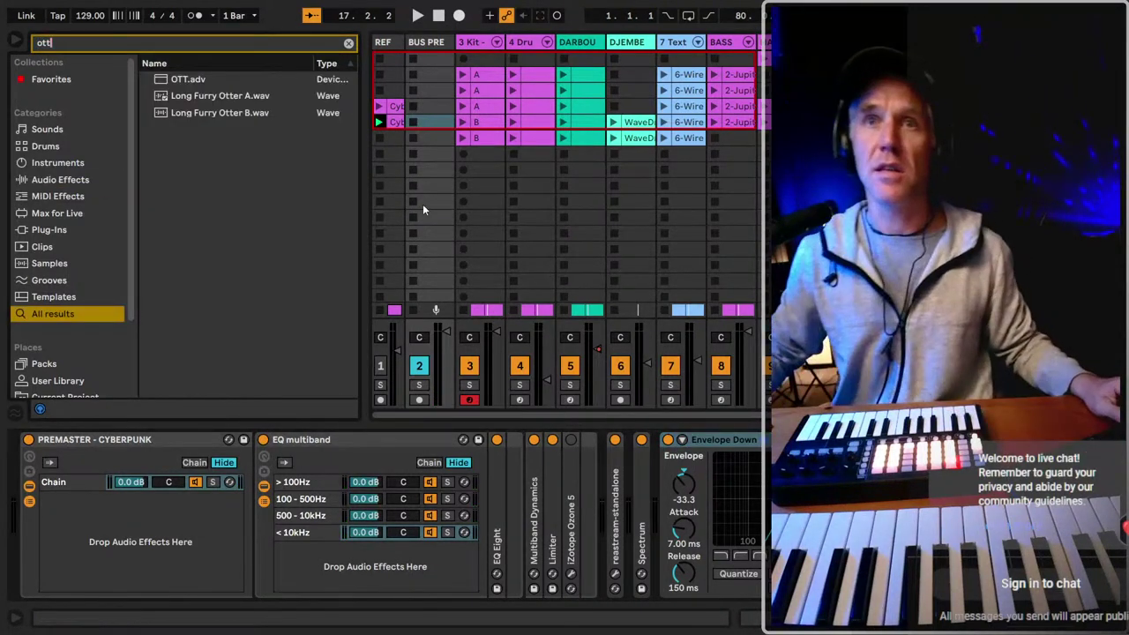
key("Down")
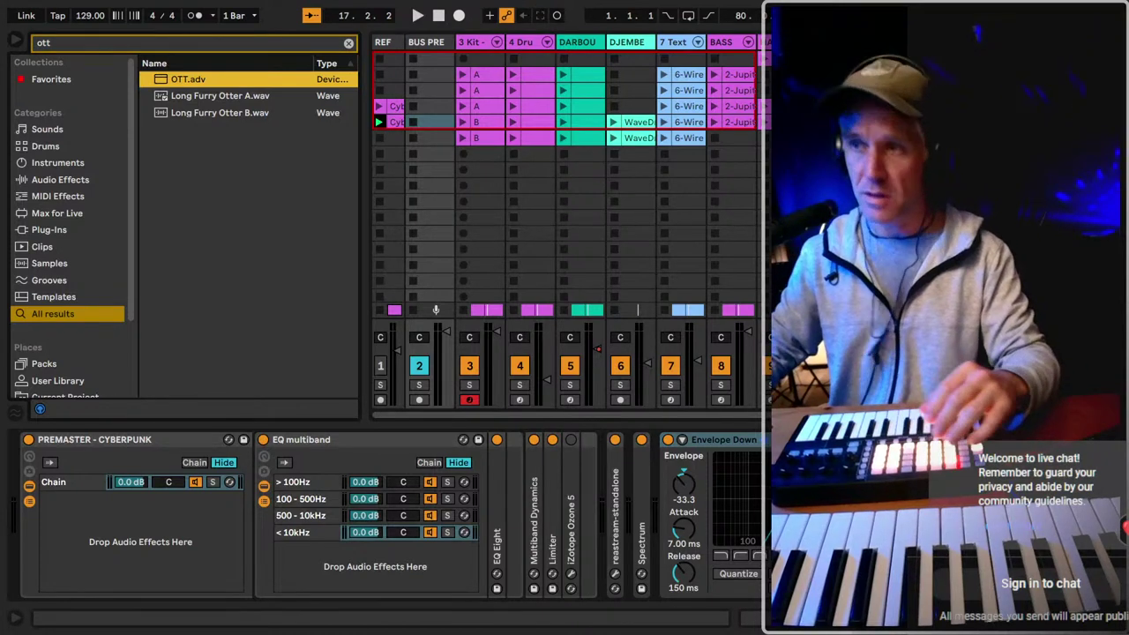
key("Return")
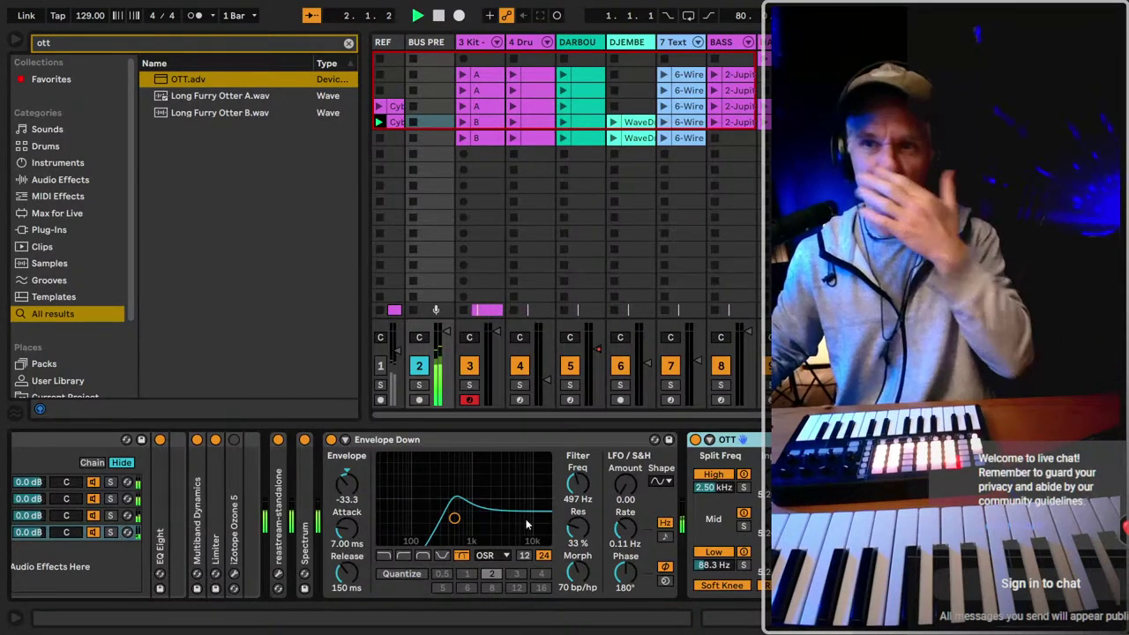
Adjust Envelope Down's Morph amount during playback and switch off both OTT and Envelope Down.
left_click_drag(574, 570, 746, 370)
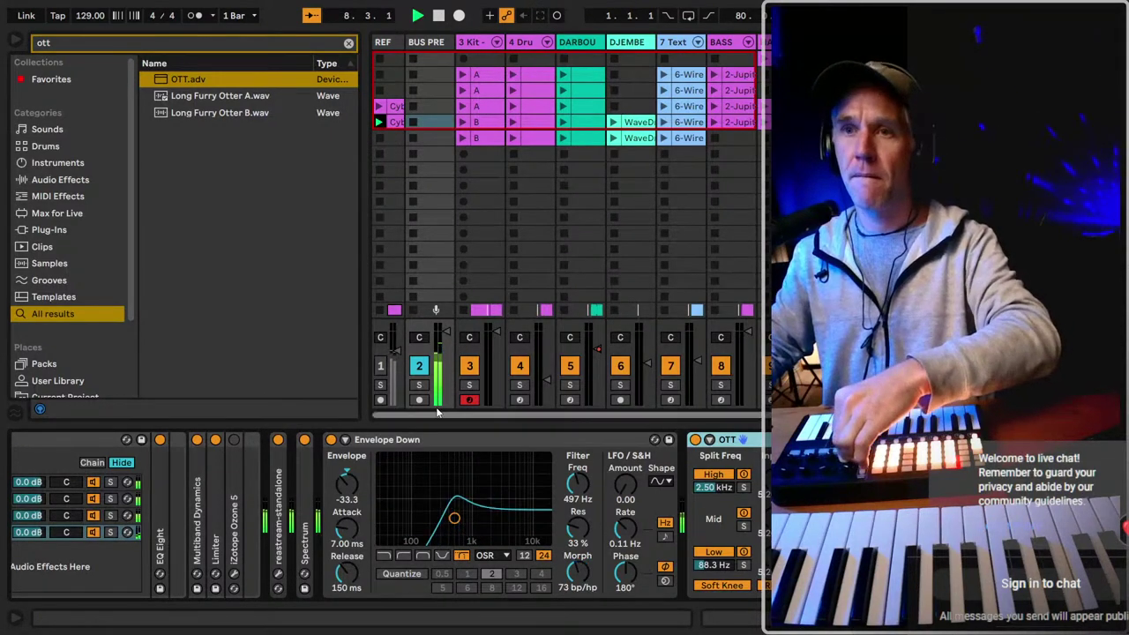
left_click(696, 439)
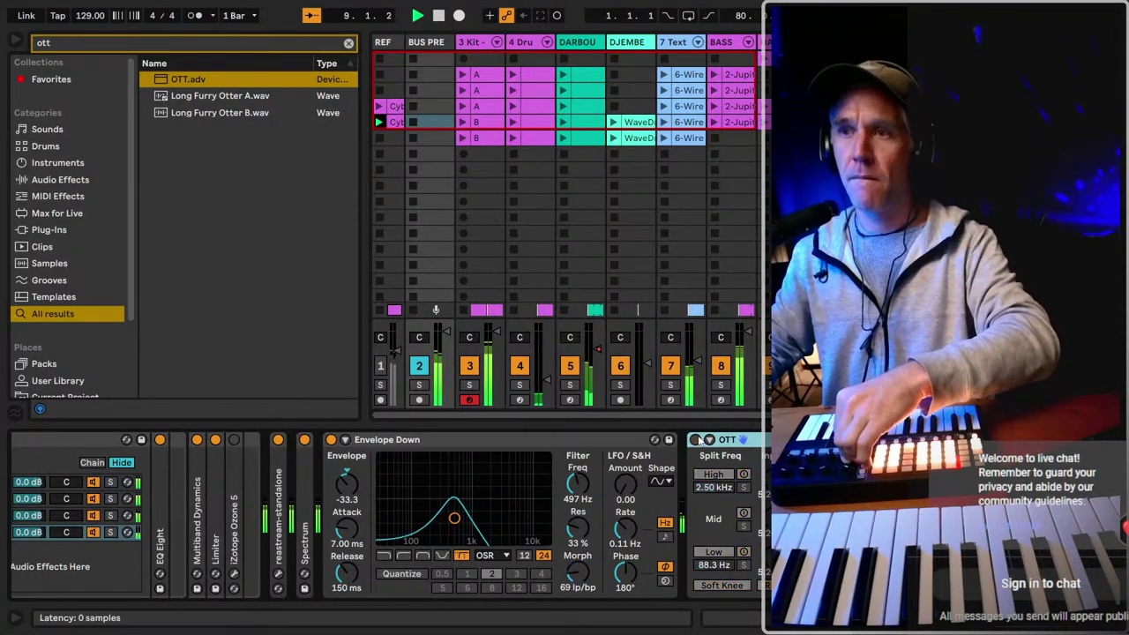
left_click(331, 439)
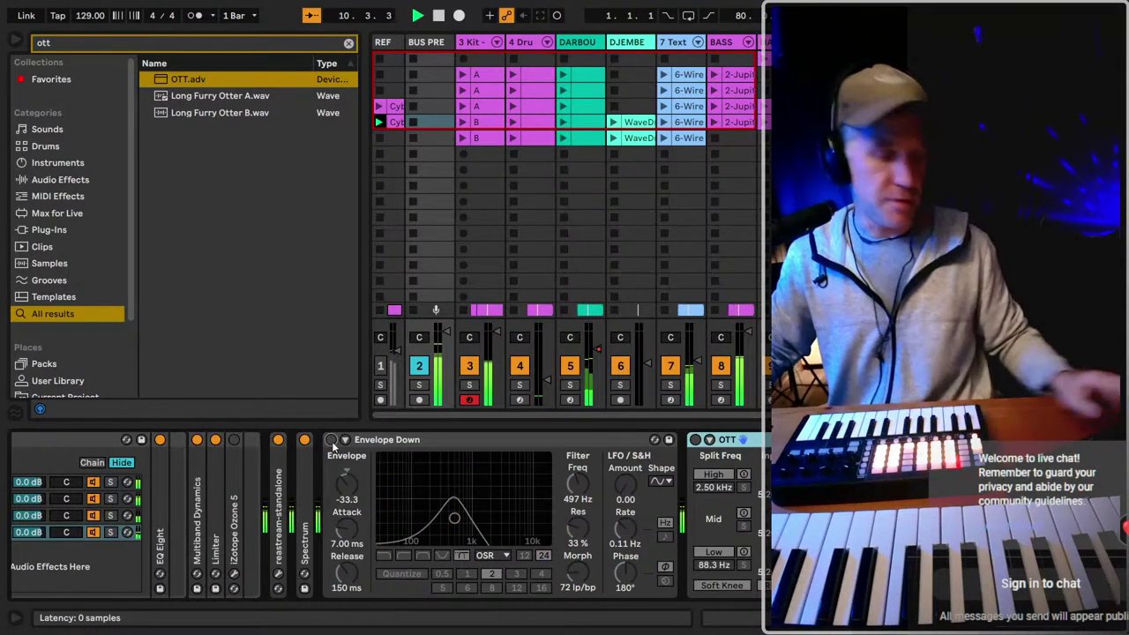
Group the Envelope Down and OTT devices into one Audio Effect Rack.
left_click(486, 439)
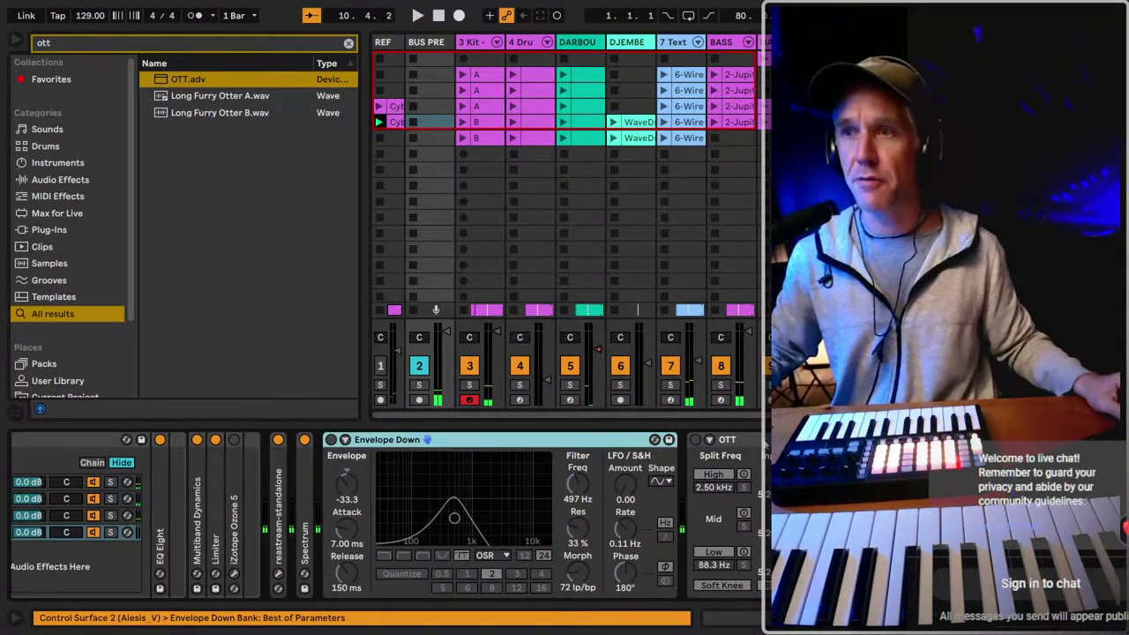
left_click(741, 439)
left_click(572, 445)
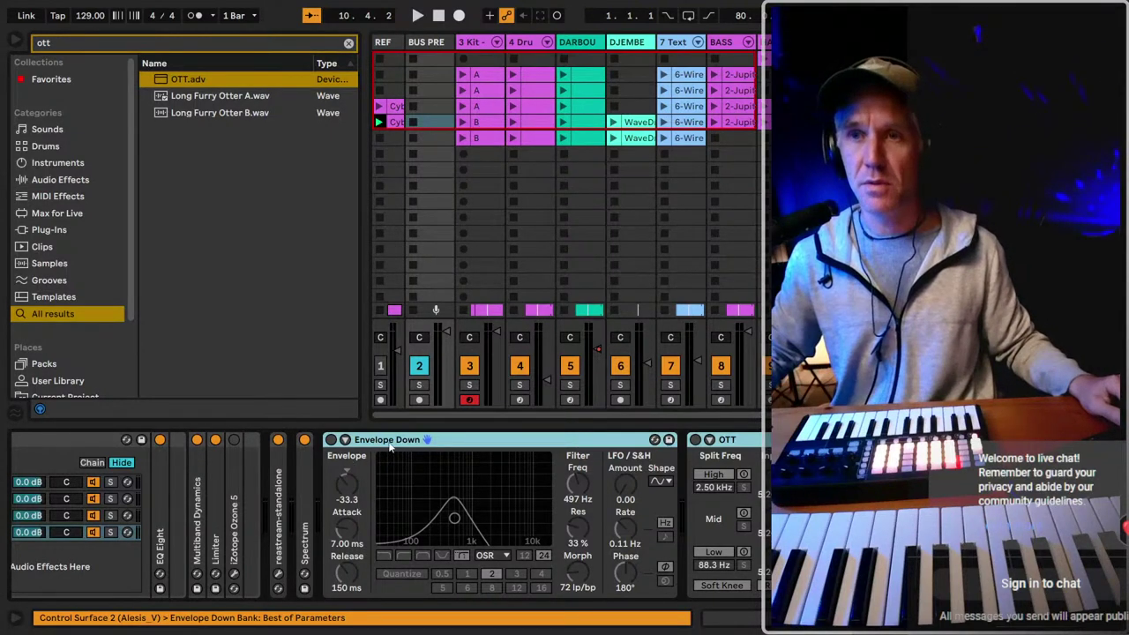
key("ctrl+g")
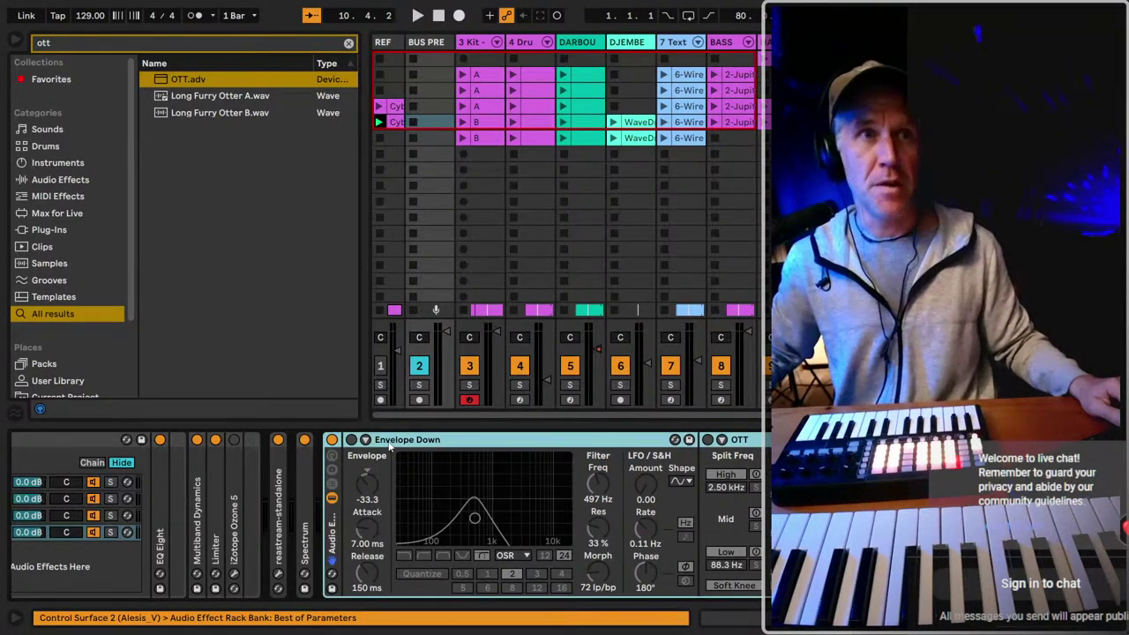
Rename the new Audio Effect Rack as FX - Filter Morph.
left_click(332, 483)
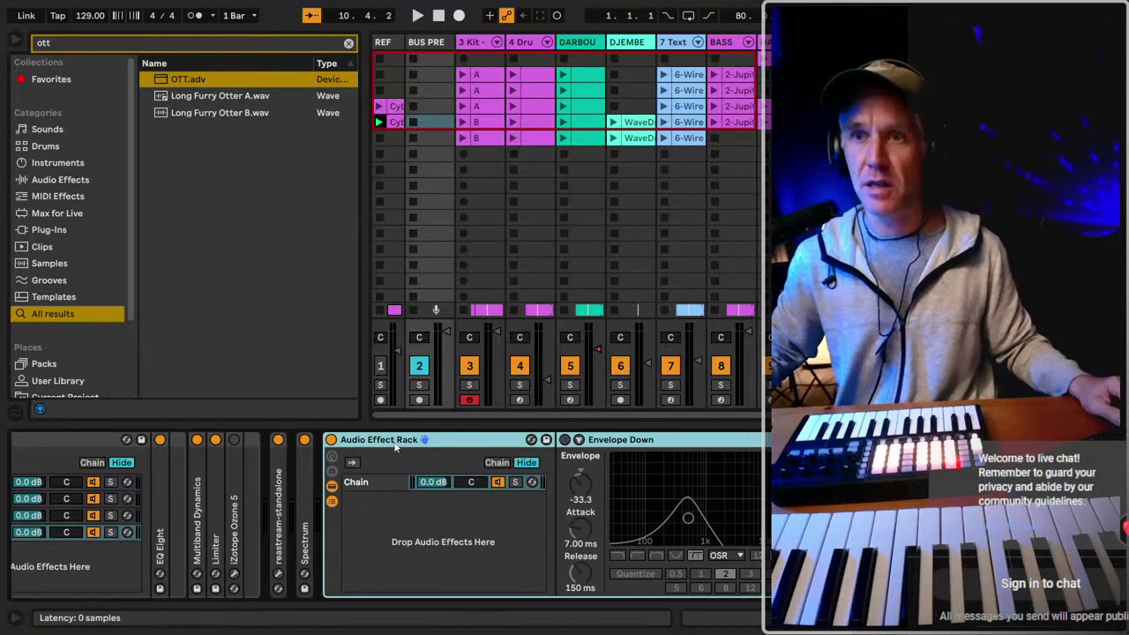
key("ctrl+r")
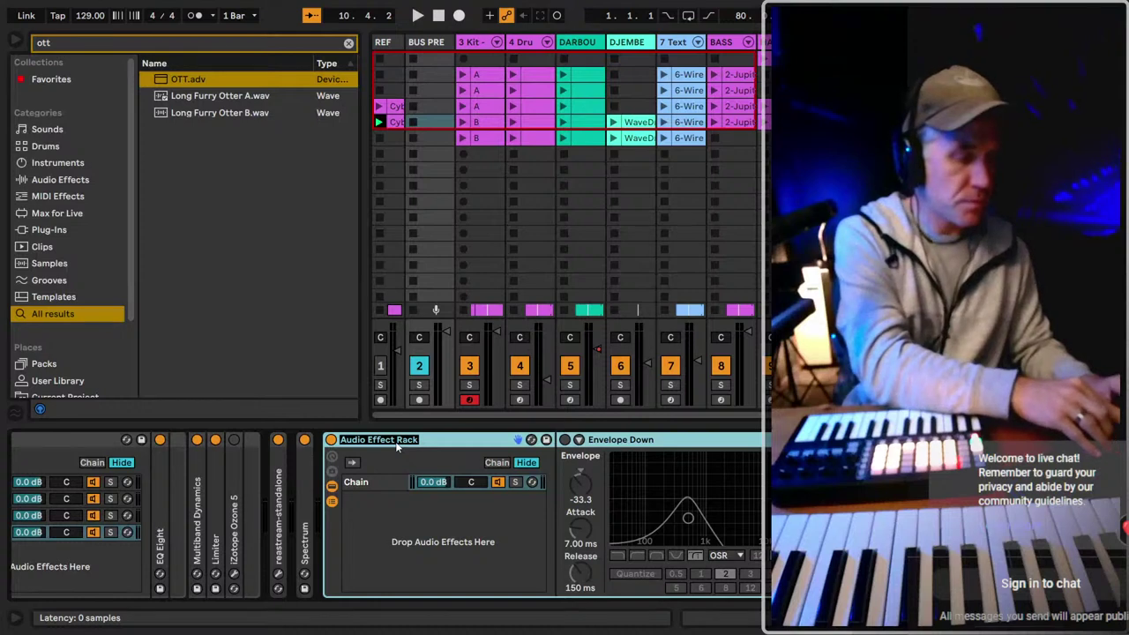
type("Filter Morph")
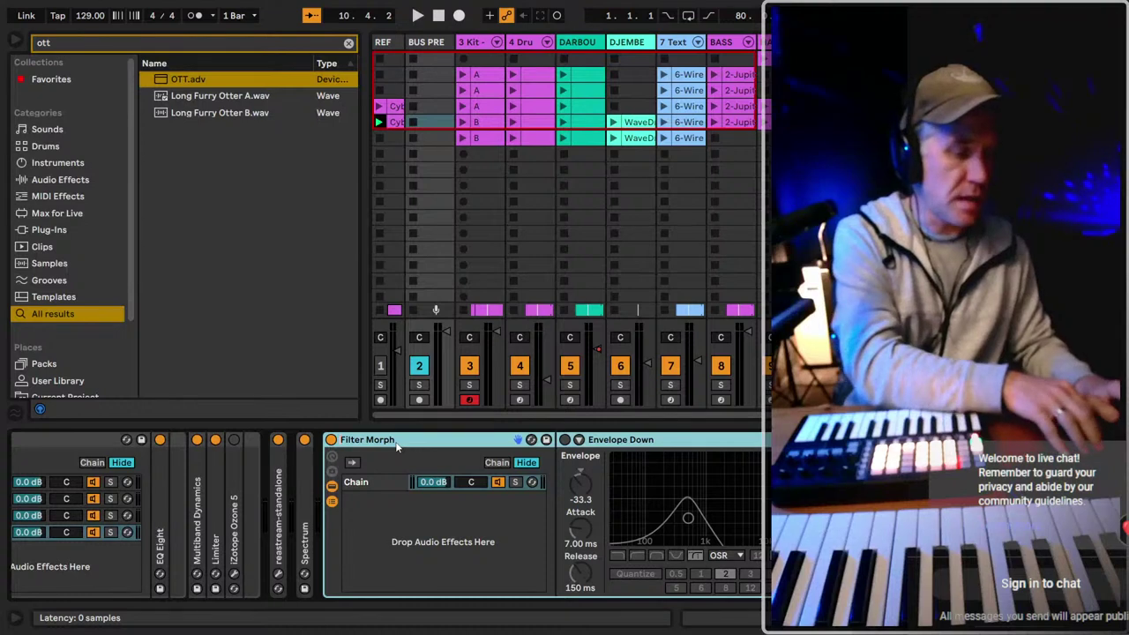
type("FX ")
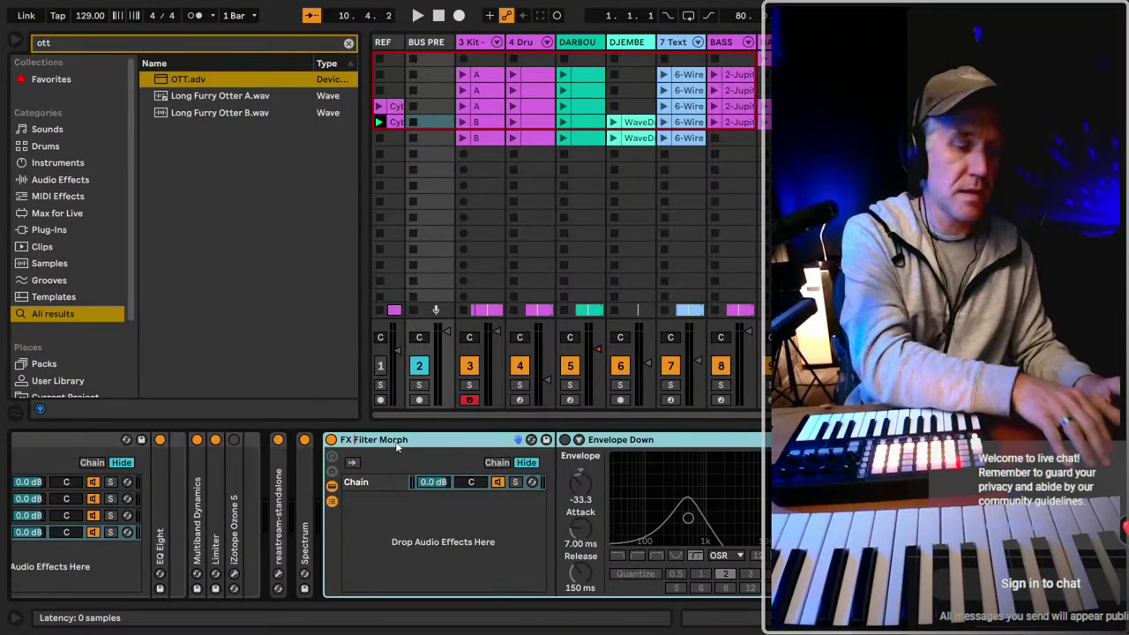
type("-")
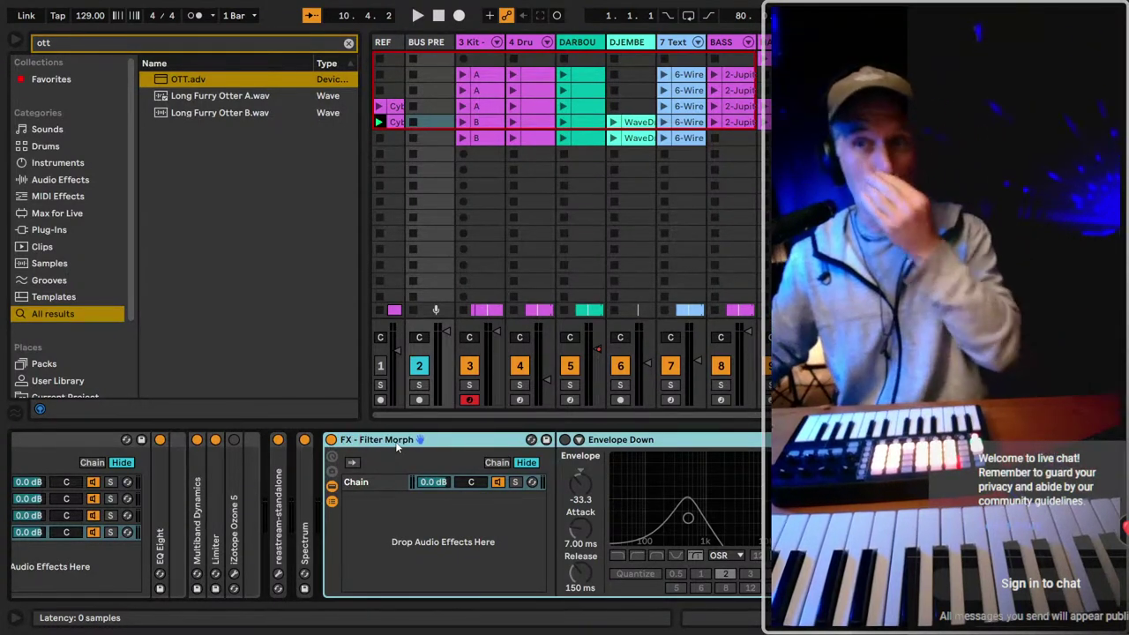
Hide the rack's chain list and switch on the OTT and Envelope Down devices inside it.
left_click(333, 488)
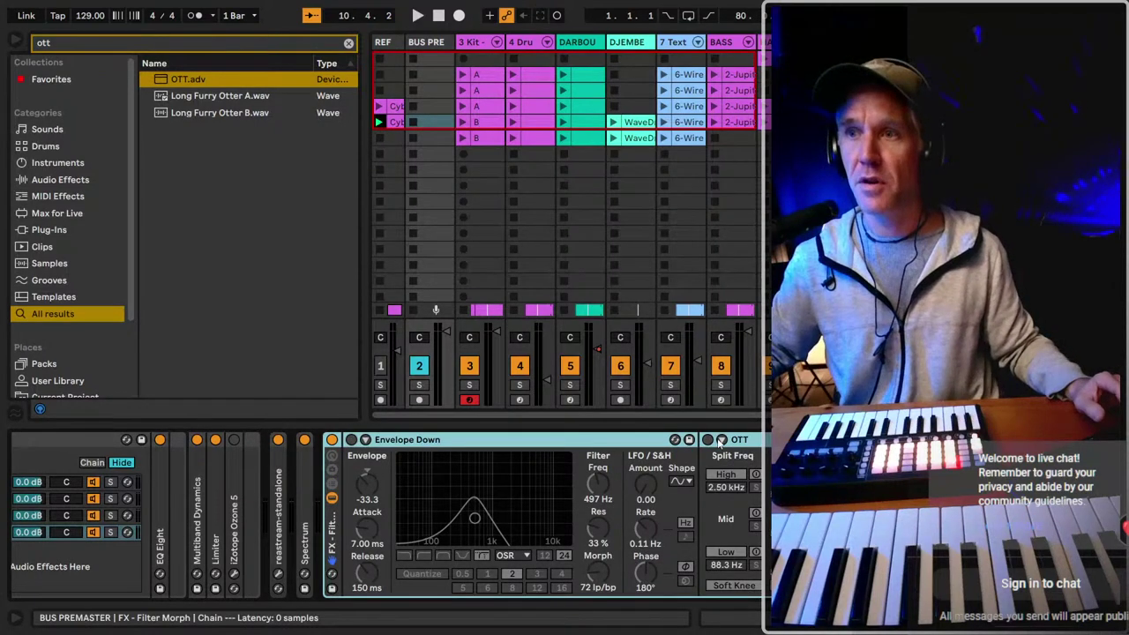
left_click(708, 440)
left_click(351, 439)
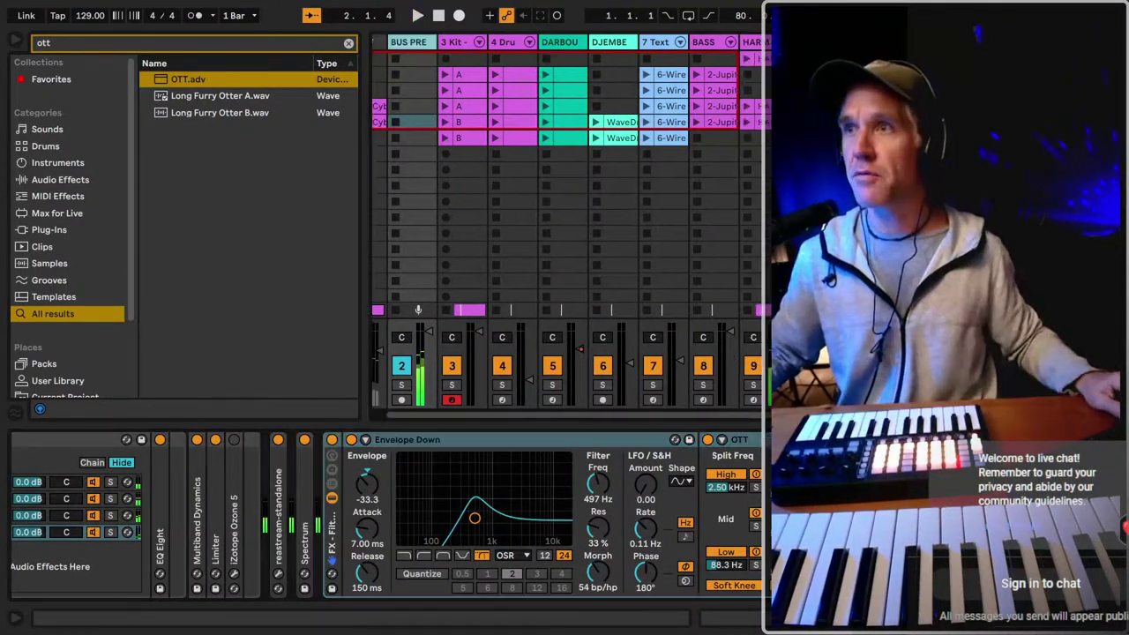
Show the mixer's input/output routing and examine the TEXT-AUDIO track's routing, devices and clip view.
left_click(769, 304)
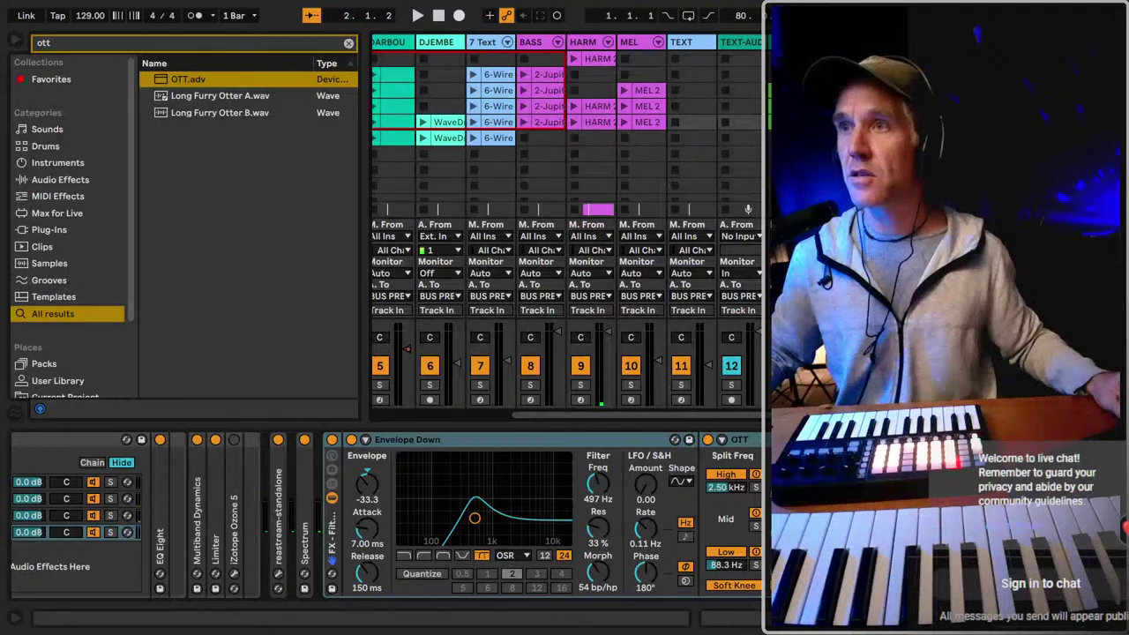
left_click(756, 44)
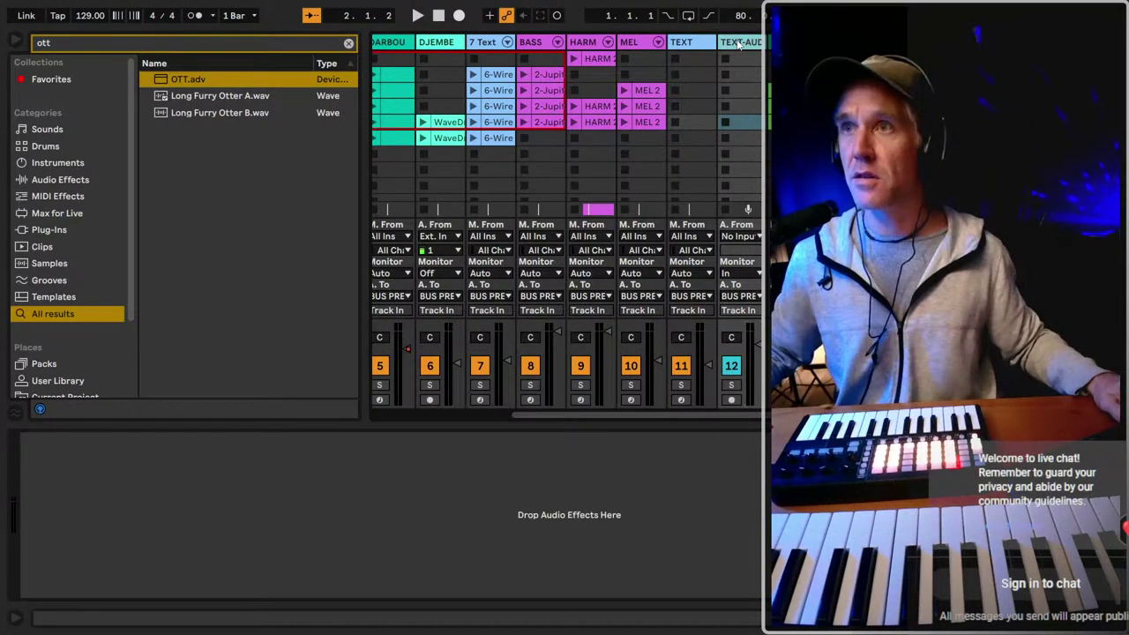
key("shift+Tab")
key("shift+Tab")
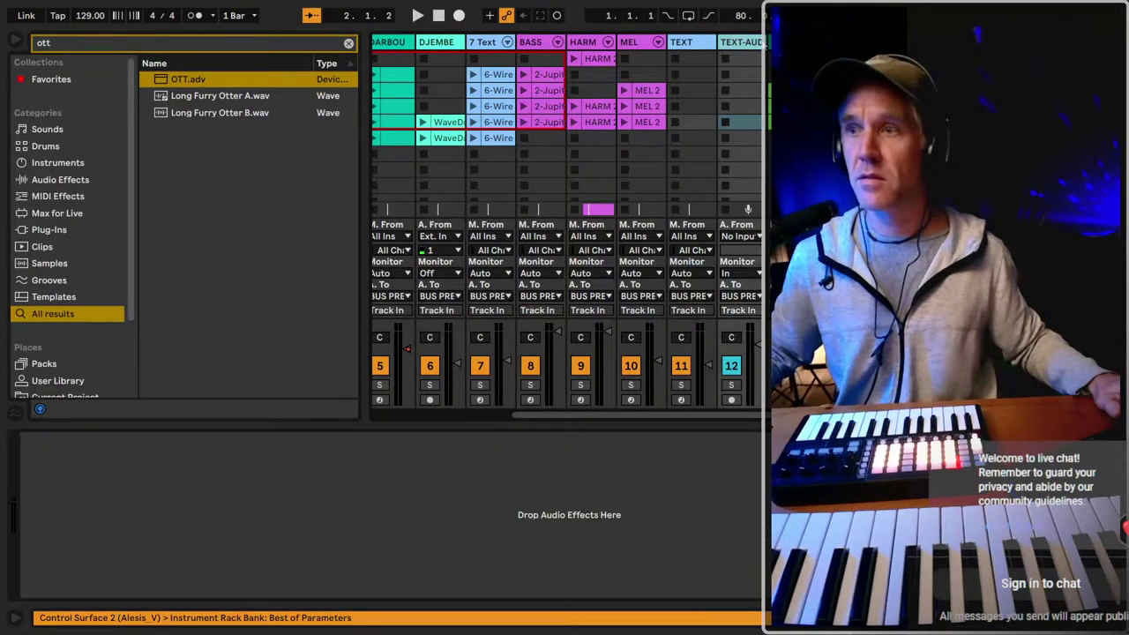
key("shift+Tab")
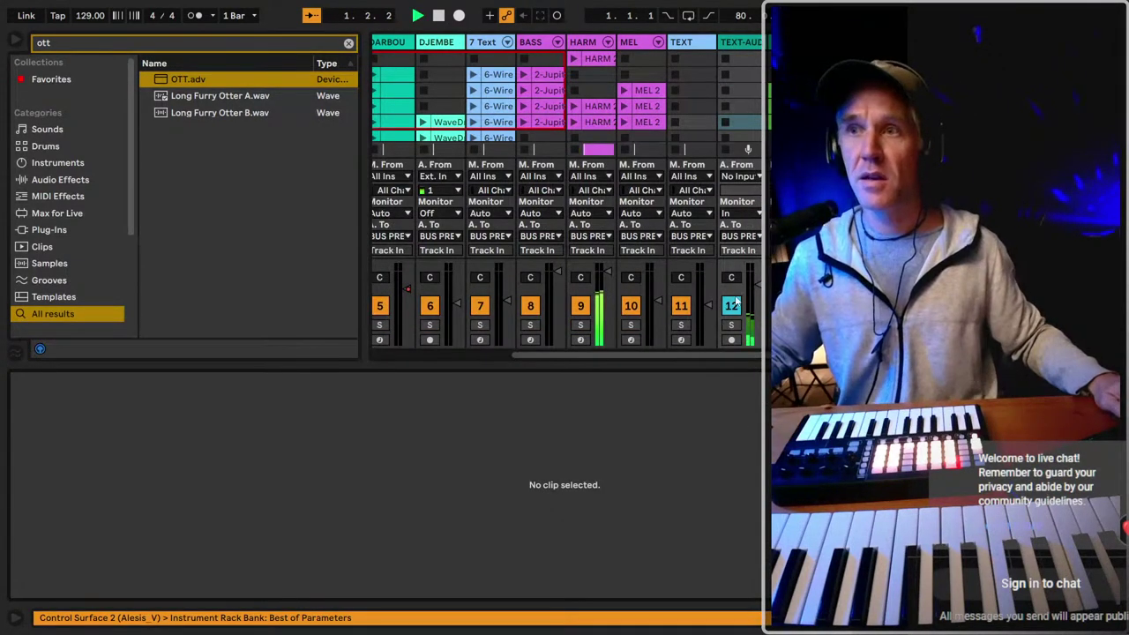
key("shift+Tab")
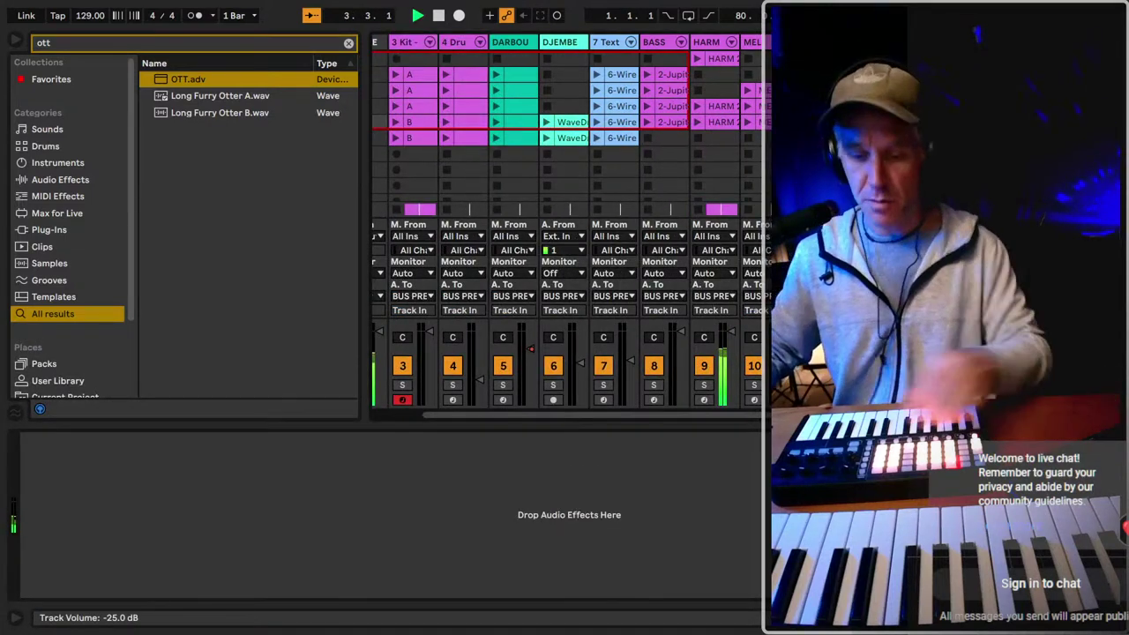
Set Envelope Down's resonance to 74 % on BUS PREMASTER, switch off the FX - Filter Morph rack and stop playback.
scroll(709, 422, "left", 3)
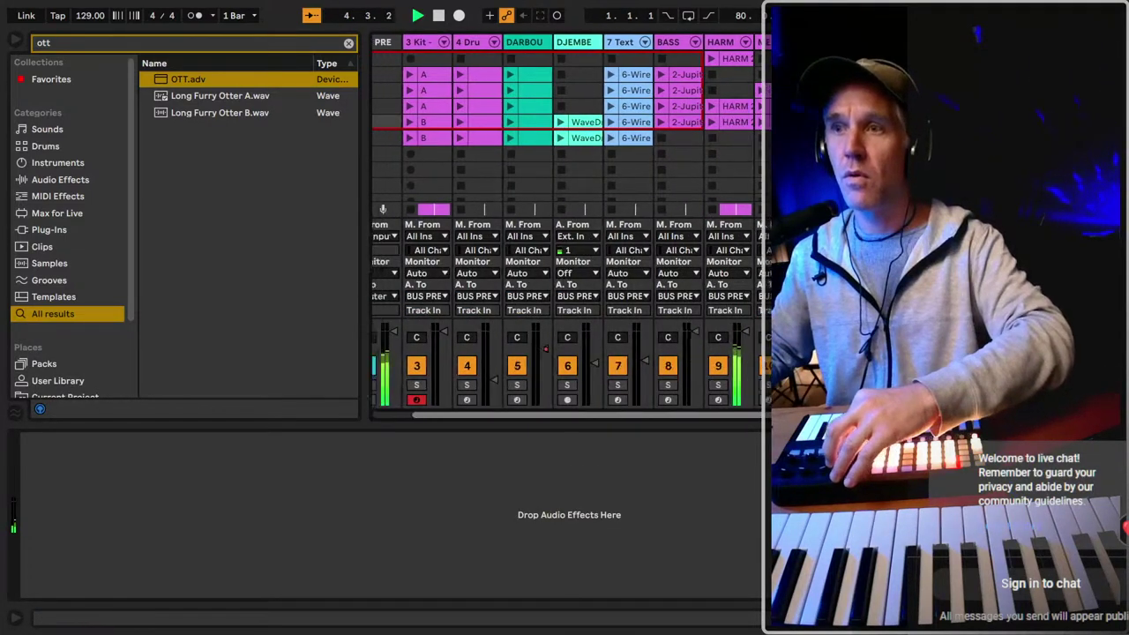
left_click(426, 122)
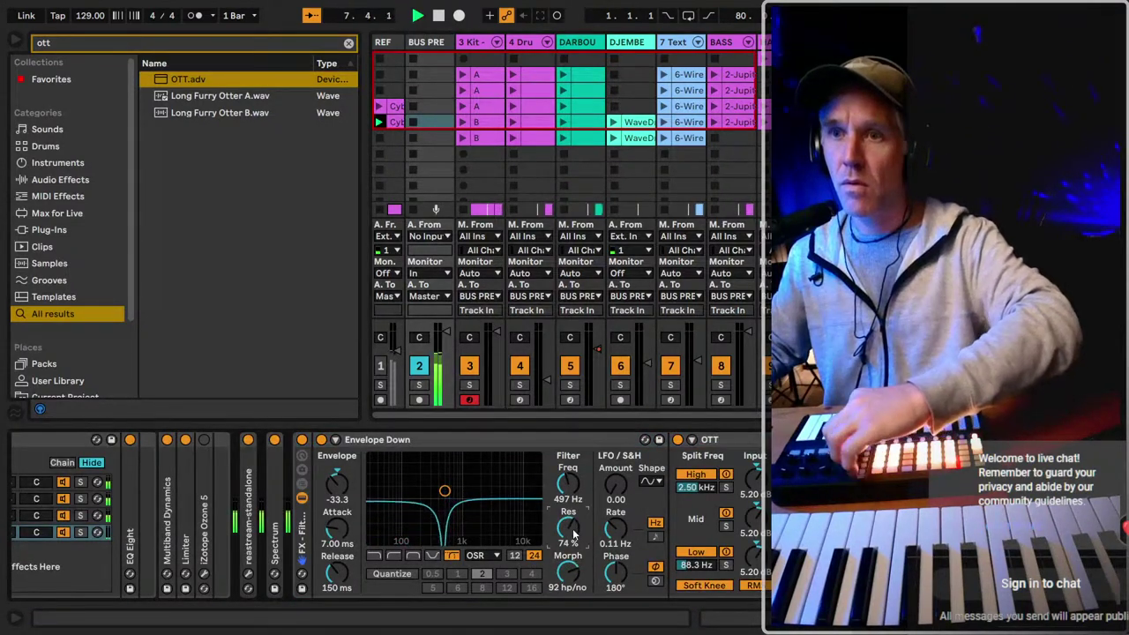
left_click(302, 439)
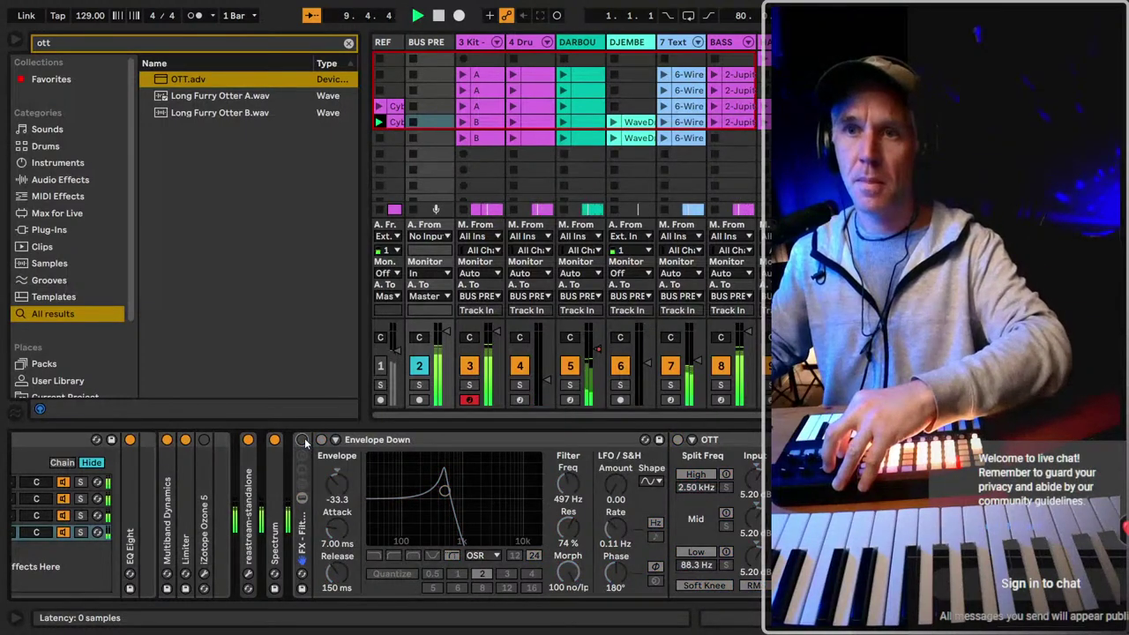
key("space")
In the Arrangement View, unfold the HARM track and extend its first HARM 2 clip to bar 10.
key("Tab")
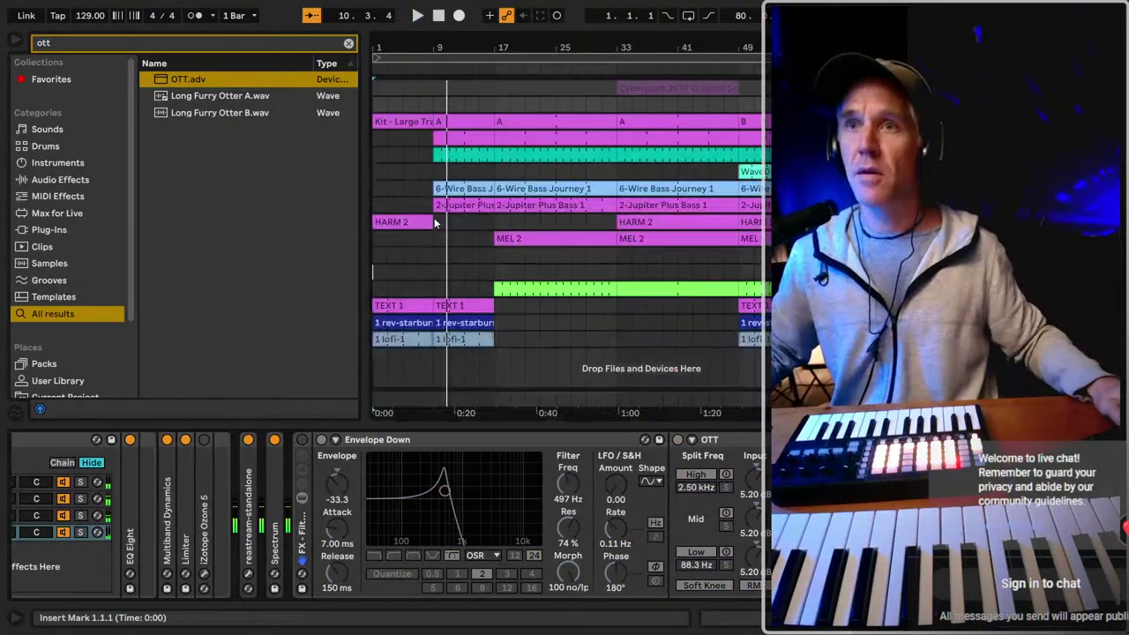
left_click(432, 223)
key("alt+plus")
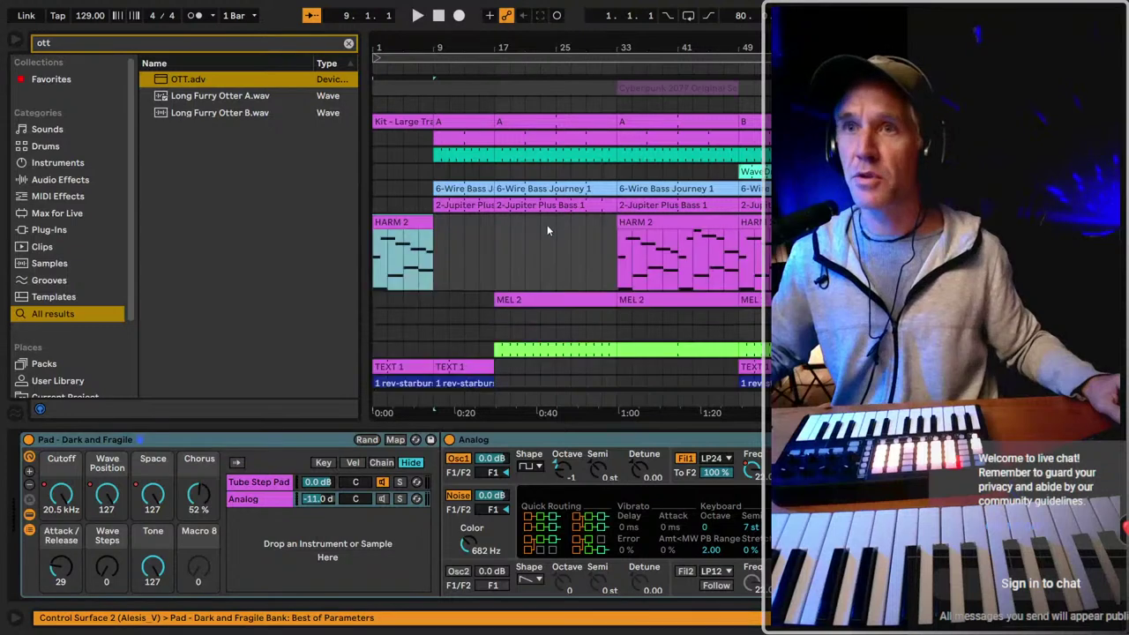
left_click_drag(425, 71, 463, 112)
mouse_move(475, 222)
left_mouse_down()
mouse_move(549, 227)
mouse_move(492, 236)
left_mouse_up()
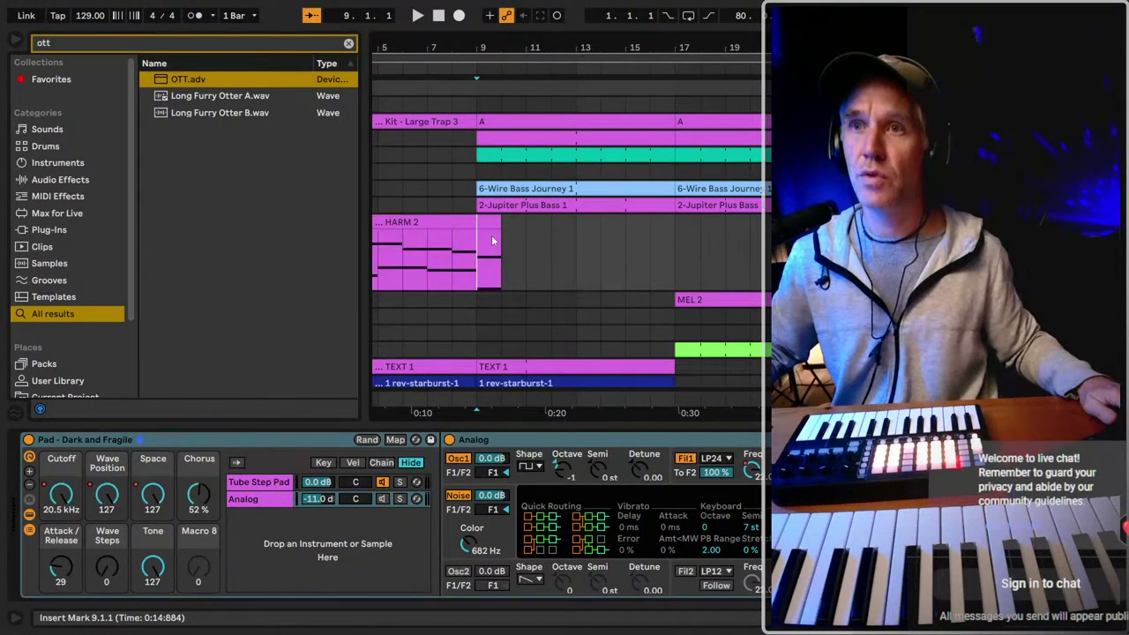
Select the HARM track's time range from 1.1.1 to 13.1.1, including the extended HARM 2 clip.
left_click(490, 251)
left_click(561, 260, "shift")
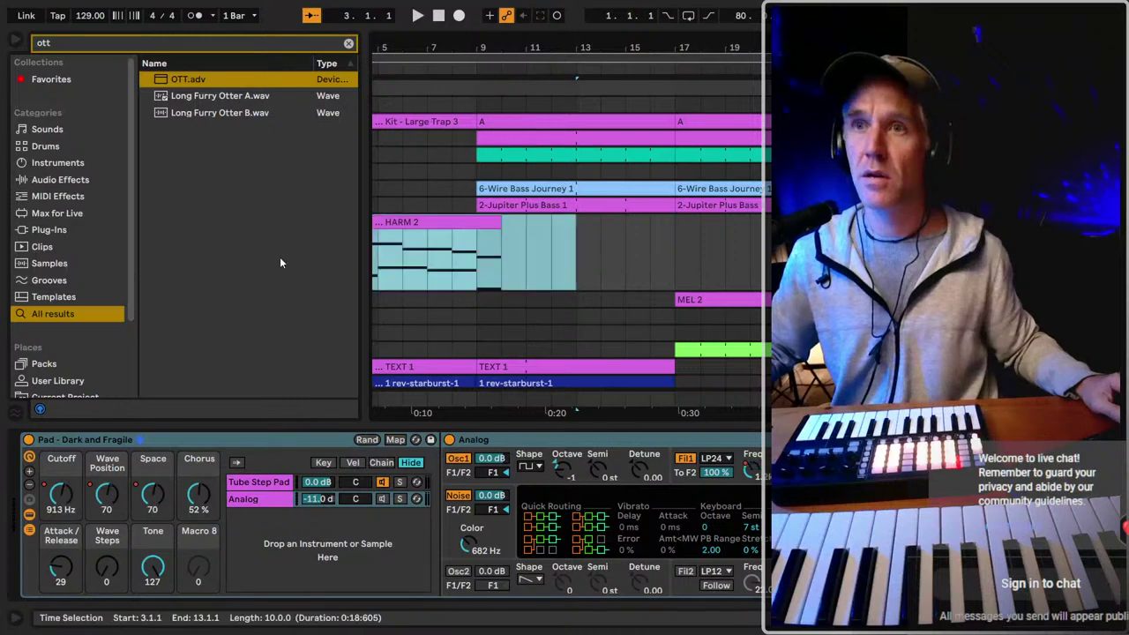
left_click_drag(468, 47, 530, 44)
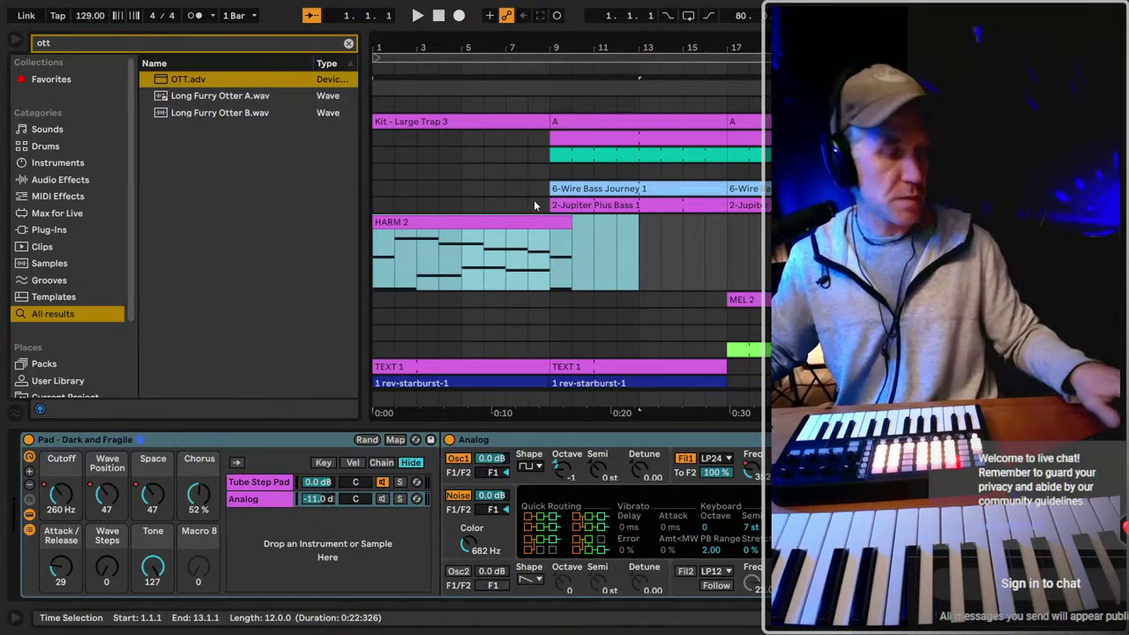
Consolidate the selected HARM range into a single 12-bar HARM 2 clip and open its notes for editing.
key("ctrl+j")
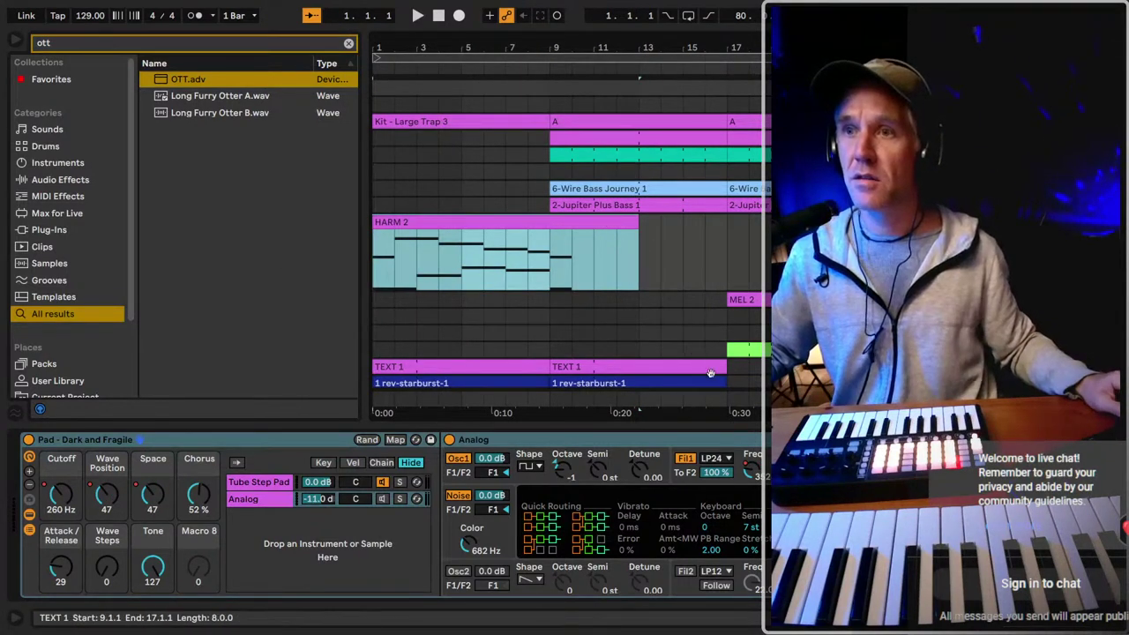
double_click(605, 223)
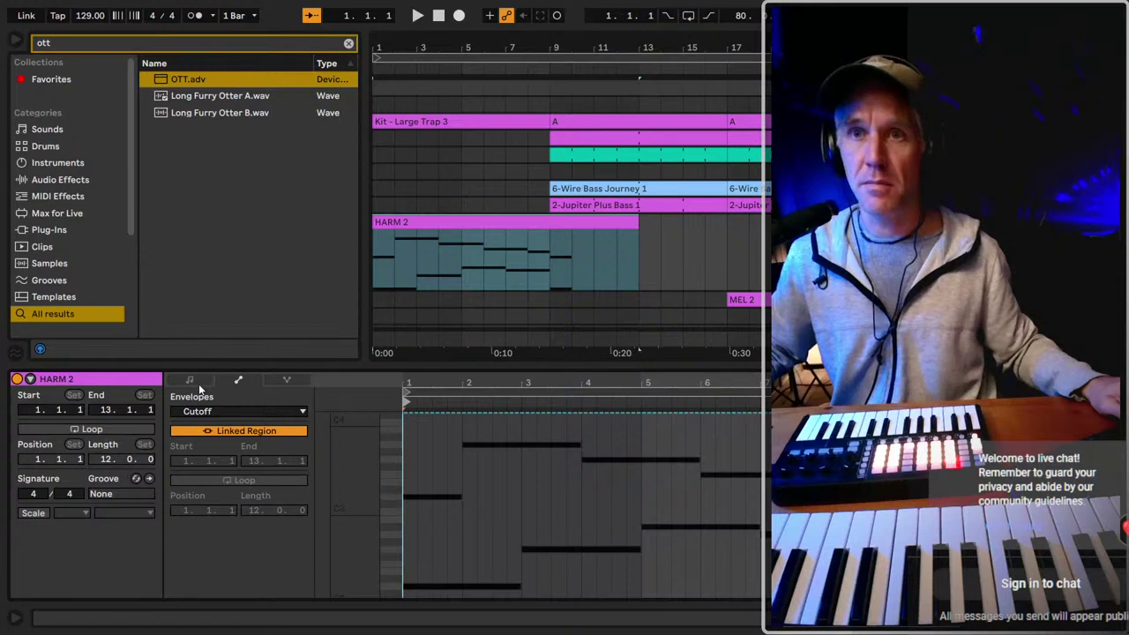
left_click(189, 381)
Select the last D2 and D3 notes starting at bar 9 in HARM 2 and lengthen them to 12.1.1.
left_click(579, 256)
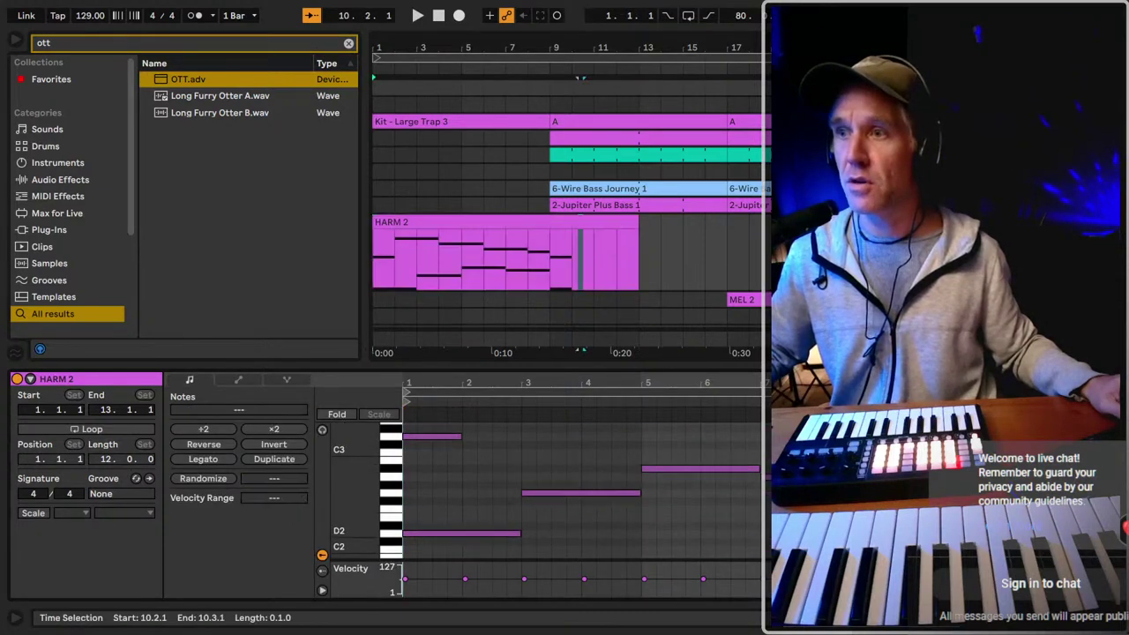
left_click(548, 256, "shift")
left_click(572, 256, "shift")
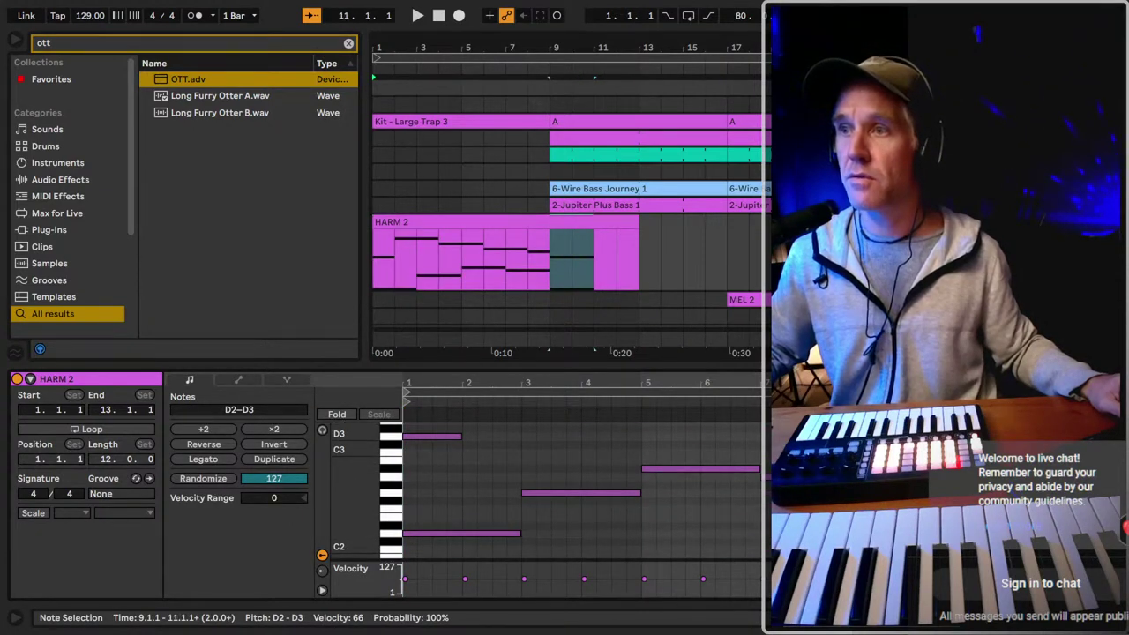
key("shift+Right")
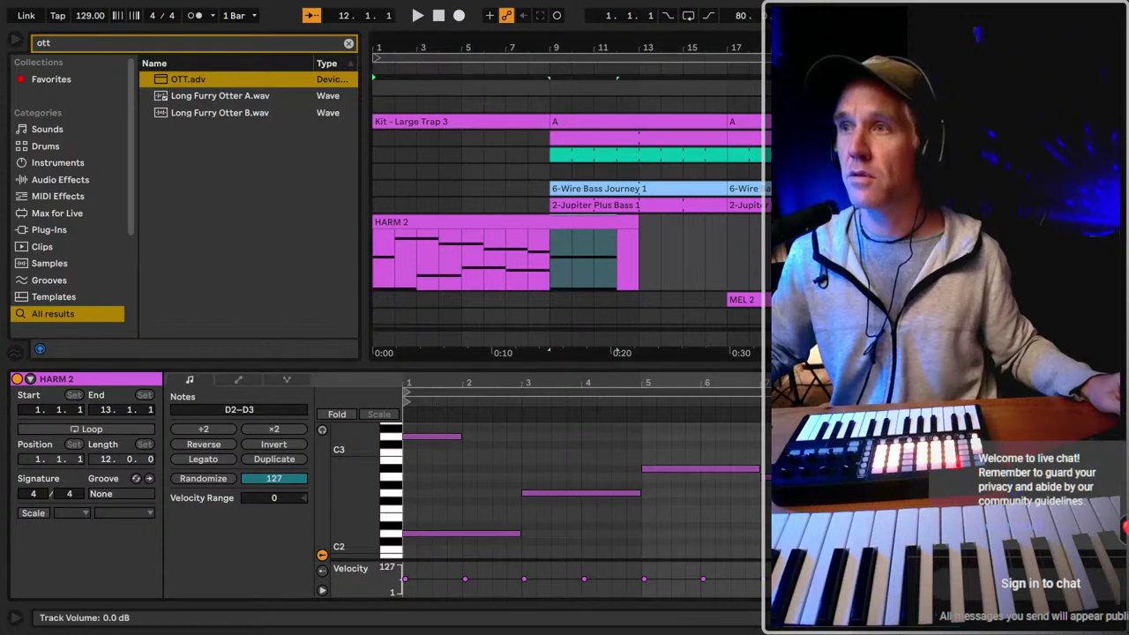
List all envelopes for the HARM 2 clip and display its MIDI Ctrl Pitch Bend envelope.
left_click(237, 380)
left_click(229, 411)
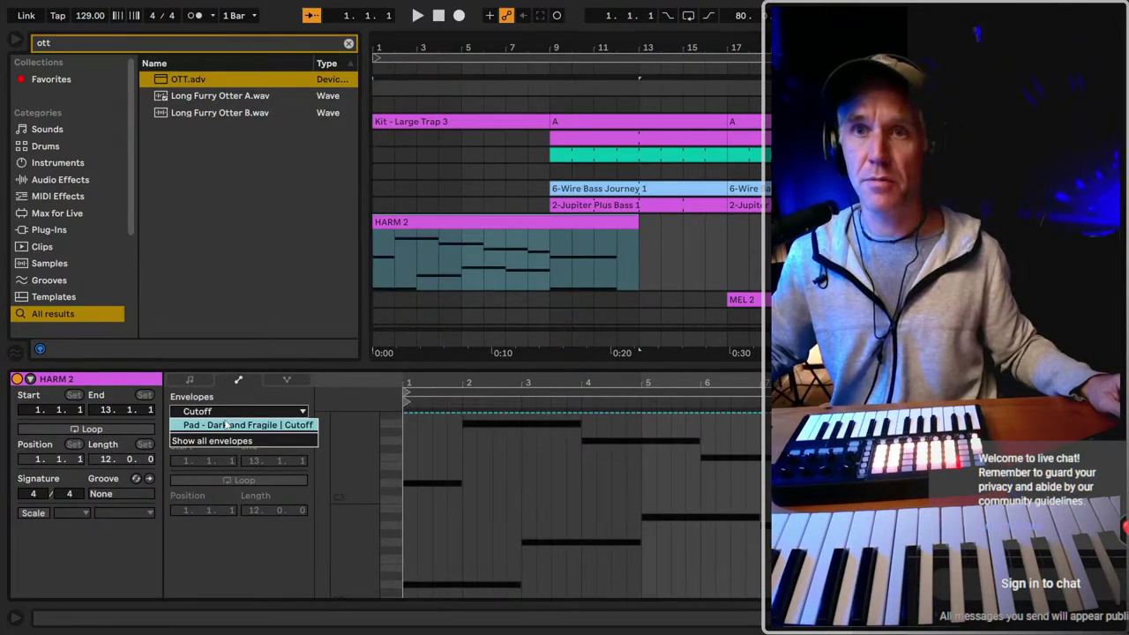
left_click(227, 425)
left_click(227, 411)
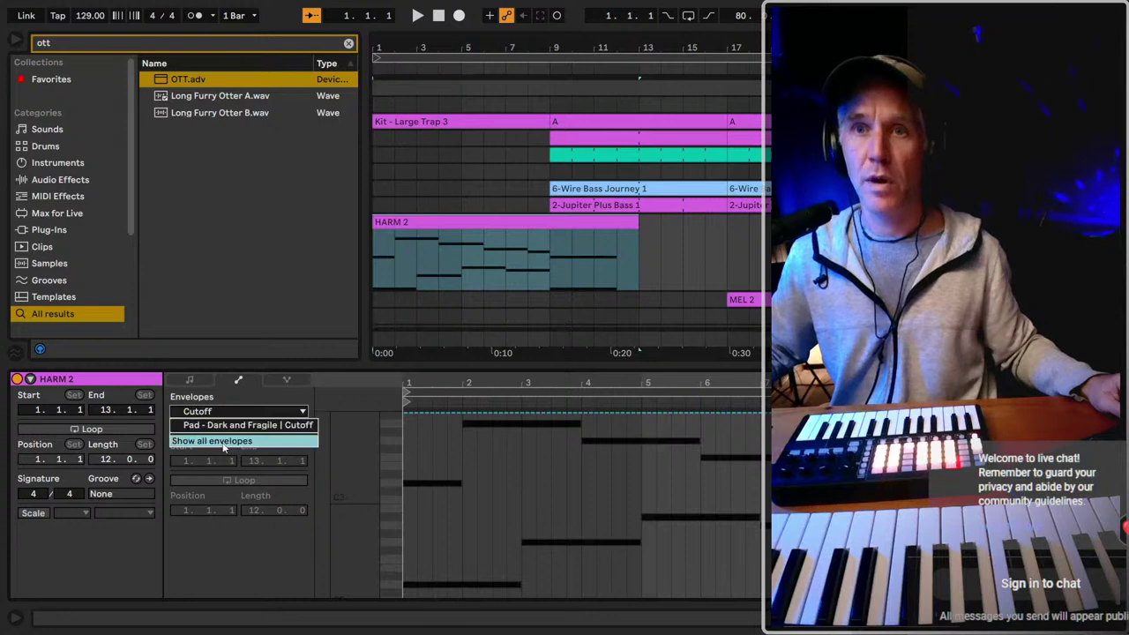
left_click(203, 441)
left_click(227, 411)
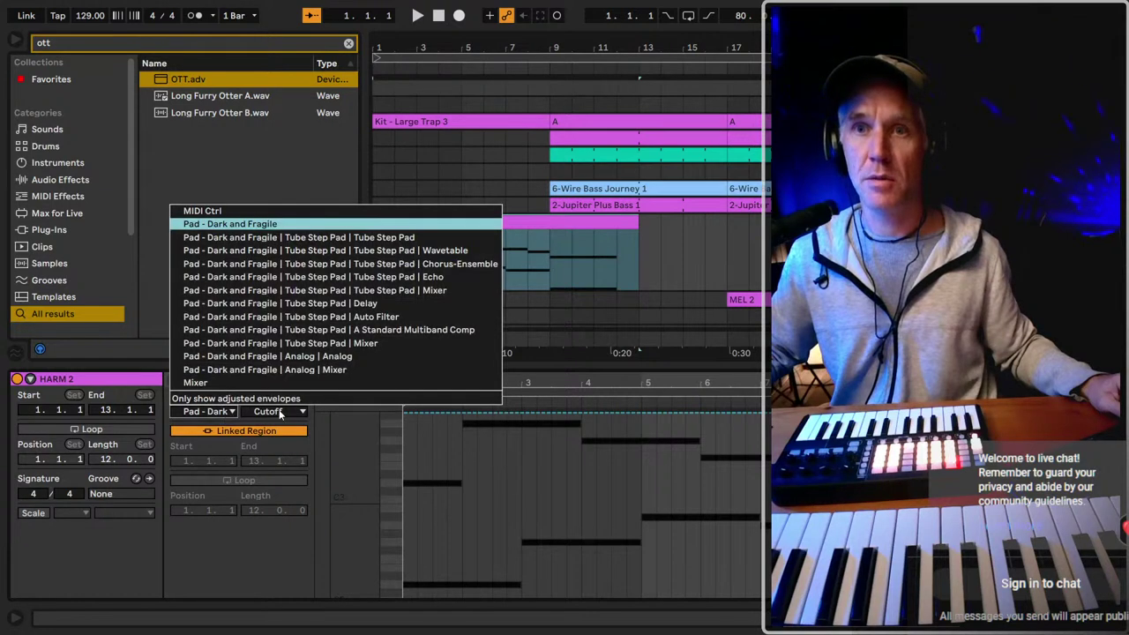
left_click(202, 211)
left_click(269, 412)
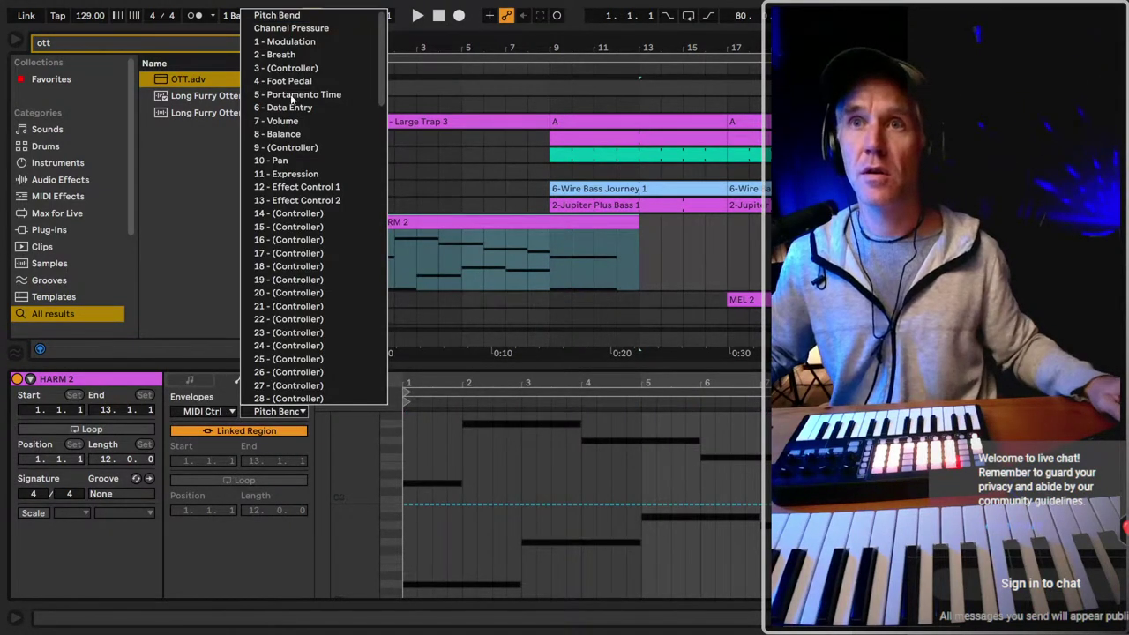
left_click(338, 15)
Display HARM 2's Mixer Track Volume envelope and select the HARM track's range from 9.1.1 to 13.1.1.
left_click(202, 411)
left_click(196, 381)
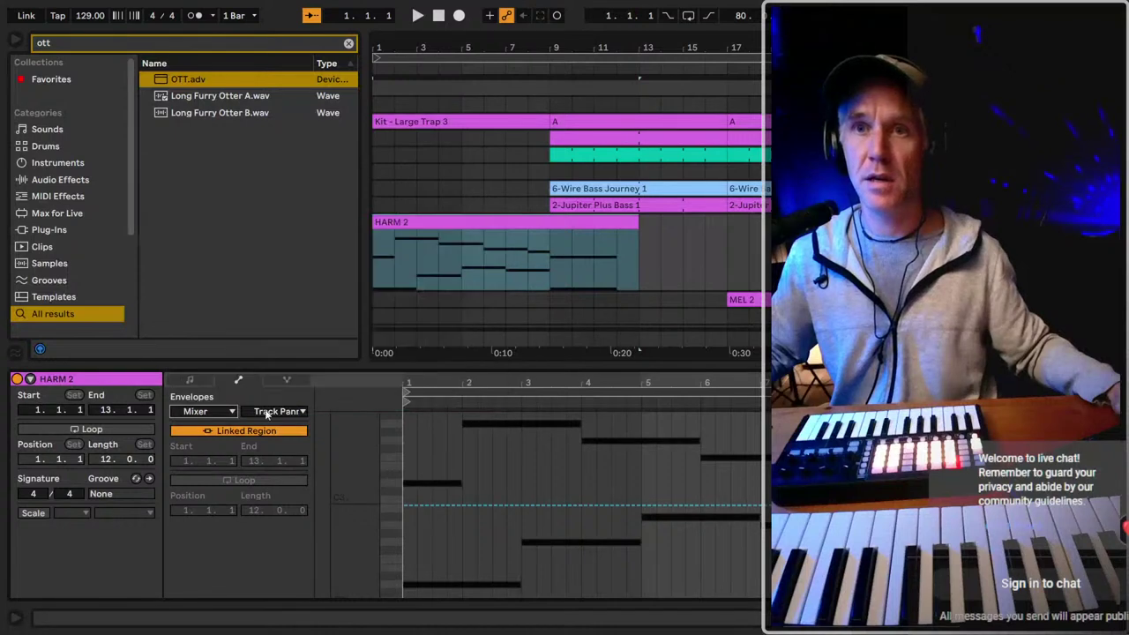
left_click(275, 411)
left_click(284, 439)
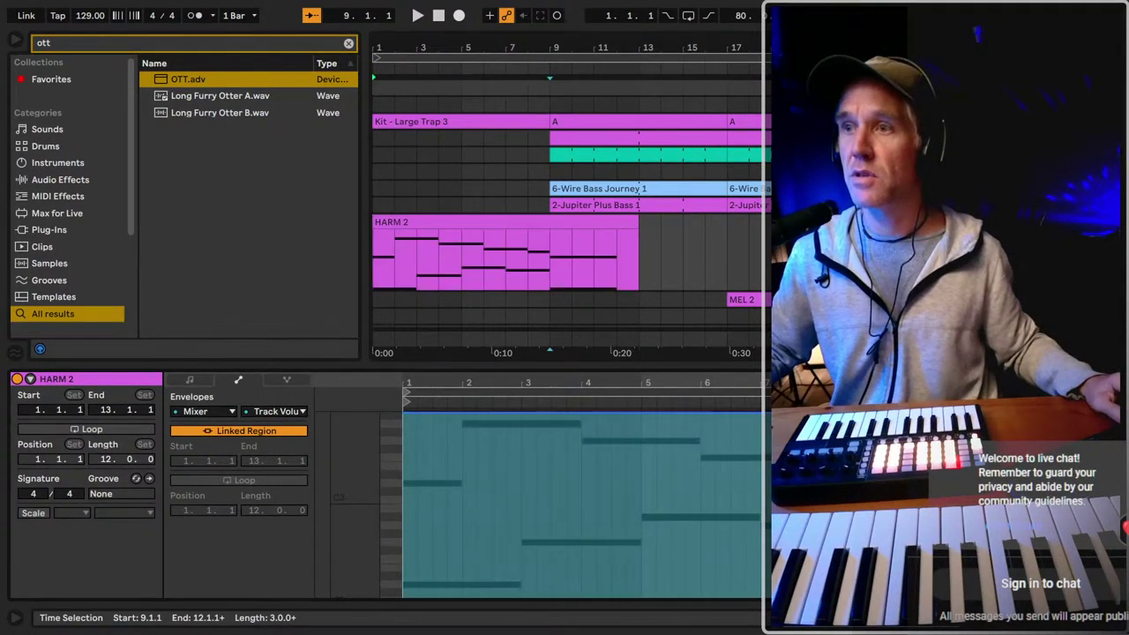
left_click_drag(549, 256, 639, 256)
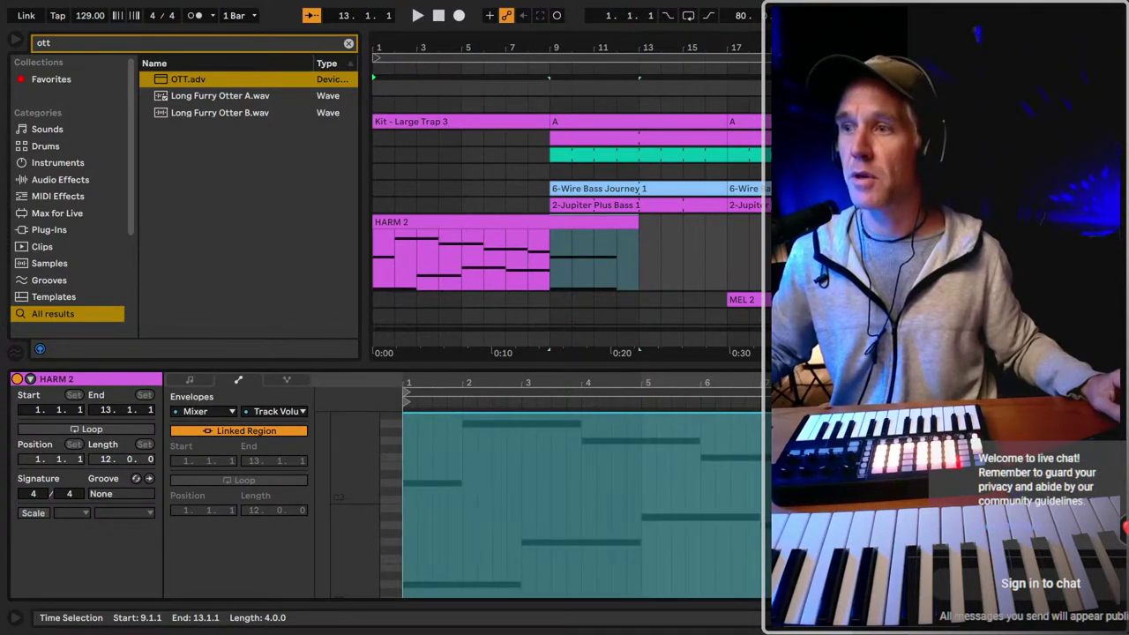
Play the arrangement from the start into bar 11 while checking the HARM pad rack and the FX - Filter Morph rack on BUS PREMASTER.
key("space")
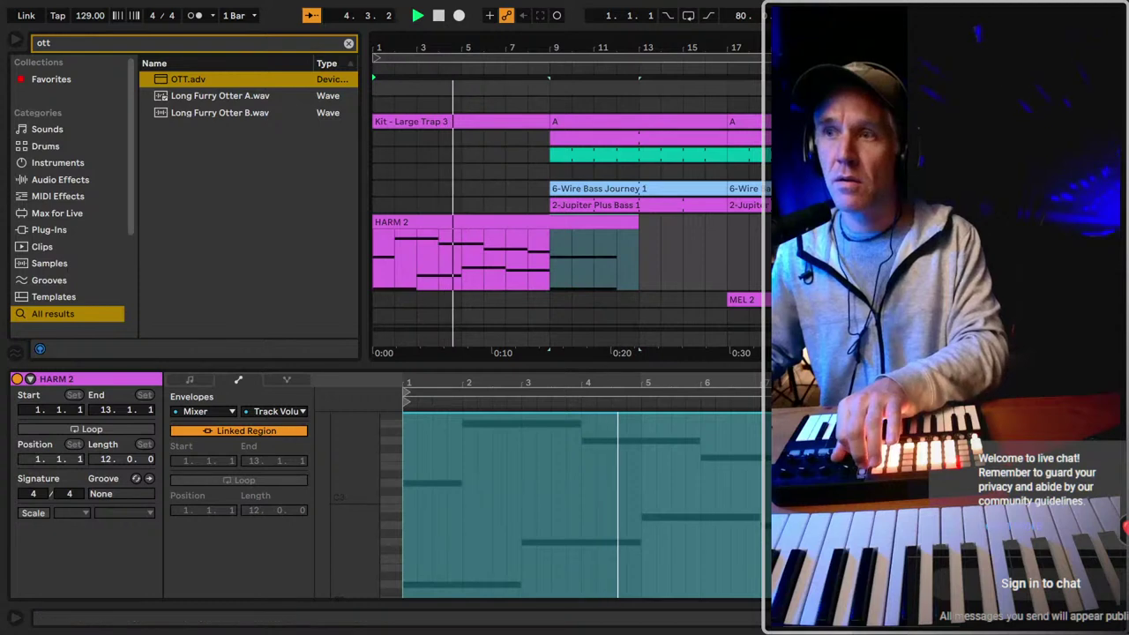
key("shift+Tab")
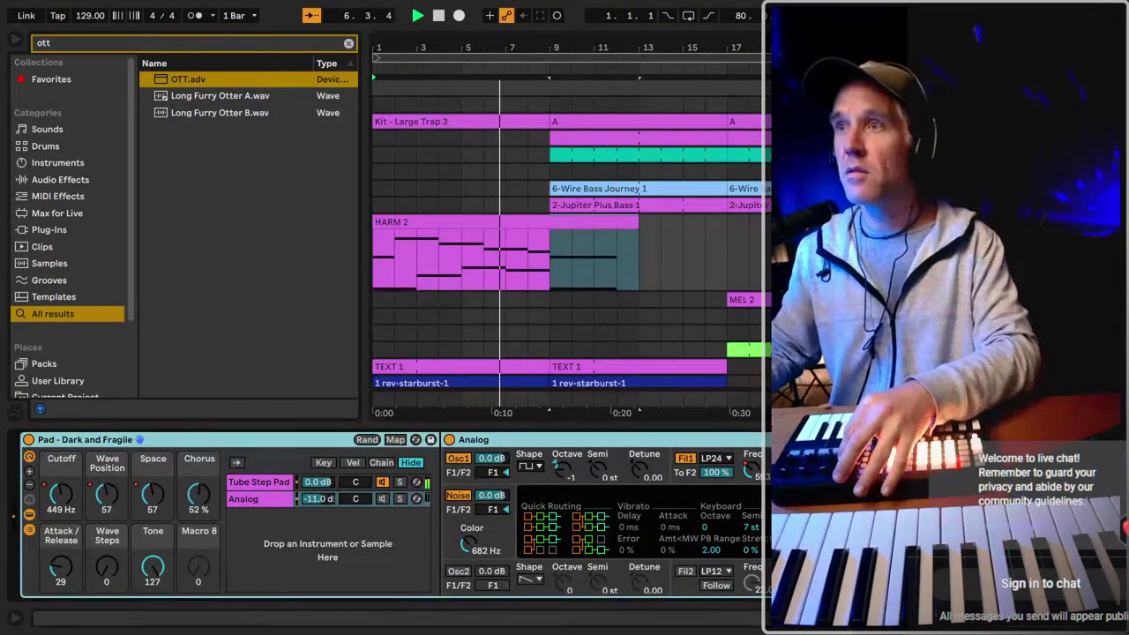
key("Down")
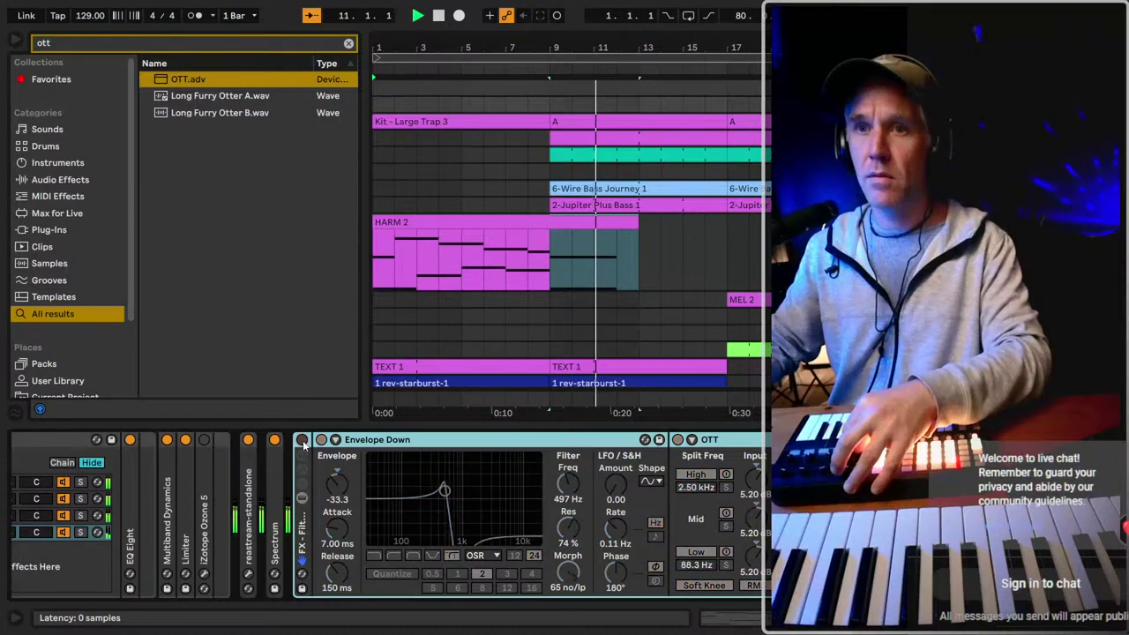
left_click(302, 440)
key("space")
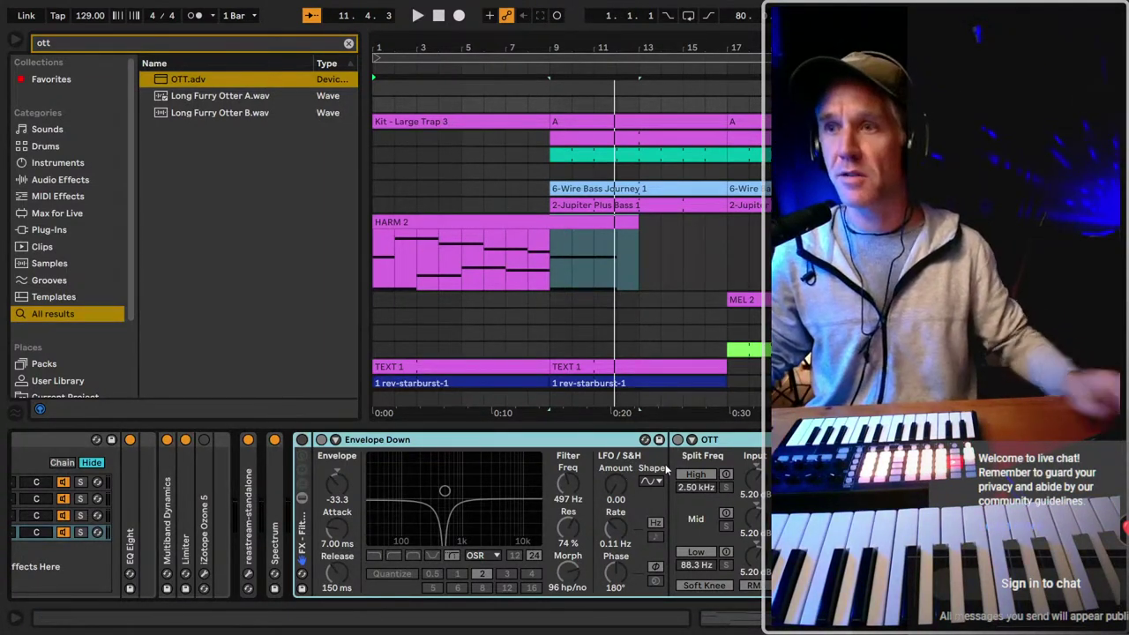
Switch on the FX - Filter Morph rack and, during playback, set Envelope Down's LFO amount to 16.7 and phase to 254°.
left_click(301, 439)
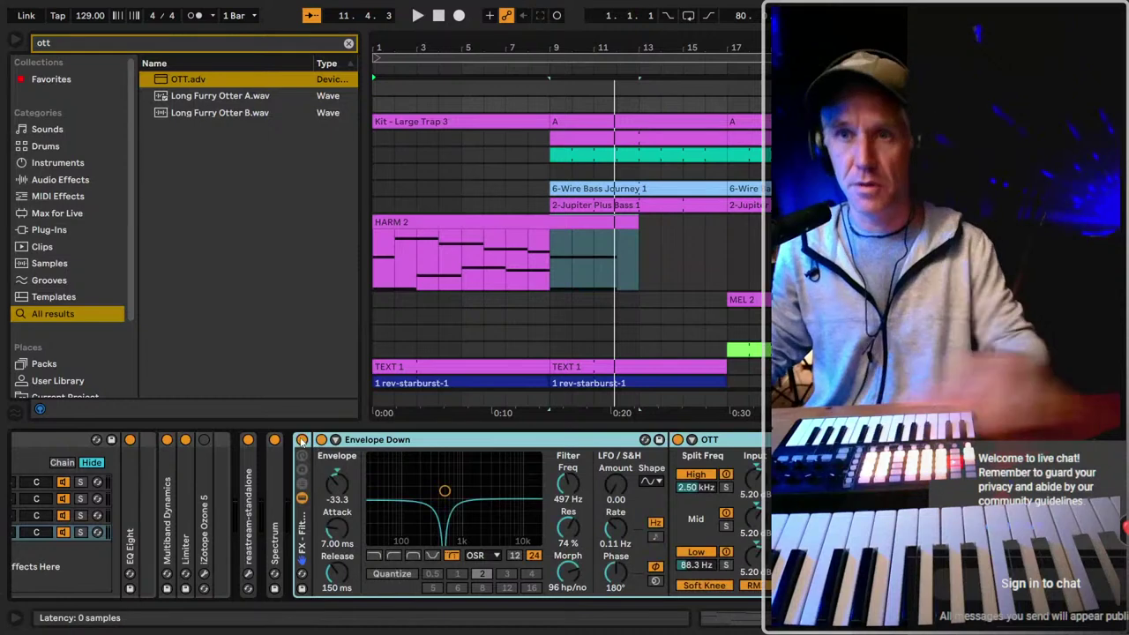
key("space")
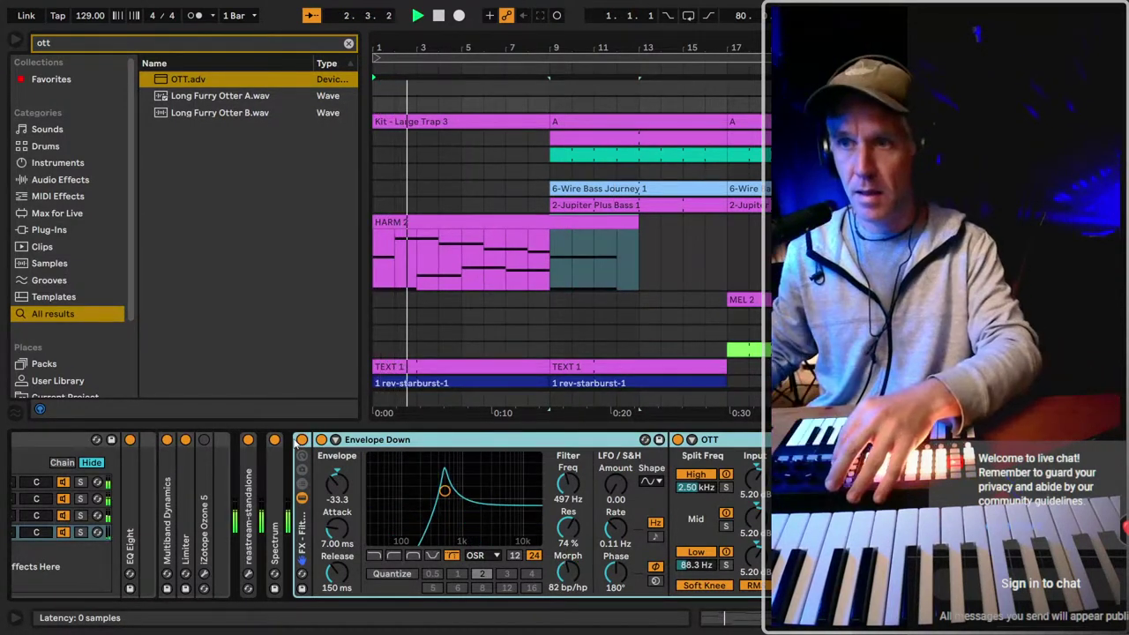
left_click_drag(616, 572, 615, 527)
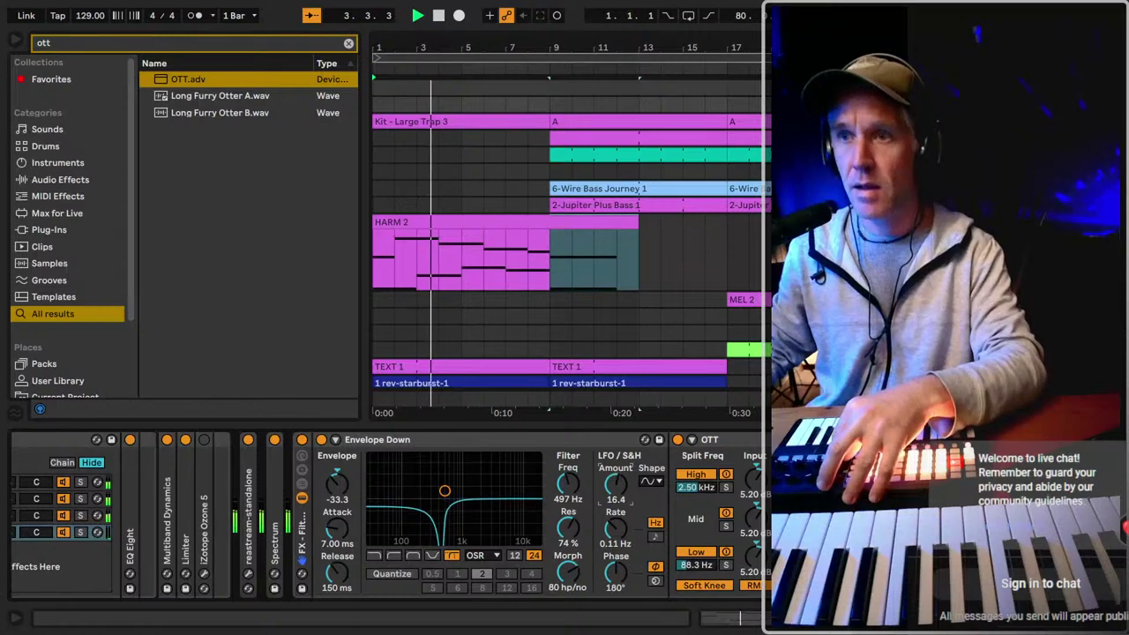
left_click_drag(618, 485, 620, 484)
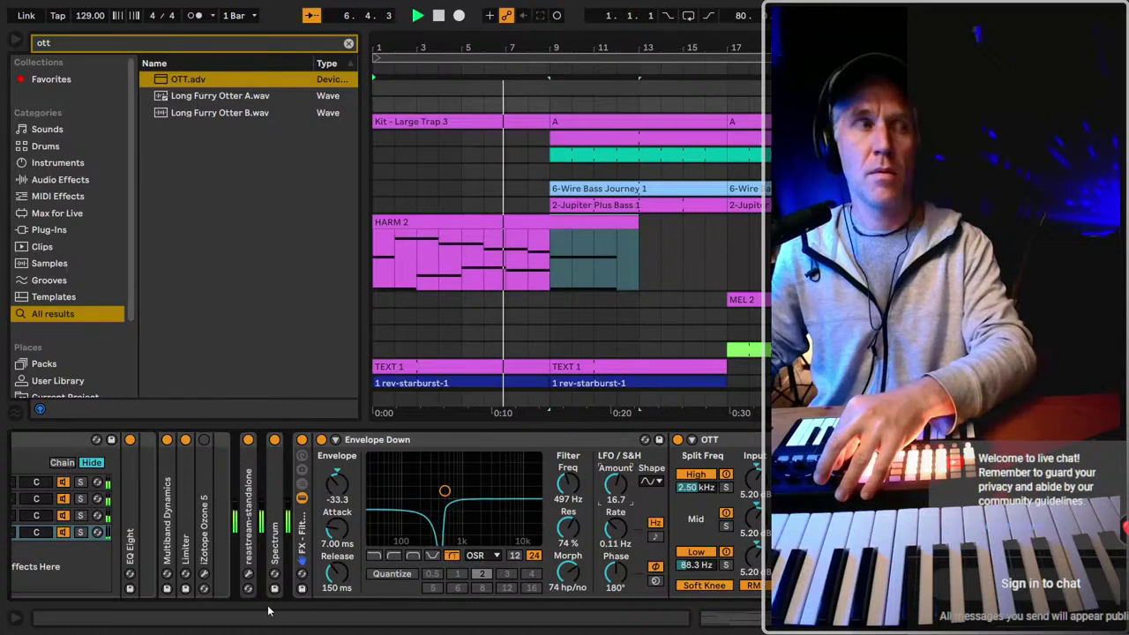
left_click_drag(616, 573, 616, 554)
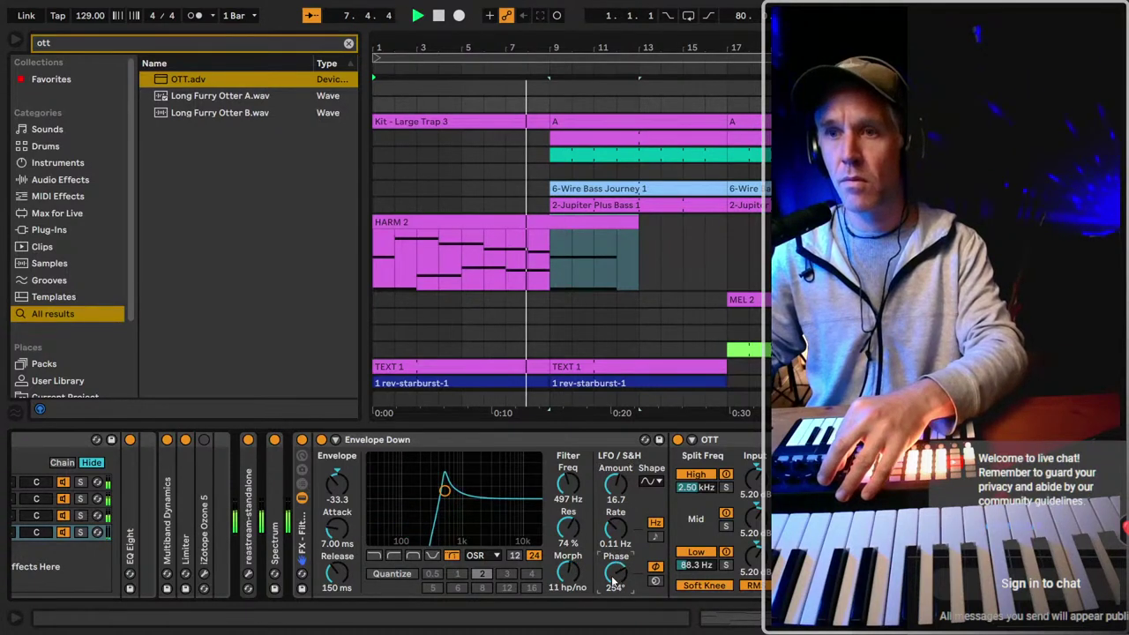
Stop playback and show the automation of the FX - Filter Morph rack's on/off switch on BUS PREMASTER.
left_click(302, 440)
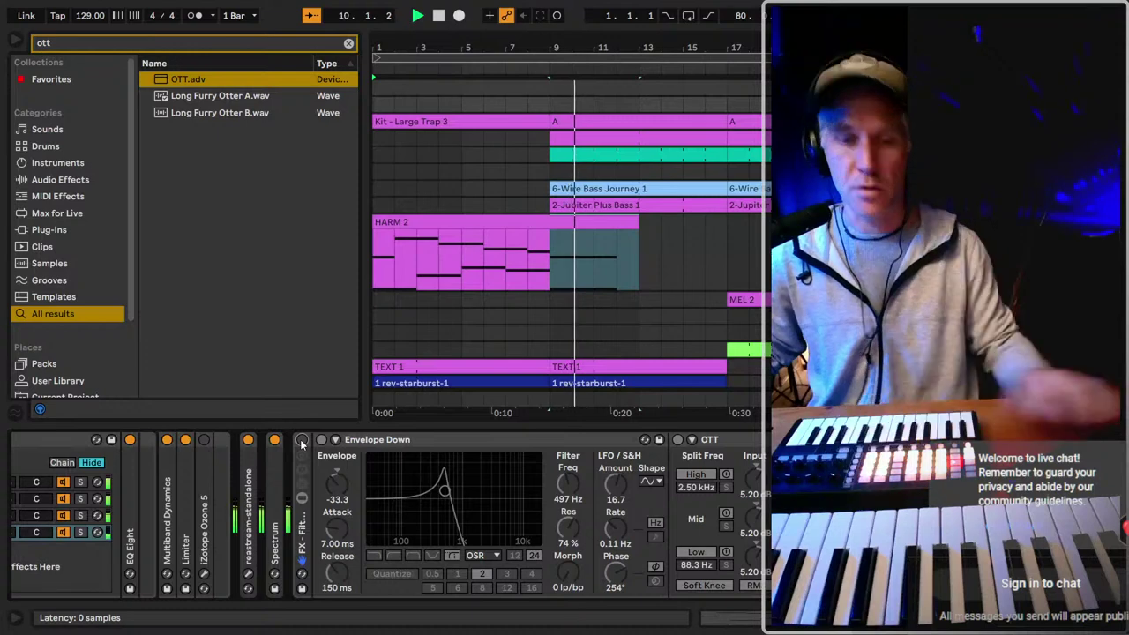
right_click(301, 443)
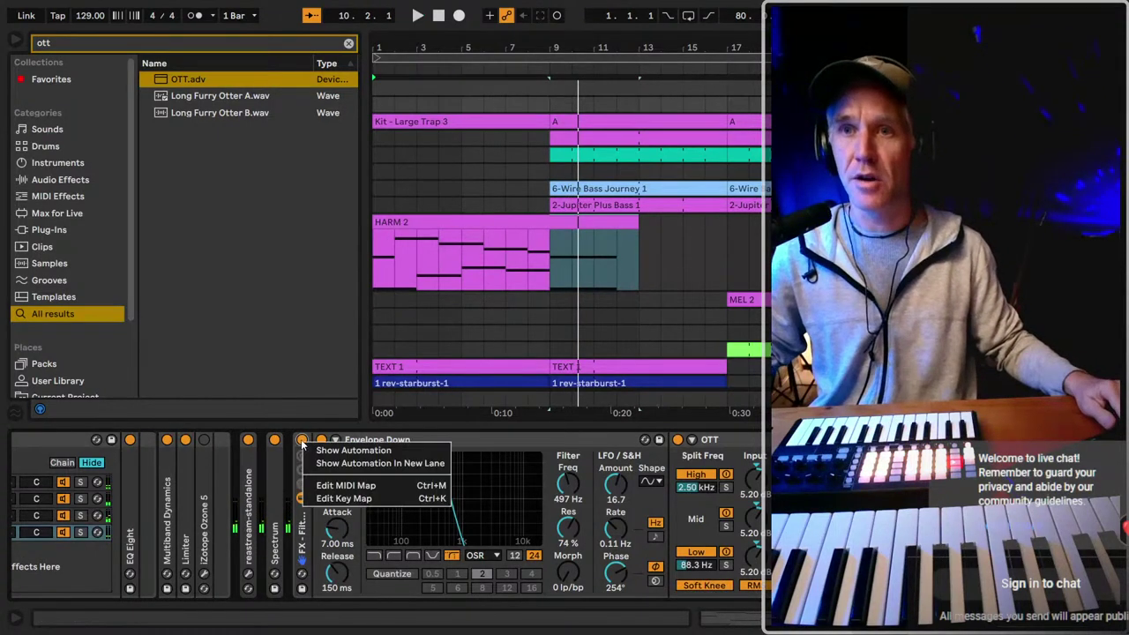
left_click(349, 445)
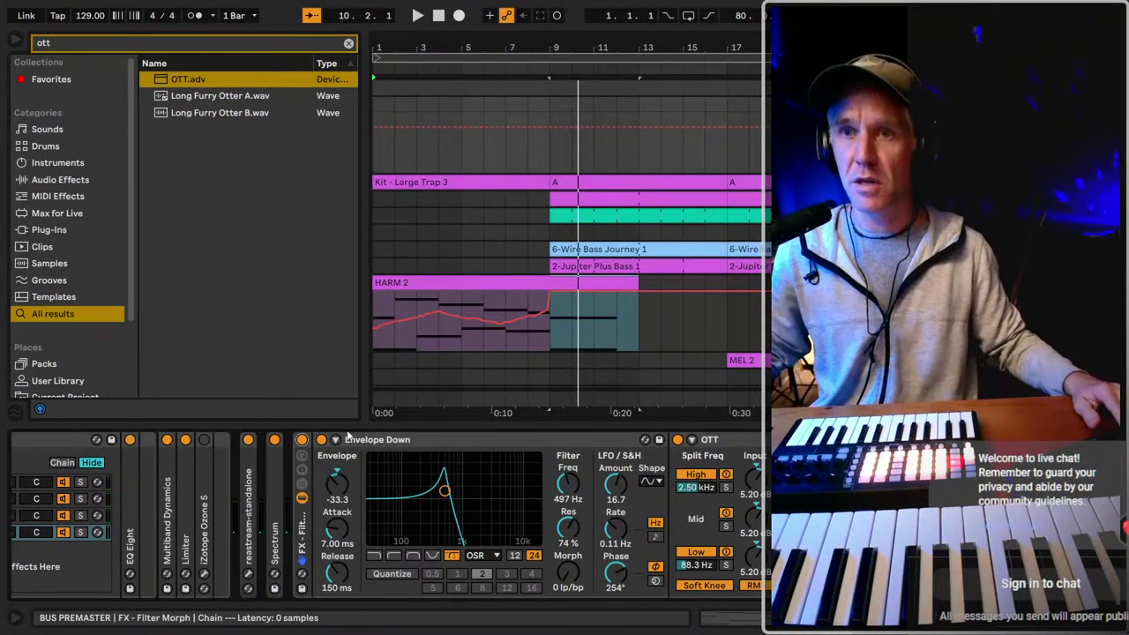
right_click(323, 442)
left_click(326, 446)
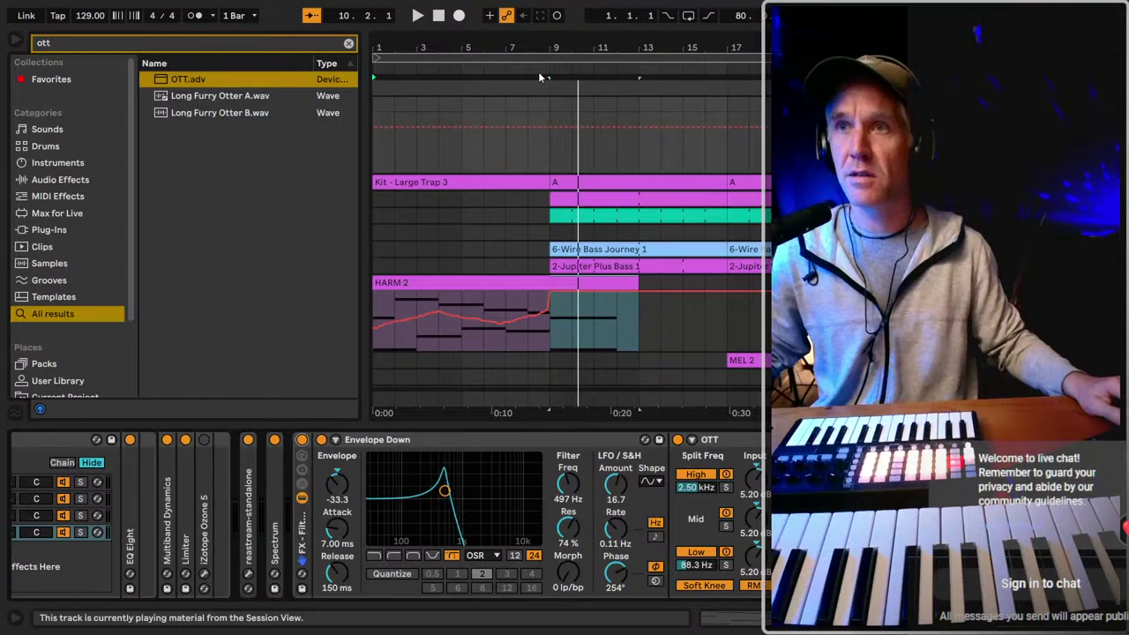
scroll(524, 166, "down", 1)
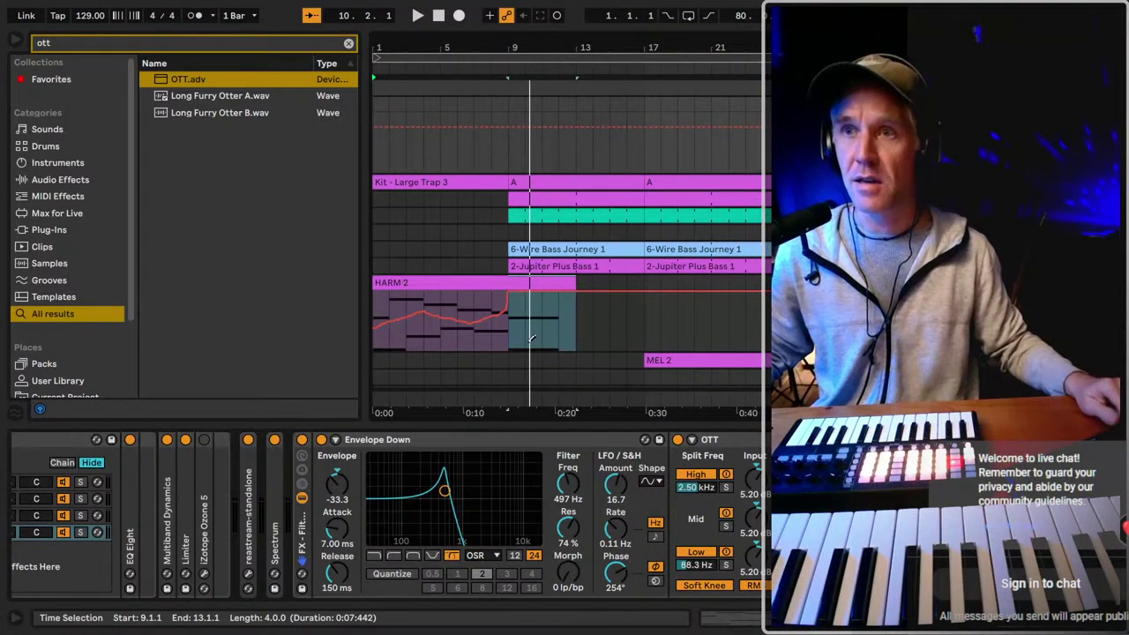
right_click(302, 441)
key("Escape")
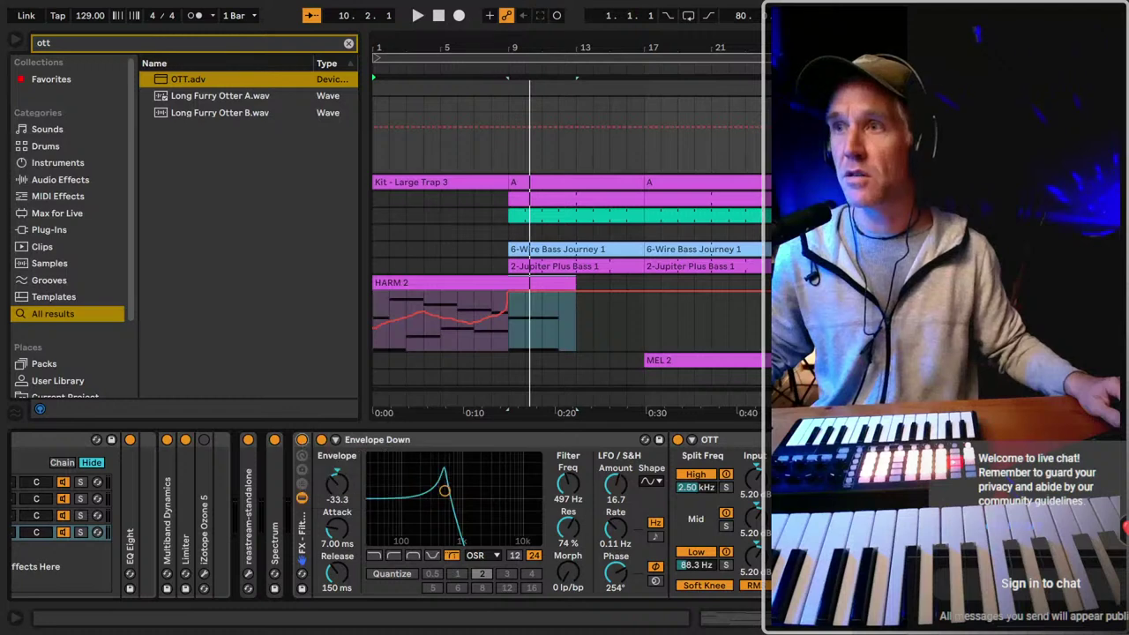
key("Down")
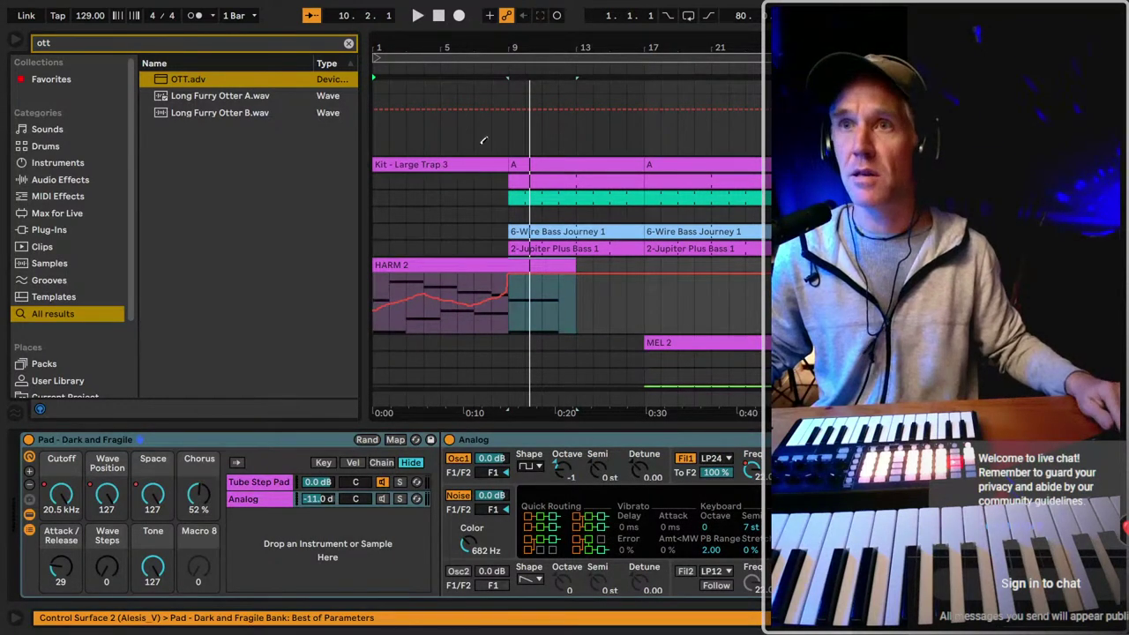
Set the FX - Filter Morph rack's on/off automation on BUS PREMASTER to Off, with a breakpoint at 8.1.1.
left_click(510, 112)
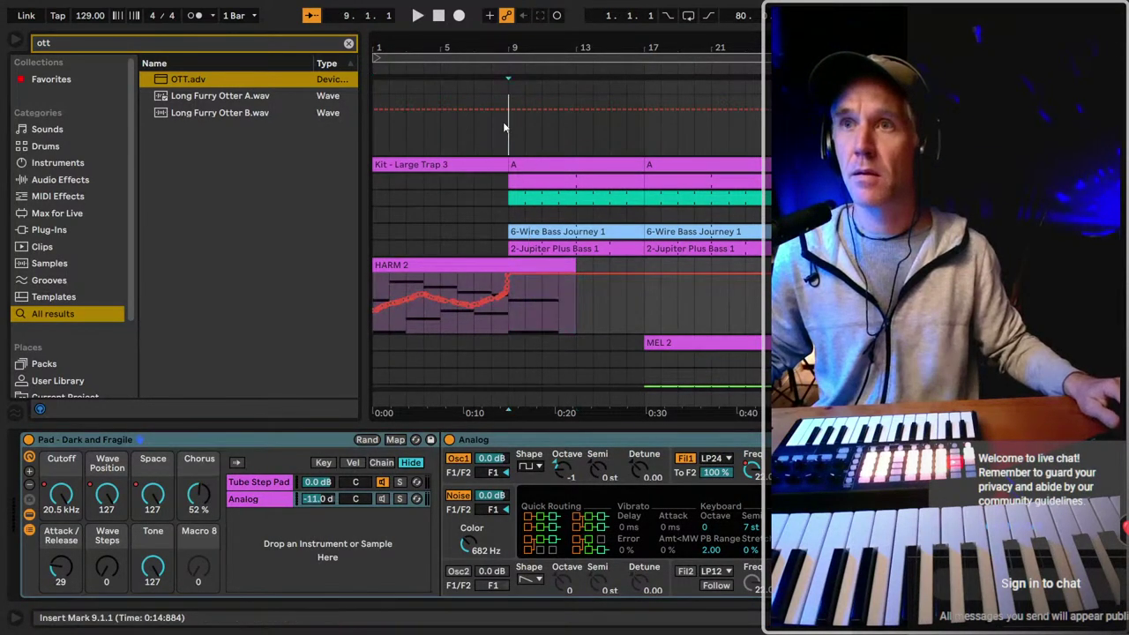
left_click(507, 128)
left_click_drag(535, 112, 519, 141)
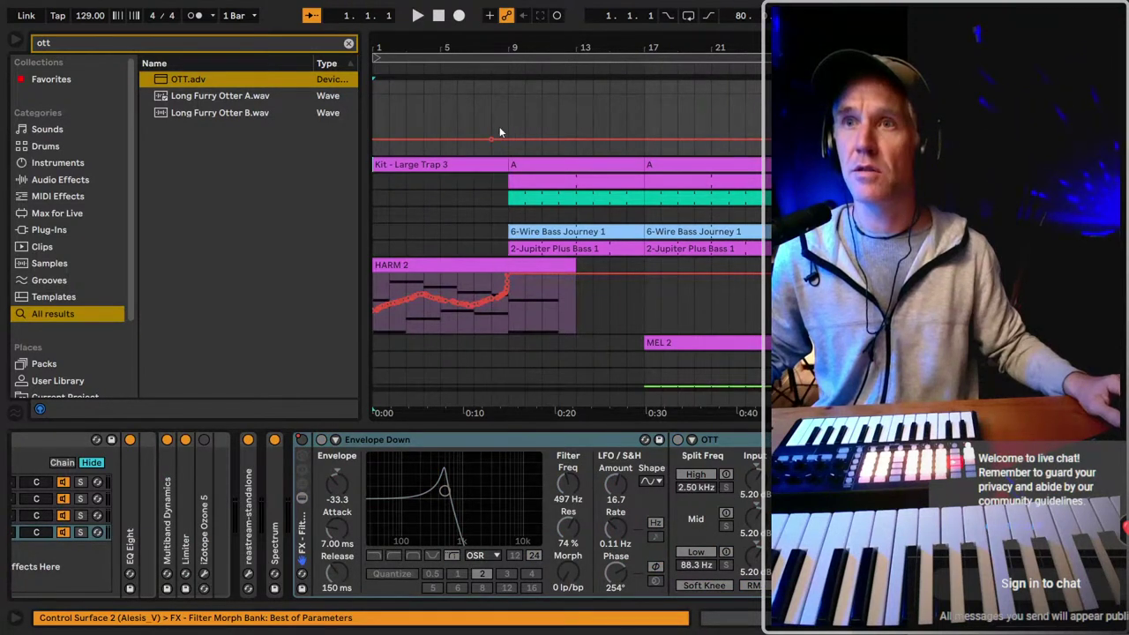
Try setting the rack's on/off automation to On from 1.1.1 to 8.1.1, undo it, and clear the reselected range.
left_click(453, 118)
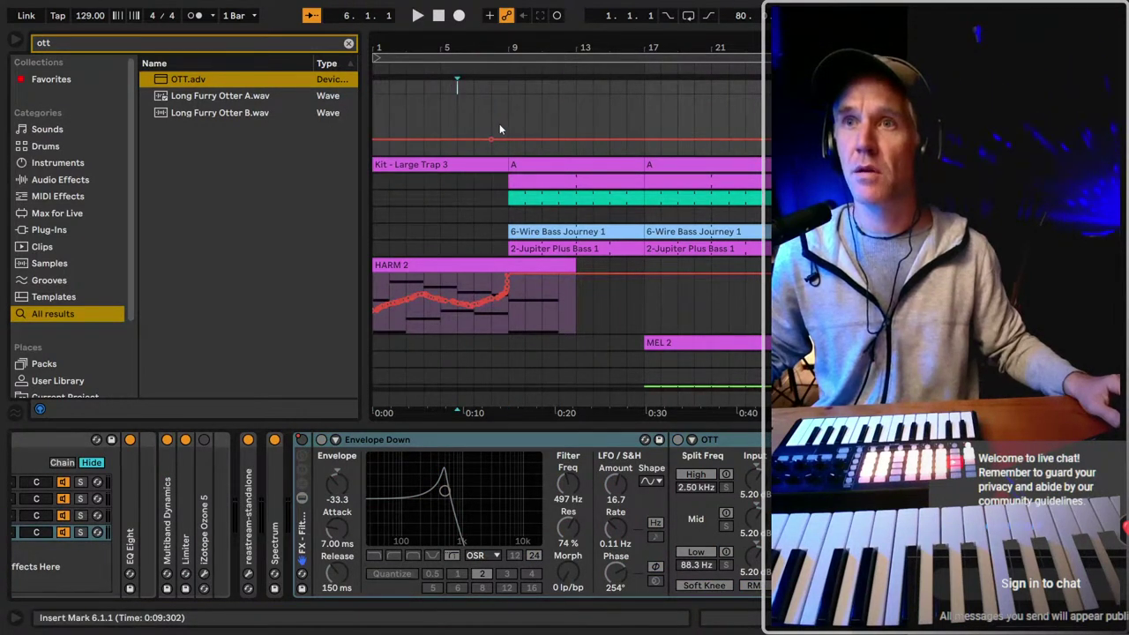
left_click_drag(499, 130, 415, 144)
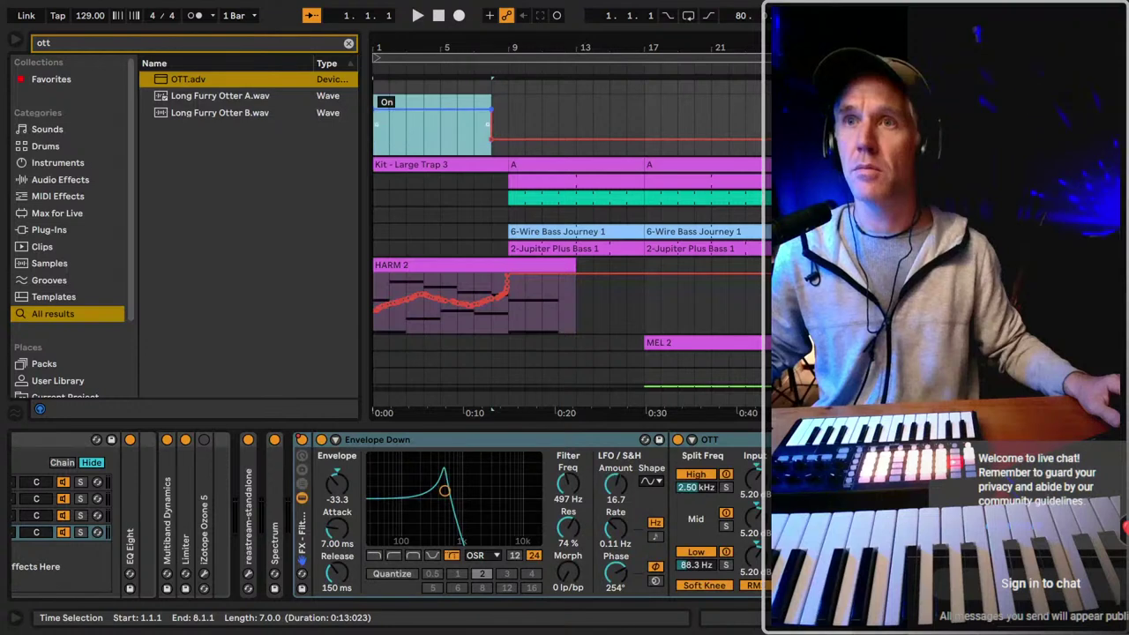
left_click(474, 138)
key("ctrl+z")
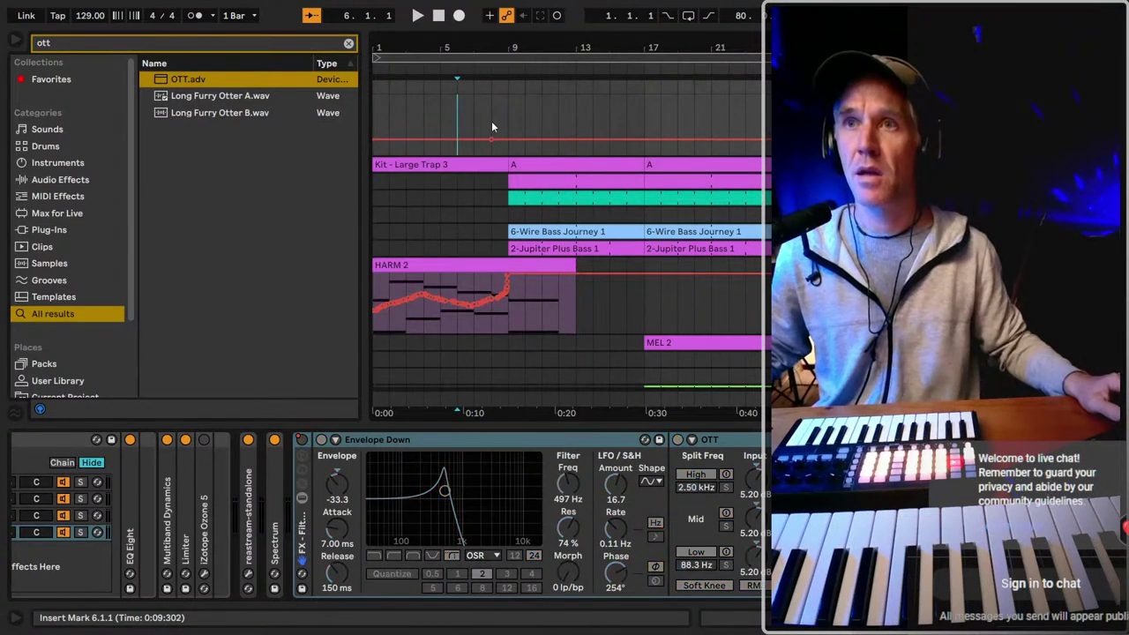
left_click_drag(491, 115, 423, 130)
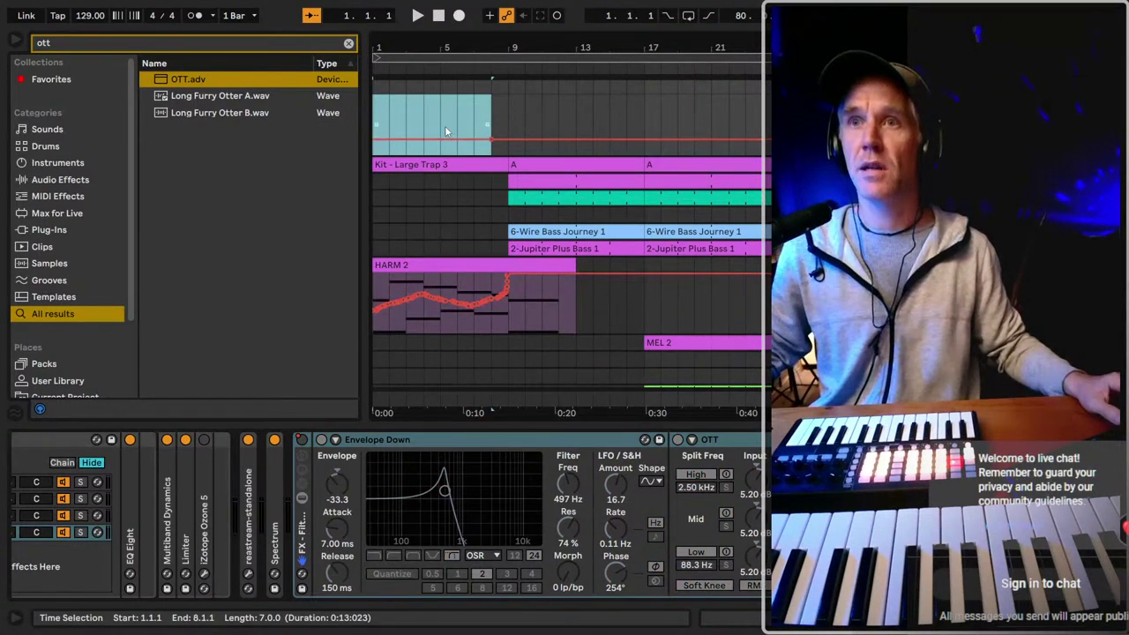
left_click(441, 122)
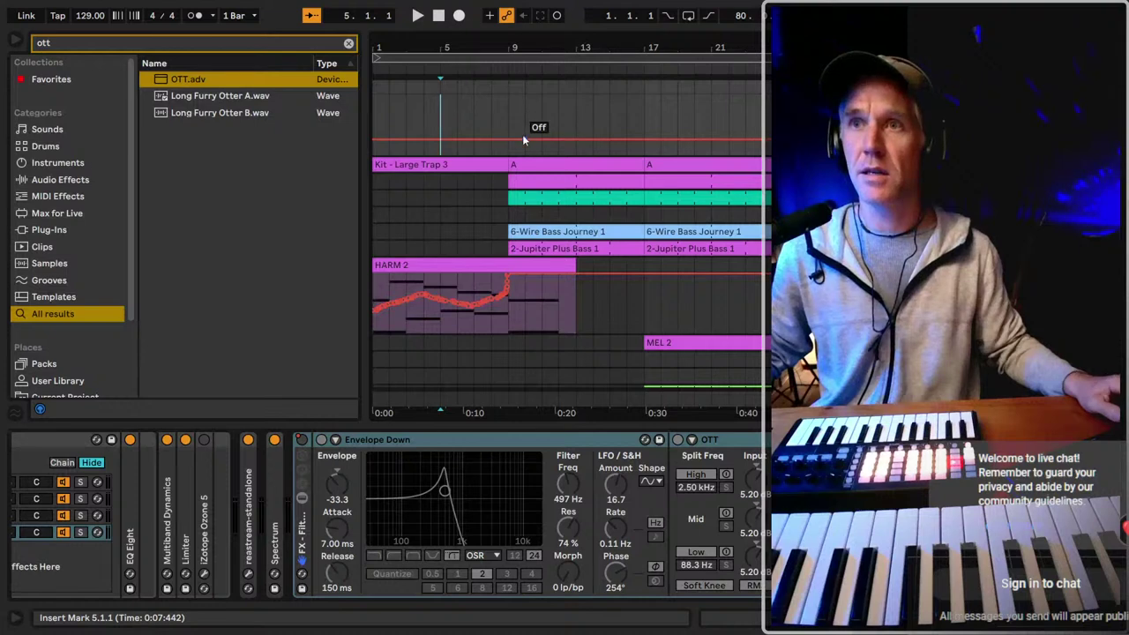
Set the FX - Filter Morph rack's on/off automation on BUS PREMASTER to On from 1.1.1 to 9.1.1.
left_click_drag(511, 116, 418, 132)
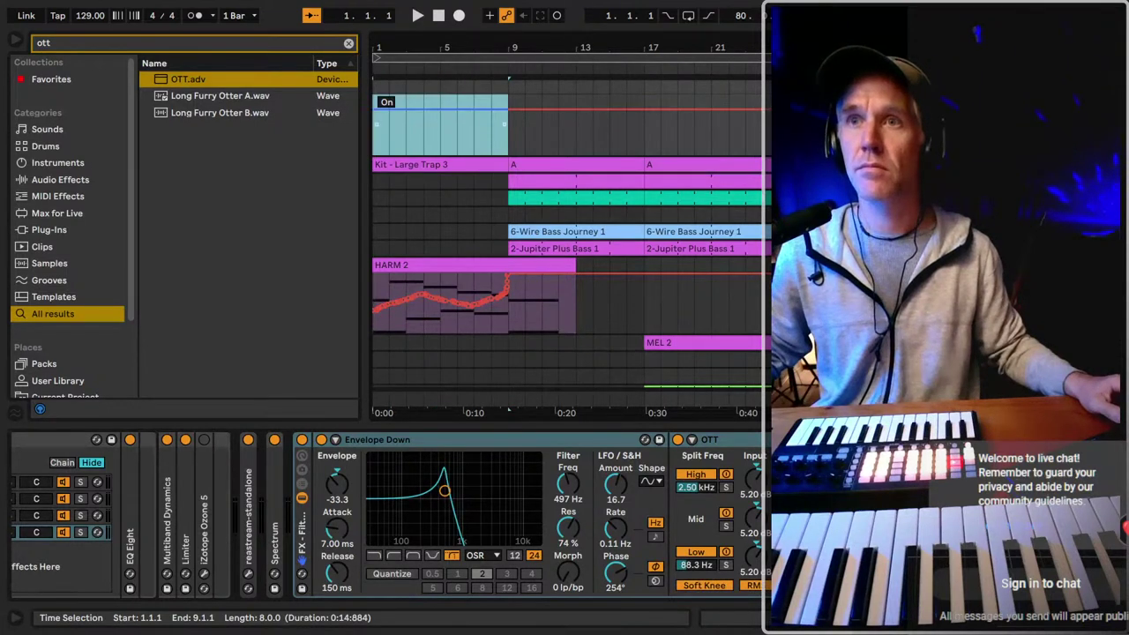
left_click_drag(509, 108, 471, 108)
left_click(468, 137)
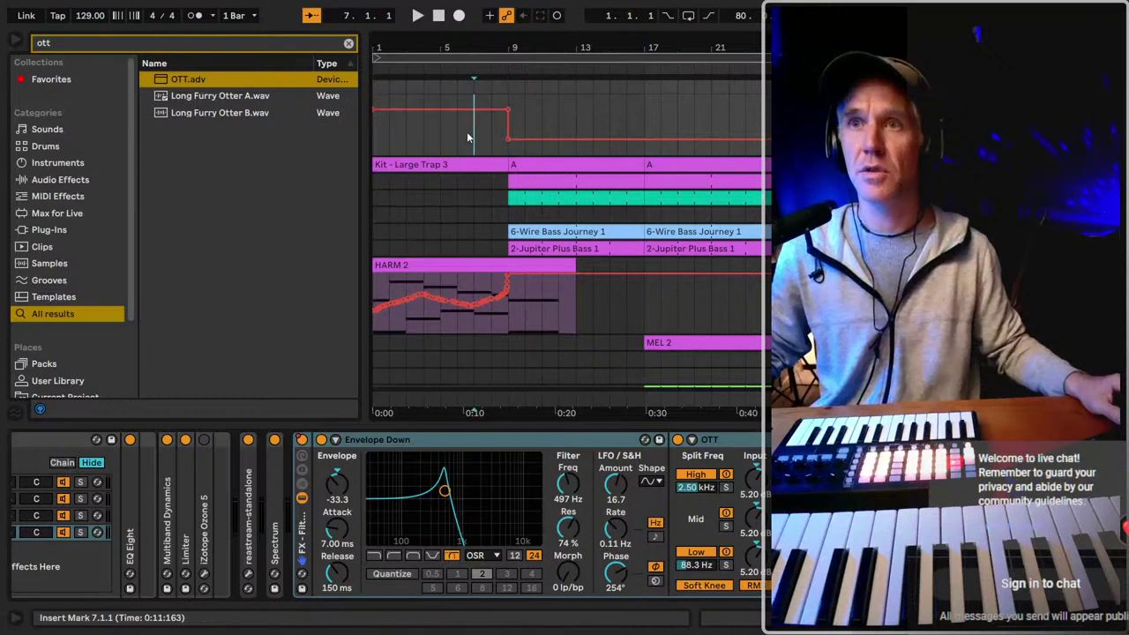
Play the arrangement from 7.1.1 to check the rack's on/off switch, with the Envelope Down device selected.
key("space")
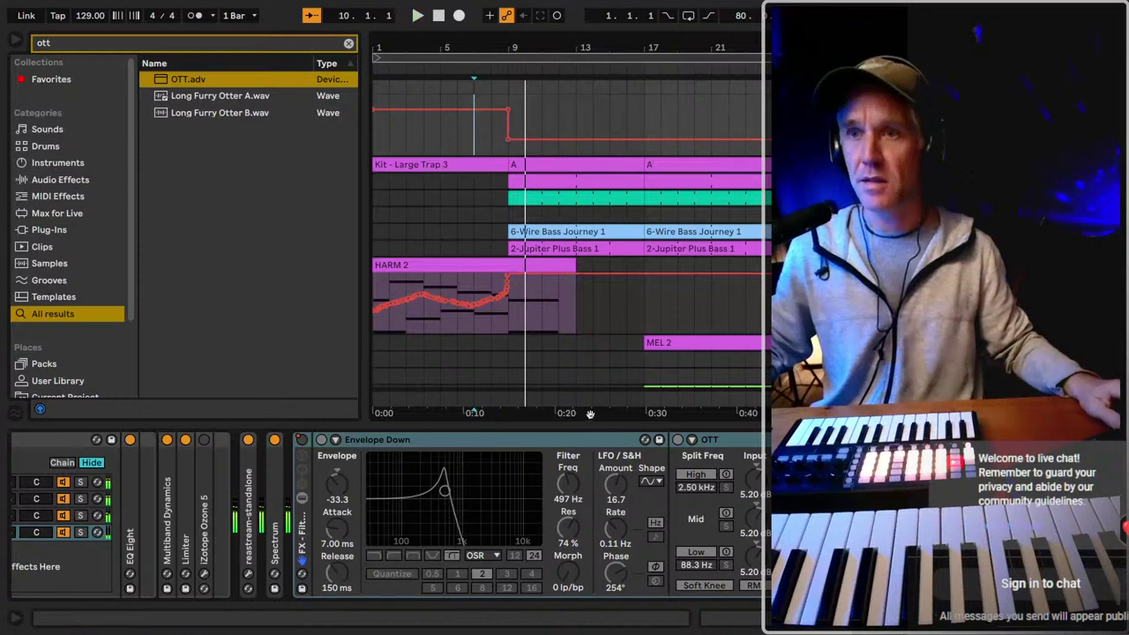
left_click(328, 450)
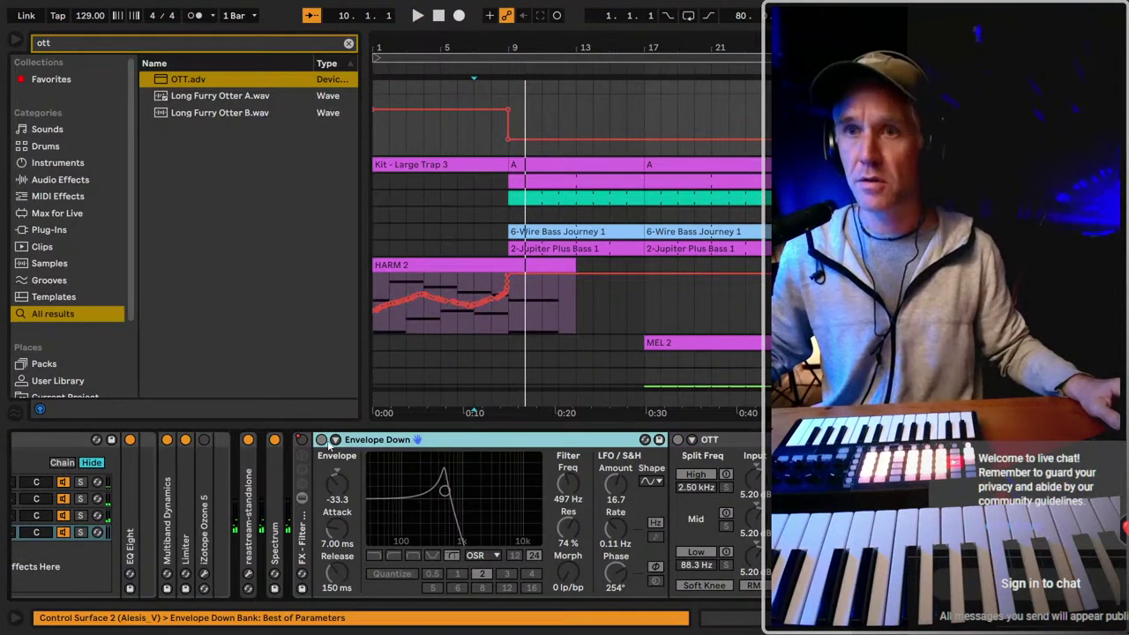
key("space")
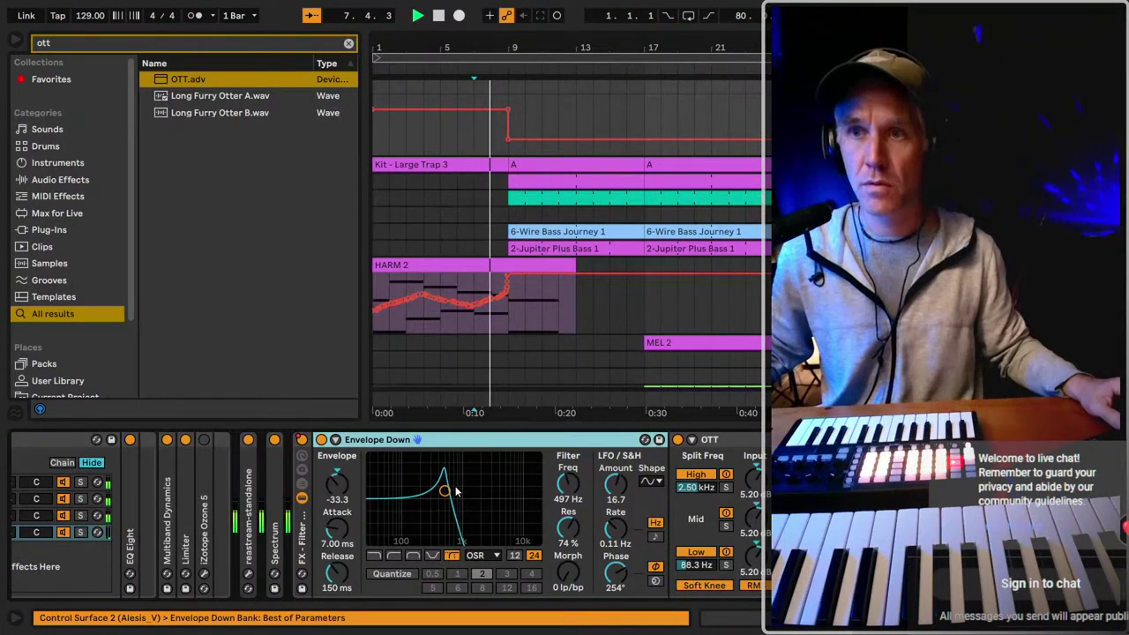
key("space")
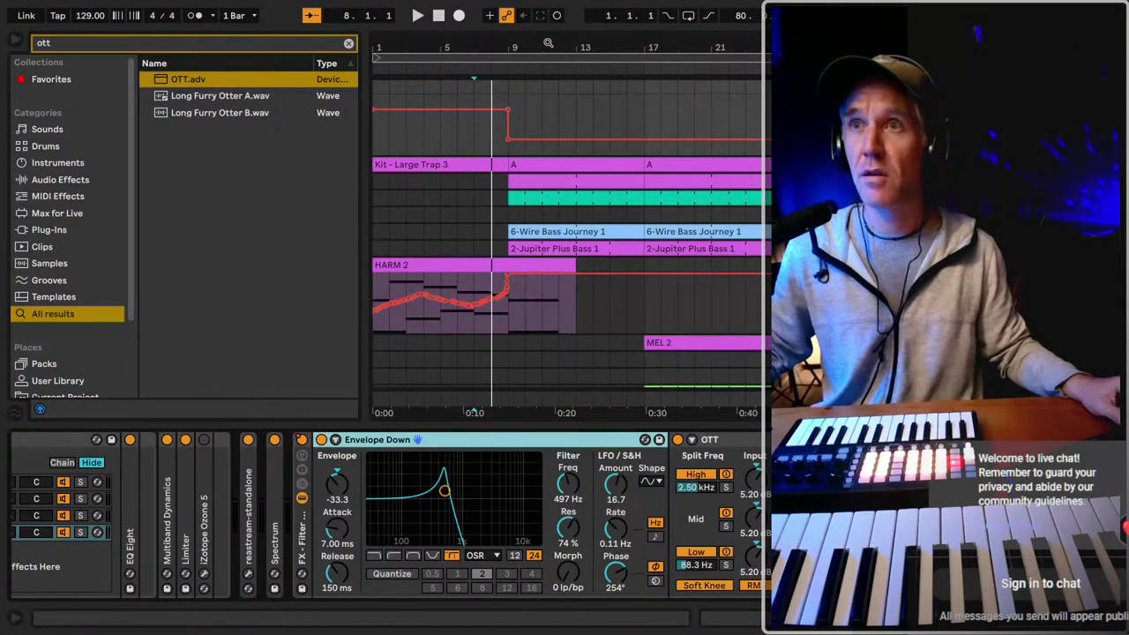
Record automation of Envelope Down's Morph on BUS PREMASTER from 1.1.1, rising through bar 7 and dropping by 9.1.1.
left_click(613, 82)
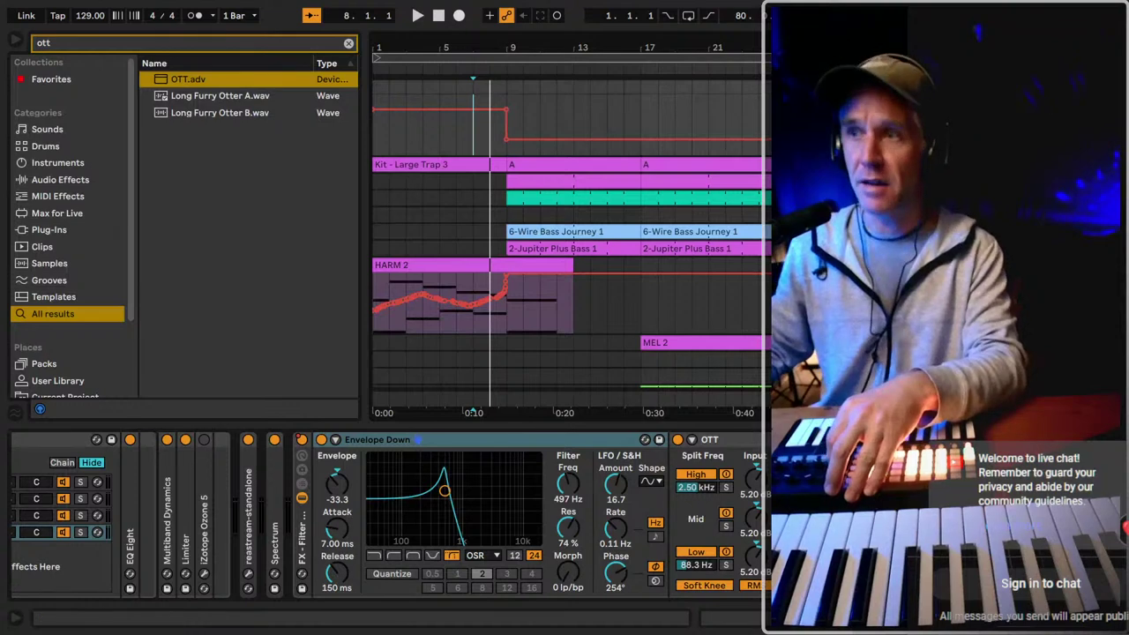
left_click(662, 365)
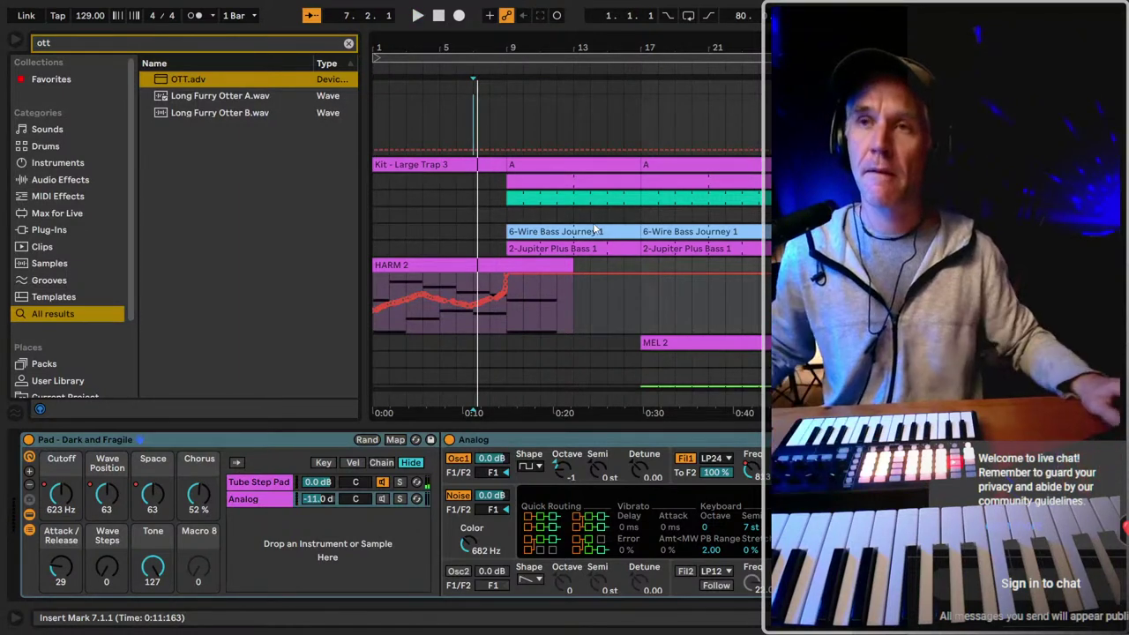
left_click(374, 129)
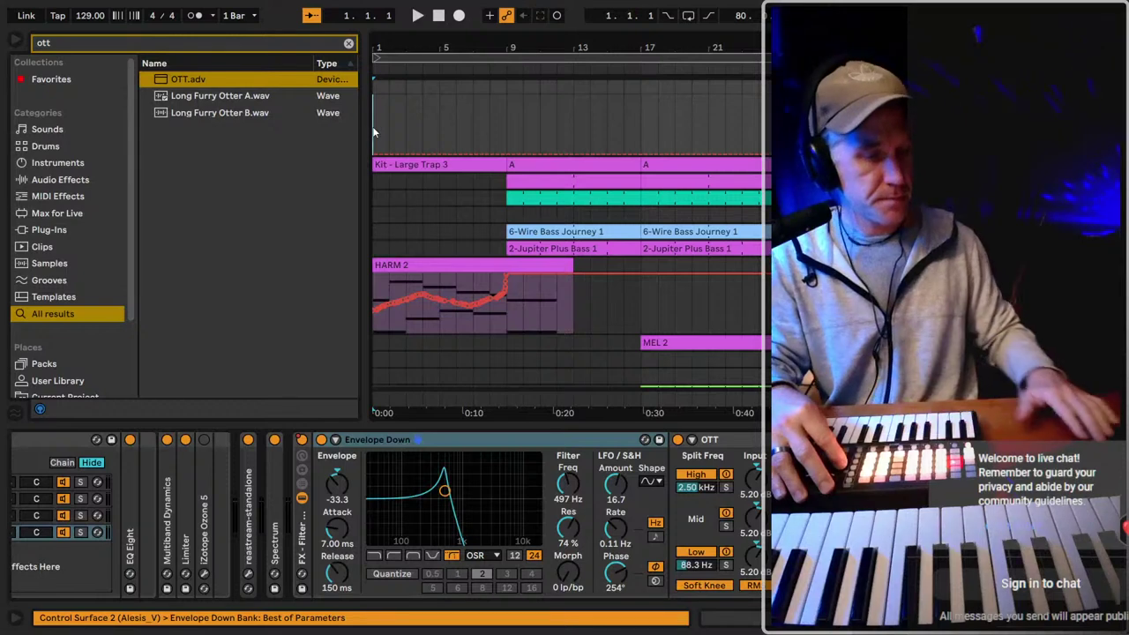
key("F9")
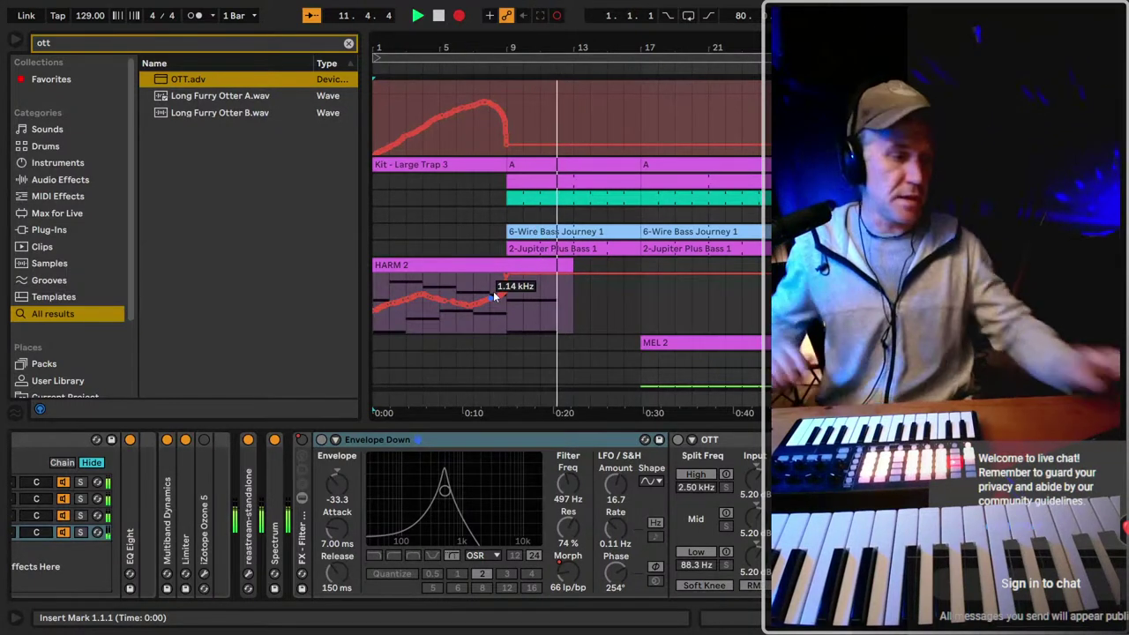
Play back the recorded Morph automation from 1.1.1, collapse the HARM 2 track and expand the TEXT 1 track.
key("space")
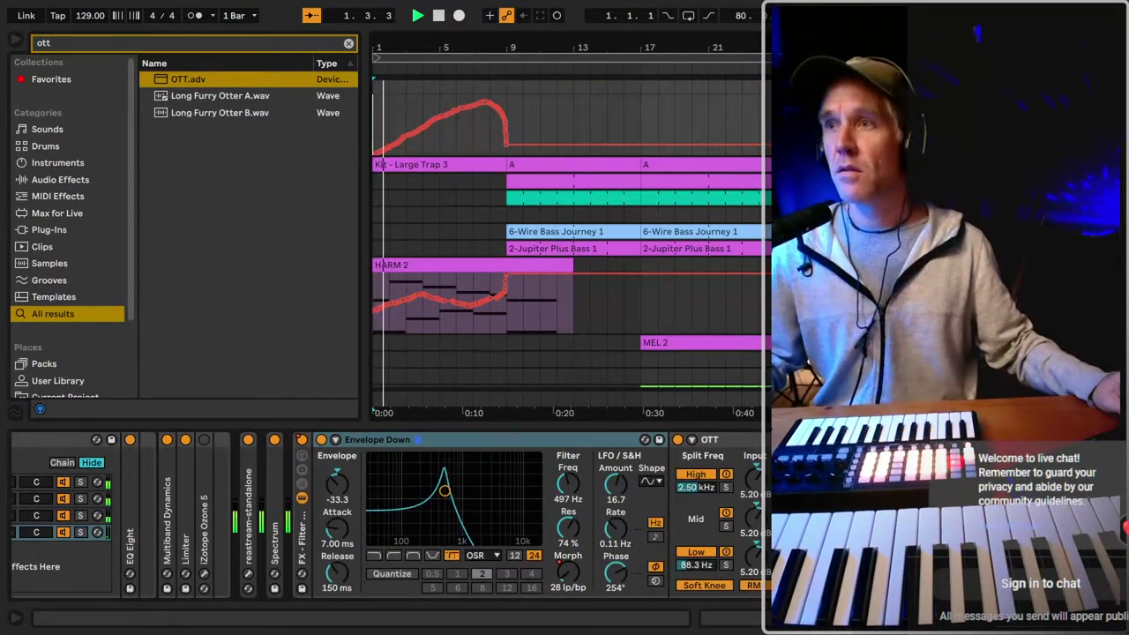
key("Left")
scroll(600, 246, "down", 2)
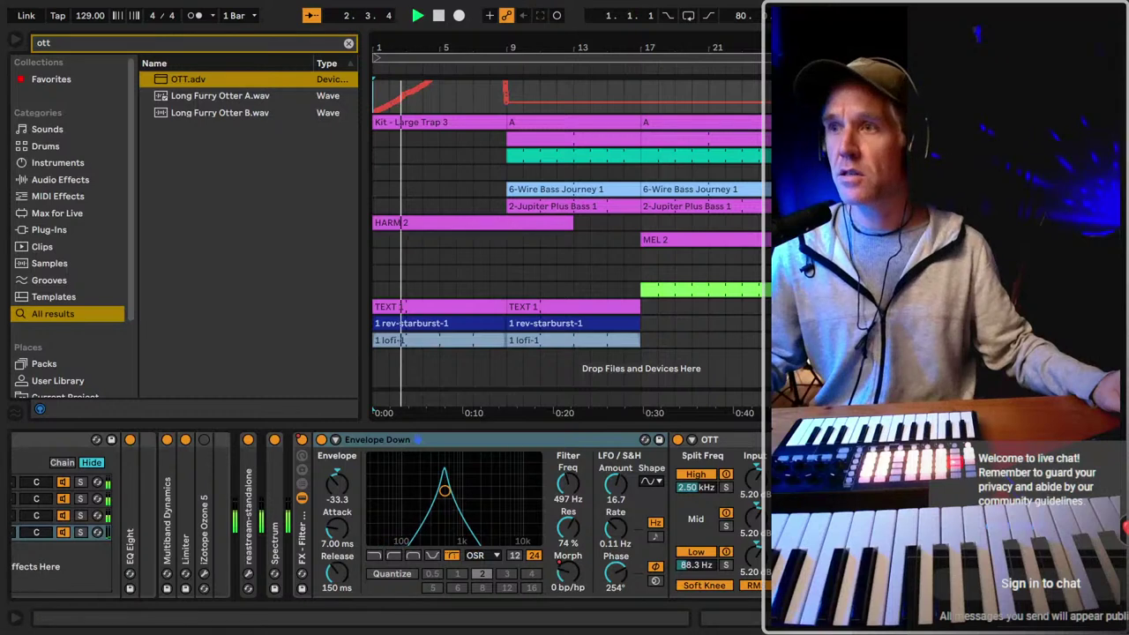
key("Right")
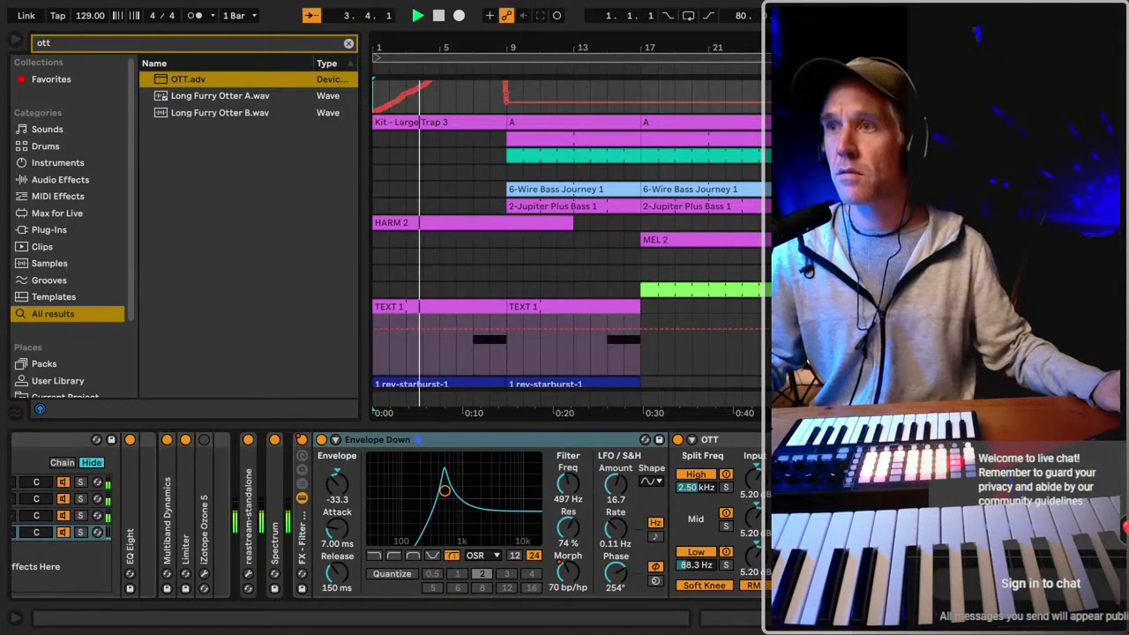
Expand the rev-starburst track and set its on/off automation to Off from bar 3 to bar 9.
key("Left")
left_click(545, 340)
key("Right")
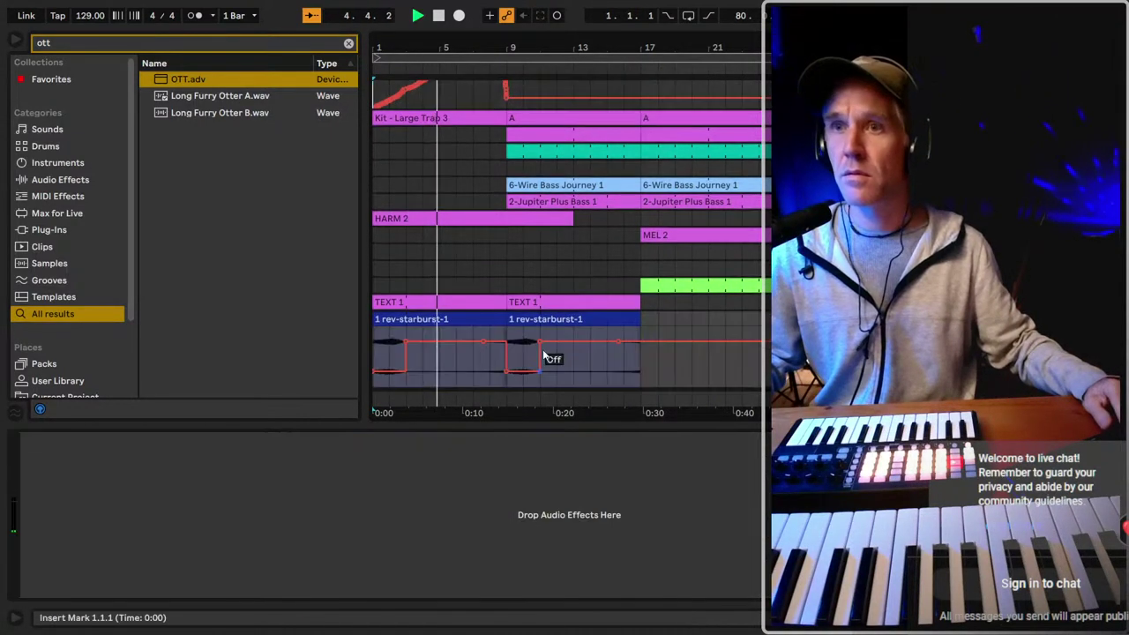
left_click_drag(415, 355, 456, 357)
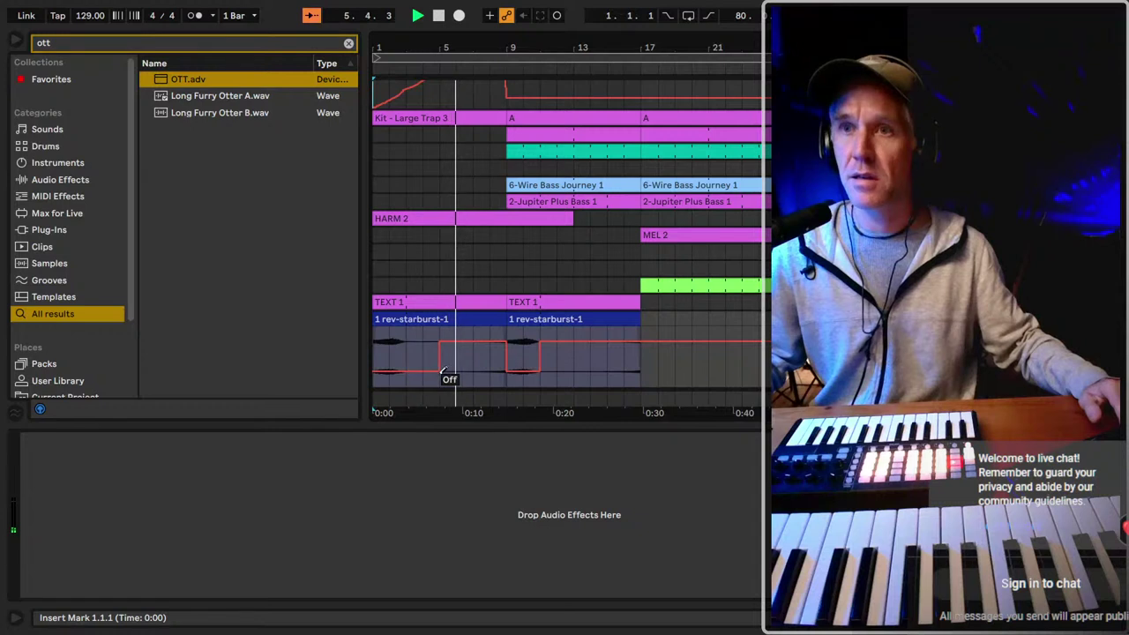
key("Right")
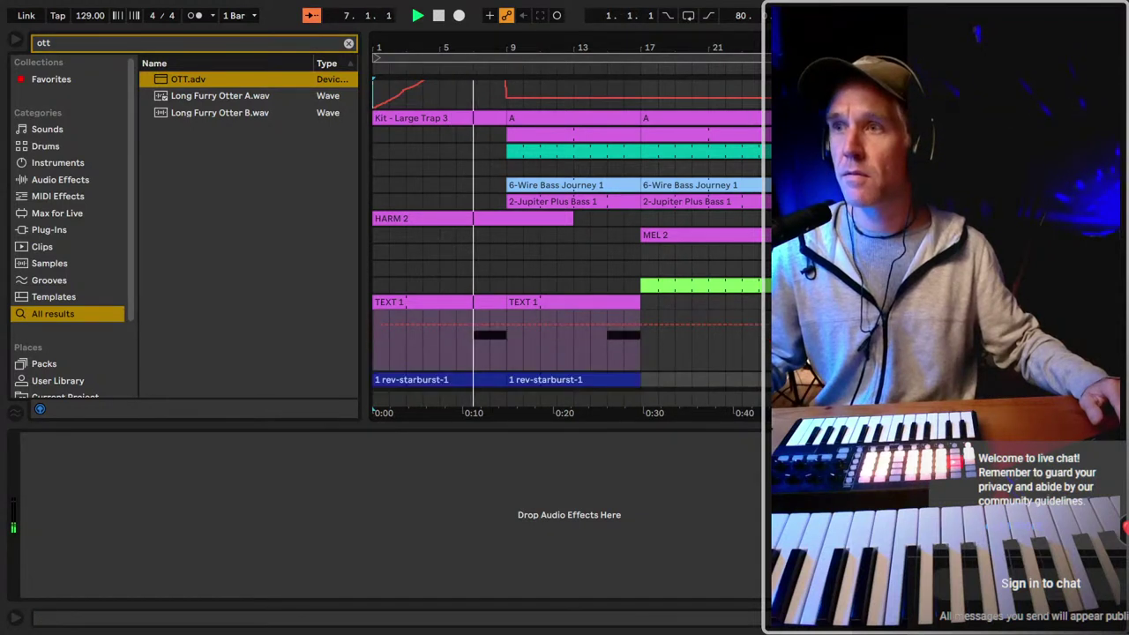
scroll(471, 323, "down", 2)
left_click_drag(469, 355, 510, 362)
scroll(527, 366, "down", 1)
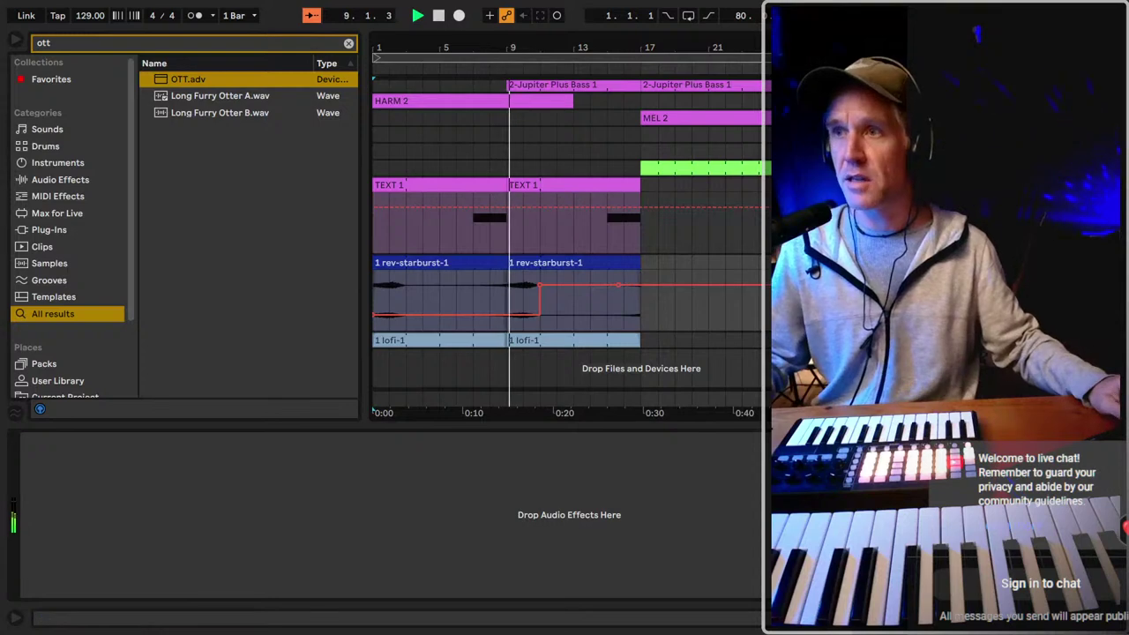
Place the insert mark at 8.1.1 on the empty Massive X track and collapse the expanded tracks.
scroll(538, 249, "up", 3)
left_click(491, 254)
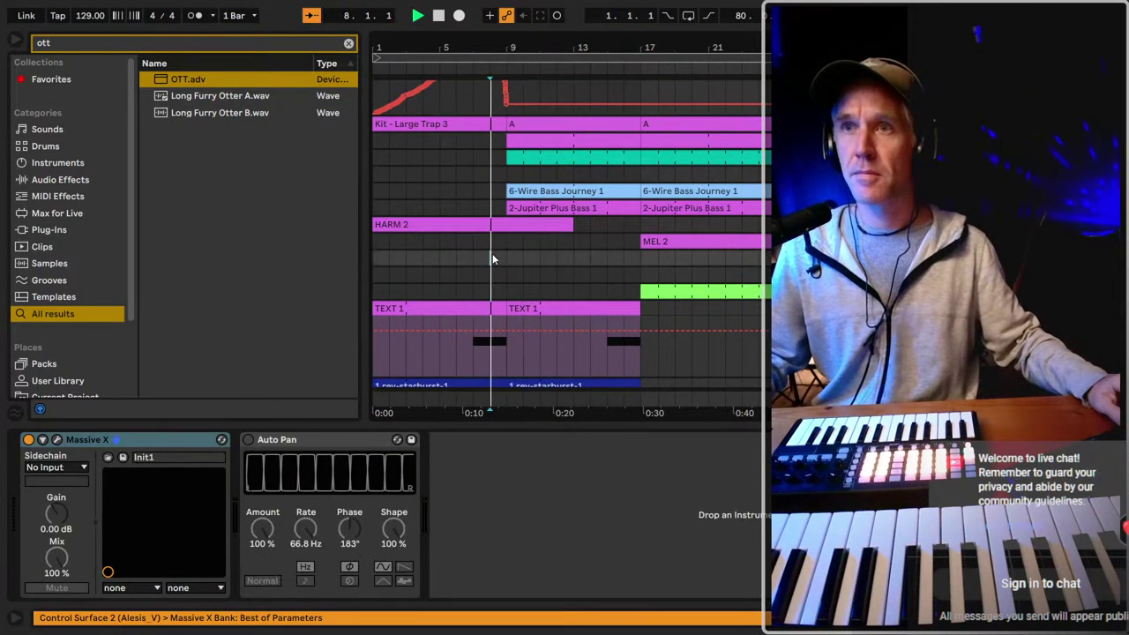
scroll(493, 256, "up", 2)
key("a")
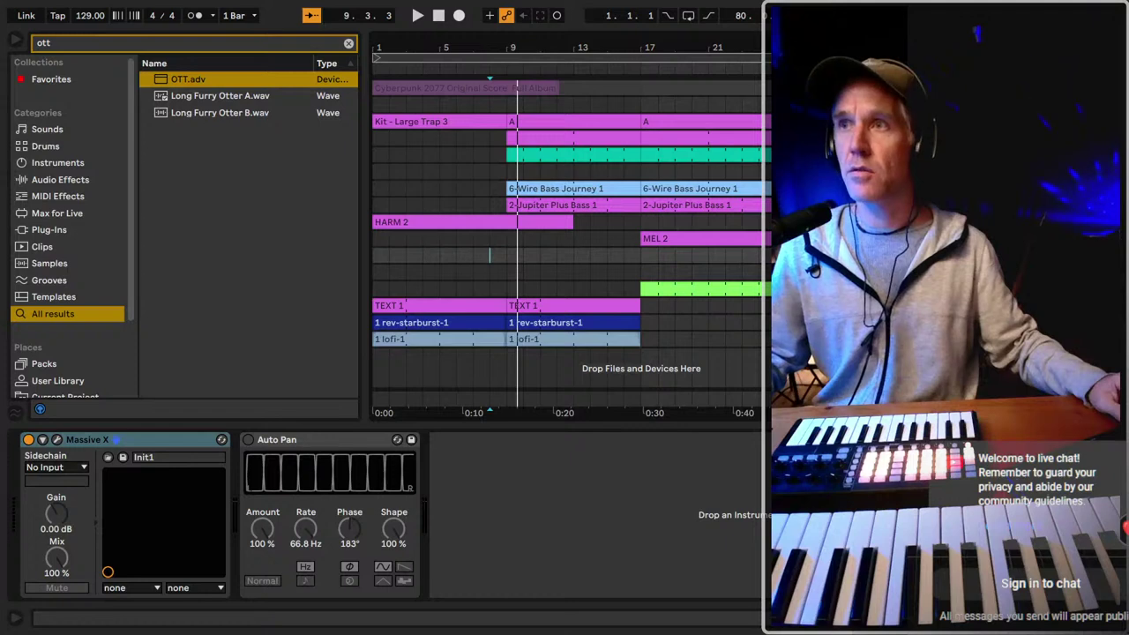
Search the browser for "sweep", audition several presets including Rhythmic Sweep Synth Buzz, and widen the browser to show full names.
type("sweep")
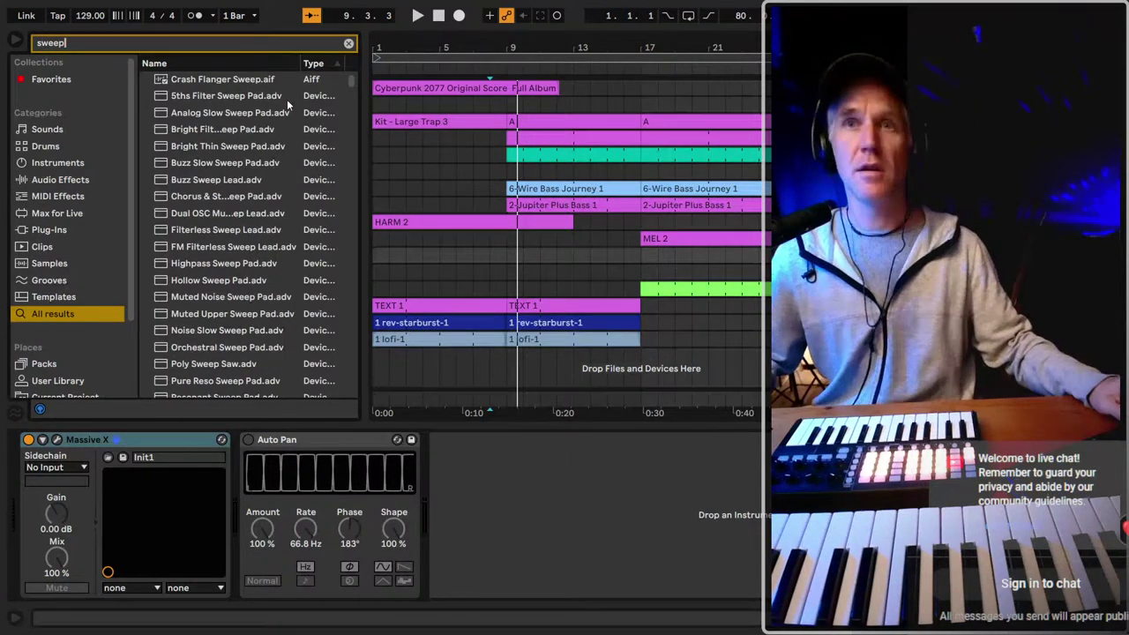
scroll(273, 177, "down", 4)
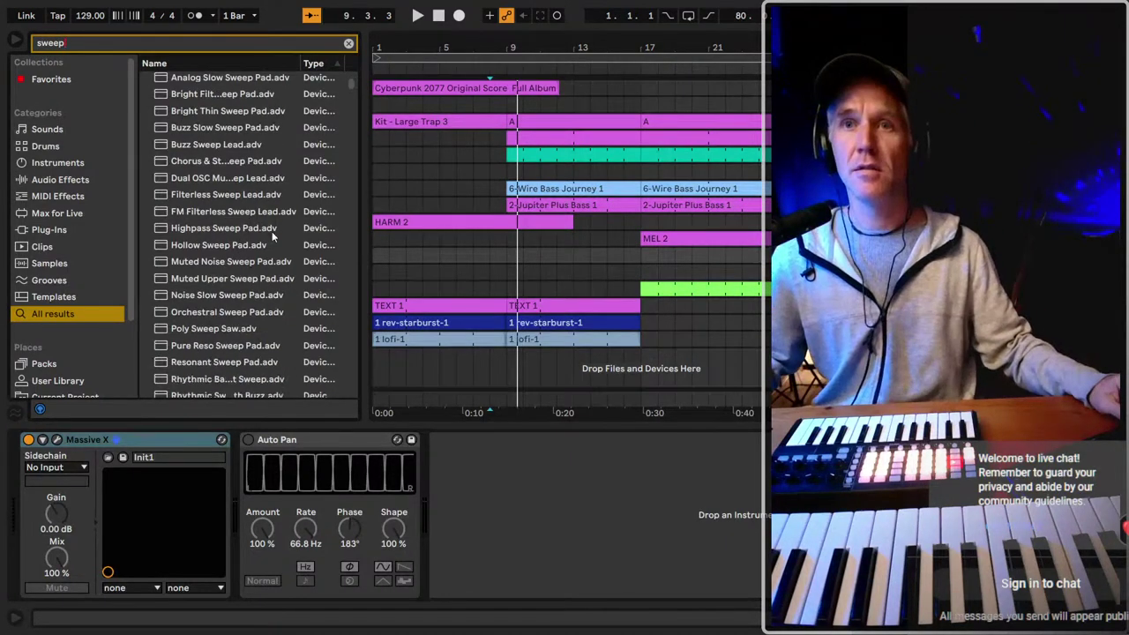
left_click(256, 226)
left_click(259, 298)
scroll(261, 302, "down", 2)
left_click(261, 309)
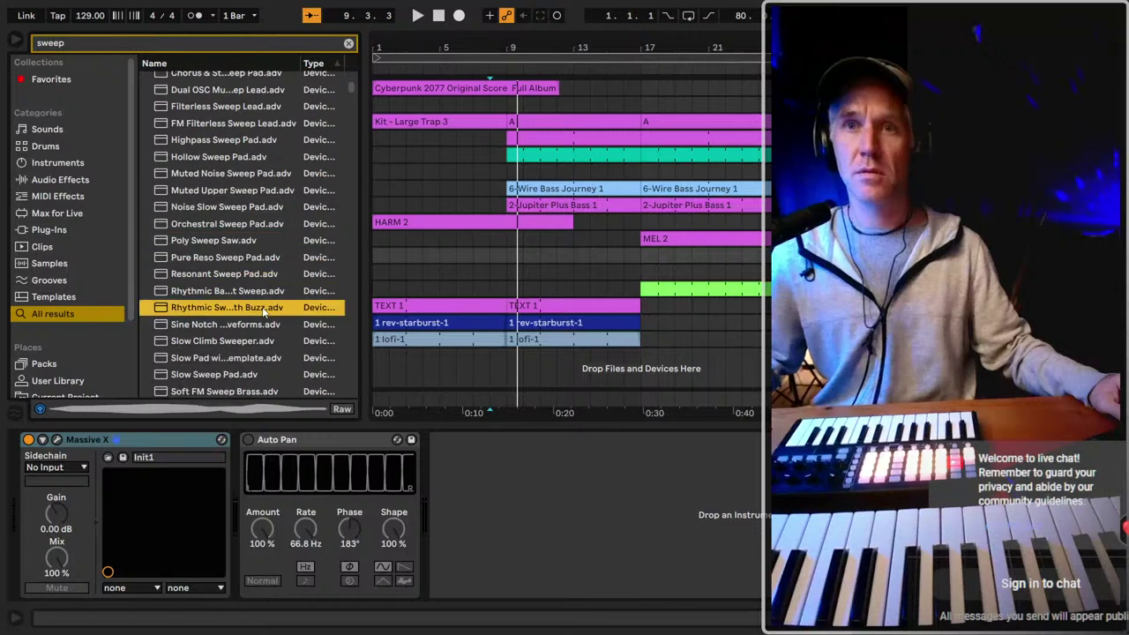
scroll(263, 264, "down", 5)
left_click(263, 236)
left_click_drag(368, 78, 475, 82)
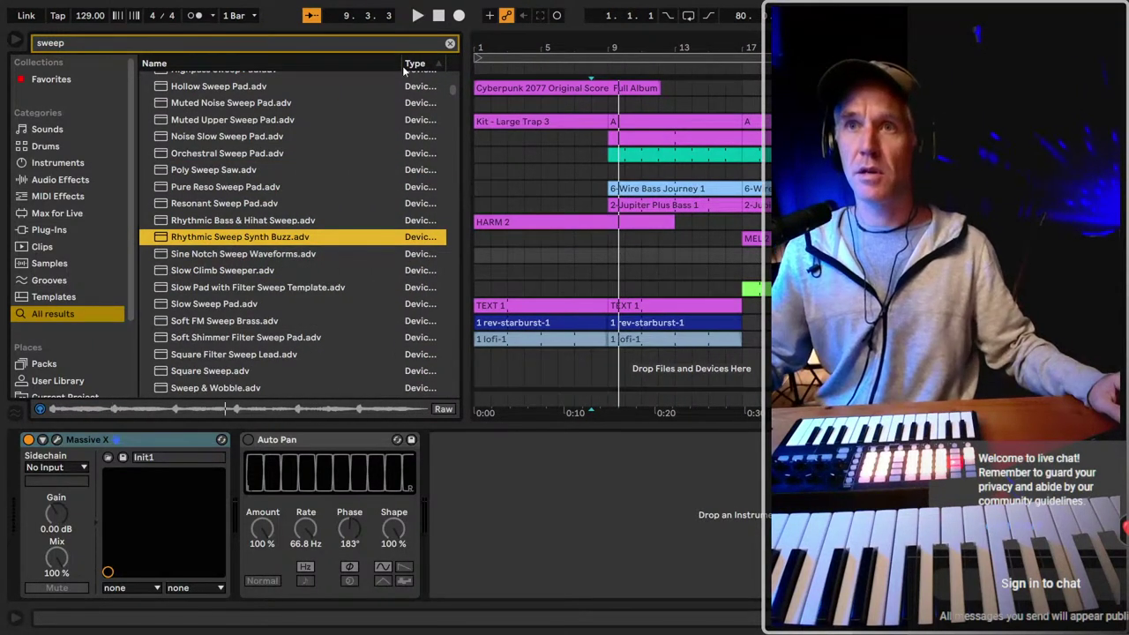
Browse to the sweep wave samples and preview VFX2 Sweeps Medium 67, 69 and 70.
scroll(377, 334, "down", 15)
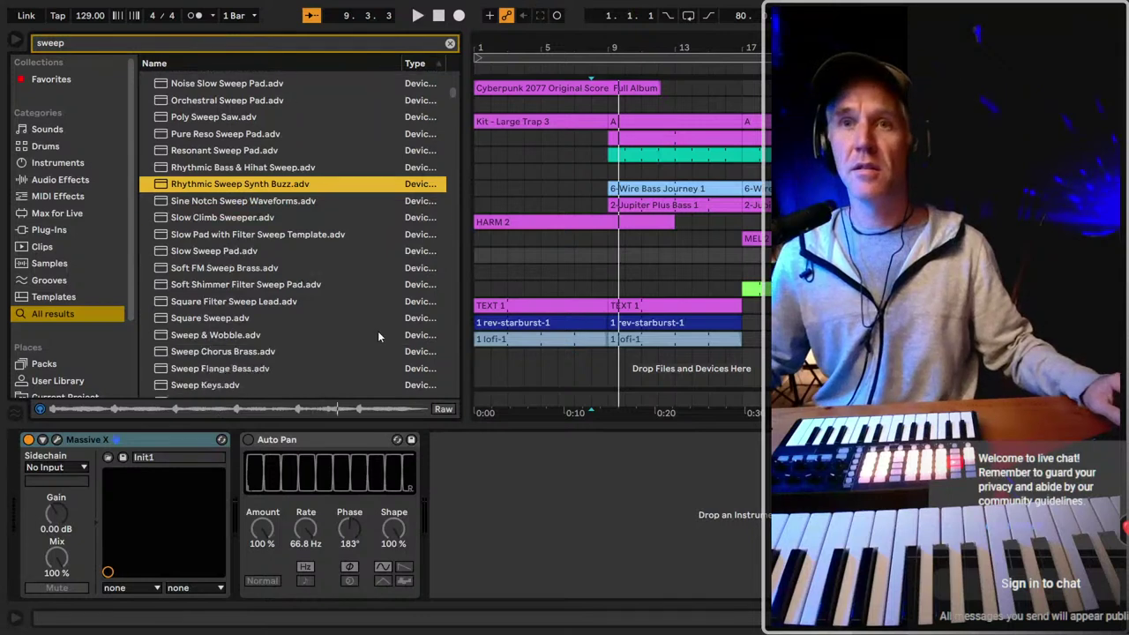
scroll(327, 353, "down", 8)
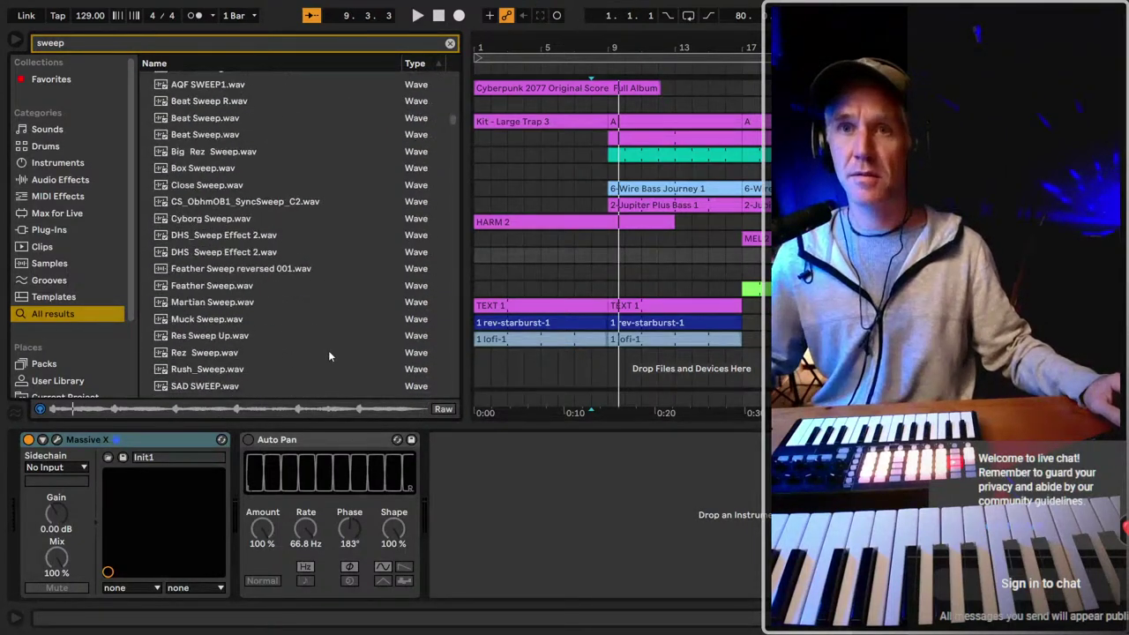
scroll(454, 131, "down", 20)
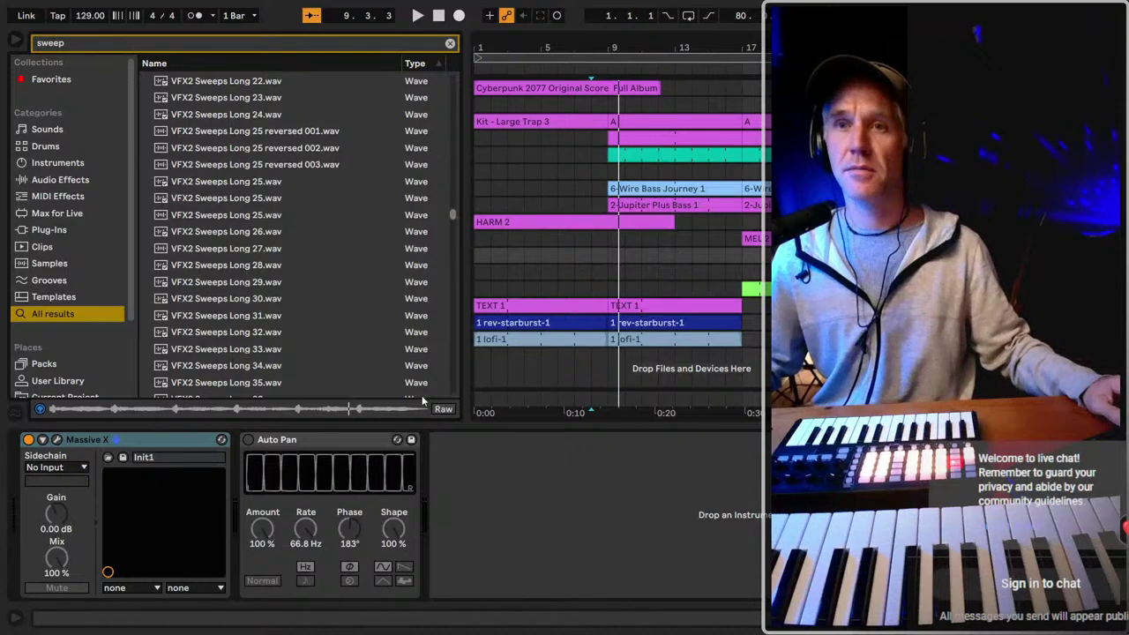
scroll(380, 264, "down", 20)
left_click(380, 262)
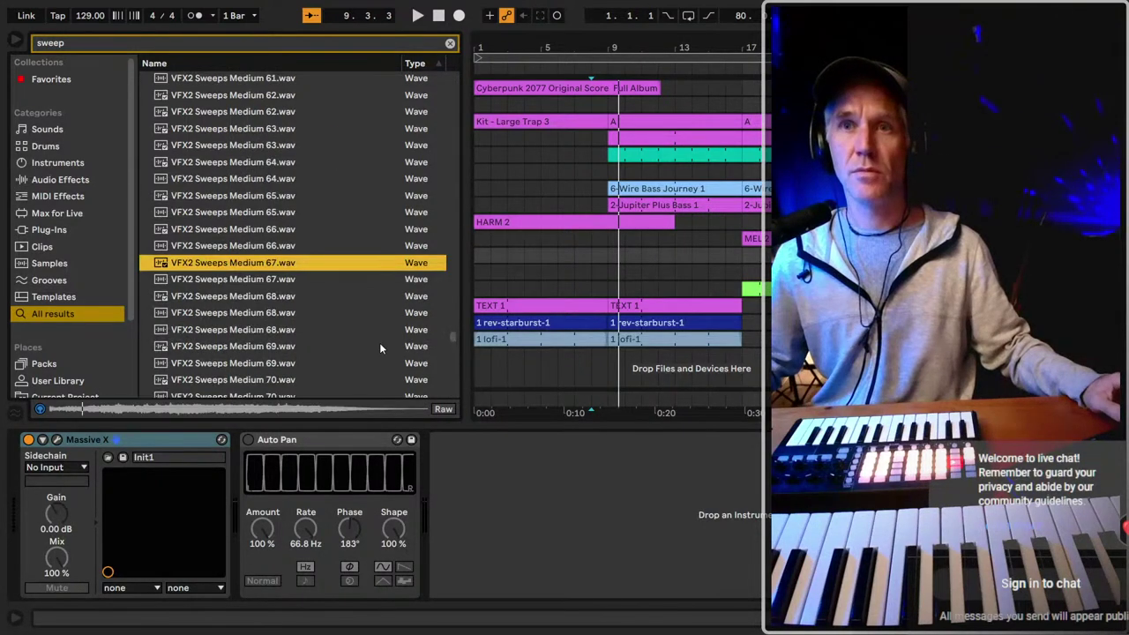
left_click(292, 348)
scroll(292, 352, "down", 2)
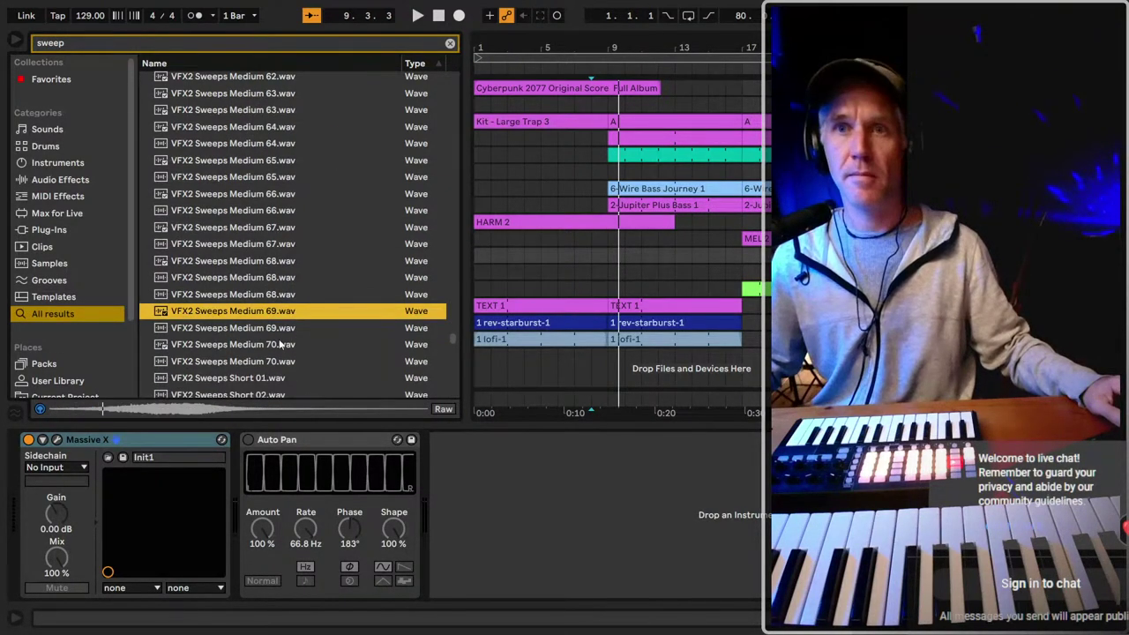
left_click(279, 328)
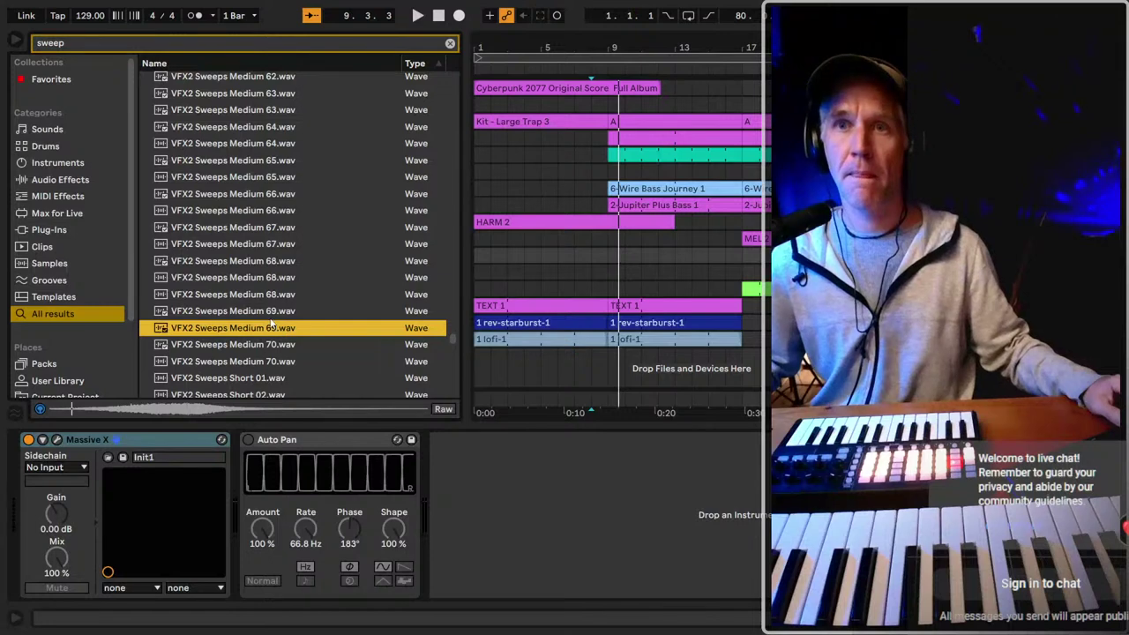
scroll(290, 328, "down", 4)
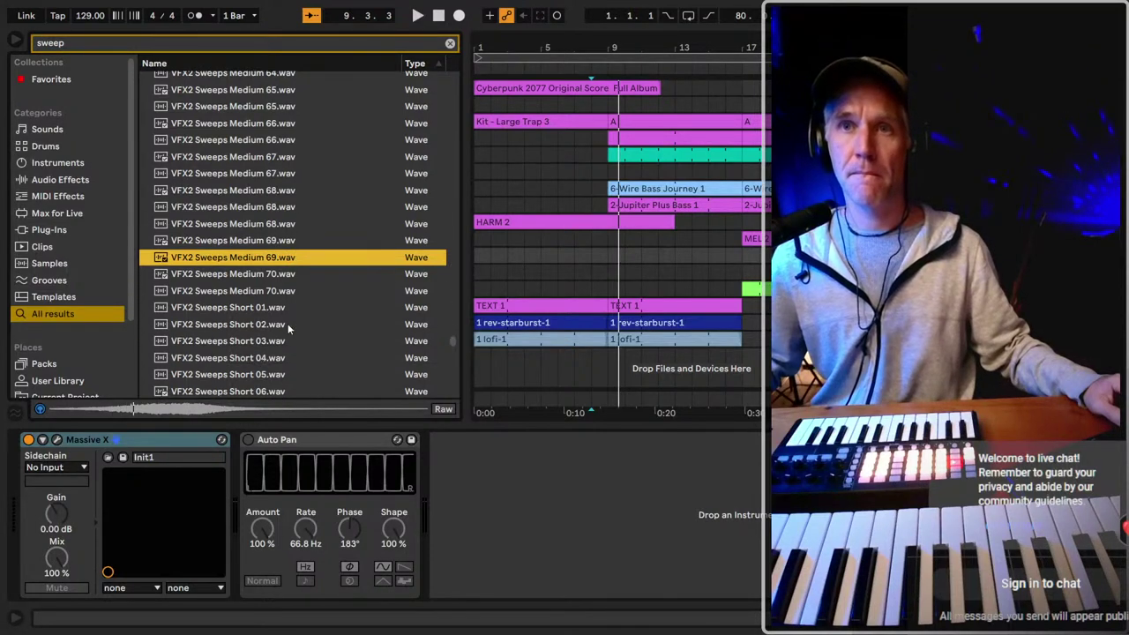
left_click(265, 274)
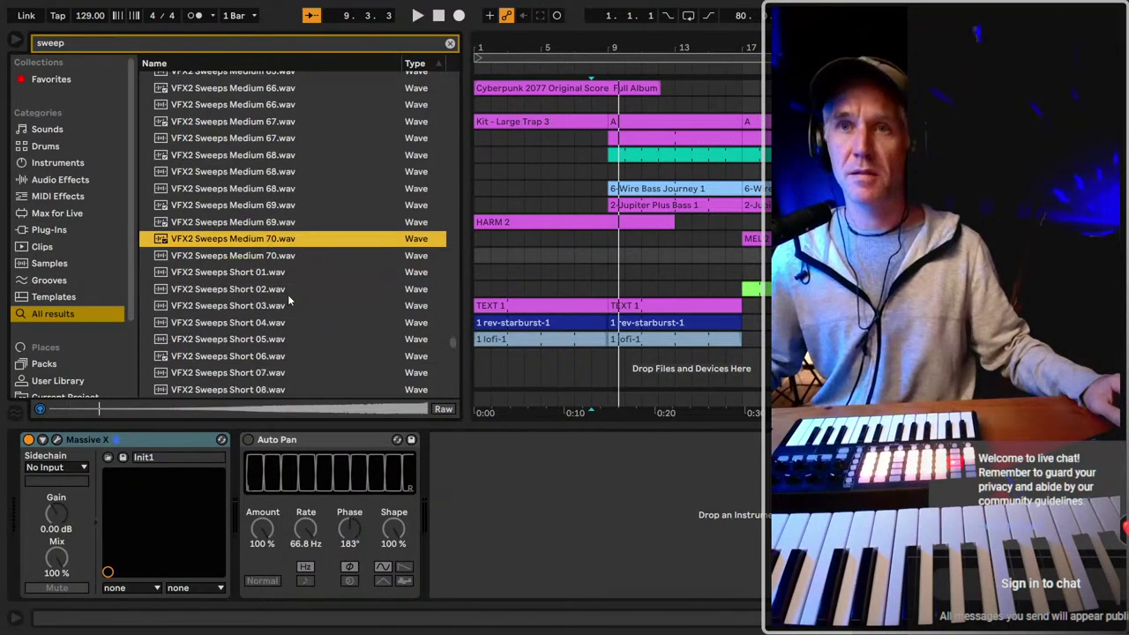
scroll(287, 295, "down", 3)
left_click(288, 238)
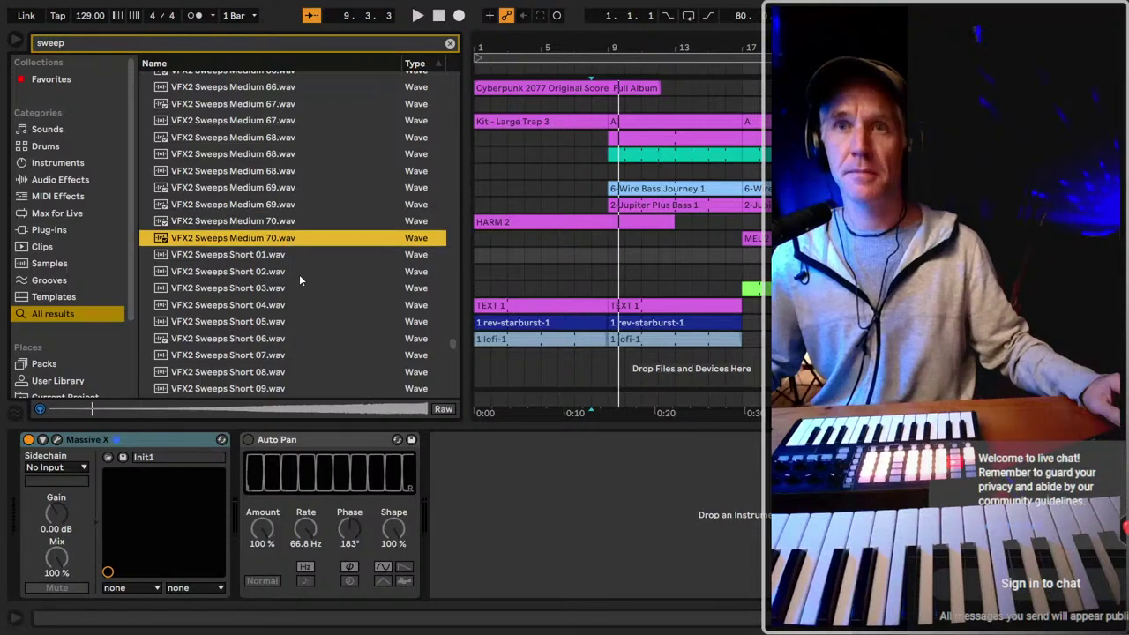
Audition more VFX2 sweep samples, including Short 03, Medium 66 and Long 48, for a suitable transition sound.
left_click(284, 289)
scroll(286, 305, "down", 11)
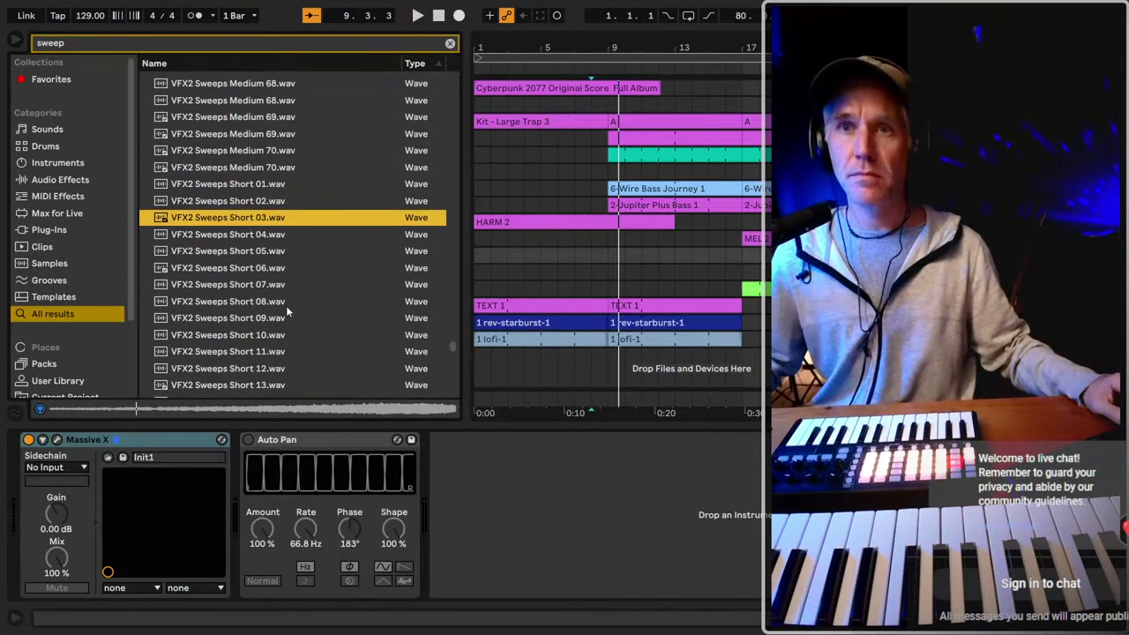
scroll(287, 306, "up", 6)
left_click(318, 162)
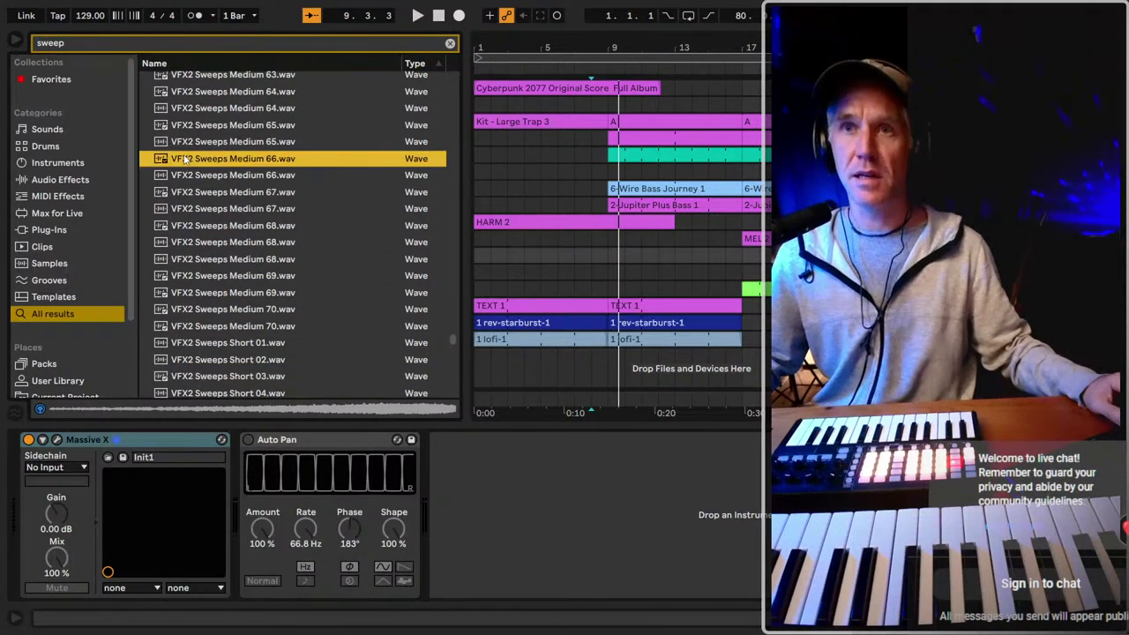
scroll(319, 168, "up", 6)
scroll(319, 175, "up", 10)
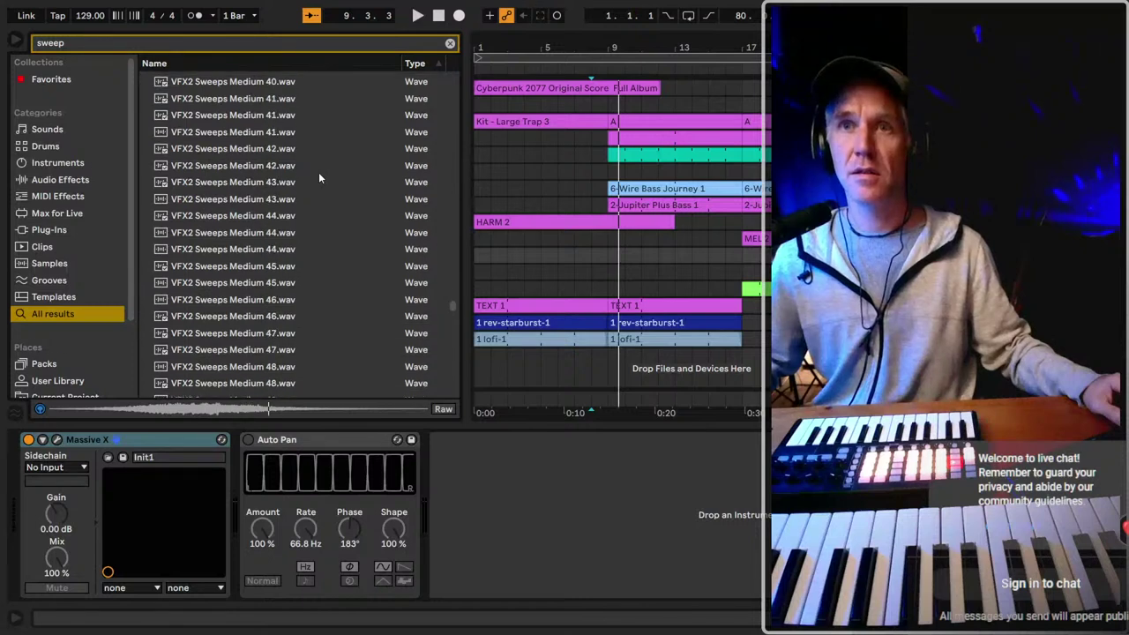
left_click(320, 174)
scroll(316, 176, "up", 15)
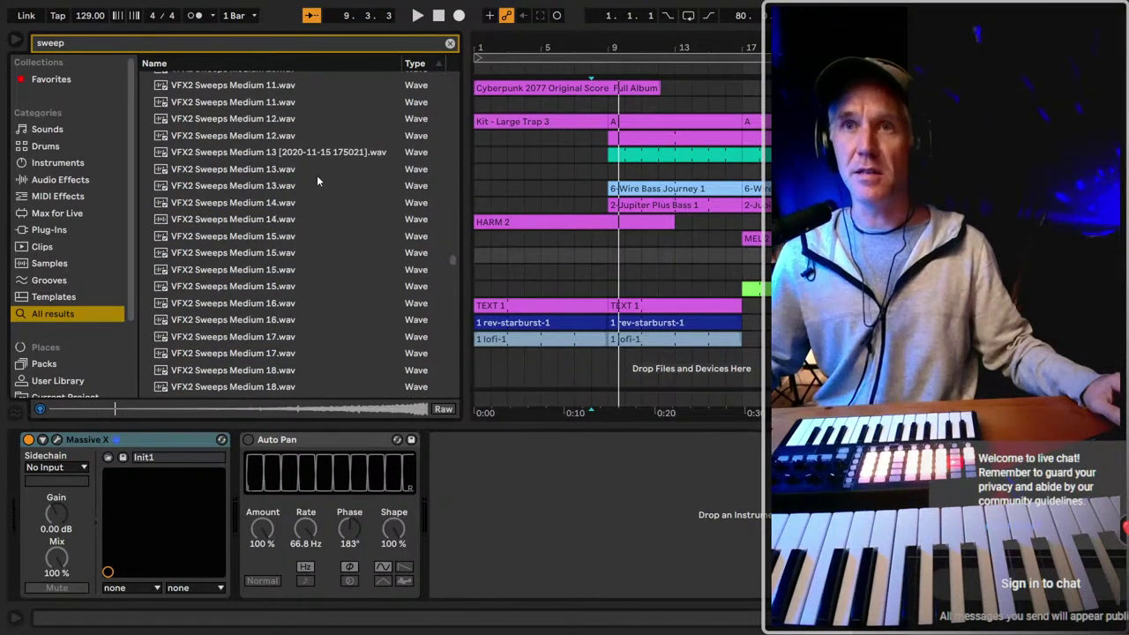
scroll(315, 187, "up", 2)
left_click(315, 186)
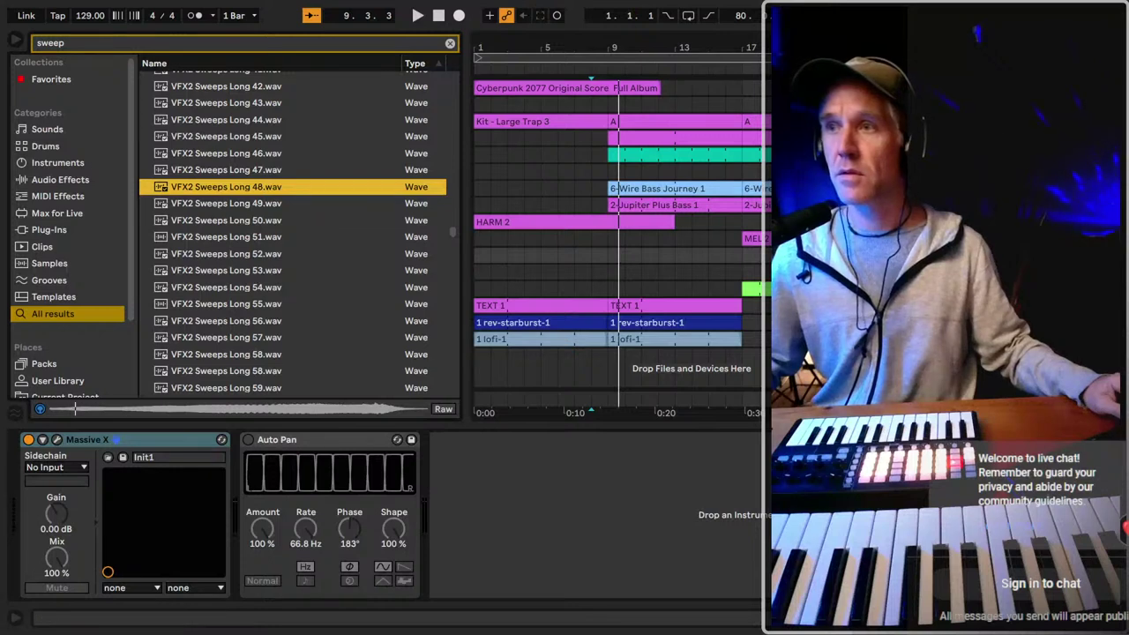
Insert a new audio track and place the VFX2 Sweeps Long 45 sample on it starting at 2.1.1.
left_click(591, 255)
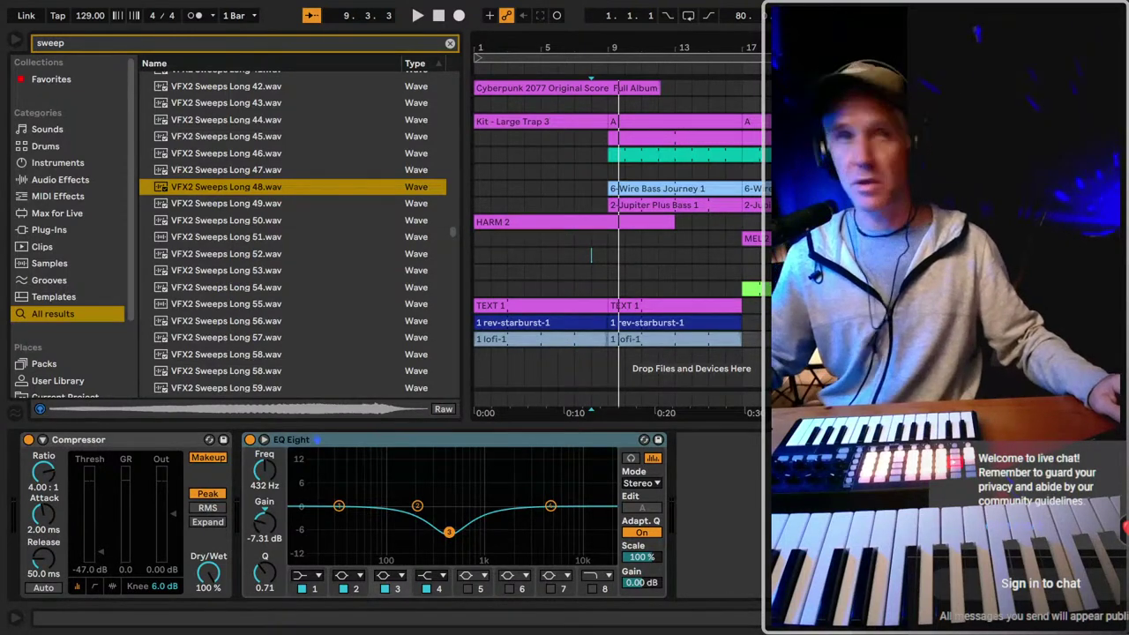
key("ctrl+t")
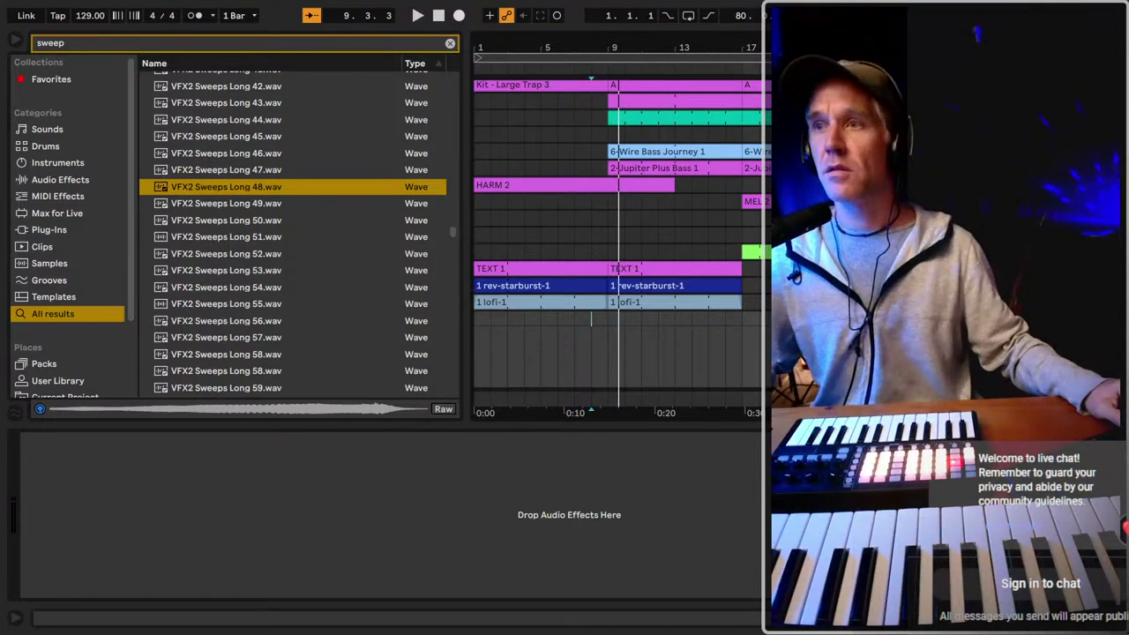
key("Up")
key("Up")
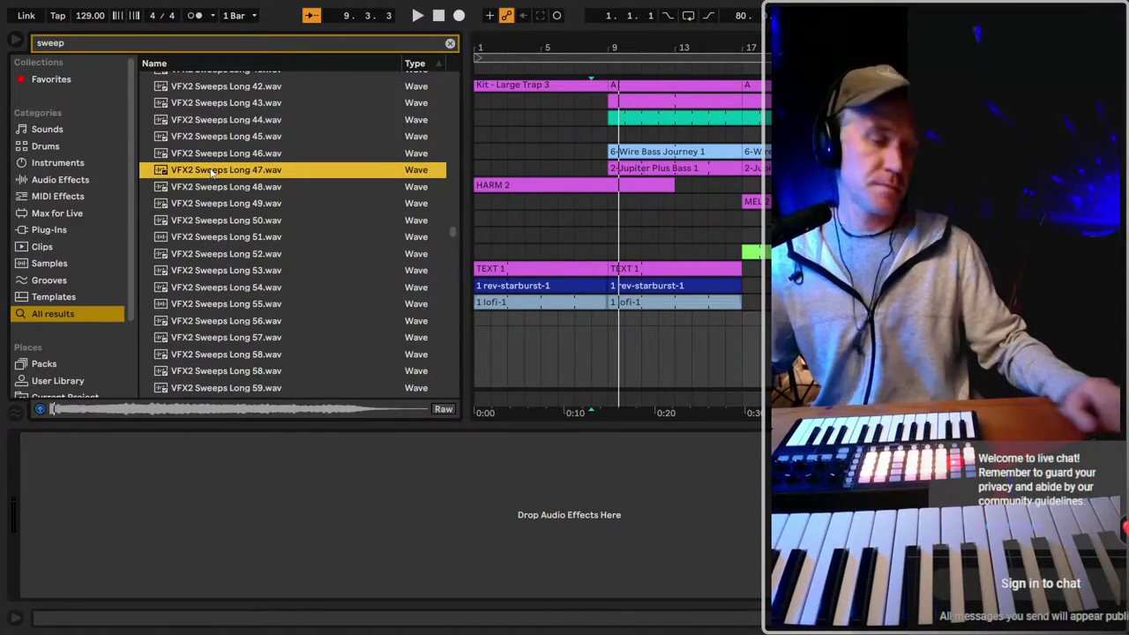
key("Up")
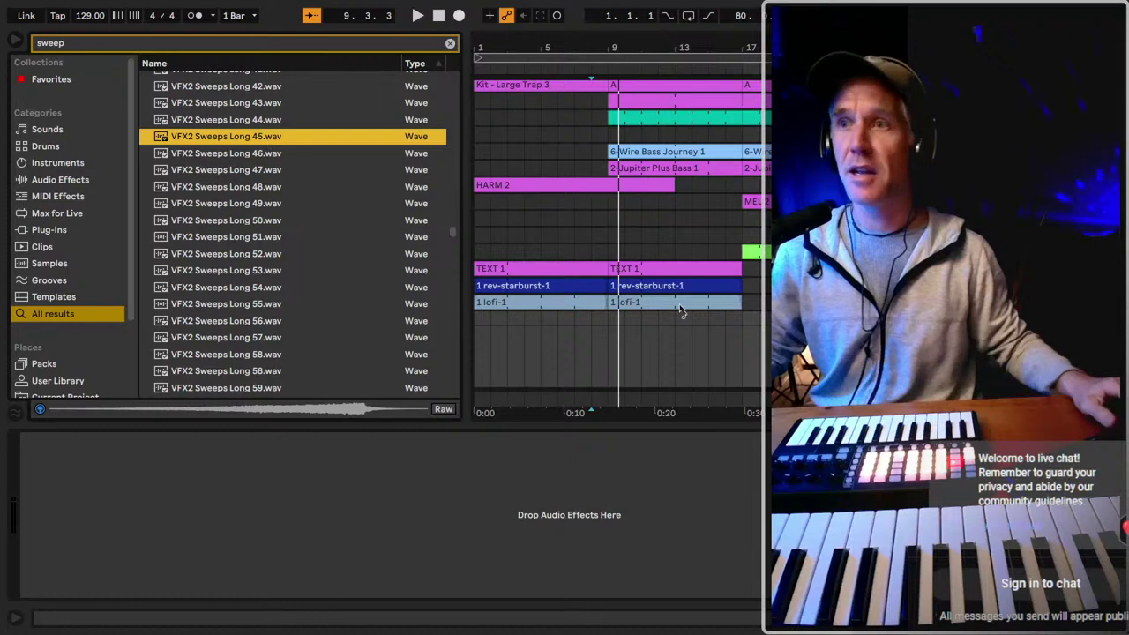
left_click_drag(681, 311, 492, 336)
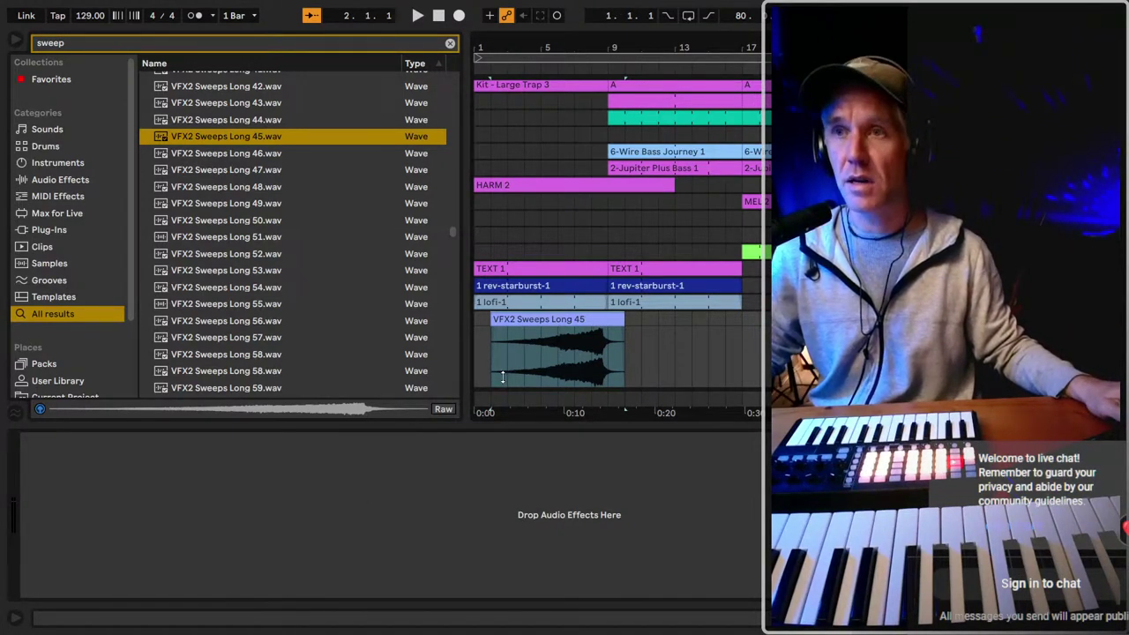
Set the VFX2 Sweeps Long 45 clip's gain to -18 dB and play the arrangement from the clip's start.
key("shift+Tab")
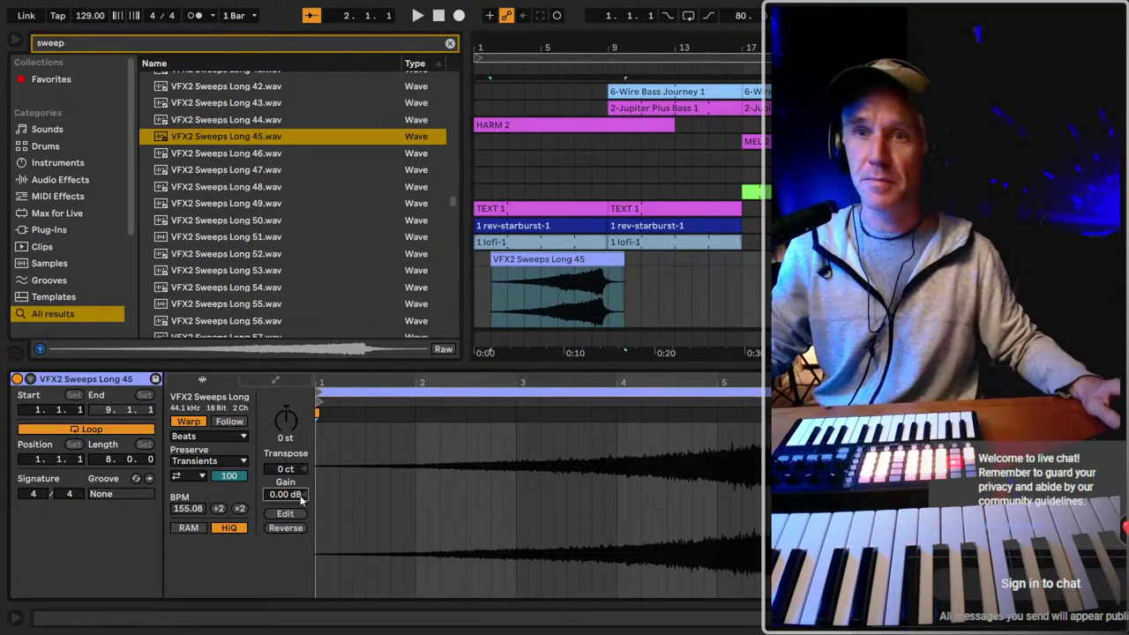
type("-18")
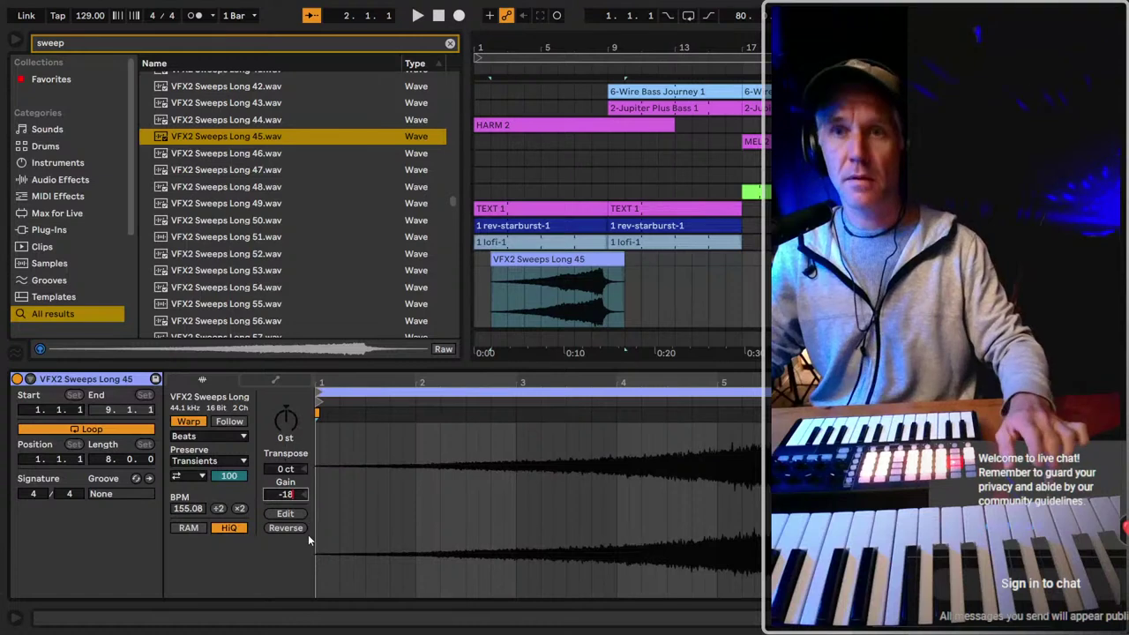
key("Return")
key("space")
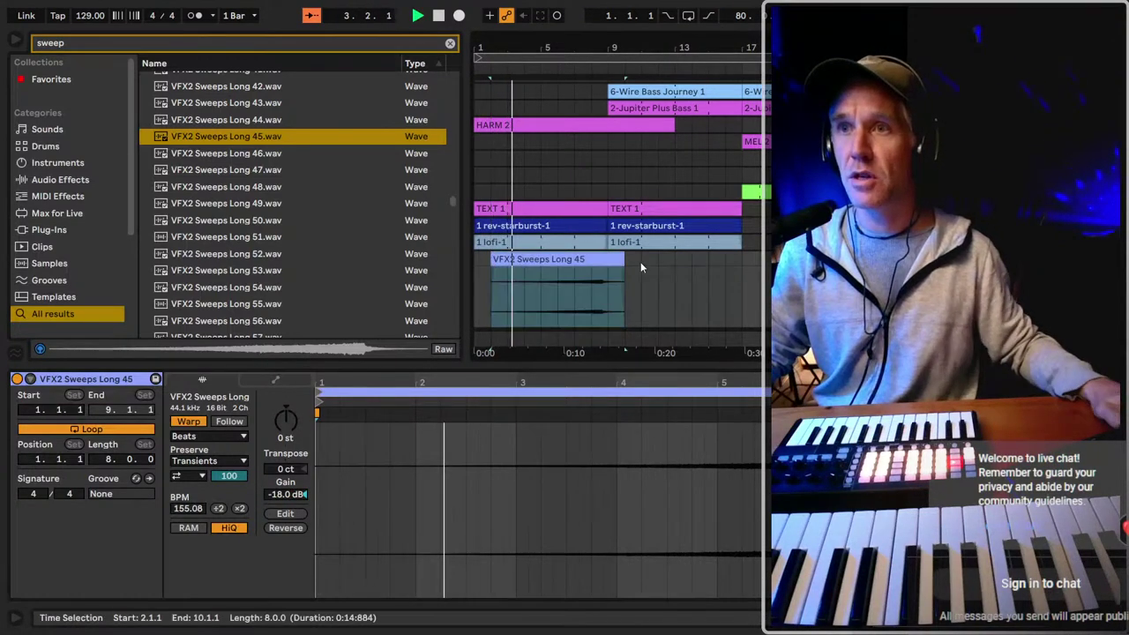
Move the VFX2 Sweeps Long 45 clip to start at 2.3.1, trim its end to 9.1.1 and play it.
left_click_drag(584, 40, 587, 61)
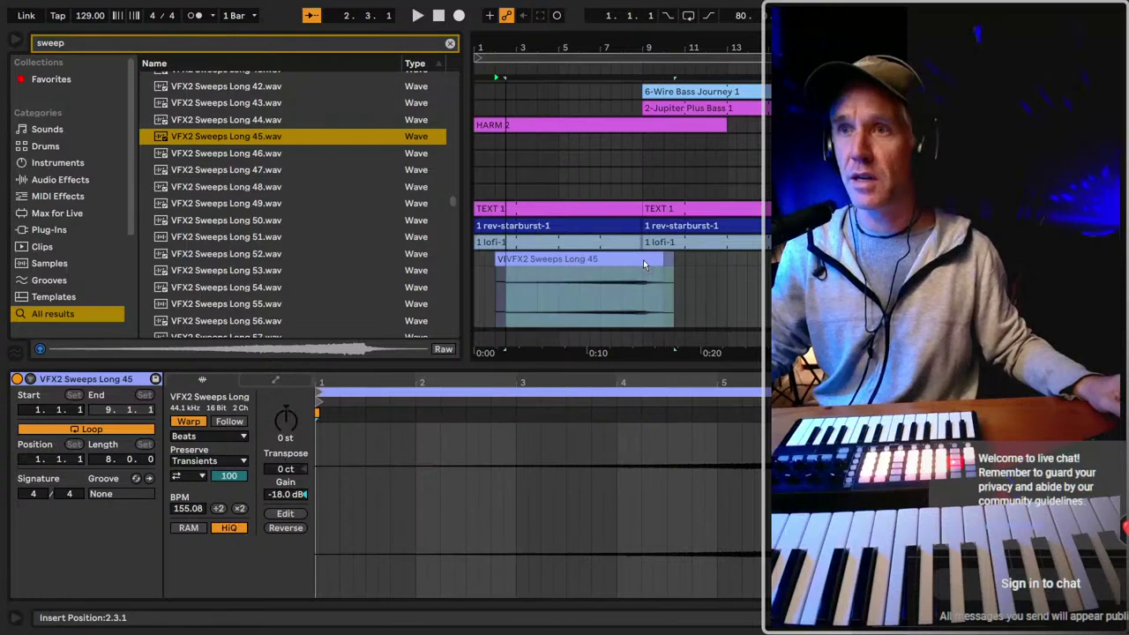
mouse_move(644, 256)
left_mouse_down()
mouse_move(654, 257)
mouse_move(643, 256)
left_mouse_up()
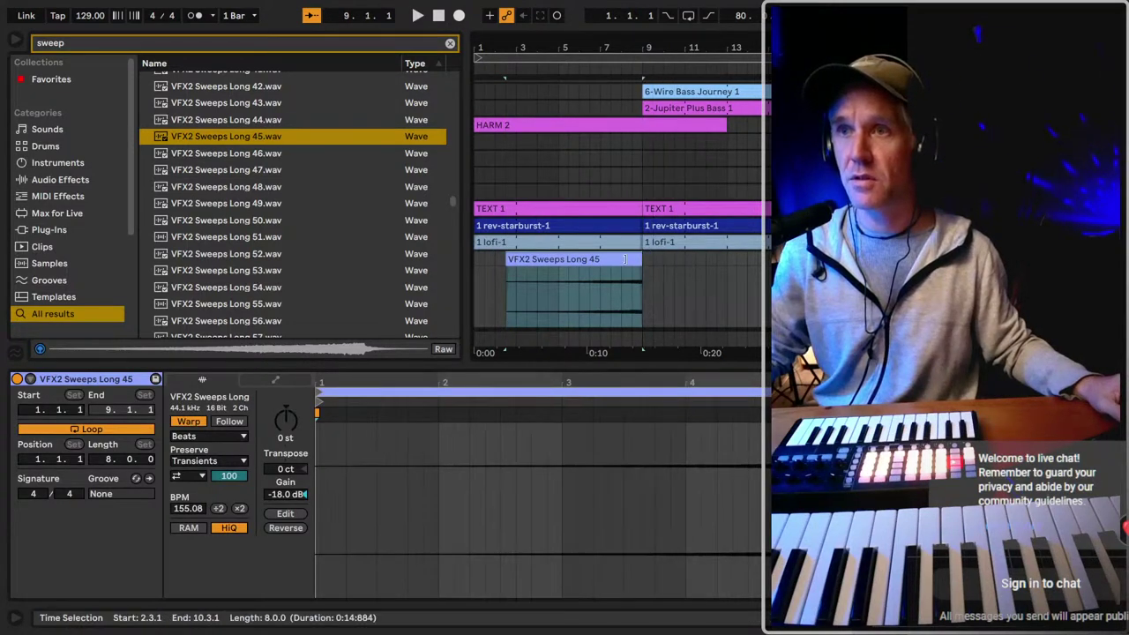
left_click(516, 270)
left_click(524, 257)
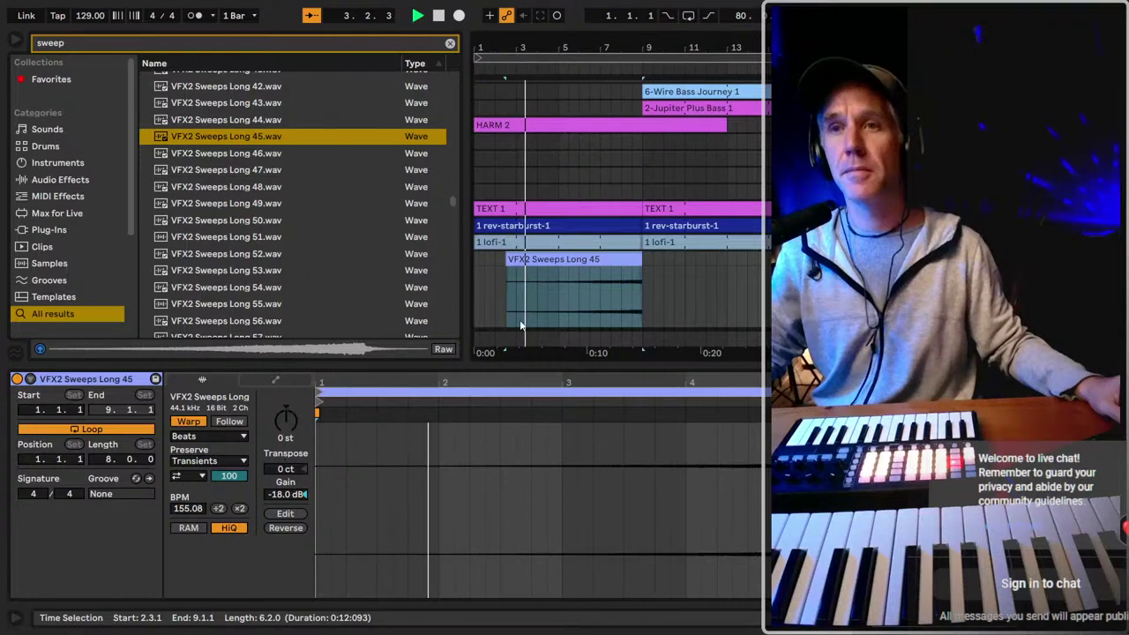
Set the sweep clip's gain to -32 dB and play the transition from 7.1.1 past bar 9.
key("shift+Tab")
key("shift+Tab")
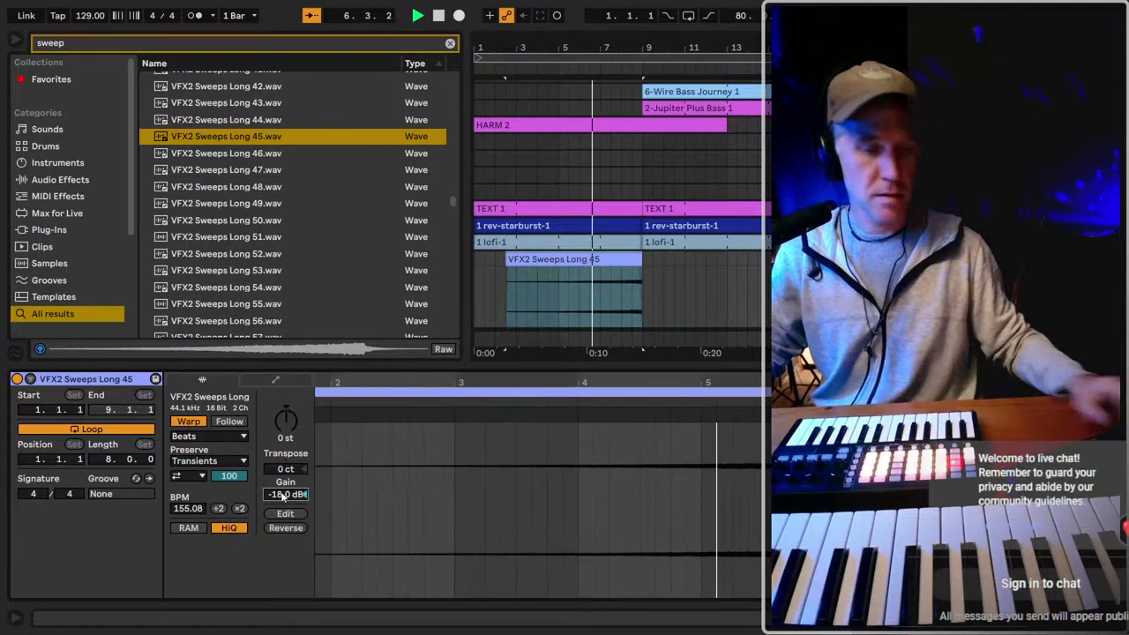
type("-32")
key("Return")
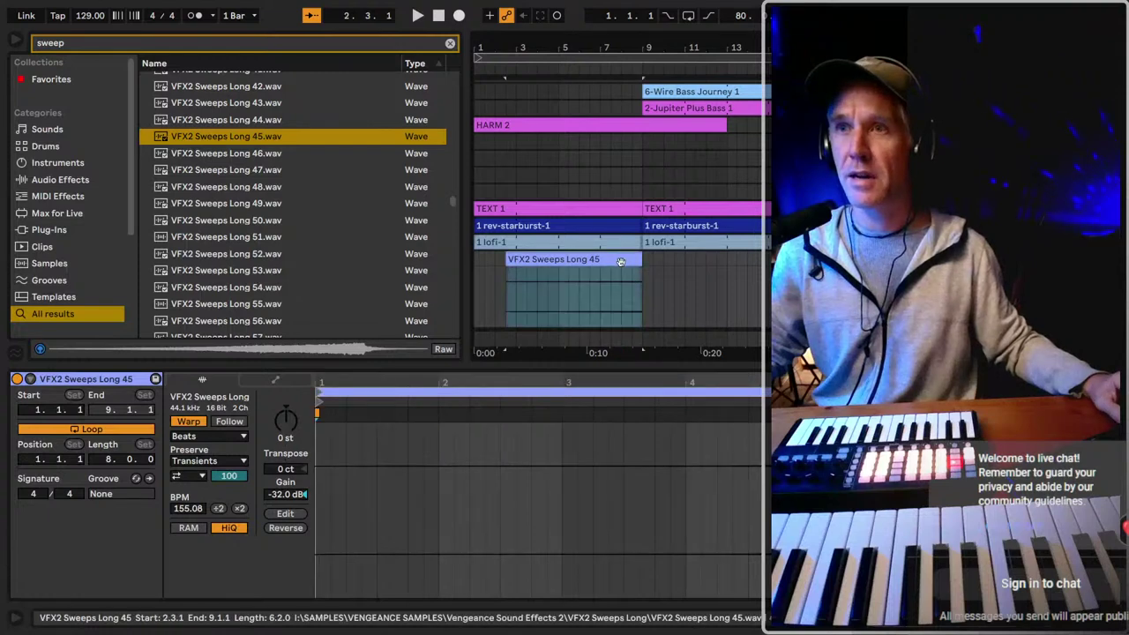
left_click(604, 286)
key("space")
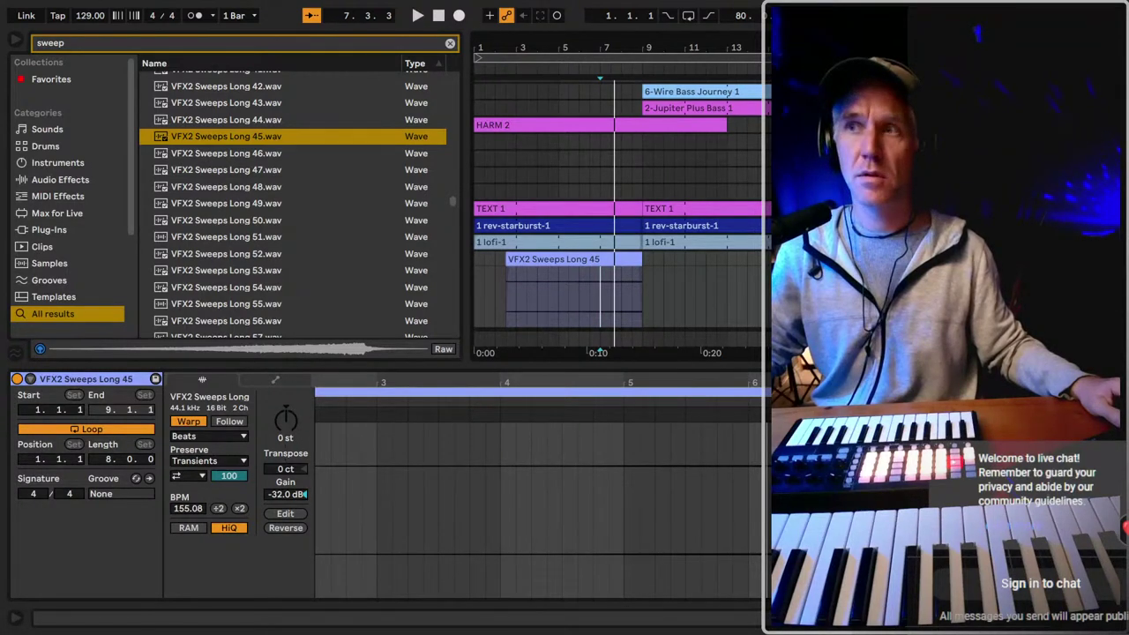
key("space")
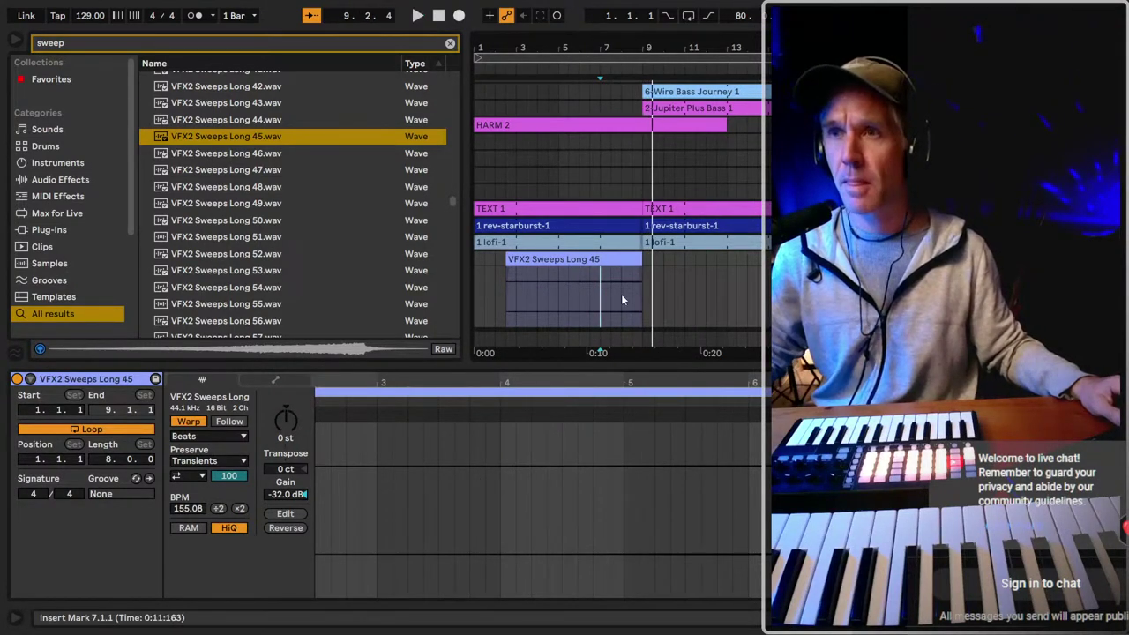
Extend the end of the sweep clip about half a bar past bar 9 and play the result.
scroll(622, 212, "down", 2)
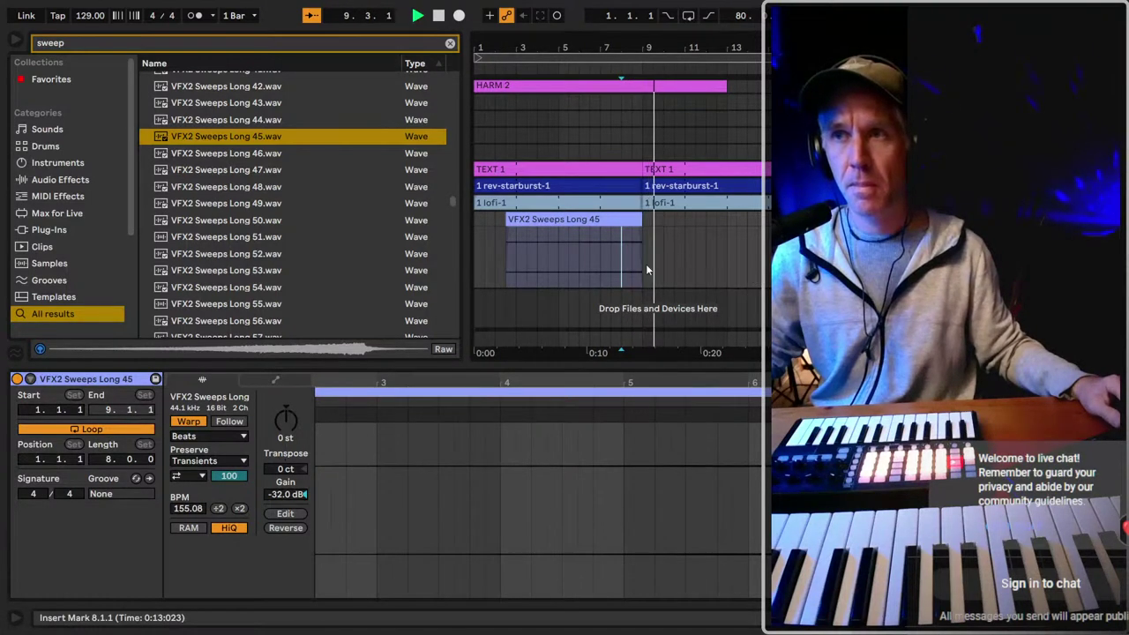
left_click_drag(642, 222, 655, 221)
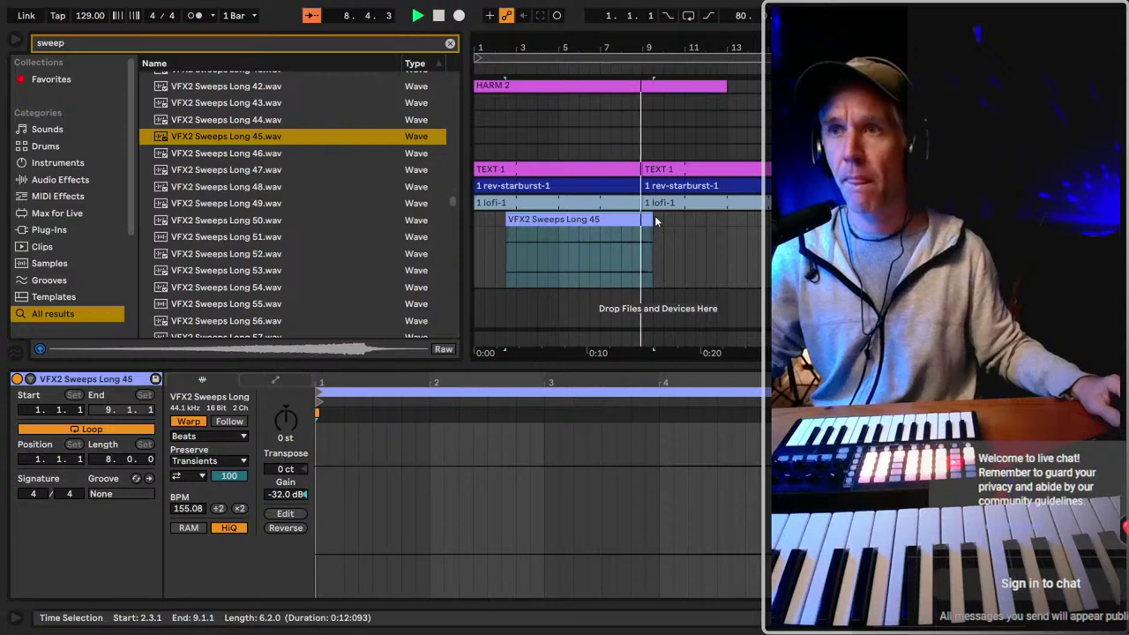
key("space")
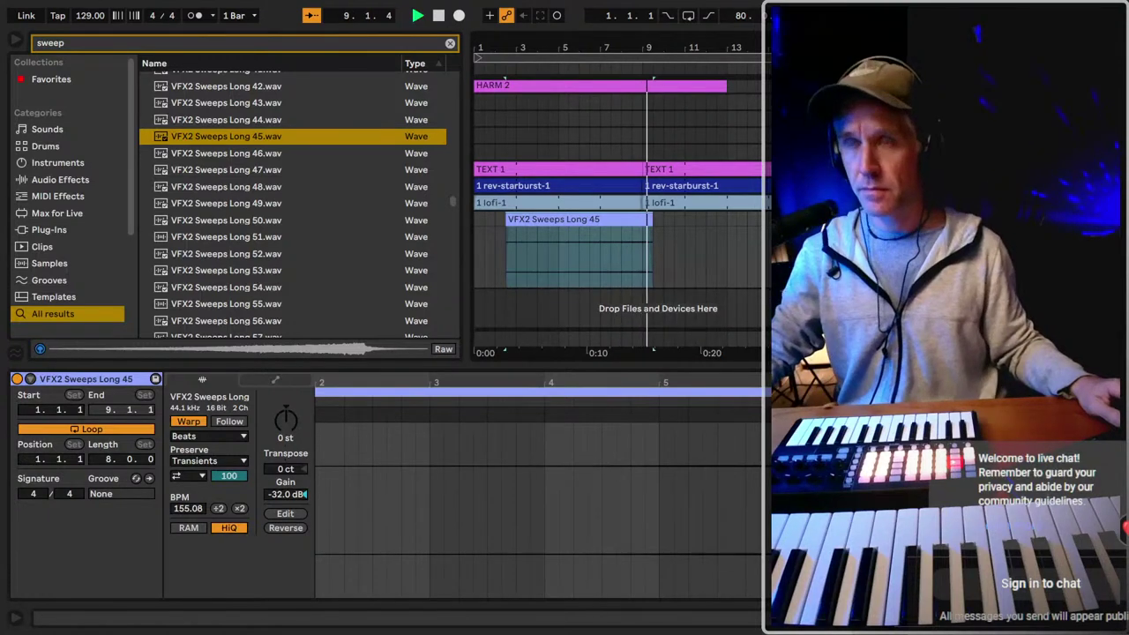
key("space")
key("space")
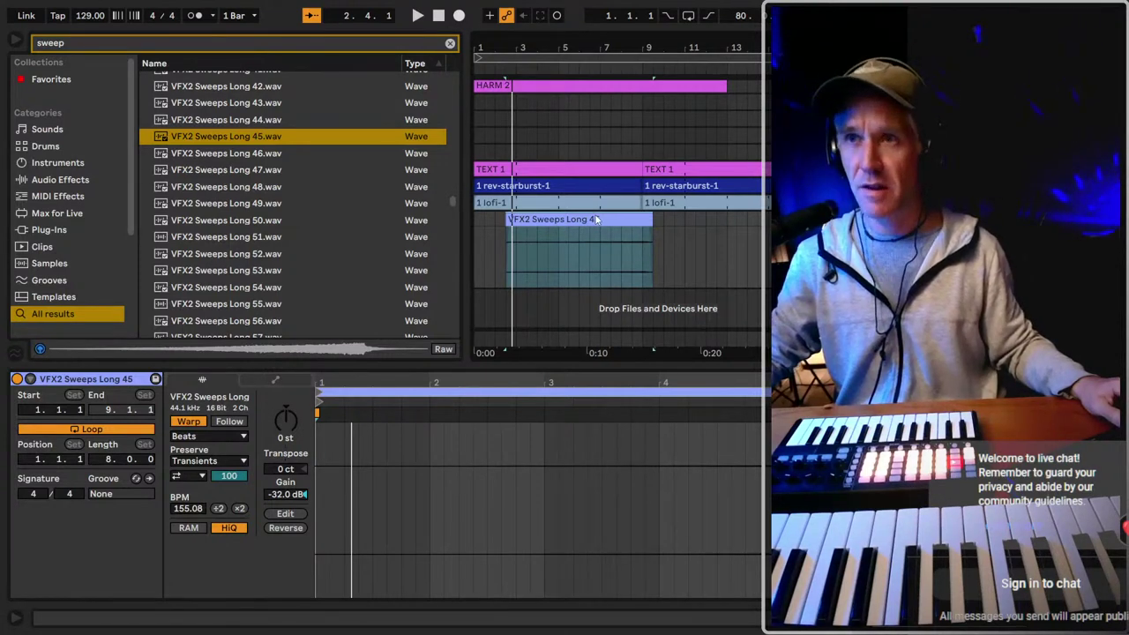
Show the sweep track's device chain and search the browser for "GAIN", narrowing the search to My Stuff.
key("shift+Tab")
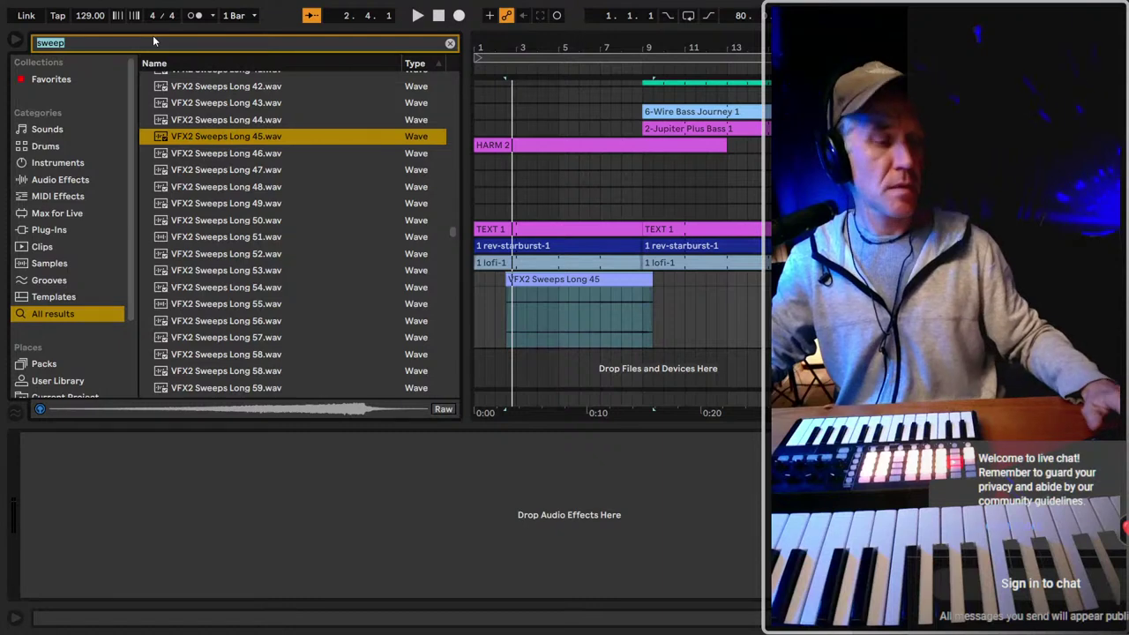
type("GAIN")
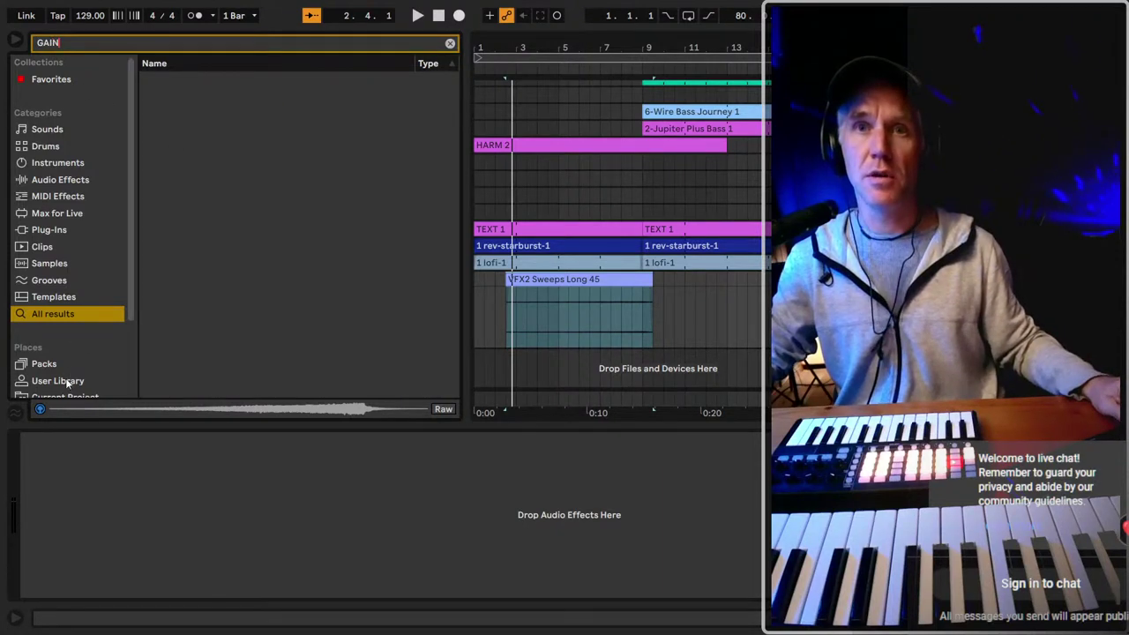
scroll(67, 382, "down", 3)
left_click(74, 363)
Search My Stuff for "UTIL", expand the Utility folder and load the Utility -18dB preset onto the sweep track.
left_click(148, 42)
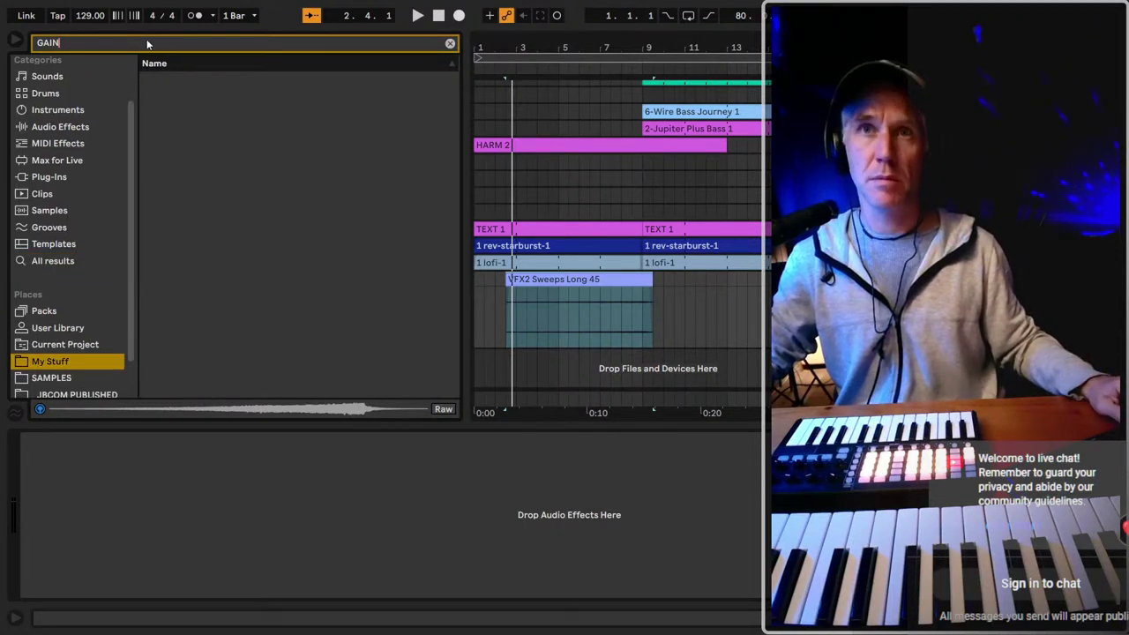
type("UTIL")
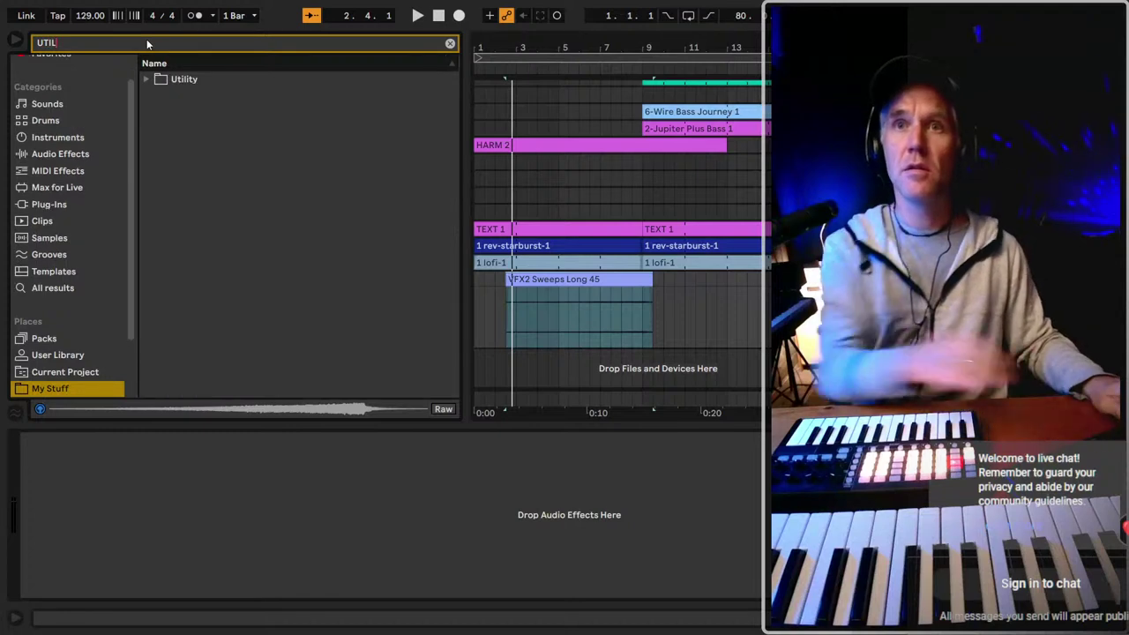
left_click(189, 80)
key("Right")
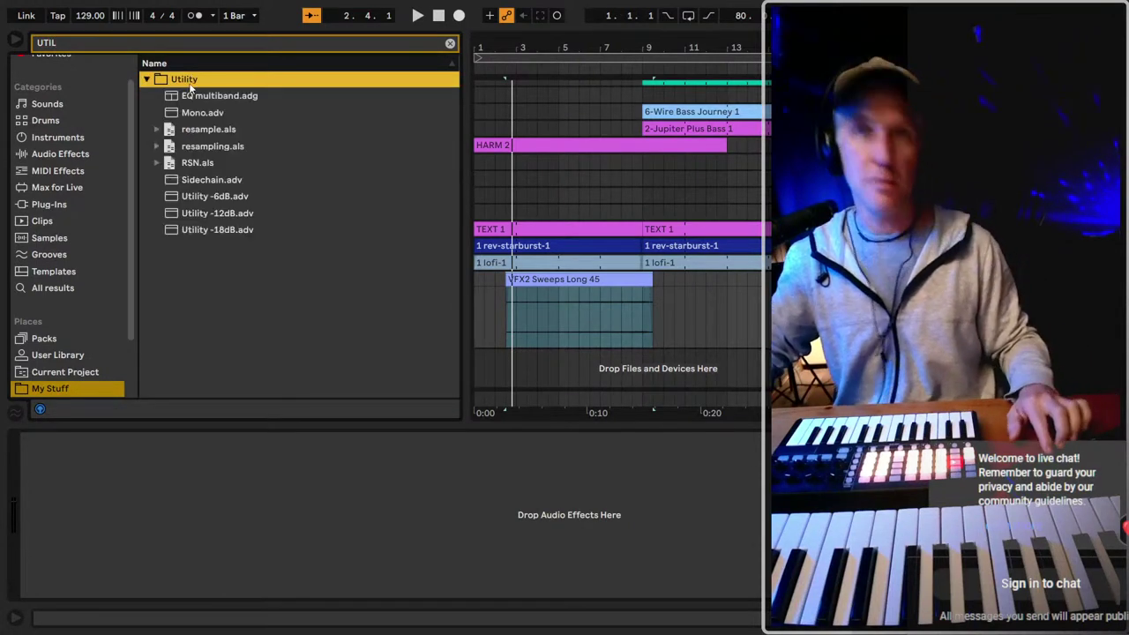
key("Down")
left_click(232, 219)
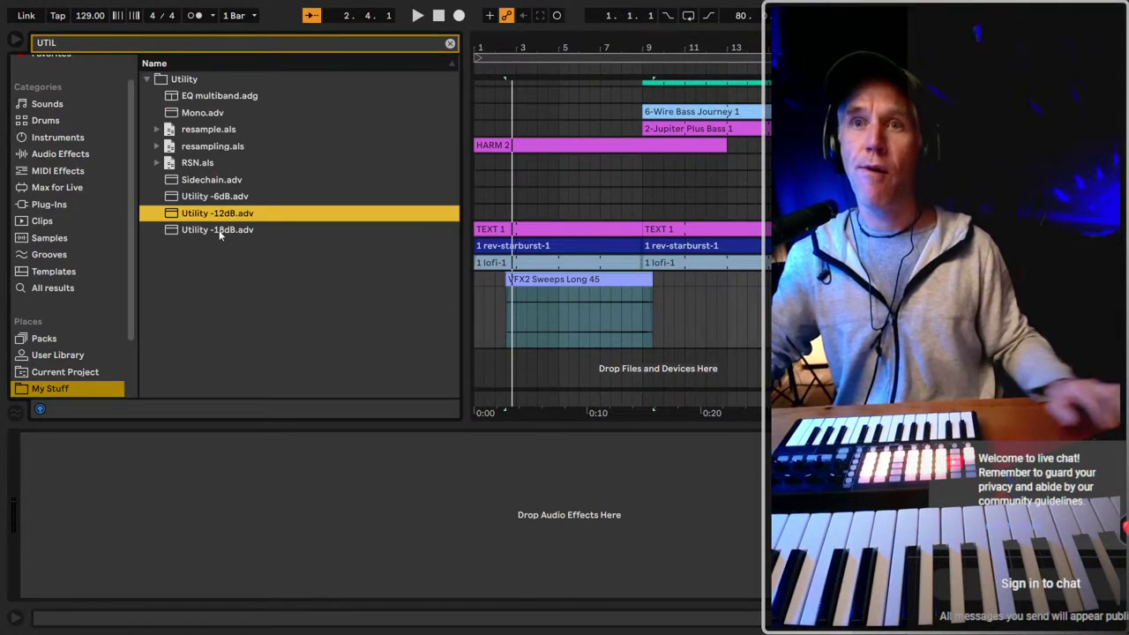
left_click(226, 231)
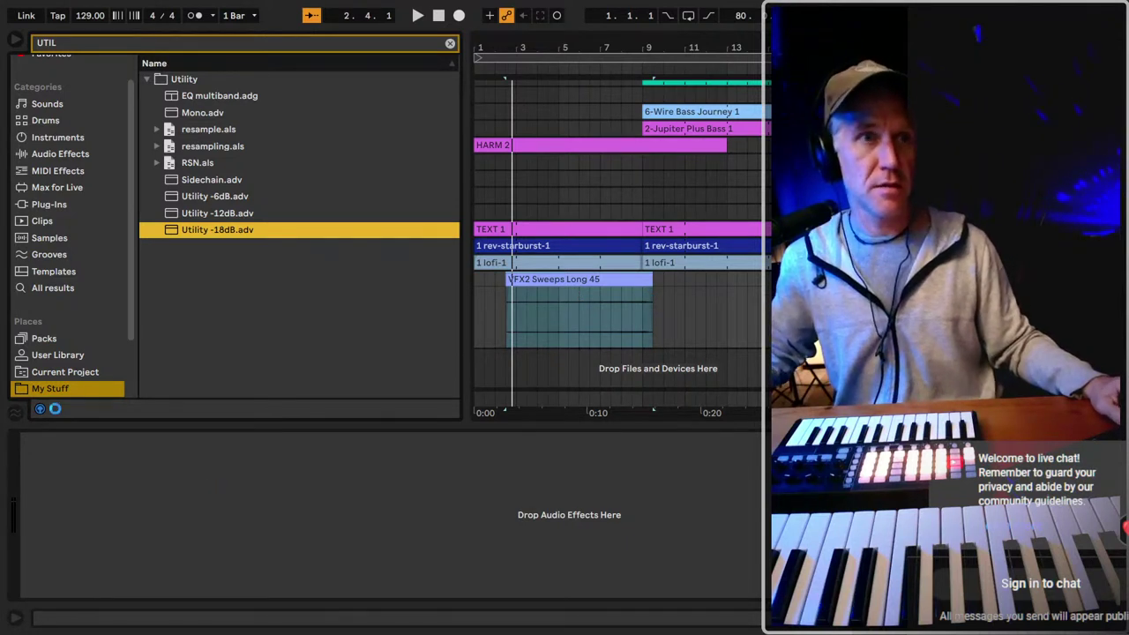
key("Return")
left_click(518, 494)
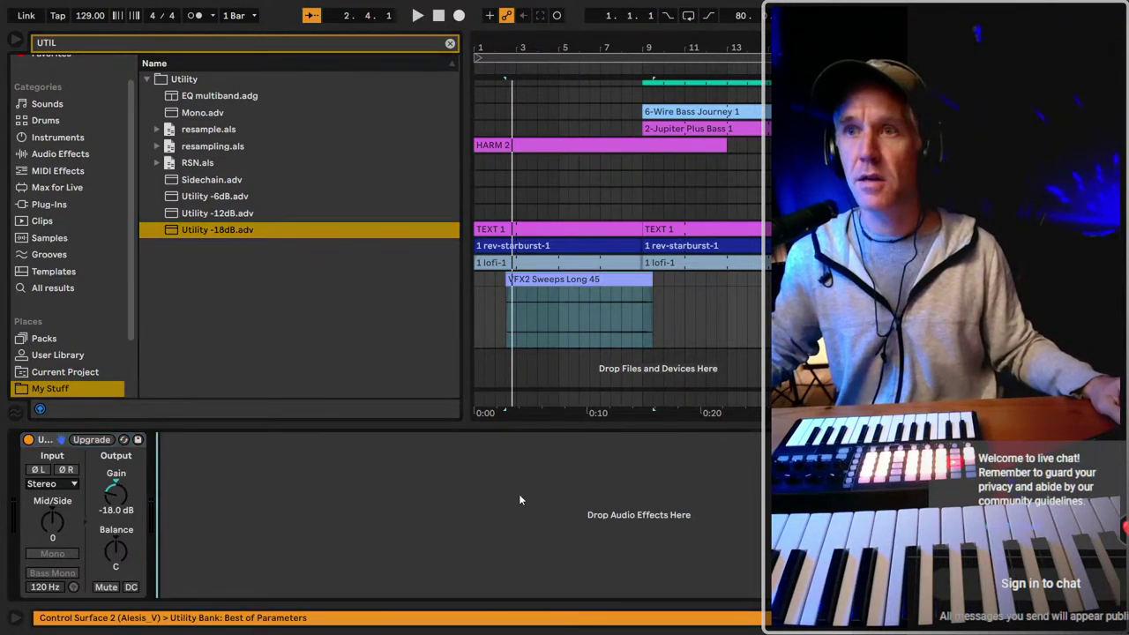
Play the arrangement with the sweep, replay the transition from 8.1.1 and examine the clip's end around bar 9.
key("space")
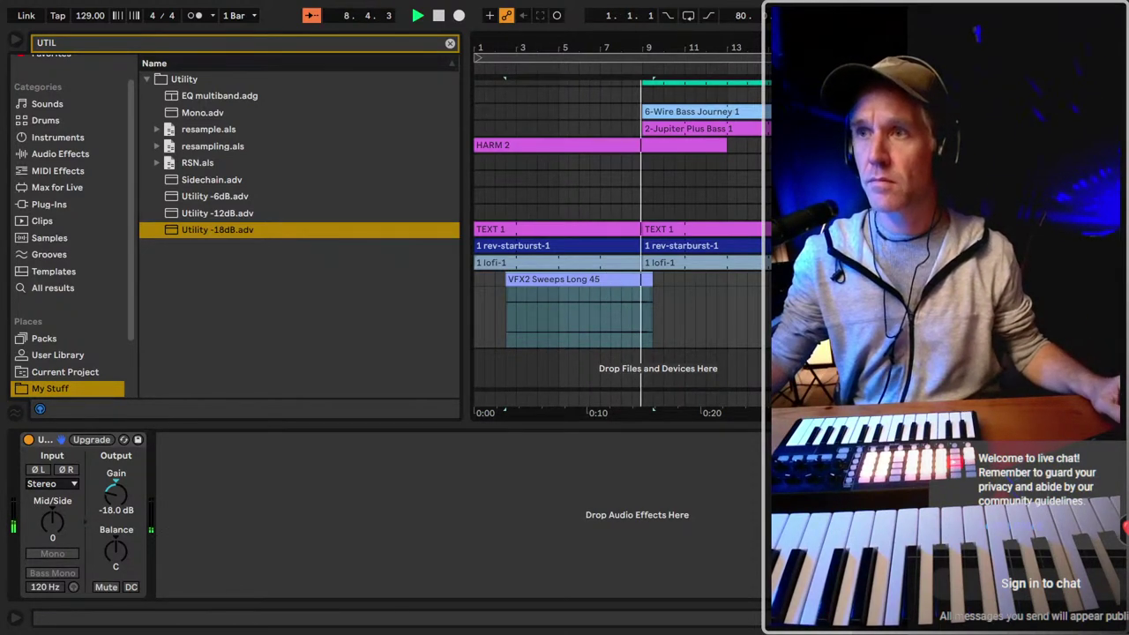
left_click(620, 300)
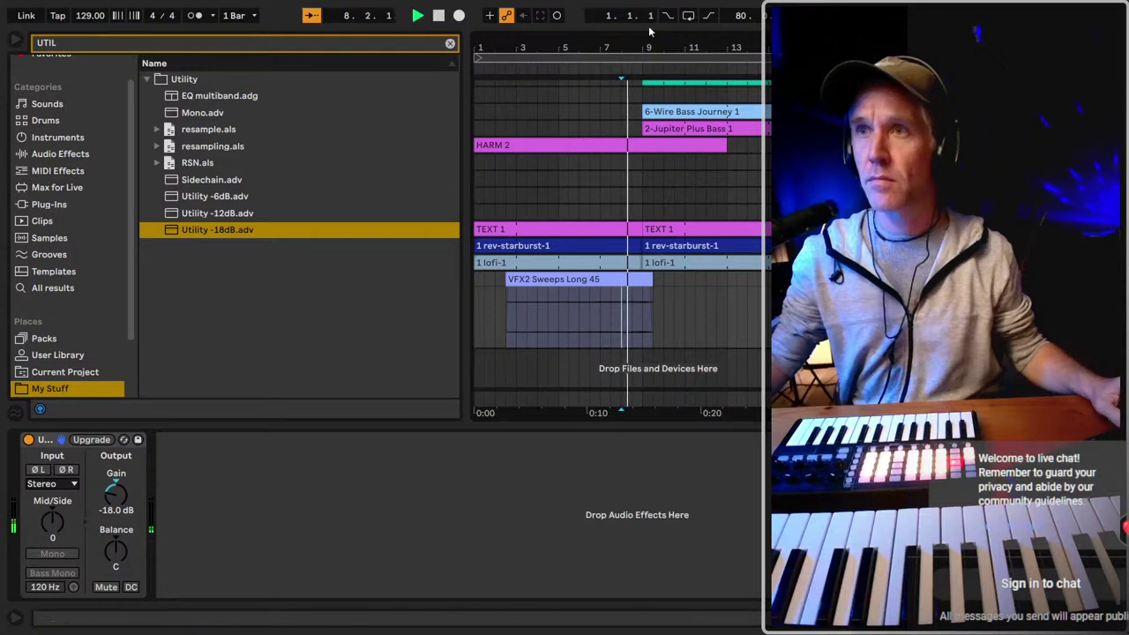
scroll(644, 223, "up", 5)
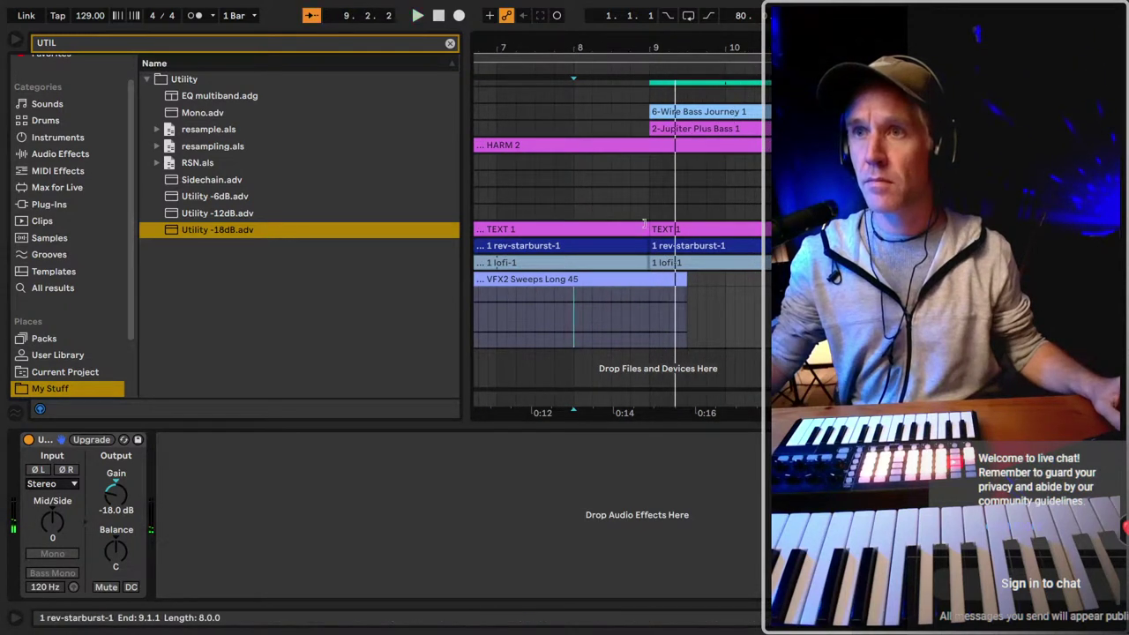
Redraw the premaster filter's Morph automation so it rises from about 8.2 up to bar 9, and play the transition.
scroll(622, 238, "up", 4)
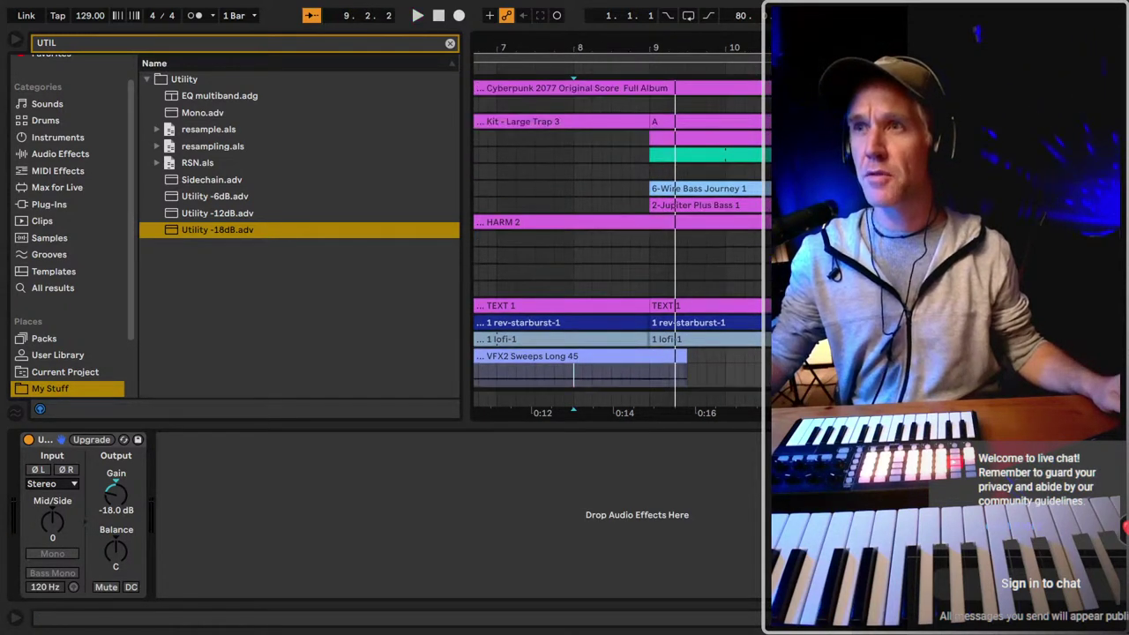
left_click(617, 97)
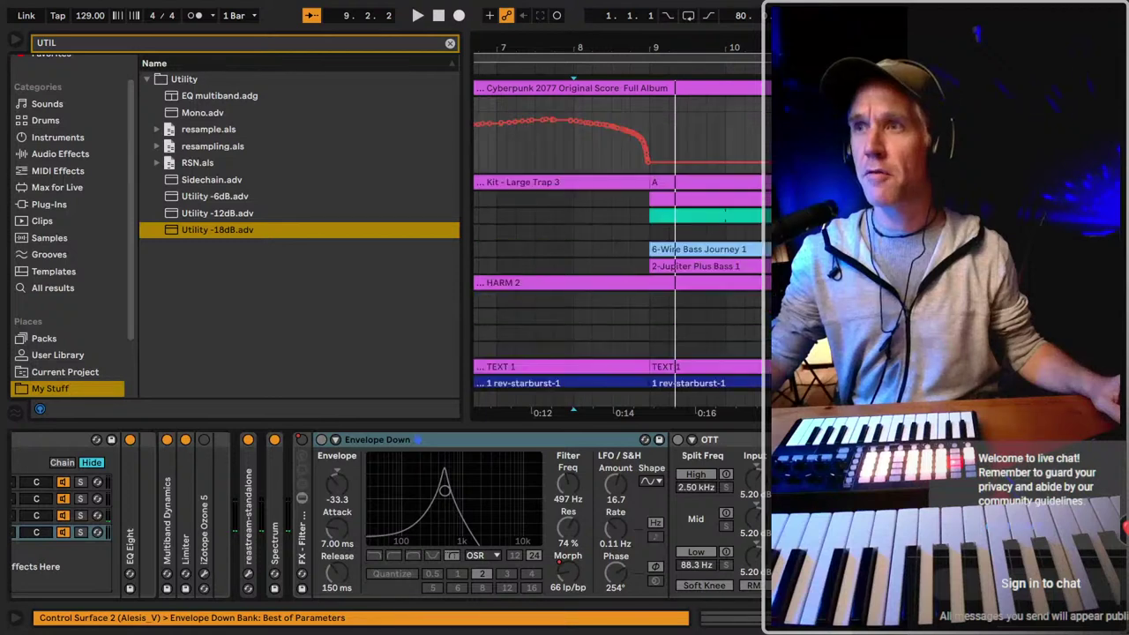
left_click(592, 141)
left_click_drag(635, 119, 685, 118)
key("space")
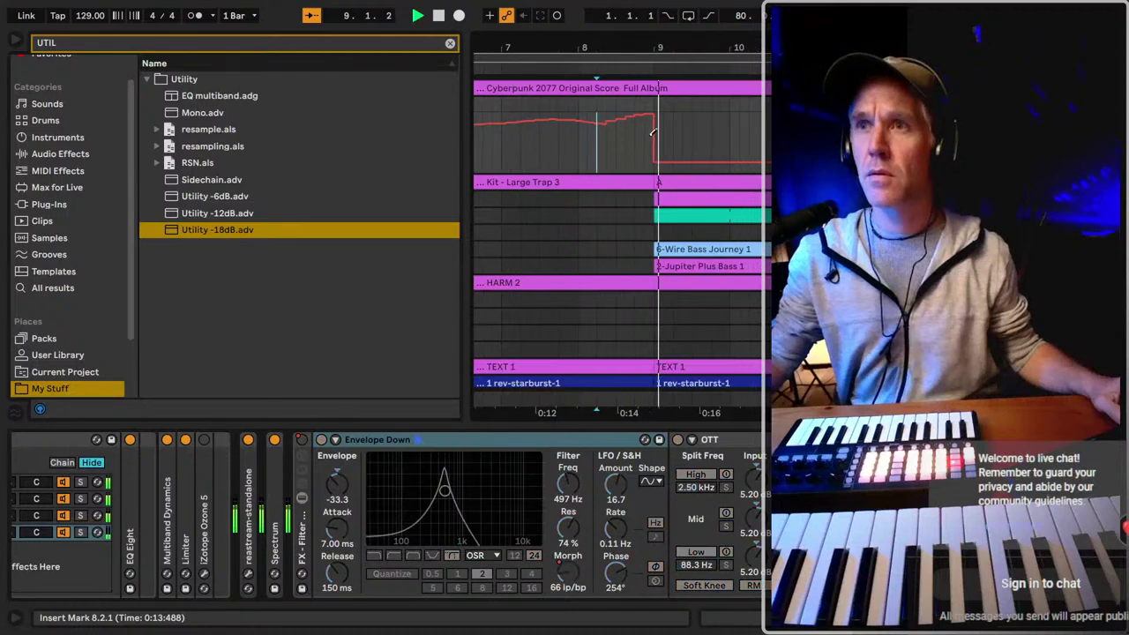
Play the transition into bar 9 with the FX - Filter Morph rack switched off and on for comparison.
key("space")
key("space")
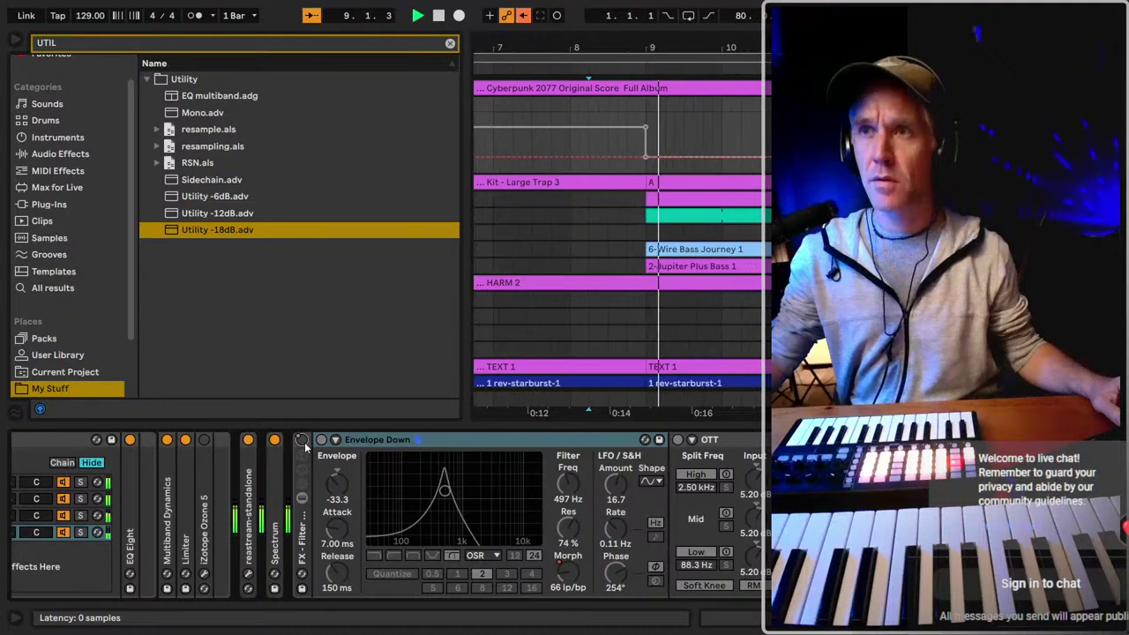
key("space")
key("minus")
key("minus")
key("minus")
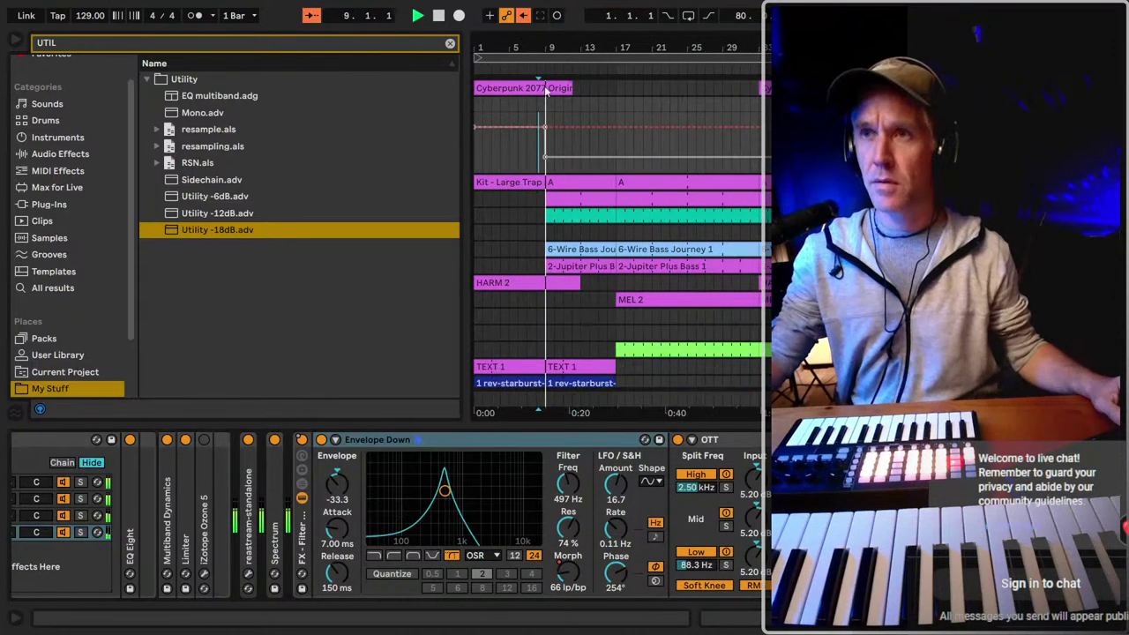
scroll(237, 543, "left", 5)
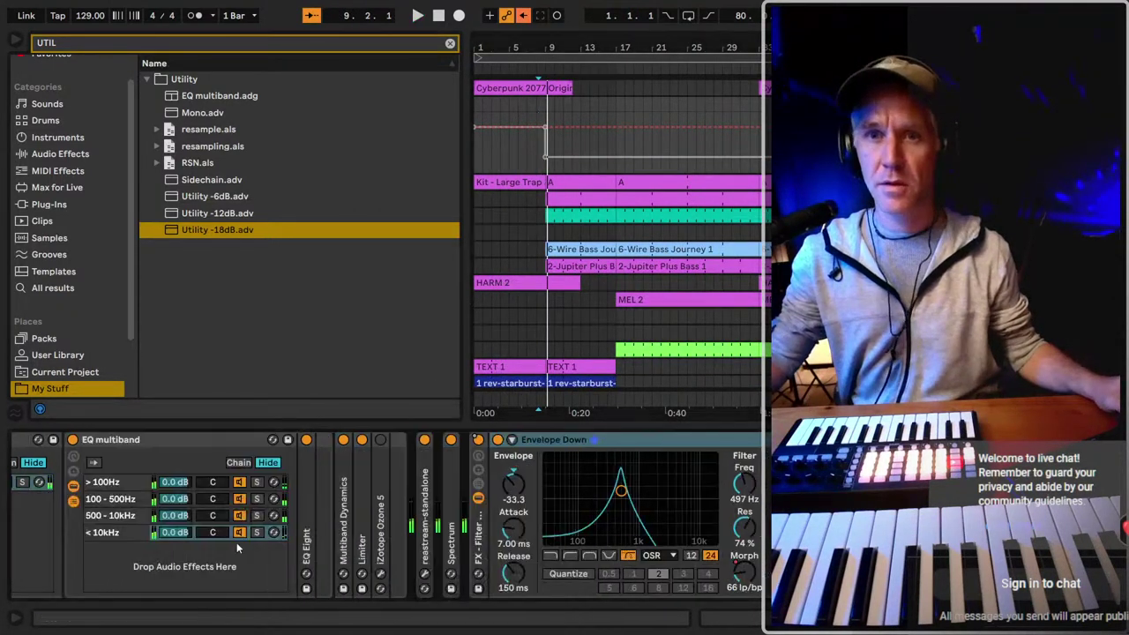
Re-enable the overridden automation and replay the arrangement from 5.1.1 past bar 9 with the browser hidden.
left_click(528, 141)
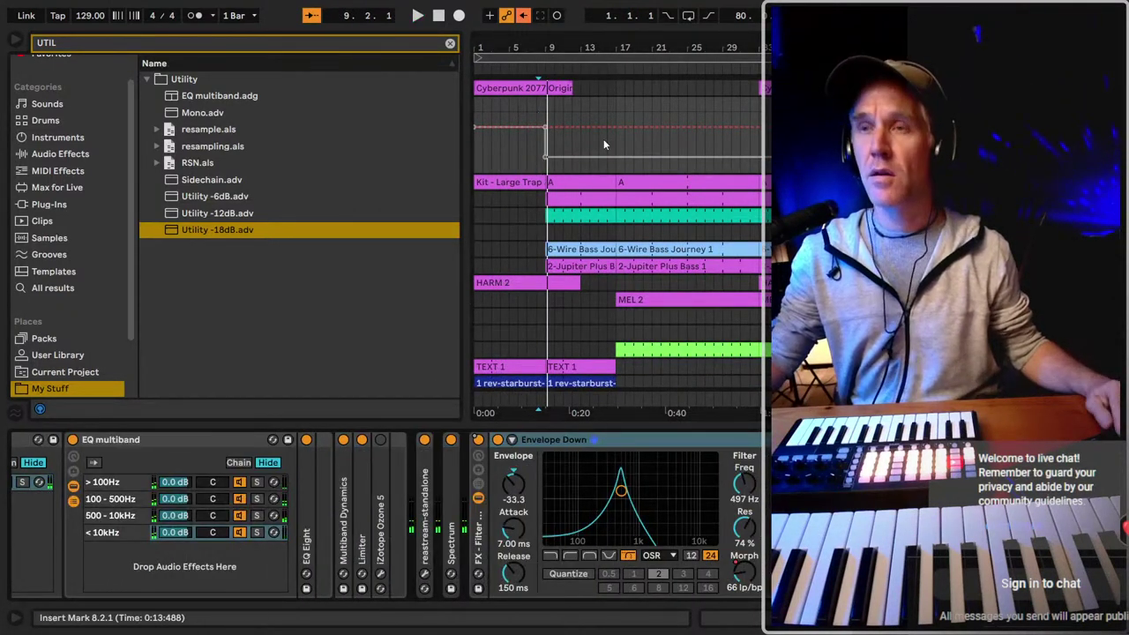
left_click(523, 15)
key("space")
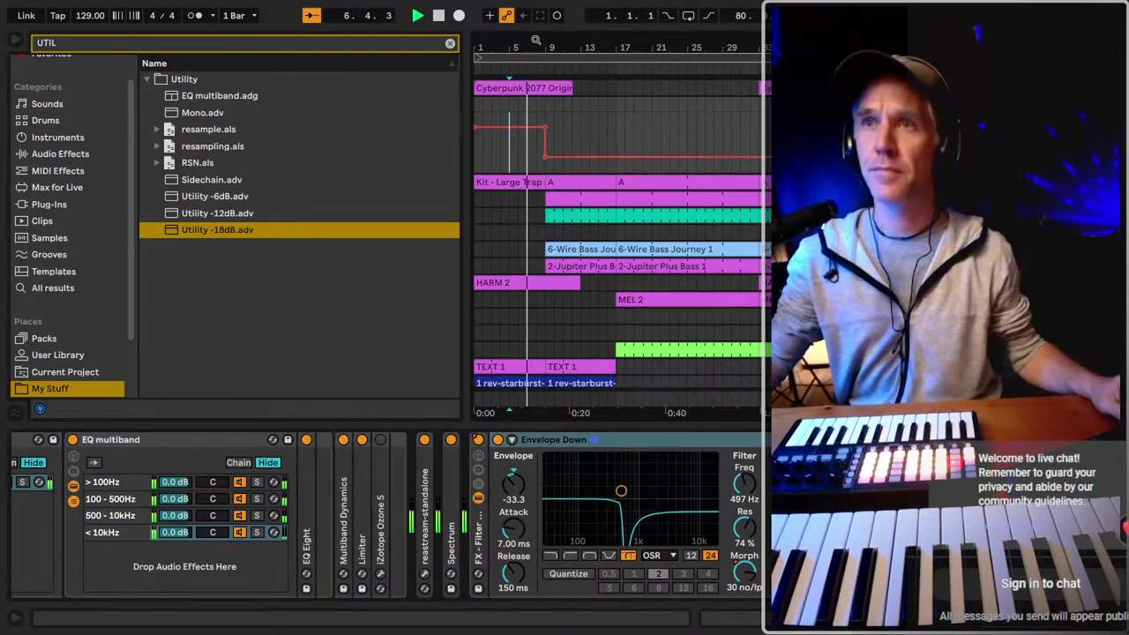
key("ctrl+alt+b")
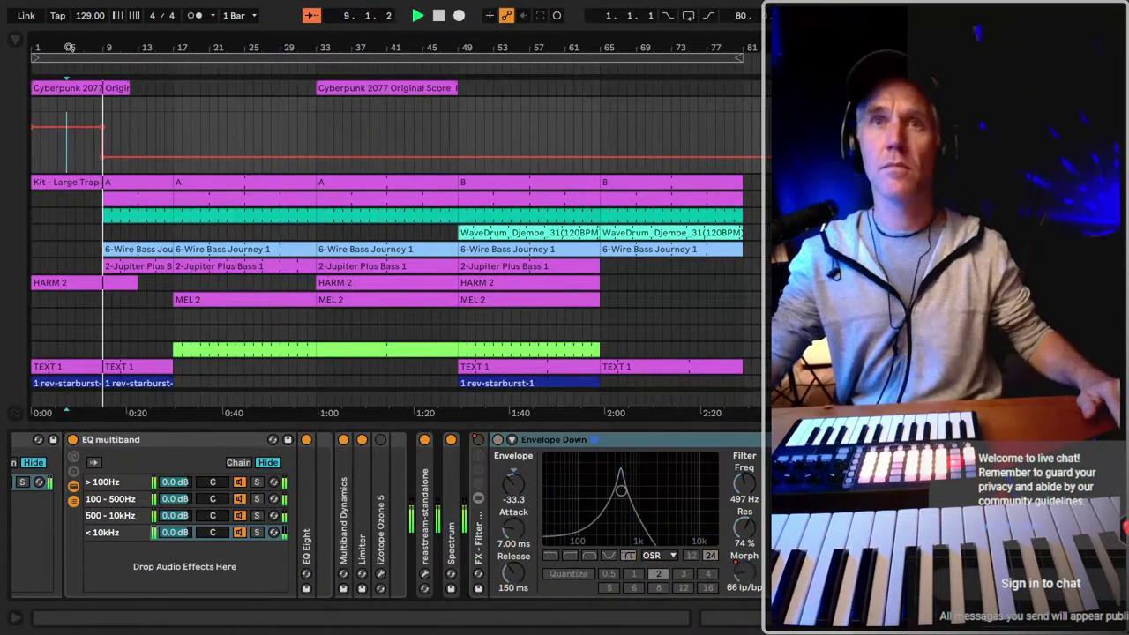
left_click_drag(70, 47, 71, 59)
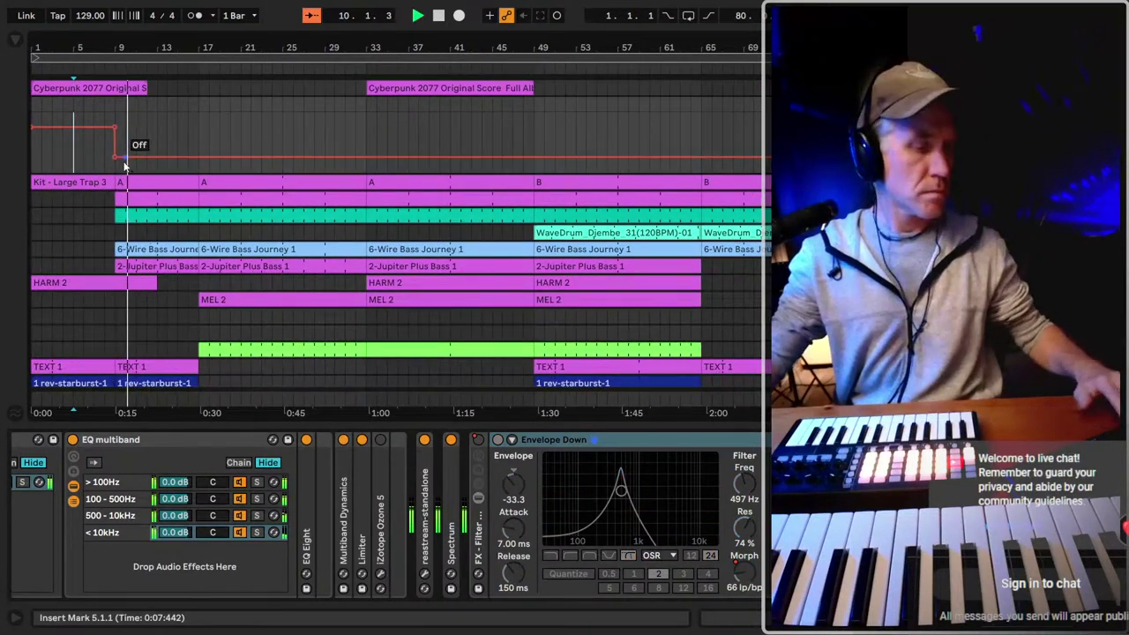
key("plus")
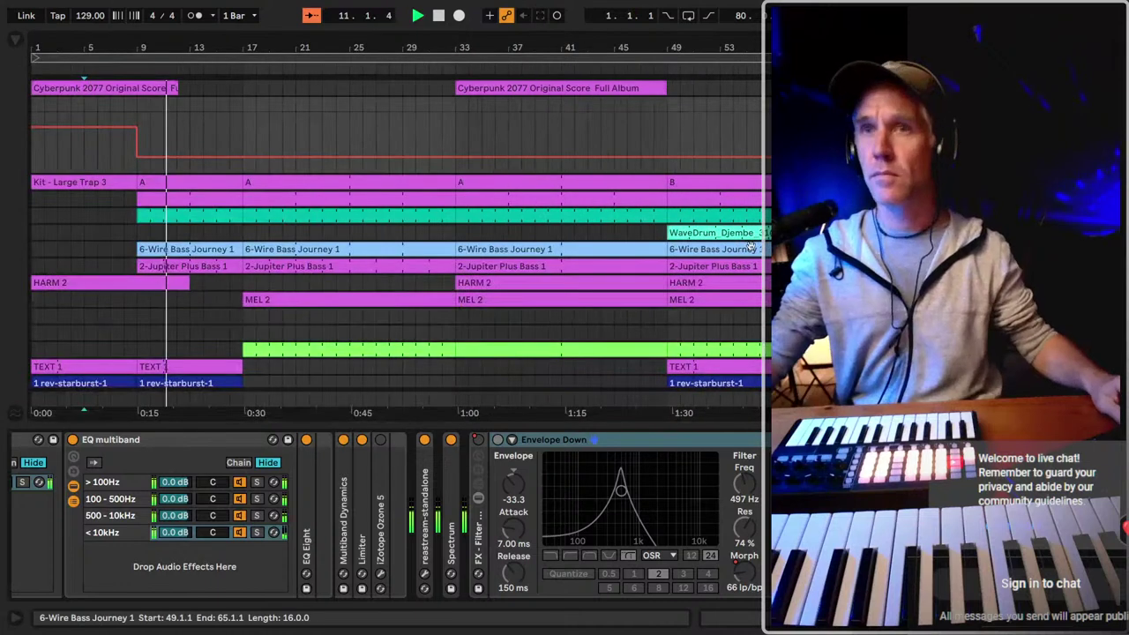
Try switching the FX - Filter Morph rack off for about one bar around bar 6 and play from 5.1.1.
key("space")
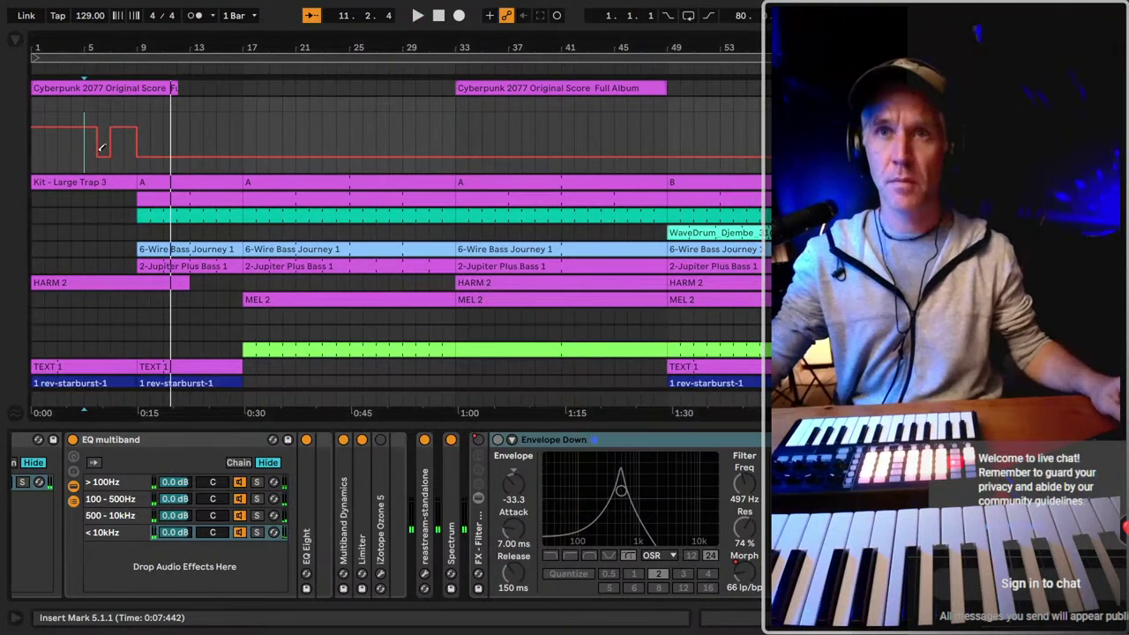
key("space")
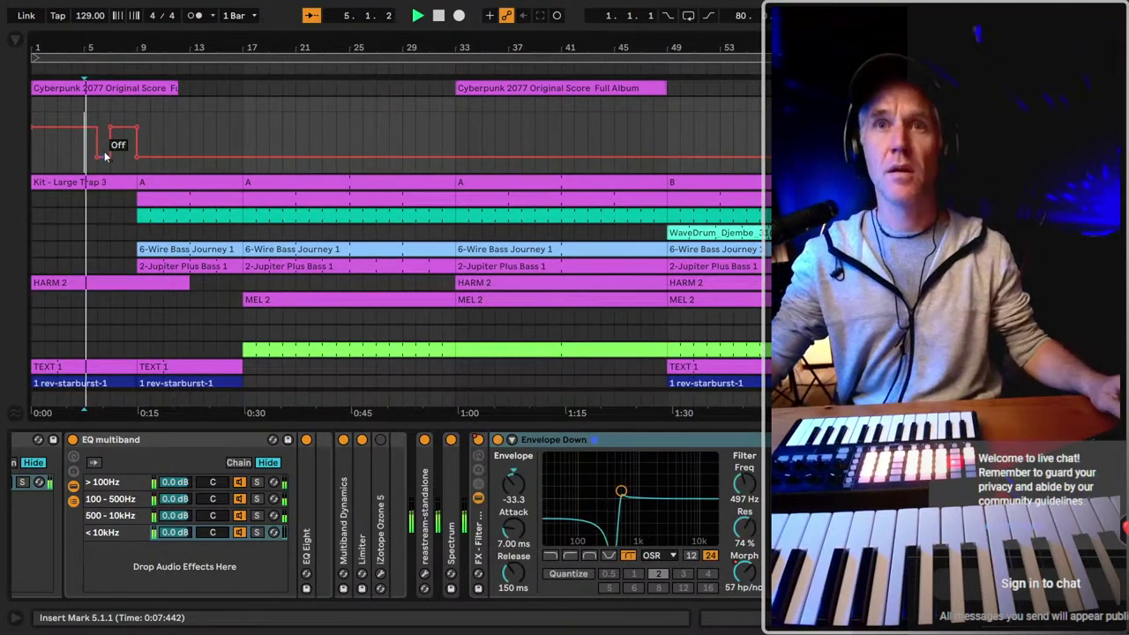
key("plus")
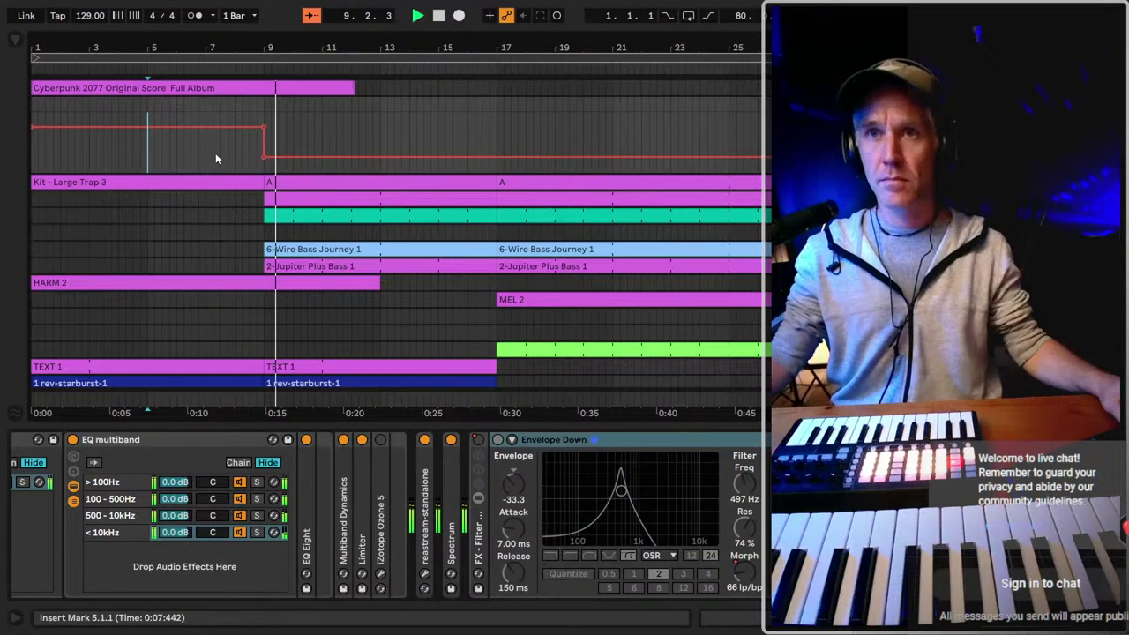
Play briefly from 11.3.1, return to the song start and play the arrangement from 1.1.1.
scroll(417, 340, "down", 2)
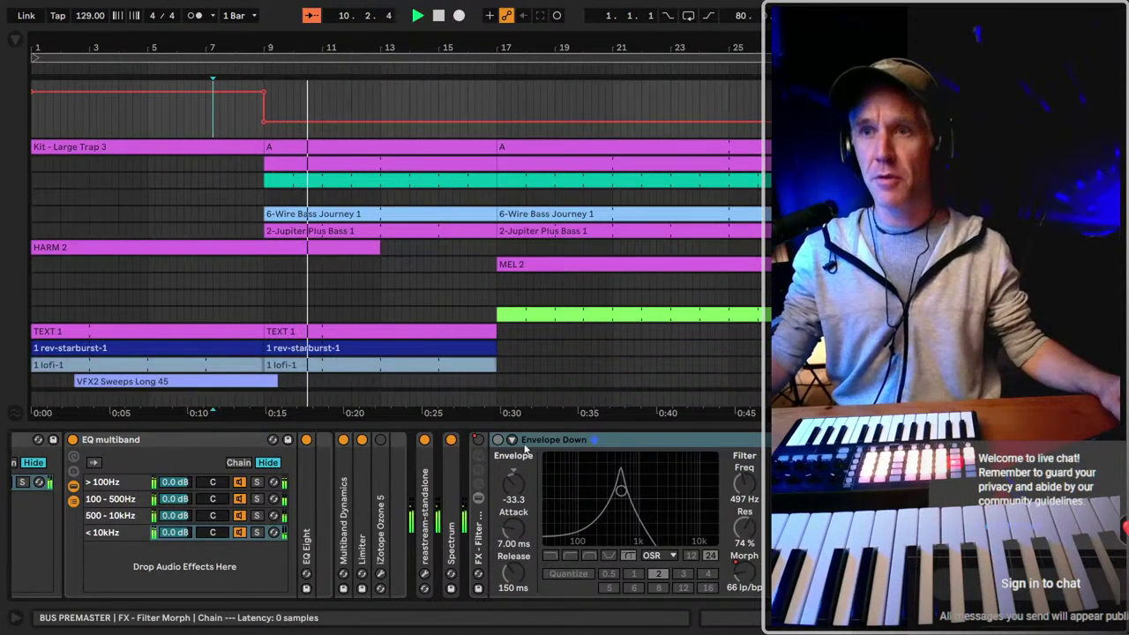
left_click(336, 103)
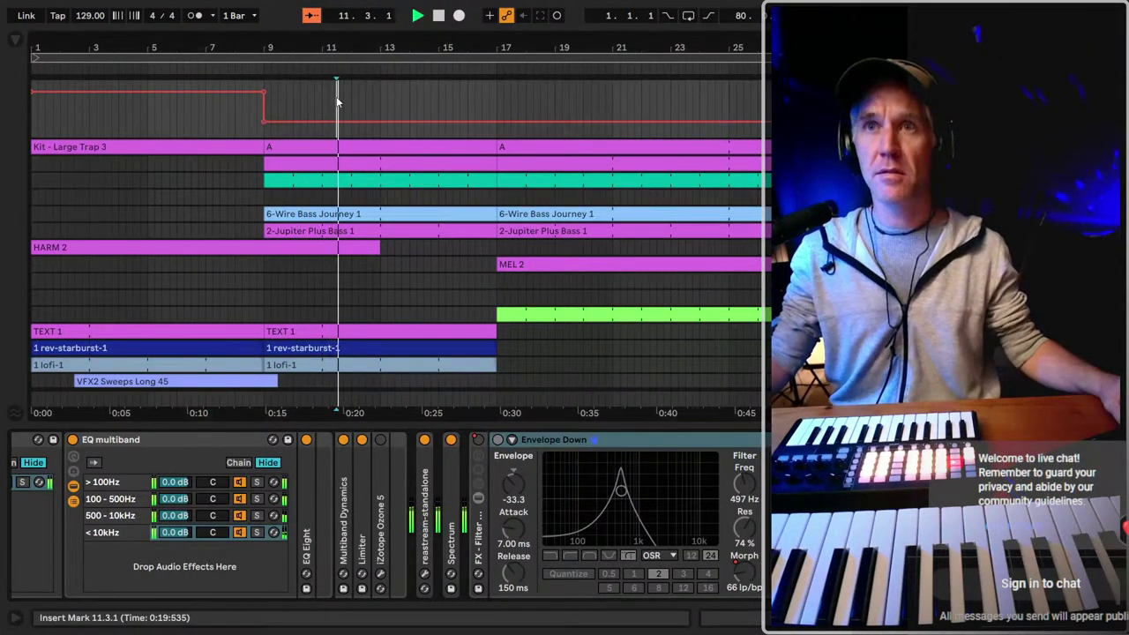
key("space")
key("space")
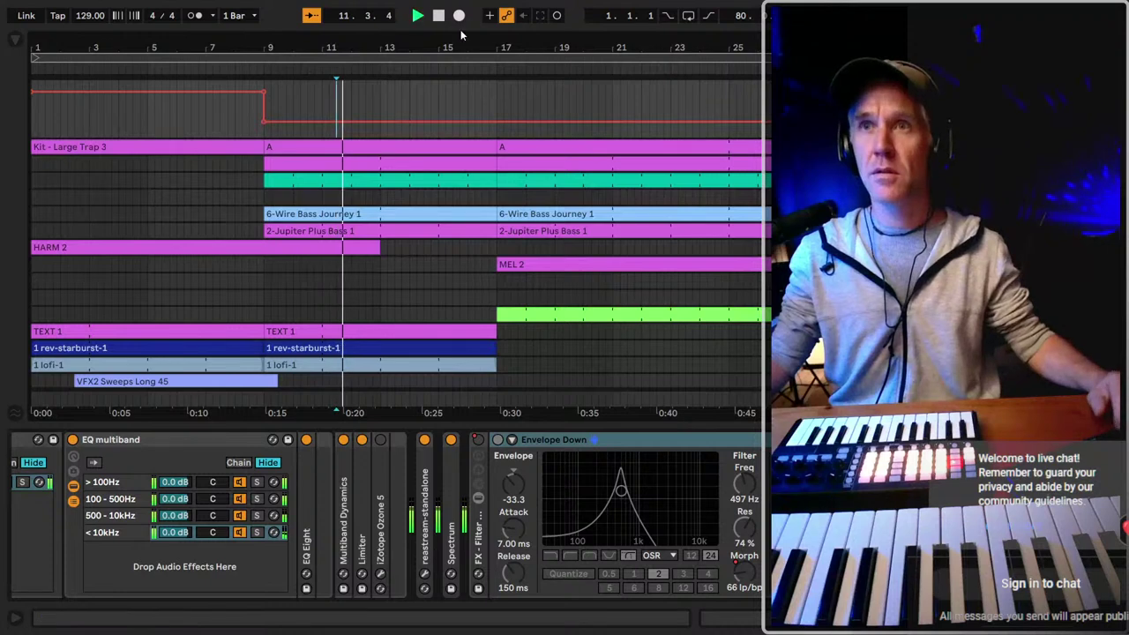
double_click(439, 17)
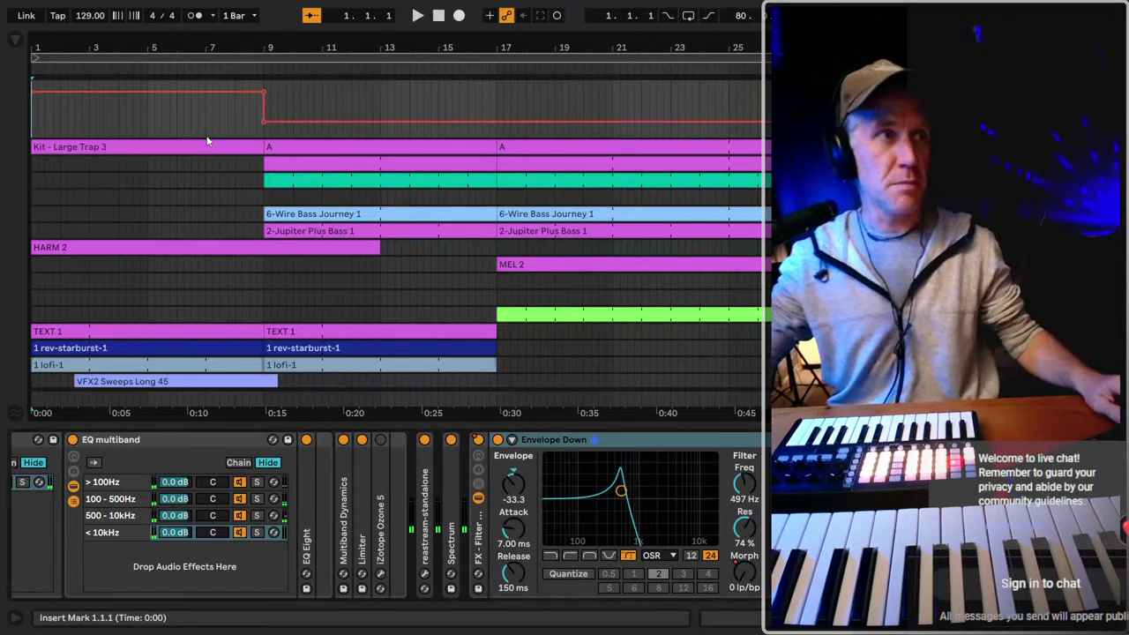
key("space")
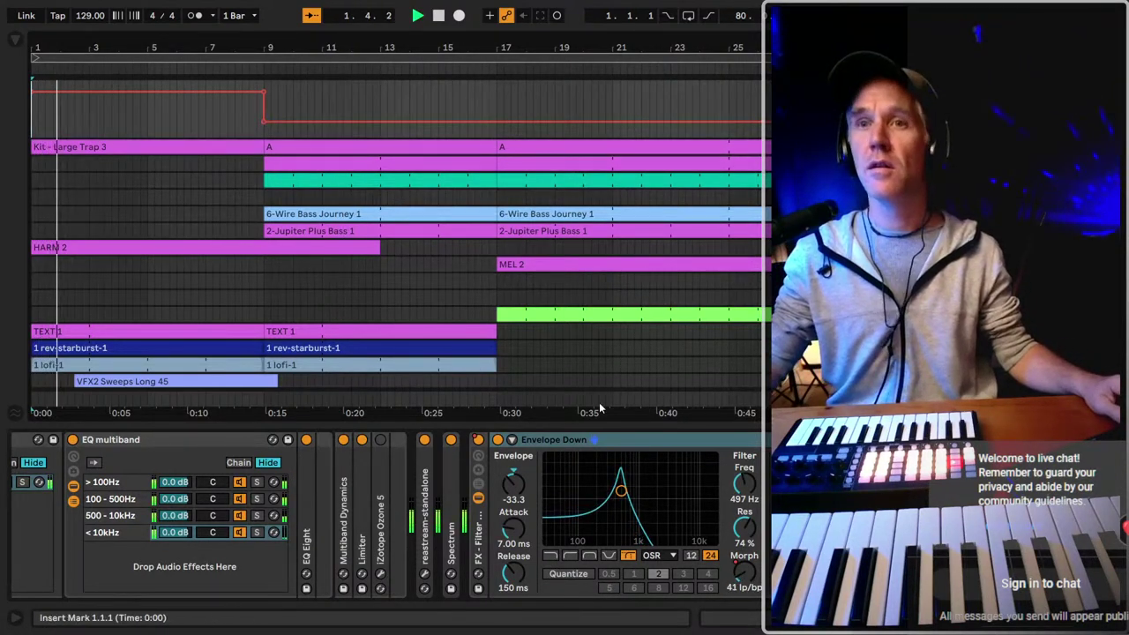
Lower the VFX2 sweep track's Utility gain to -31.7 dB while the arrangement plays.
scroll(441, 402, "down", 2)
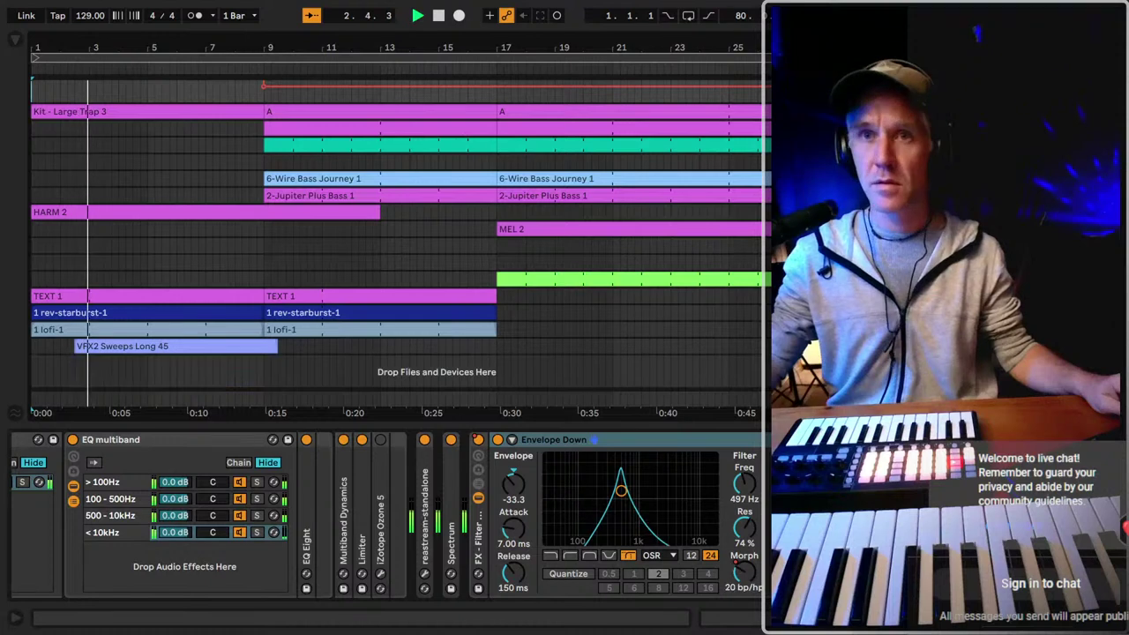
scroll(402, 361, "up", 3)
scroll(275, 323, "down", 3)
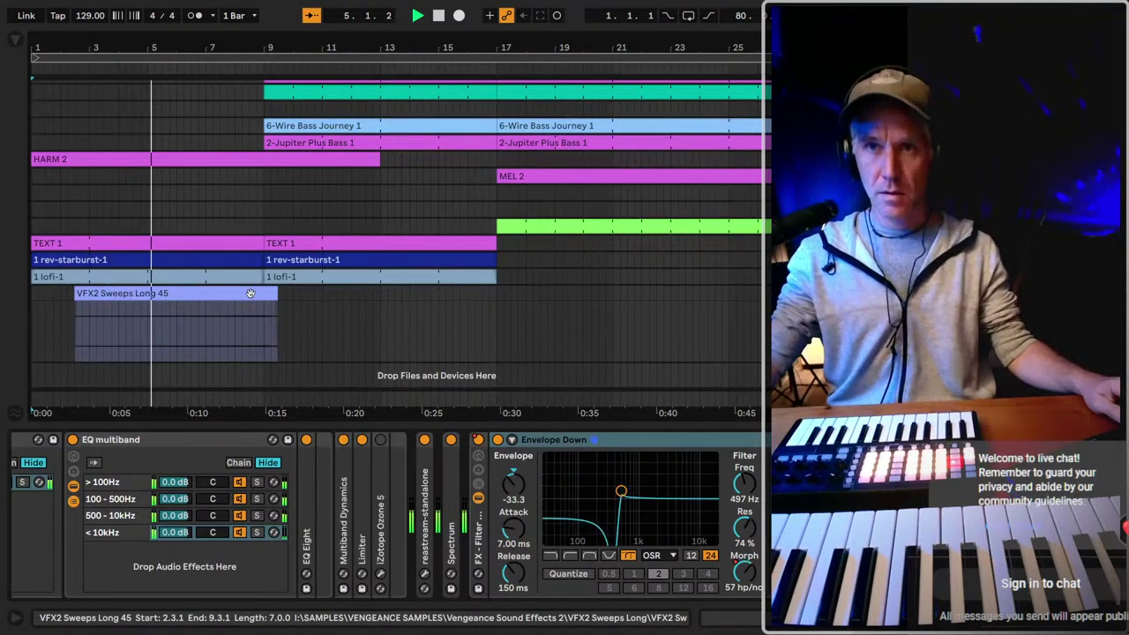
left_click(250, 293)
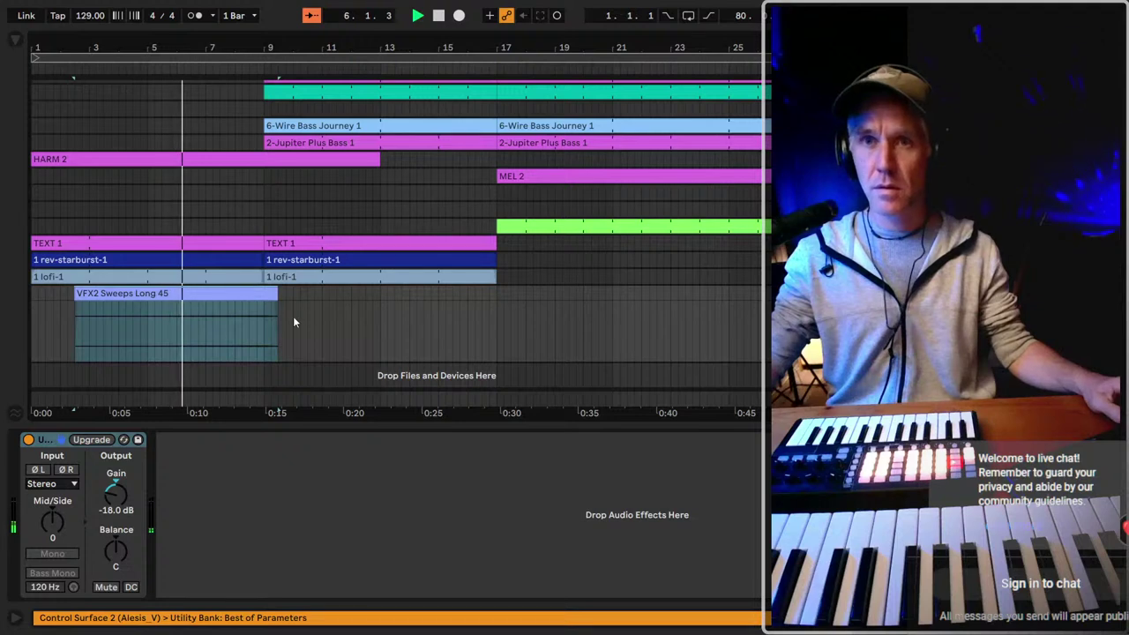
left_click_drag(113, 498, 113, 529)
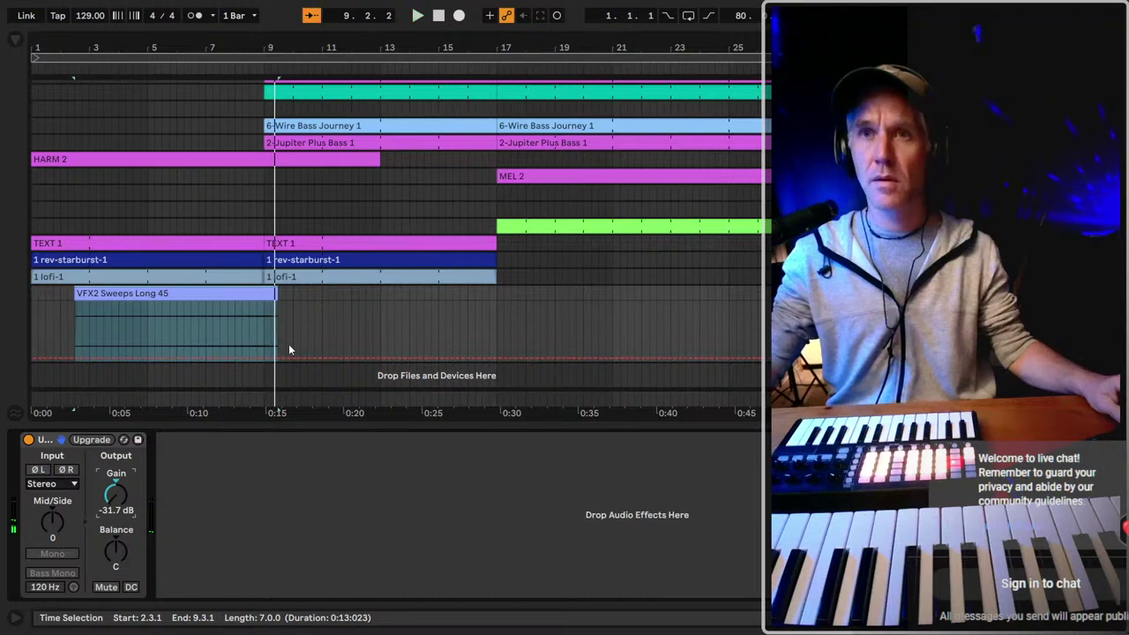
Bypass the premaster's FX - Filter Morph rack and play through the transition into bar 9.
scroll(289, 350, "up", 3)
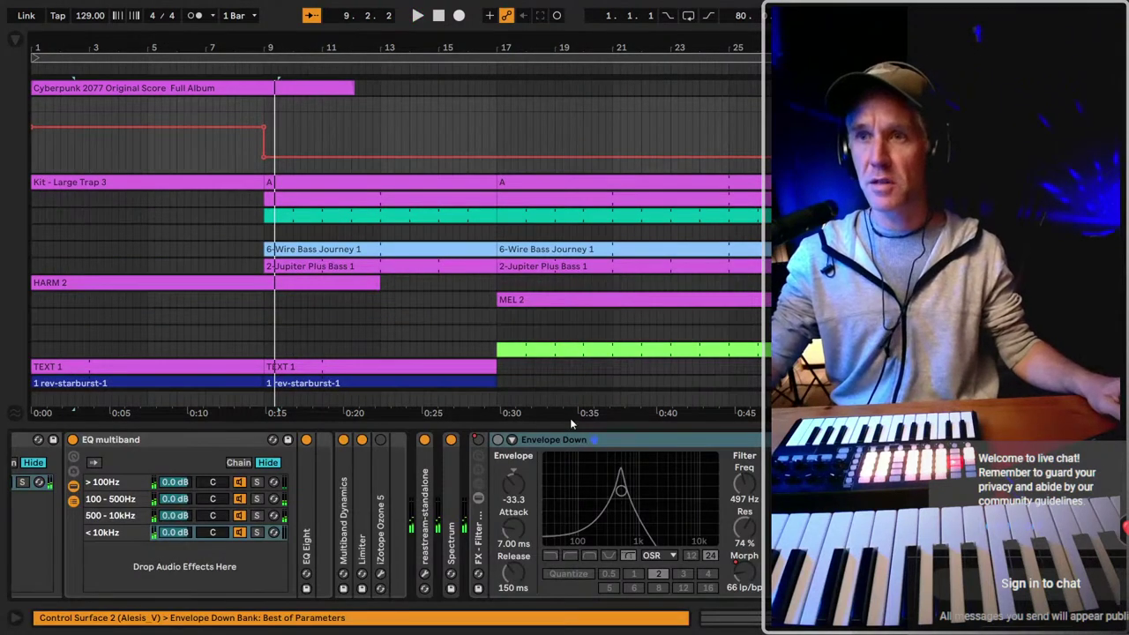
left_click(477, 441)
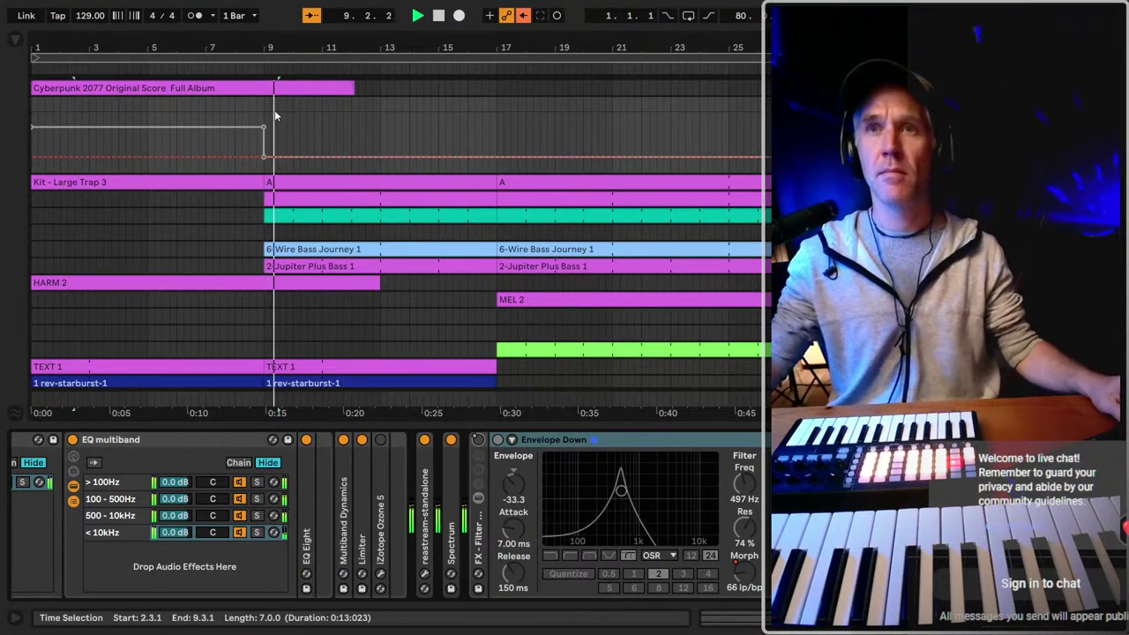
scroll(264, 133, "down", 1)
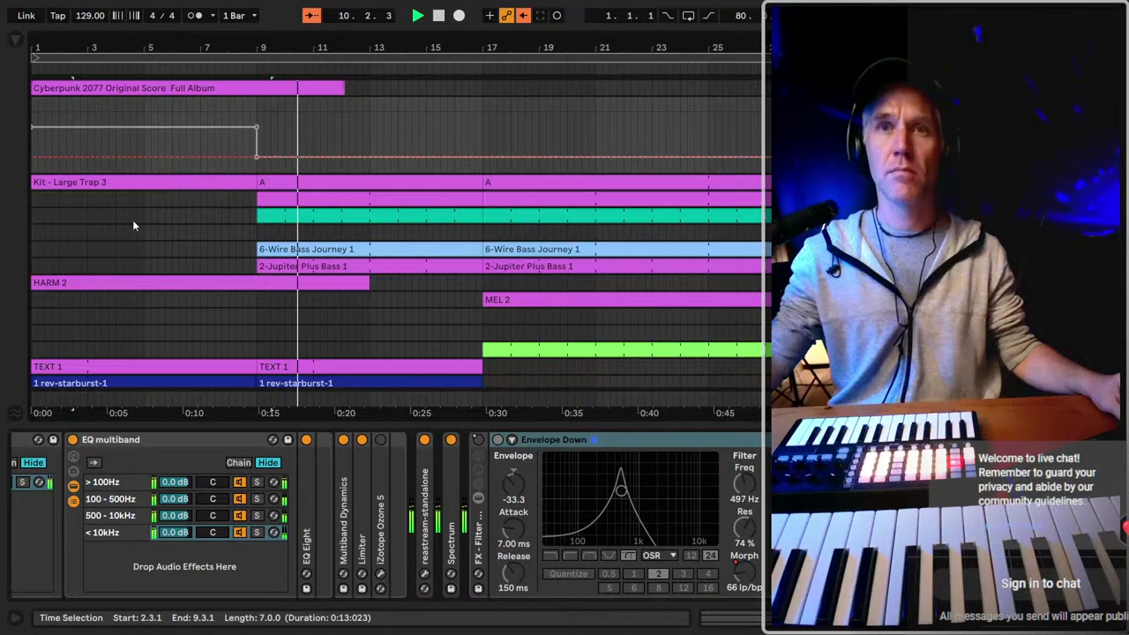
Set the Envelope Down filter frequency to 11.1 kHz and replay the transition with the FX - Filter Morph rack on.
key("space")
key("space")
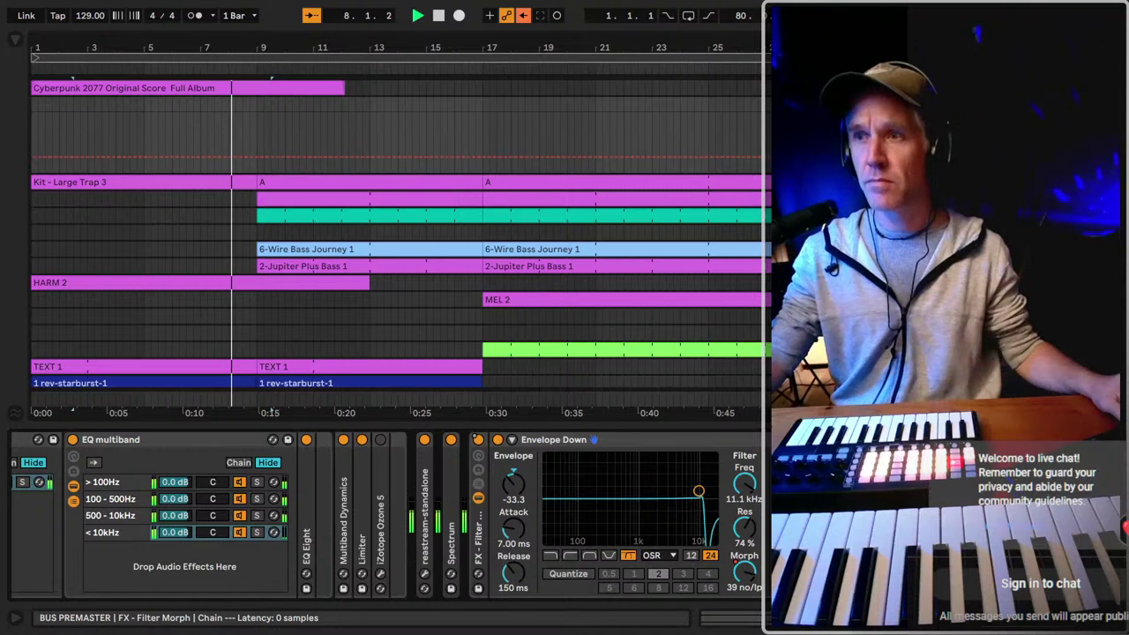
scroll(388, 520, "right", 3)
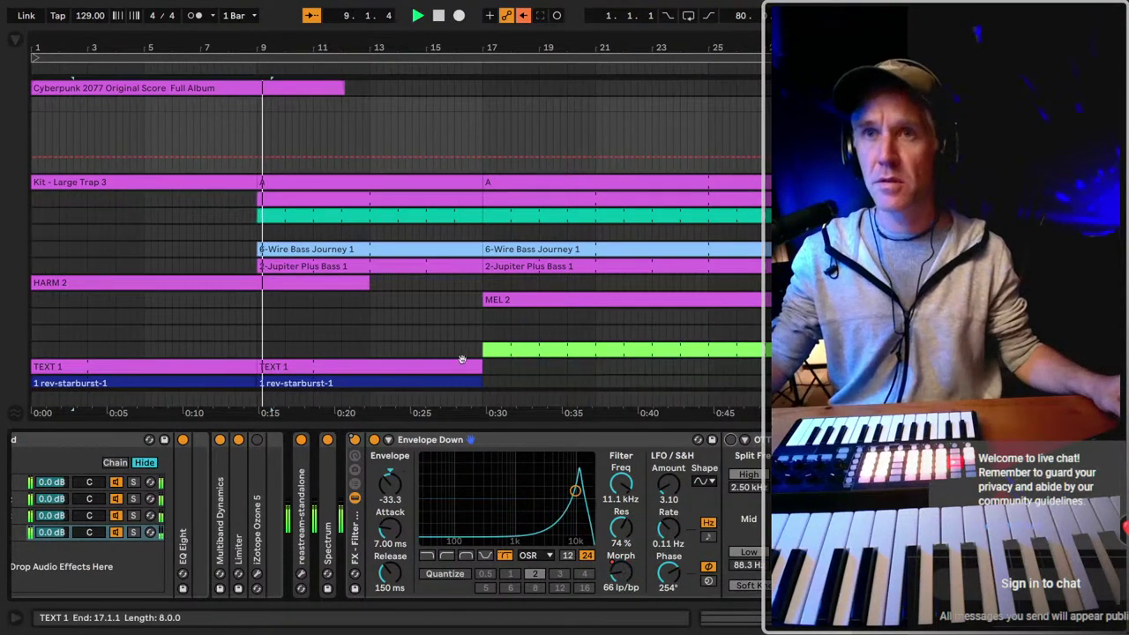
scroll(322, 520, "left", 7)
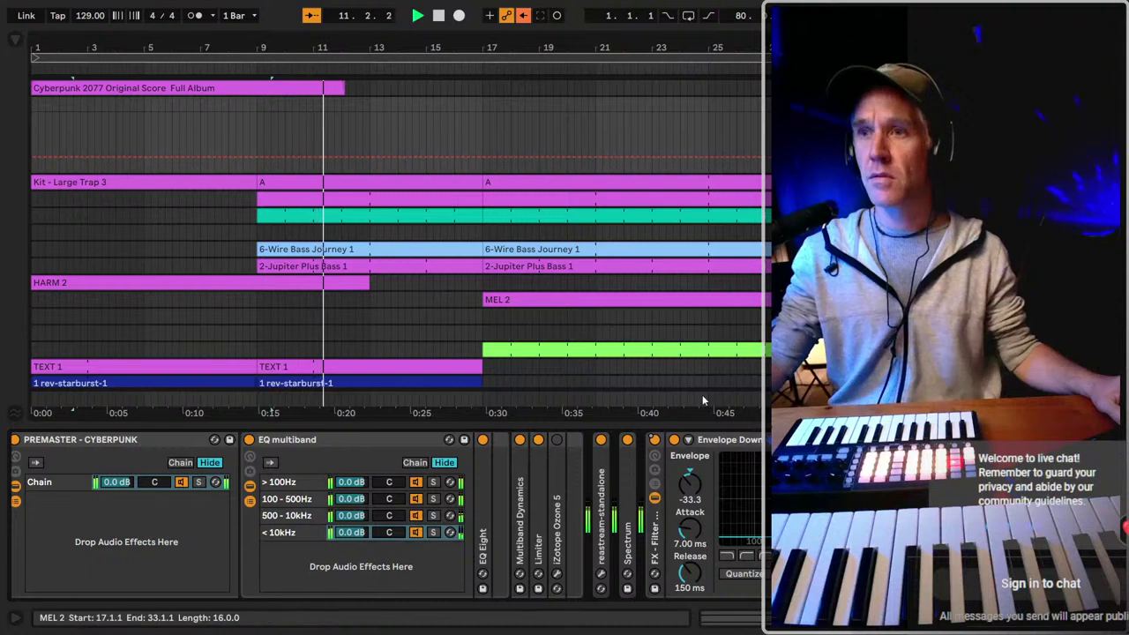
Toggle the FX - Filter Morph rack, re-enable its overridden automation and replay from the selected sweep range.
left_click(656, 440)
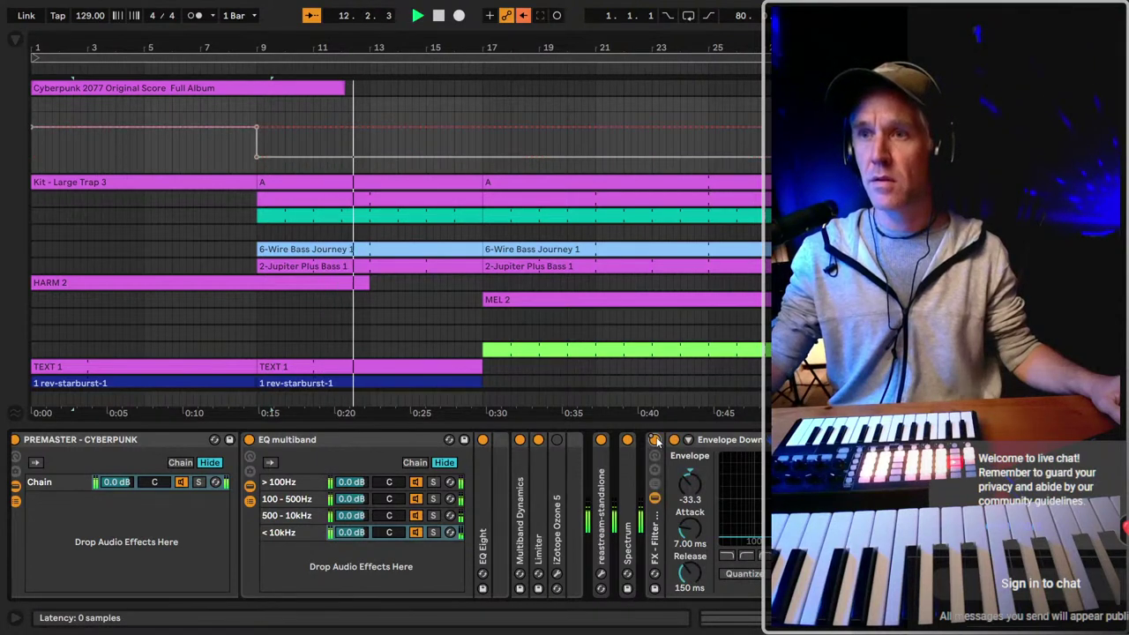
left_click(524, 18)
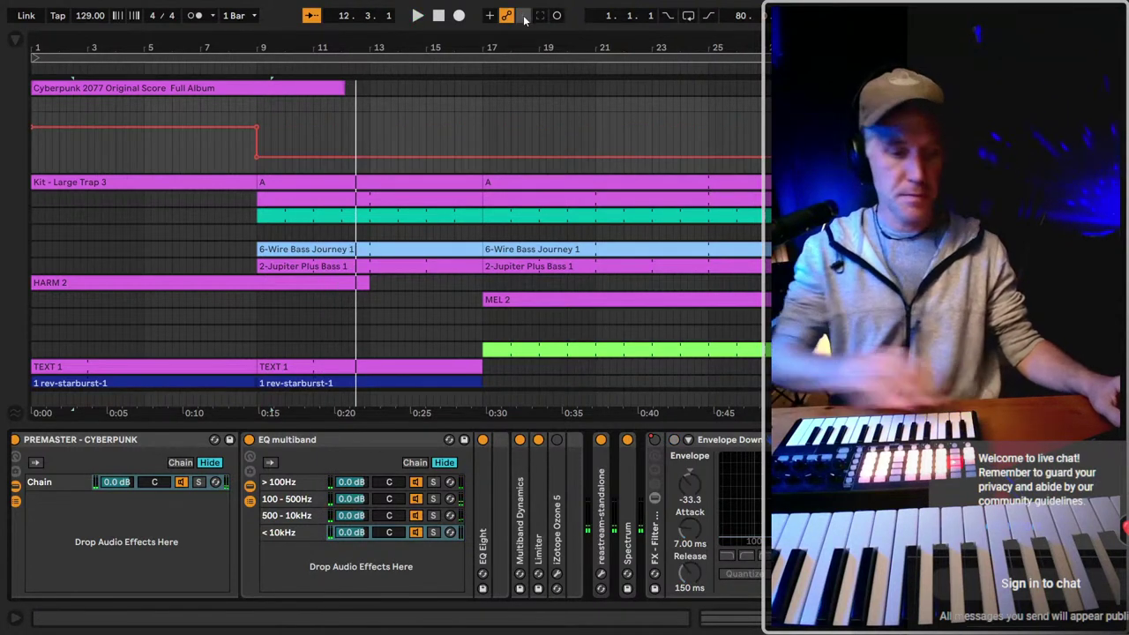
key("space")
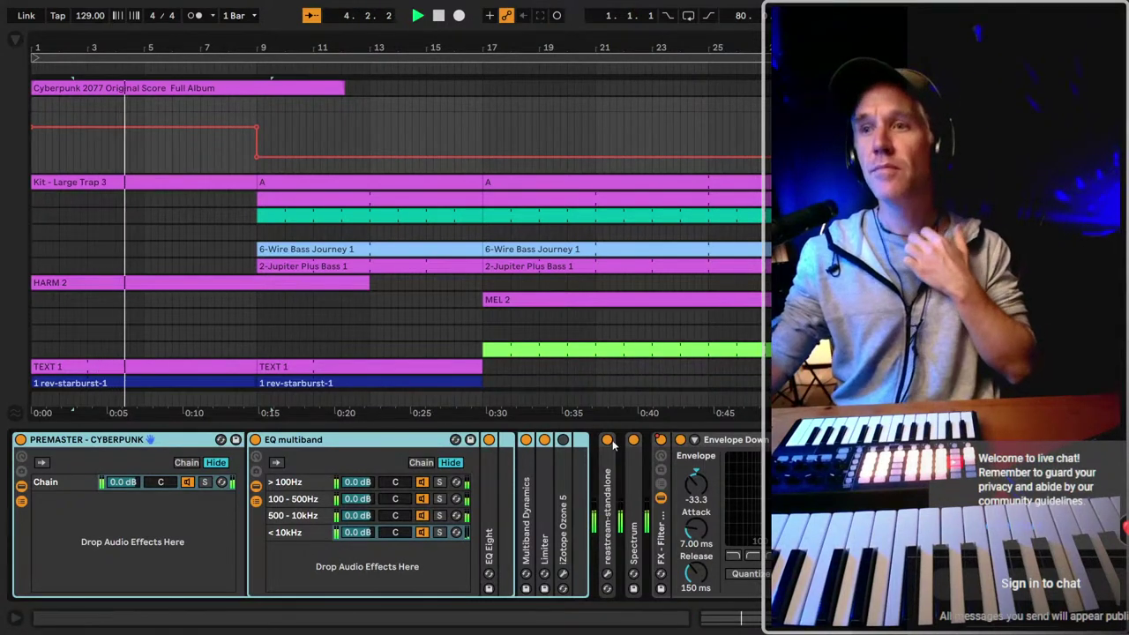
Bypass the FX - Filter Morph rack, show its on/off automation around bar 9 and re-enable the overridden automation.
left_click(661, 440)
right_click(662, 441)
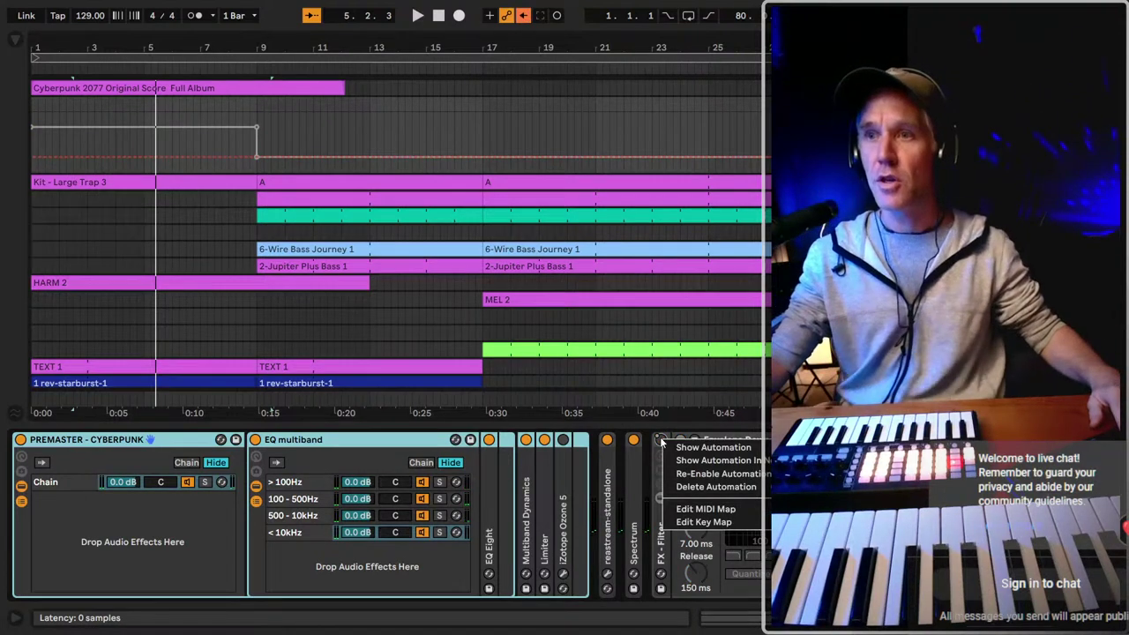
left_click(712, 447)
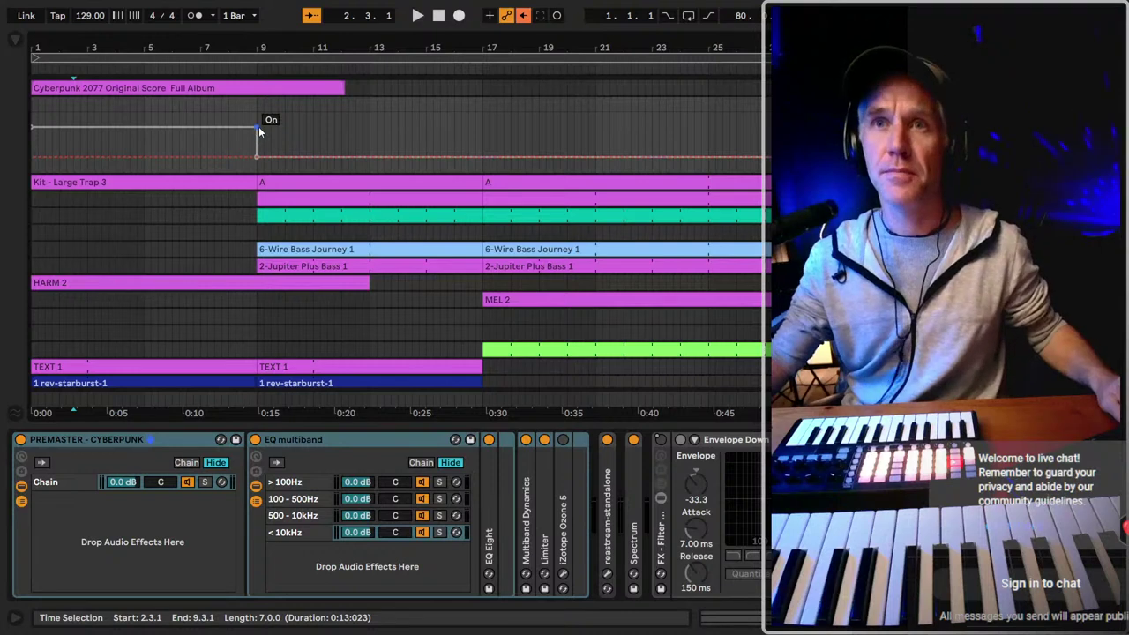
left_click(524, 16)
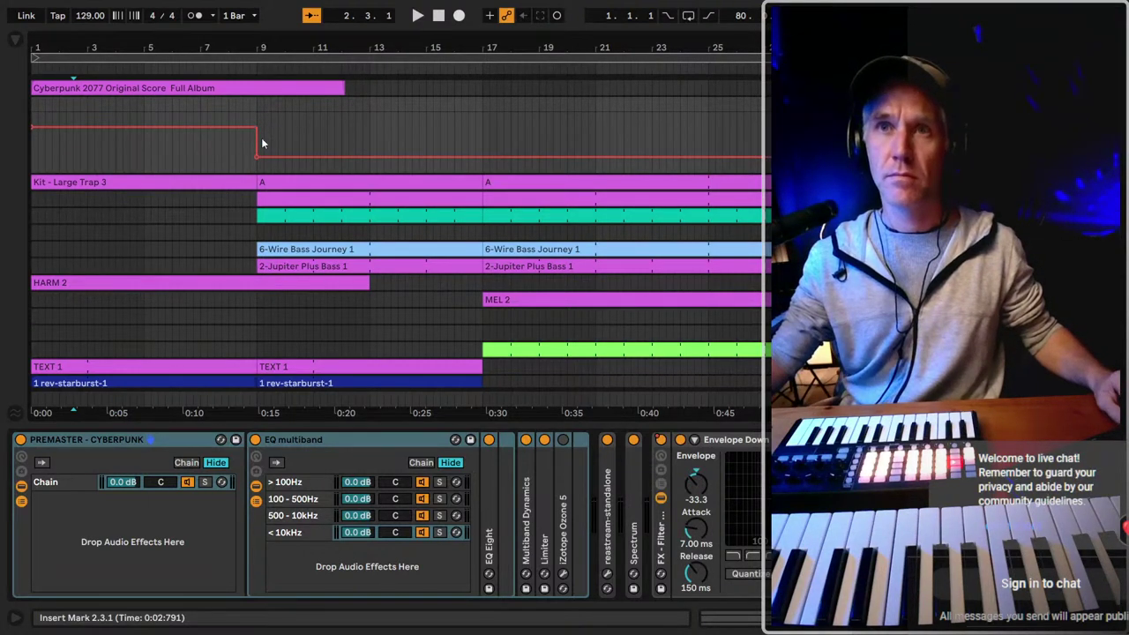
Flatten the FX - Filter Morph rack's on/off automation to off across the arrangement and play it, returning to the start.
left_click(257, 156)
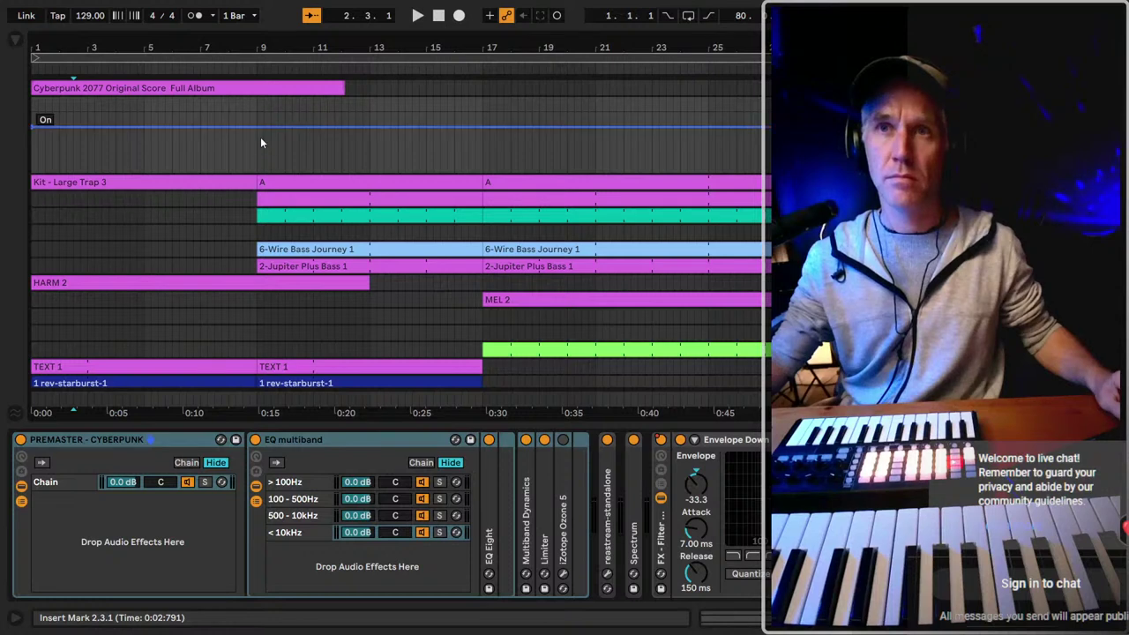
left_click_drag(260, 143, 252, 161)
key("space")
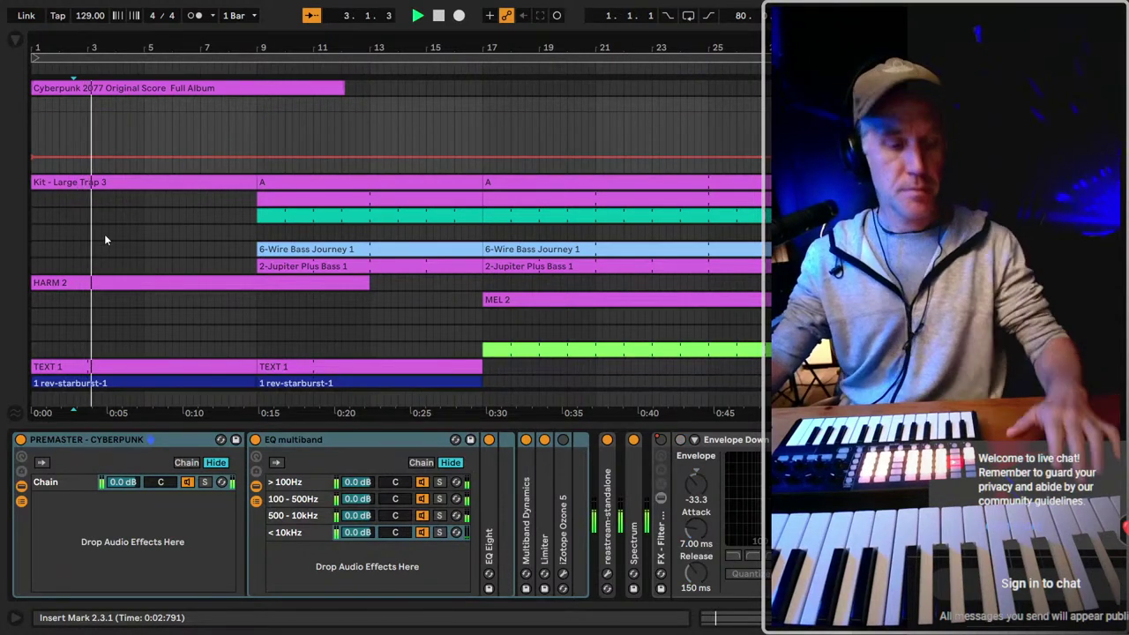
key("Home")
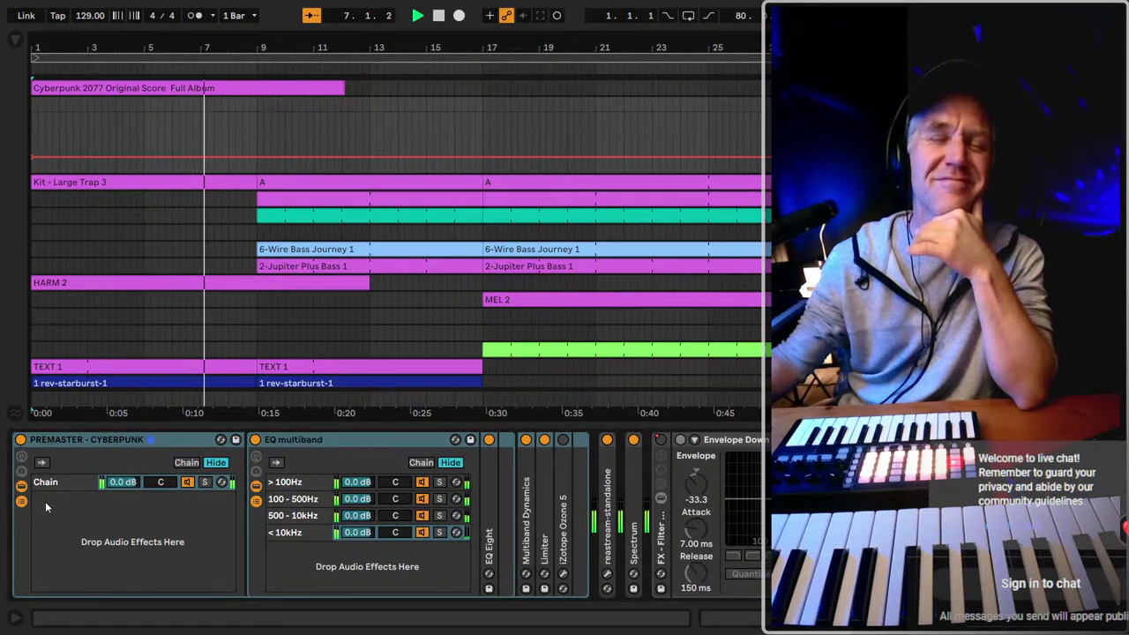
Turn the FX - Filter Morph rack on, deactivate its Envelope Down filter and replay the arrangement from the start.
left_click(737, 441)
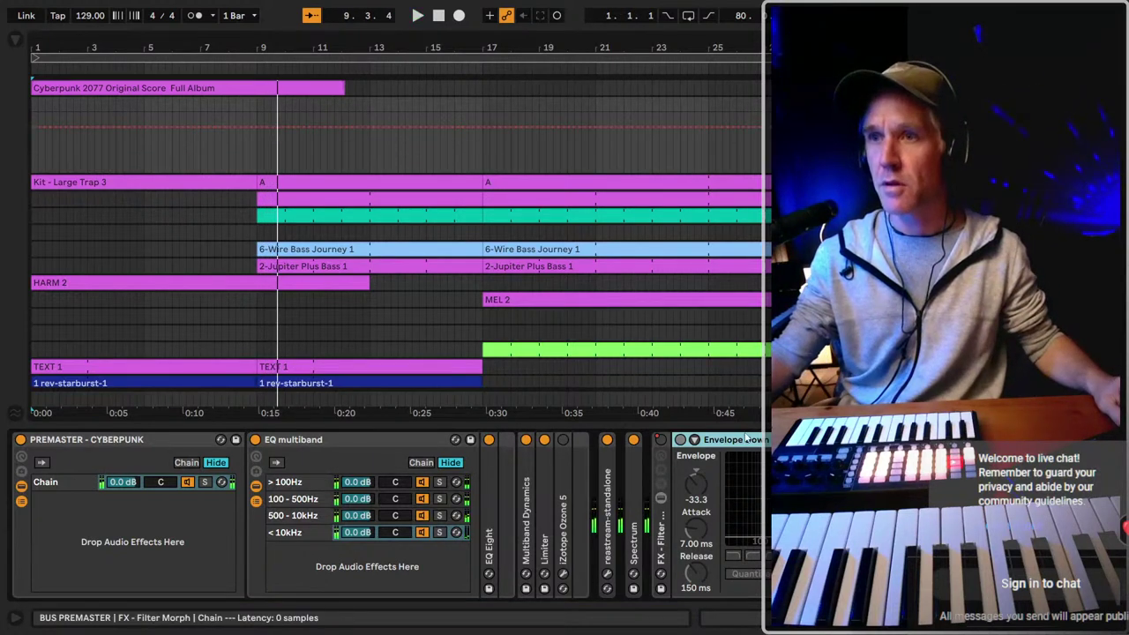
left_click(680, 440)
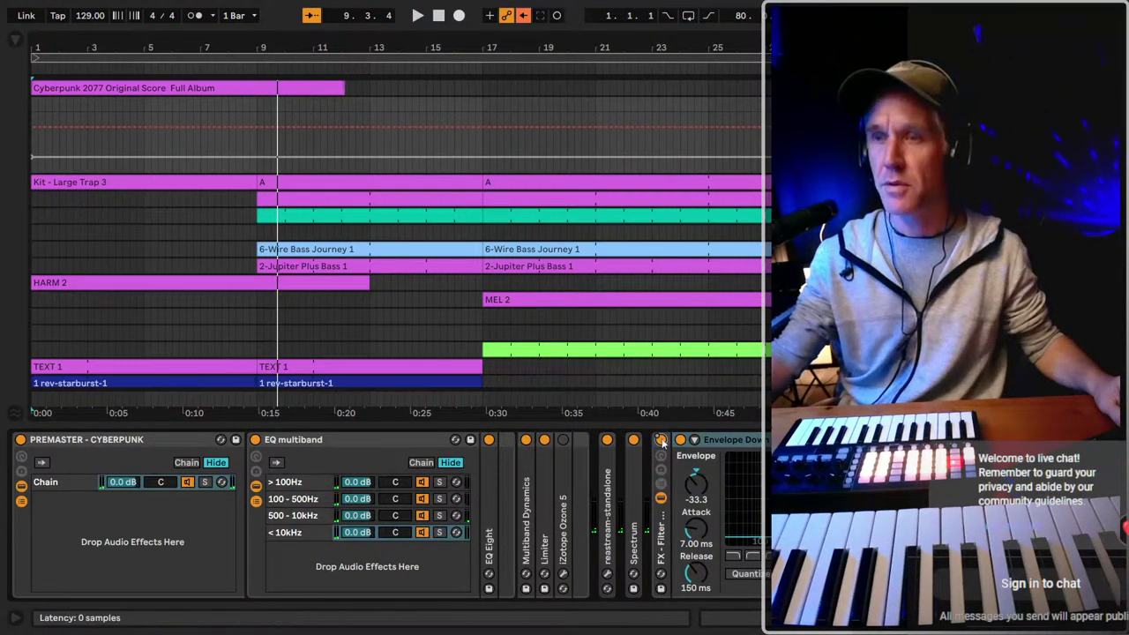
left_click(681, 440)
key("space")
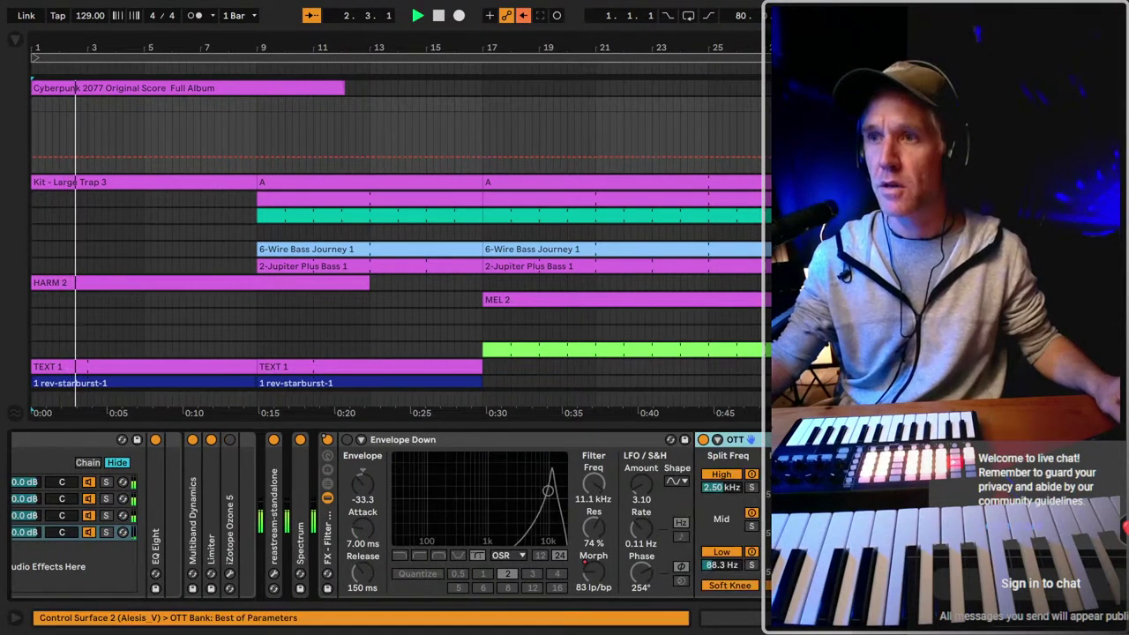
key("space")
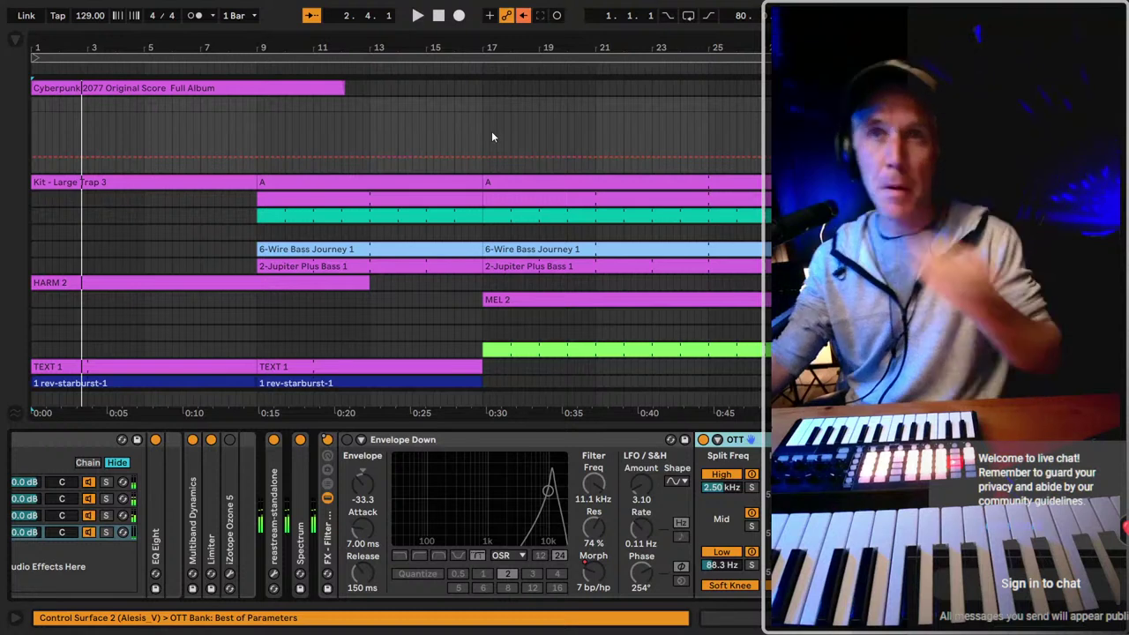
key("space")
left_click(403, 440)
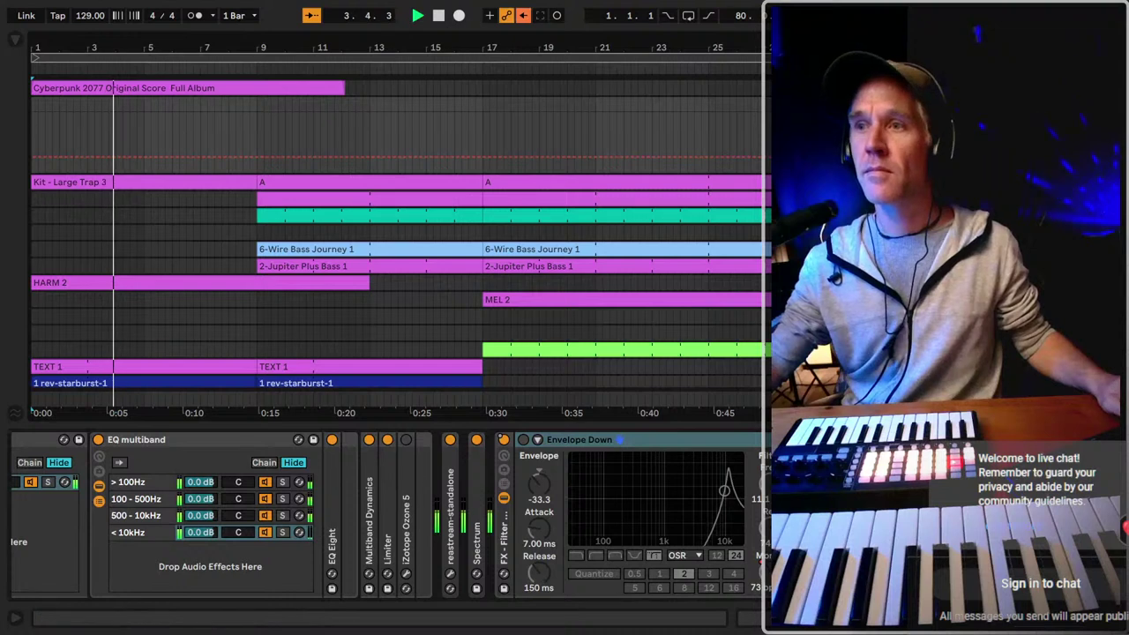
Search all browser content for "digital", browse the results and narrow the browser to give the arrangement more room.
scroll(402, 244, "down", 2)
key("ctrl+f")
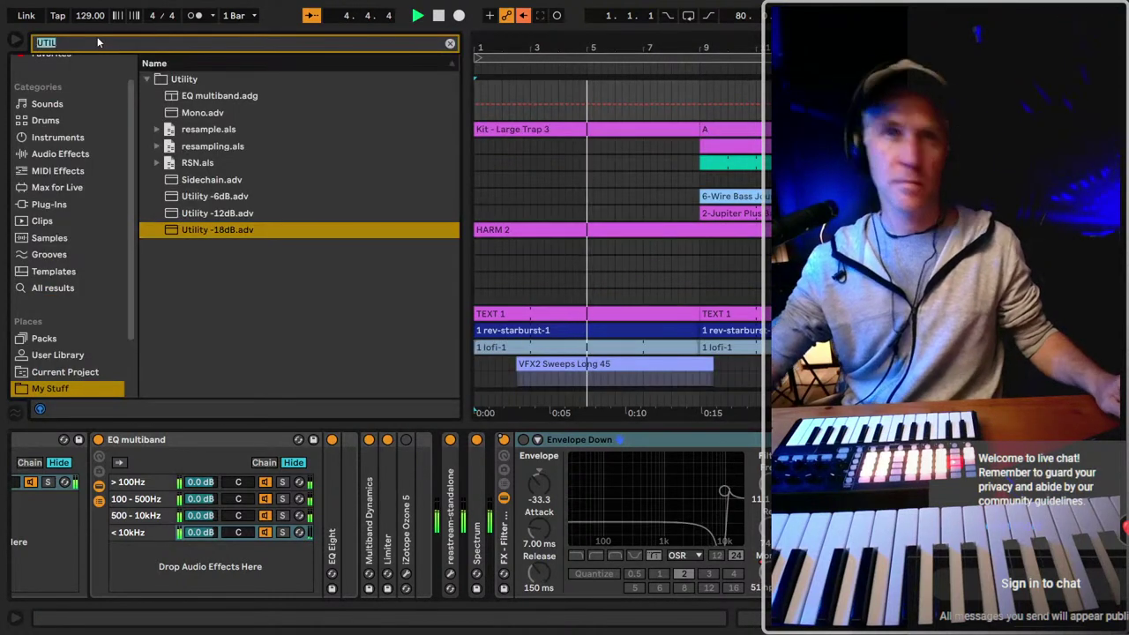
type("digital")
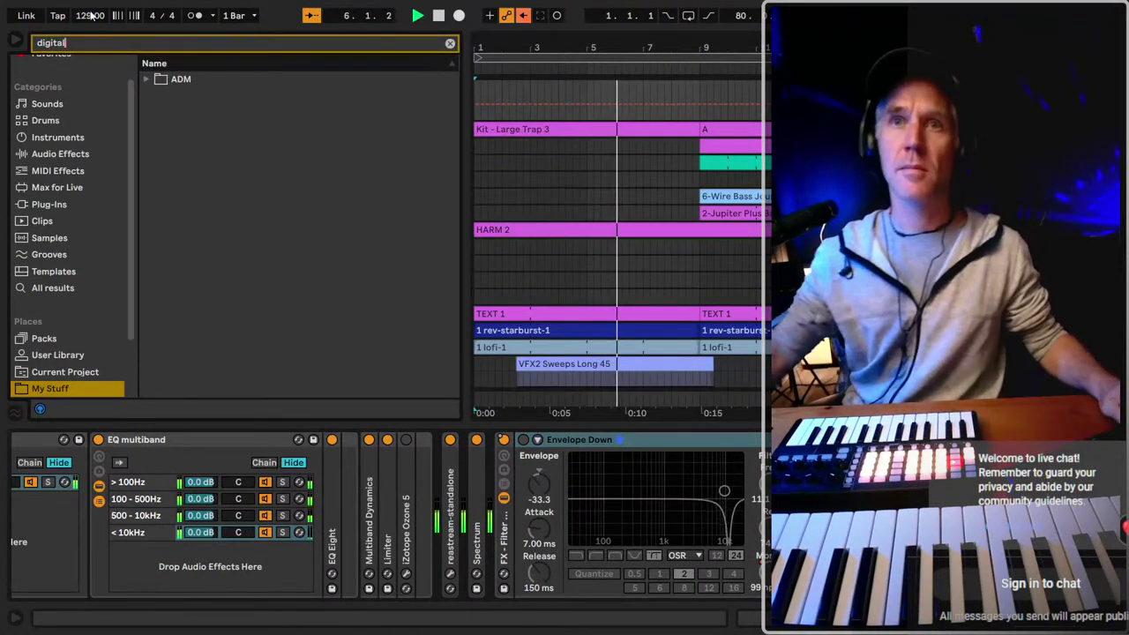
left_click(20, 288)
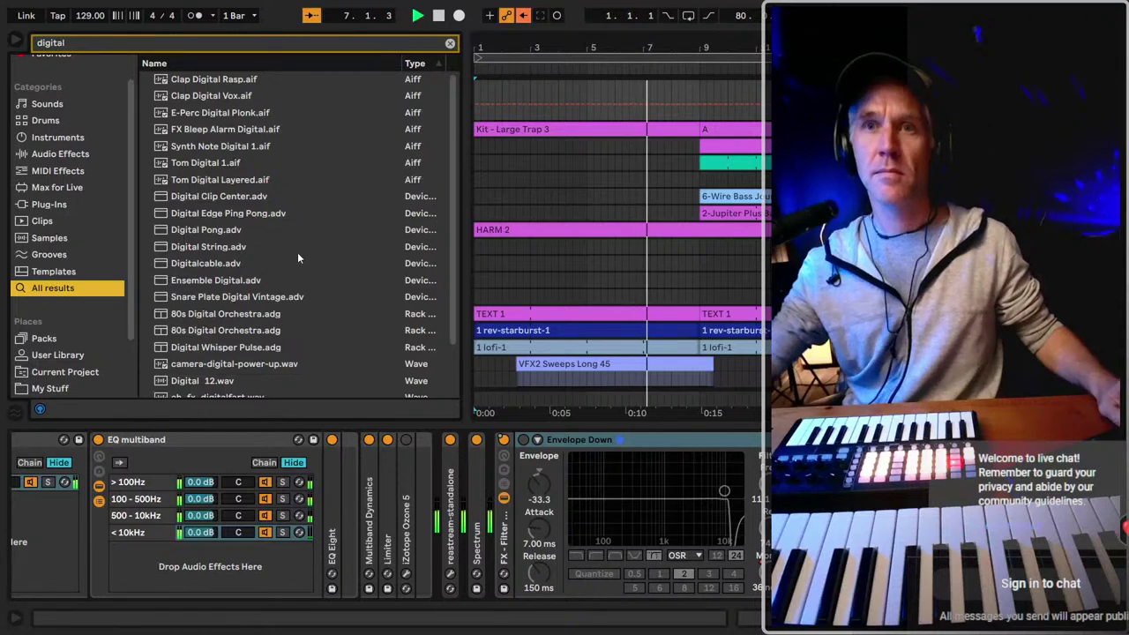
left_click(296, 315)
scroll(293, 319, "down", 3)
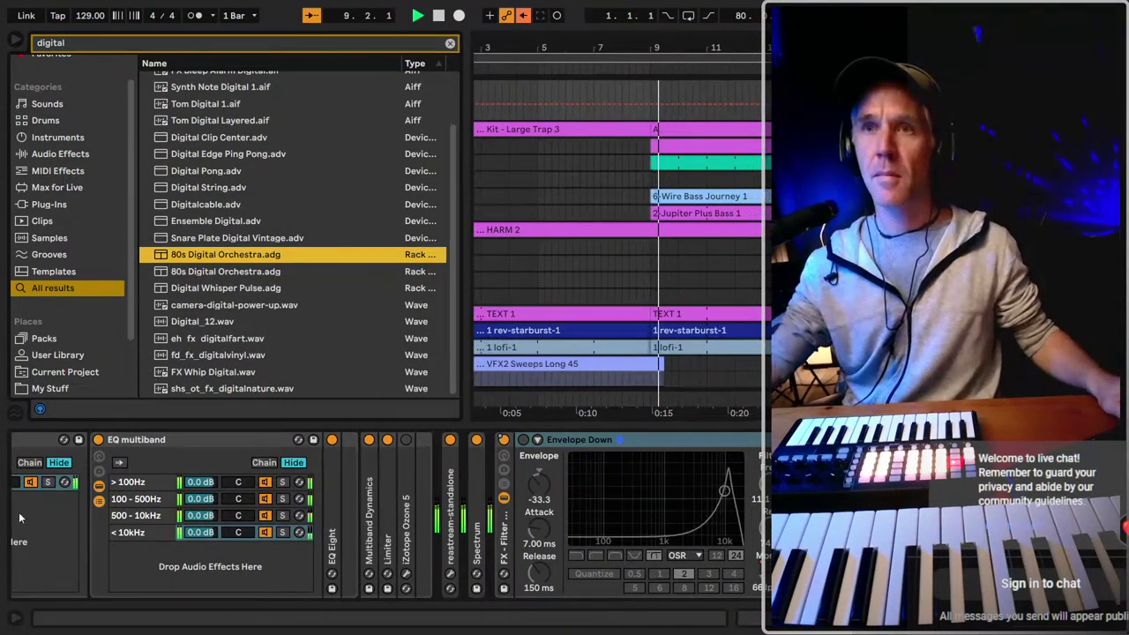
left_click_drag(466, 262, 415, 262)
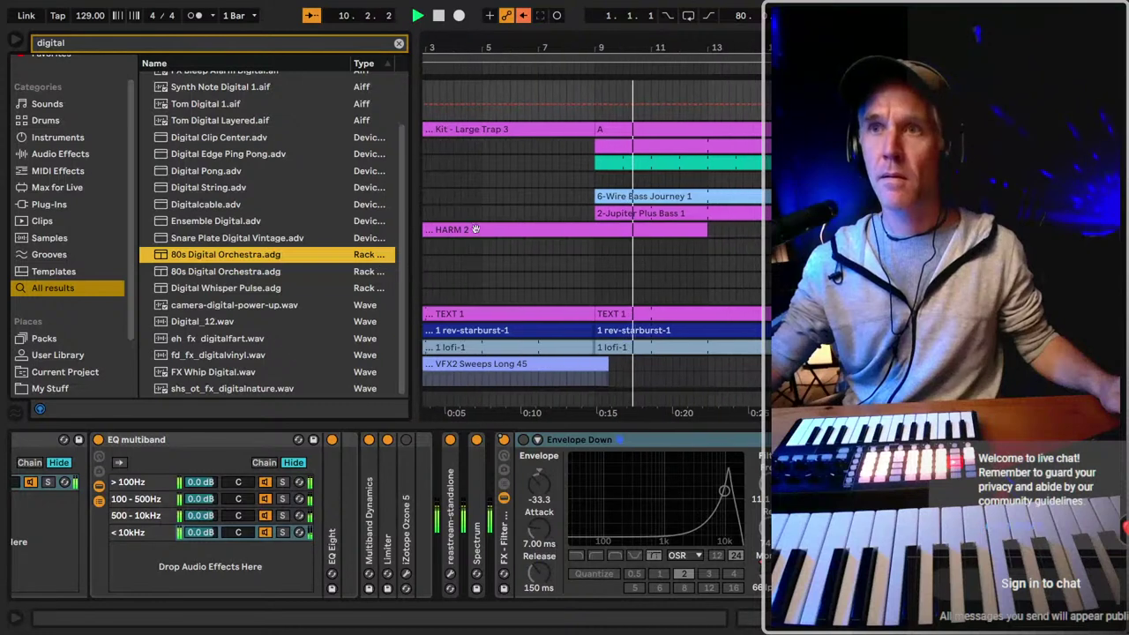
Audition from bar 7 and delete the content of bars 1 through 6 on the tracks below Kit - Large Trap.
key("space")
left_click(543, 152)
key("space")
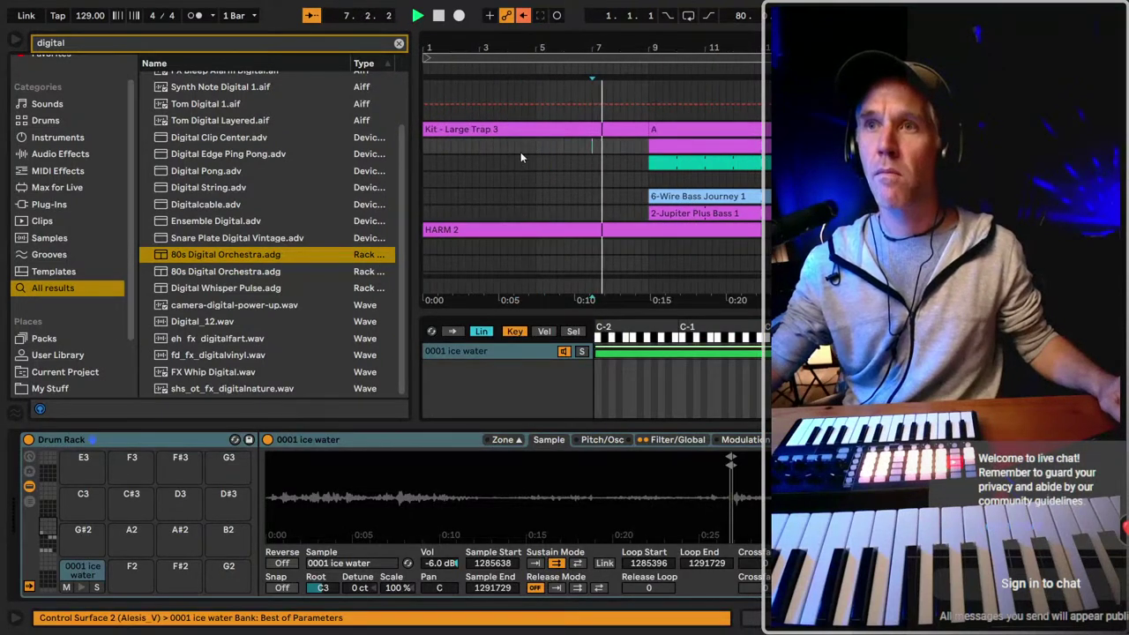
key("Up")
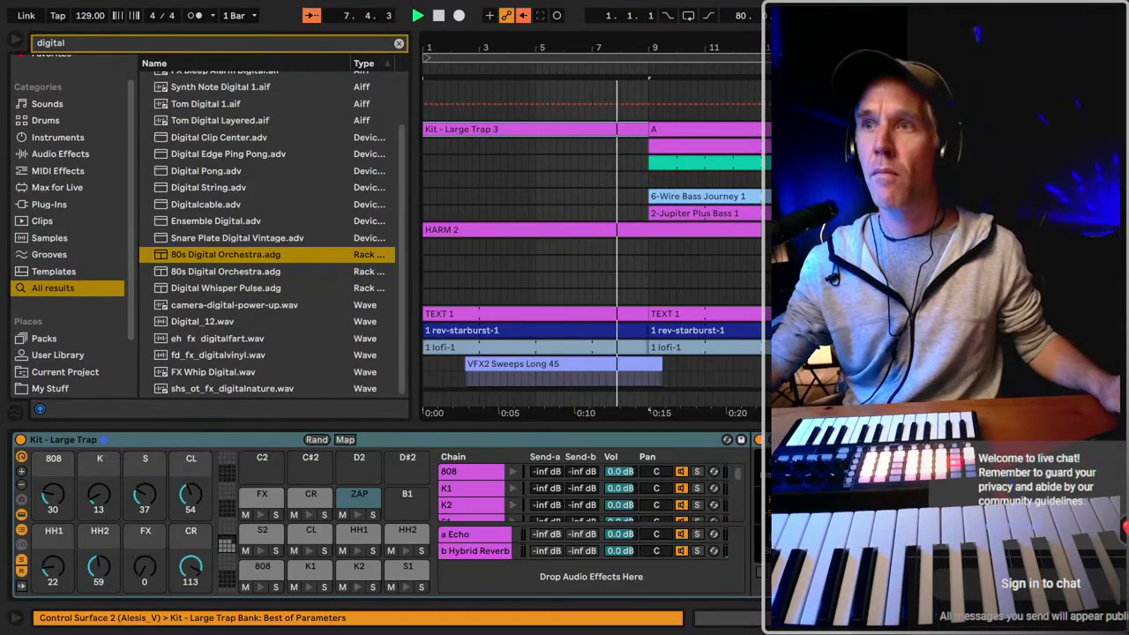
left_click(501, 367, "shift")
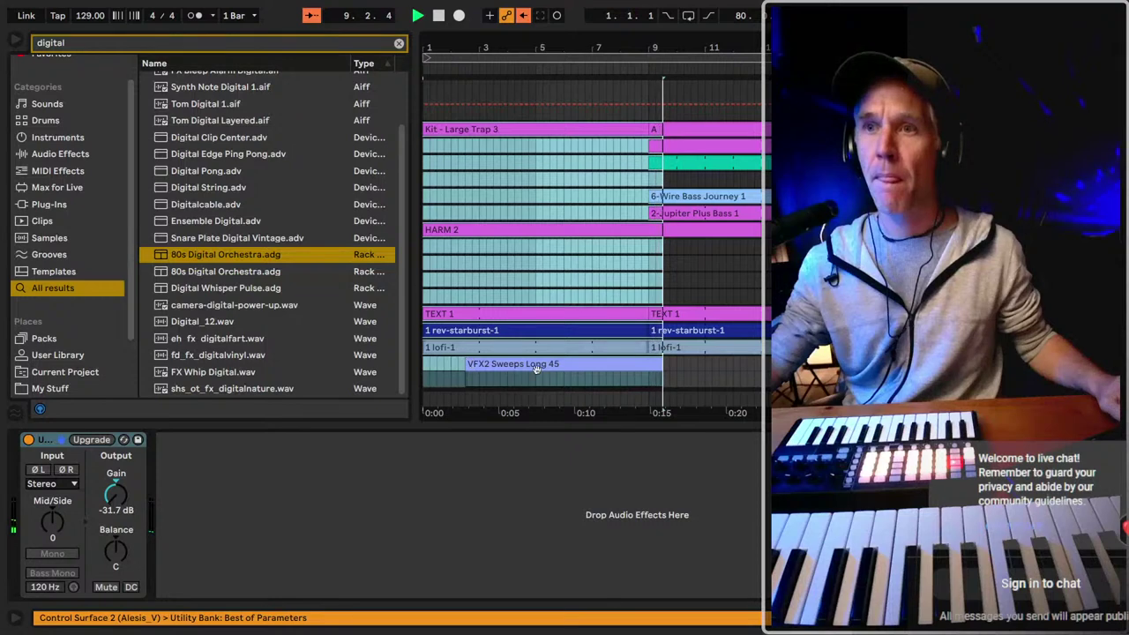
left_click_drag(593, 155, 347, 388)
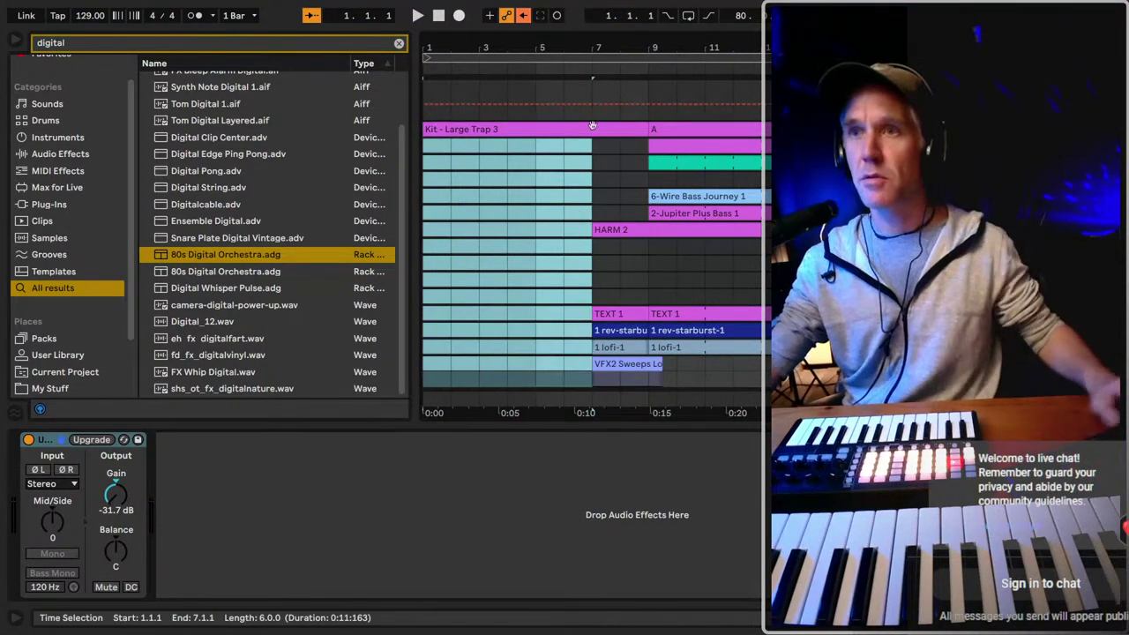
key("Delete")
Delete the Kit - Large Trap 3 portion before bar 7 and the stray empty clip at bar 7 on the track below.
left_click(595, 143)
left_click_drag(594, 143, 378, 120)
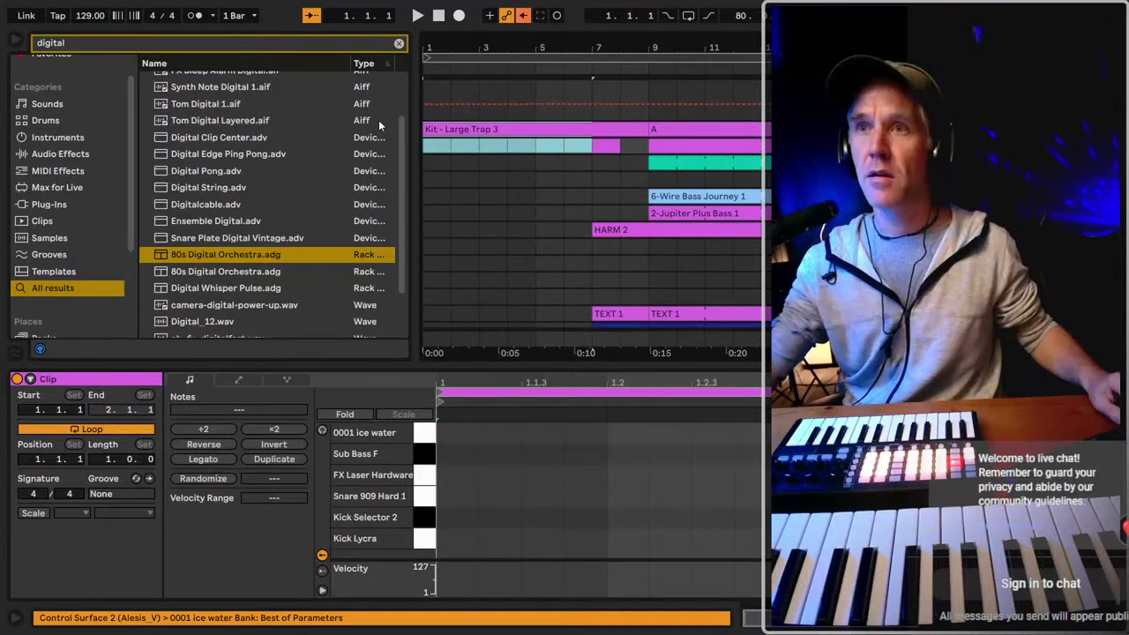
left_click(598, 166)
key("space")
left_click(607, 146)
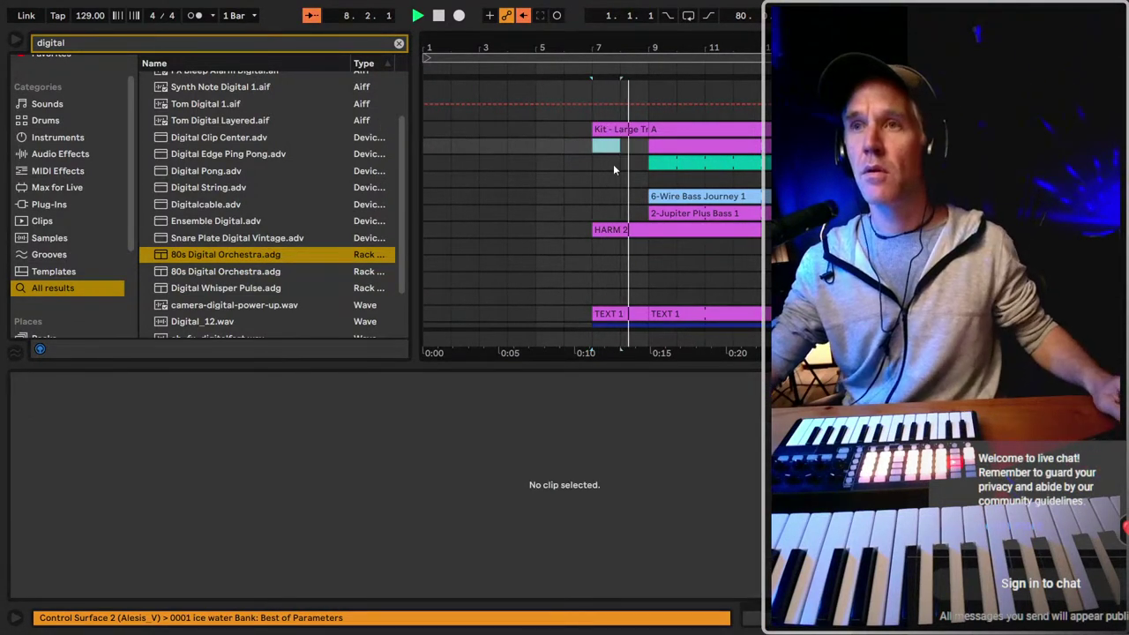
left_click(613, 130)
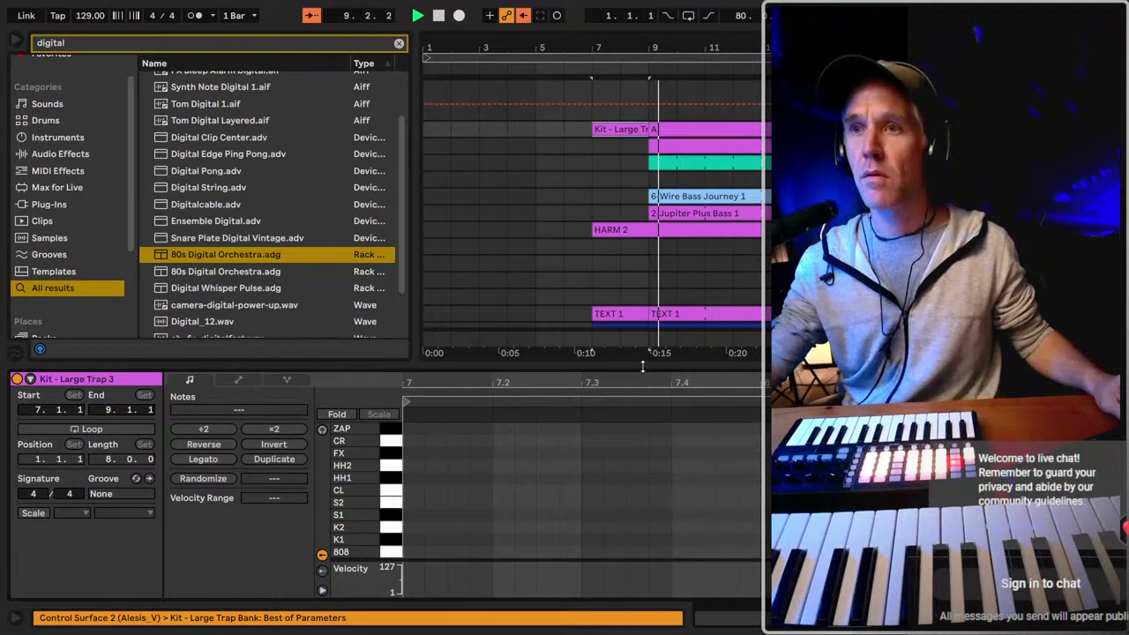
Play from bar 7 and show the notes of the HARM 2 clip.
left_click_drag(642, 366, 621, 385)
scroll(639, 129, "down", 3)
left_click(636, 159)
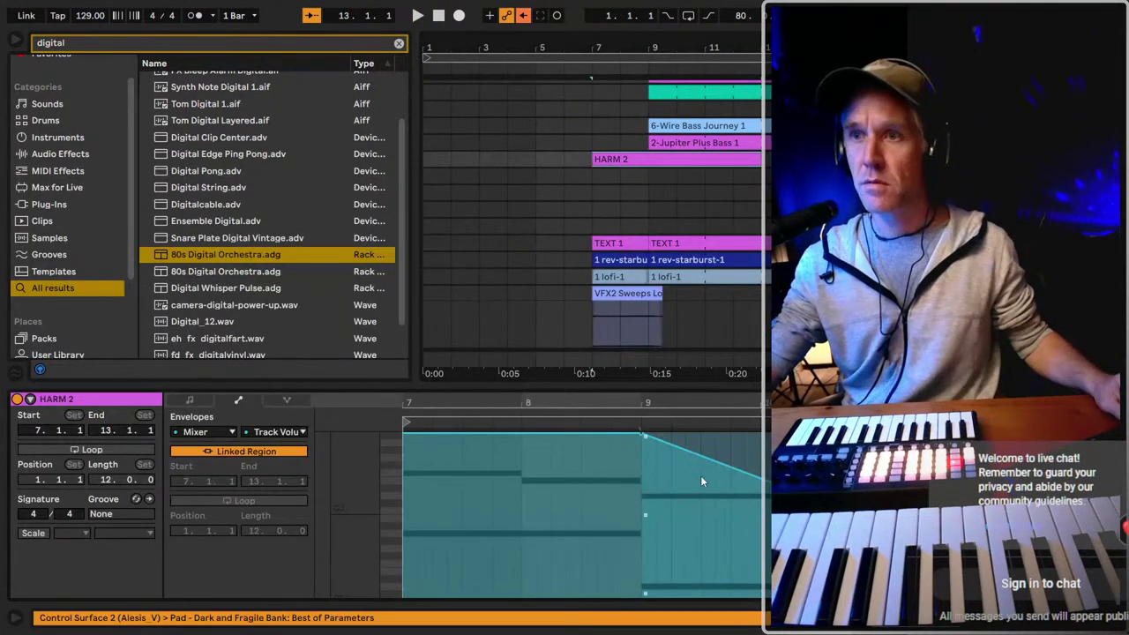
left_click(592, 191)
key("space")
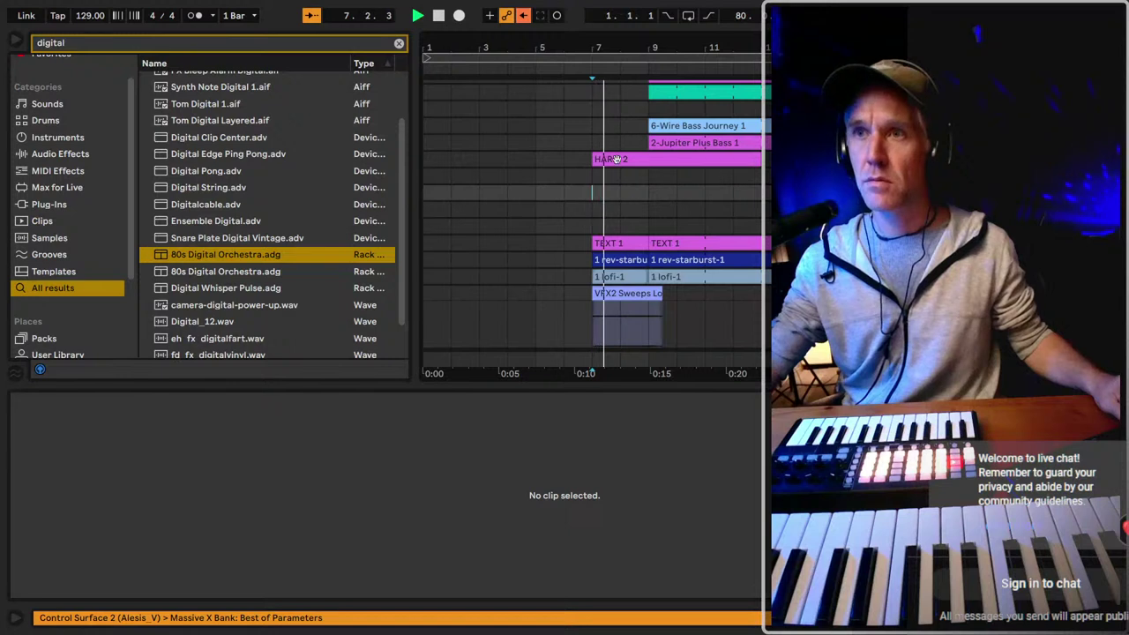
left_click(616, 159)
left_click(190, 401)
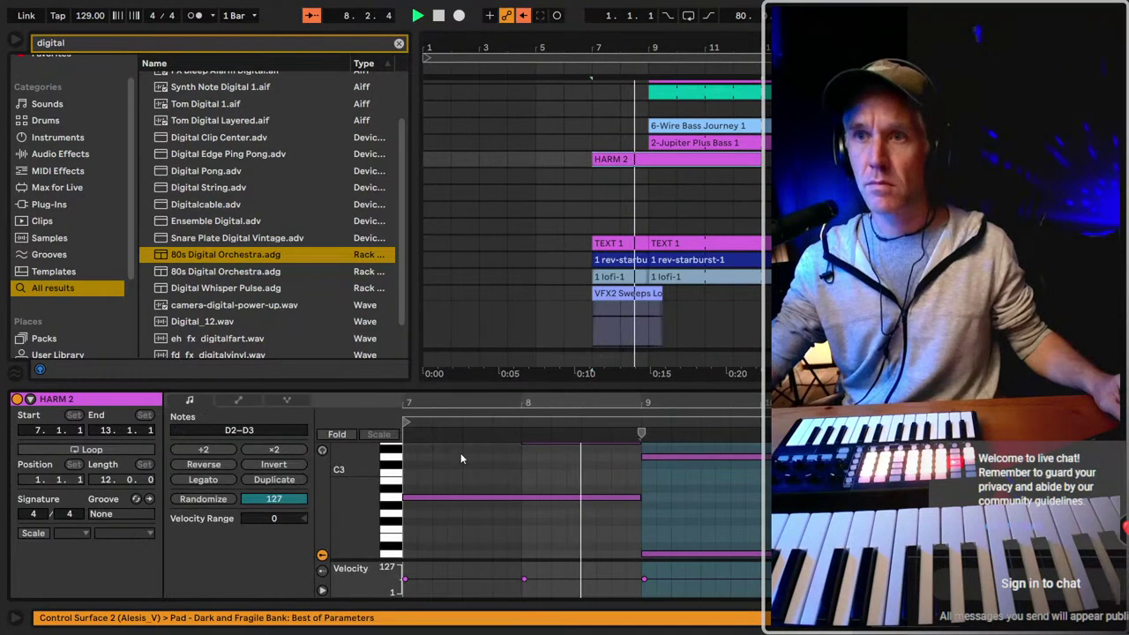
Delete the E3 and F3 notes before bar 9 in the HARM 2 clip and replay from bar 7.
left_click(571, 476)
key("space")
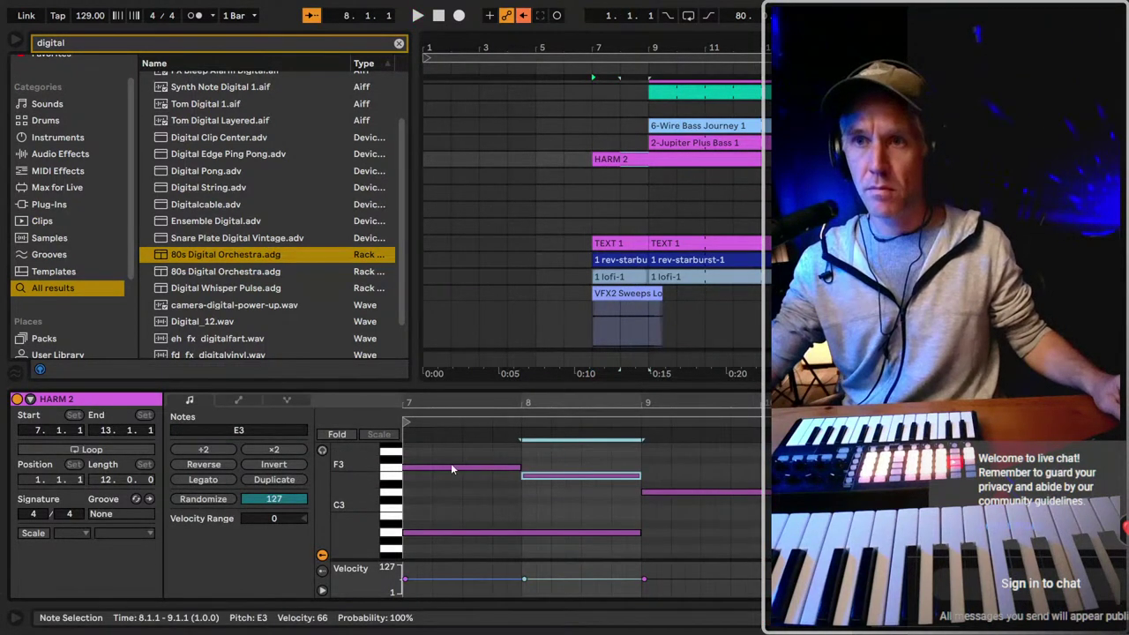
left_click_drag(557, 491, 501, 474)
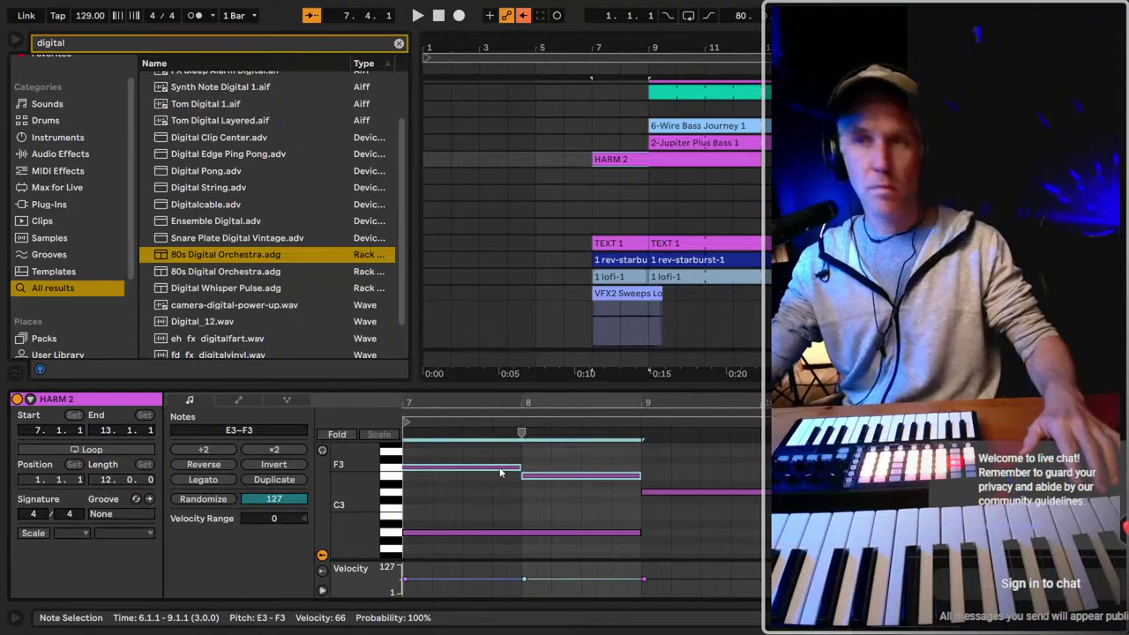
left_click(561, 519)
key("space")
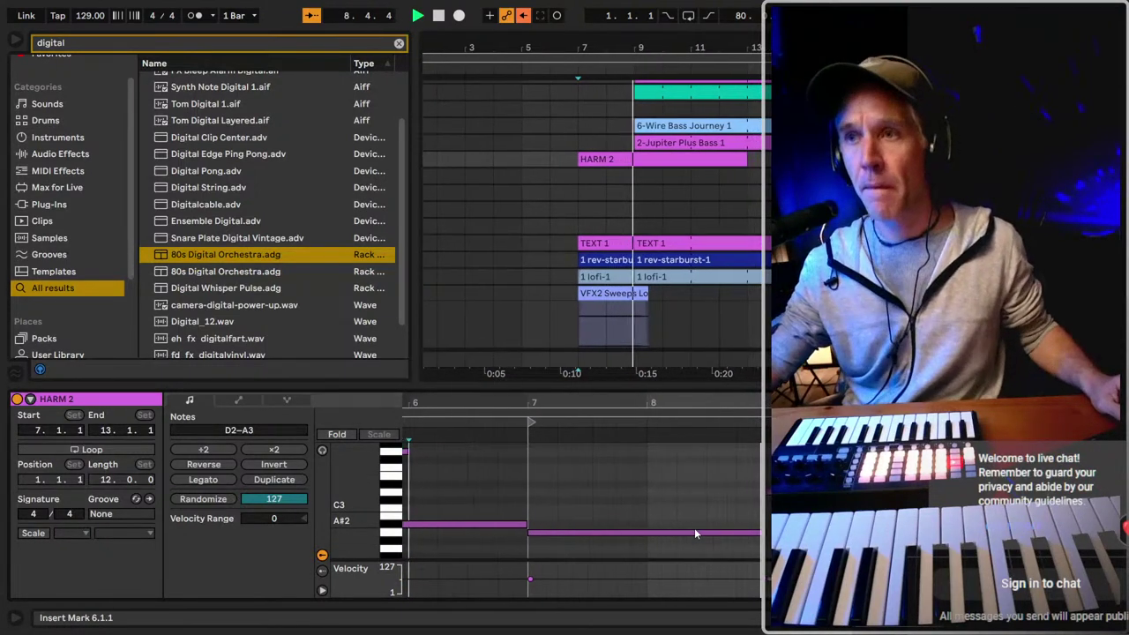
Raise the VFX2 Sweeps clip's level, set its track's Utility gain to -29.4 dB and play from bar 7.
left_click(593, 296)
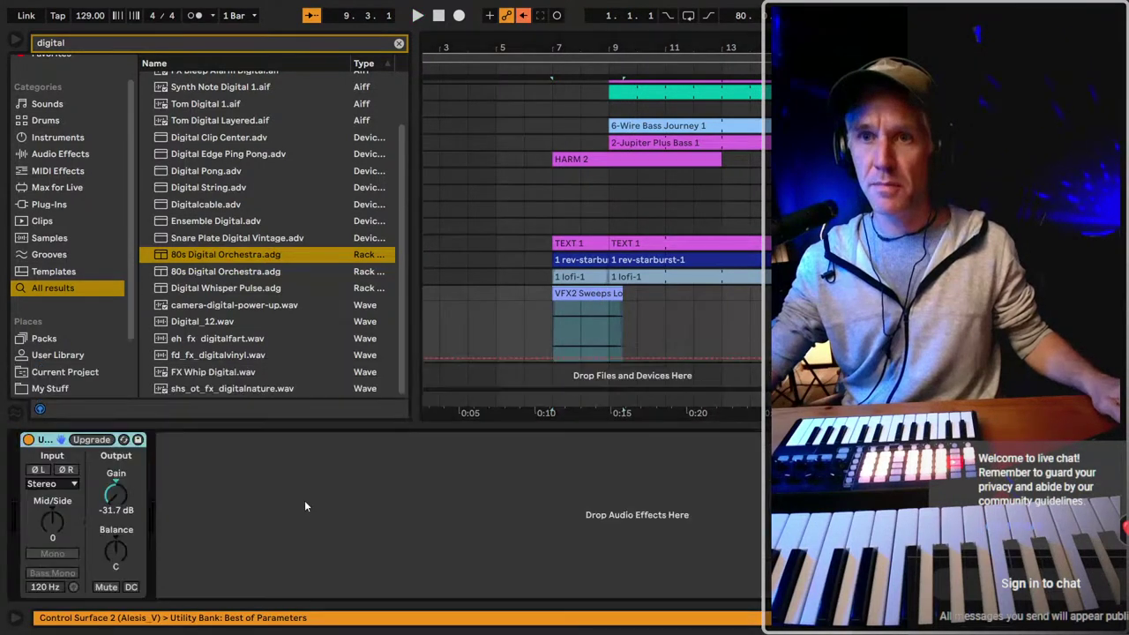
double_click(282, 515)
key("shift+Tab")
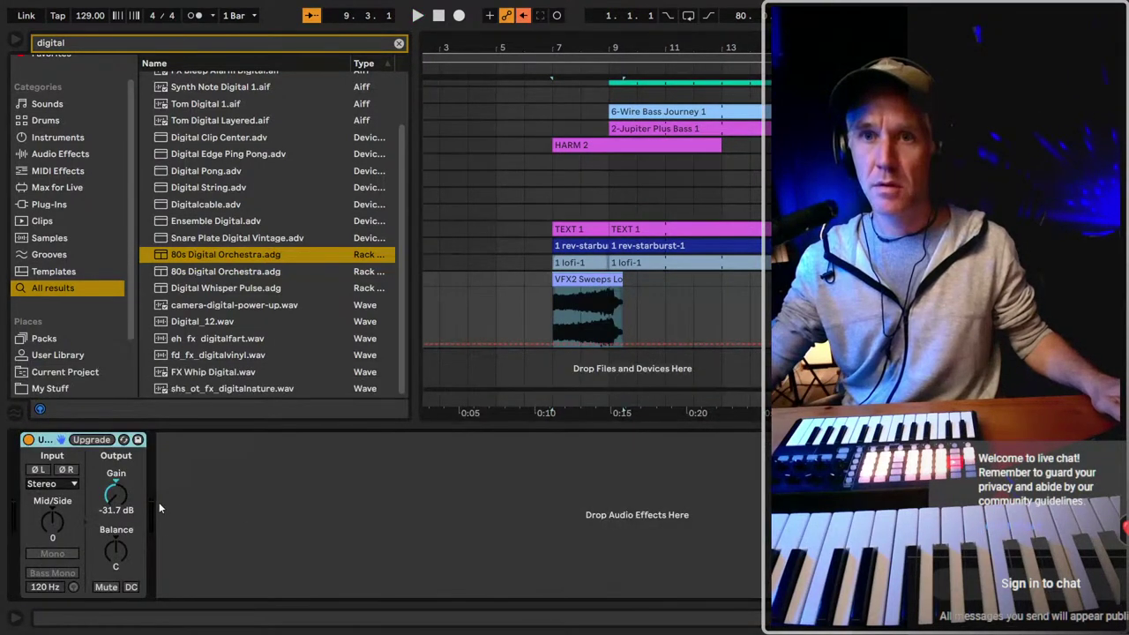
key("space")
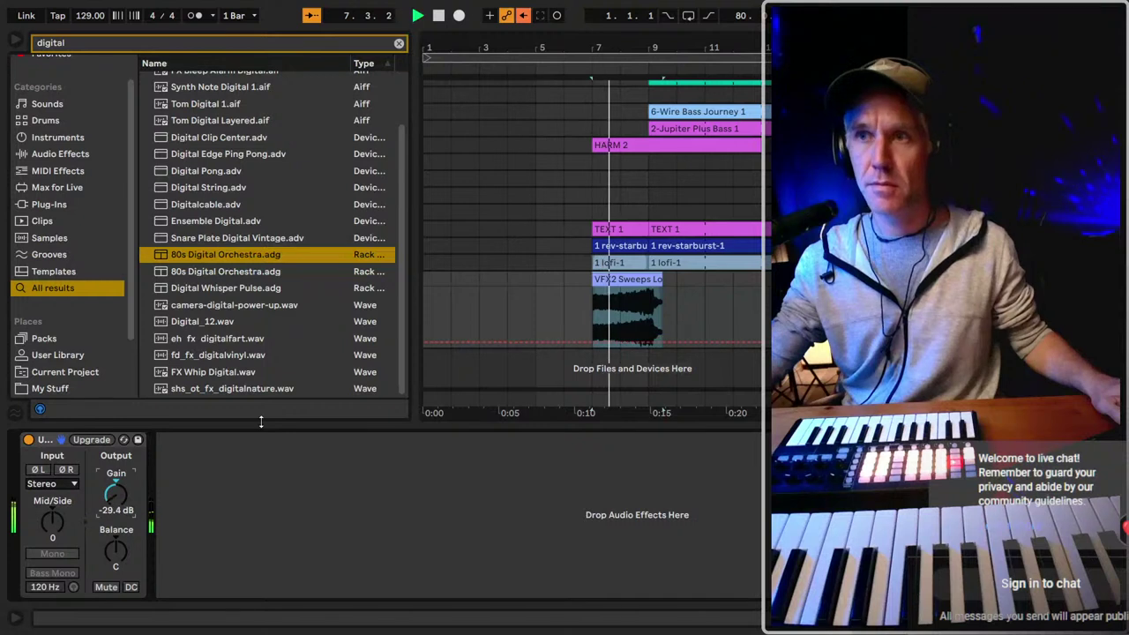
Shorten the VFX2 Sweeps clip to end at bar 9, stop playback and select the clip from bar 7.
left_click_drag(662, 281, 649, 281)
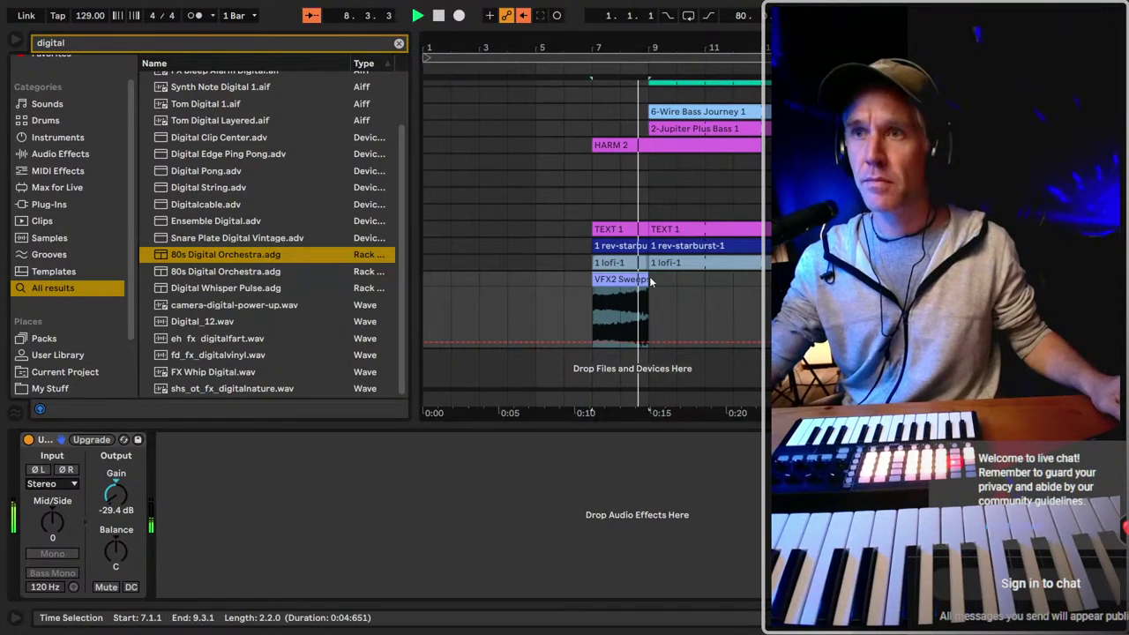
left_click(596, 281)
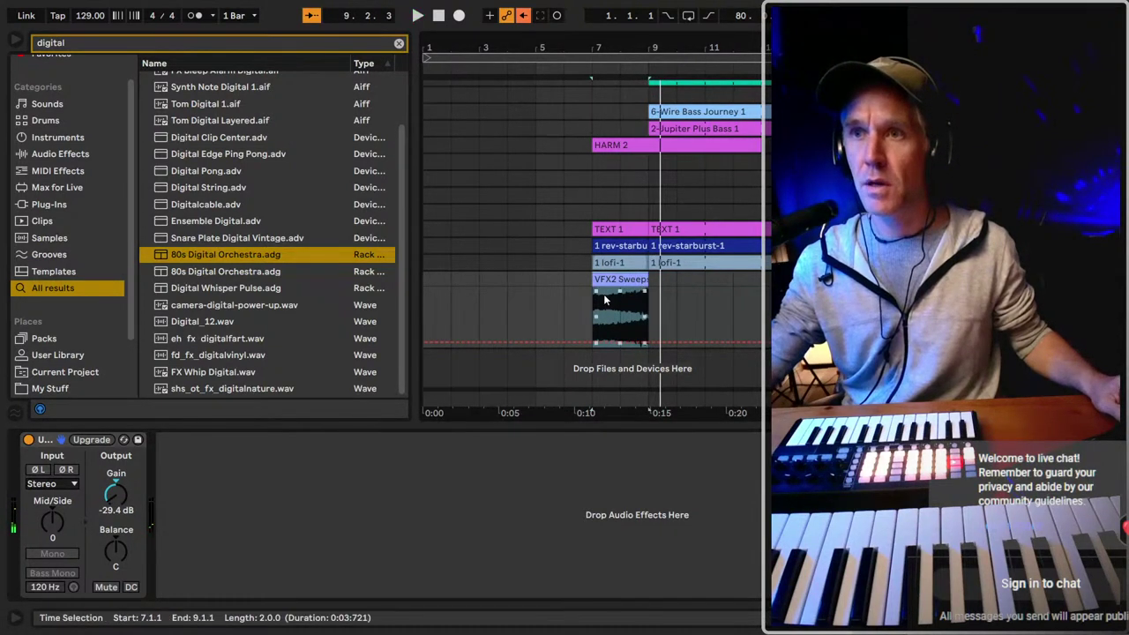
key("space")
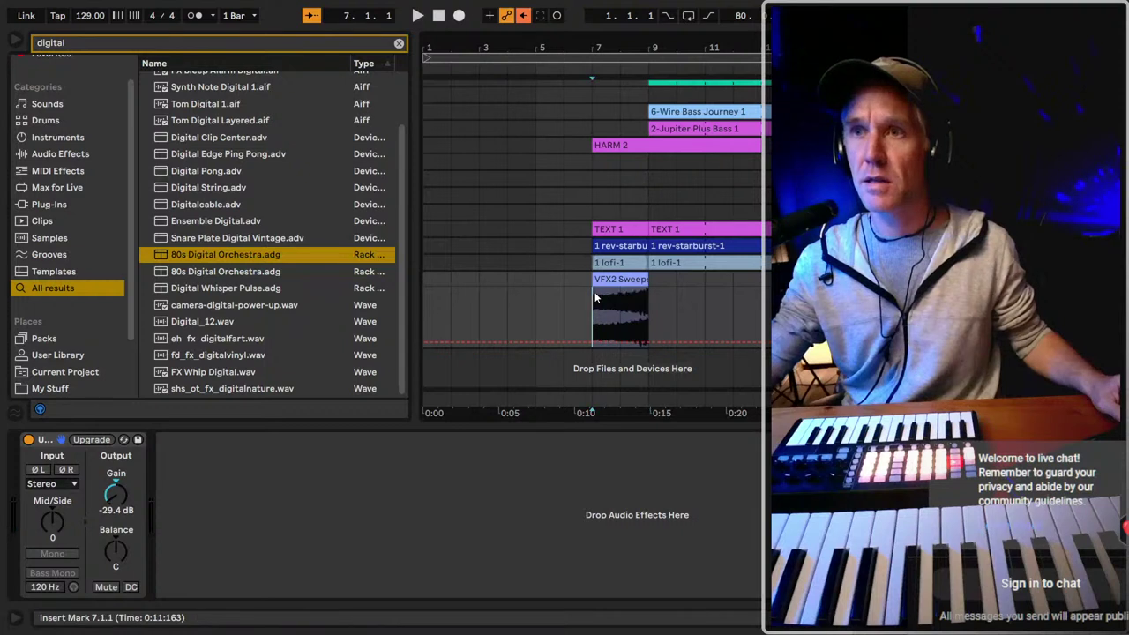
left_click(603, 298)
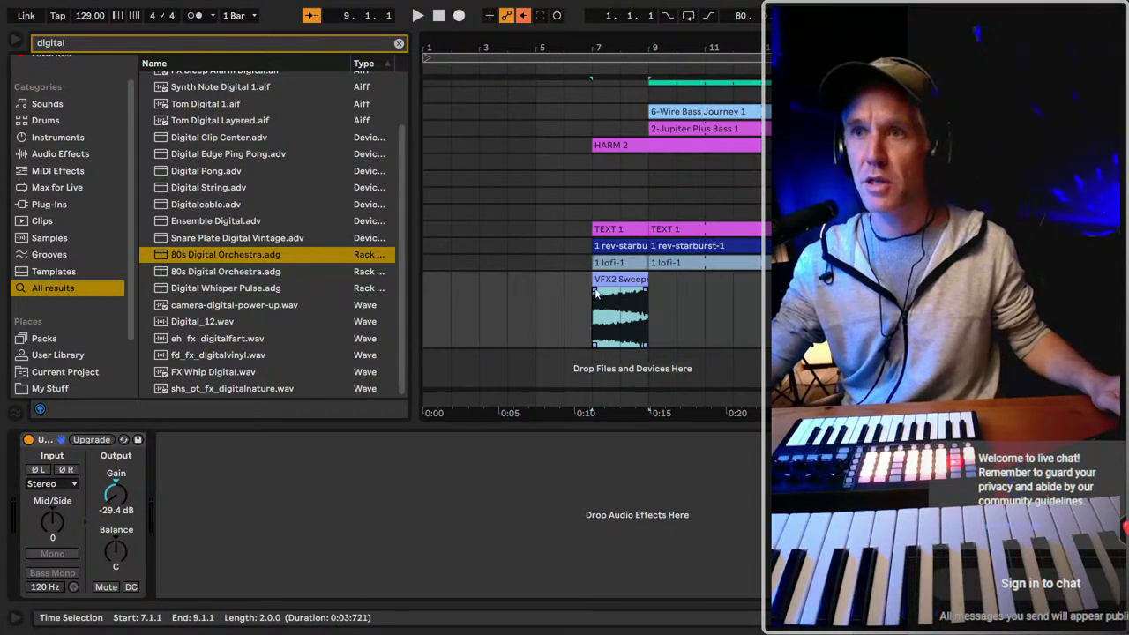
Fade in the VFX2 Sweeps clip across its full length from bar 7 to bar 9, bend the fade curve, and audition it.
left_click_drag(596, 296, 652, 297)
left_click(592, 302)
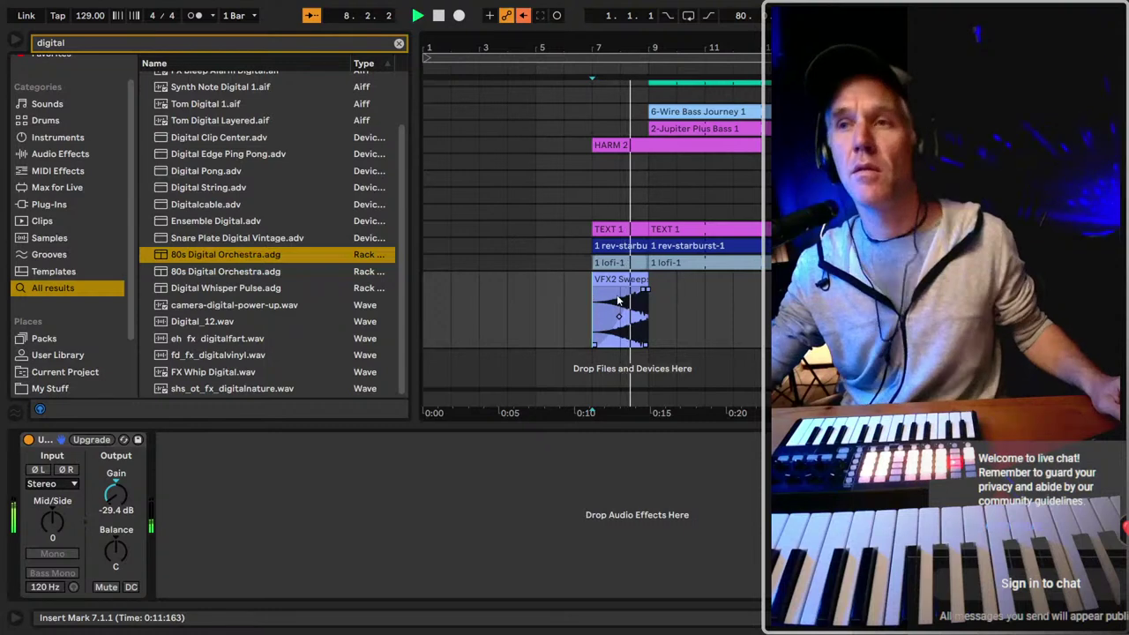
left_click(628, 302)
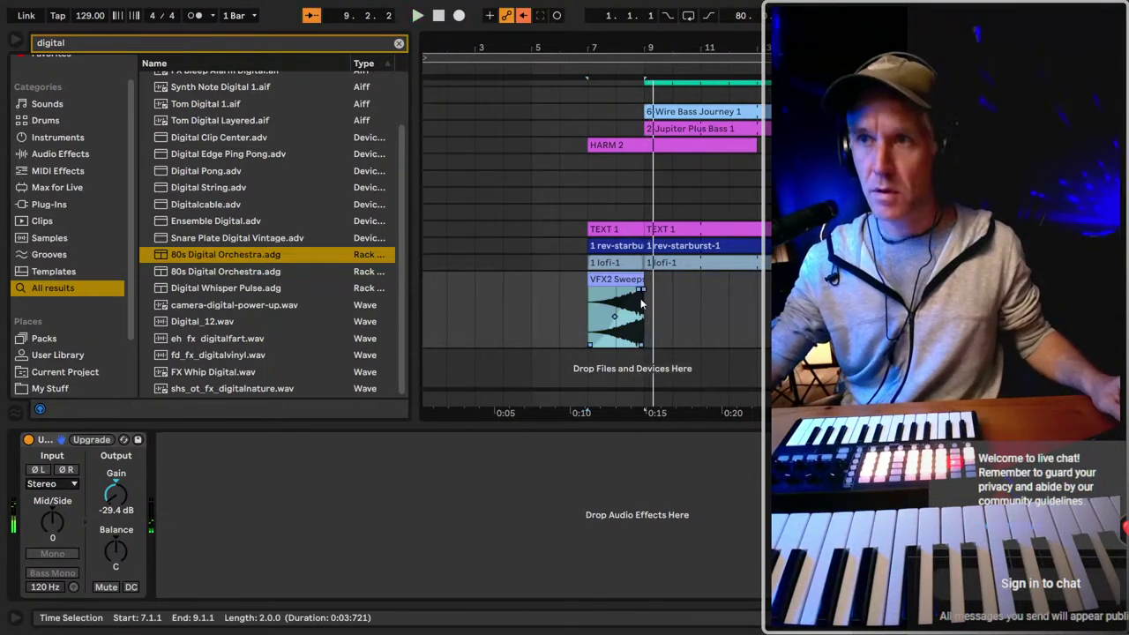
left_click_drag(625, 315, 626, 325)
key("space")
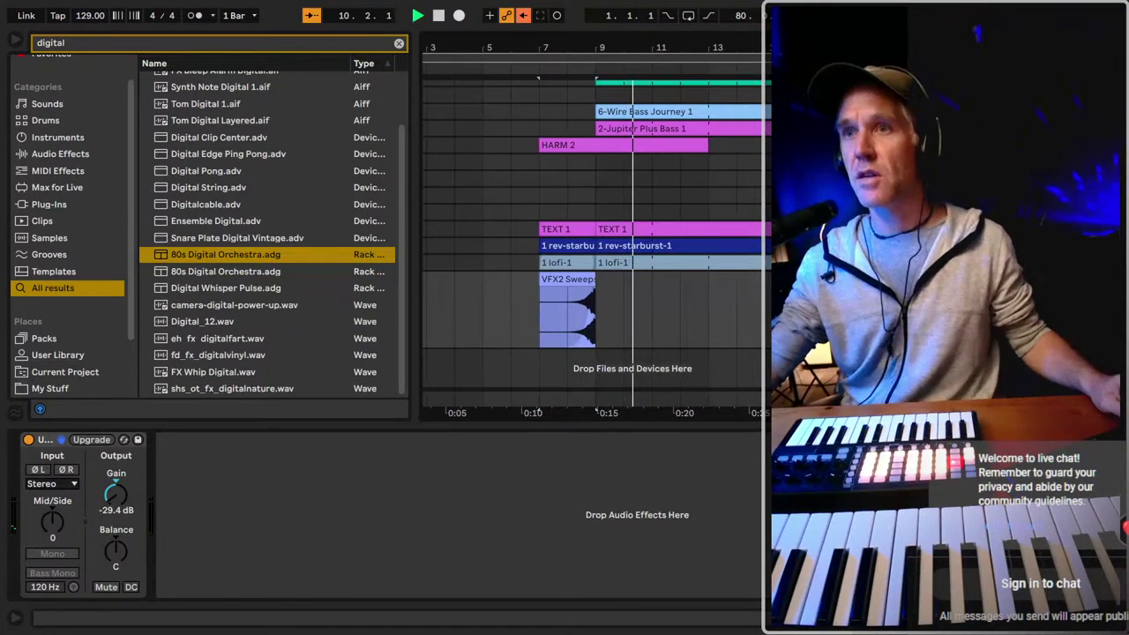
Remove the FX - Filter Morph rack from the premaster effects chain and delete the Cyberpunk 2077 reference clip at bar 1.
scroll(597, 229, "up", 1)
scroll(598, 229, "up", 1)
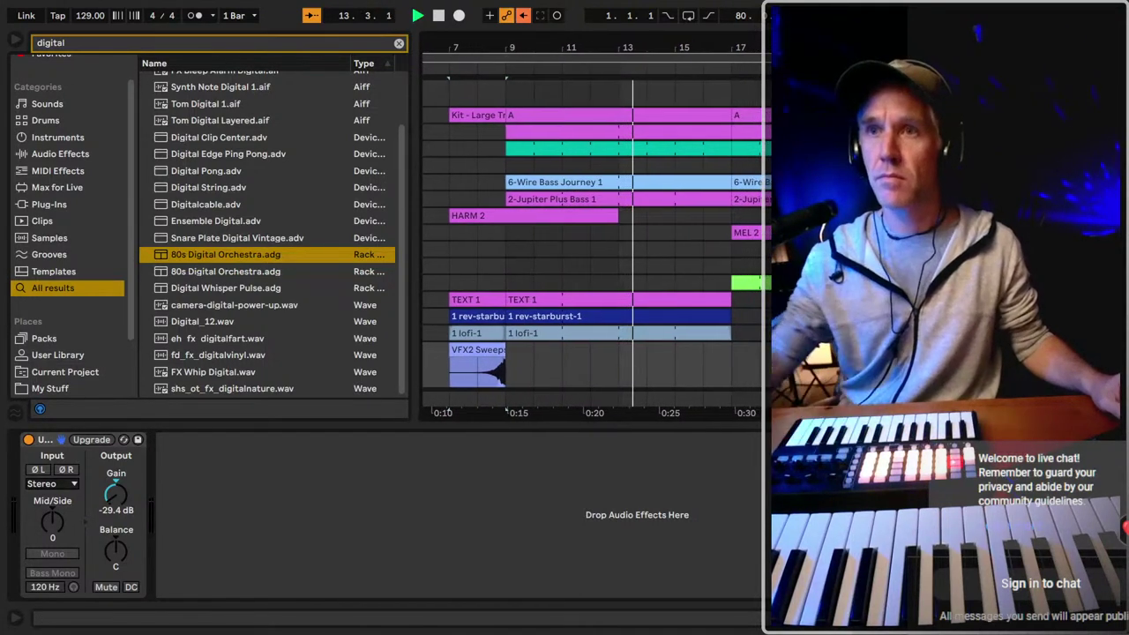
scroll(668, 196, "up", 2)
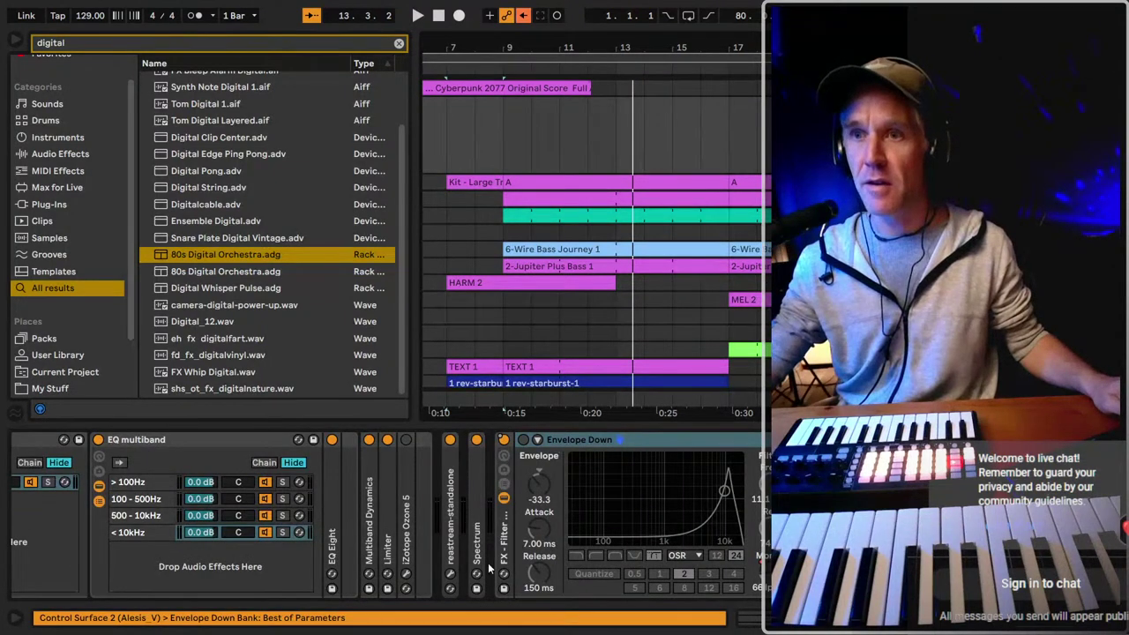
left_click(501, 547)
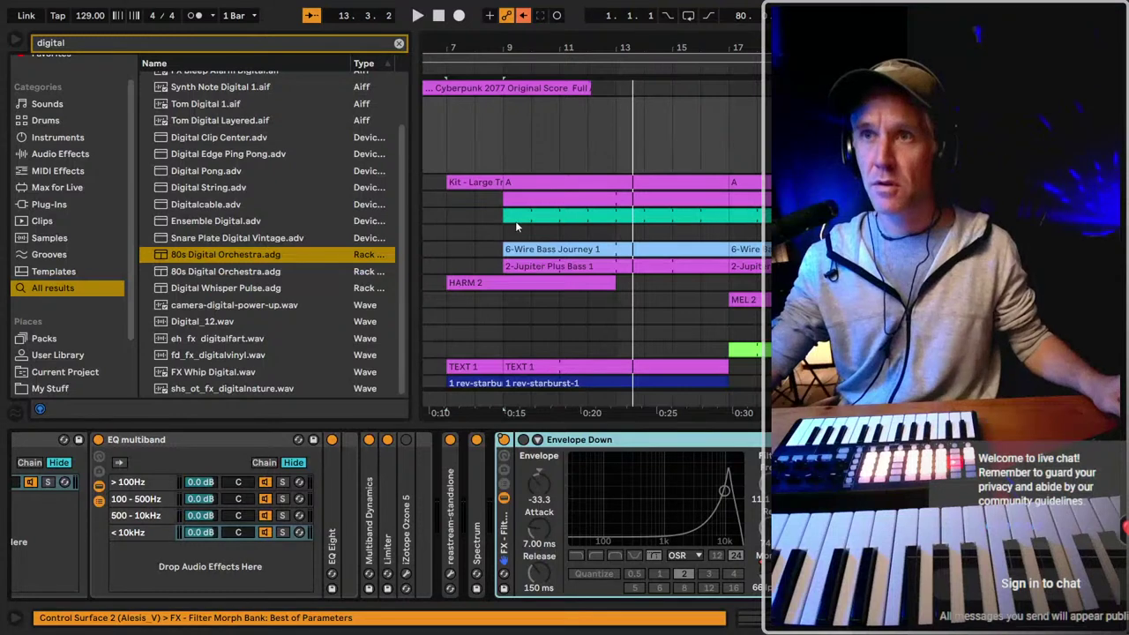
left_click(447, 88)
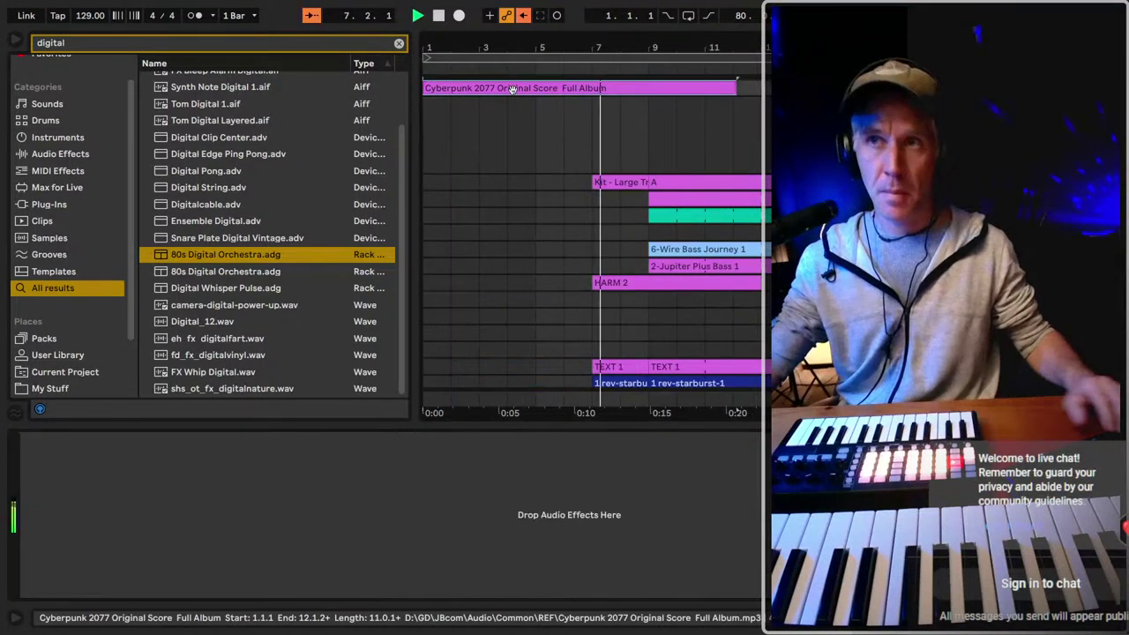
Try deleting the time between bars 1 and 7 from the whole arrangement.
left_click_drag(591, 142, 230, 188)
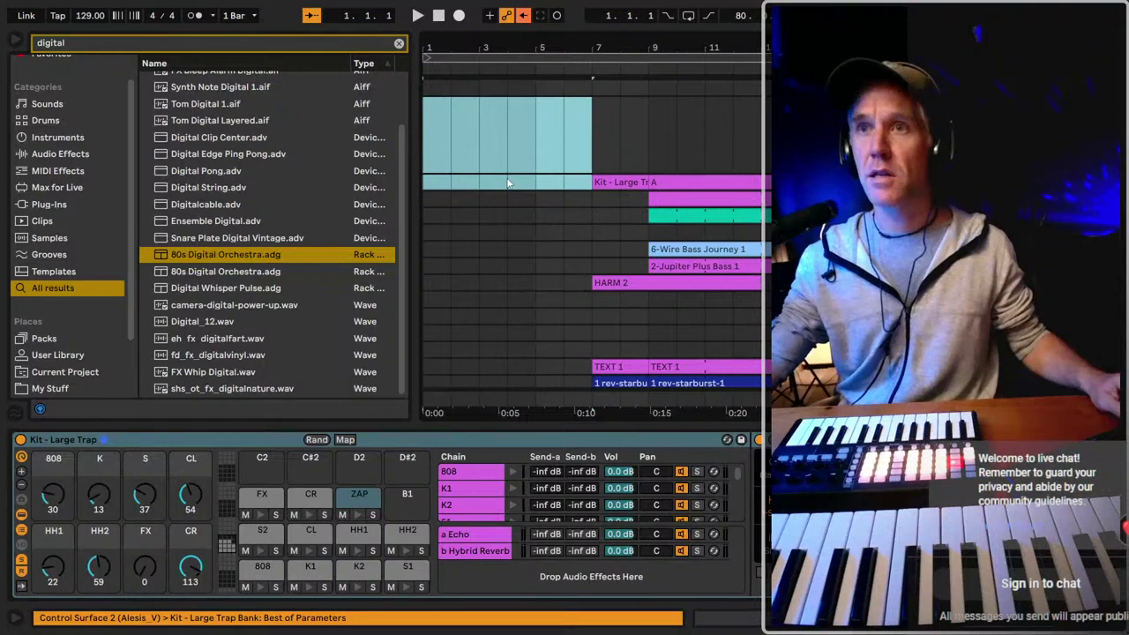
key("ctrl+shift+Delete")
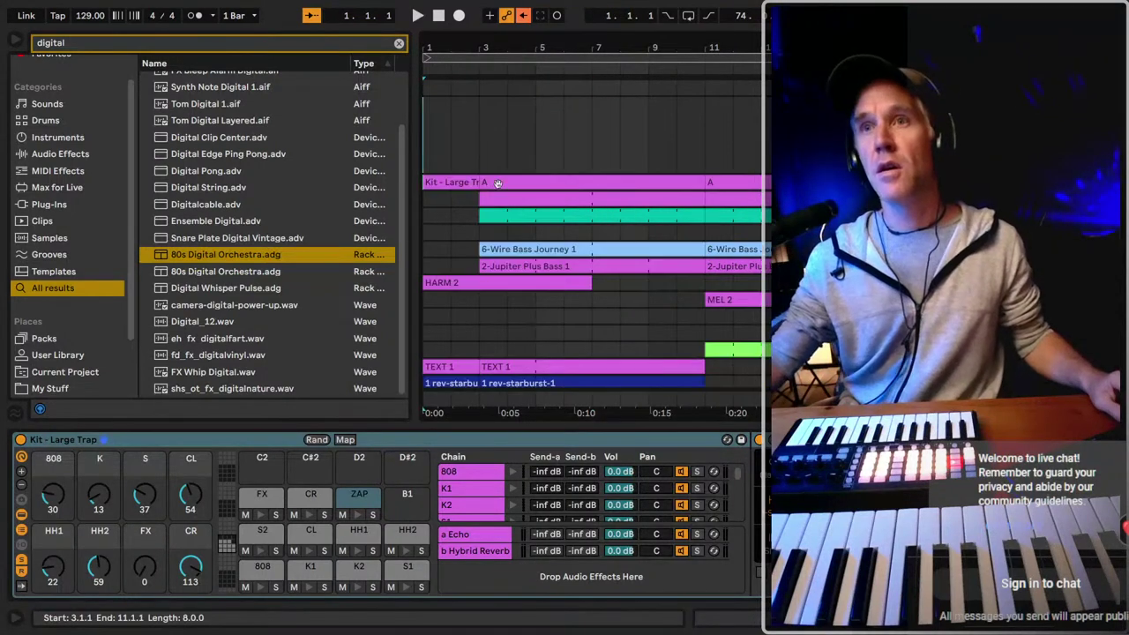
key("ctrl+z")
Delete the empty time from bar 1 to bar 3 across all tracks so the arrangement moves two bars earlier.
left_click_drag(450, 137, 543, 139)
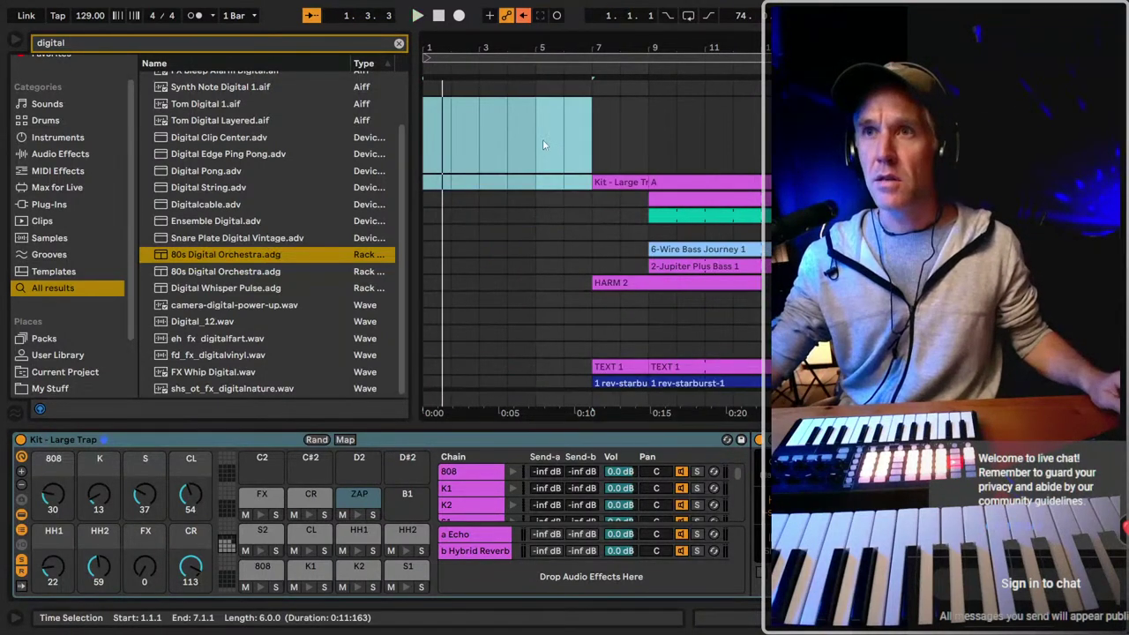
left_click(425, 141, "shift")
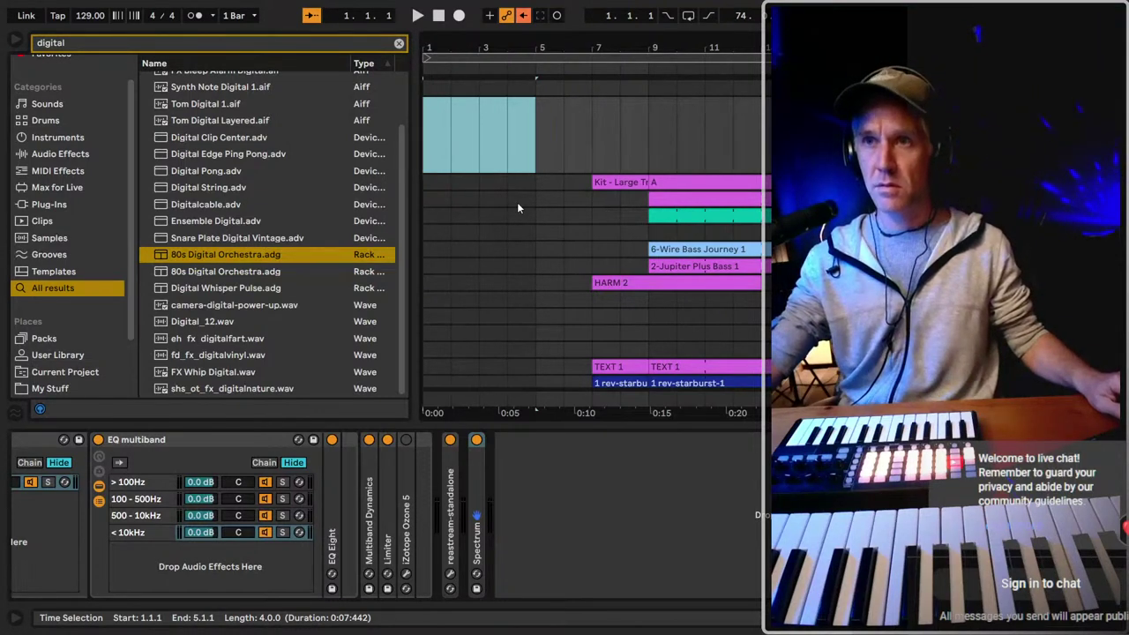
left_click_drag(477, 150, 343, 164)
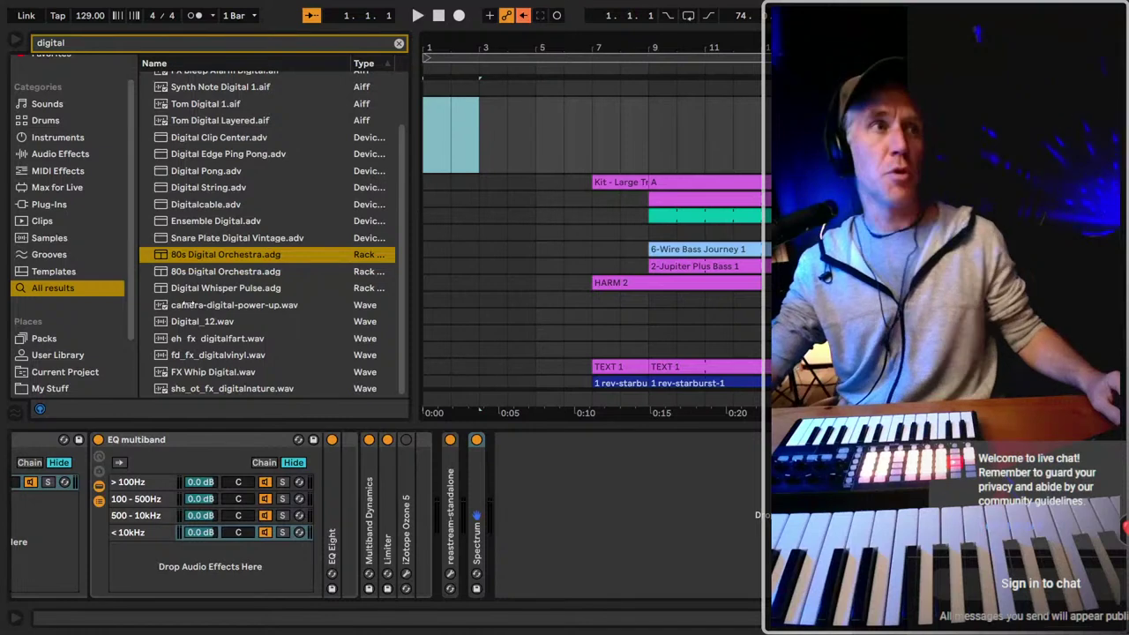
key("ctrl+shift+Delete")
left_click(457, 215)
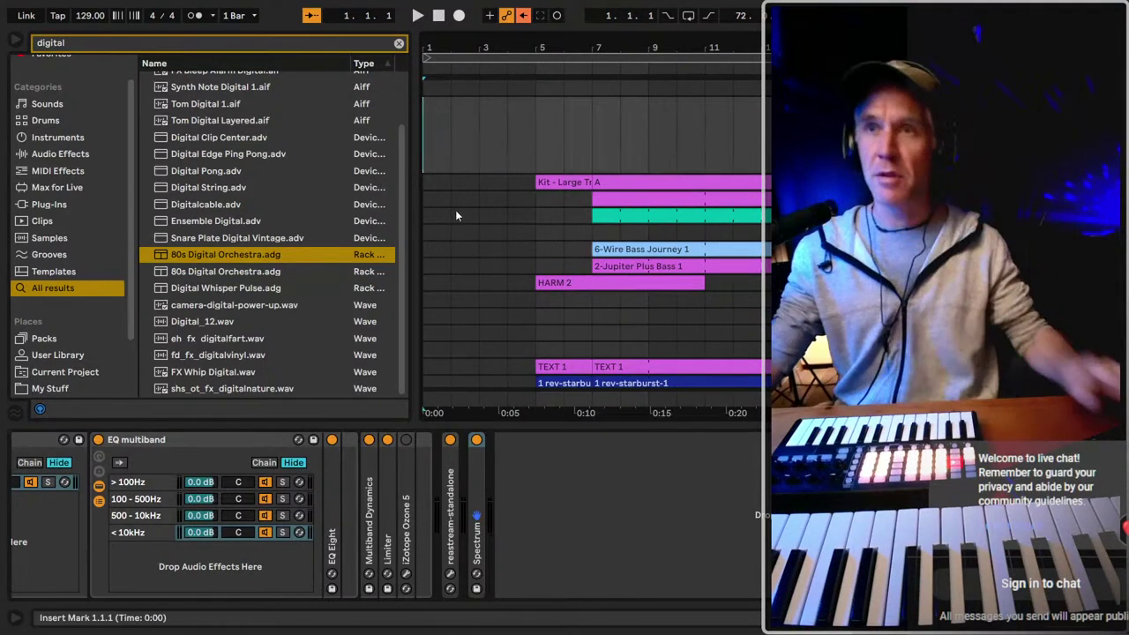
Play back the shortened arrangement from bar 5 to hear the intro.
left_click(535, 158)
key("space")
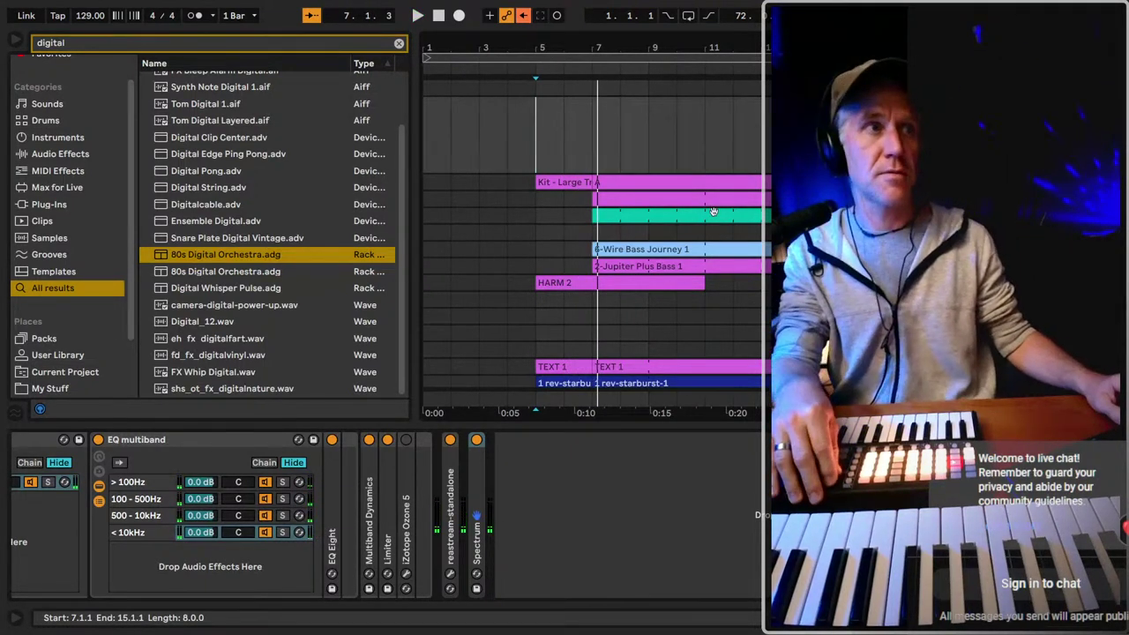
key("space")
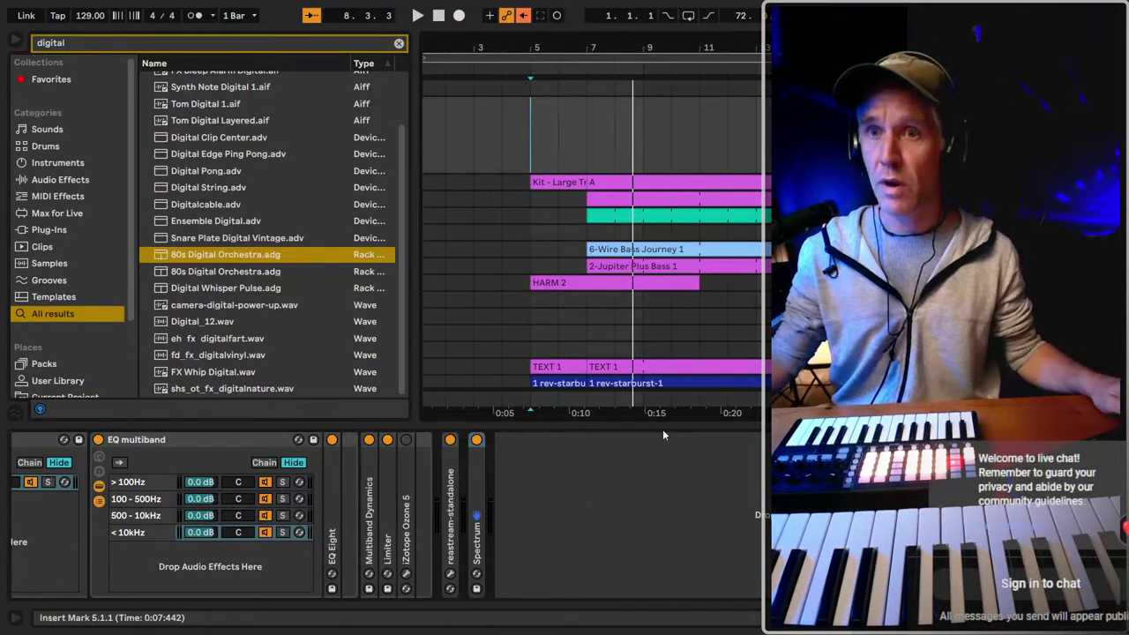
Examine the MIDI mappings assigned to controller CC 48.
scroll(545, 509, "left", 3)
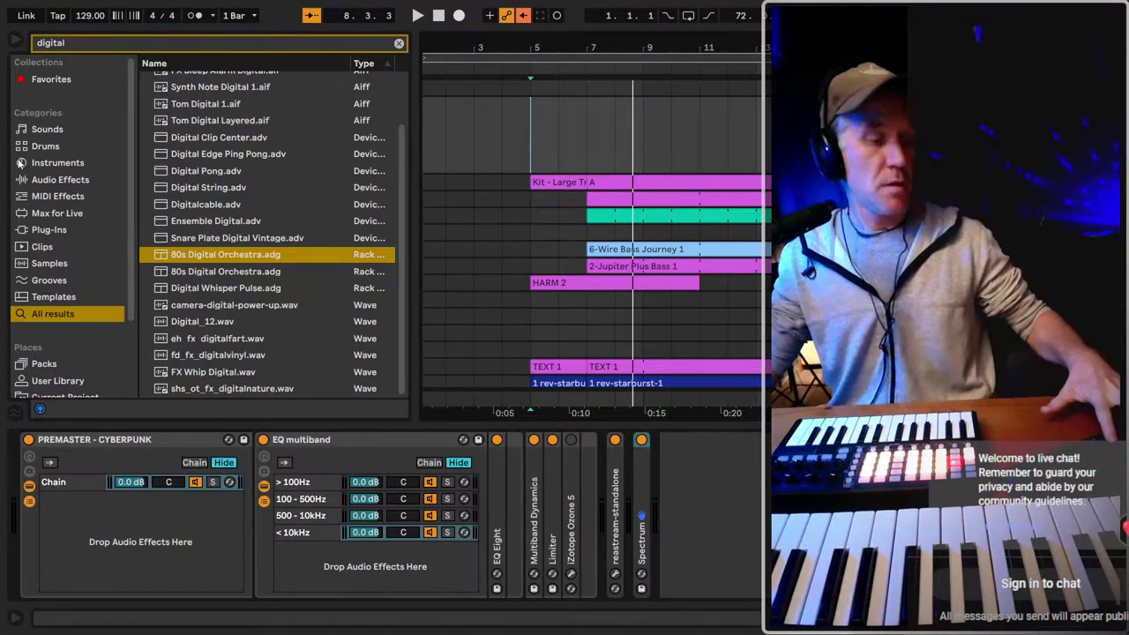
key("ctrl+m")
left_click(83, 80)
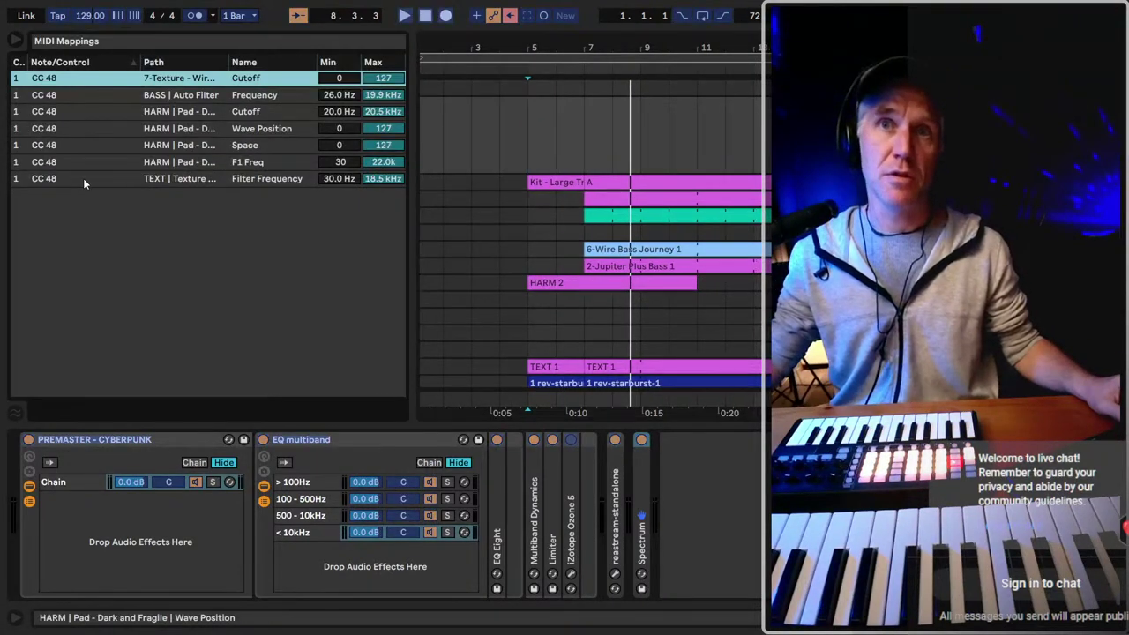
key("ctrl+m")
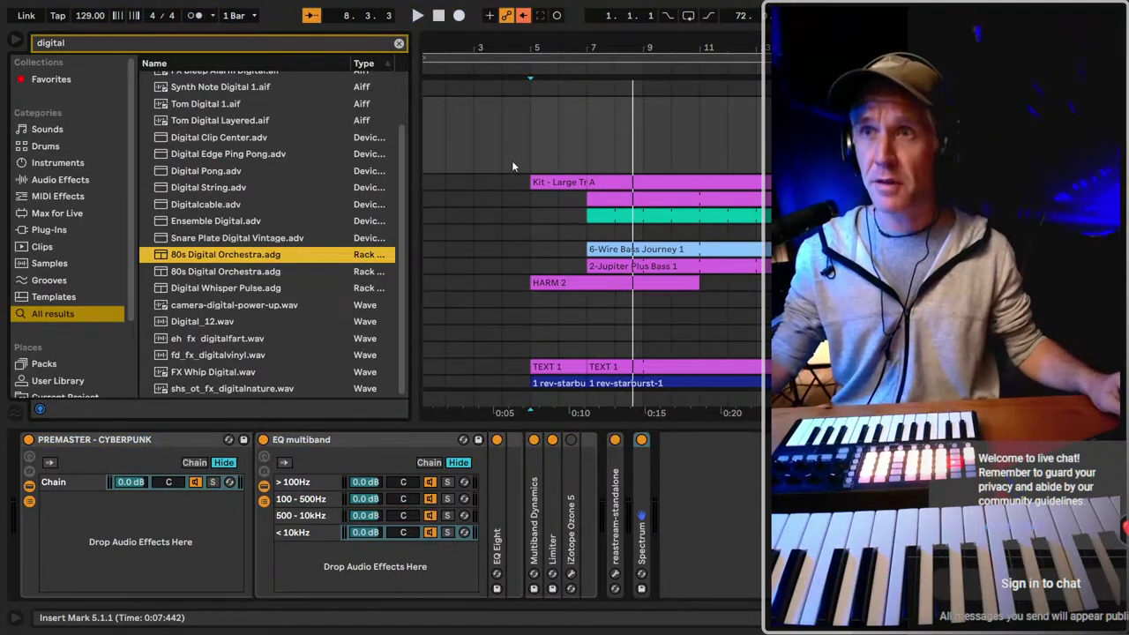
Collapse the device view and play the arrangement from bar 5 with Session Record enabled while sweeping the mapped filter control.
left_click(530, 138)
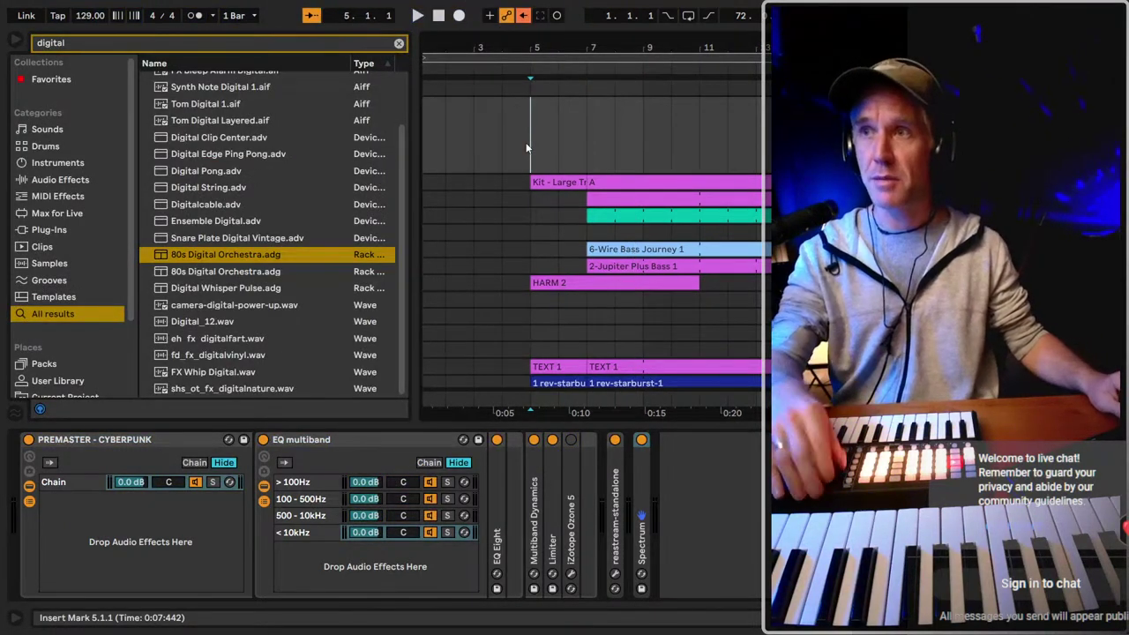
left_click_drag(709, 438, 710, 609)
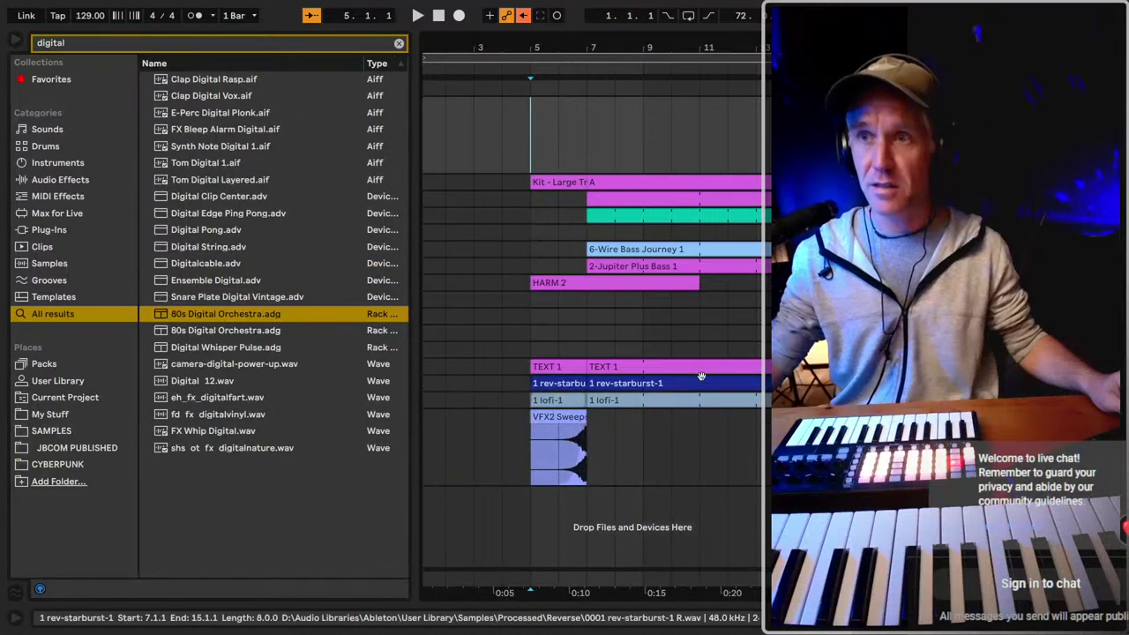
scroll(600, 44, "down", 2)
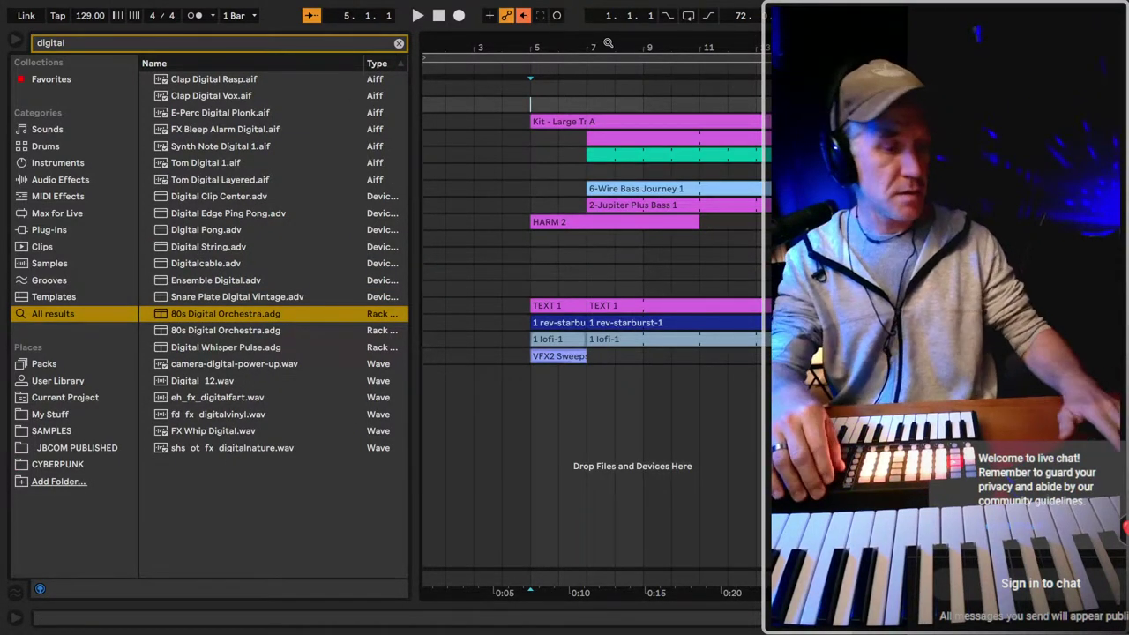
left_click(557, 15)
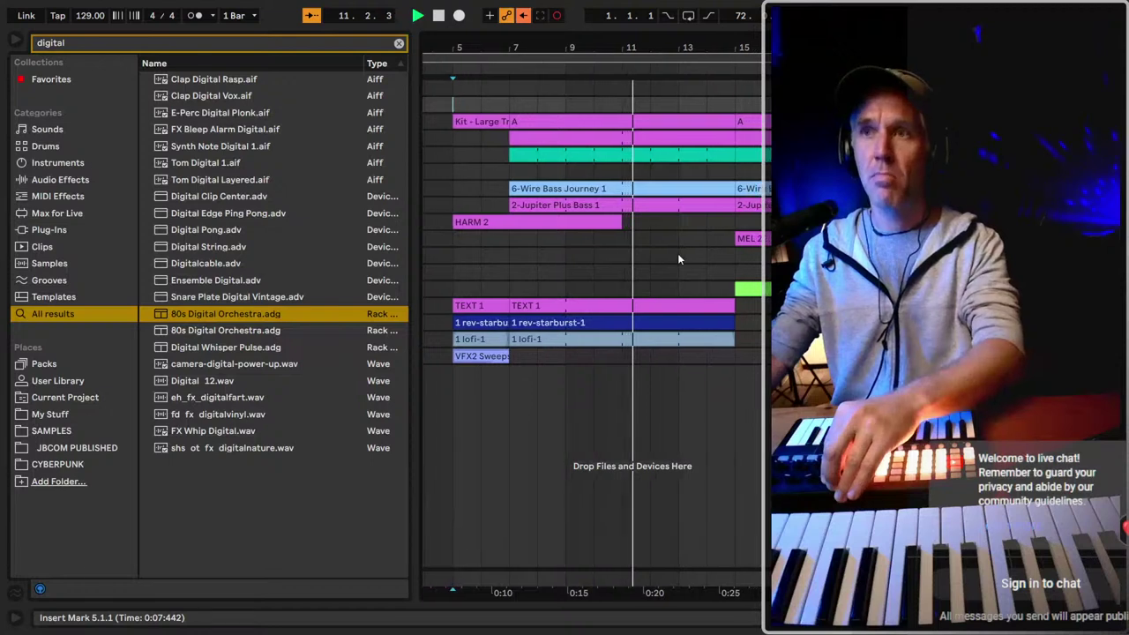
left_click_drag(642, 47, 642, 18)
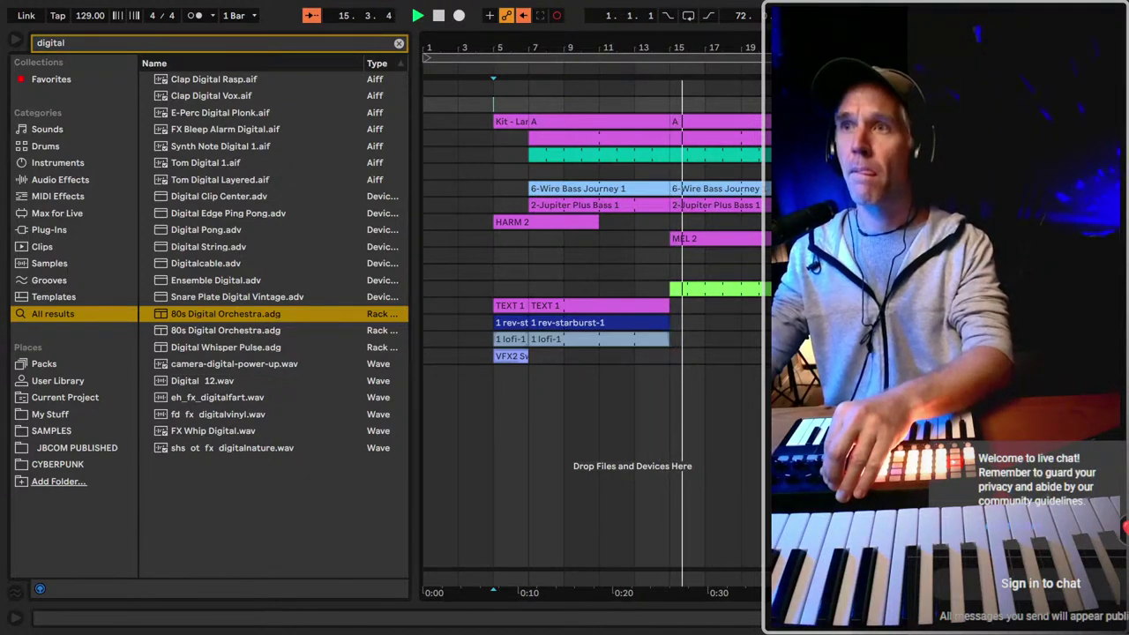
key("minus")
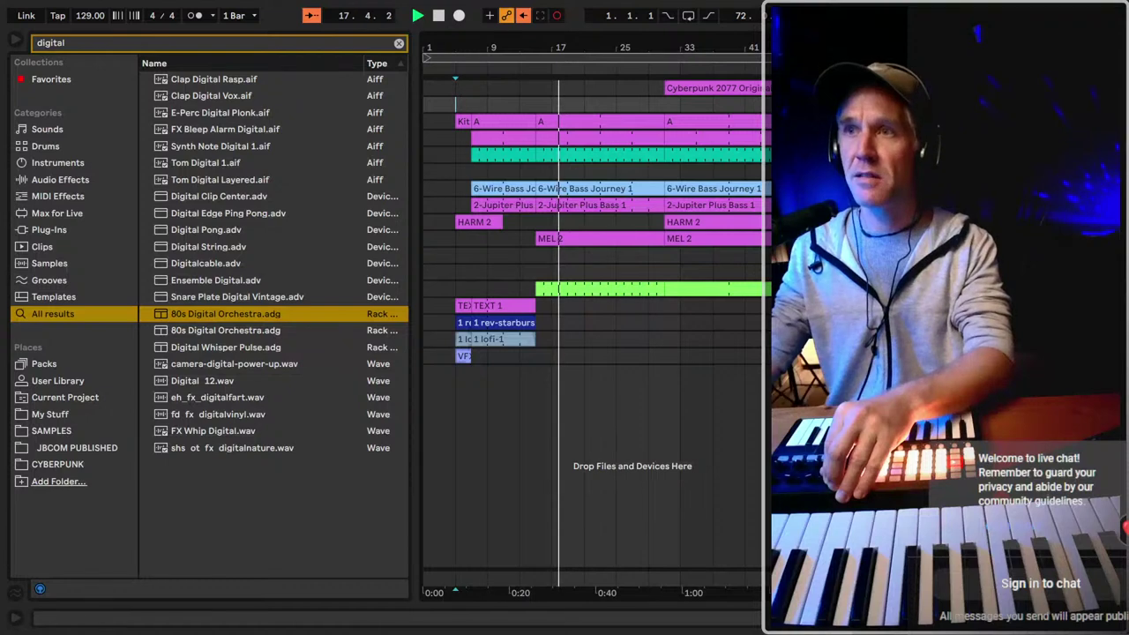
key("minus")
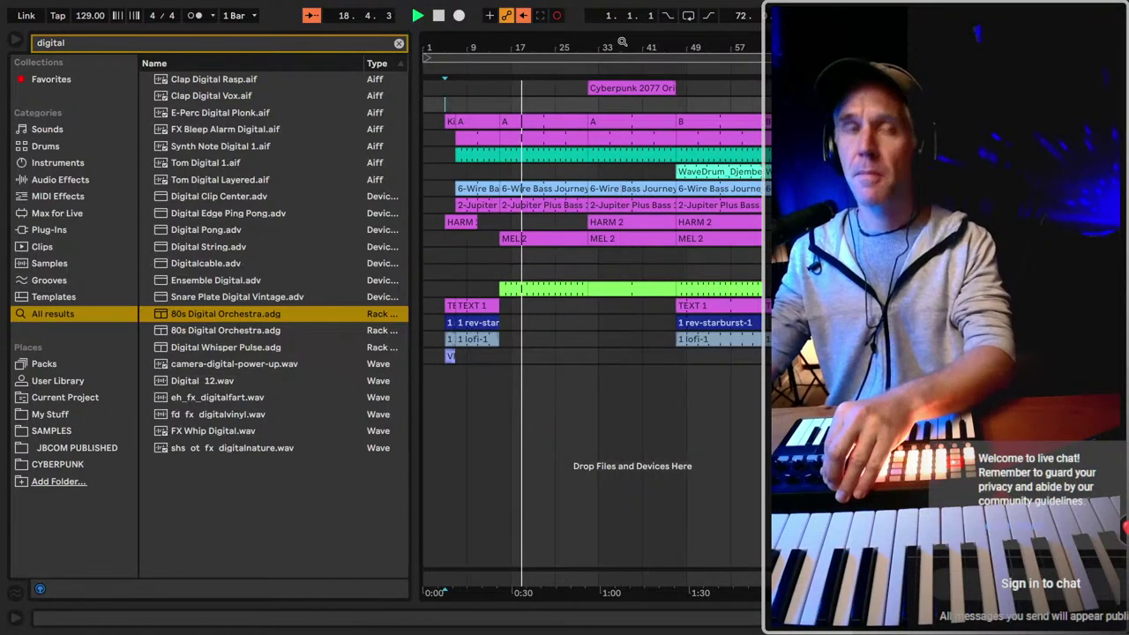
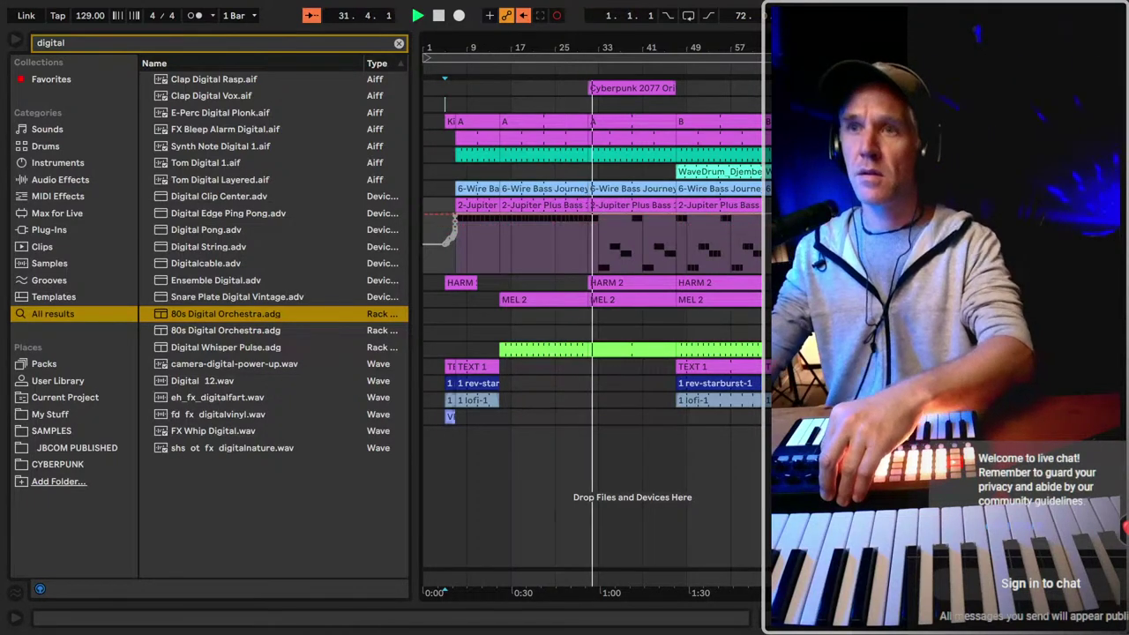
Stop playback and re-enable the overridden filter automation in the Jupiter Plus Bass lane.
key("space")
left_click(518, 251)
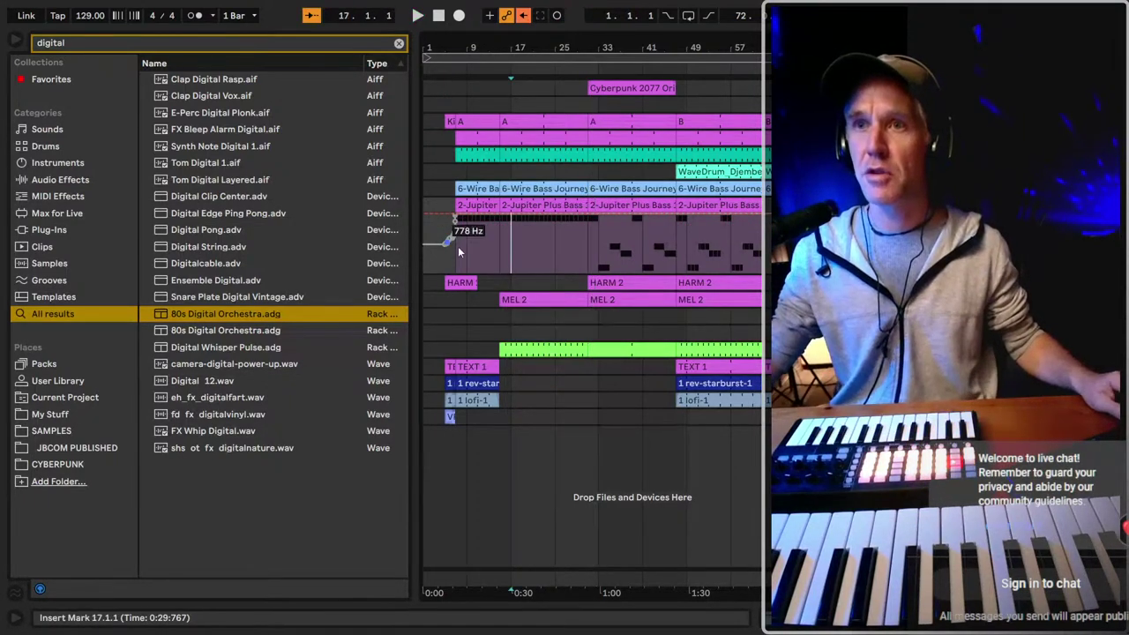
left_click(524, 16)
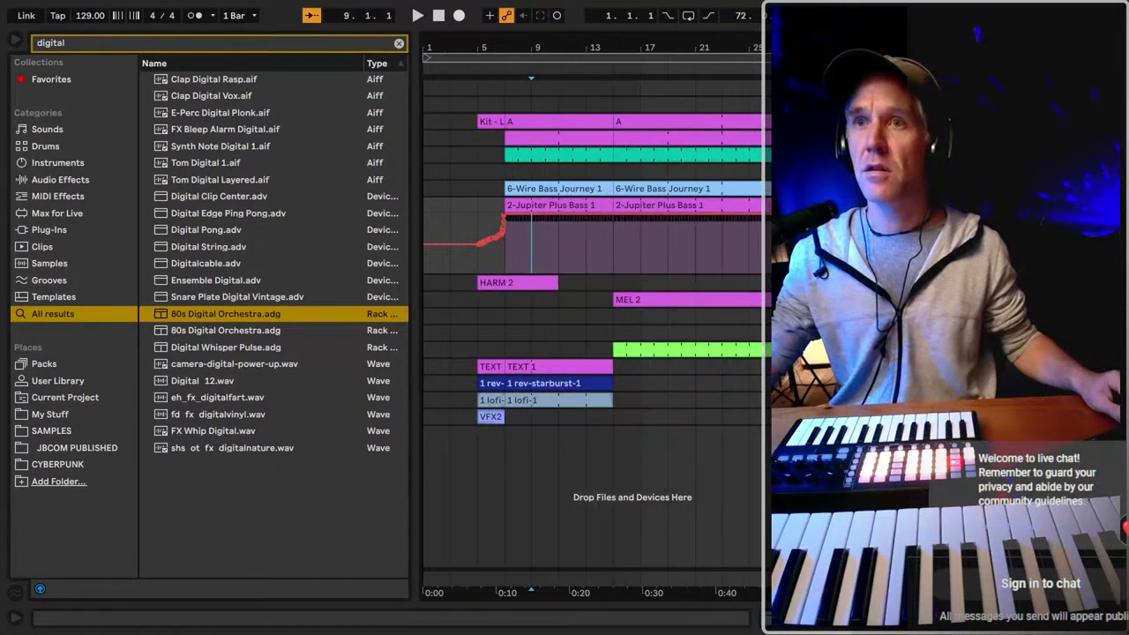
Delete the empty time from bar 3 to bar 5 across all tracks so the intro clips start at bar 3.
key("plus")
key("plus")
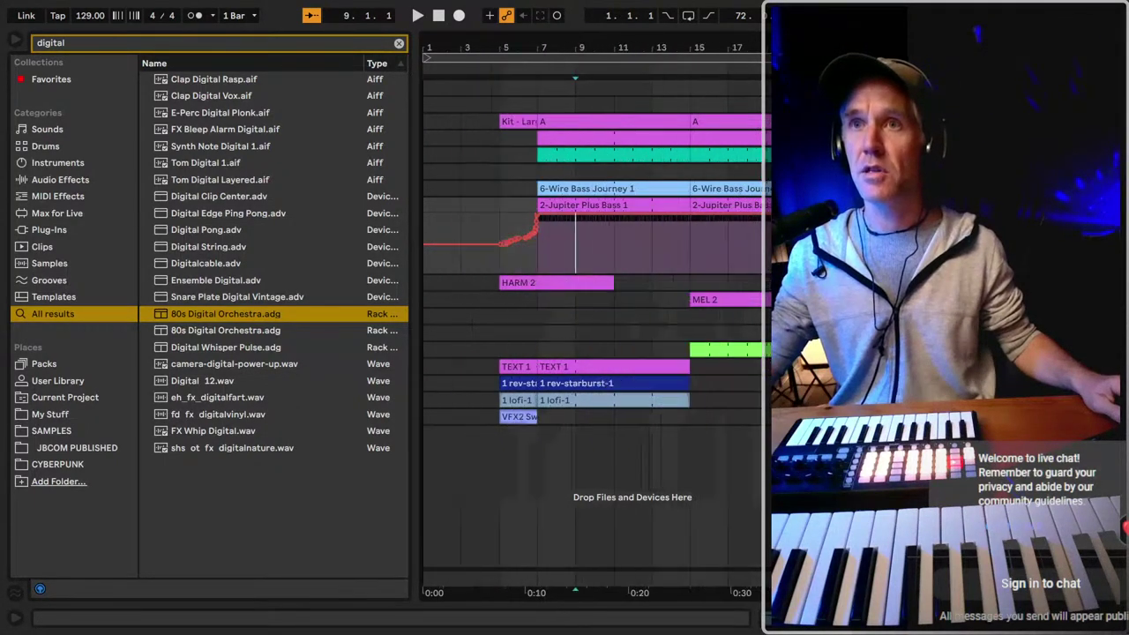
left_click_drag(570, 142, 490, 142)
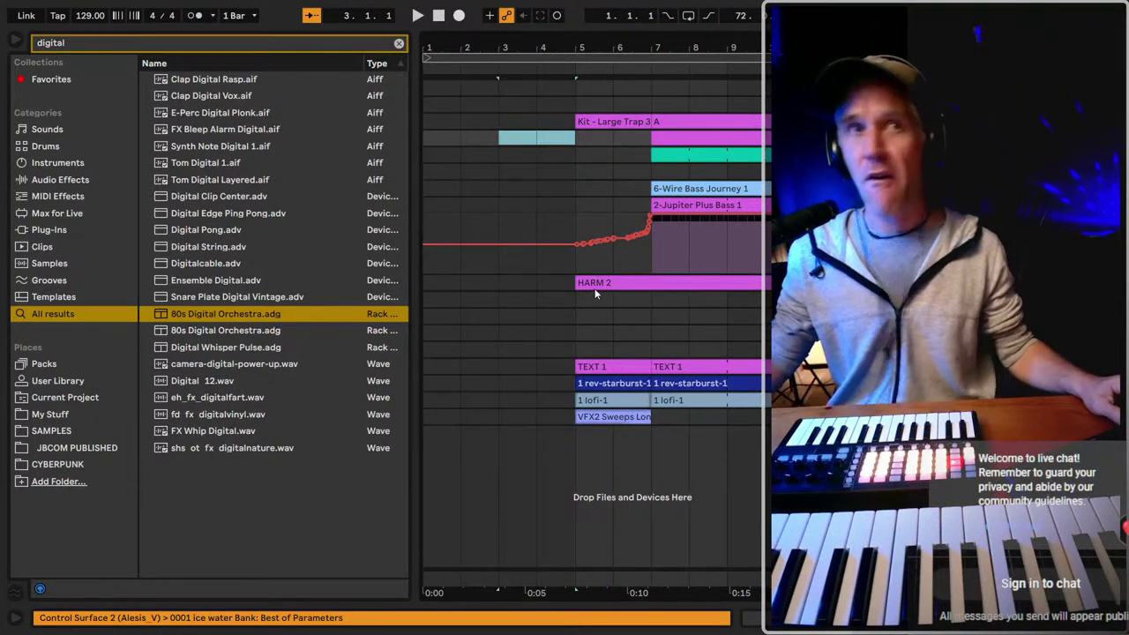
key("ctrl+shift+Delete")
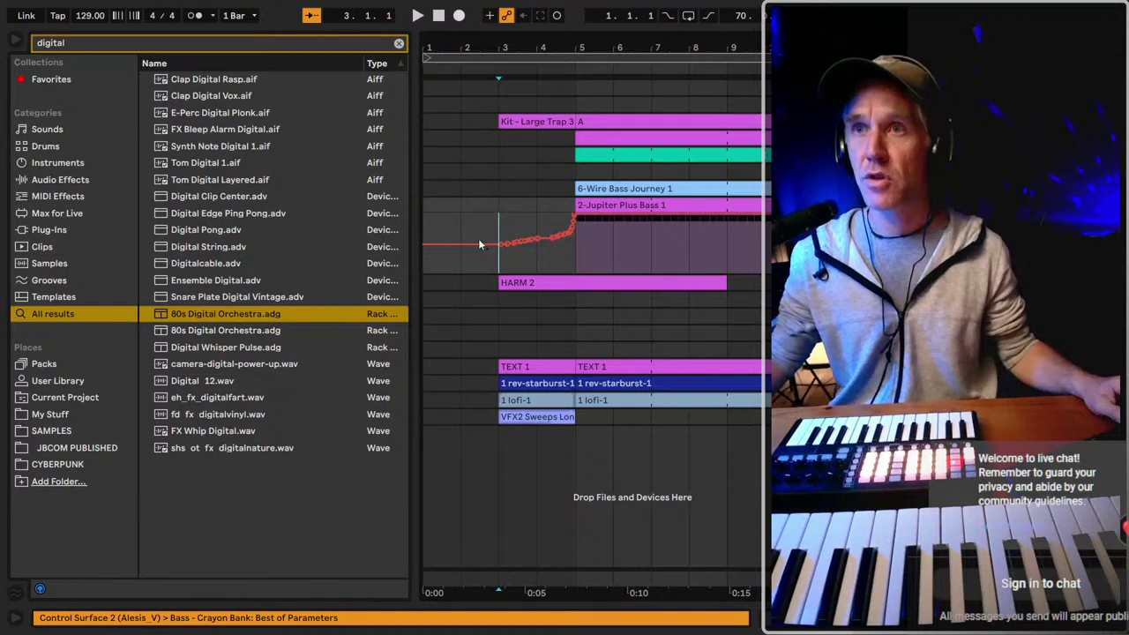
key("minus")
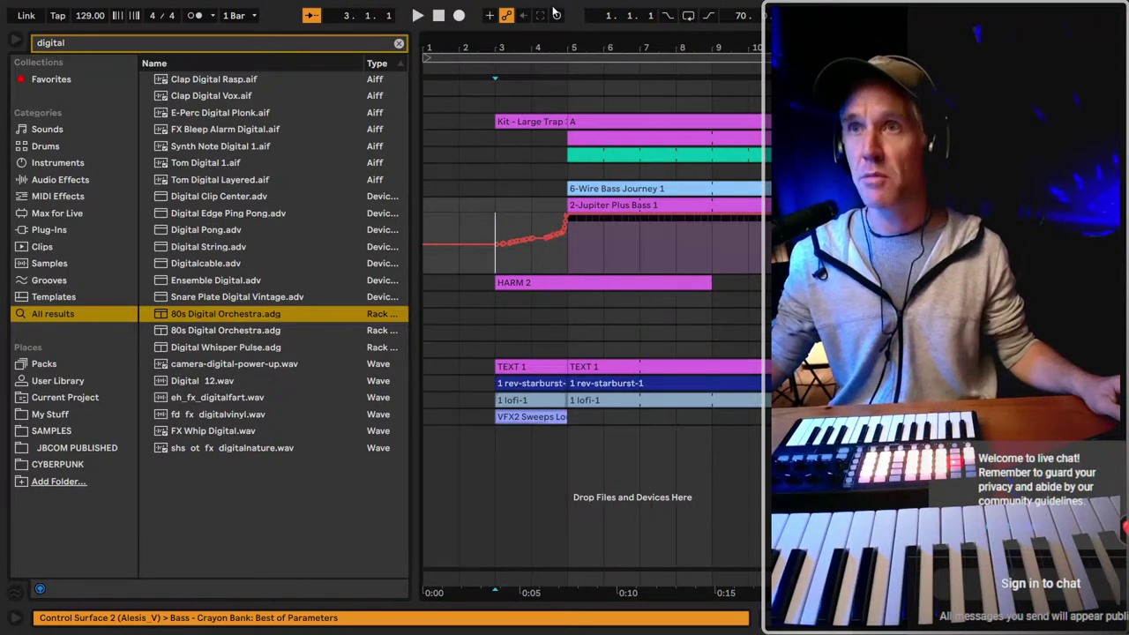
Try to overdub the mapped filter control from bar 3 with Session Record, and re-enable the overridden automation in the Jupiter Plus Bass lane.
left_click(556, 15)
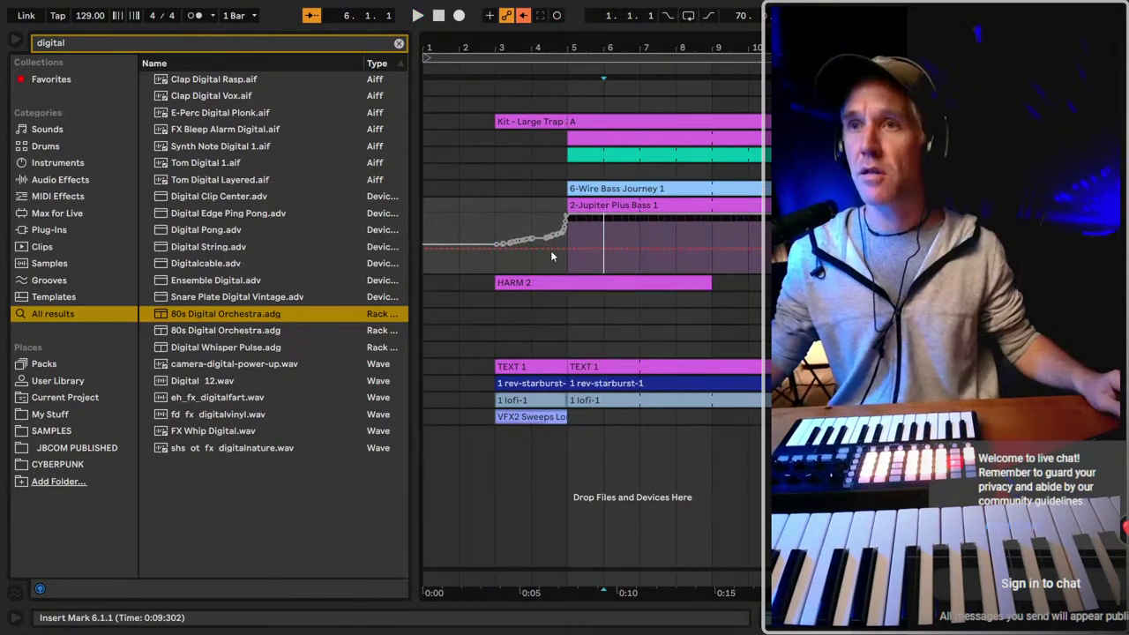
left_click(524, 16)
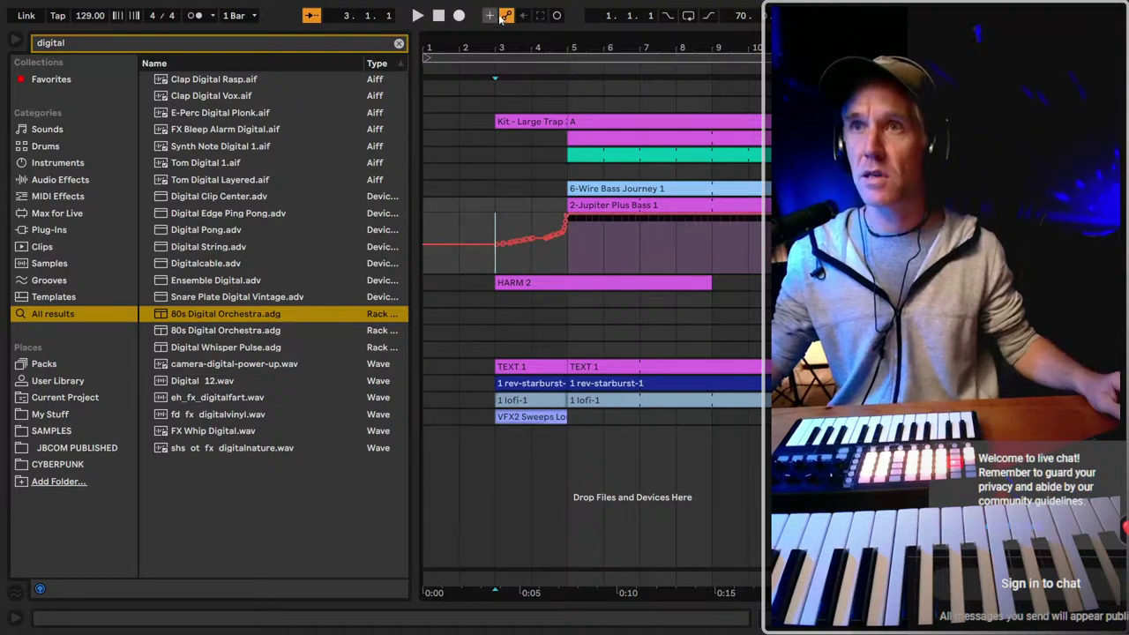
left_click(558, 16)
key("space")
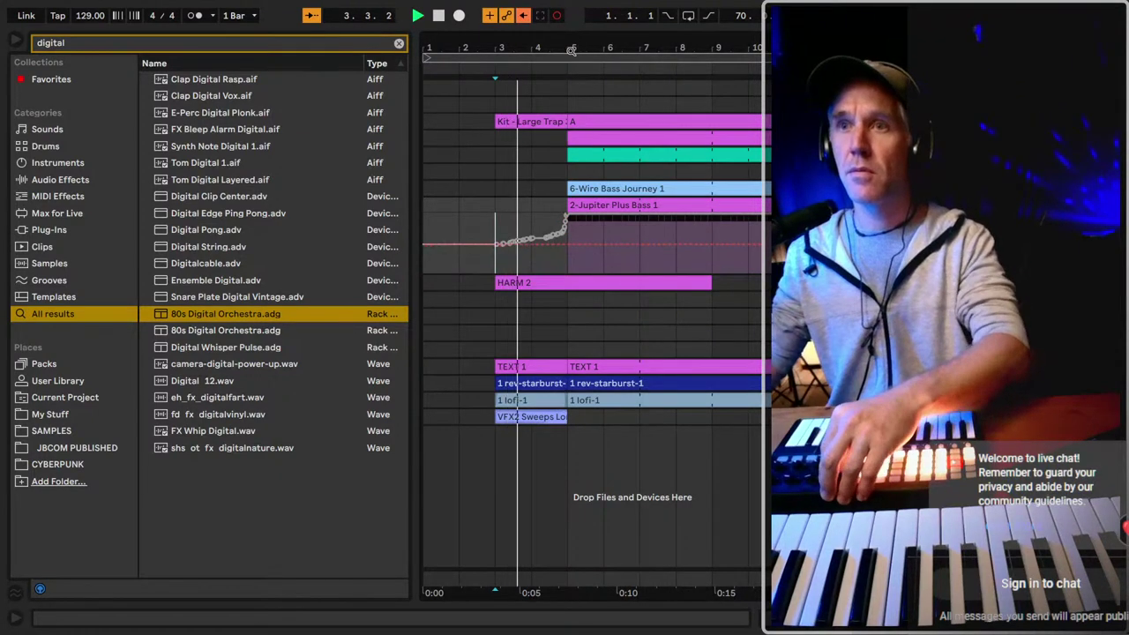
left_click(557, 16)
key("space")
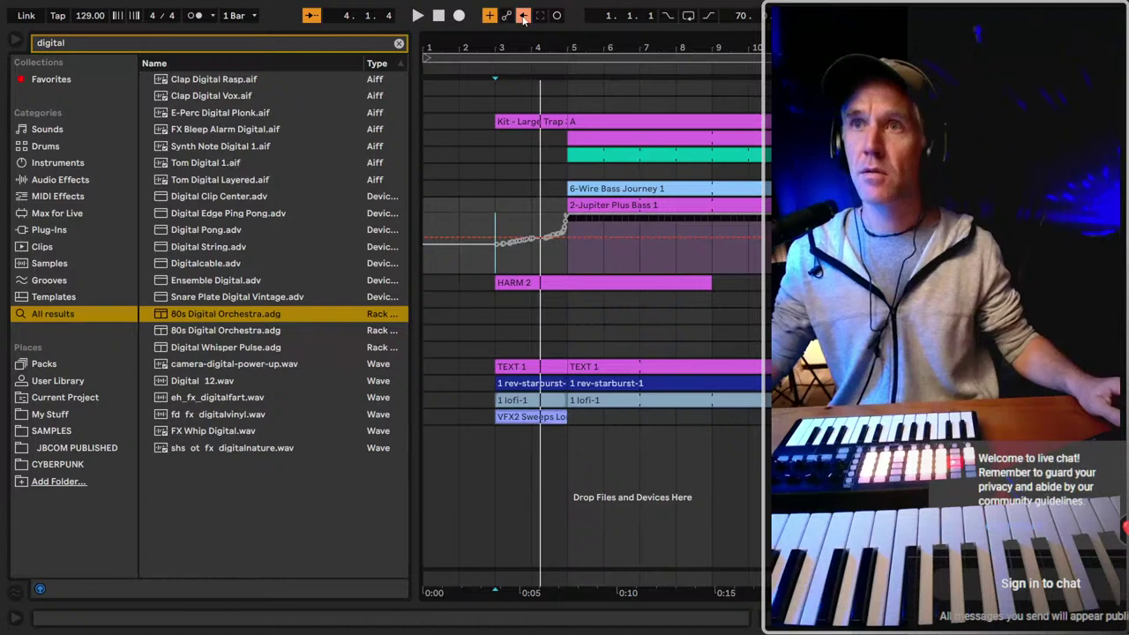
left_click(523, 16)
Record the mapped filter movements into the Jupiter Plus Bass automation lane from bar 3 to about bar 81 using Arrangement Record.
left_click(459, 15)
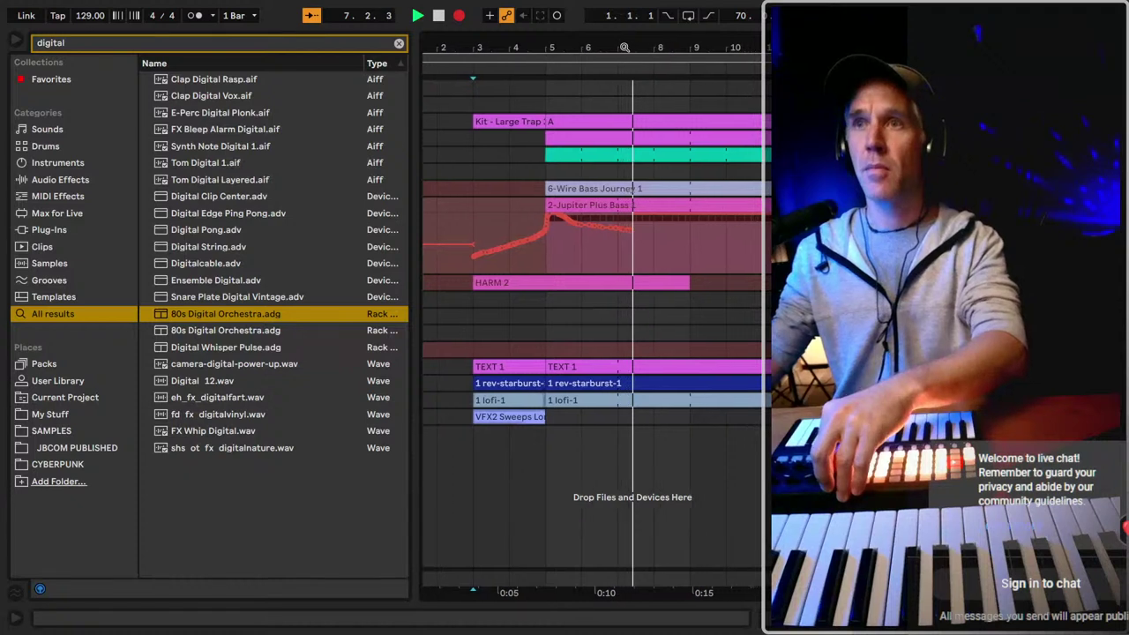
left_click_drag(626, 43, 626, 26)
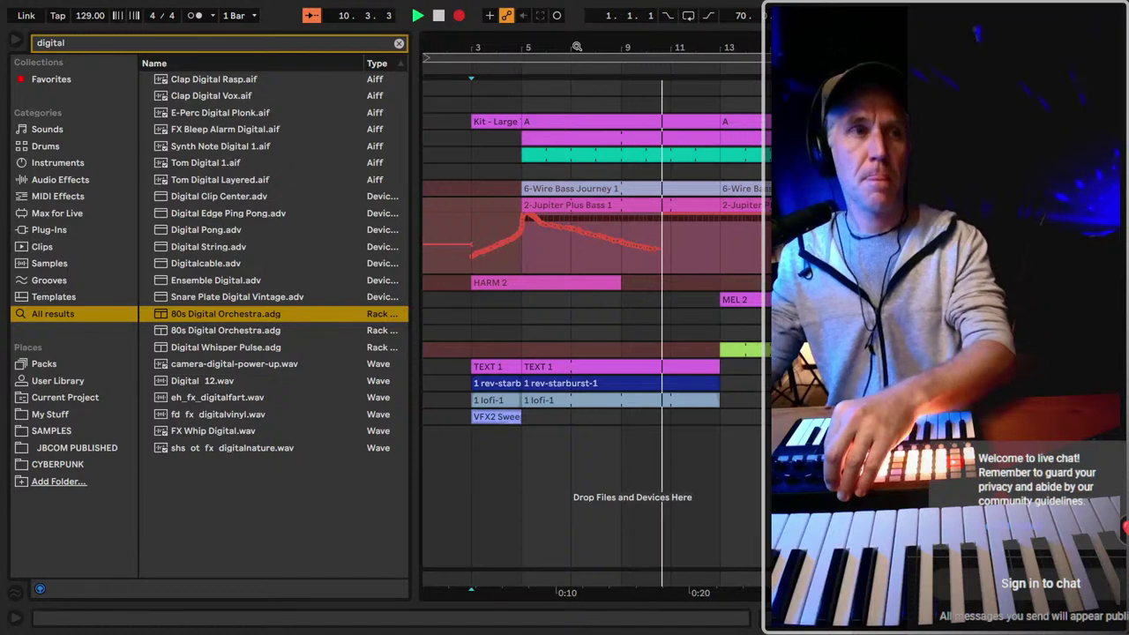
left_click_drag(624, 51, 566, 45)
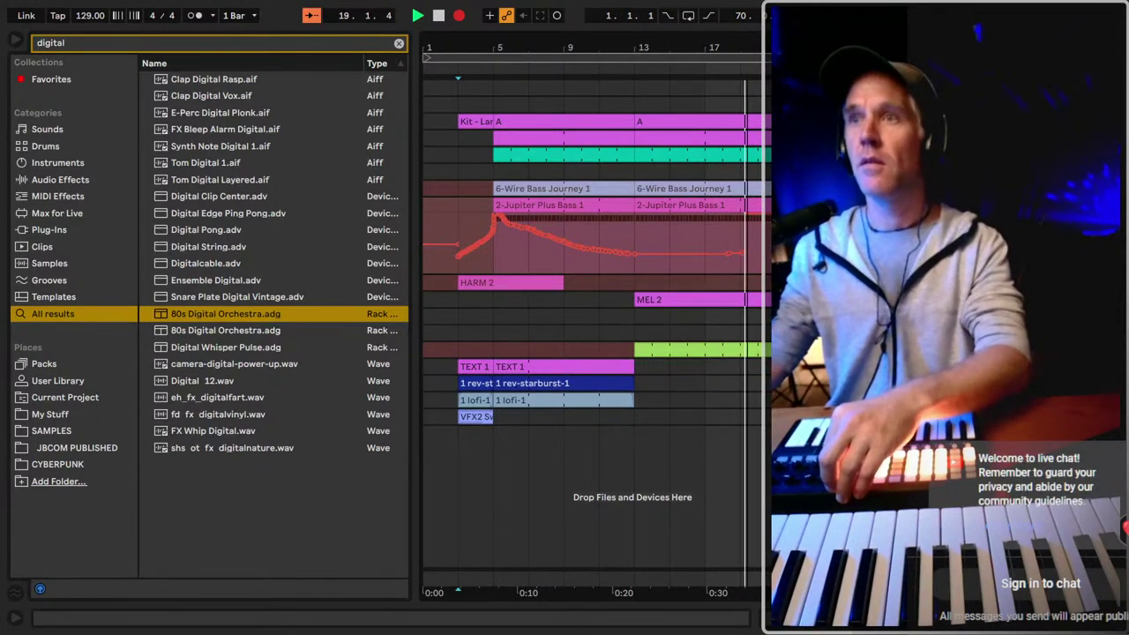
left_click_drag(635, 55, 567, 46)
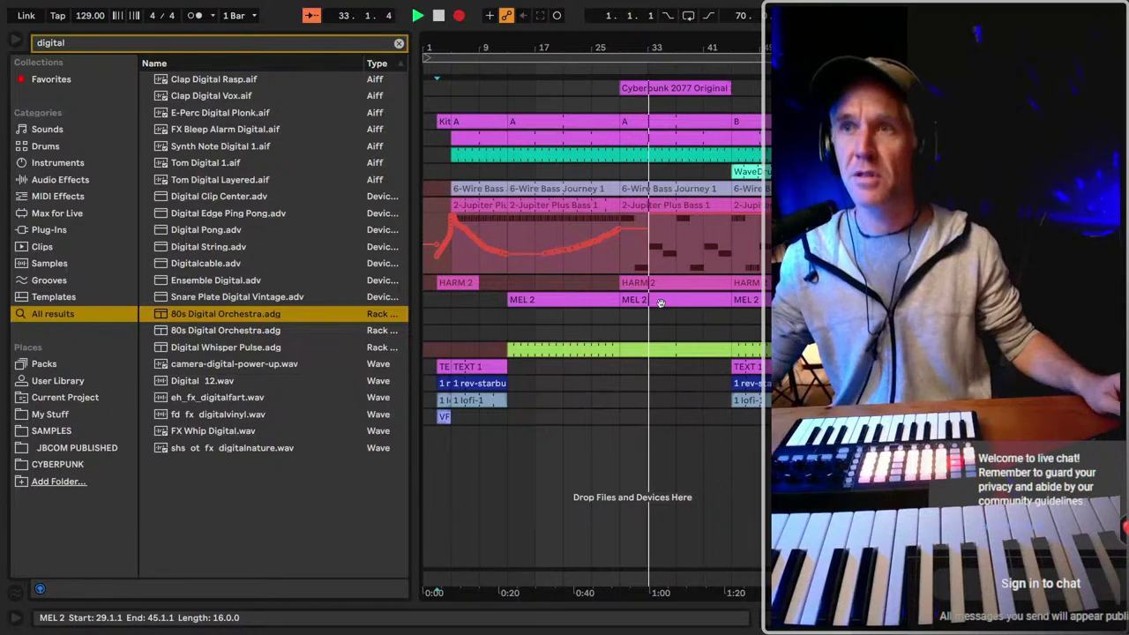
key("super+alt+b")
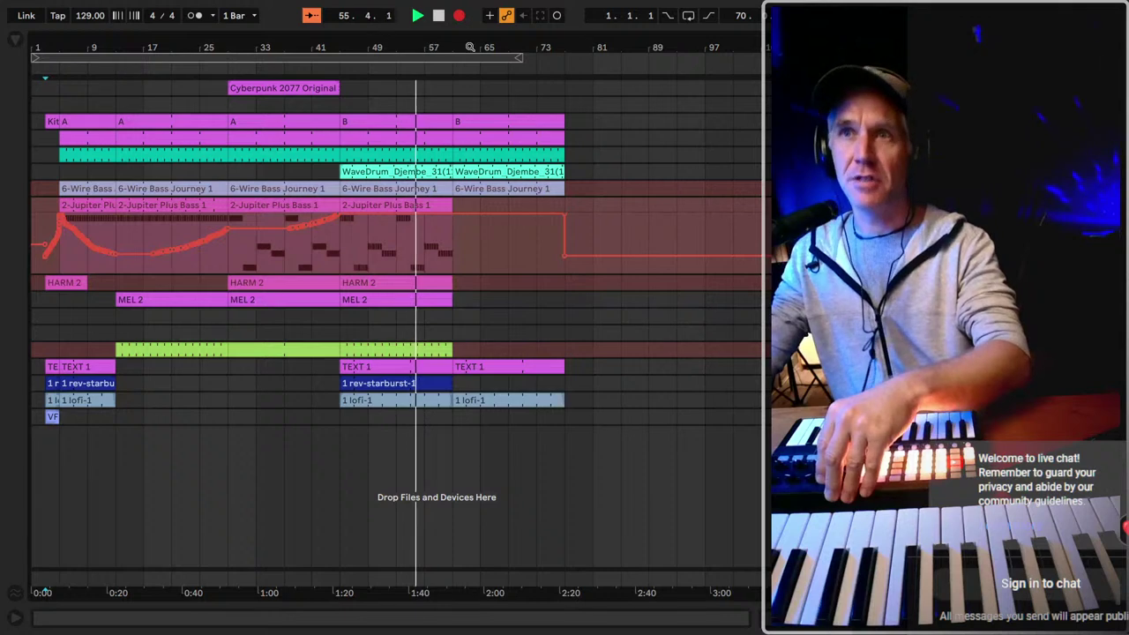
left_click_drag(434, 47, 432, 155)
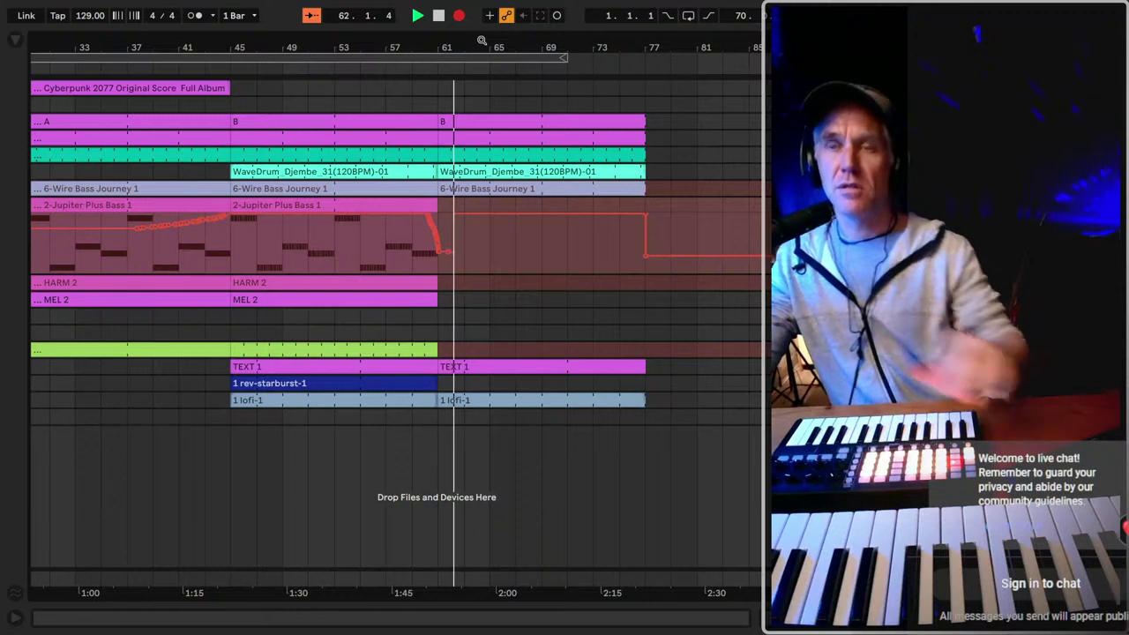
left_click_drag(515, 50, 599, 47)
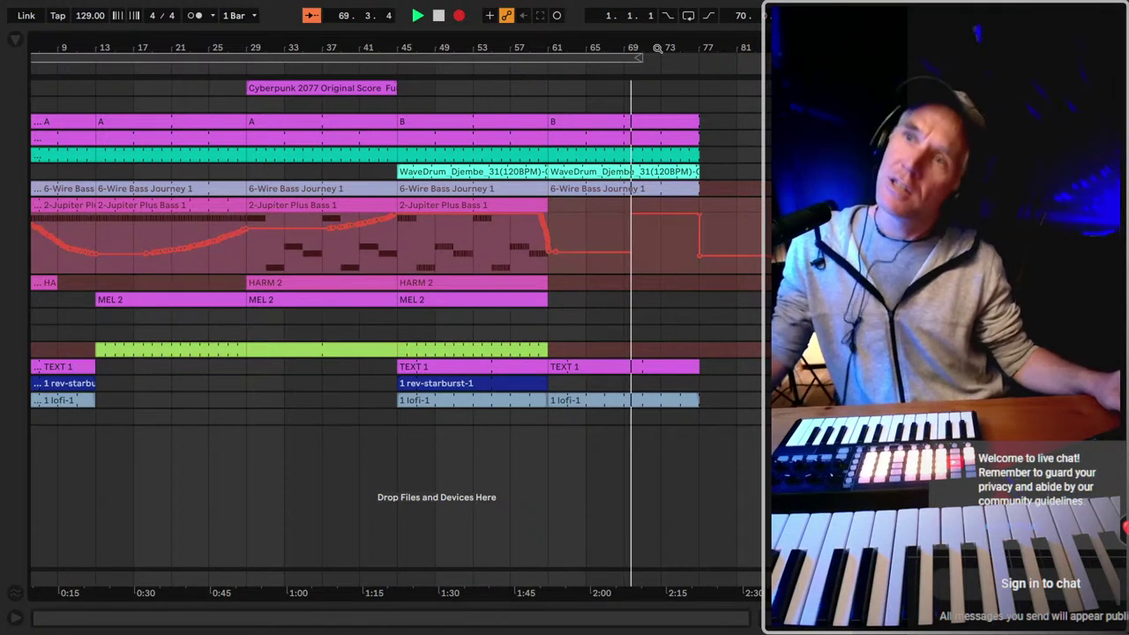
left_click_drag(664, 55, 667, 47)
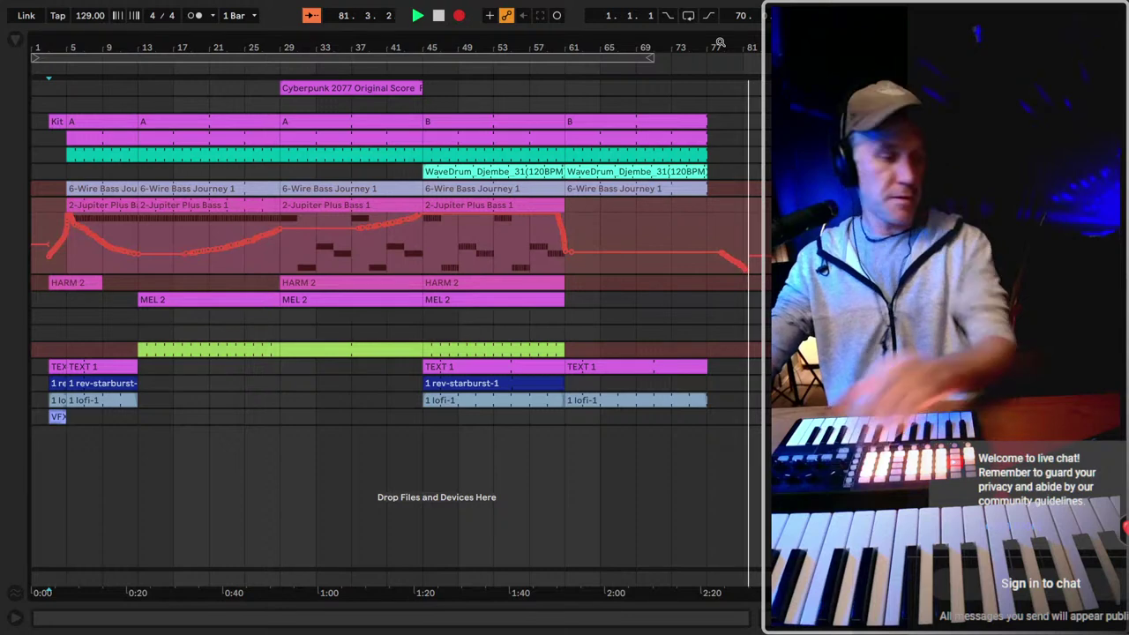
key("space")
left_click(412, 270)
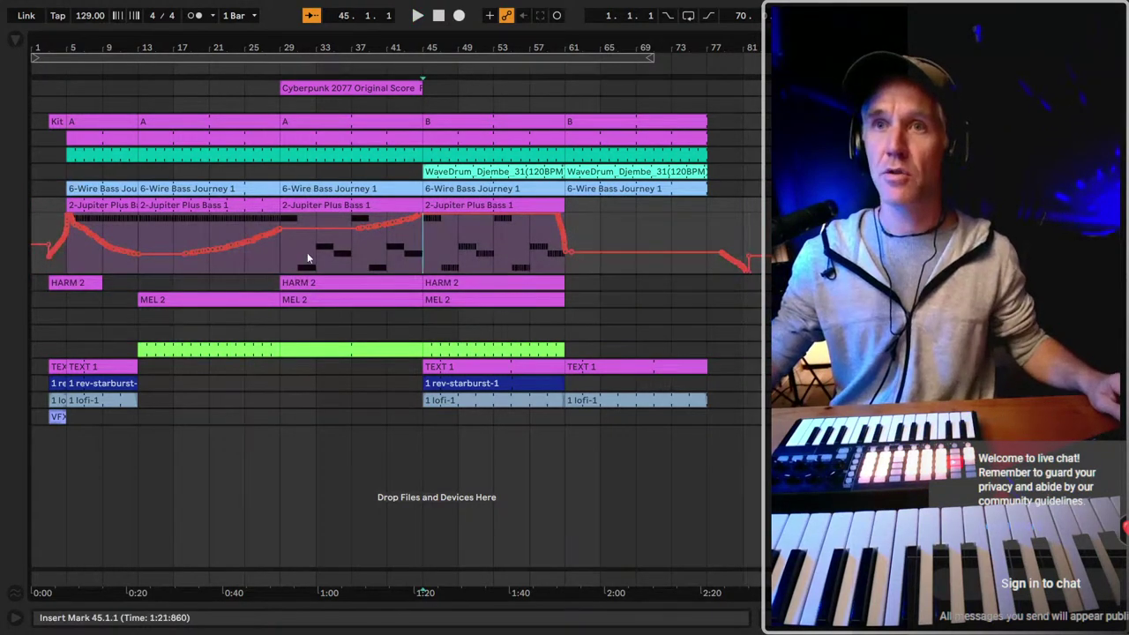
Save the set and check its file name outside full-screen mode.
key("ctrl+s")
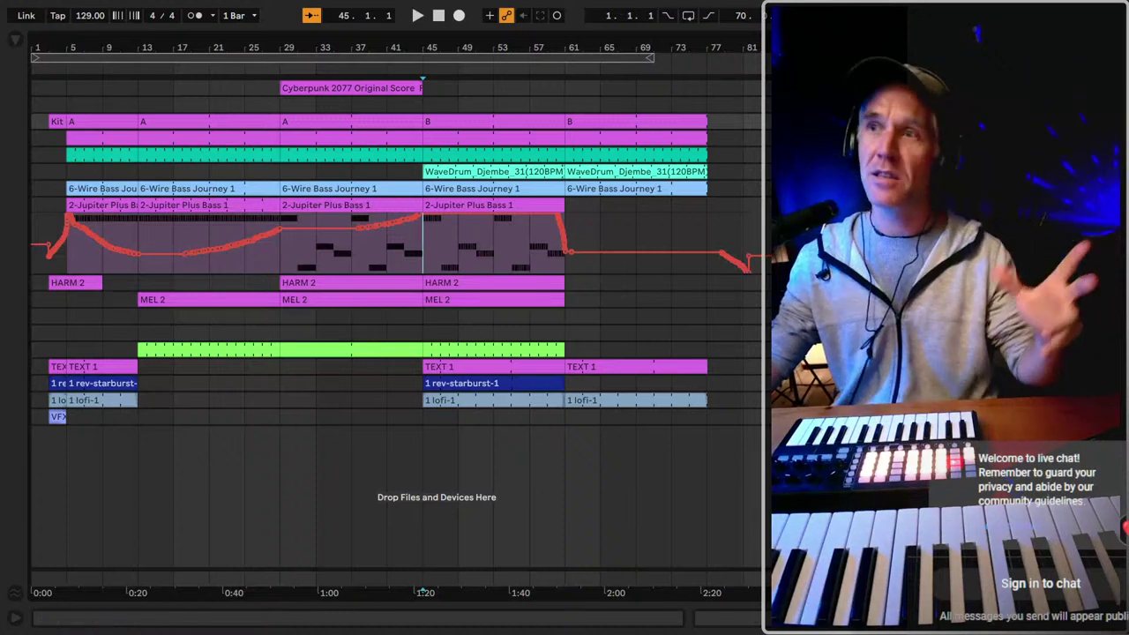
key("F11")
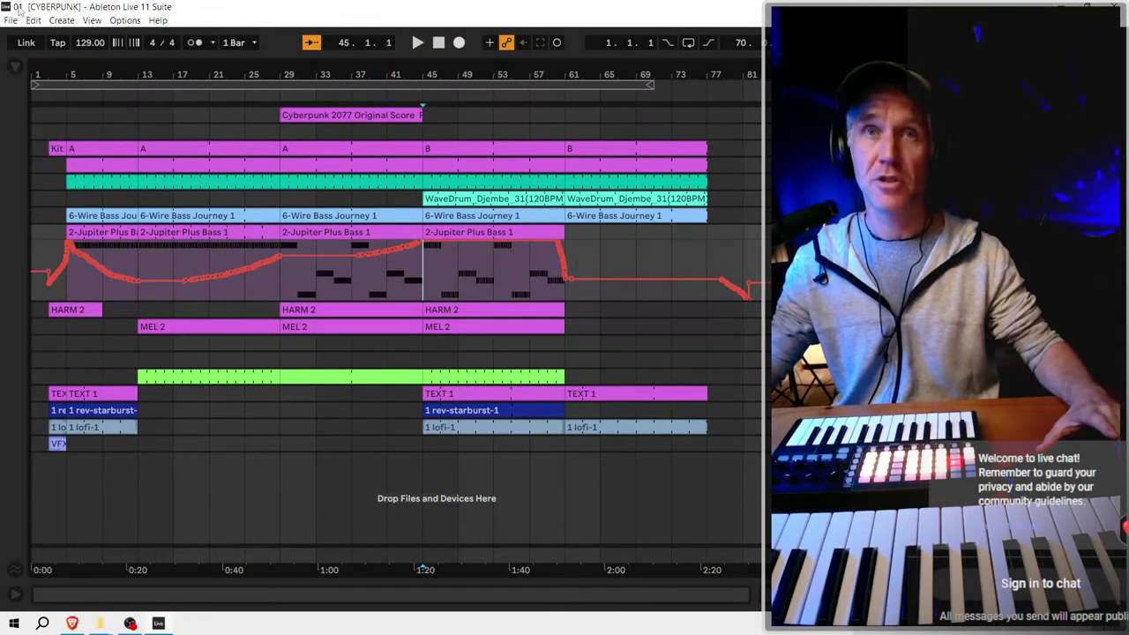
key("F11")
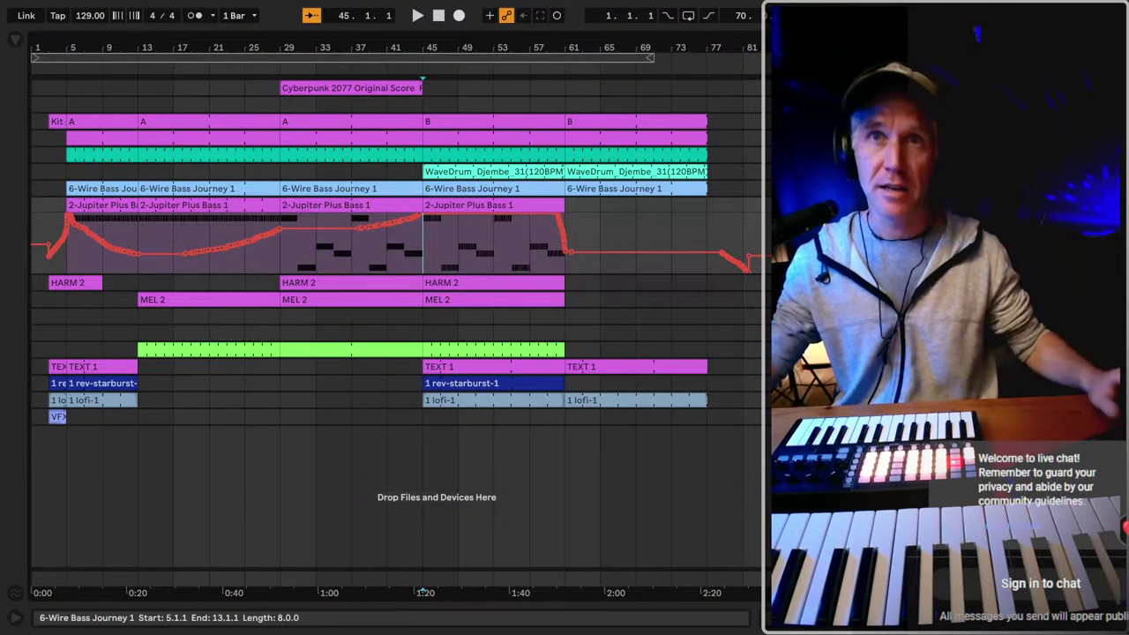
Show the browser and expand the Cyberpunk folder in My Stuff to view its saved racks.
left_click(20, 41)
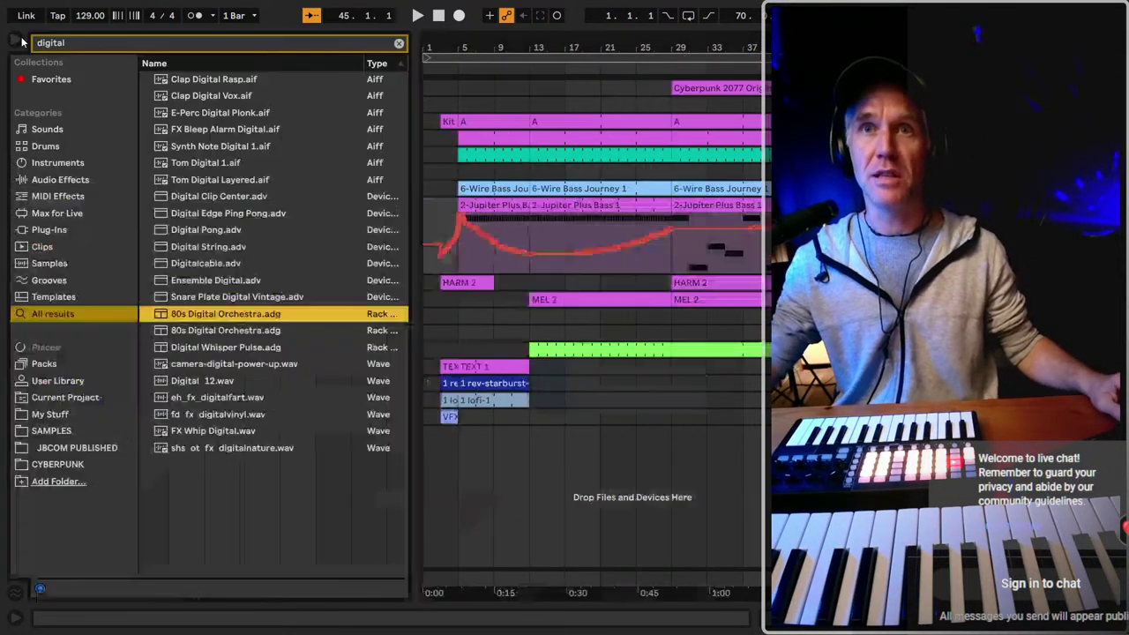
left_click(55, 414)
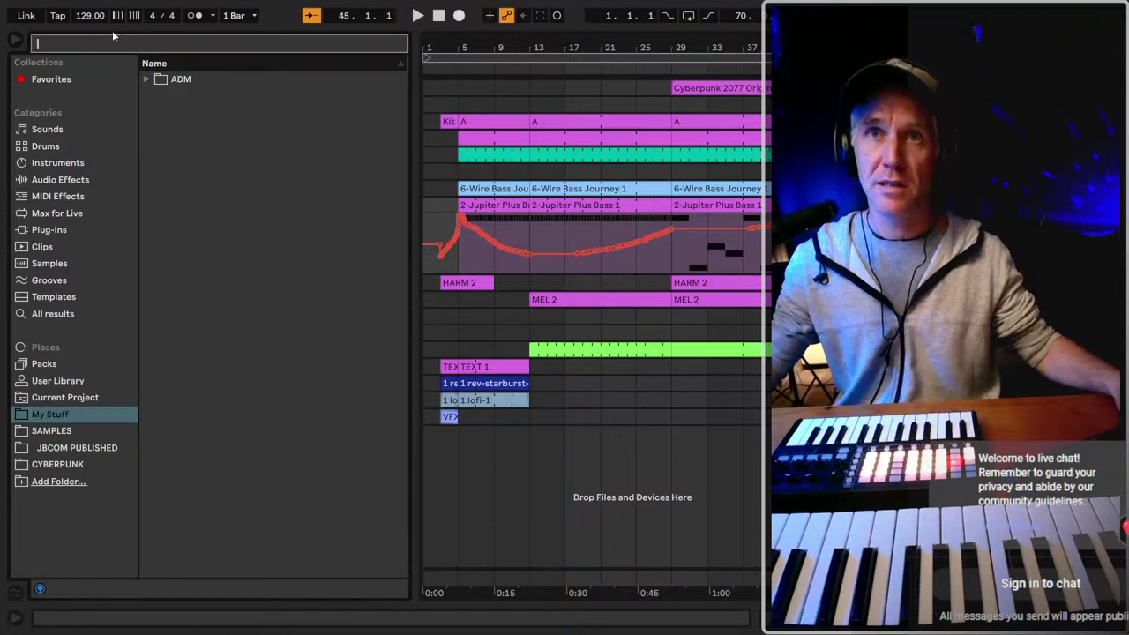
key("Escape")
left_click(194, 115)
left_click(184, 123)
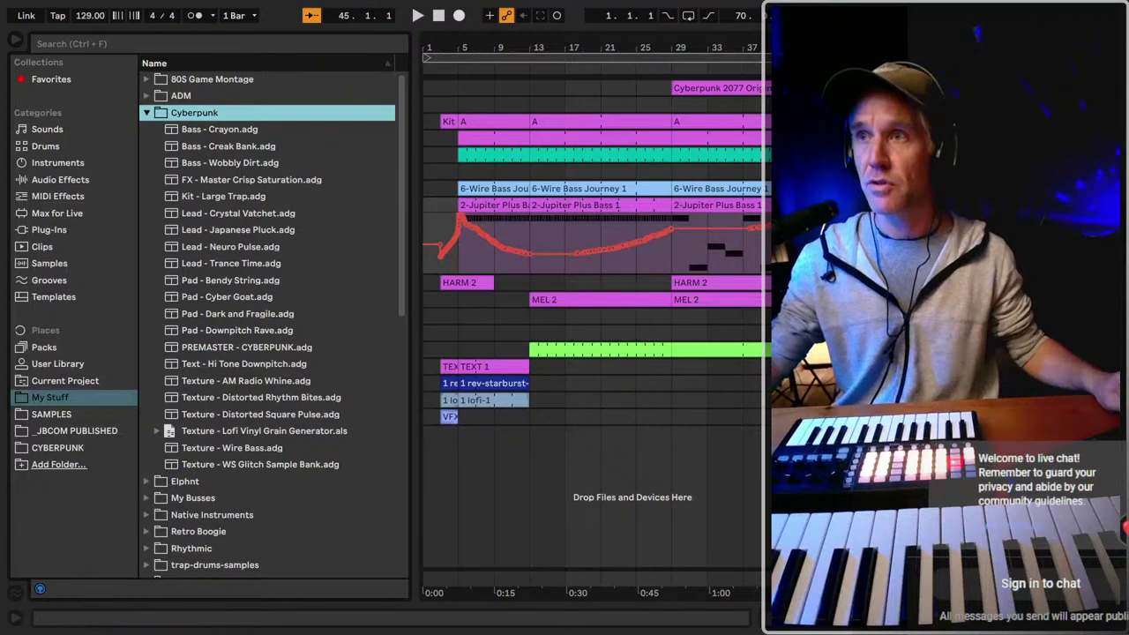
Hide the automation lanes in the arrangement and collapse the browser.
key("a")
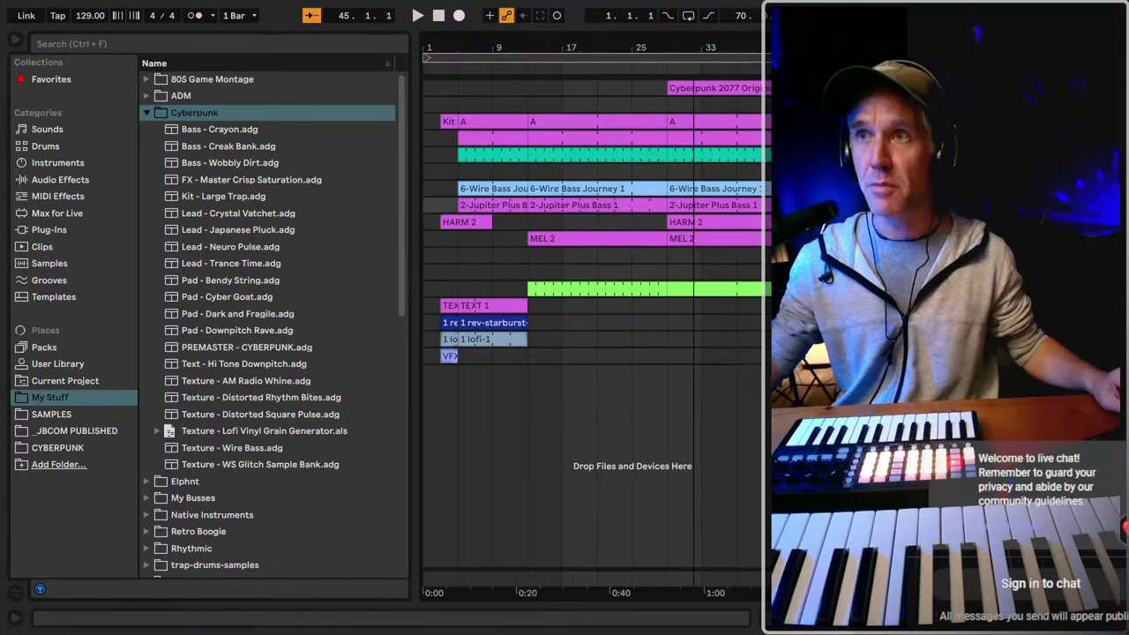
left_click_drag(660, 47, 660, 40)
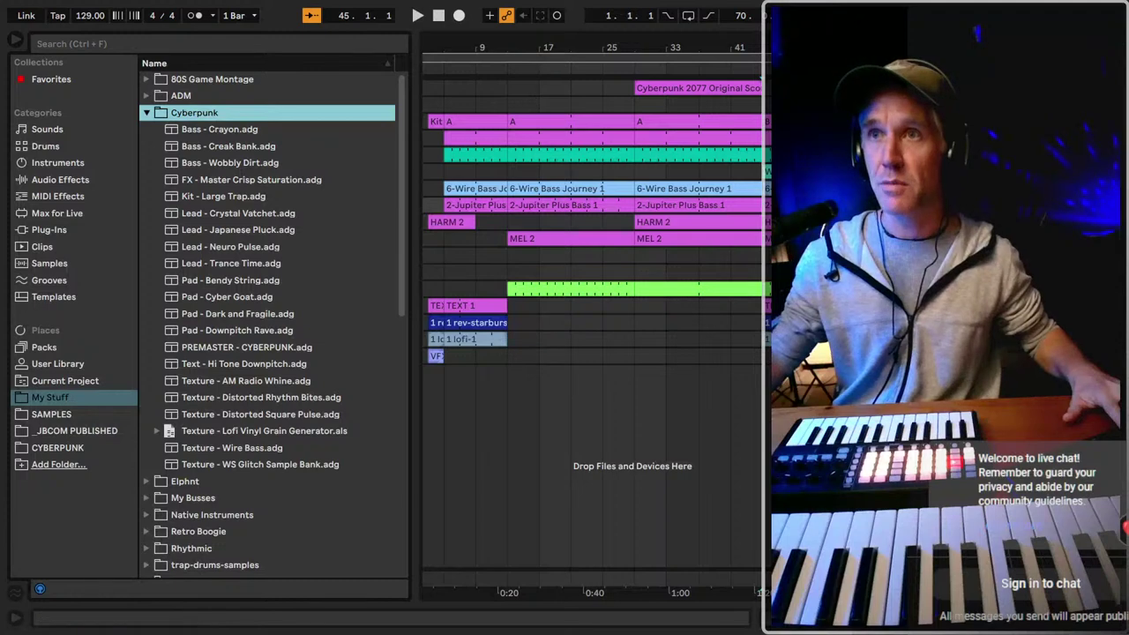
key("ctrl+alt+b")
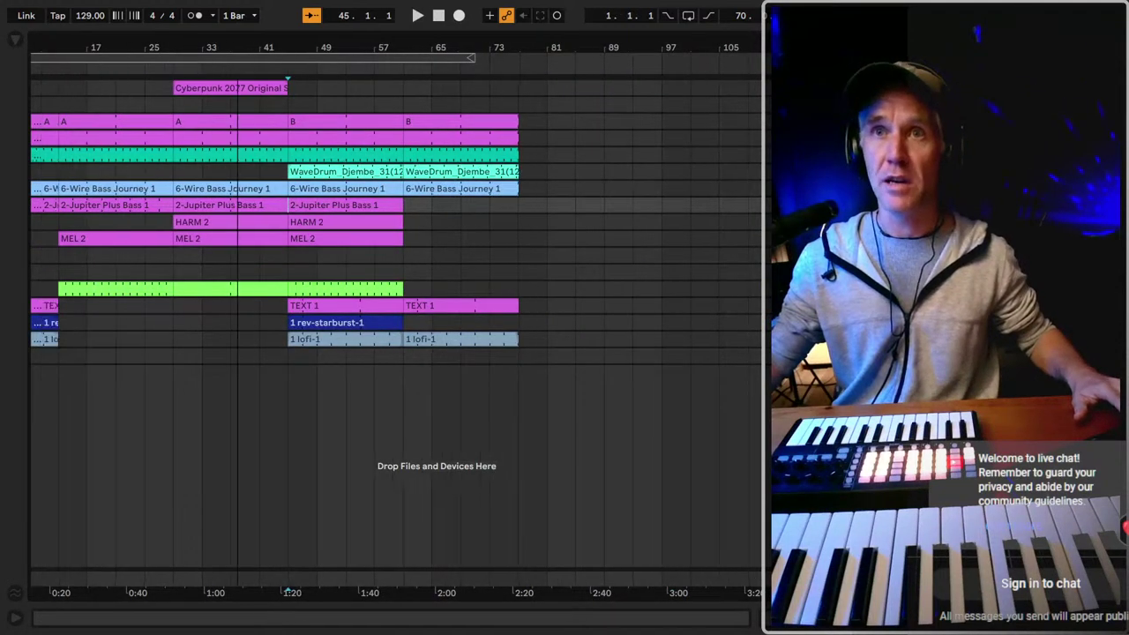
left_click_drag(300, 62, 270, 62)
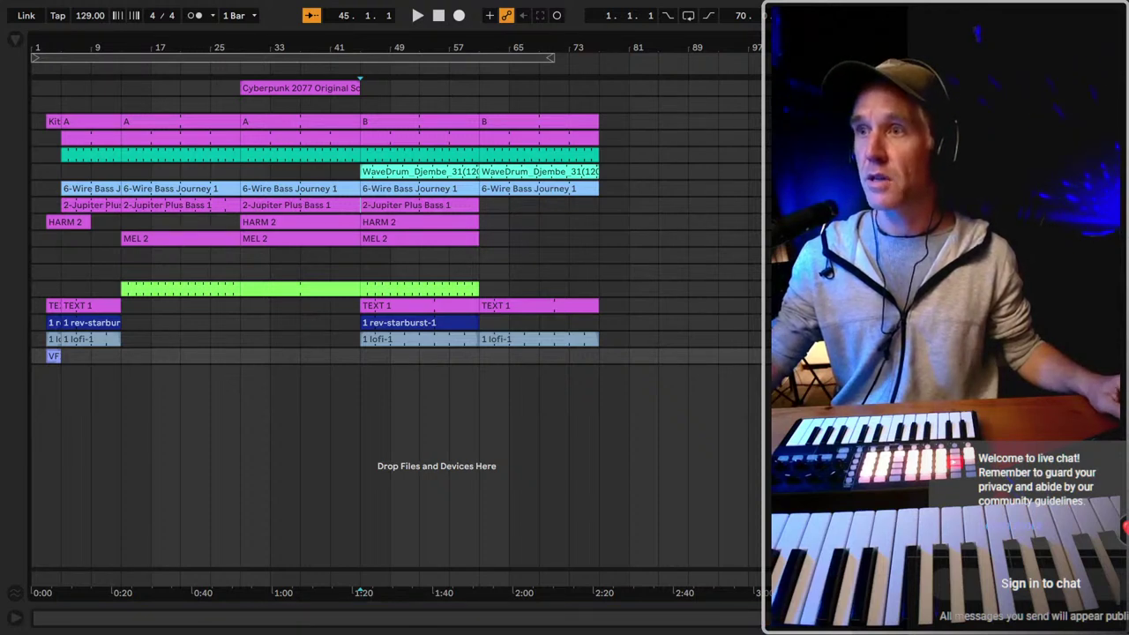
left_click(729, 301)
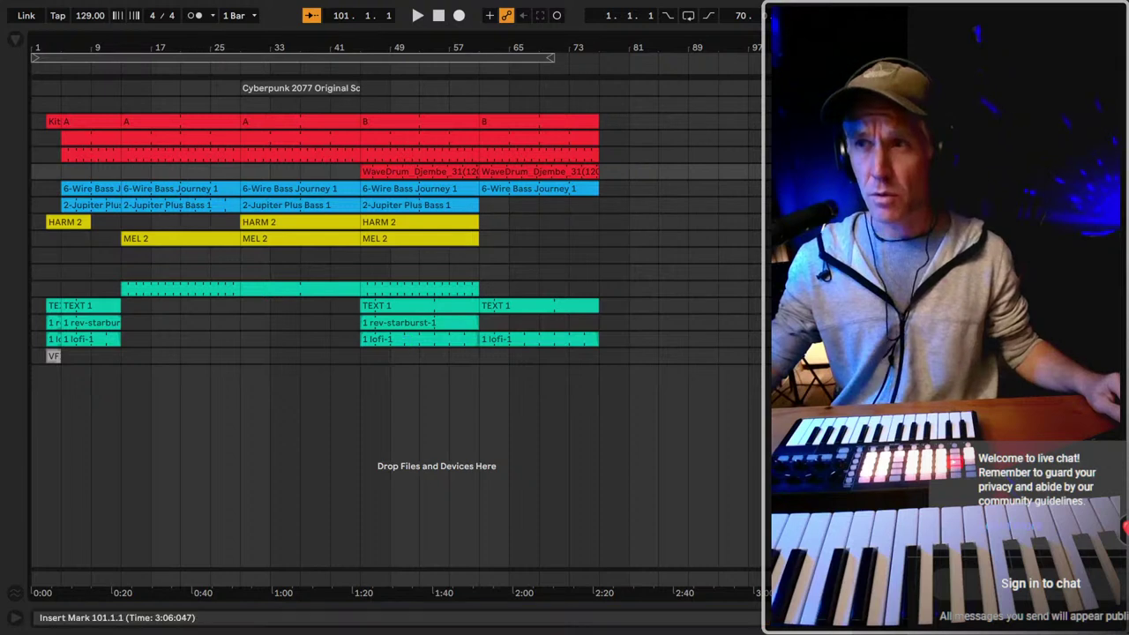
Copy the two-bar VFX2 Sweeps clip from bar 3 to bars 11, 27 and 43 on the same track.
left_click(62, 356)
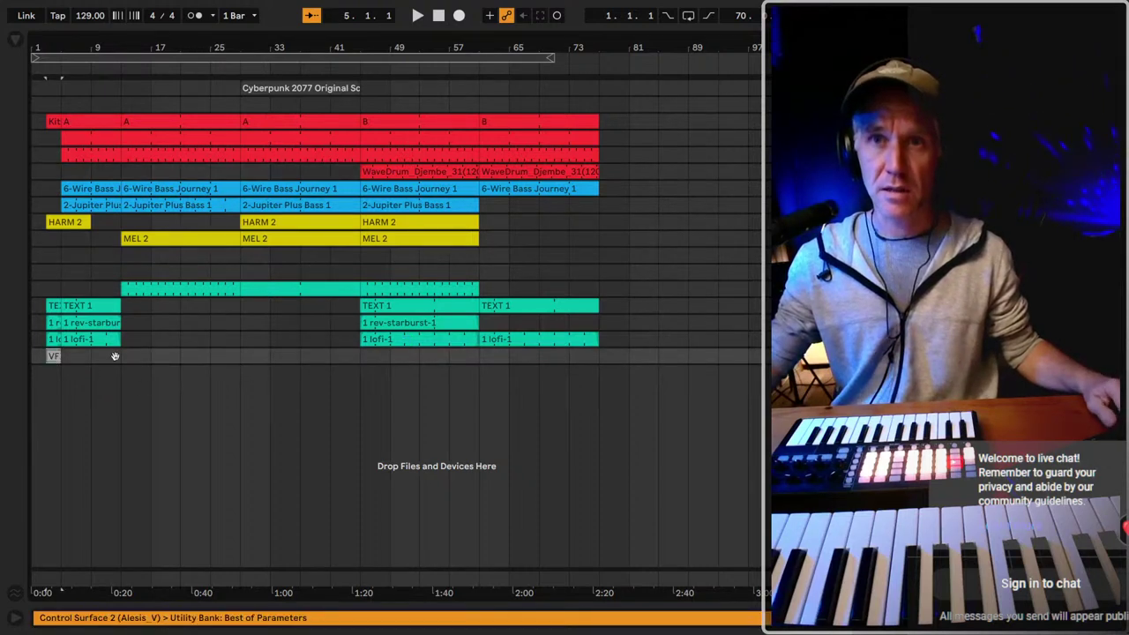
left_click_drag(35, 52, 35, 106)
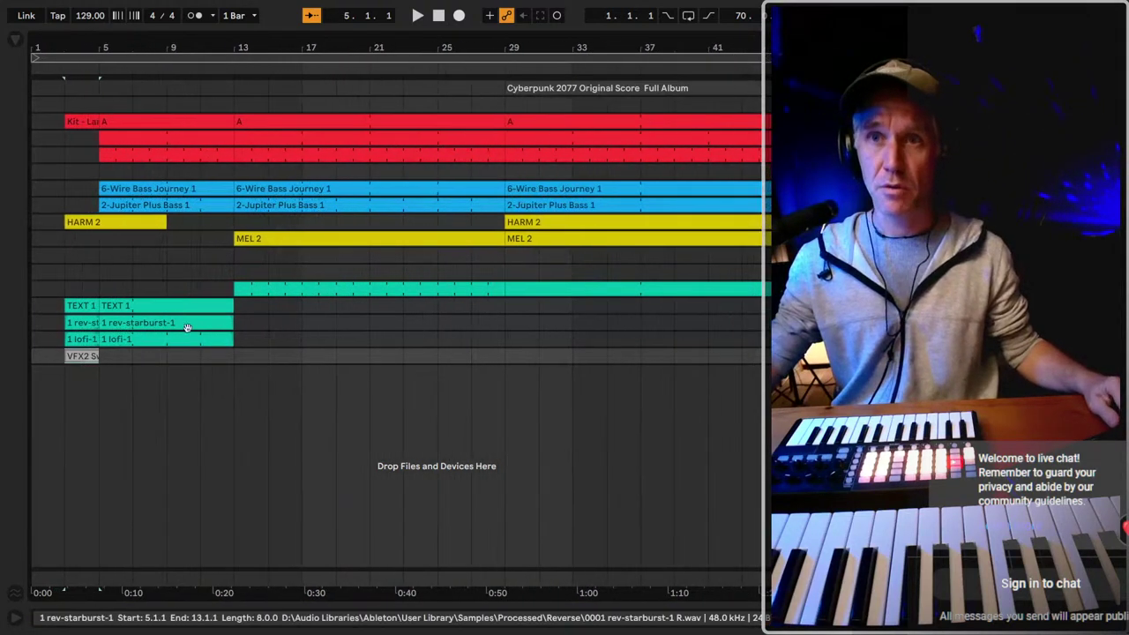
left_click(202, 356)
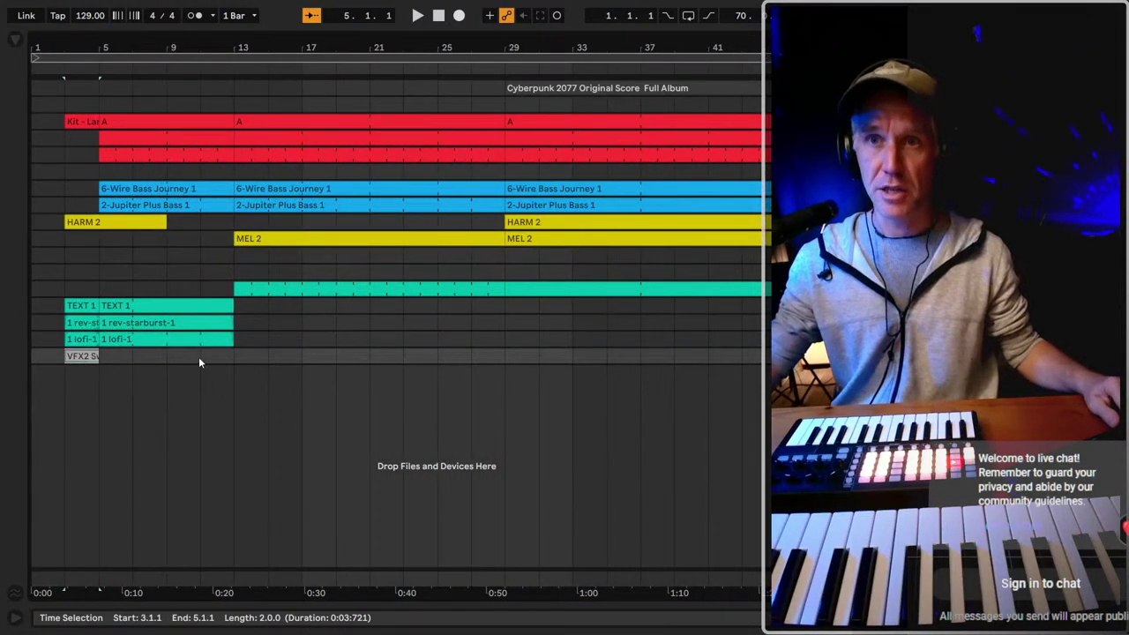
left_click(472, 356)
key("ctrl+v")
left_click(752, 356)
key("ctrl+v")
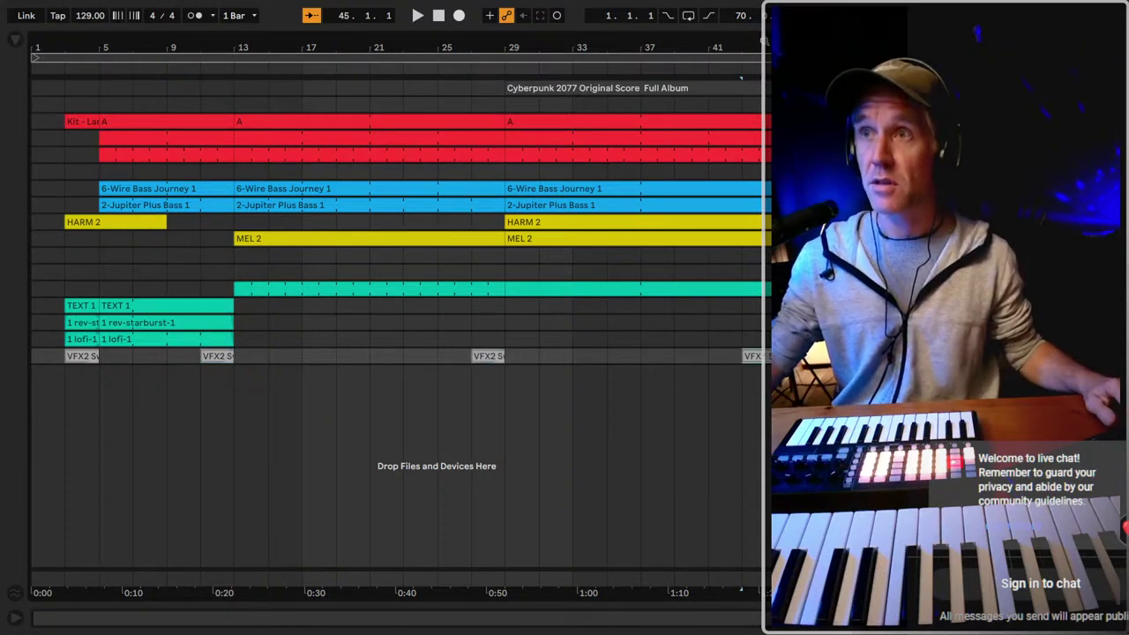
Paste further copies of the VFX2 Sweeps clip at bars 59 and 75 on the sweep track.
left_click_drag(764, 40, 555, 106)
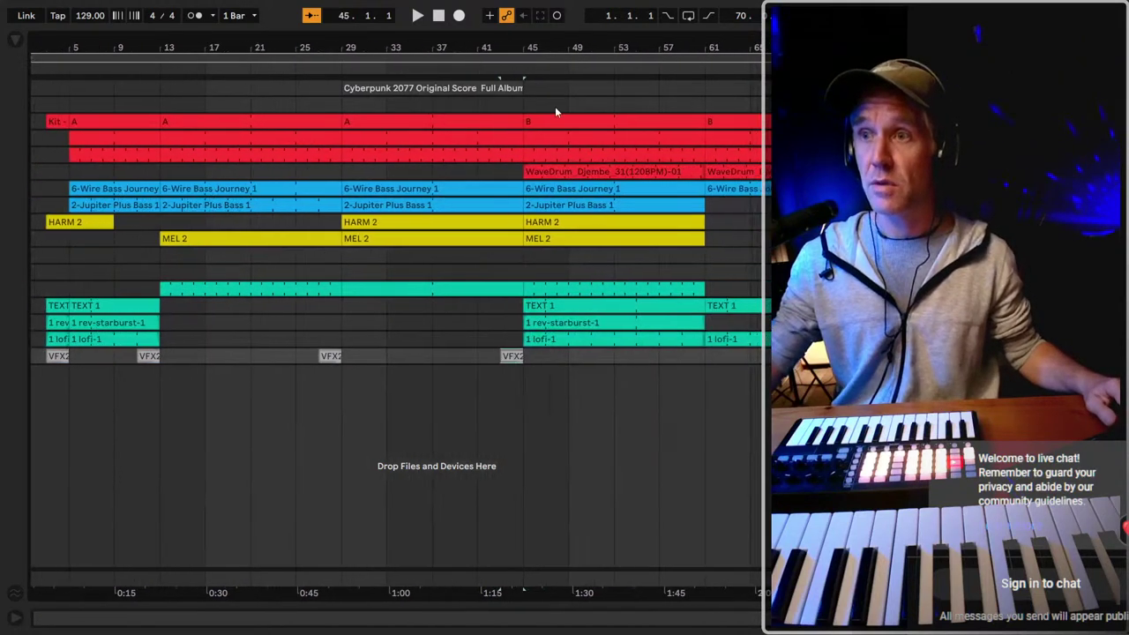
left_click(688, 355)
key("ctrl+v")
key("minus")
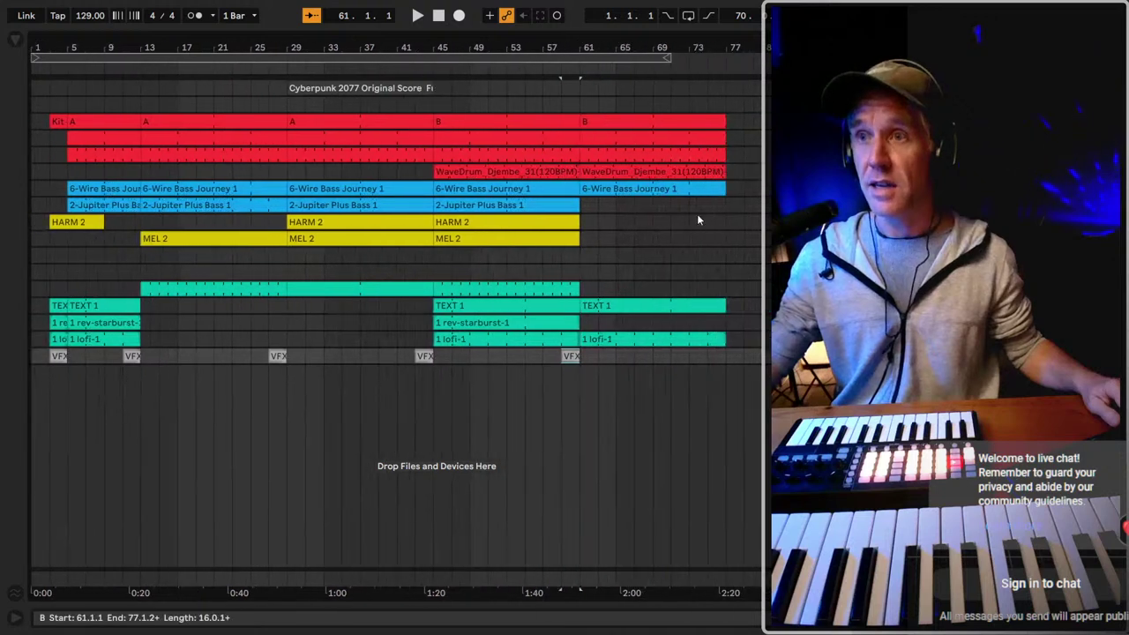
left_click(720, 356)
key("ctrl+v")
Play the arrangement from bar 27 to hear the copied sweep lead into bar 29.
left_click(270, 342)
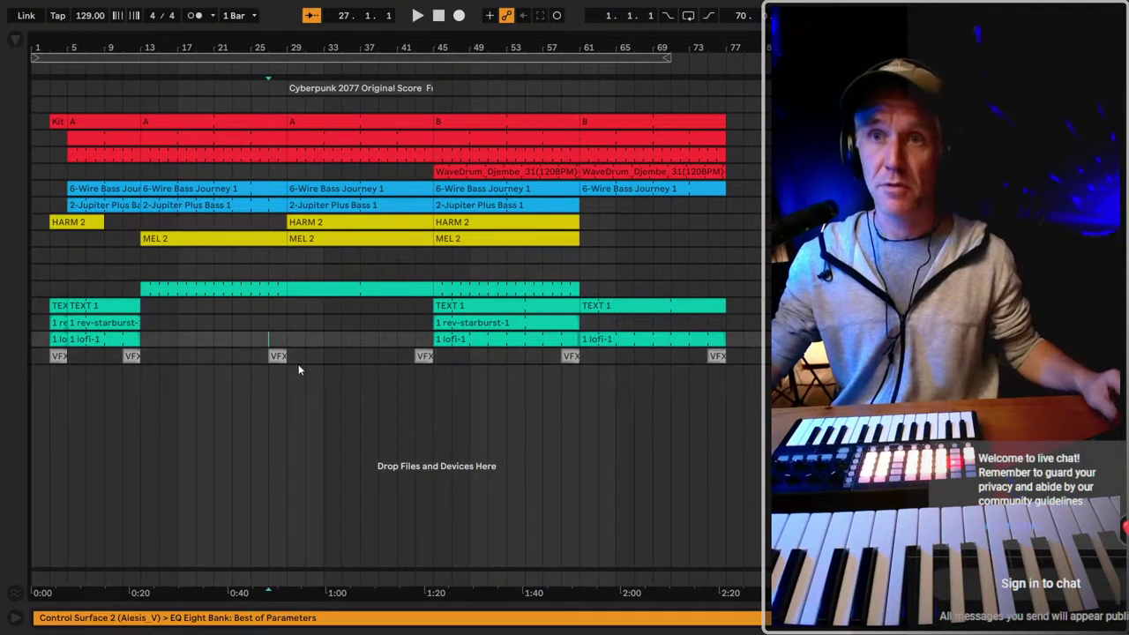
key("space")
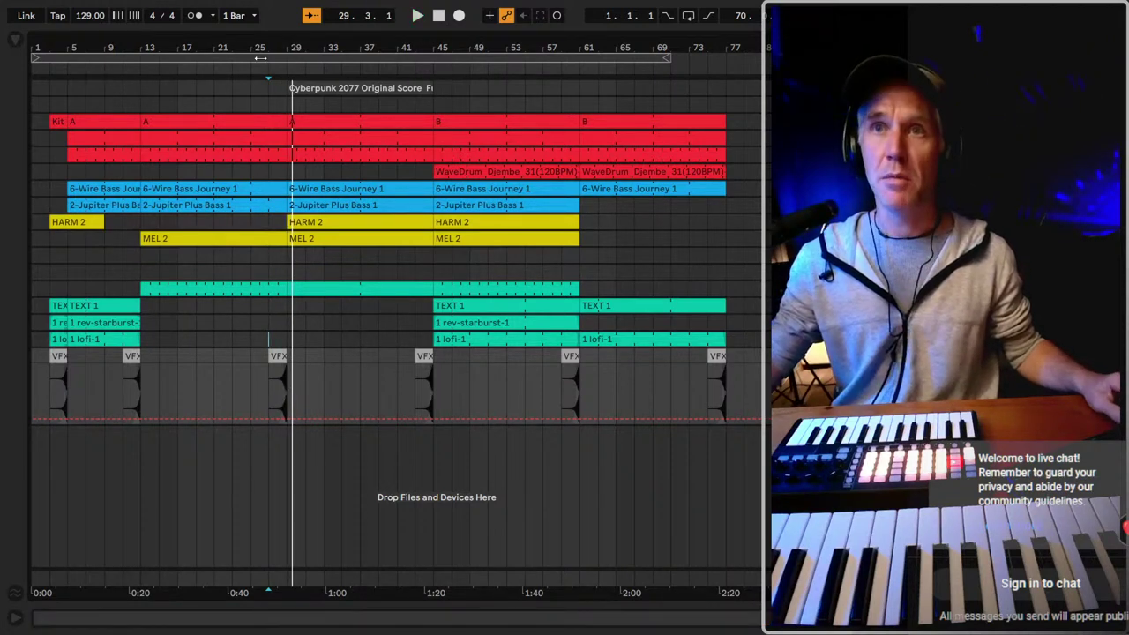
Extend the VFX2 Sweeps clip that ends at bar 13 back to bar 9, making it four bars long.
left_click_drag(104, 52, 300, 320)
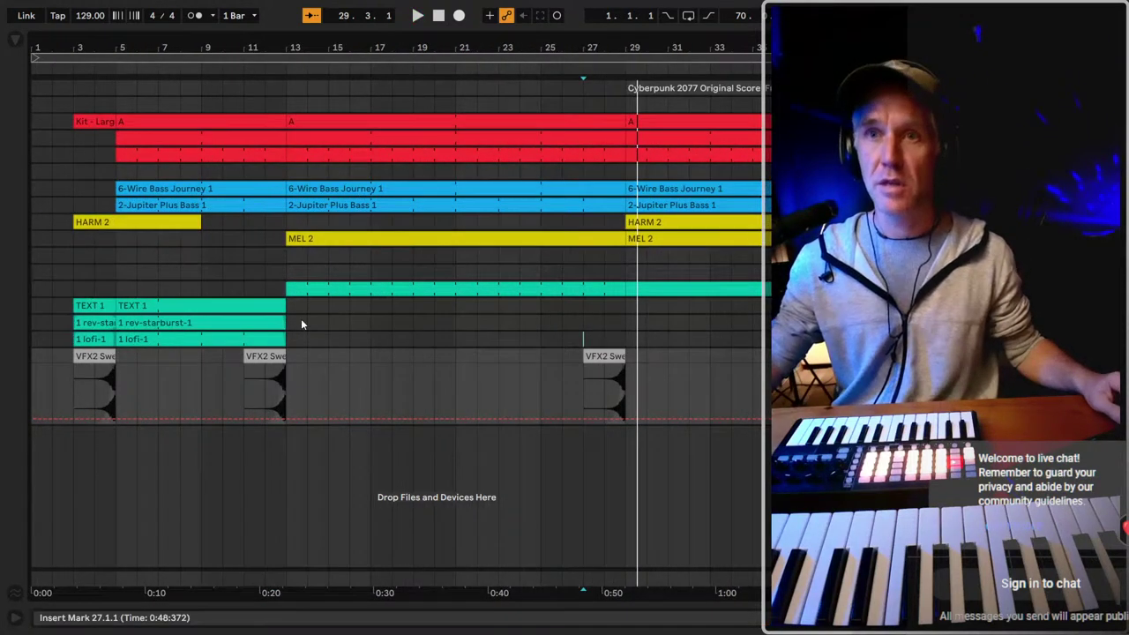
left_click(263, 368)
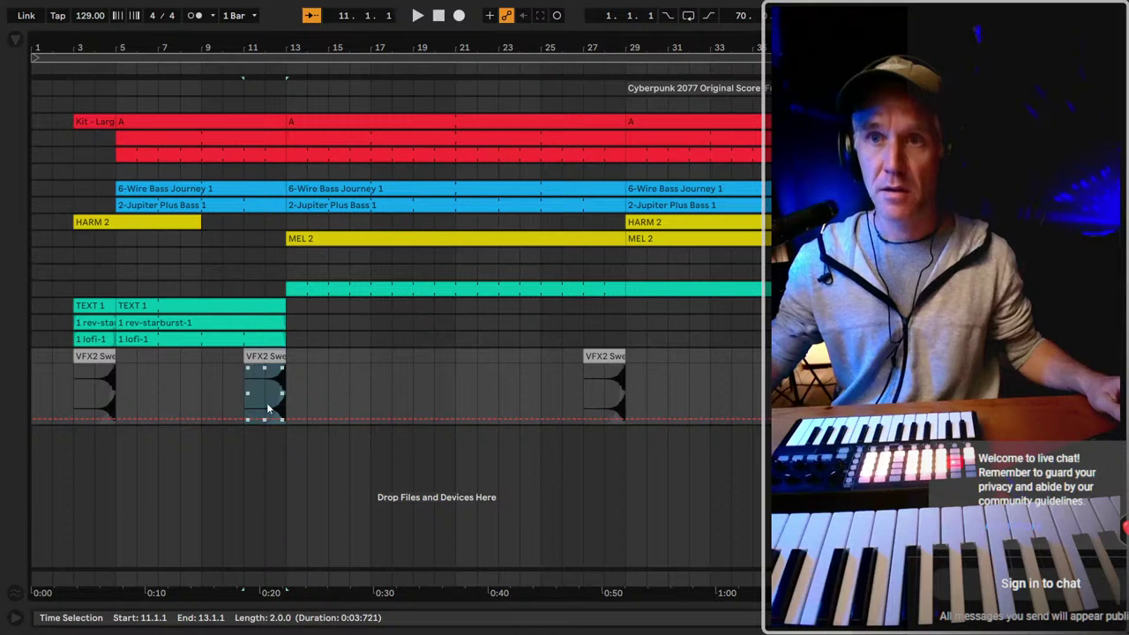
key("shift+Left")
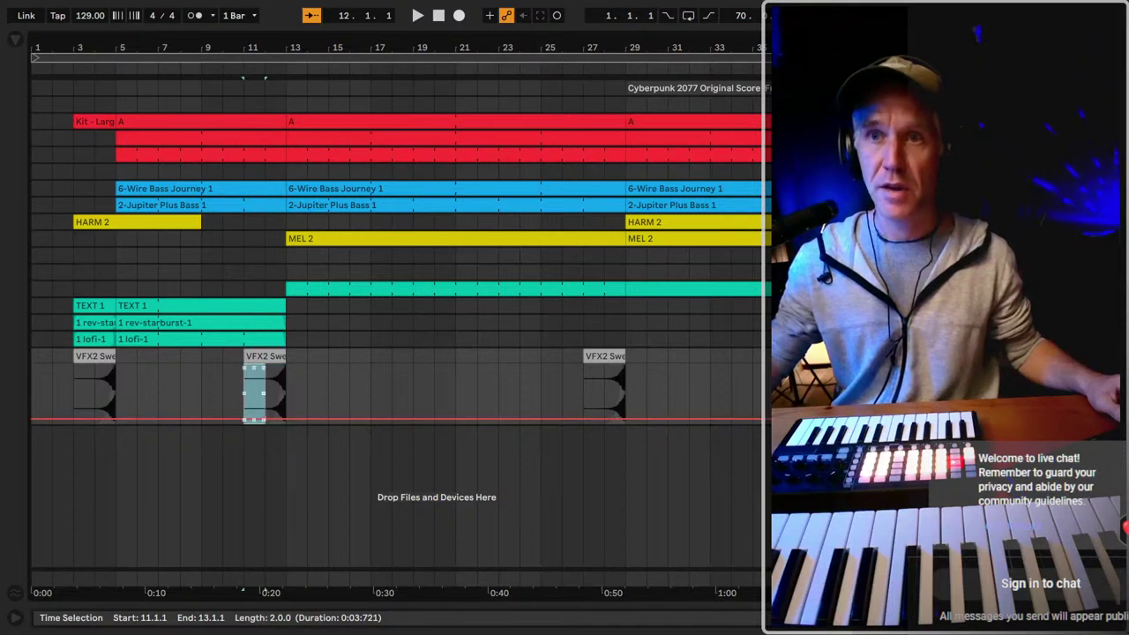
key("z")
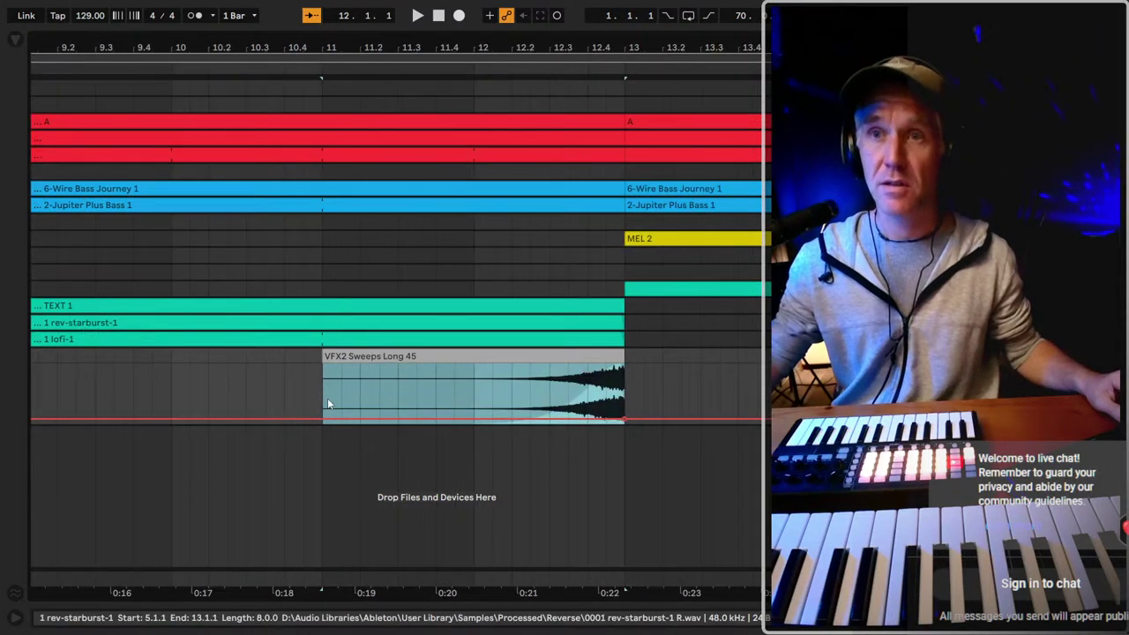
left_click(568, 422)
key("a")
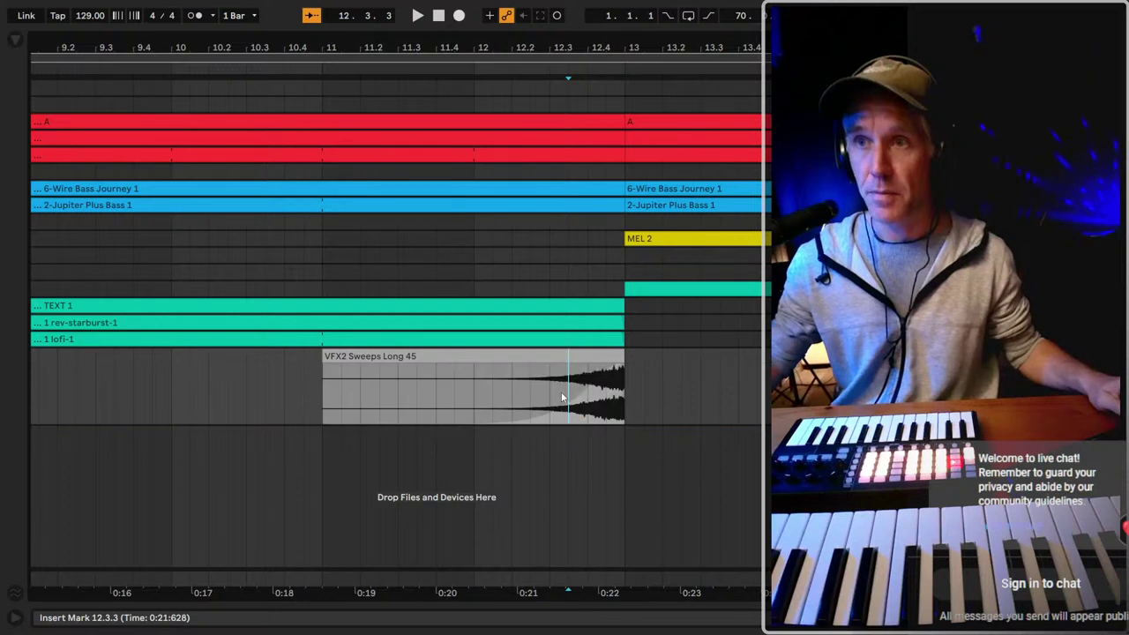
left_click_drag(569, 404, 319, 418)
left_click_drag(325, 357, 35, 377)
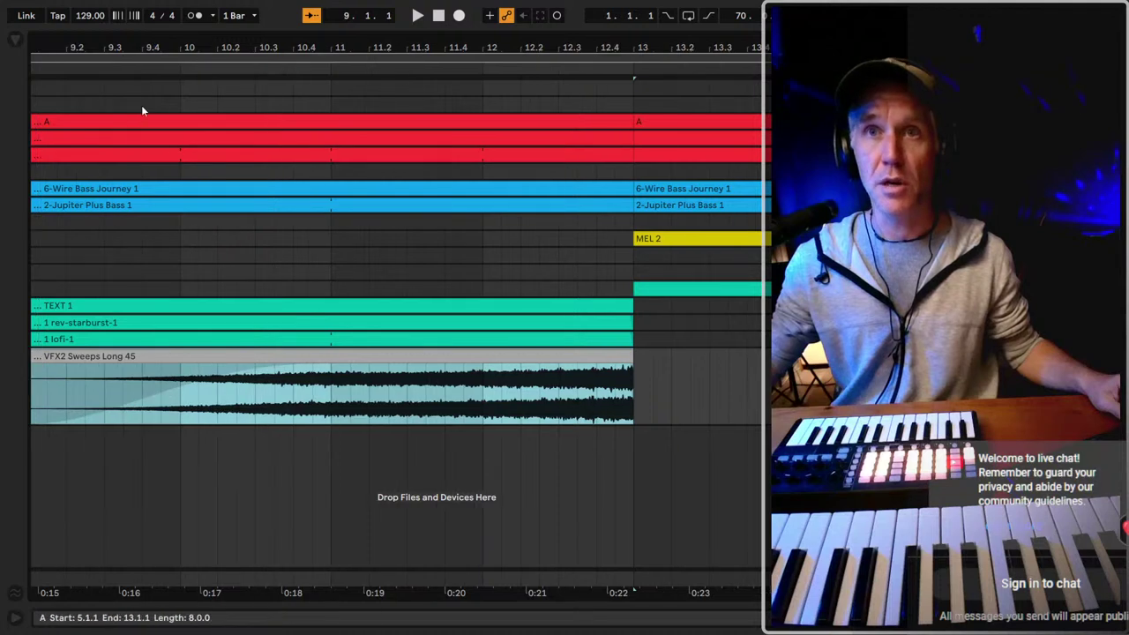
Stretch the extended sweep clip's fade-in to its end at bar 13 and play it back from bar 10.
scroll(320, 457, "down", 2)
left_click(254, 406)
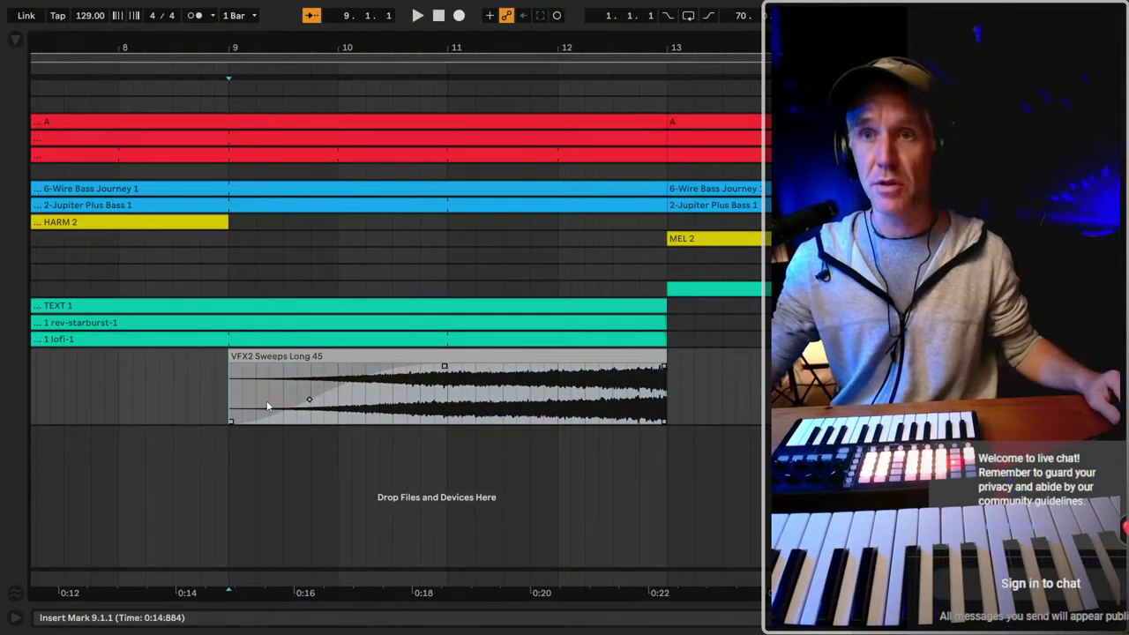
key("space")
left_click_drag(453, 403, 670, 405)
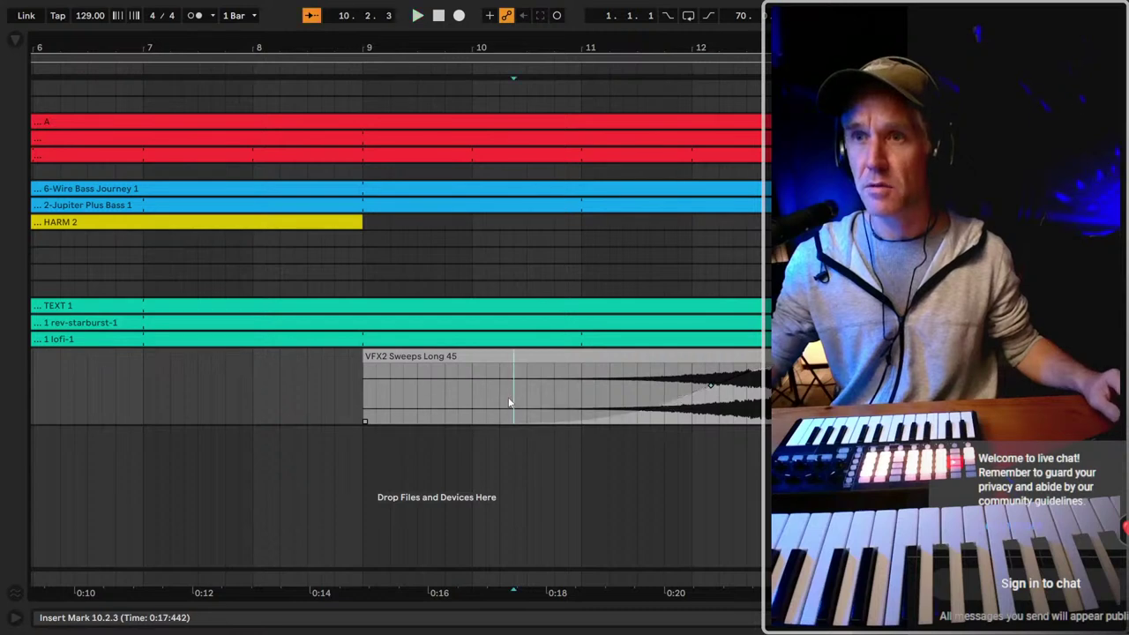
key("space")
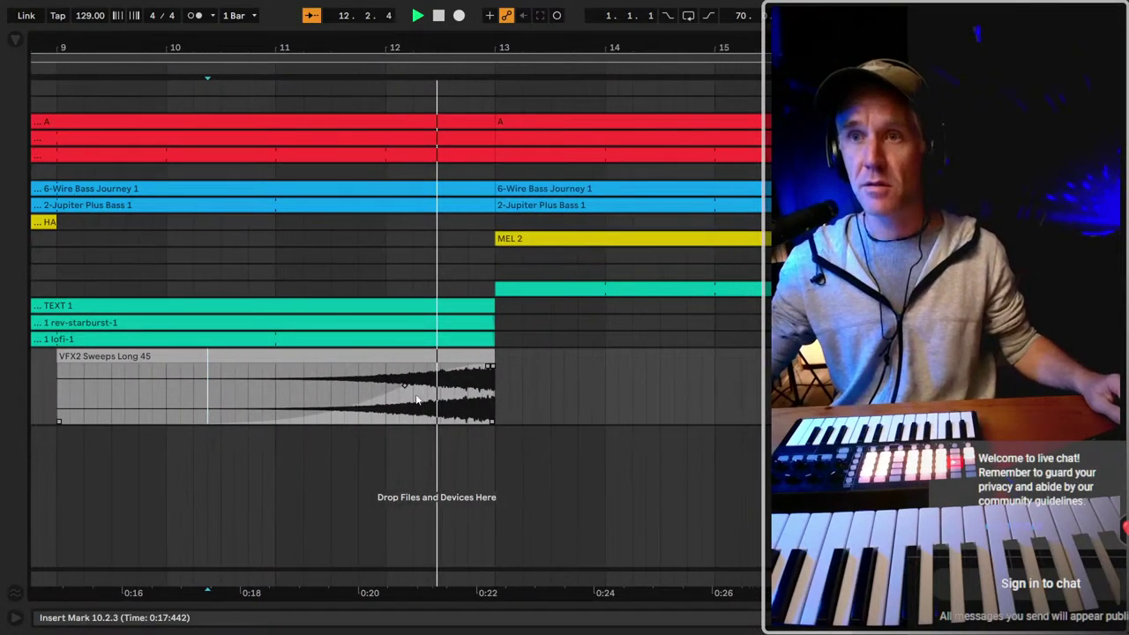
Try different bends of the sweep clip's fade-in curve, and undo the fade.
left_click_drag(359, 389, 390, 405)
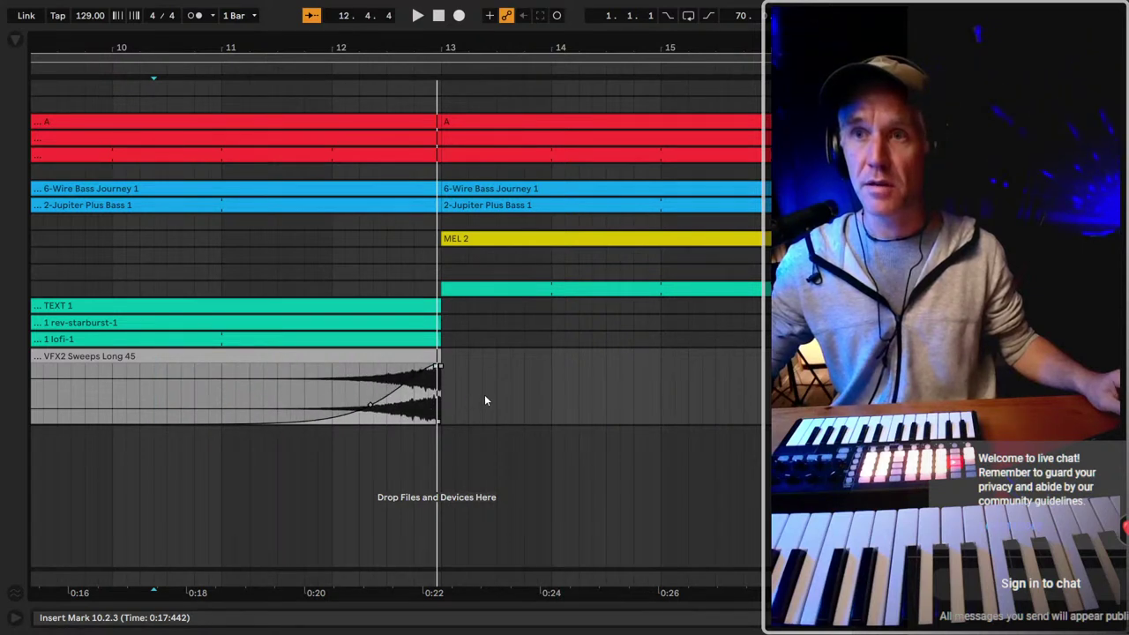
key("ctrl+z")
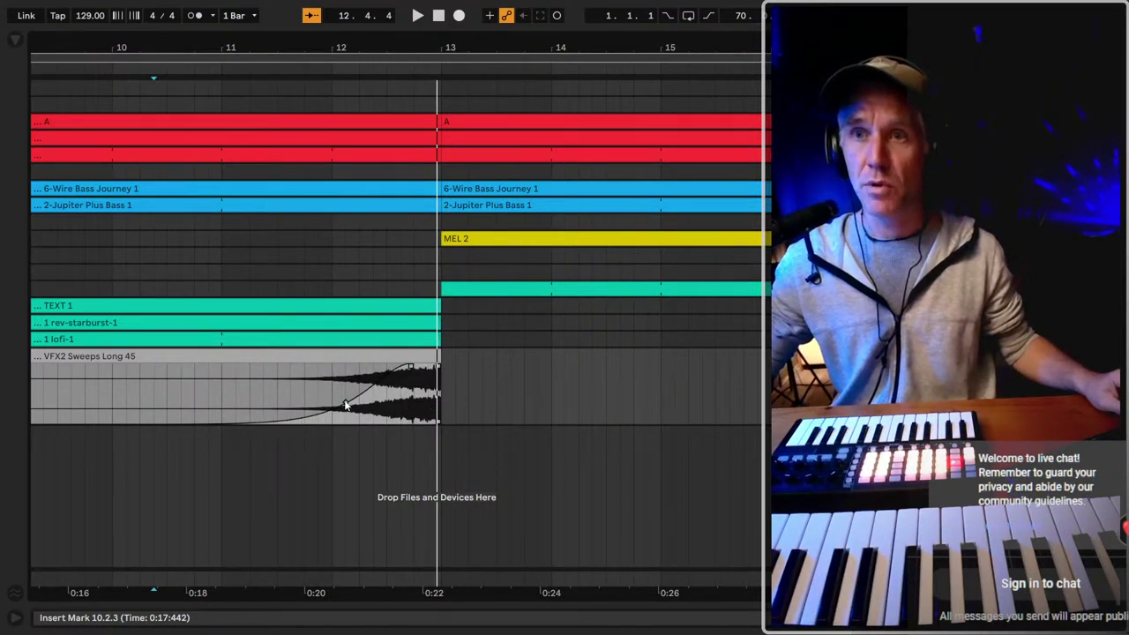
key("ctrl+z")
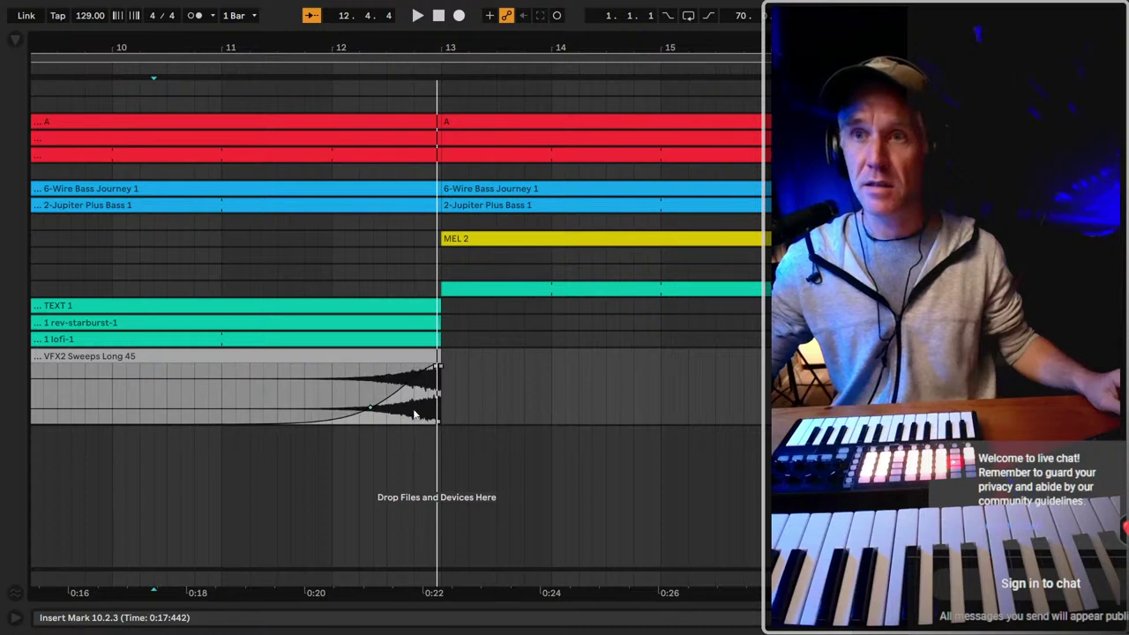
left_click_drag(372, 409, 295, 424)
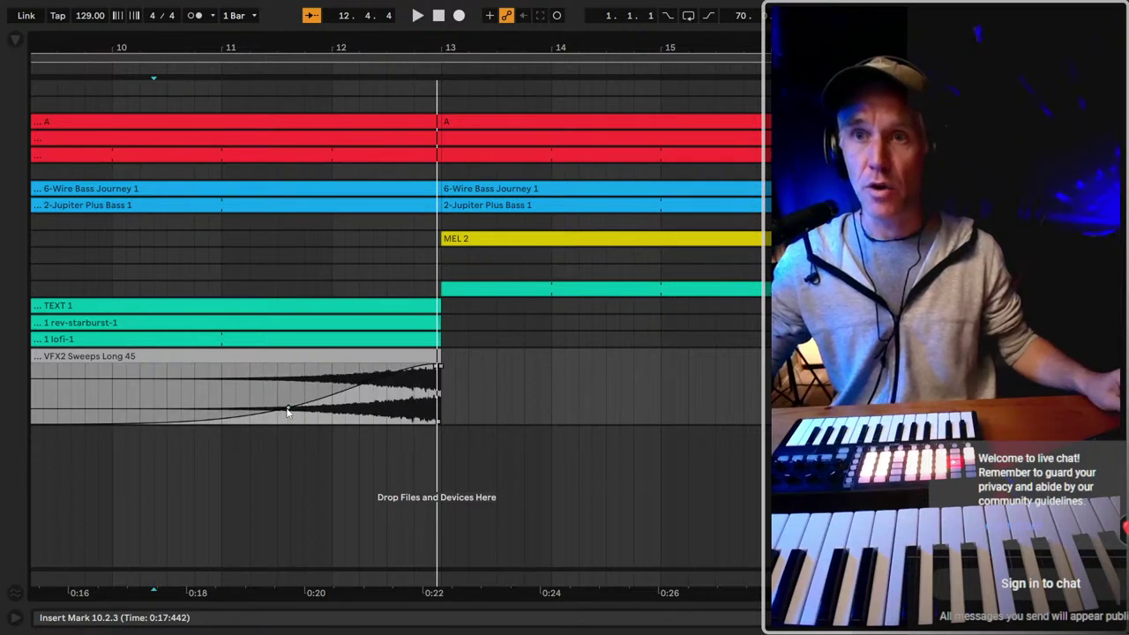
left_click(335, 393)
scroll(483, 378, "left", 3)
left_click(504, 375)
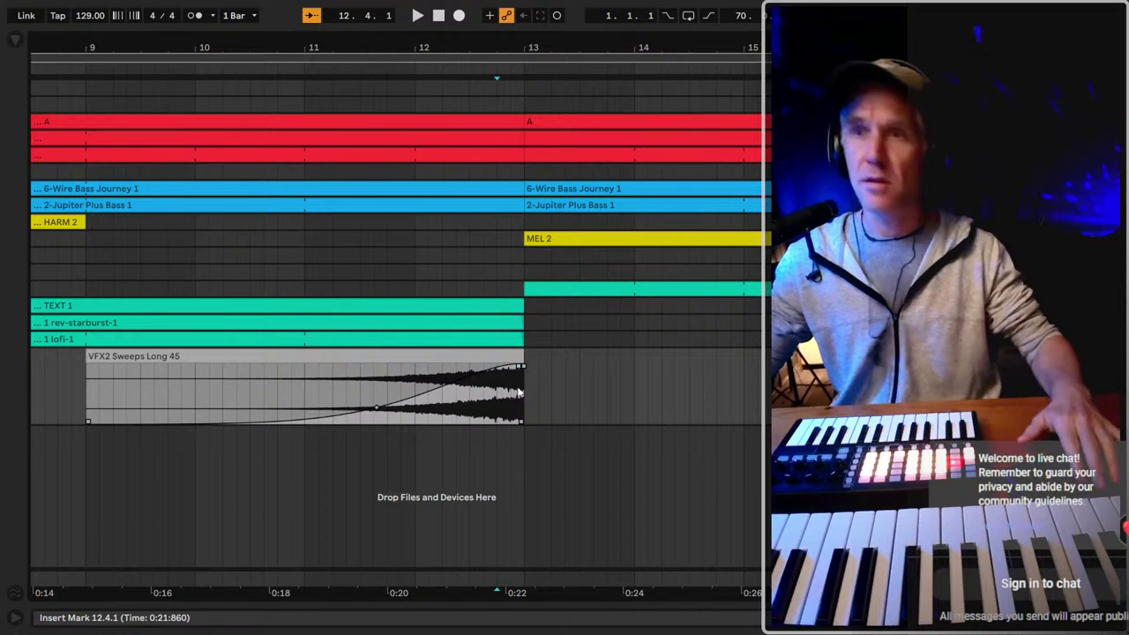
key("ctrl+z")
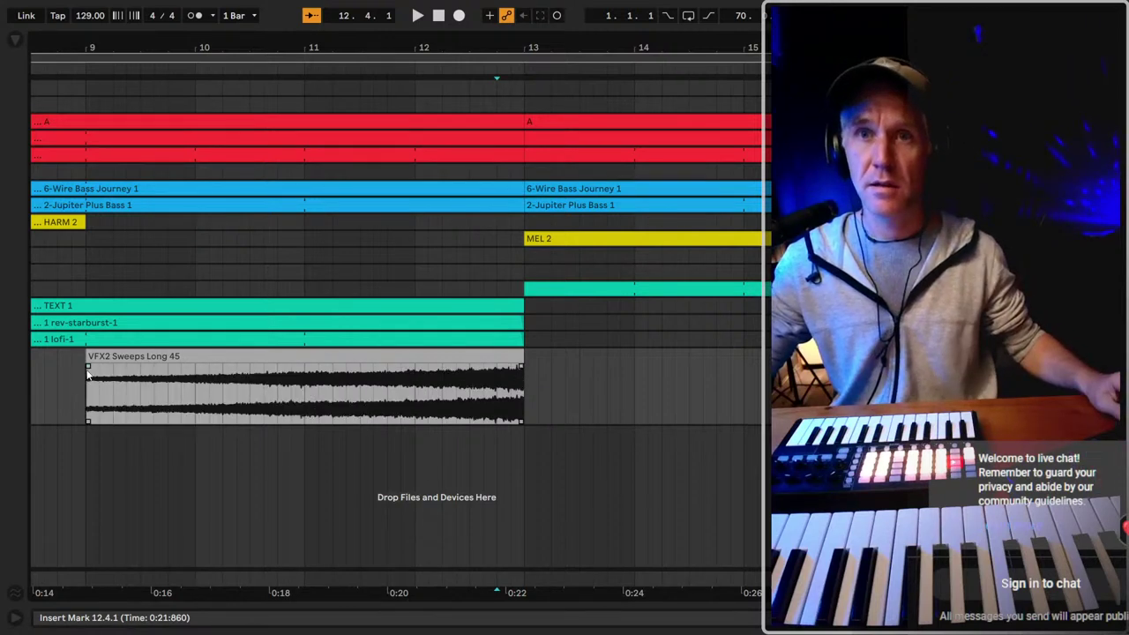
Try shorter fade-ins from the sweep clip's start at bar 9, undoing each one.
left_click_drag(88, 369, 353, 369)
key("ctrl+z")
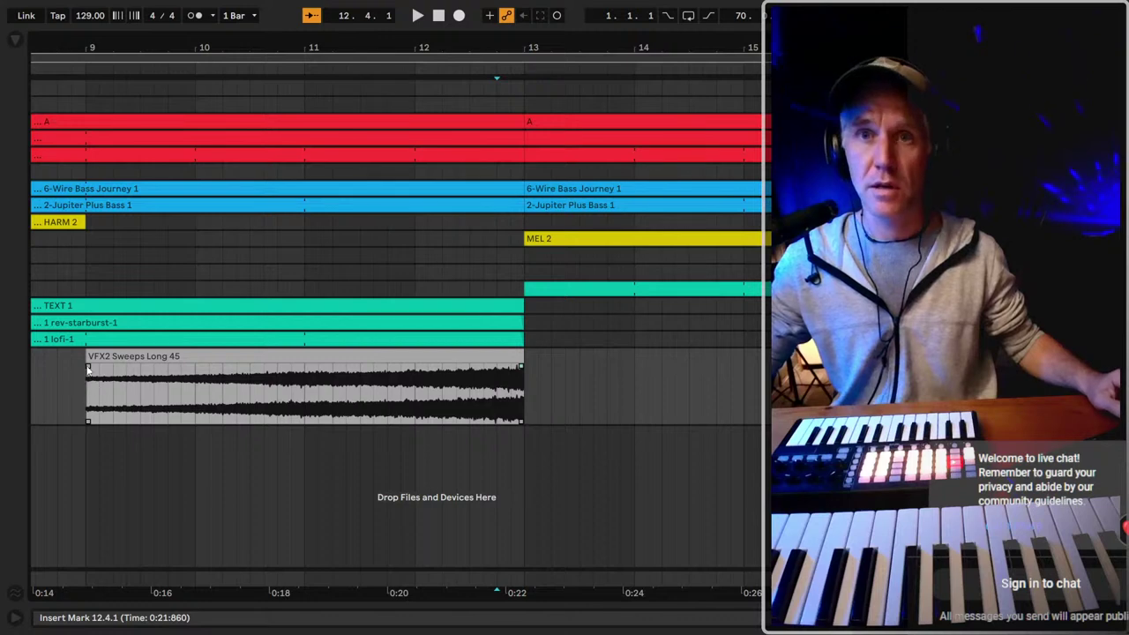
left_click_drag(88, 369, 285, 373)
key("ctrl+z")
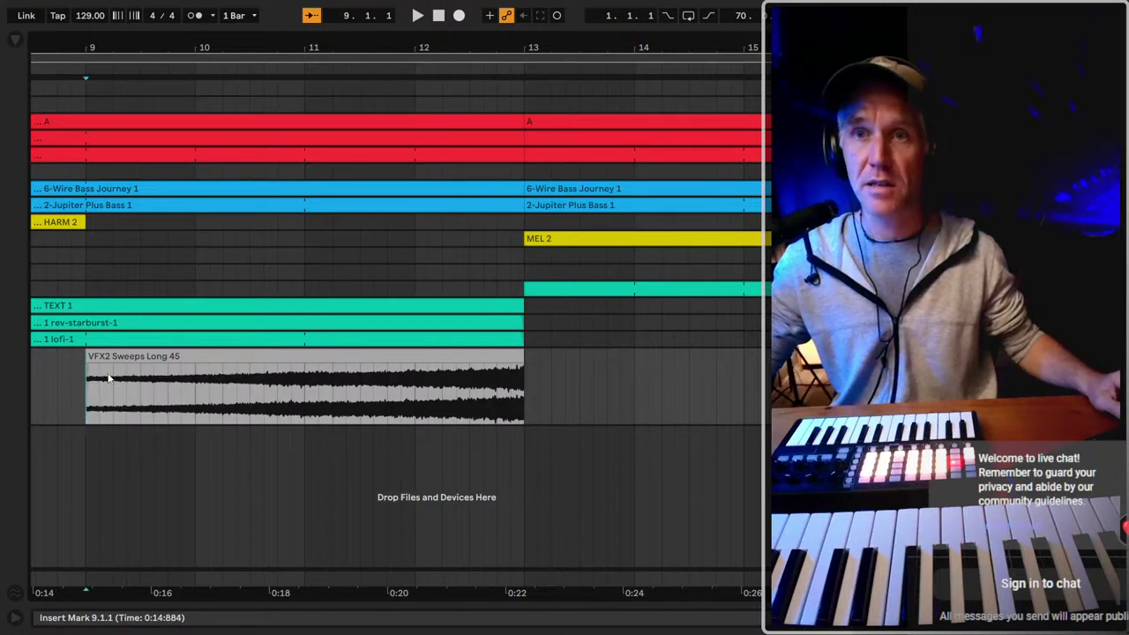
Create a fade-in across the whole four-bar sweep clip and bend its curve to rise early, around bar 10.
left_click_drag(108, 378, 540, 374)
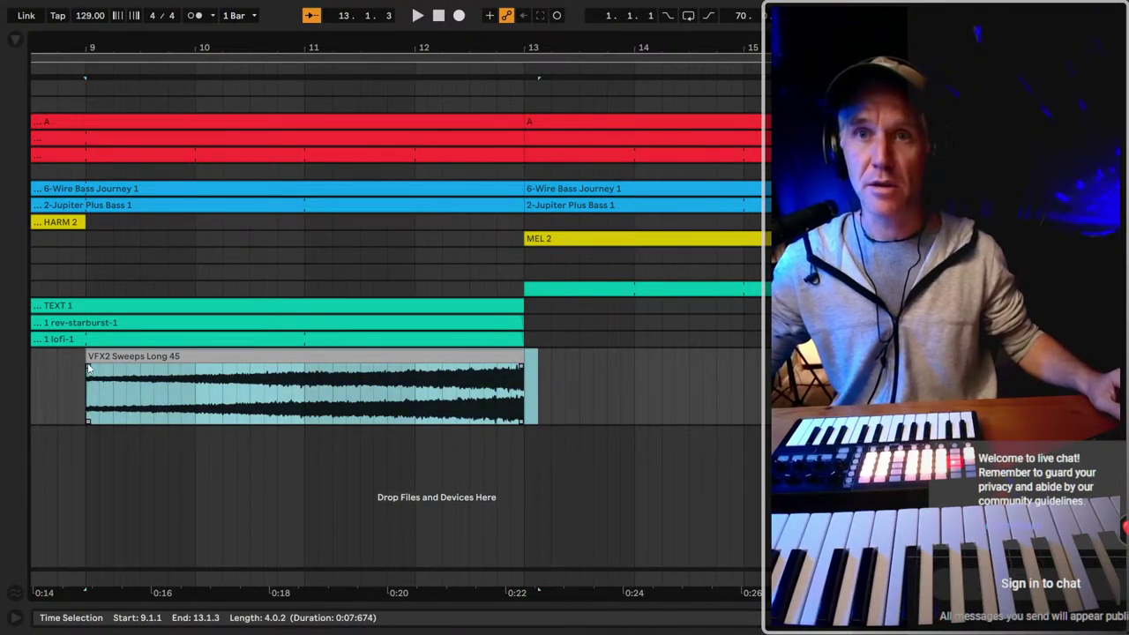
left_click_drag(88, 369, 523, 386)
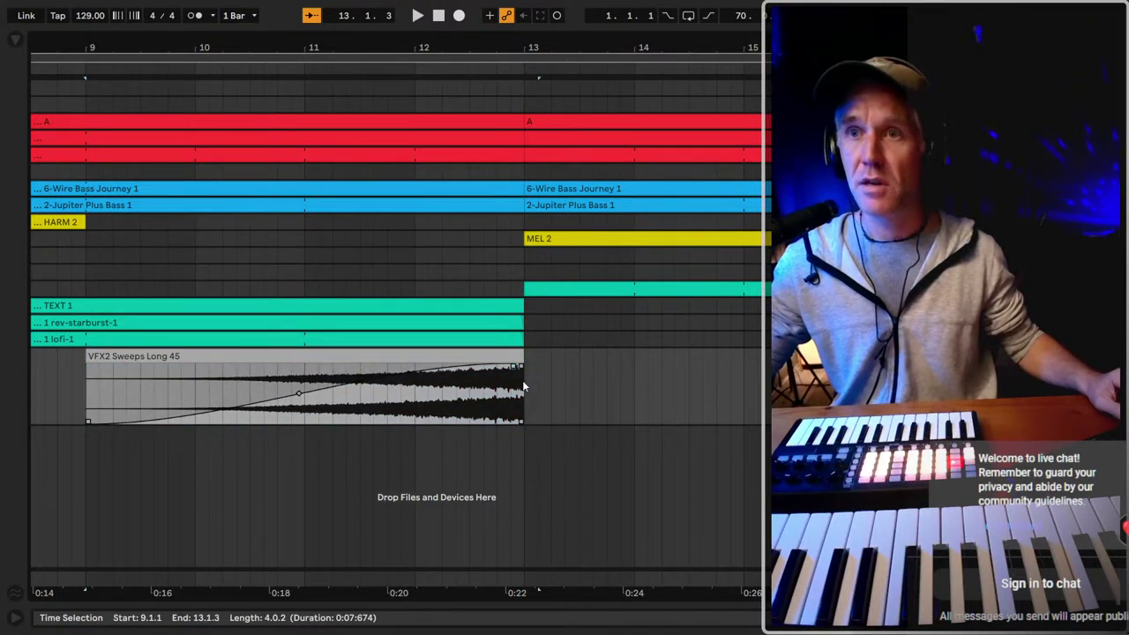
left_click(343, 392)
left_click_drag(313, 397, 212, 489)
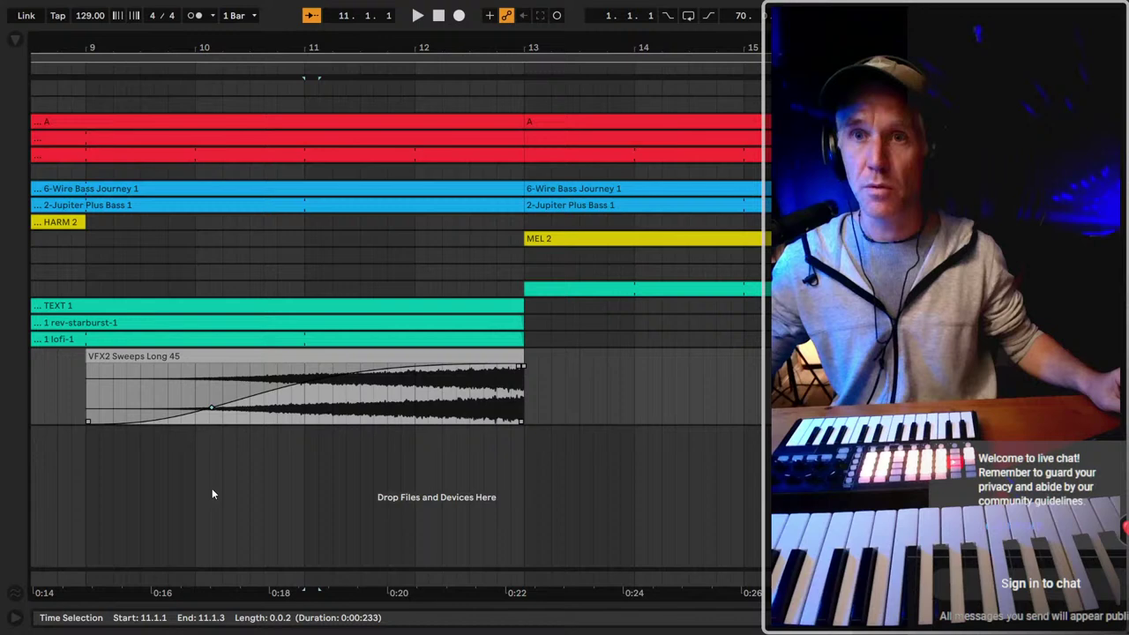
left_click(222, 406)
right_click(222, 405)
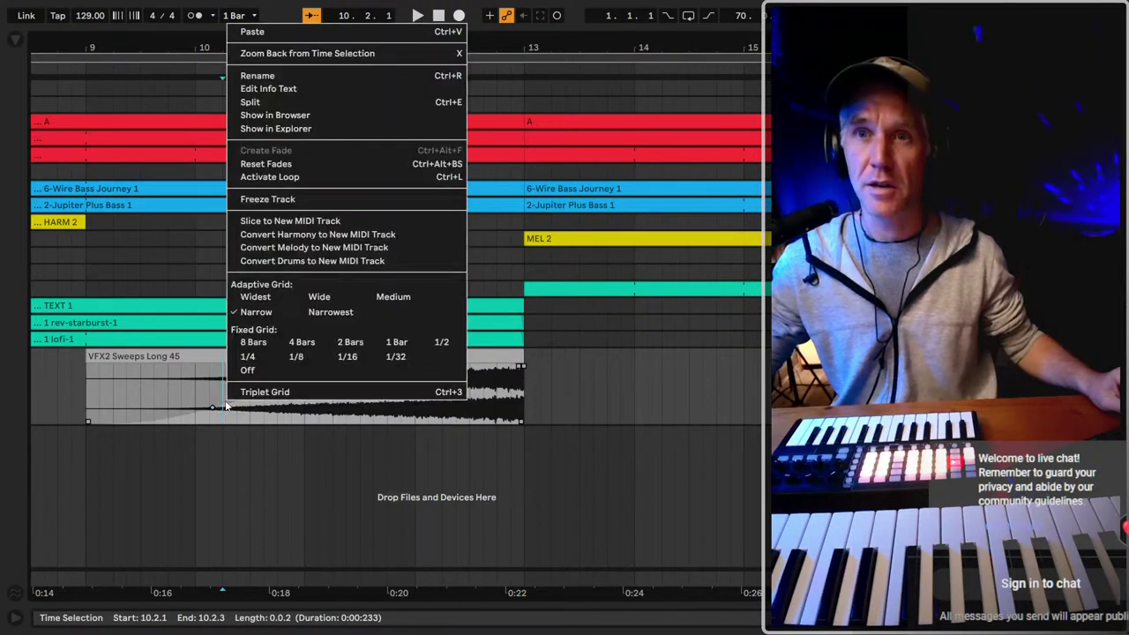
left_click(375, 358)
left_click(212, 406)
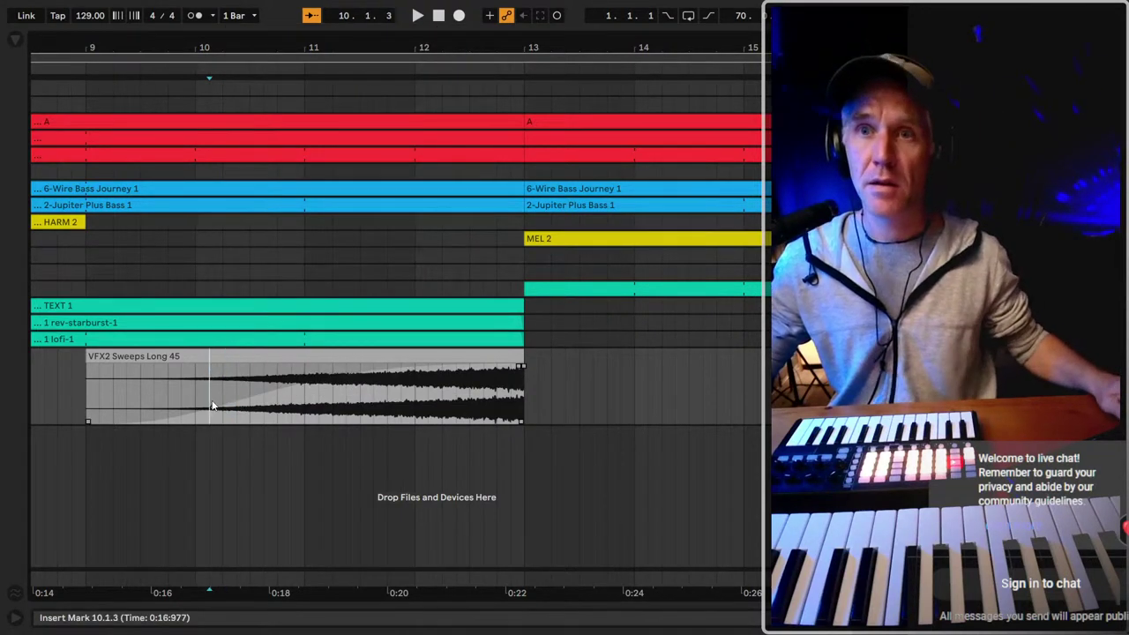
Bend the sweep's fade-in curve to rise late, around bar 12, and audition the clip moved one beat earlier to end at 12.4.1.
left_click_drag(214, 410, 422, 402)
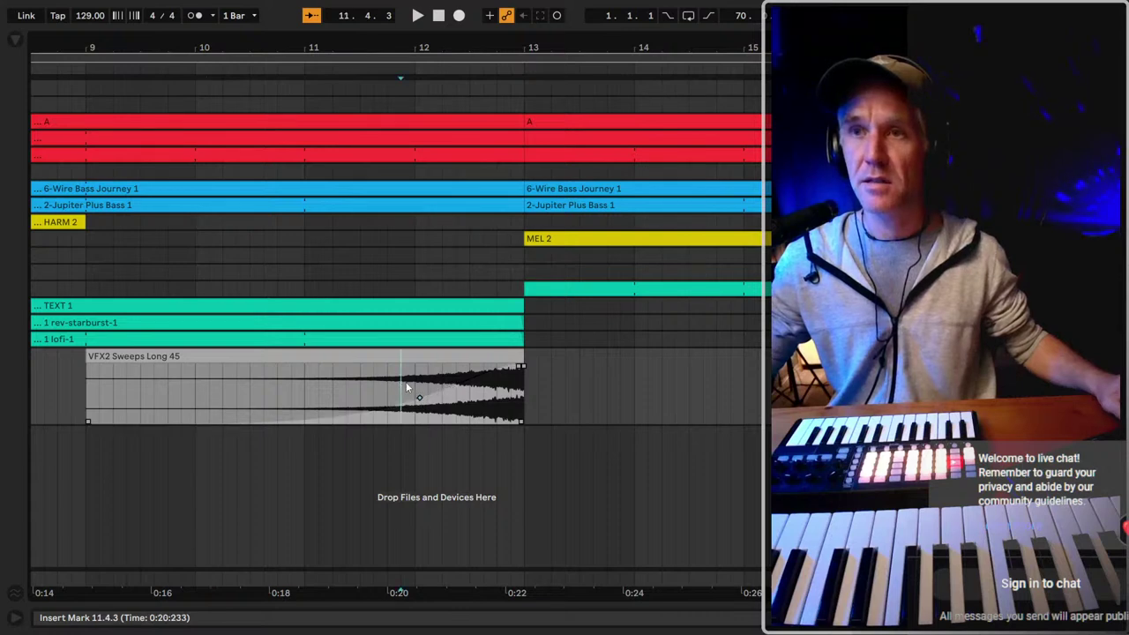
key("space")
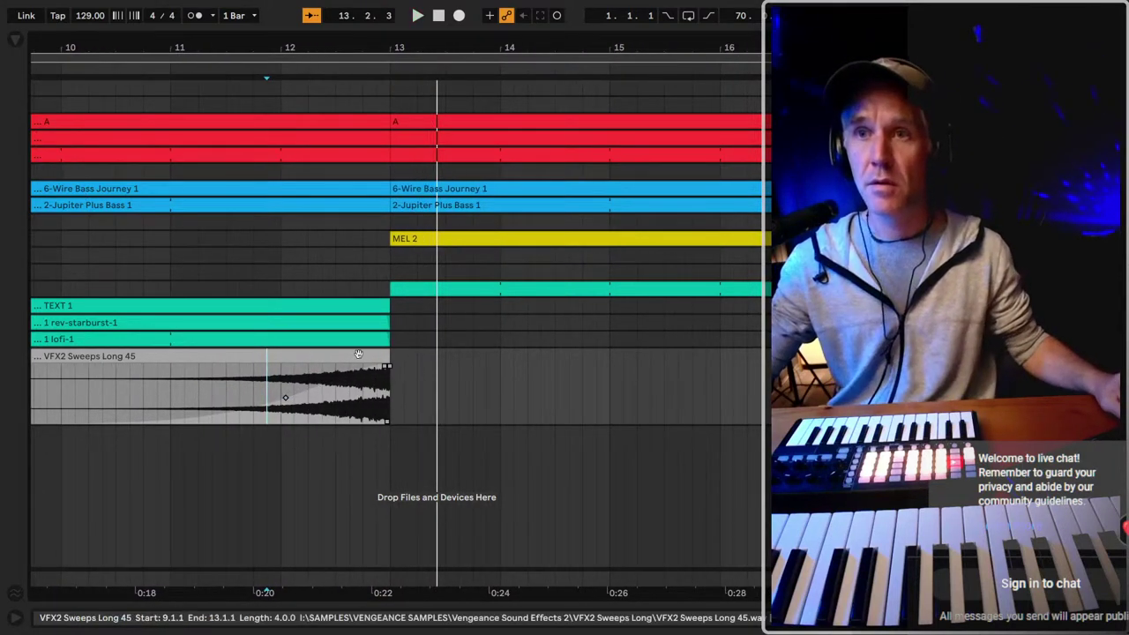
left_click(176, 431)
key("space")
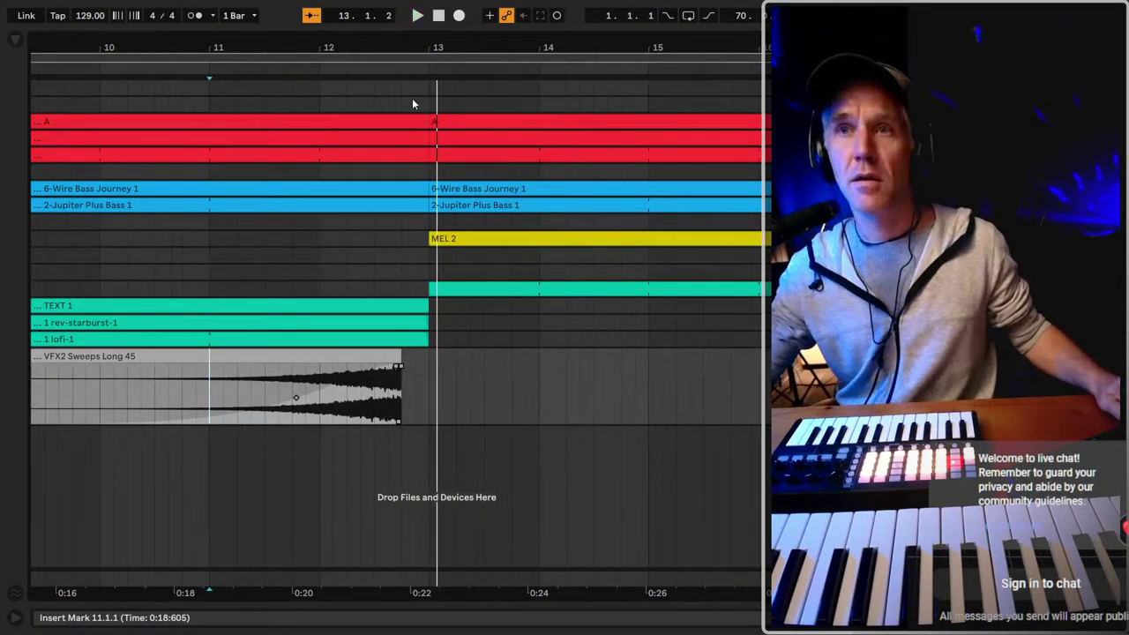
Nudge the sweep clip to the right so it ends half a beat before bar 13, and play the transition.
left_click_drag(408, 43, 408, 79)
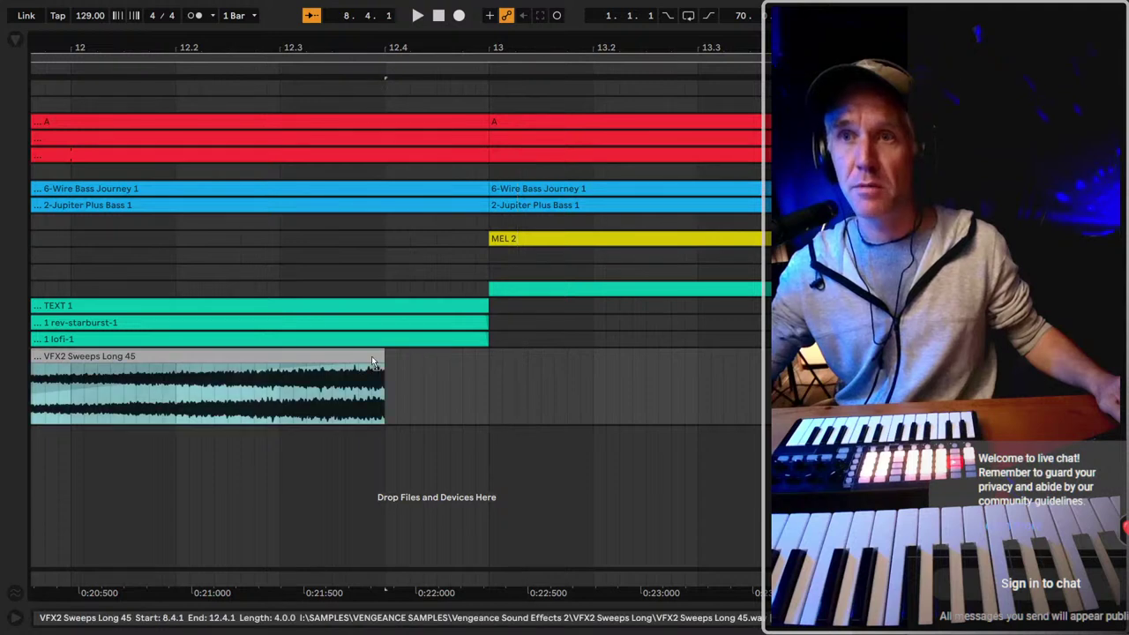
left_click_drag(353, 357, 400, 358)
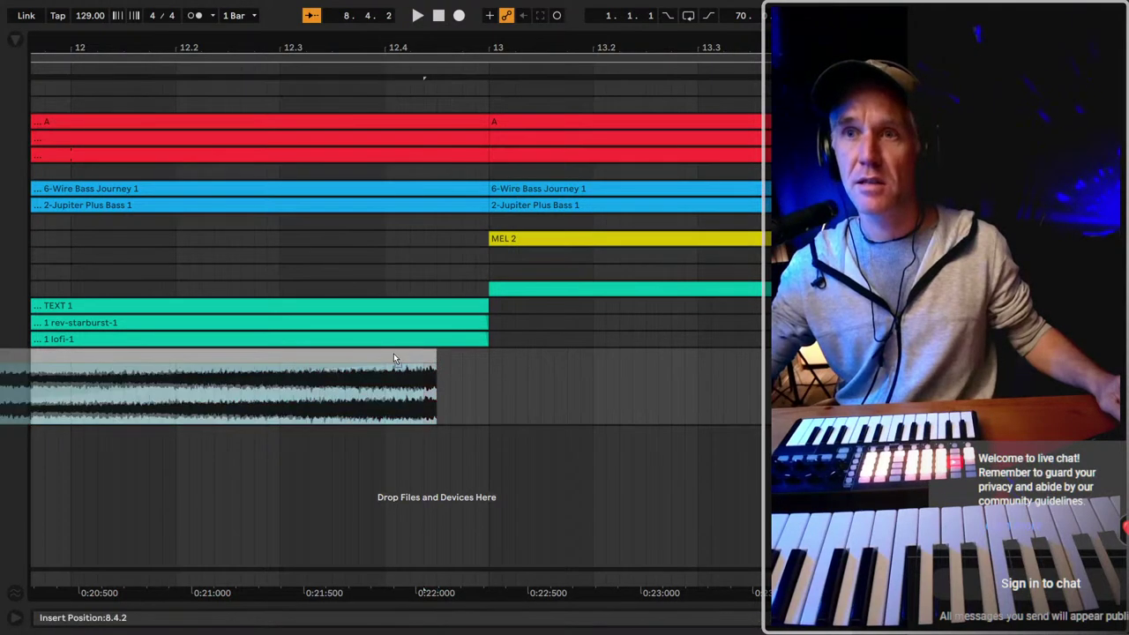
left_click(345, 397)
scroll(271, 397, "right", 3)
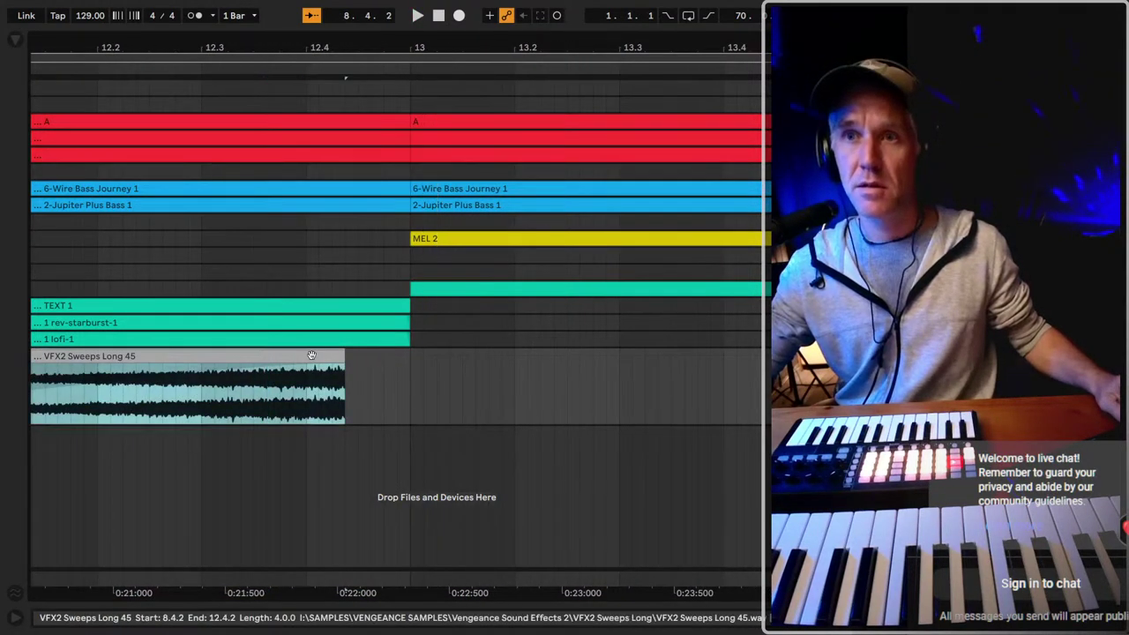
left_click_drag(309, 356, 321, 356)
key("space")
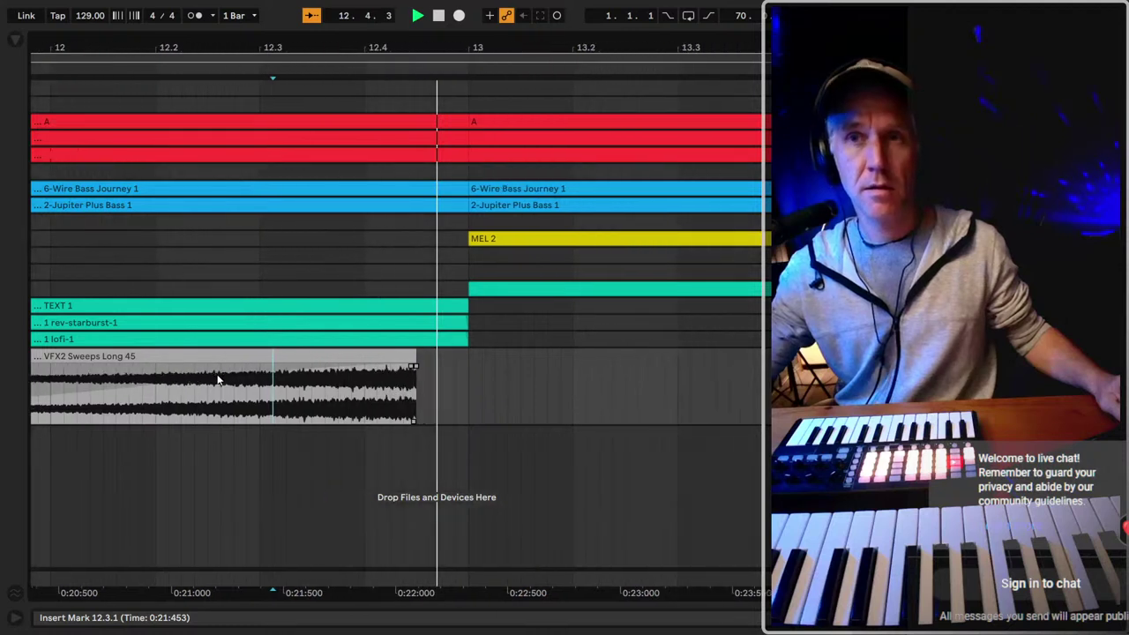
key("space")
Consolidate the sweep track from bar 9 to bar 13 into one four-bar clip.
key("z")
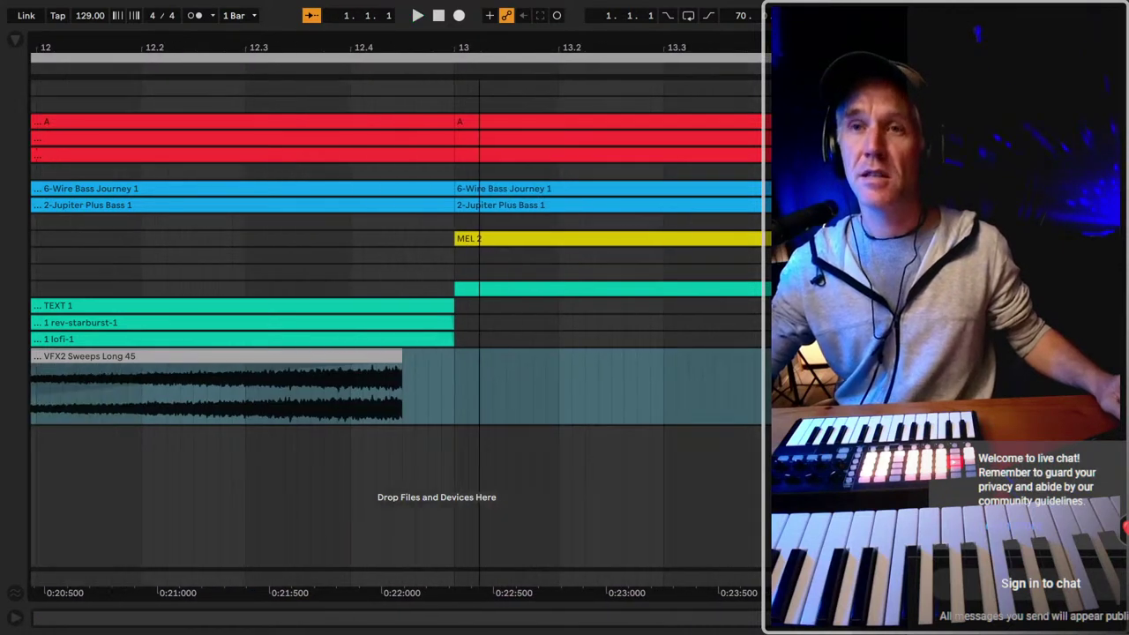
left_click_drag(483, 385, 491, 385)
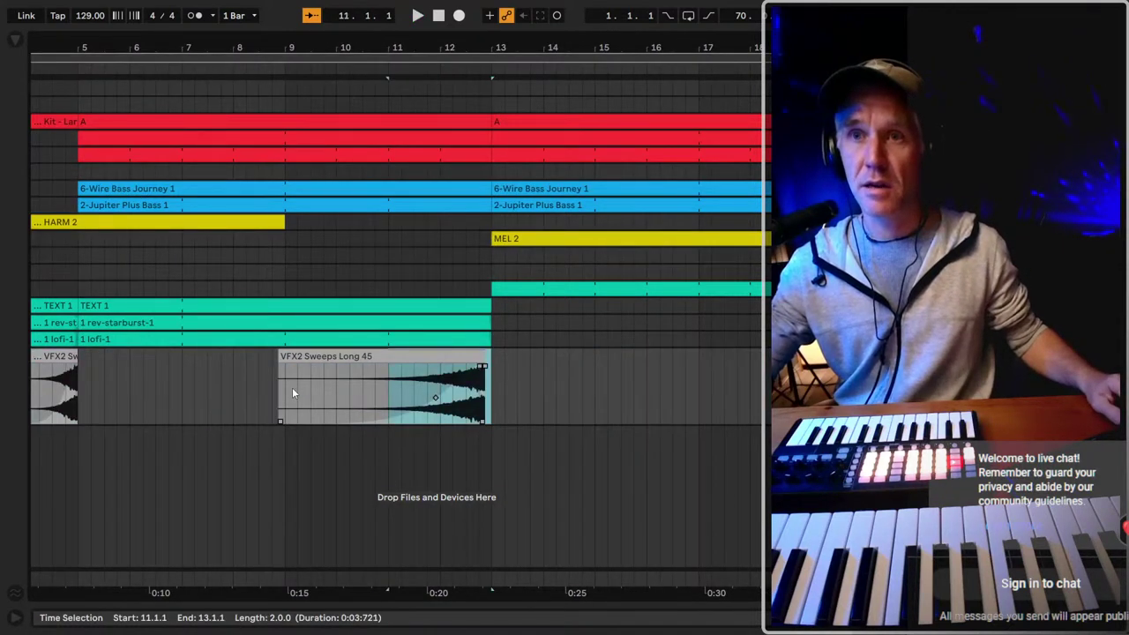
left_click_drag(294, 394, 486, 397)
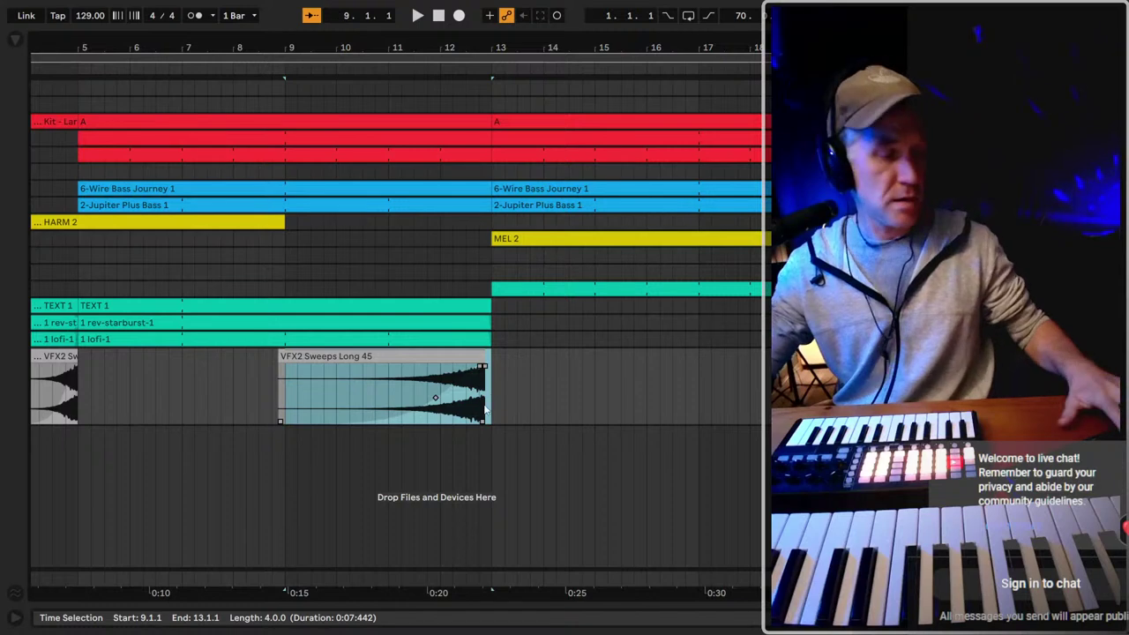
key("ctrl+j")
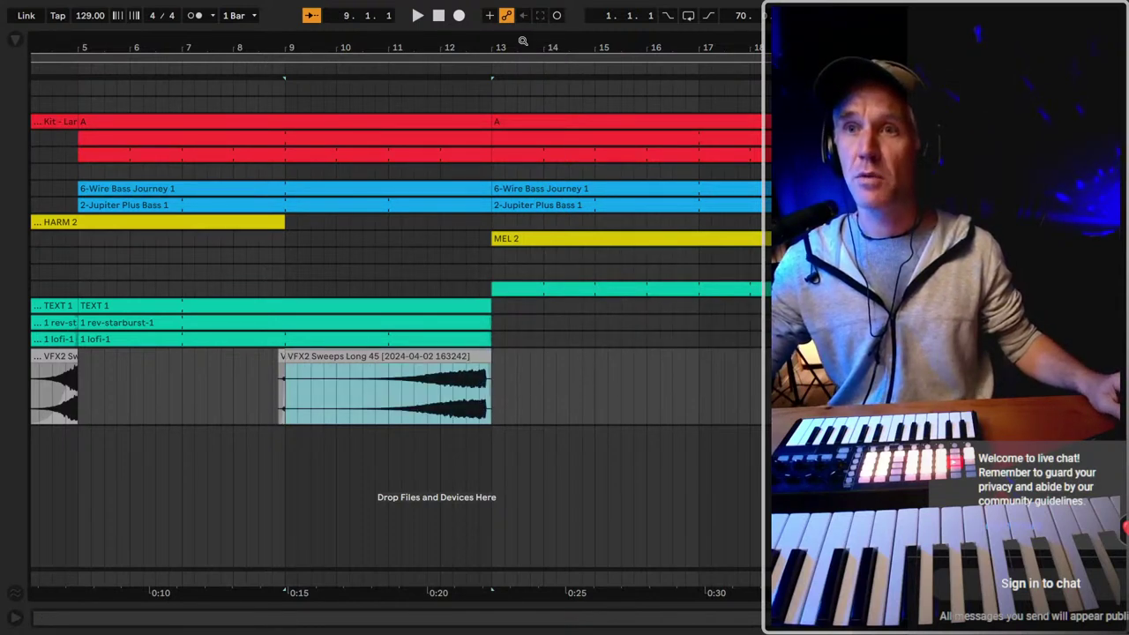
Copy the four-bar sweep clip from bar 9 and paste it at bar 25, ending at bar 29 over the shorter sweep.
scroll(176, 404, "down", 3, "ctrl")
left_click_drag(197, 403, 233, 402)
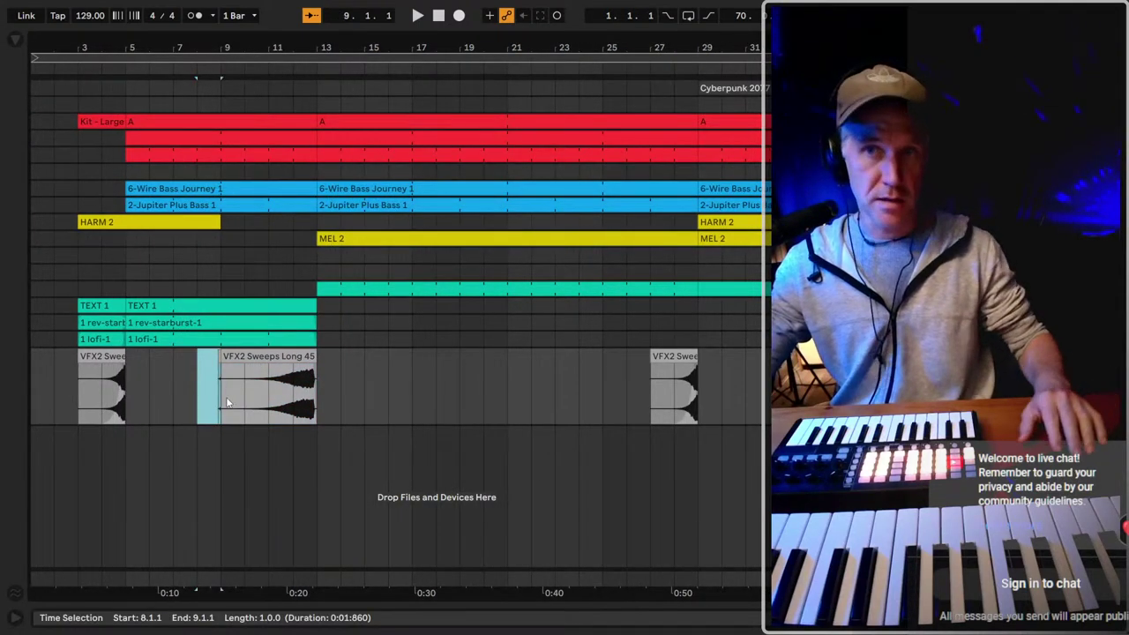
left_click(237, 398)
key("ctrl+c")
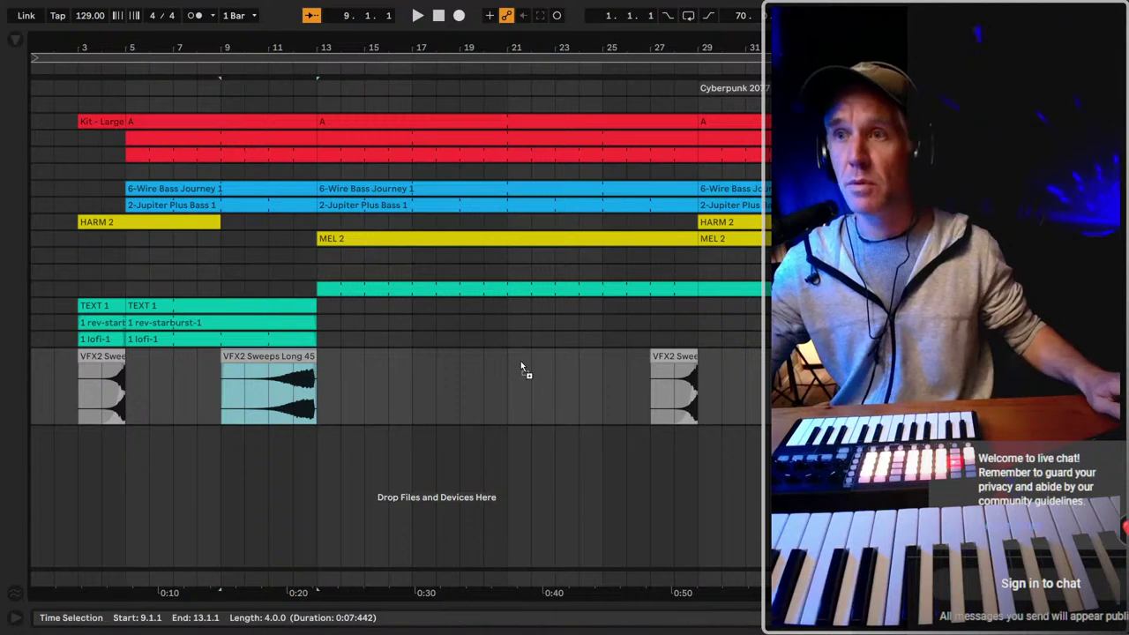
left_click(653, 388)
key("ctrl+v")
left_click_drag(687, 366, 639, 366)
left_click_drag(701, 51, 329, 47)
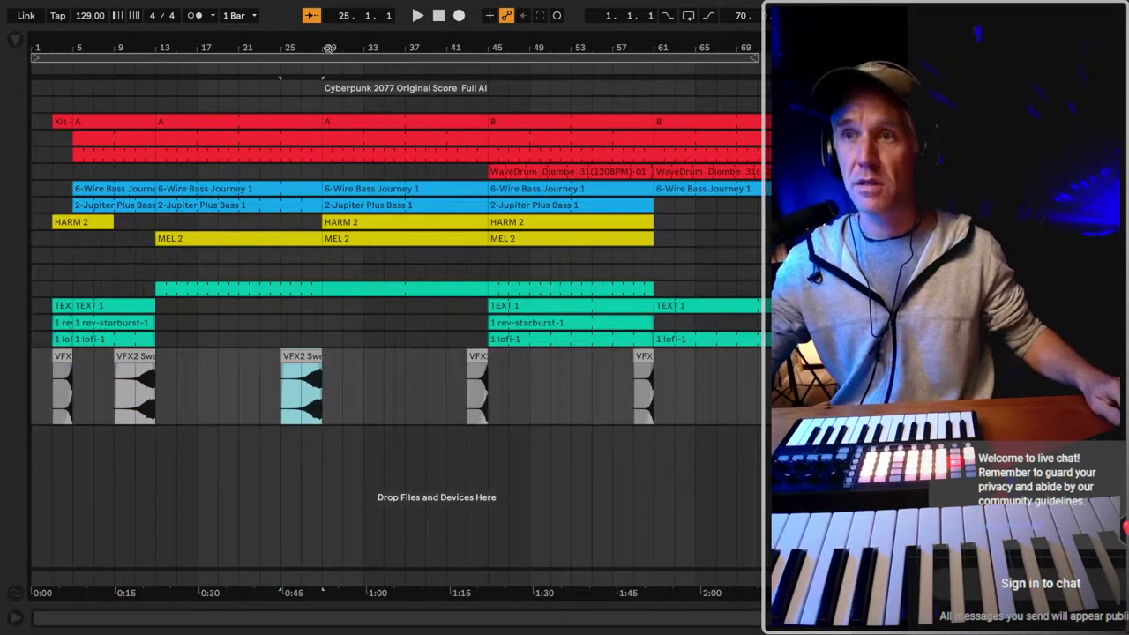
Paste the four-bar sweep at bars 41, 57 and 73, replacing the shorter sweeps, and save the Set.
left_click(450, 369)
key("ctrl+v")
left_click(612, 398)
key("ctrl+v")
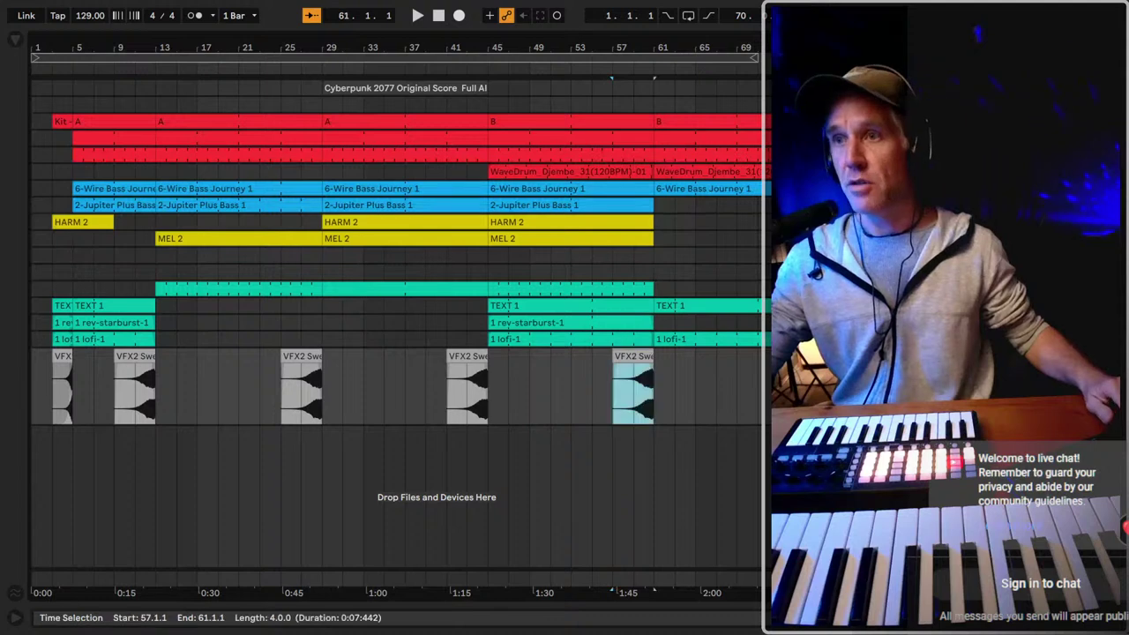
left_click(764, 429)
key("minus")
key("ctrl+v")
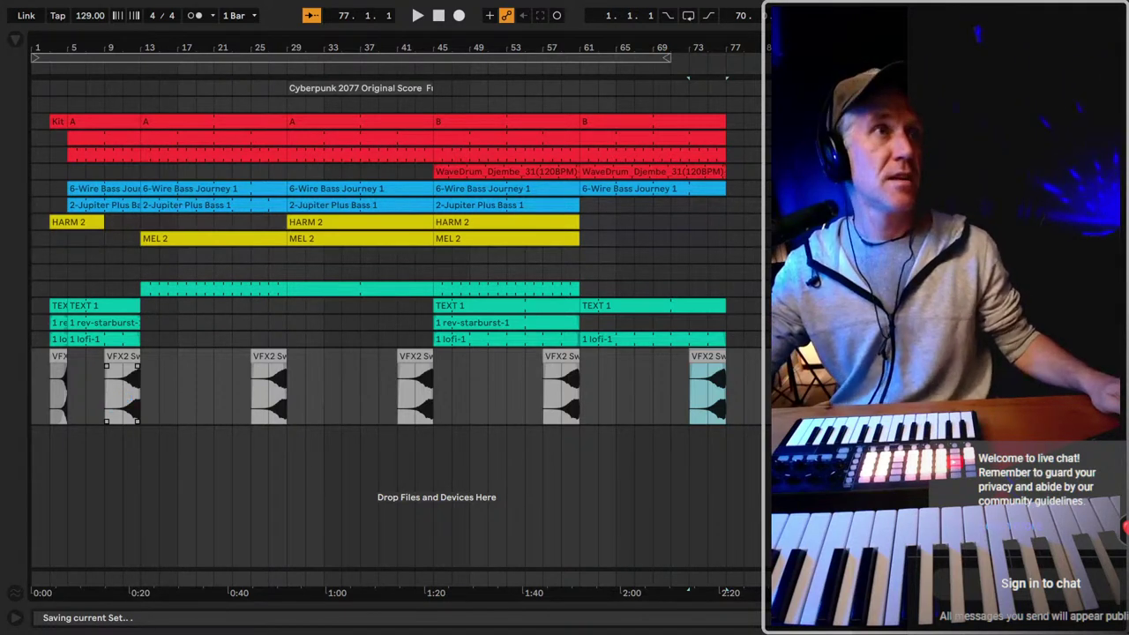
Play the track from the start while reviewing the 80s Action Montage album page in the browser, and return to Ableton Live.
key("space")
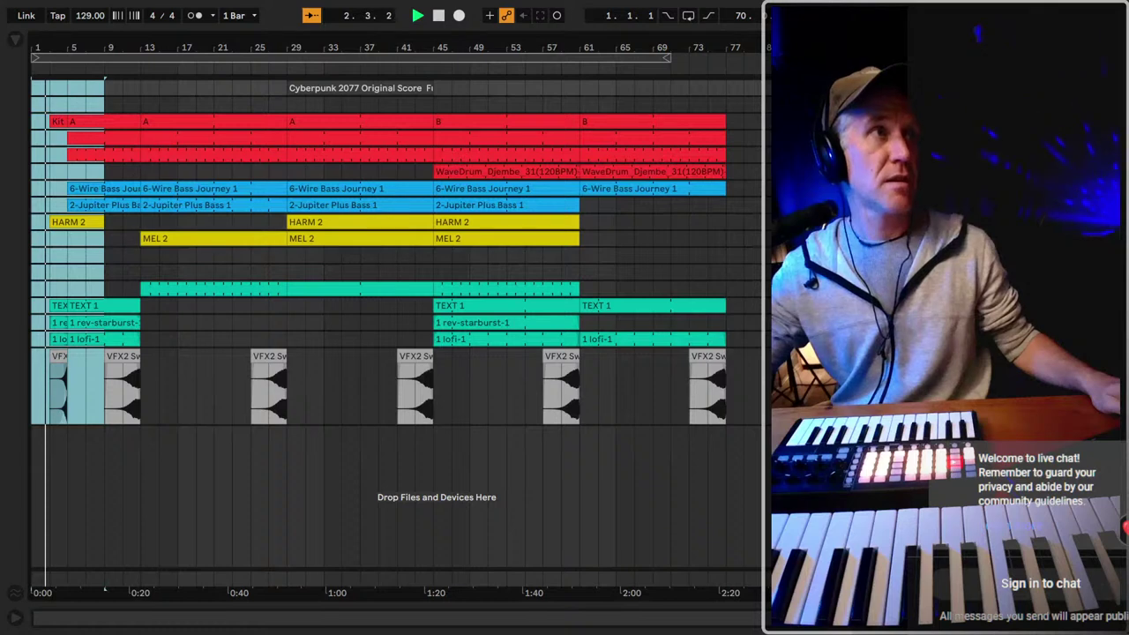
key("alt+Tab")
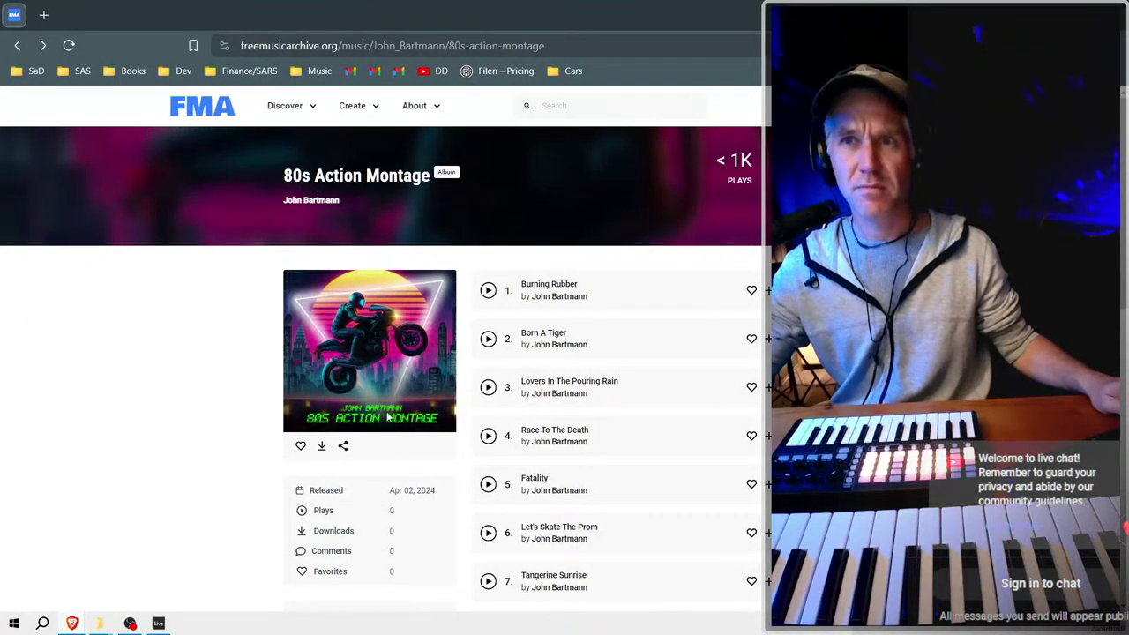
double_click(557, 7)
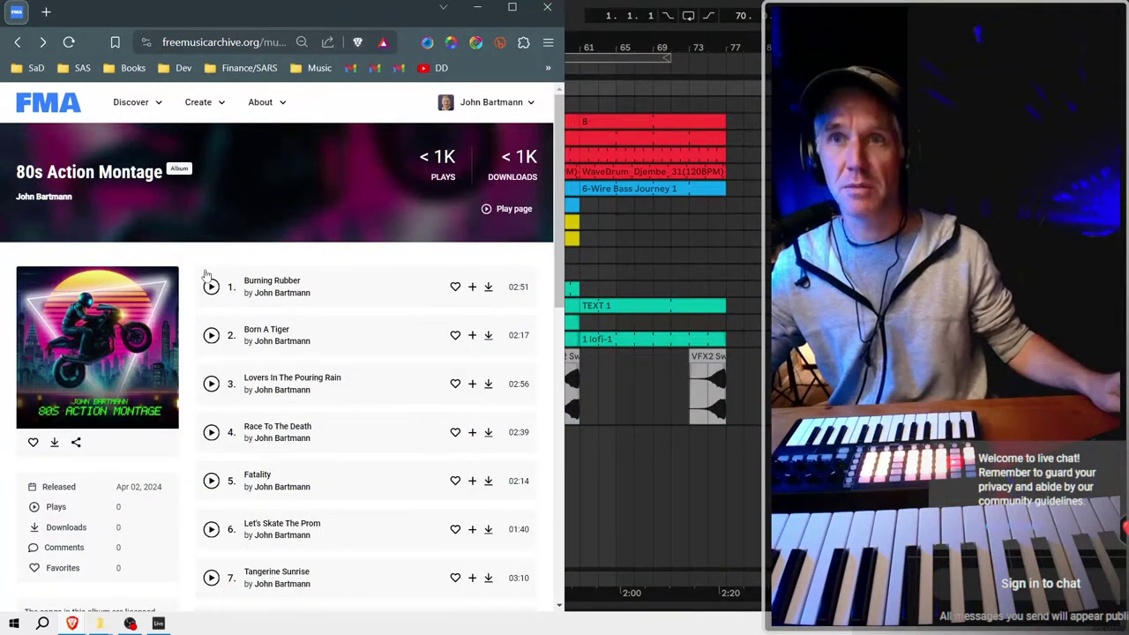
scroll(316, 343, "down", 2)
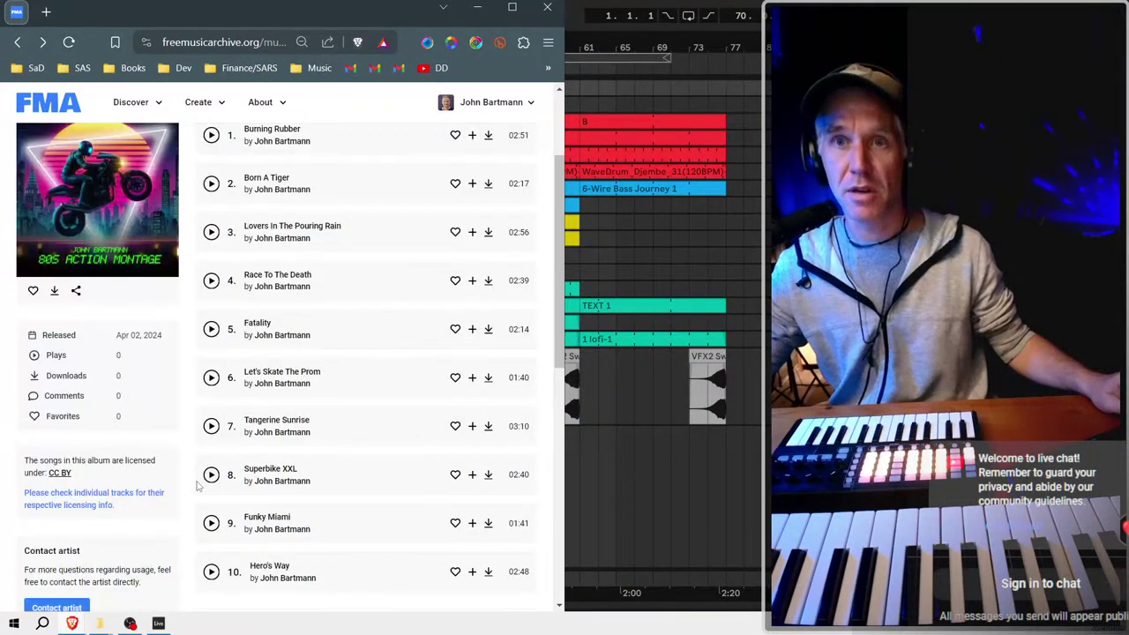
scroll(198, 486, "down", 2)
scroll(559, 261, "up", 4)
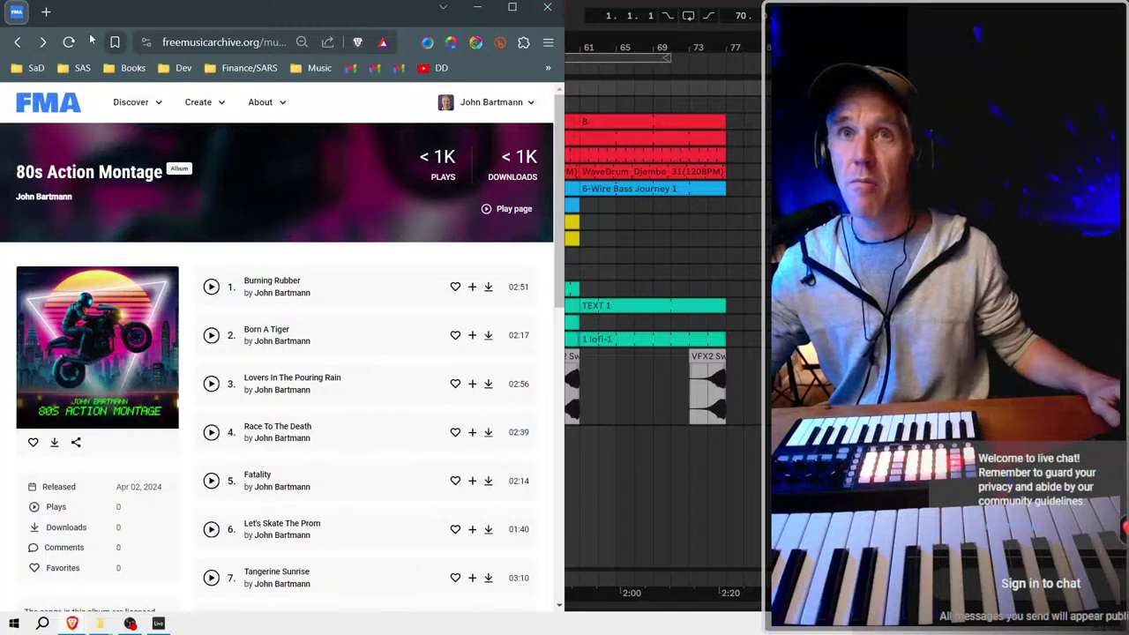
key("alt+Tab")
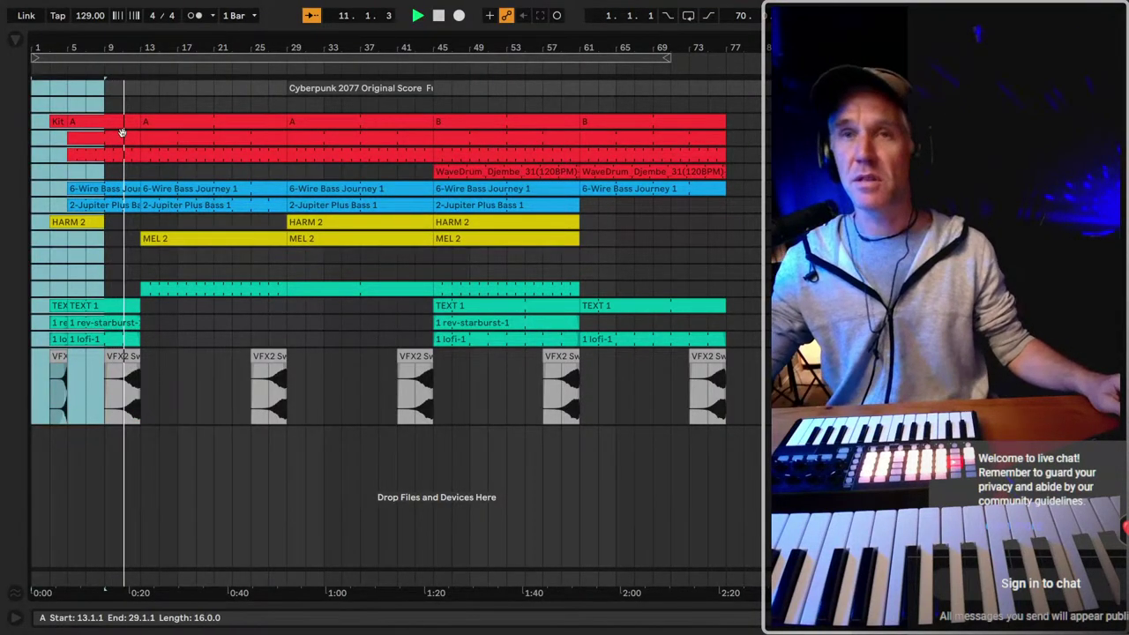
Expand the melody track, display the Crystal Vatchet lead's device chain and inspect its Callibrated Solo synth and Delay.
left_click_drag(79, 43, 79, 89)
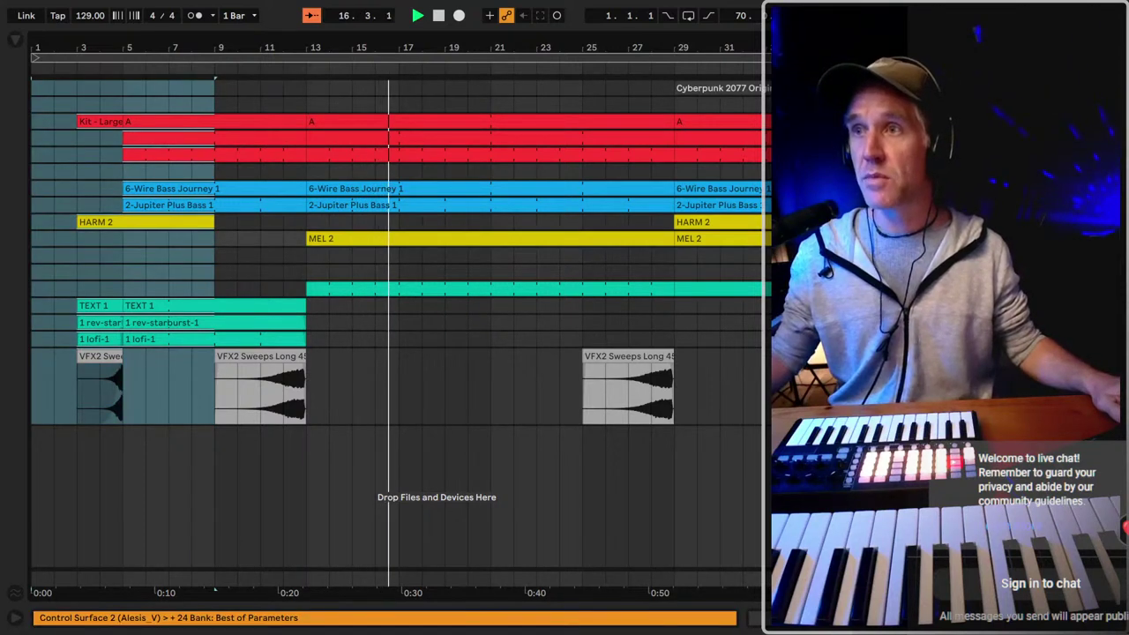
key("alt+plus")
key("ctrl+alt+l")
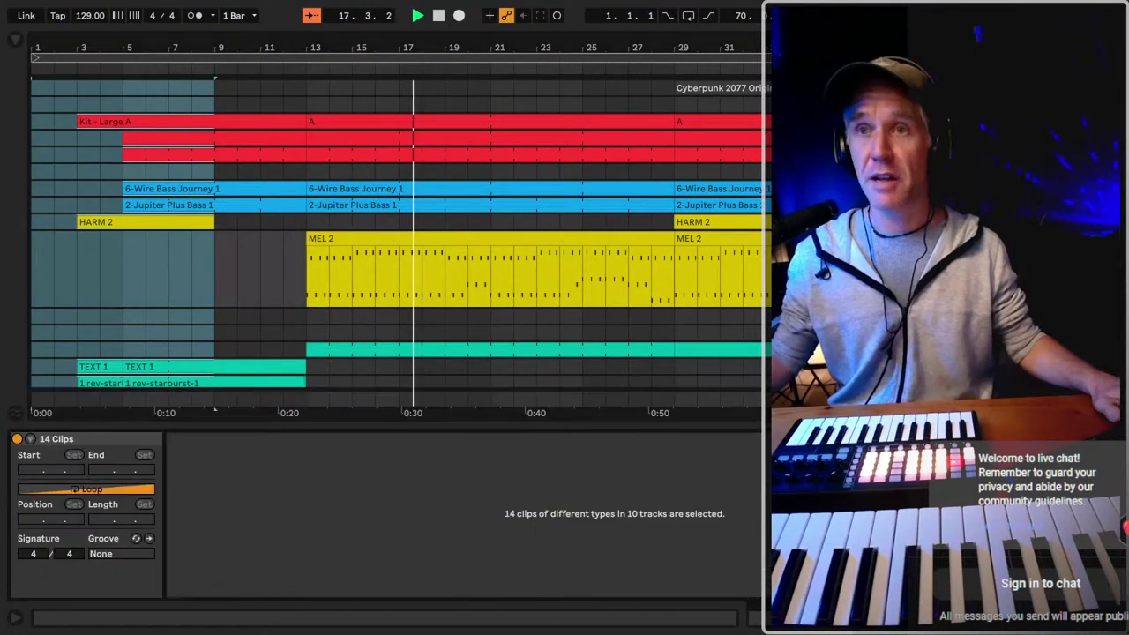
key("shift+Tab")
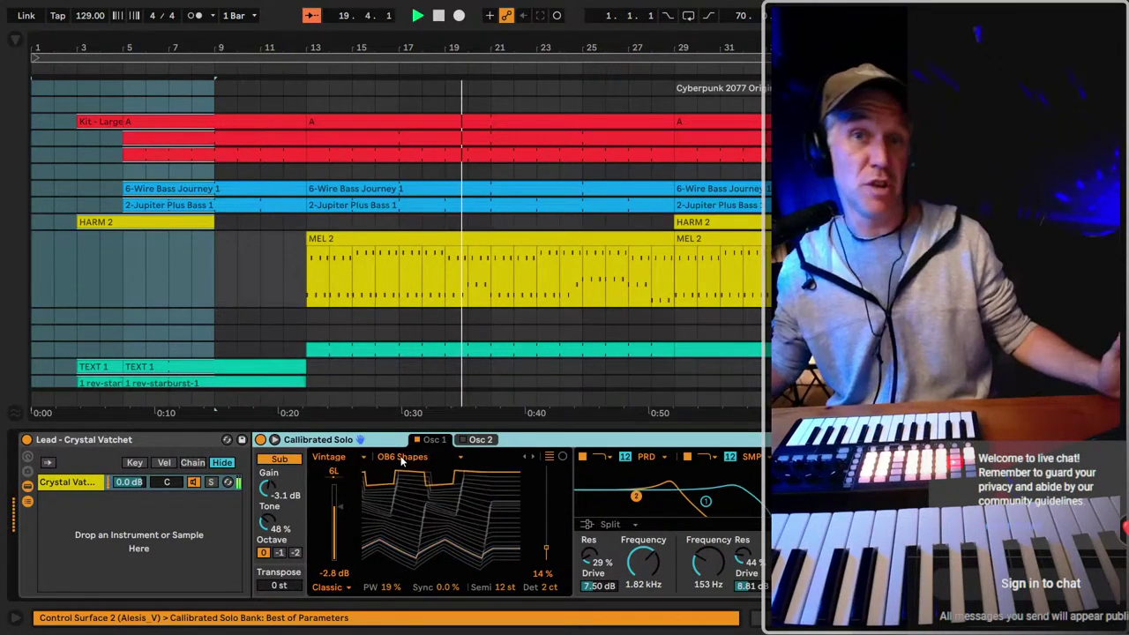
double_click(494, 440)
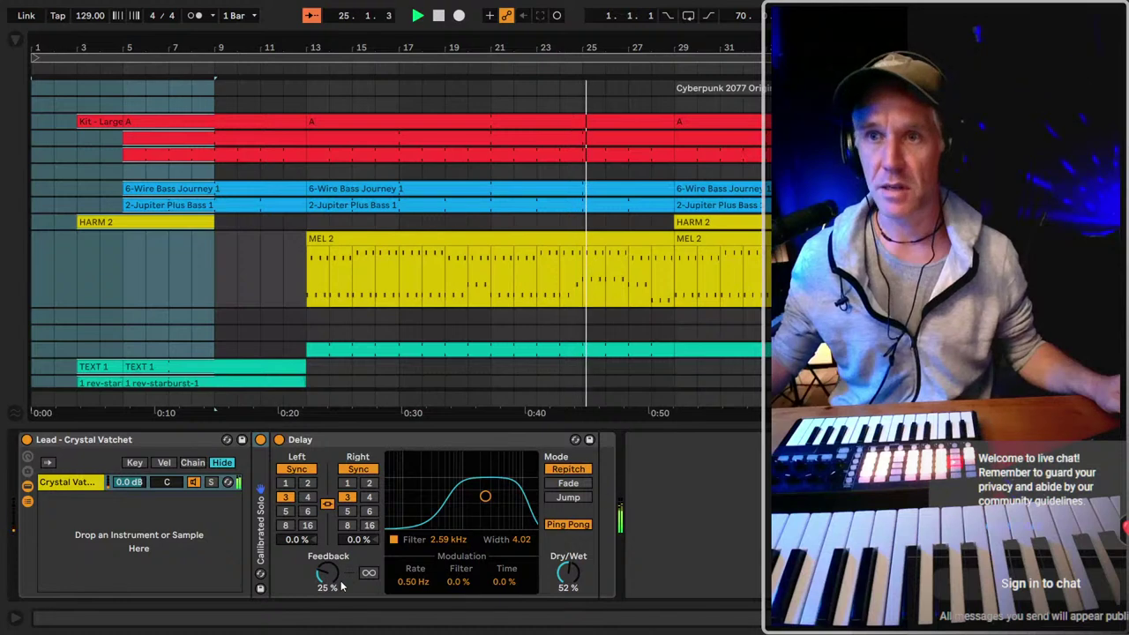
scroll(261, 494, "up", 3)
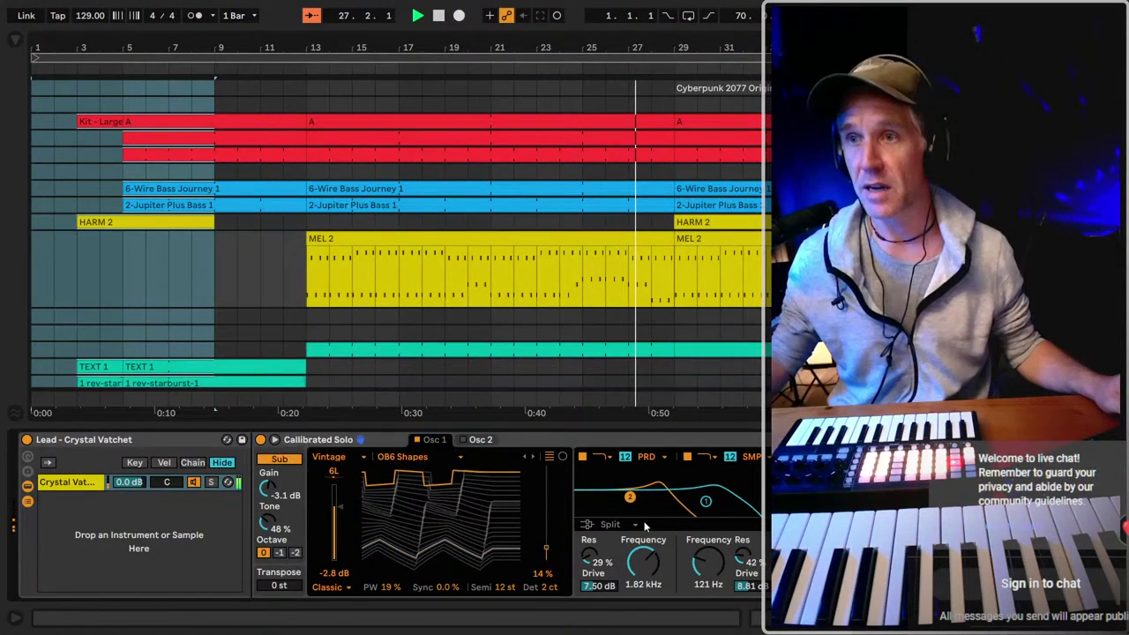
Retune the Callibrated Solo's two filters during playback to 1.92 kHz with 3.56 dB drive and 2.03 kHz with 3.00 dB drive.
left_click_drag(643, 562, 644, 497)
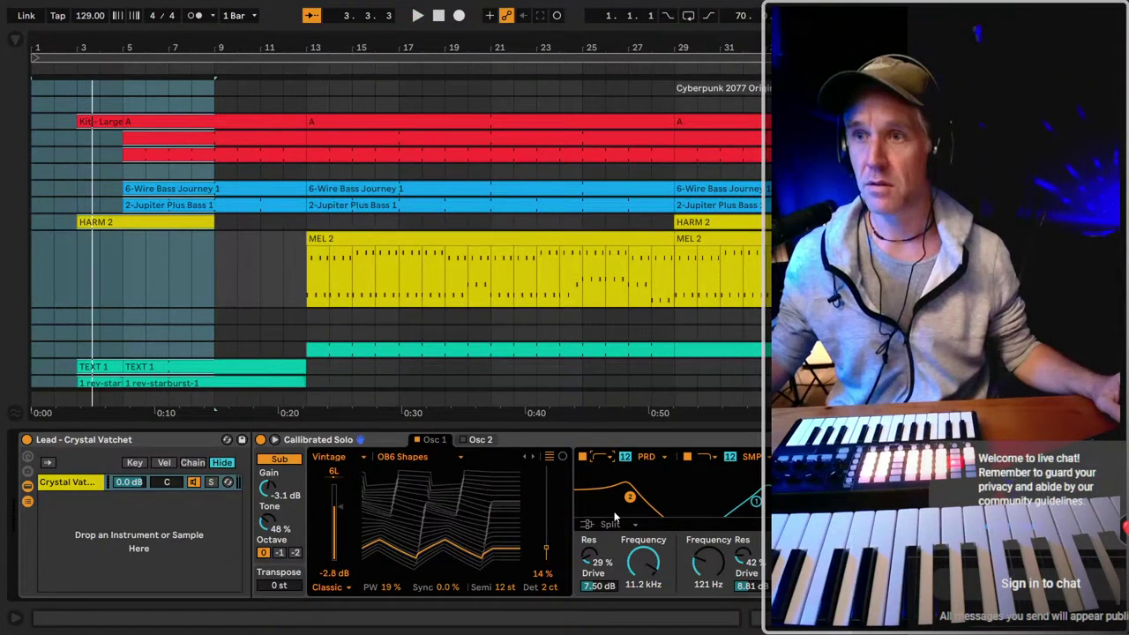
left_click(444, 300)
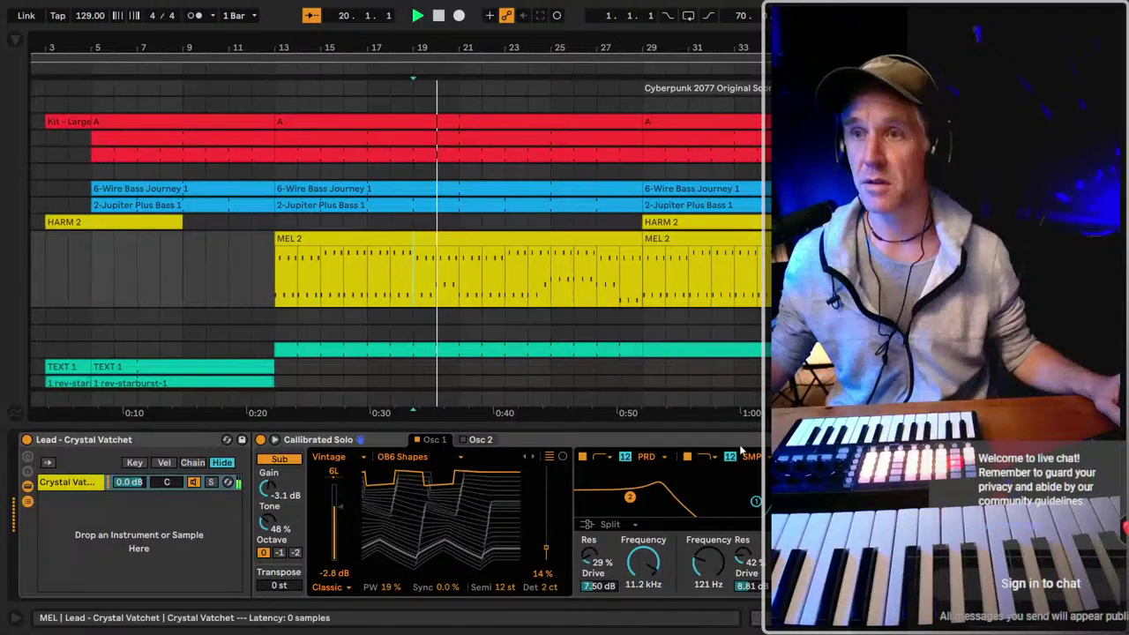
left_click_drag(662, 500, 678, 498)
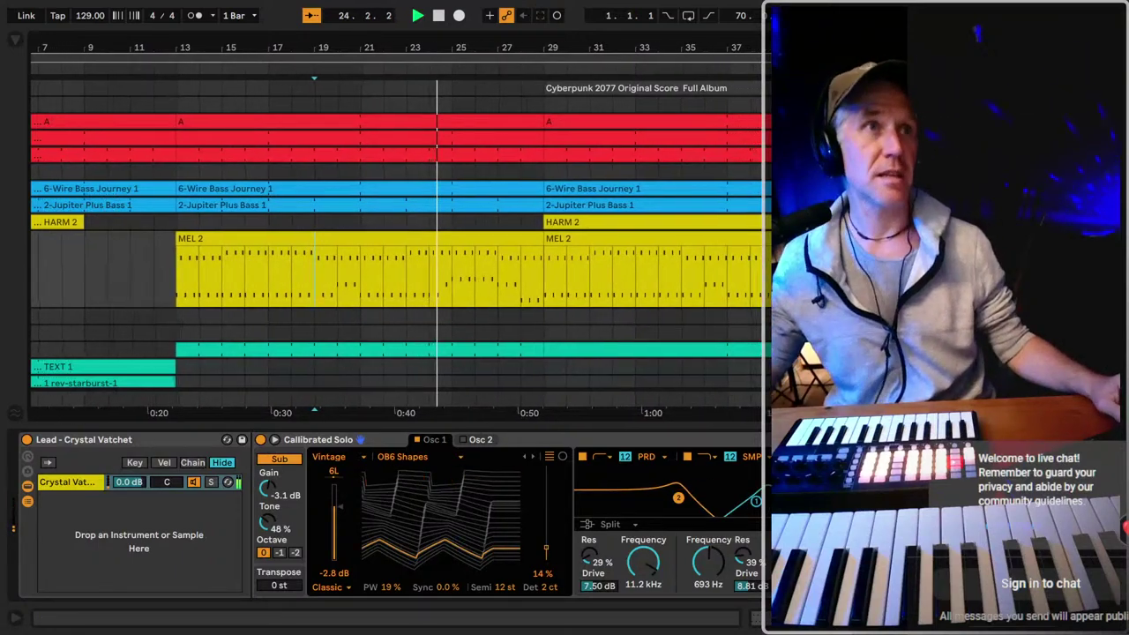
mouse_move(643, 561)
left_mouse_down()
mouse_move(643, 540)
mouse_move(643, 572)
left_mouse_up()
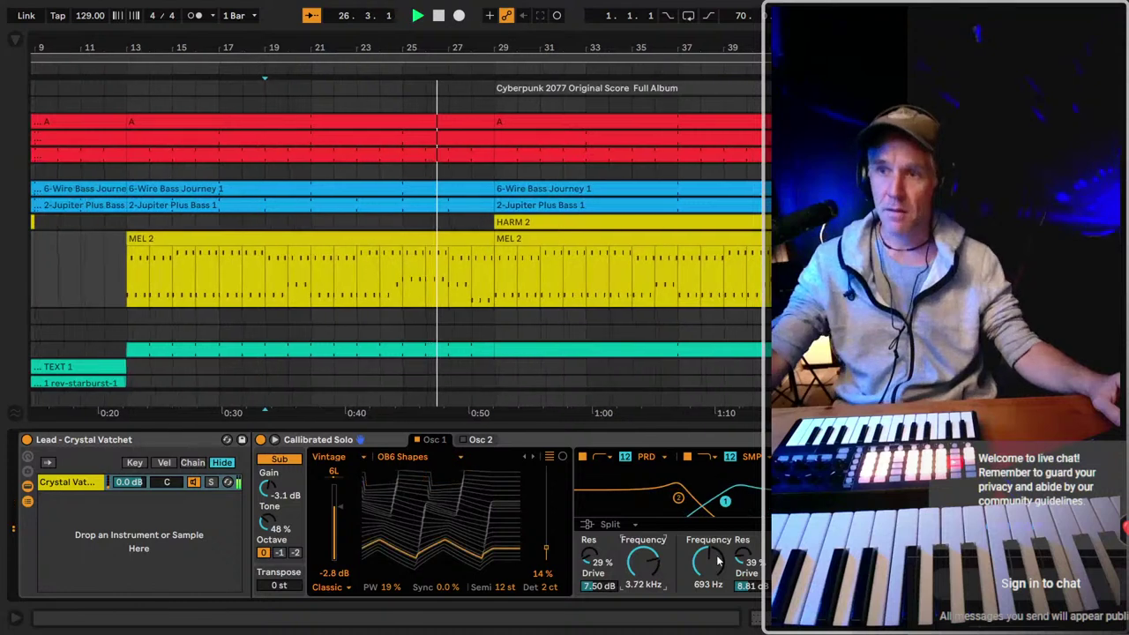
mouse_move(709, 561)
left_mouse_down()
mouse_move(709, 525)
mouse_move(708, 554)
left_mouse_up()
key("minus")
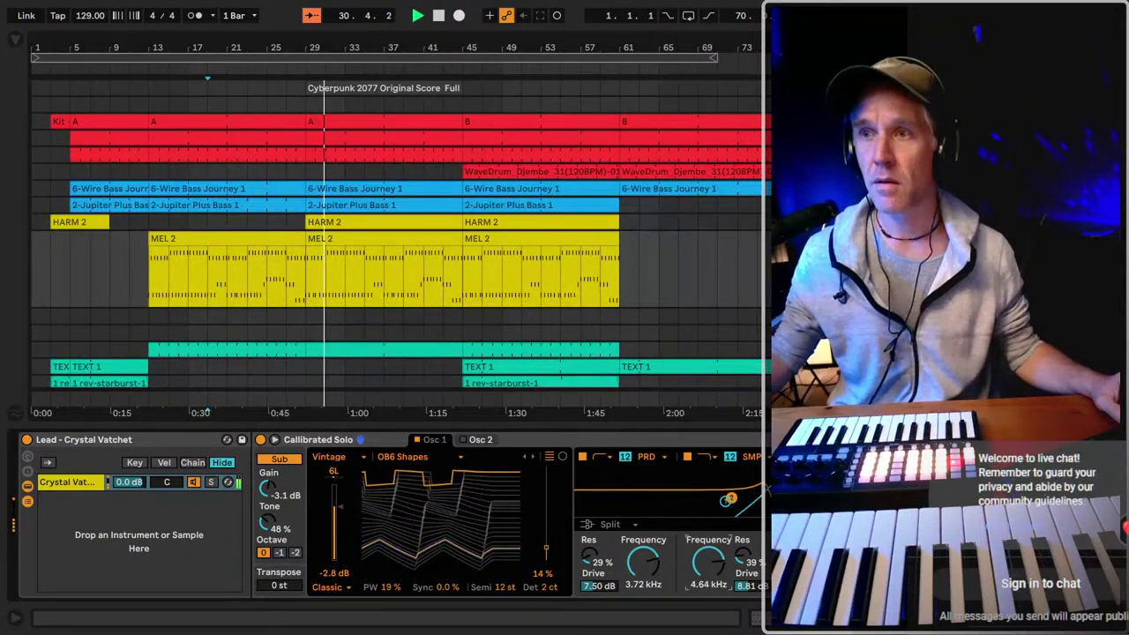
left_click(328, 190)
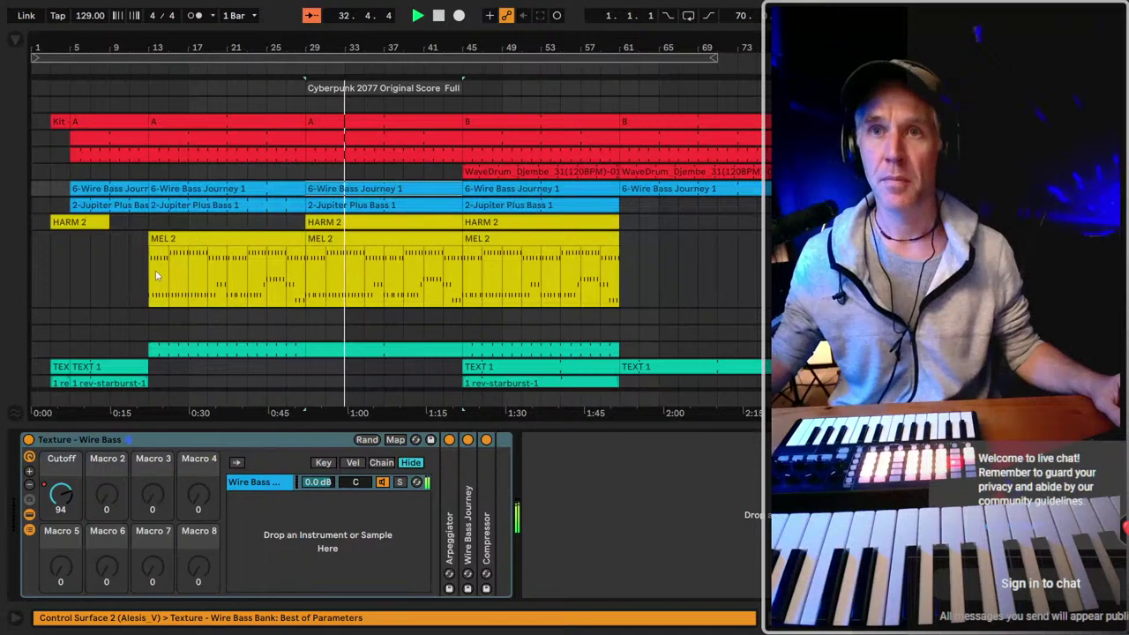
left_click(155, 270)
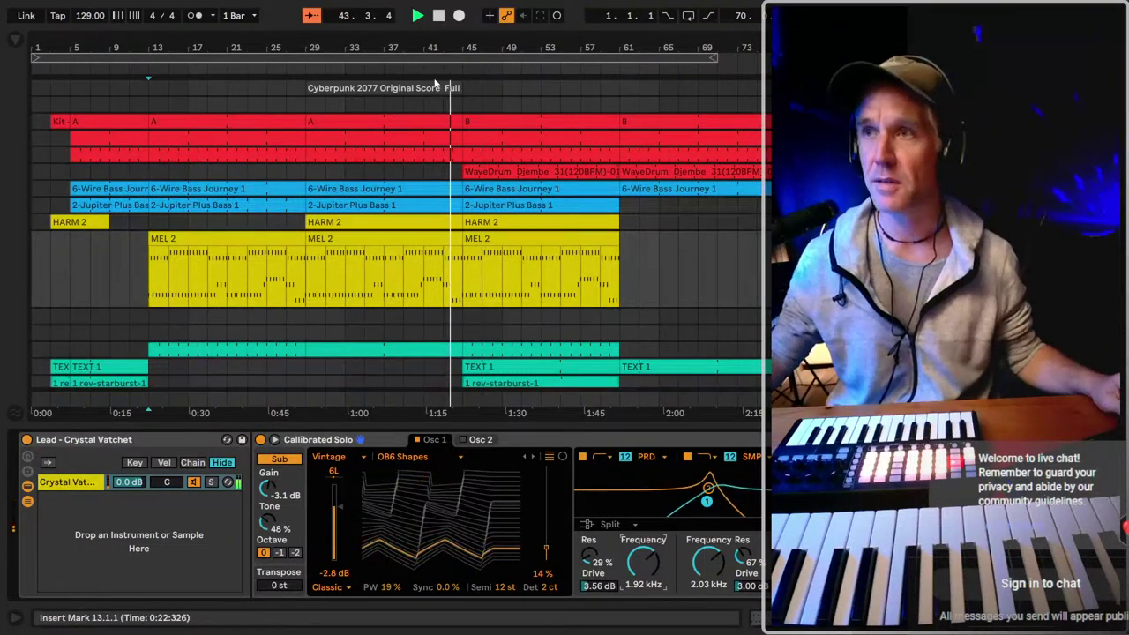
Collapse the melody track and the sweep track in the arrangement.
left_click(730, 268)
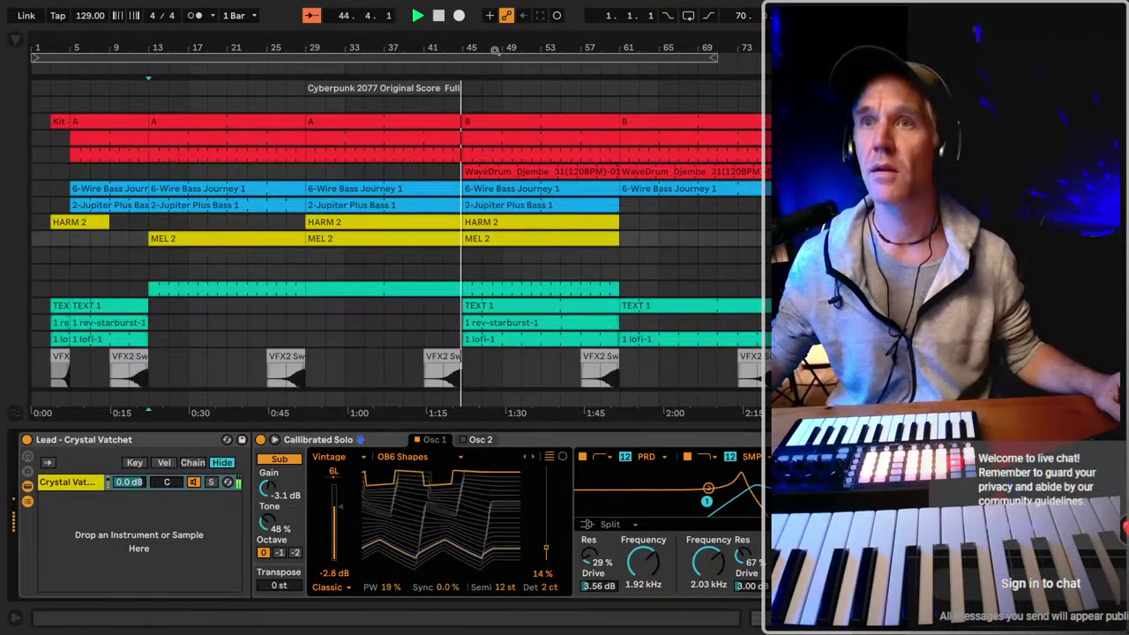
scroll(397, 247, "down", 1)
left_click(731, 321)
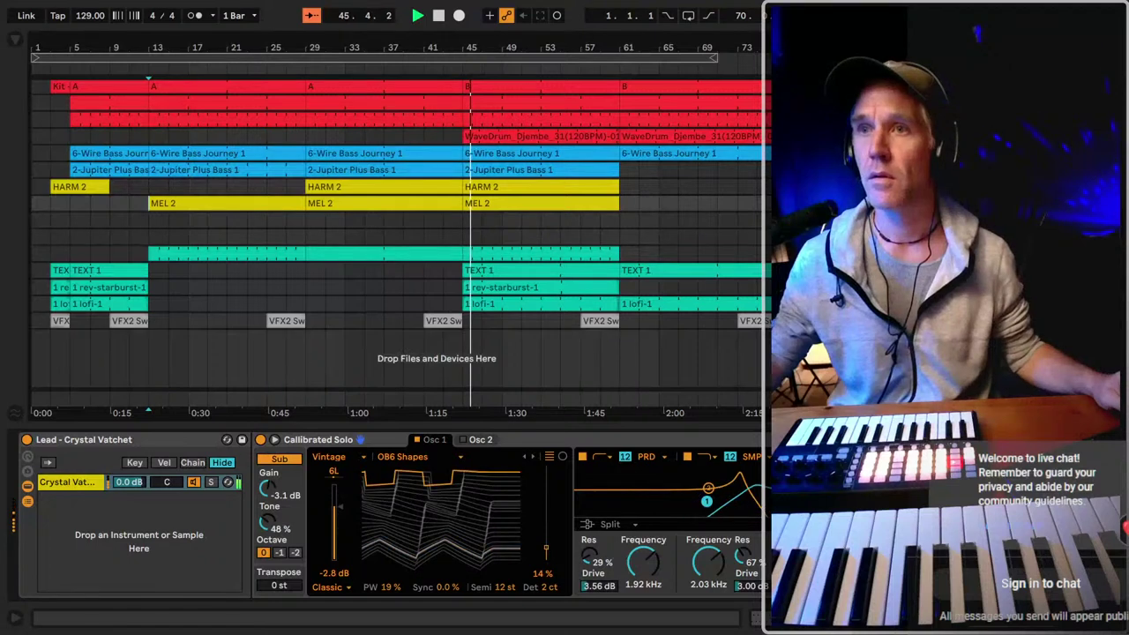
scroll(397, 238, "up", 1)
Display the Dark and Fragile pad rack and examine its Analog and Tube Step Pad chains, macros and Wavetable filter during playback.
left_click(730, 187)
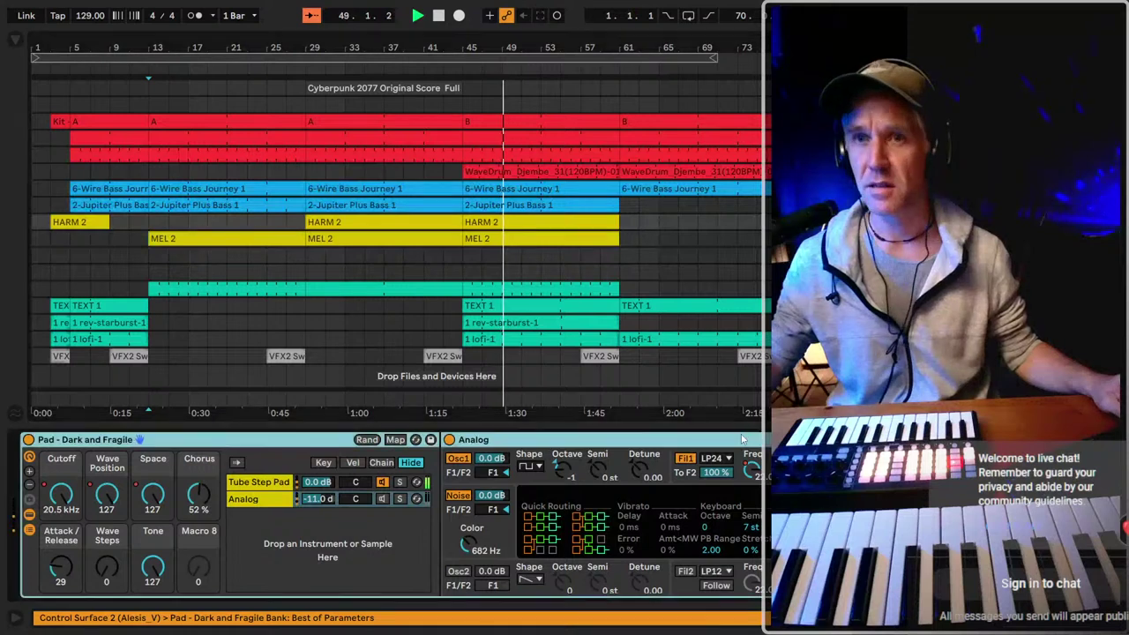
left_click(711, 482)
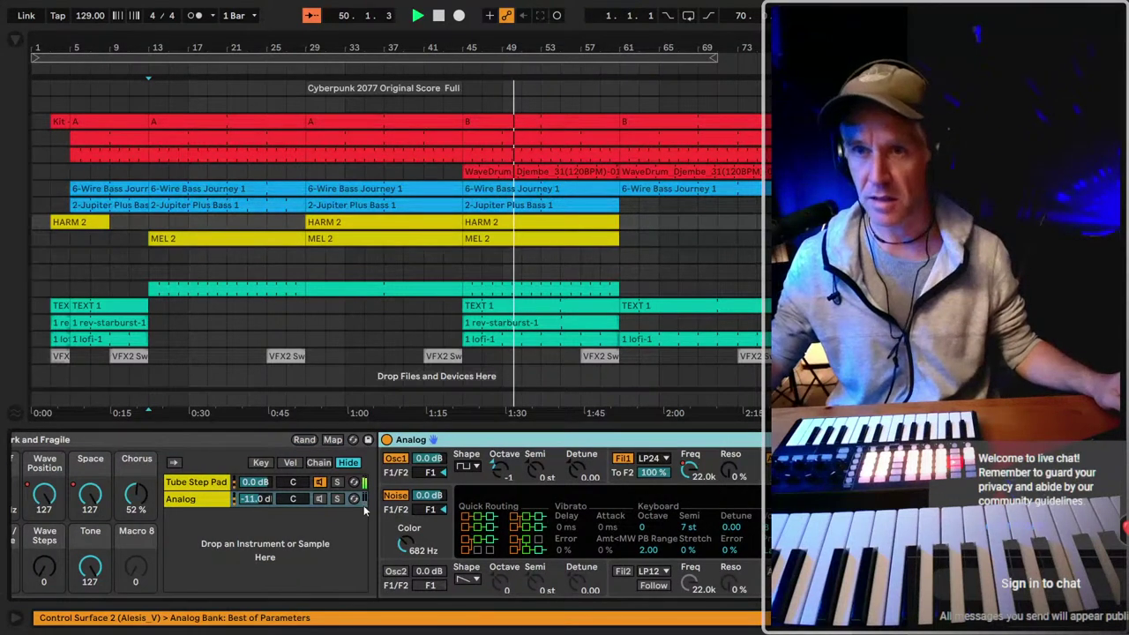
left_click(204, 503)
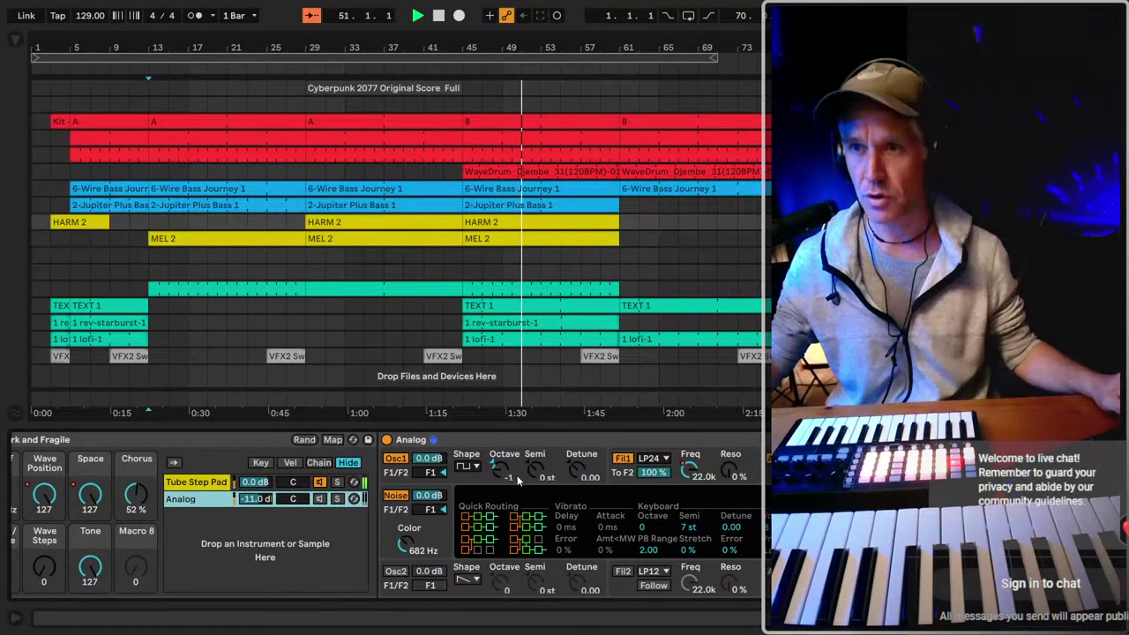
key("Up")
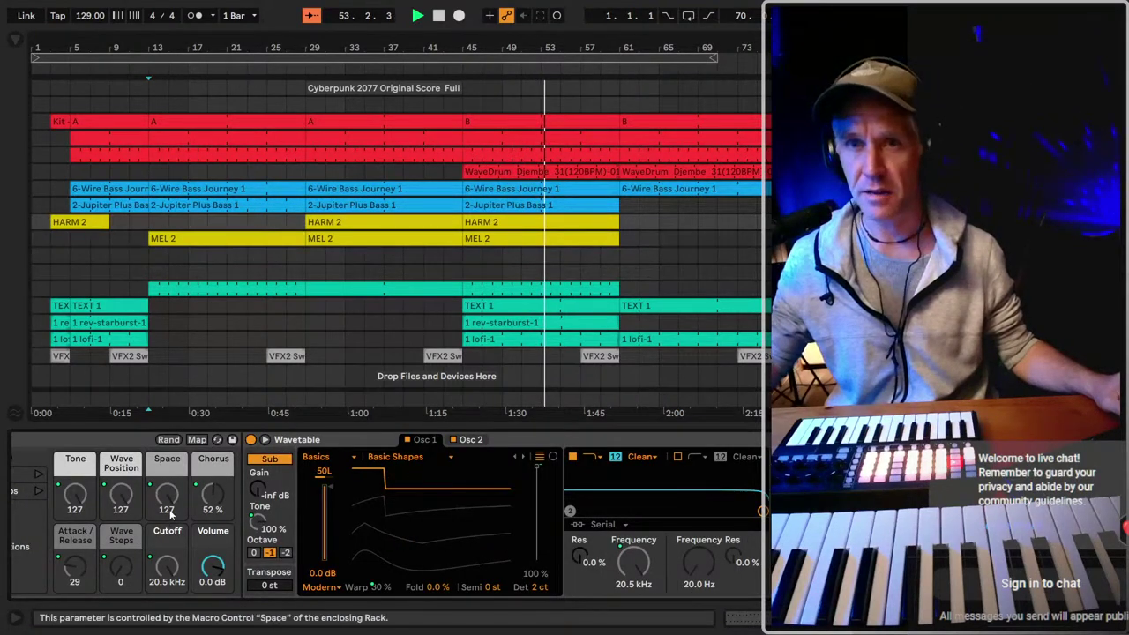
scroll(170, 512, "left", 10)
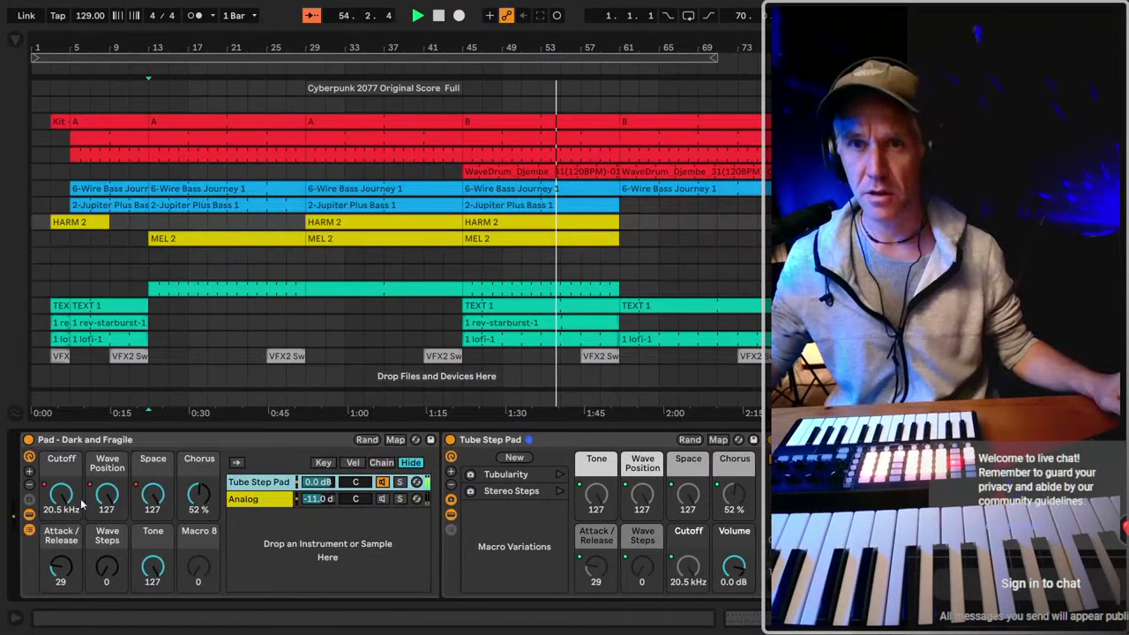
scroll(60, 501, "right", 10)
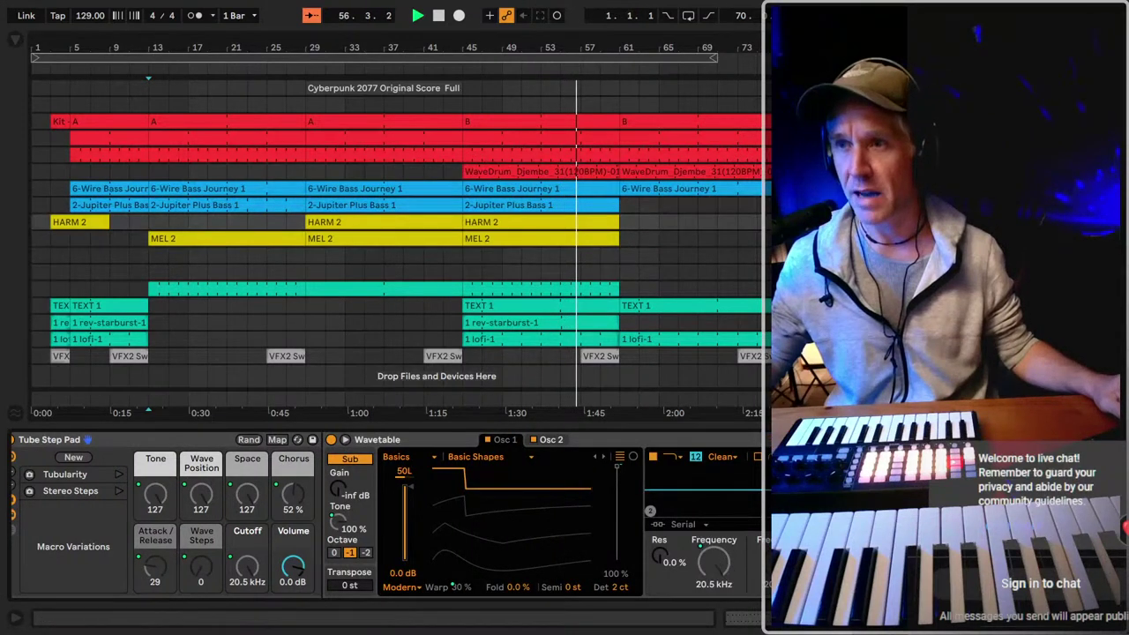
scroll(388, 520, "right", 3)
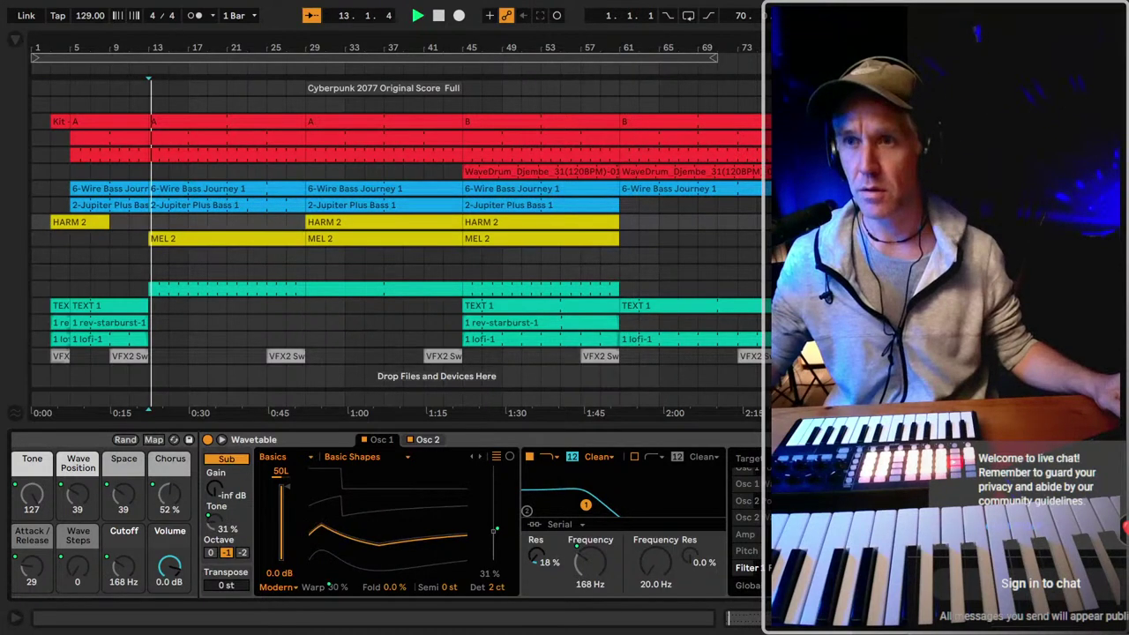
Play the arrangement from bar 29 and bring up the pad rack's Tube Step Pad chain to watch its macros and Wavetable.
left_click(305, 258)
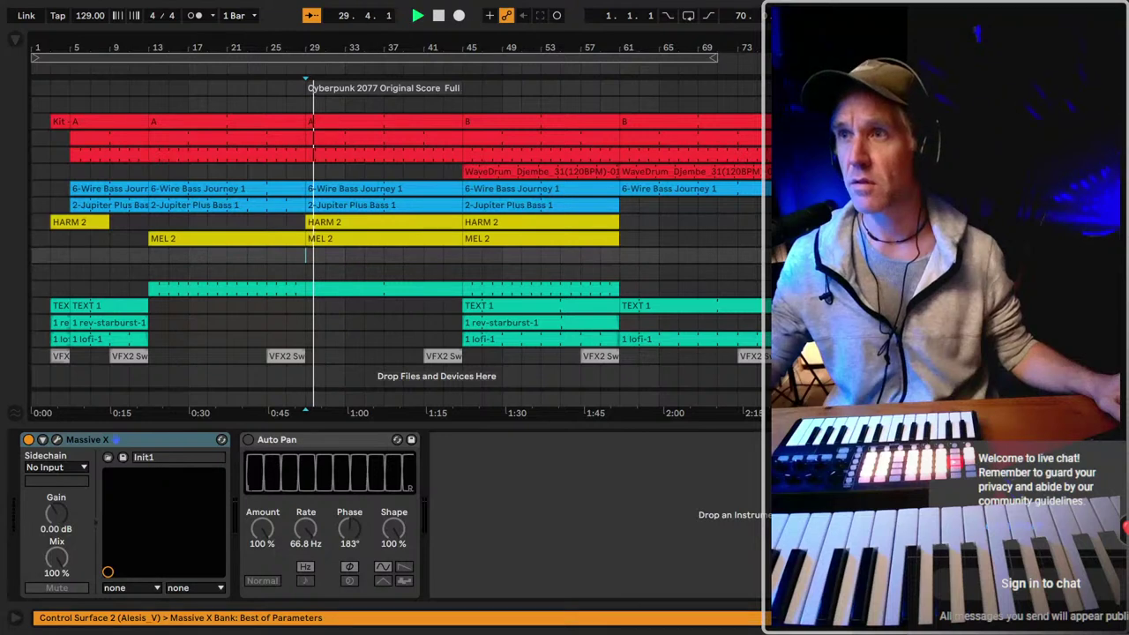
key("Down")
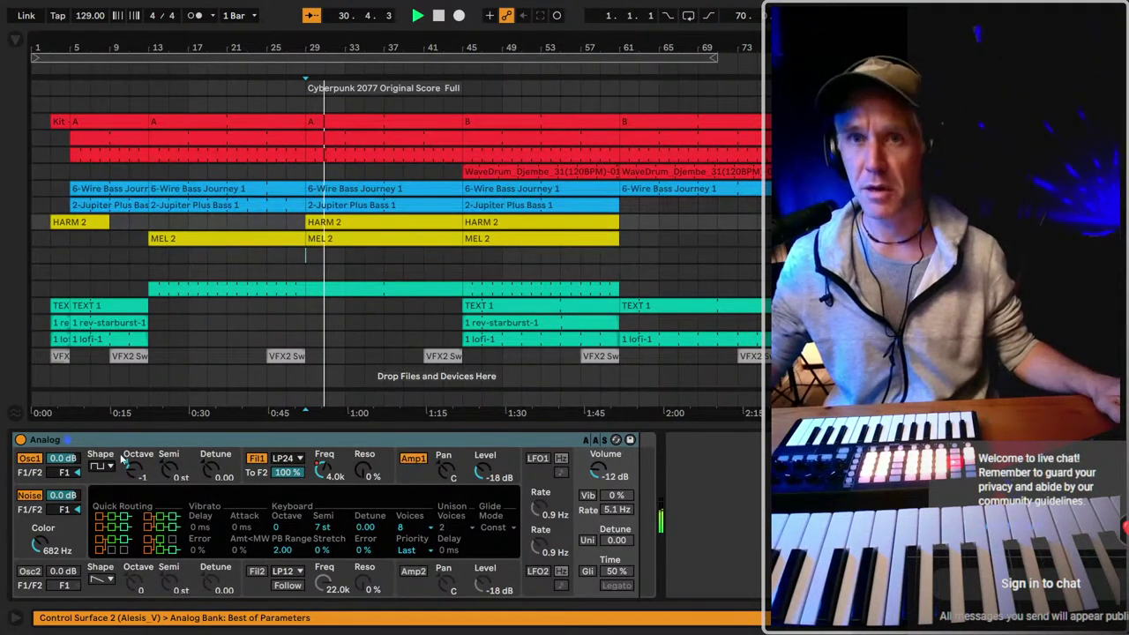
scroll(121, 459, "left", 3)
left_click(66, 480)
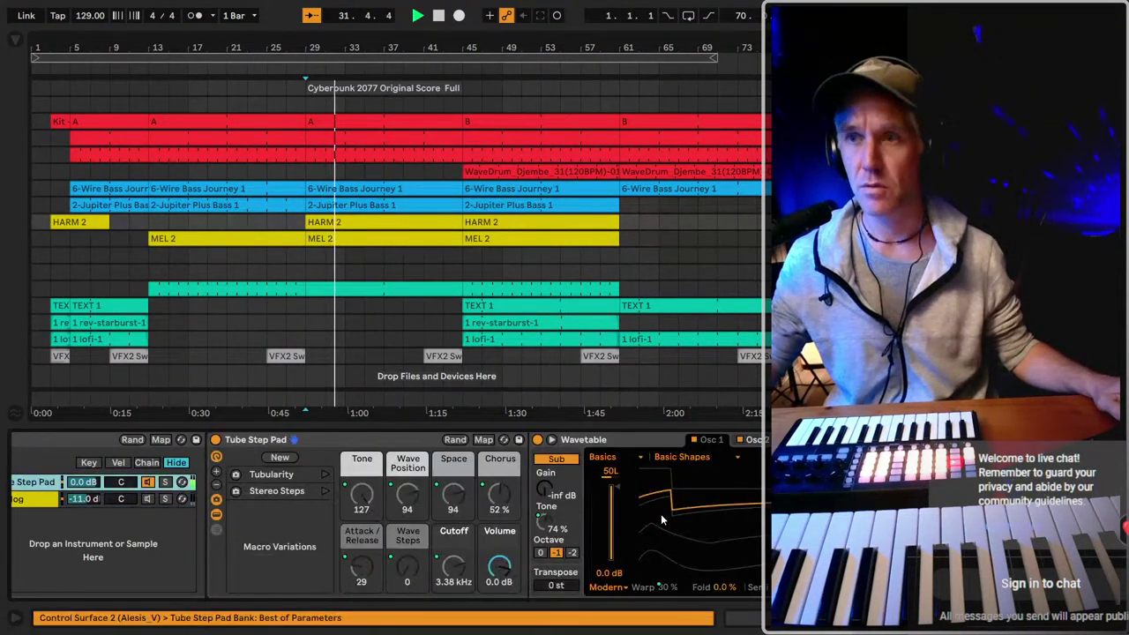
Examine the Tube Step Pad's macros and its Wavetable oscillator and filter within the Dark and Fragile rack during playback.
scroll(441, 511, "right", 5)
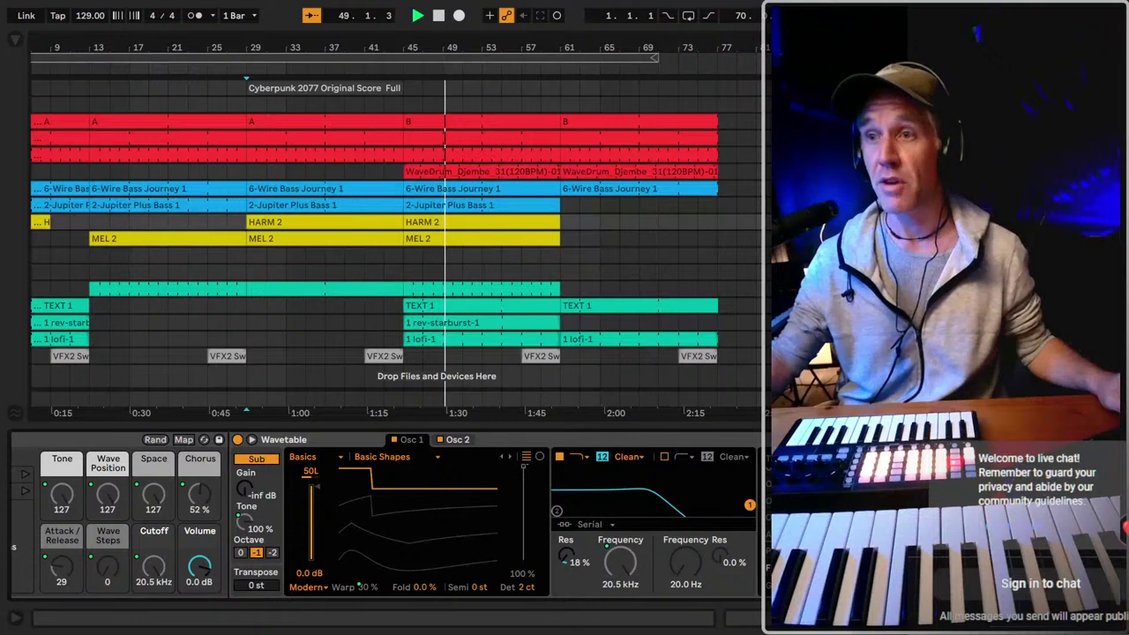
scroll(388, 516, "left", 1)
scroll(368, 516, "left", 5)
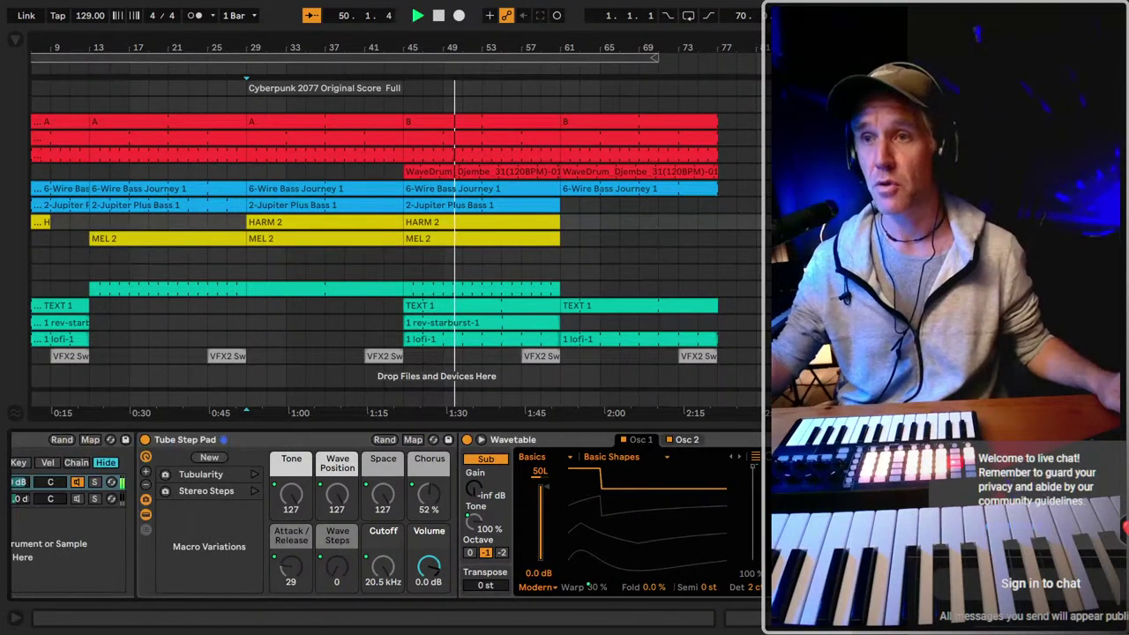
scroll(368, 516, "left", 6)
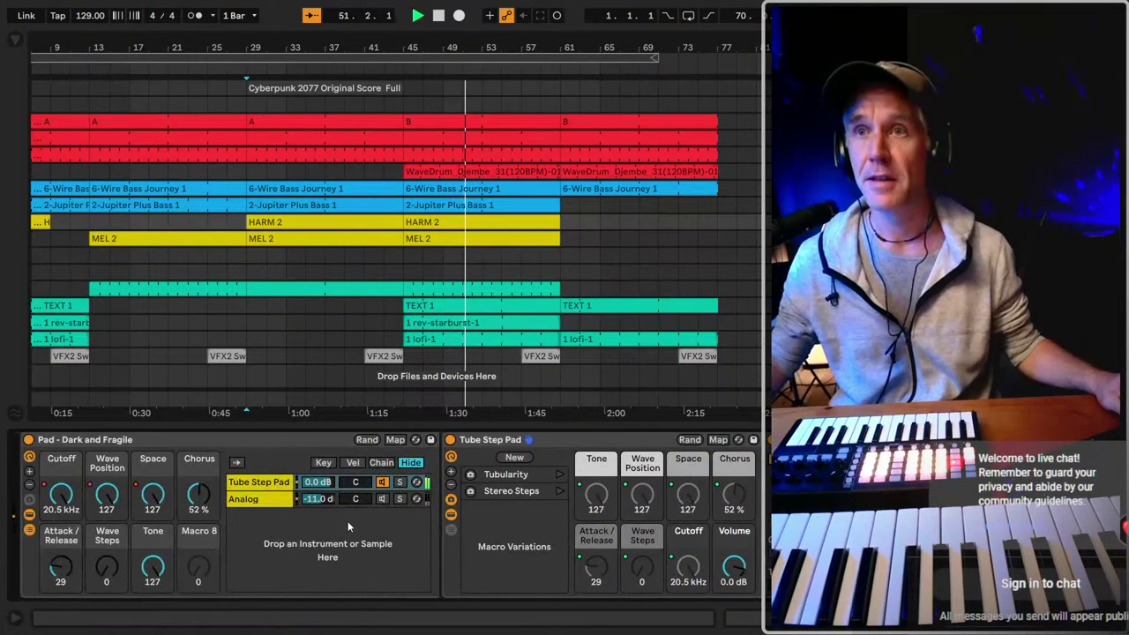
left_click(573, 439)
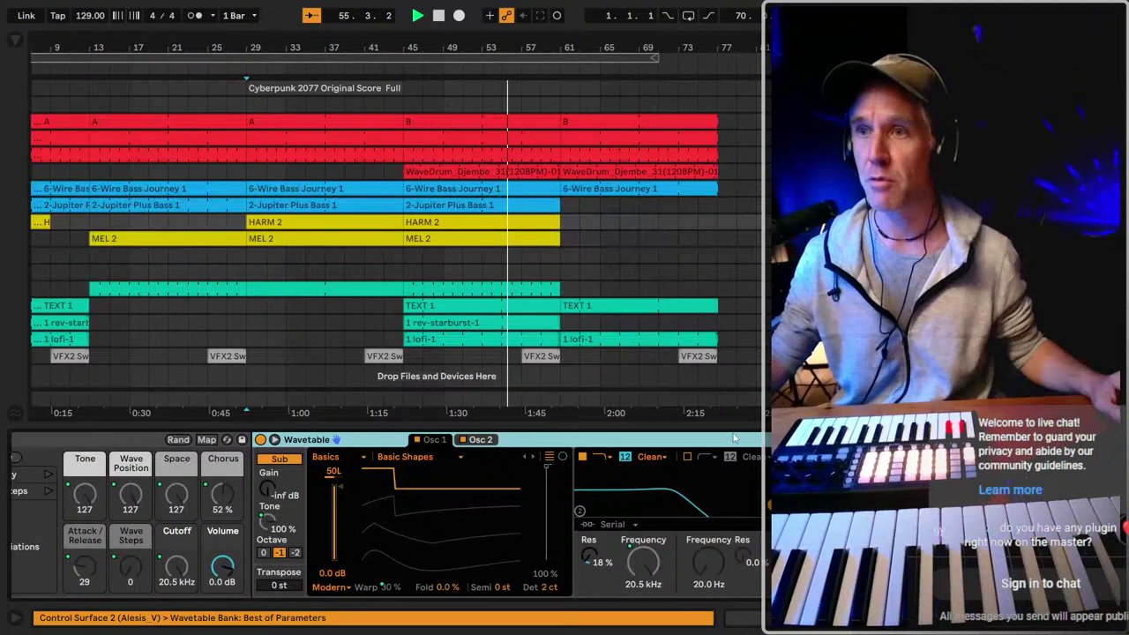
scroll(710, 447, "left", 10)
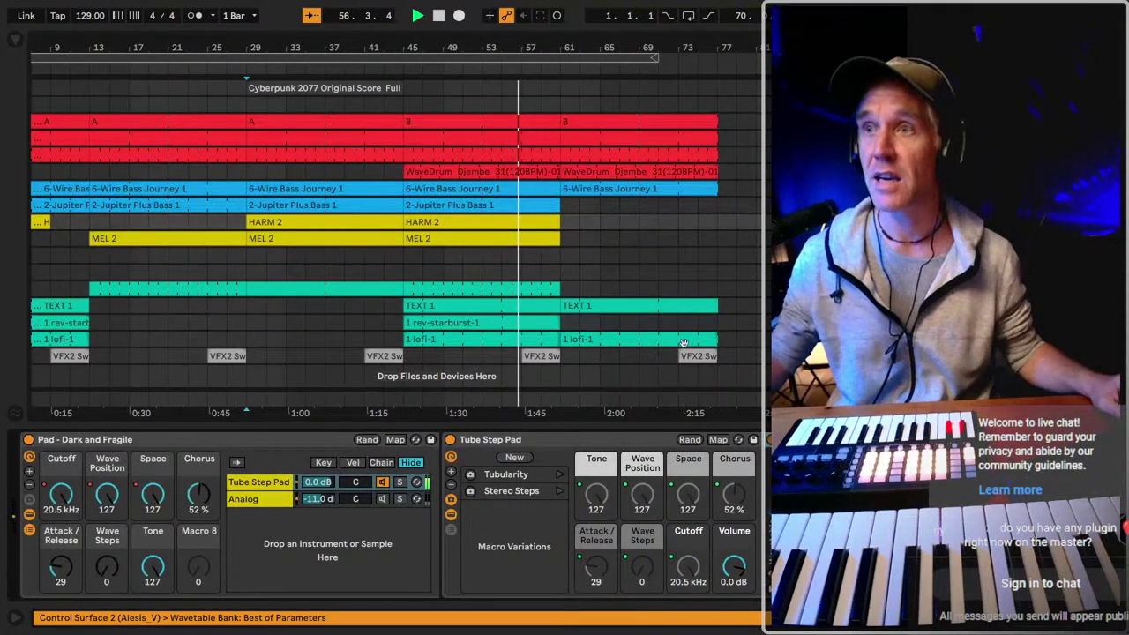
left_click(539, 439)
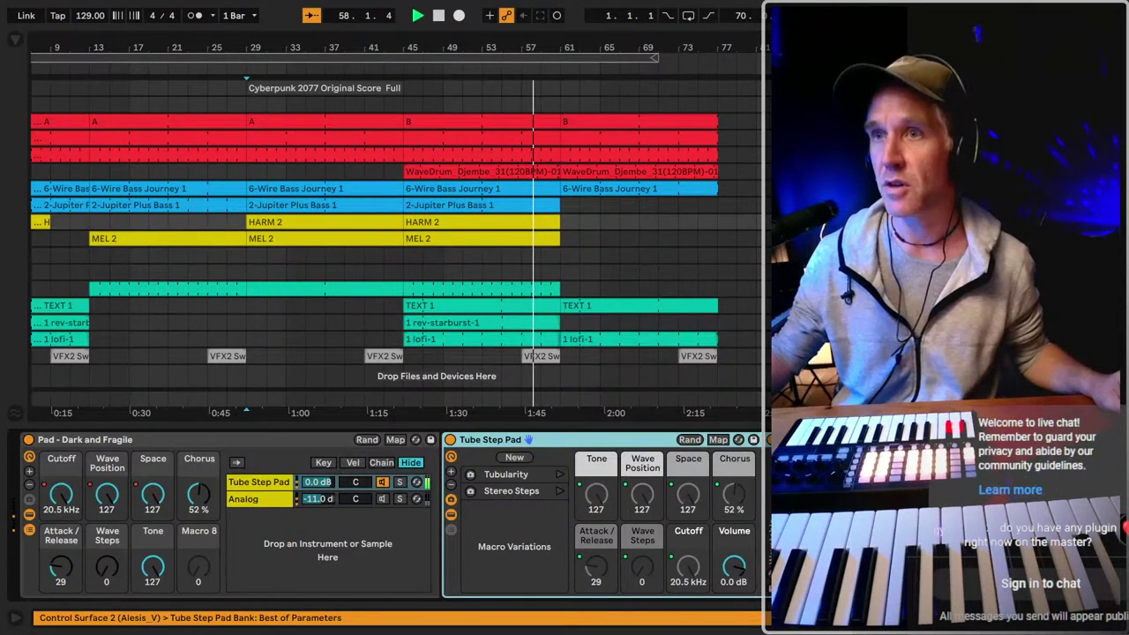
Display the Wire Bass texture rack and the Large Trap kit, examine the kit's K1 kick chain, and stop playback.
left_click(246, 254)
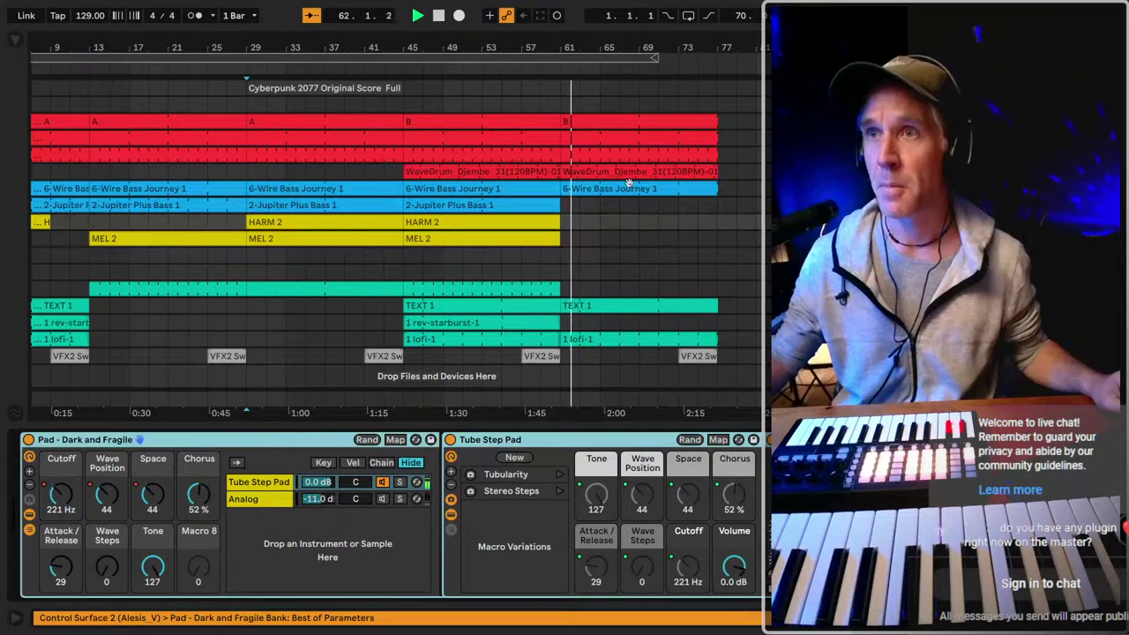
scroll(397, 243, "down", 1)
scroll(397, 264, "up", 1)
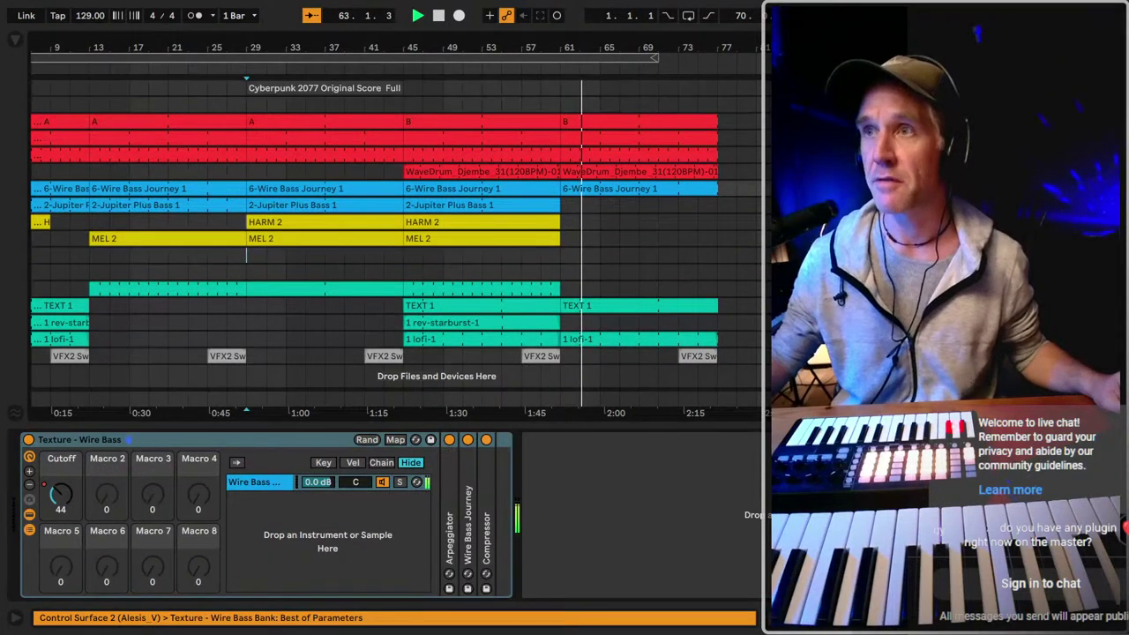
left_click(474, 395)
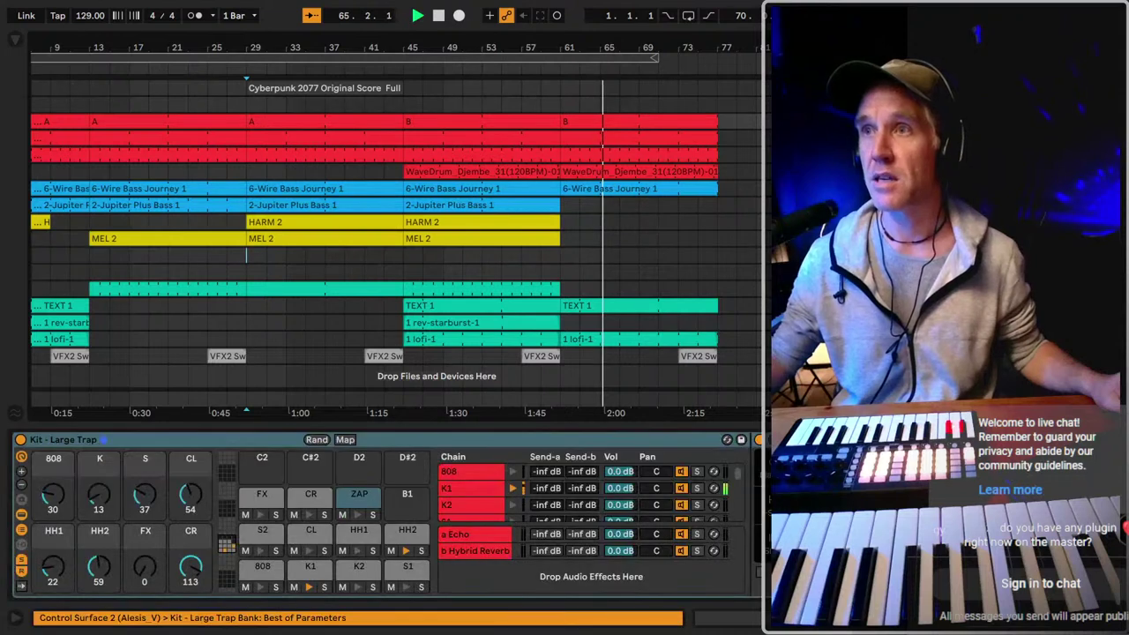
left_click(481, 491)
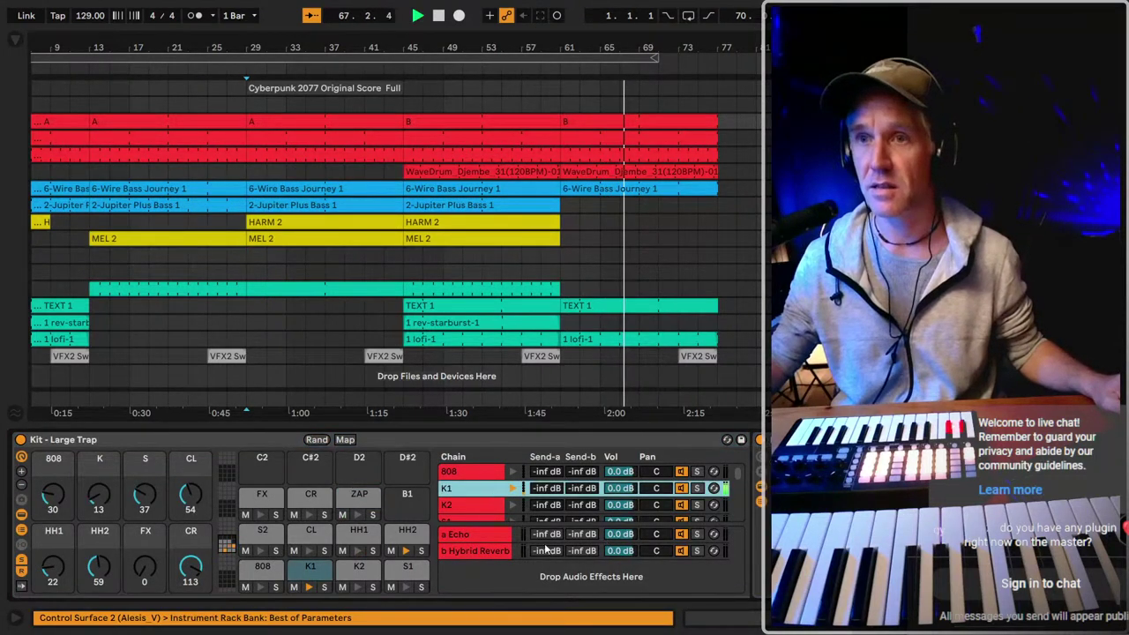
left_click(512, 489)
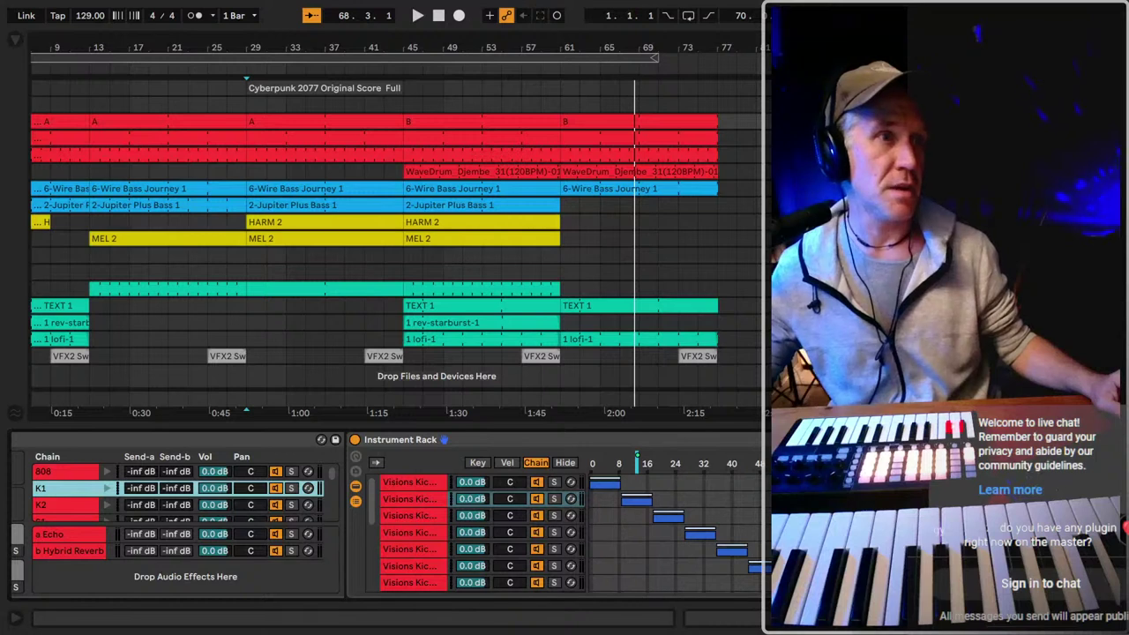
scroll(353, 485, "left", 5)
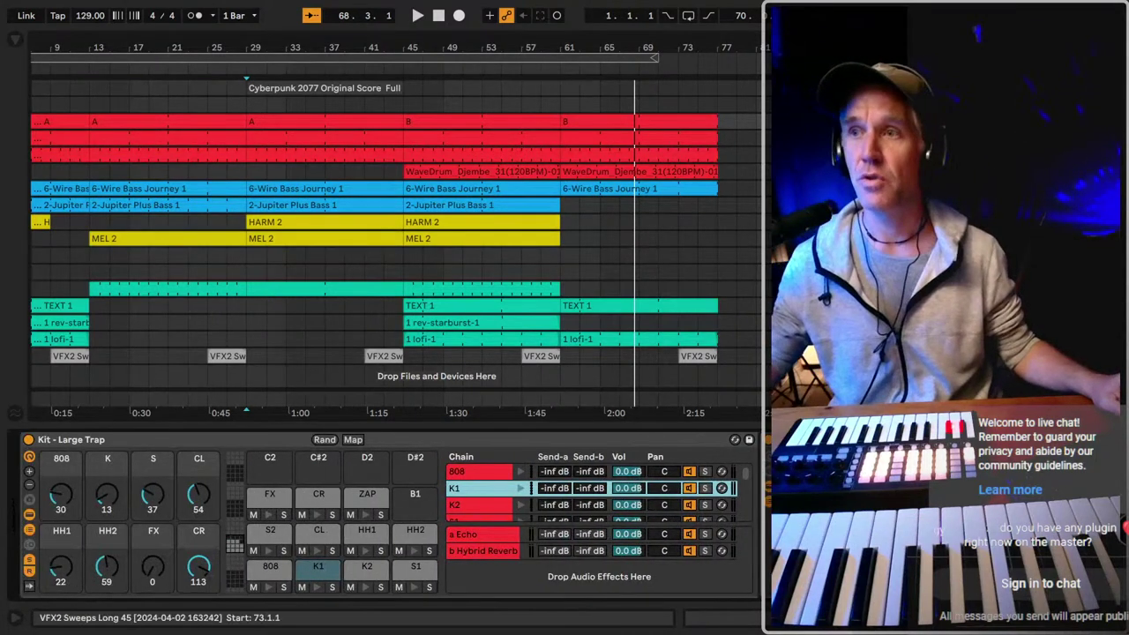
Display the premaster bus's effect chain and inspect its Multiband Dynamics while playing from bar 29.
left_click(794, 255)
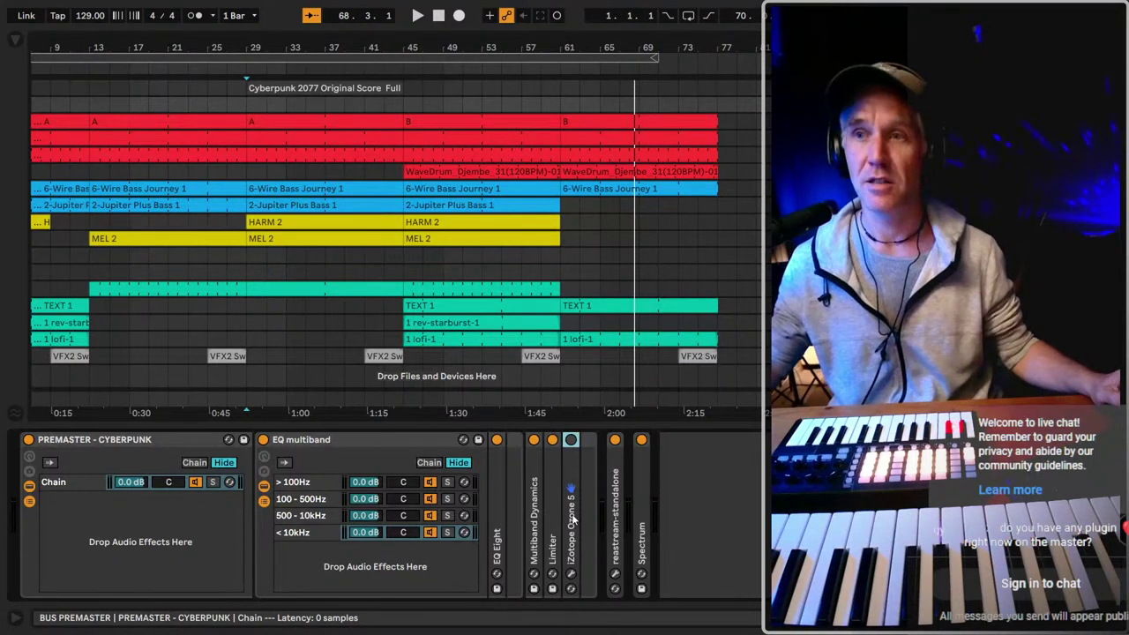
scroll(569, 382, "left", 3)
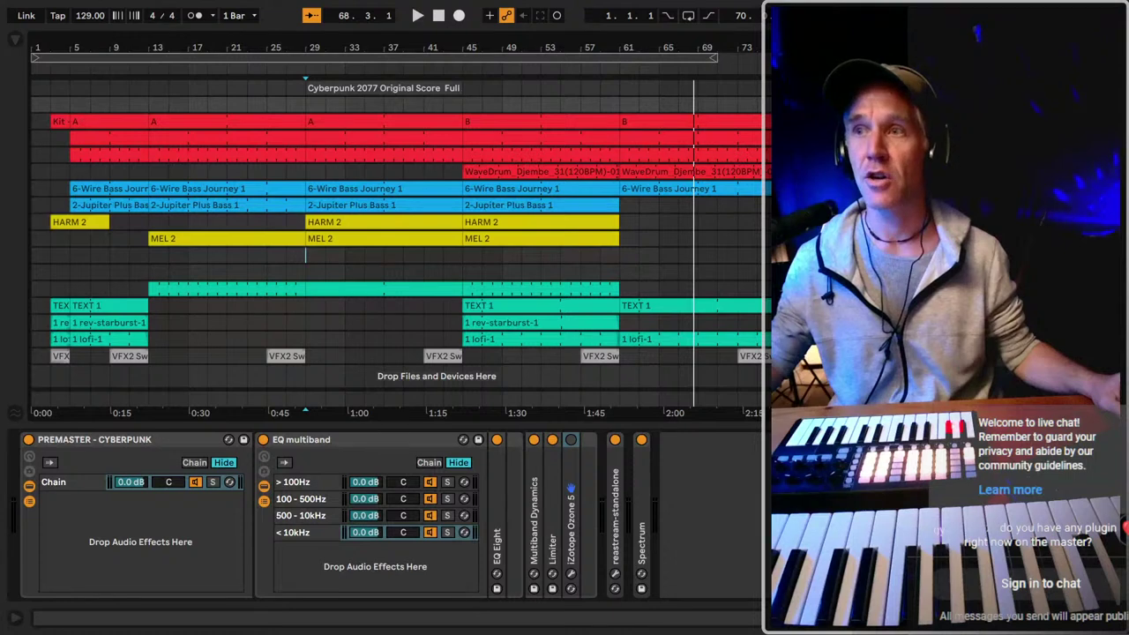
left_click(569, 274)
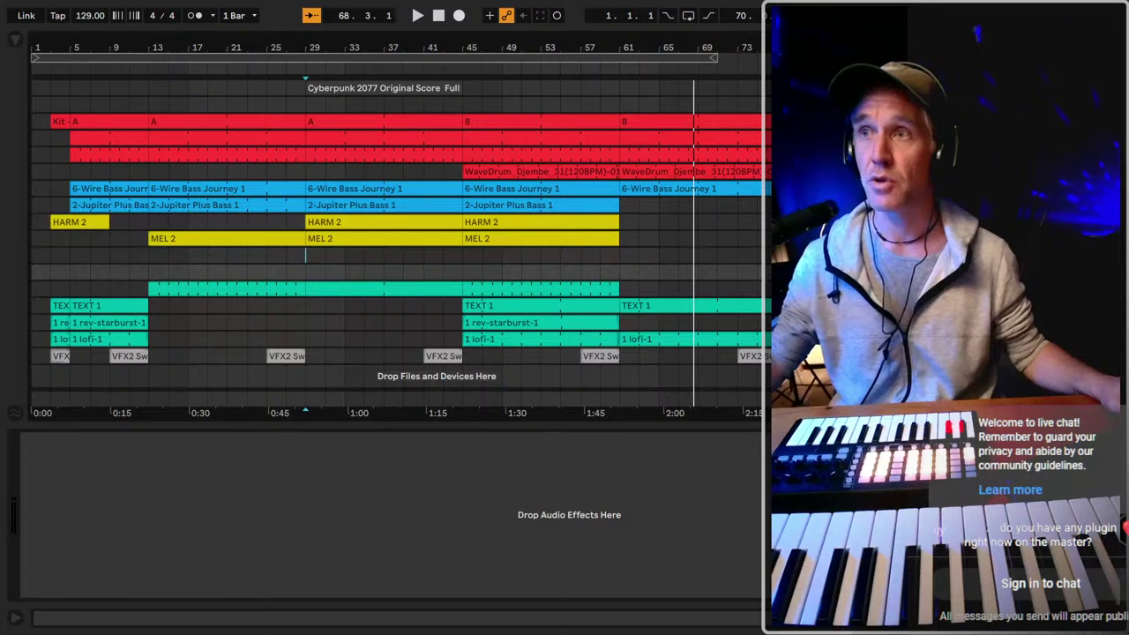
left_click(593, 392)
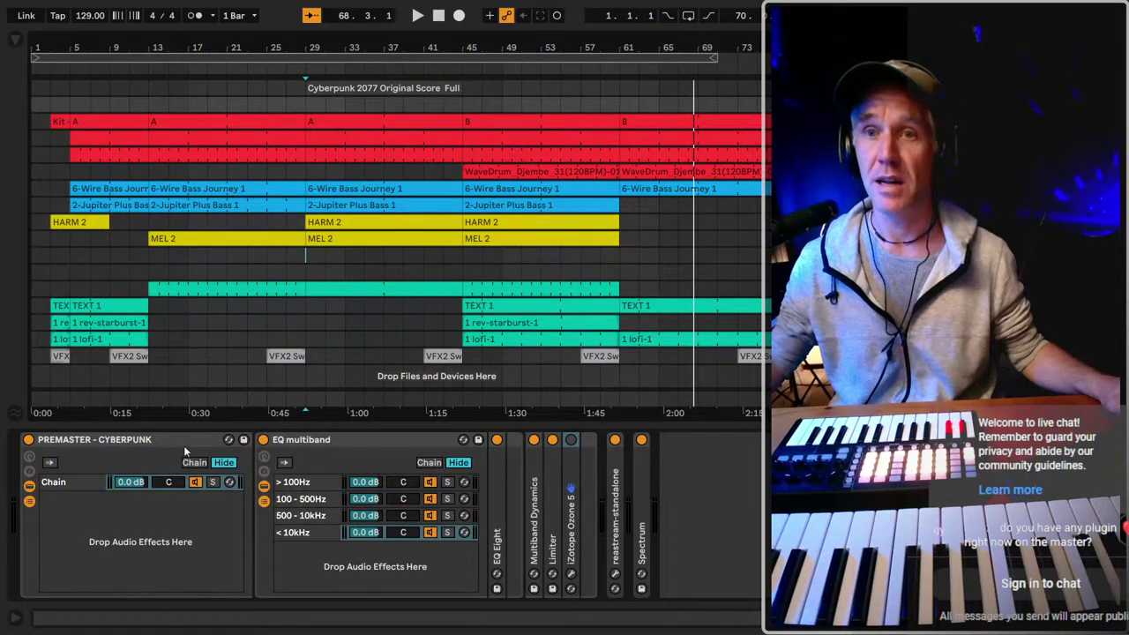
double_click(535, 521)
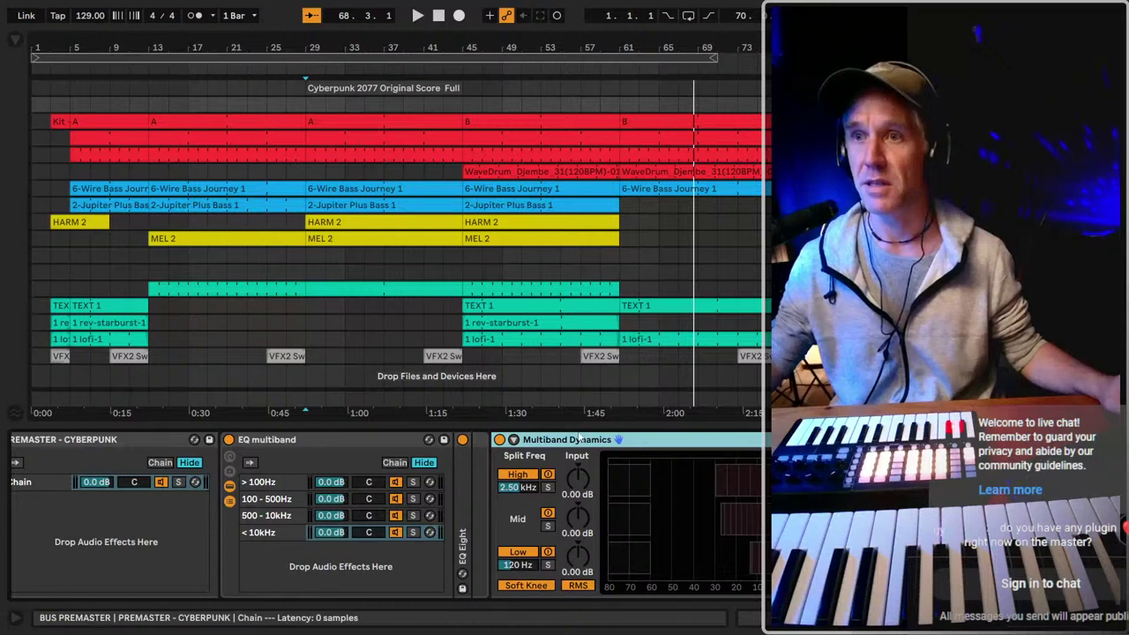
key("space")
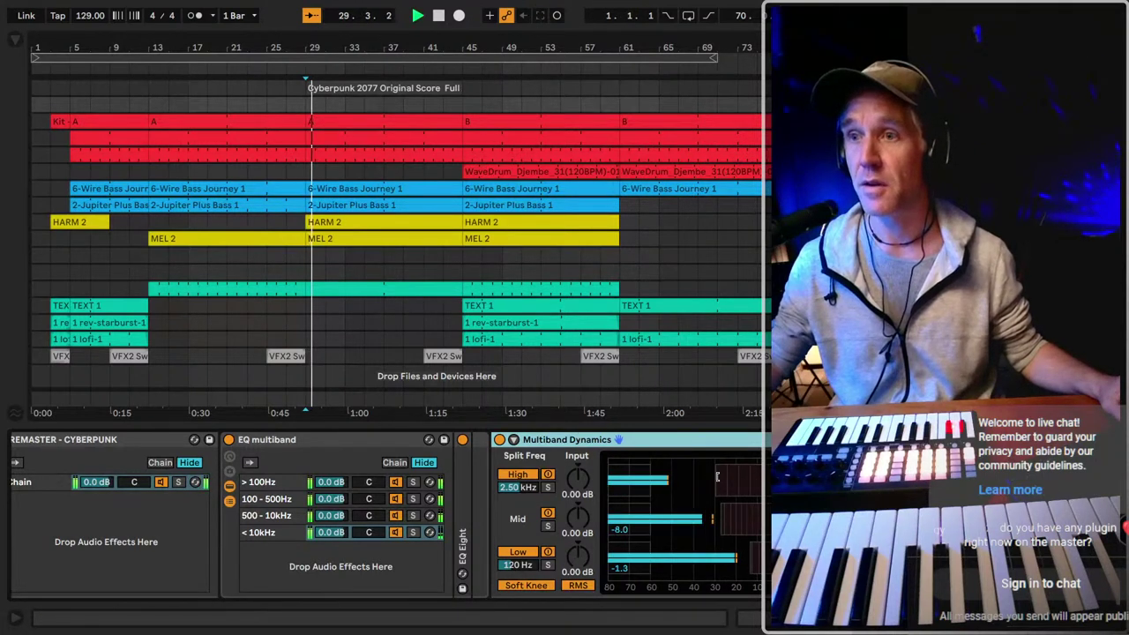
double_click(732, 441)
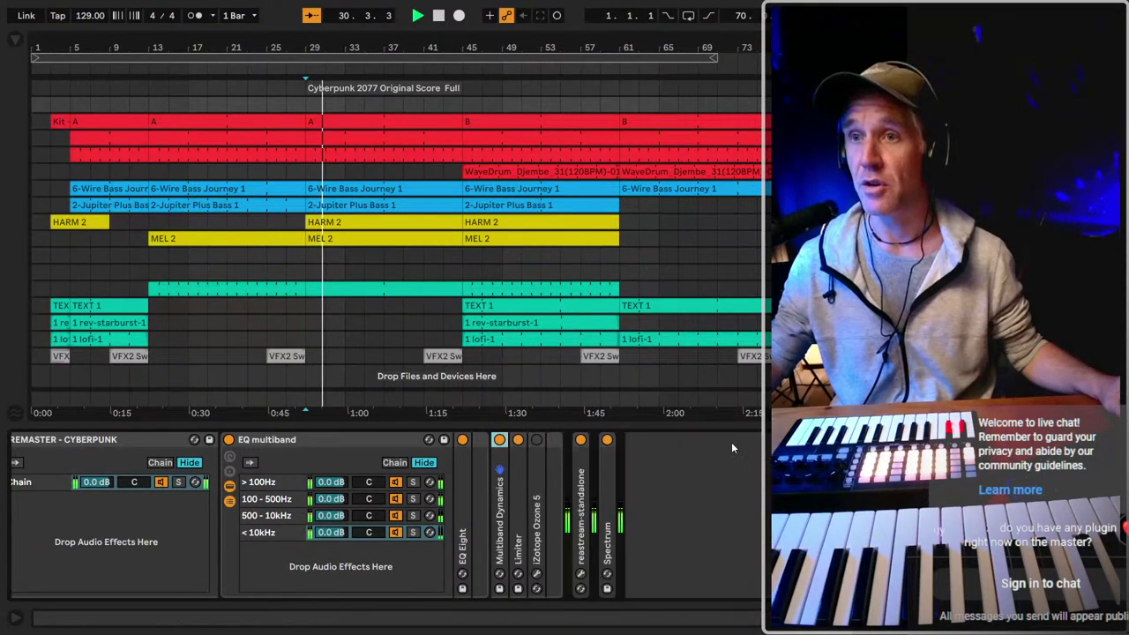
Search the whole browser library for "ott" and add the OTT preset after Spectrum on the premaster bus.
left_click(16, 41)
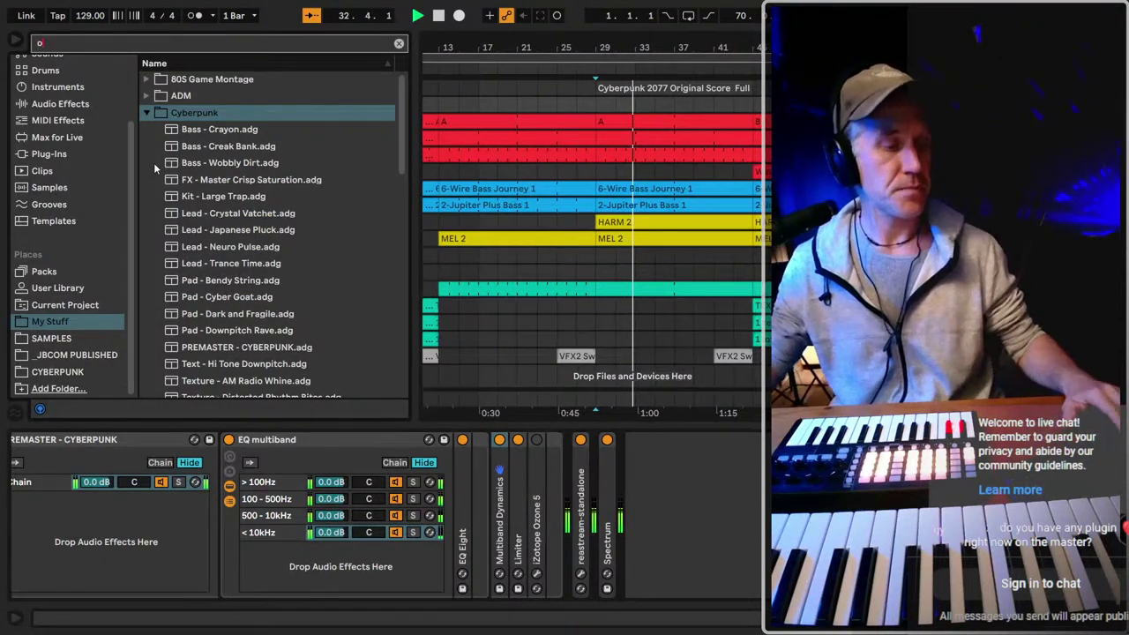
type("ott")
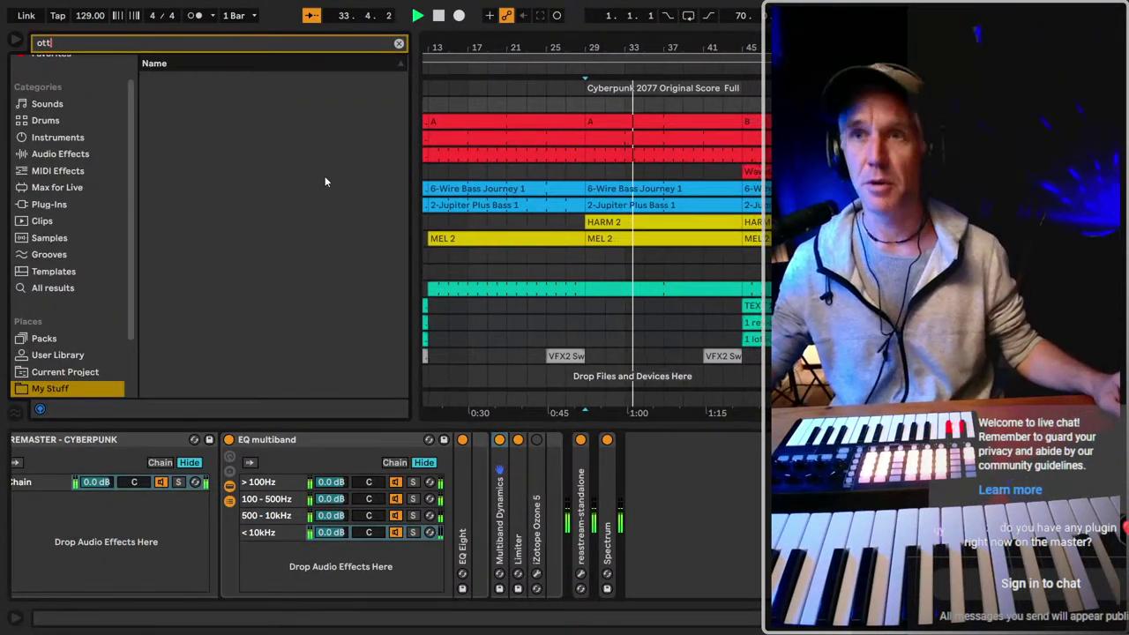
scroll(49, 352, "down", 1)
scroll(49, 352, "down", 2)
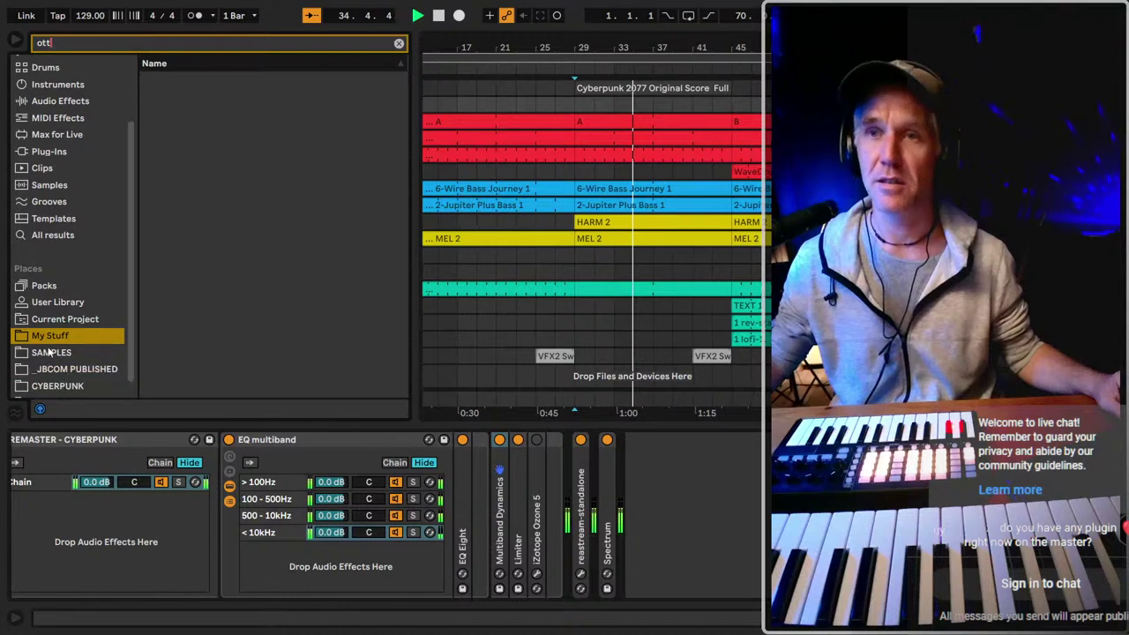
scroll(72, 280, "down", 1)
left_click(53, 220)
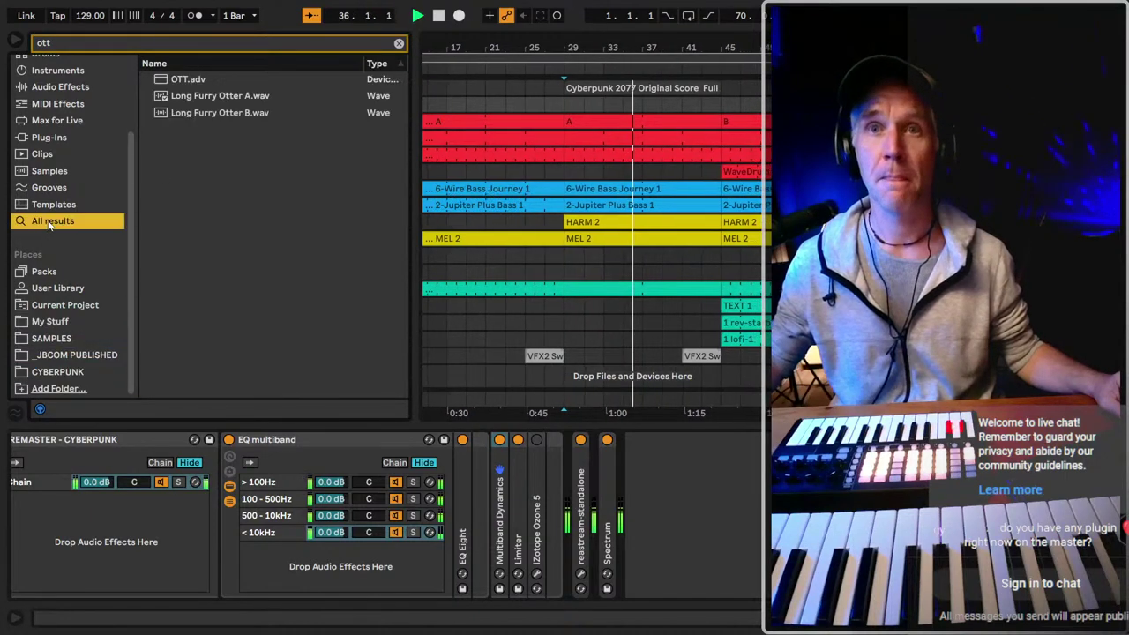
left_click(187, 80)
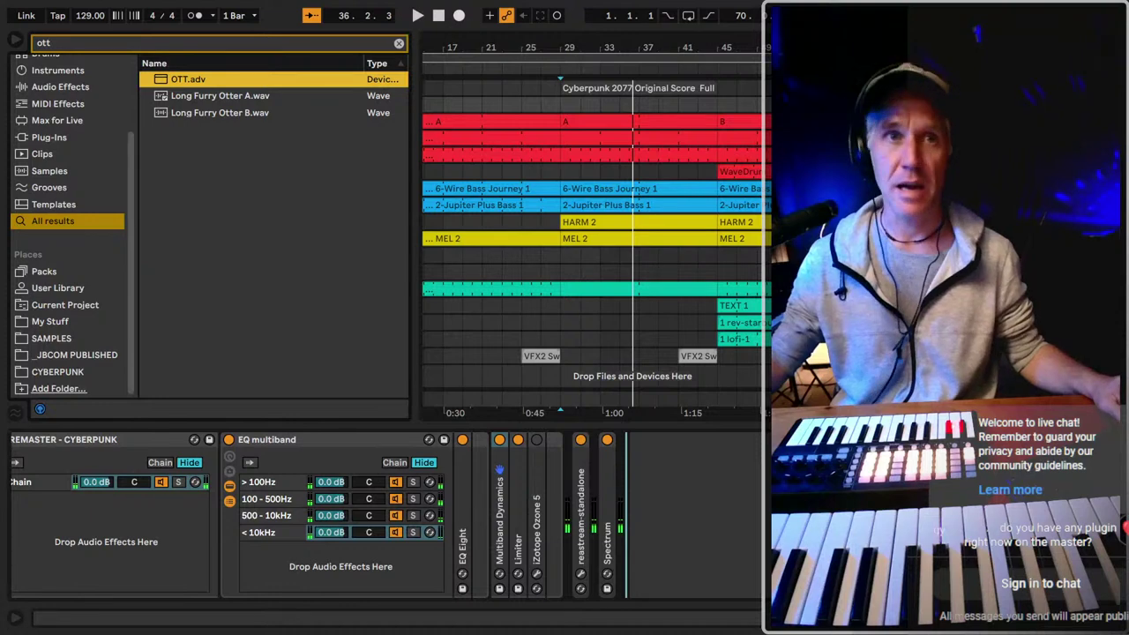
left_click_drag(500, 470, 500, 470)
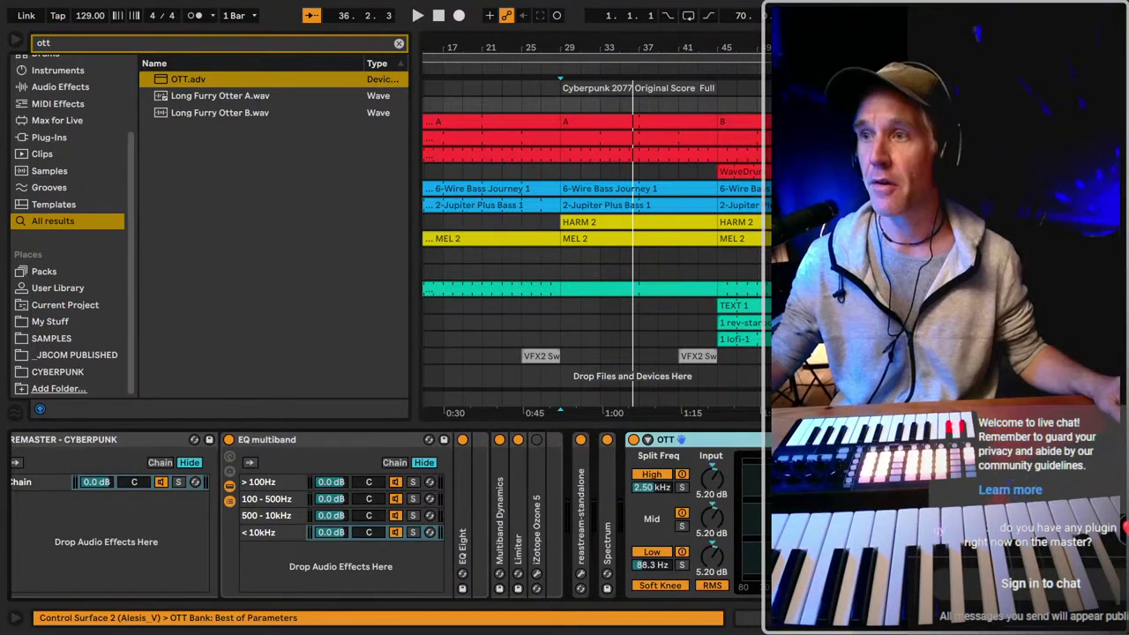
During playback, set OTT's high and mid input gains to 0 dB and its low input gain to 4.90 dB.
key("space")
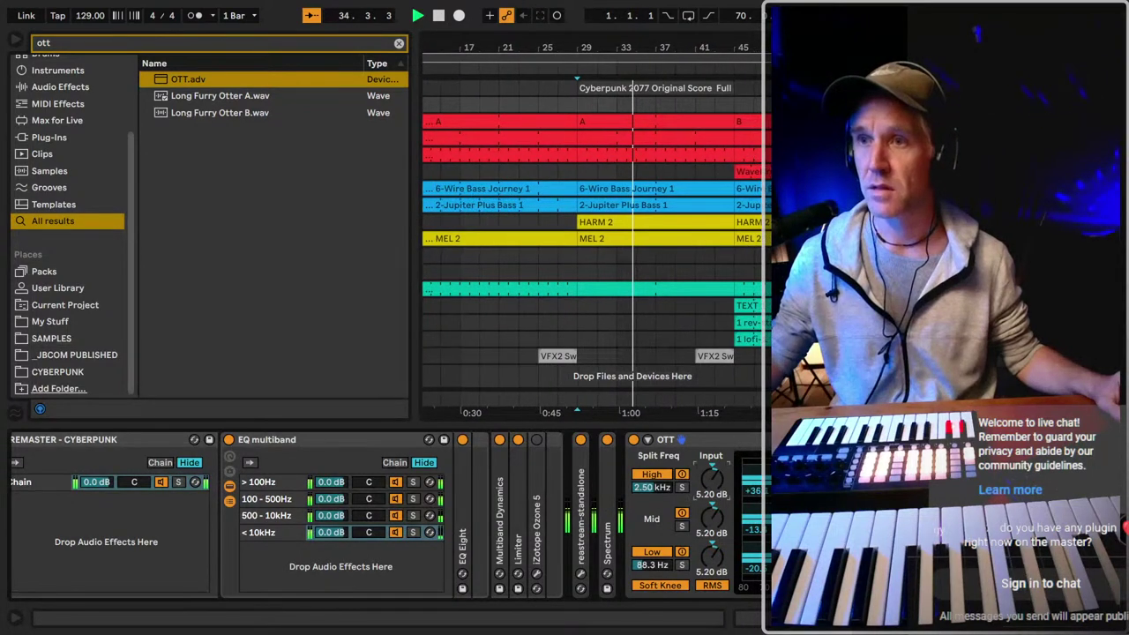
left_click(711, 481)
type("0")
key("Return")
left_click(711, 519)
type("0")
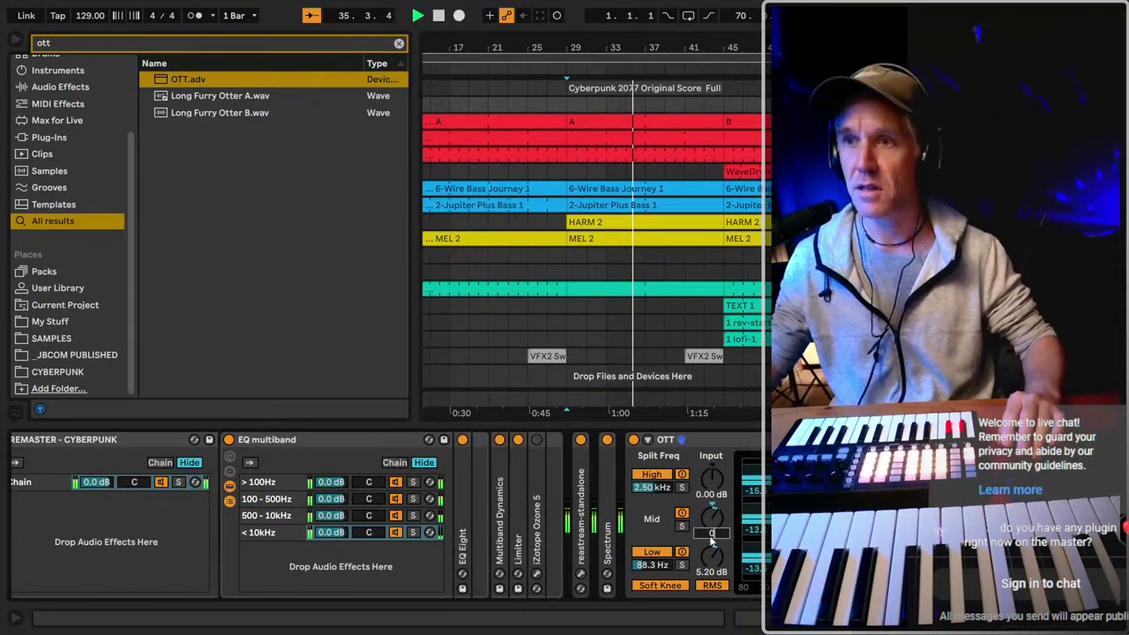
key("Return")
left_click(713, 555)
type("0")
key("Return")
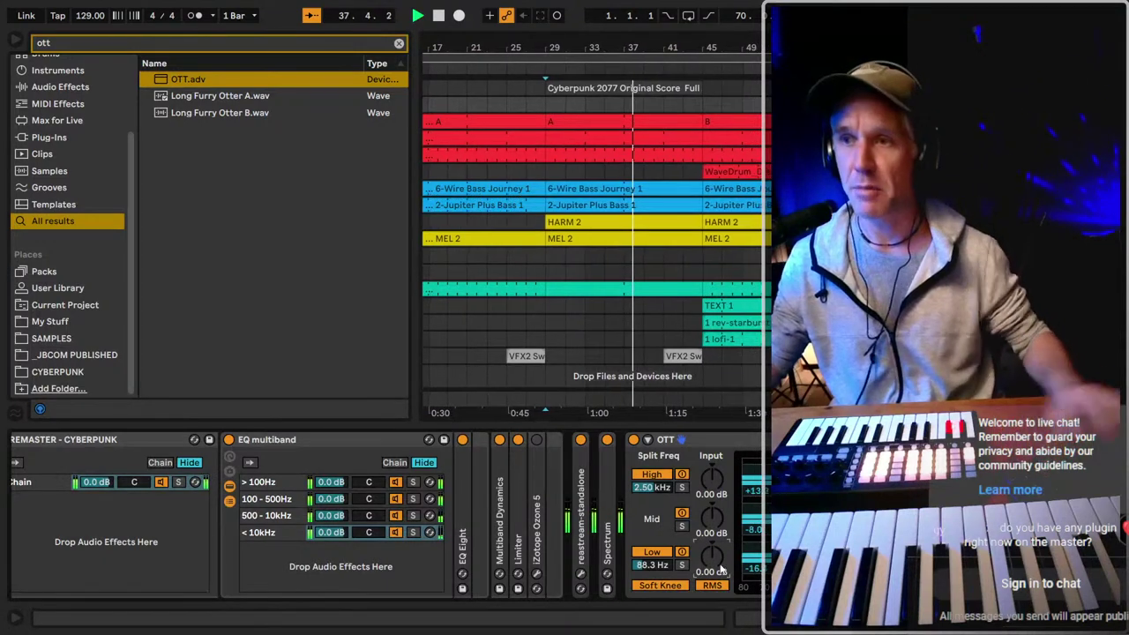
left_click_drag(718, 556, 717, 532)
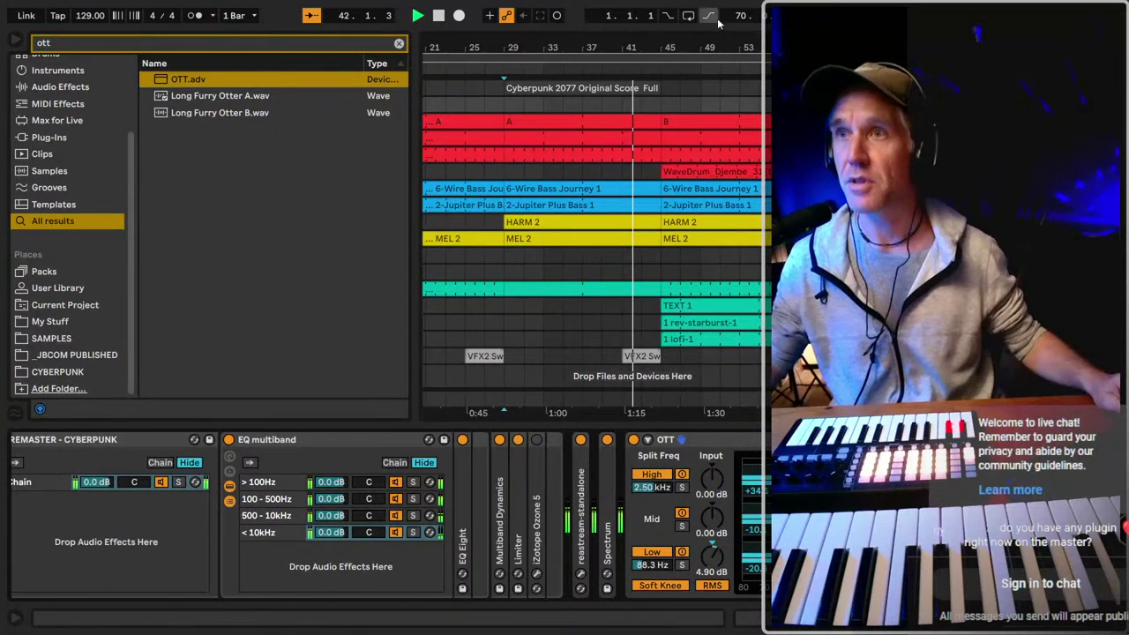
Compare the playing mix with OTT bypassed and active several times, leaving the device enabled.
left_click(634, 441)
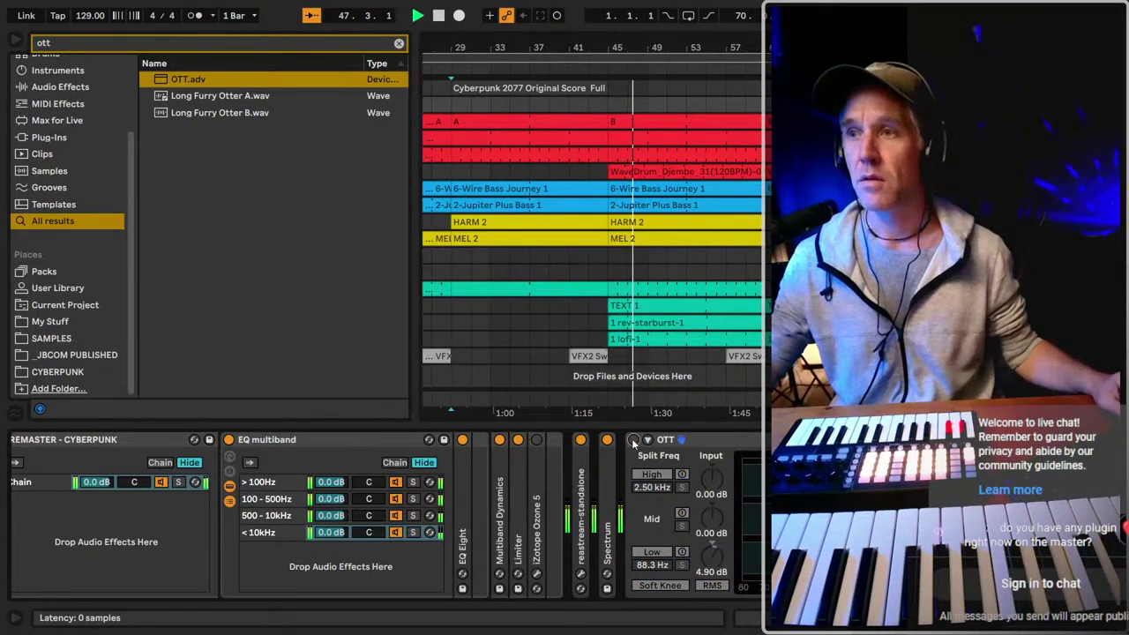
left_click(633, 440)
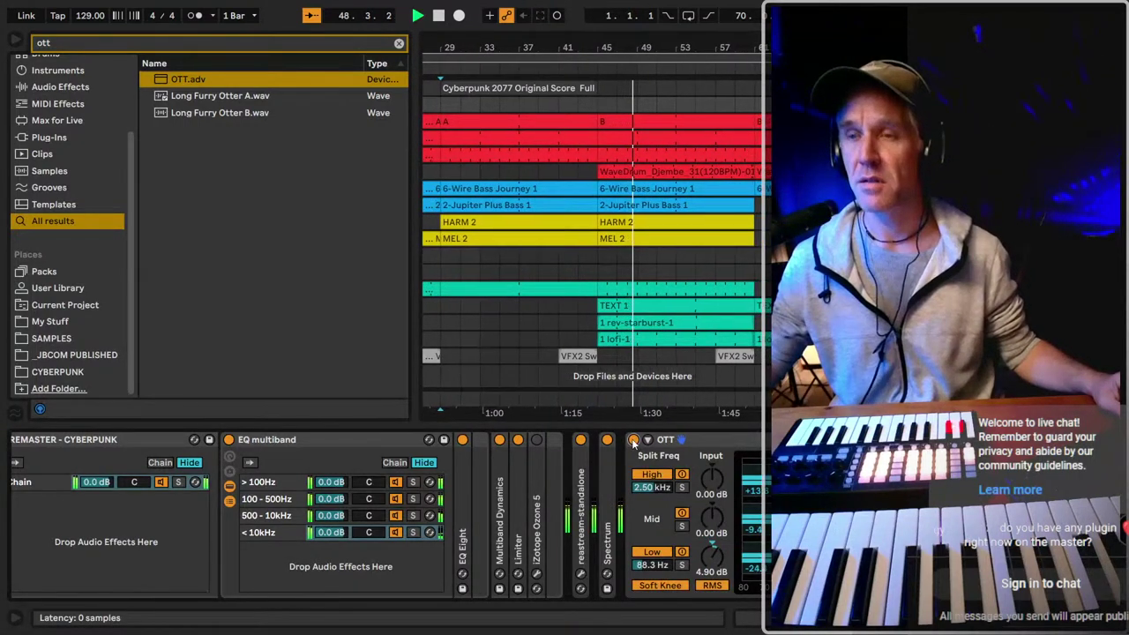
left_click(634, 440)
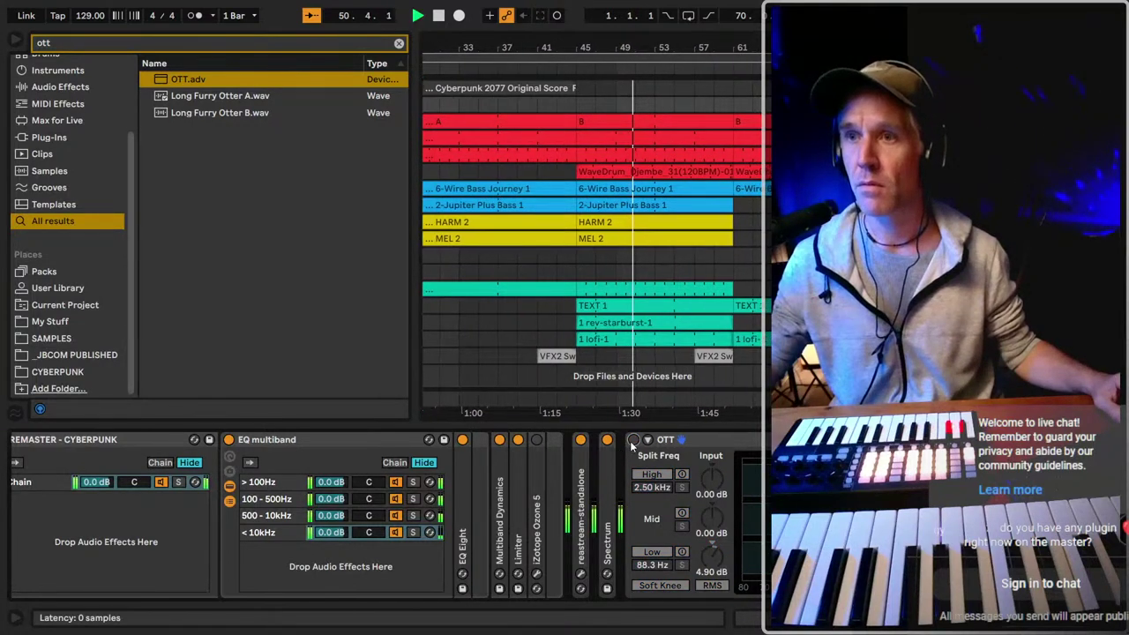
left_click(634, 440)
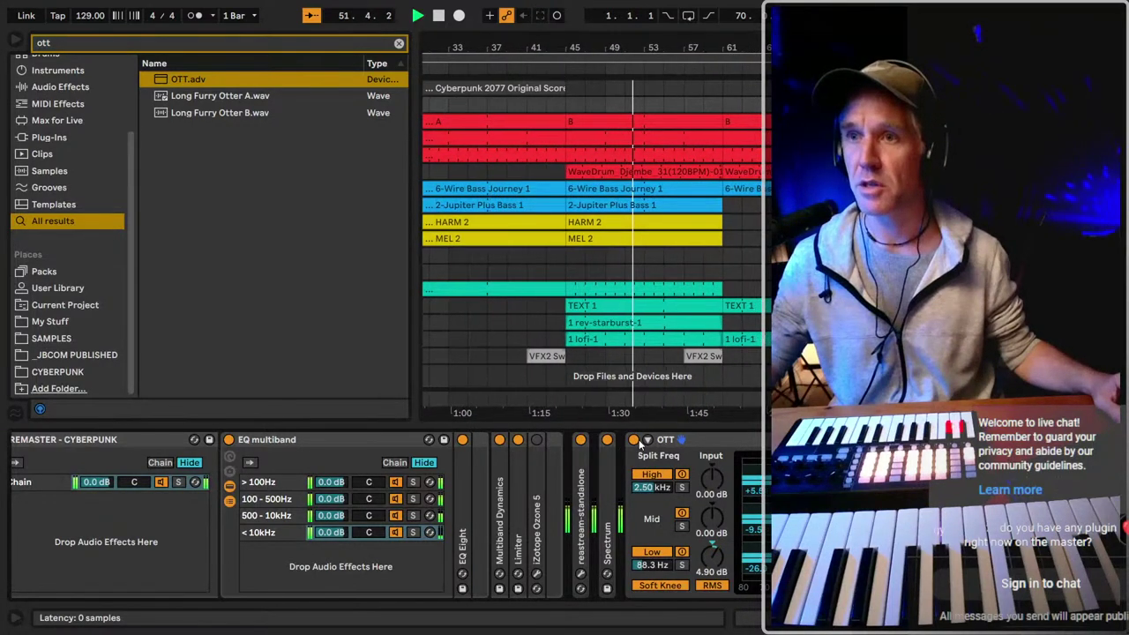
left_click(633, 441)
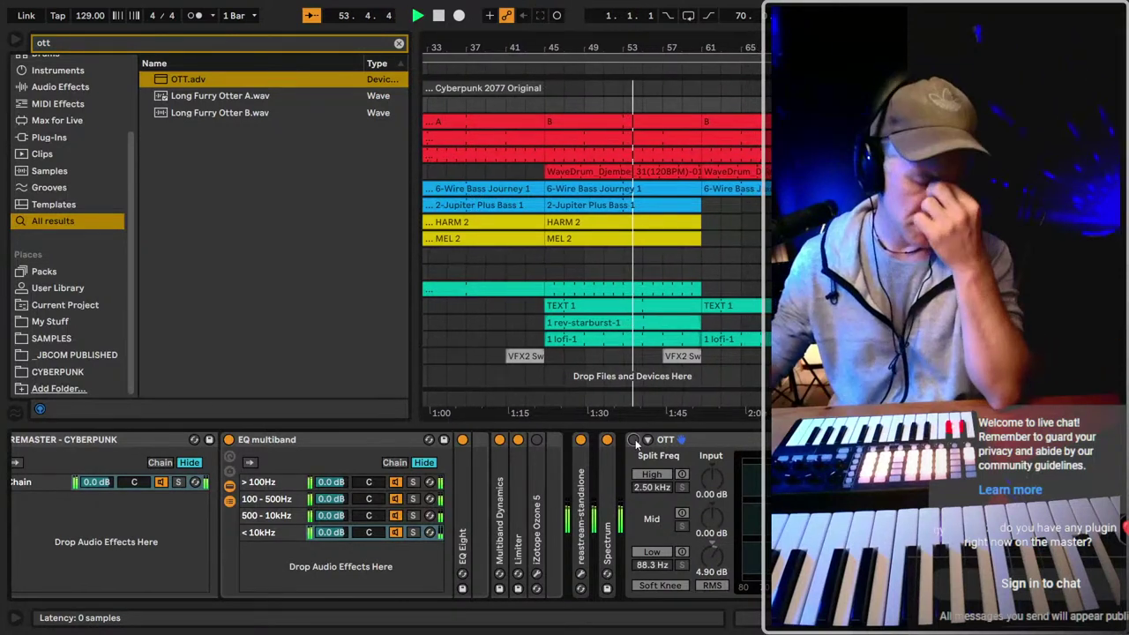
left_click(634, 440)
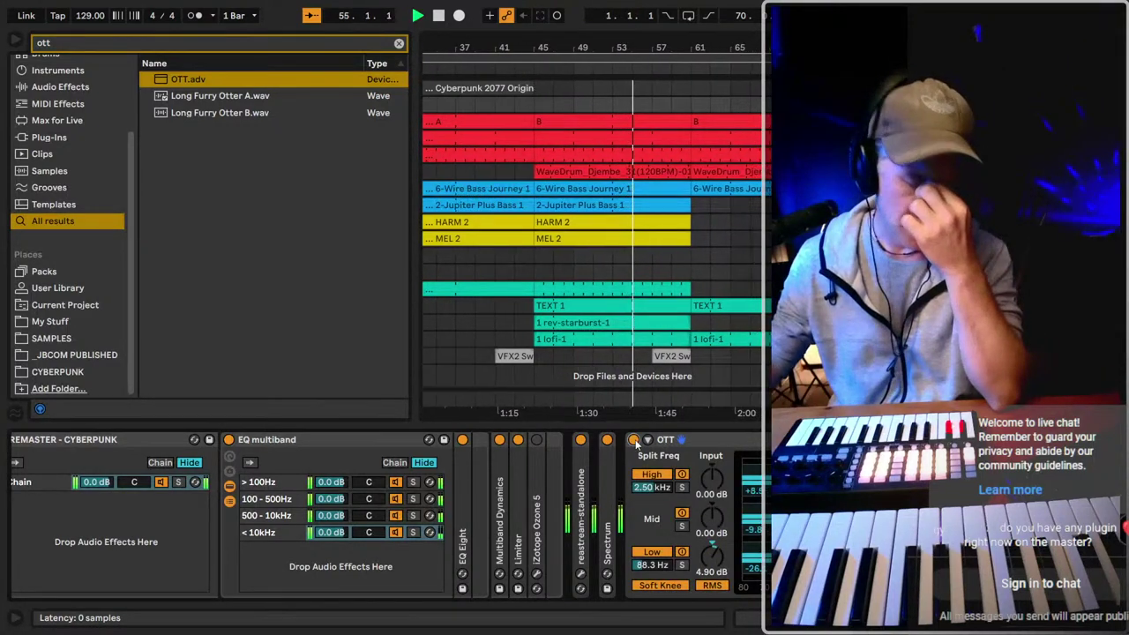
Collapse the OTT device and fold the expanded MEL track lane in the arrangement.
double_click(699, 440)
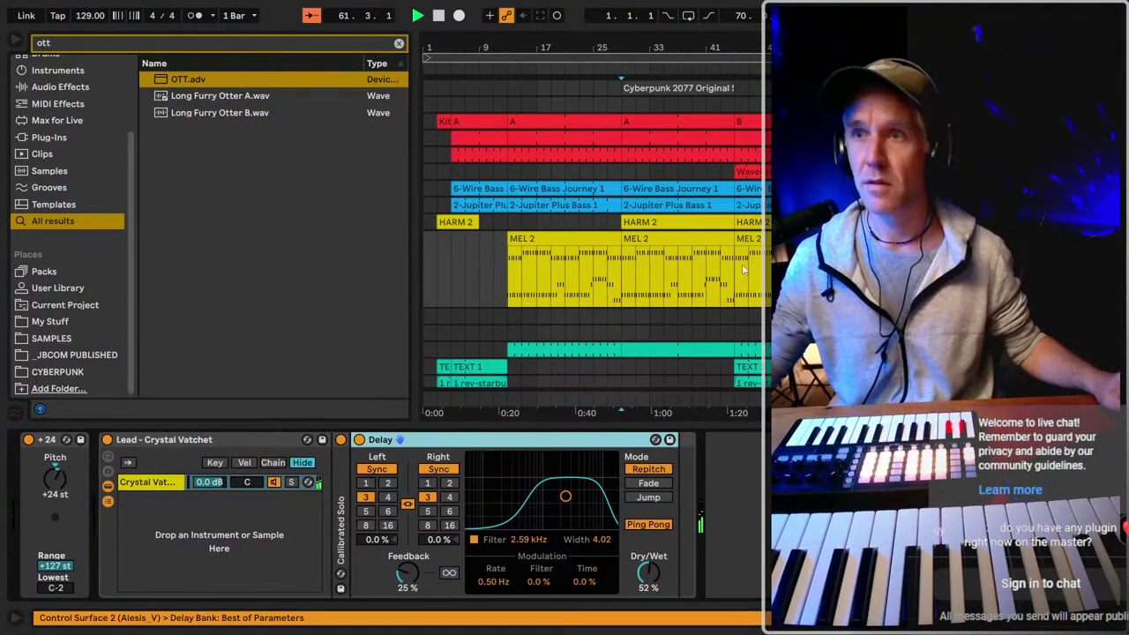
key("minus")
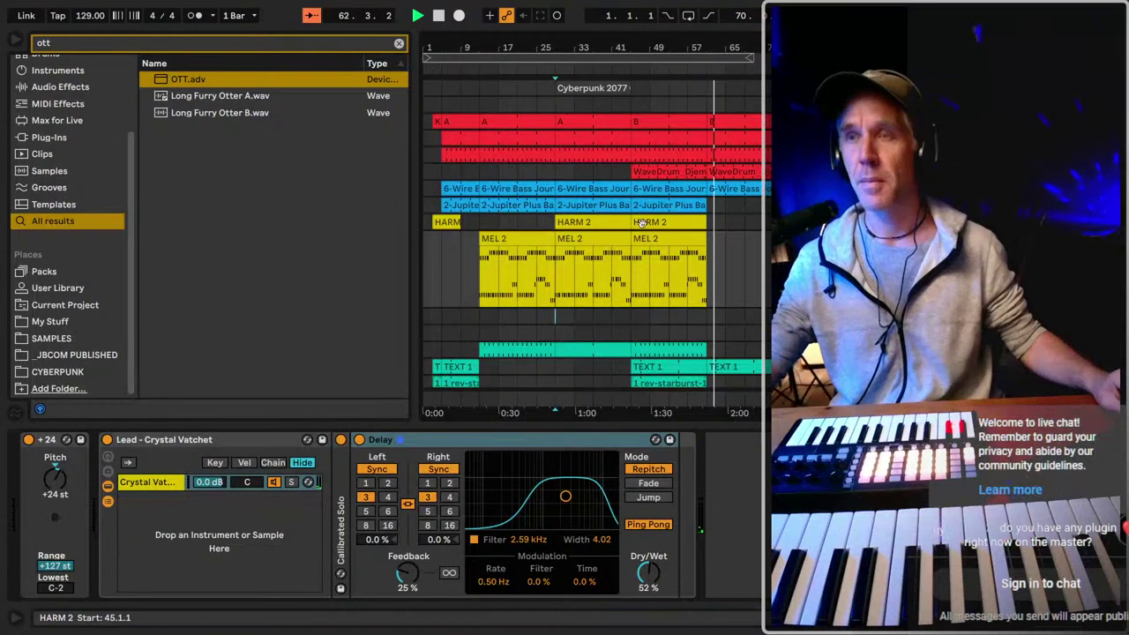
key("u")
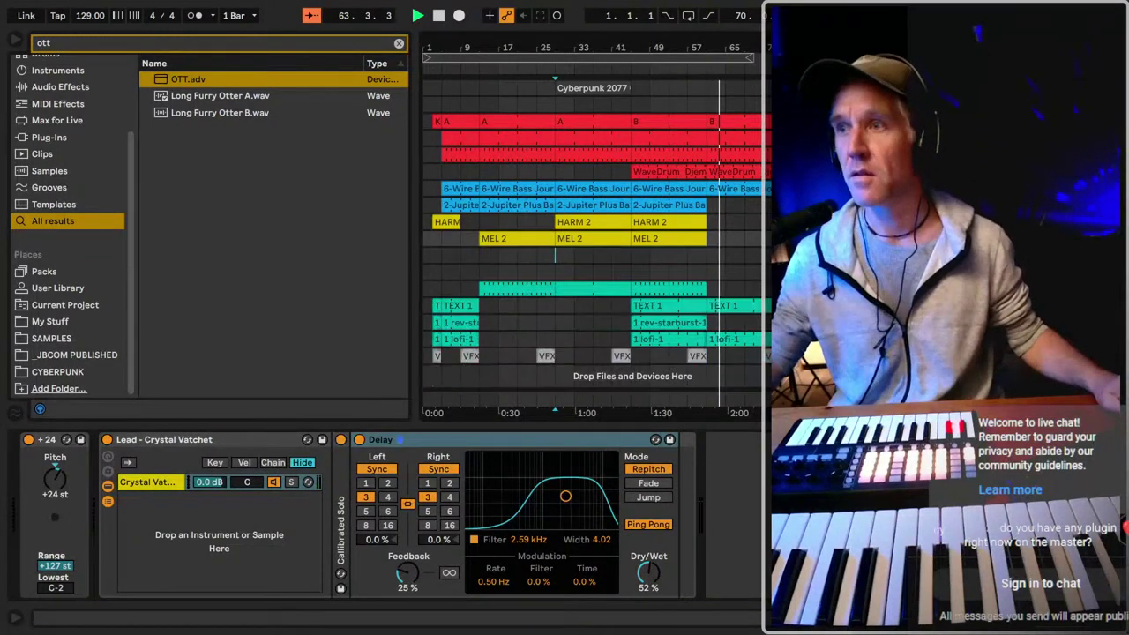
Show the session view, search the browser for "util", and add Utility after Auto Filter on the DJEMBE track.
key("Tab")
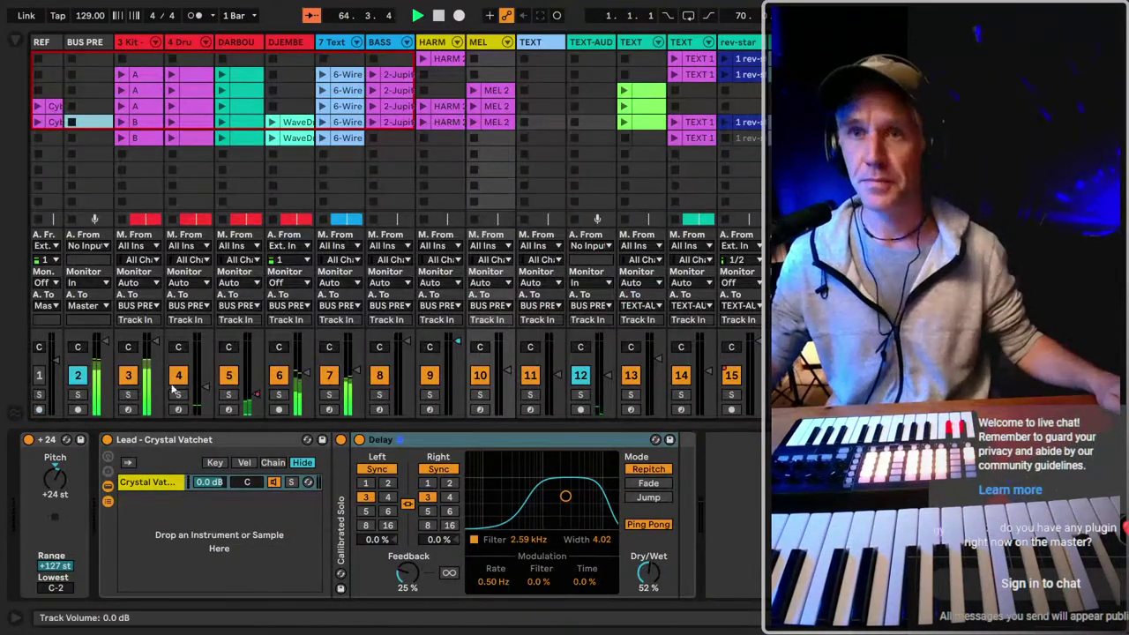
left_click(15, 41)
left_click(122, 47)
type("u")
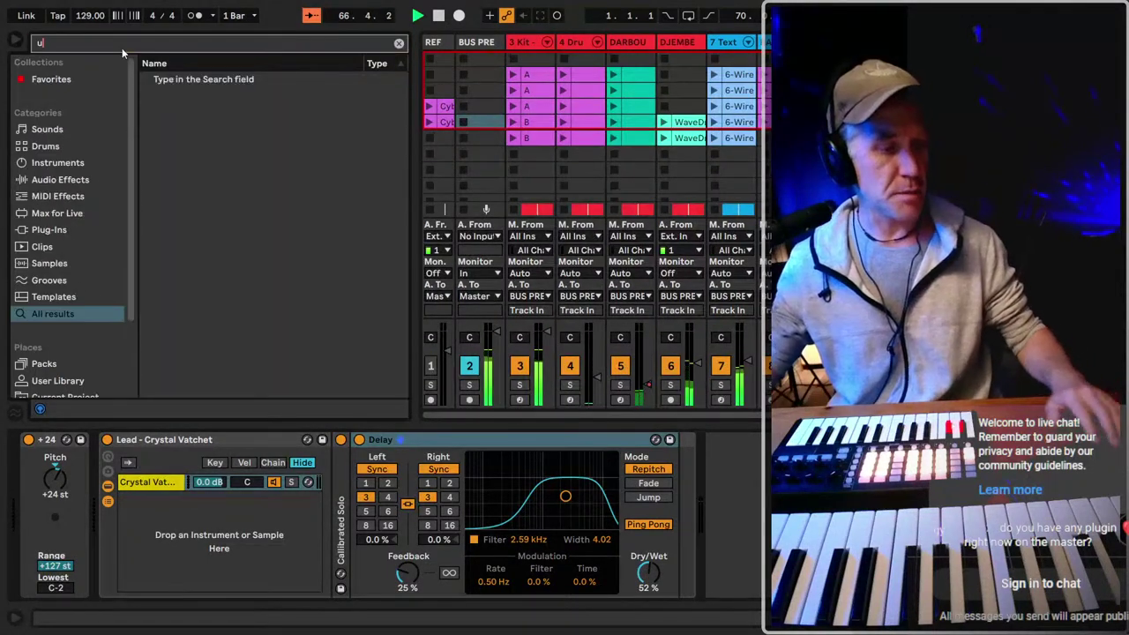
type("til")
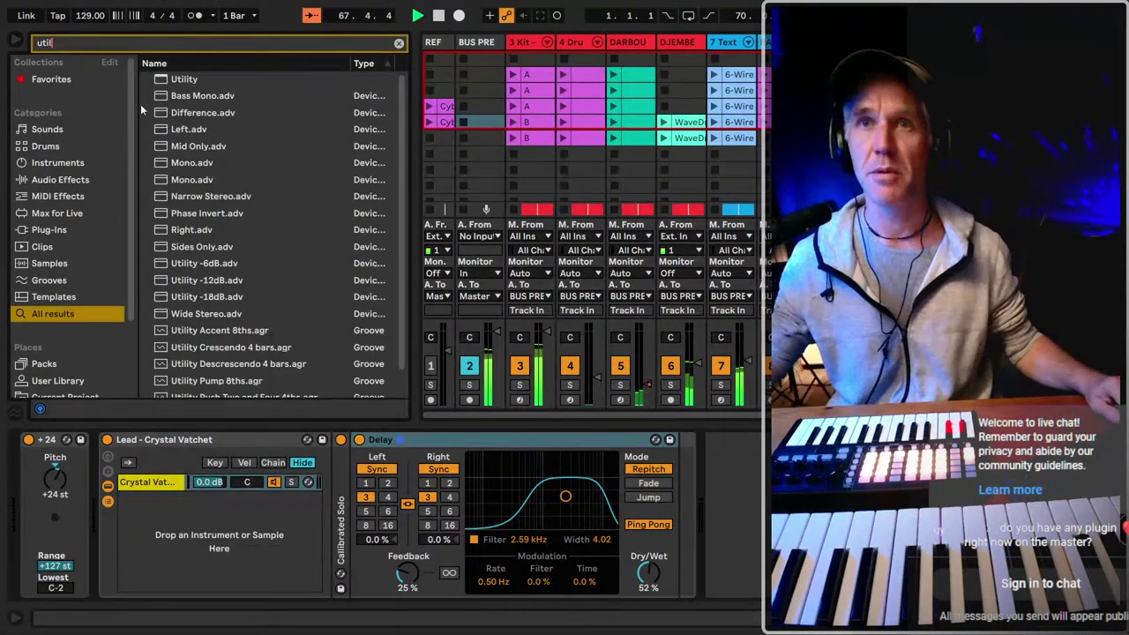
left_click(184, 81)
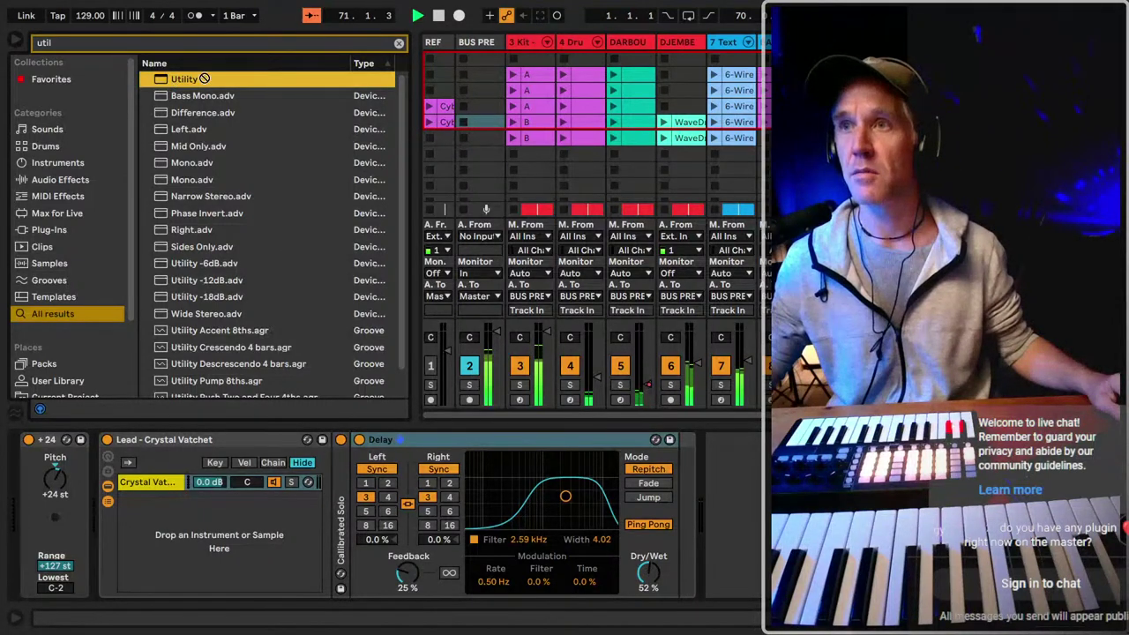
left_click(674, 49)
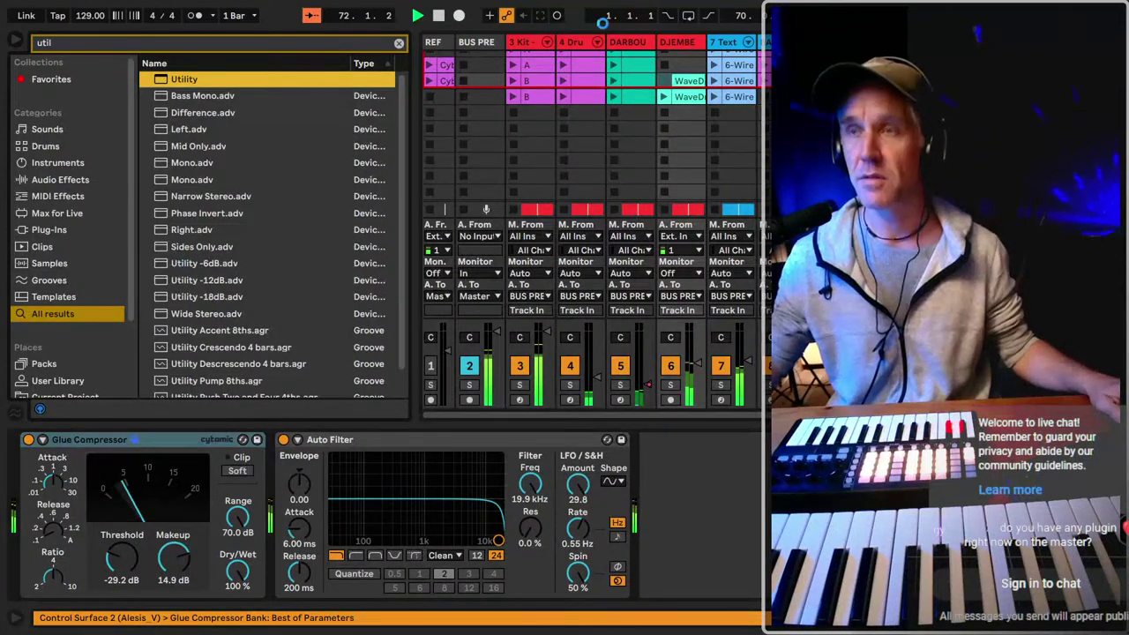
key("Return")
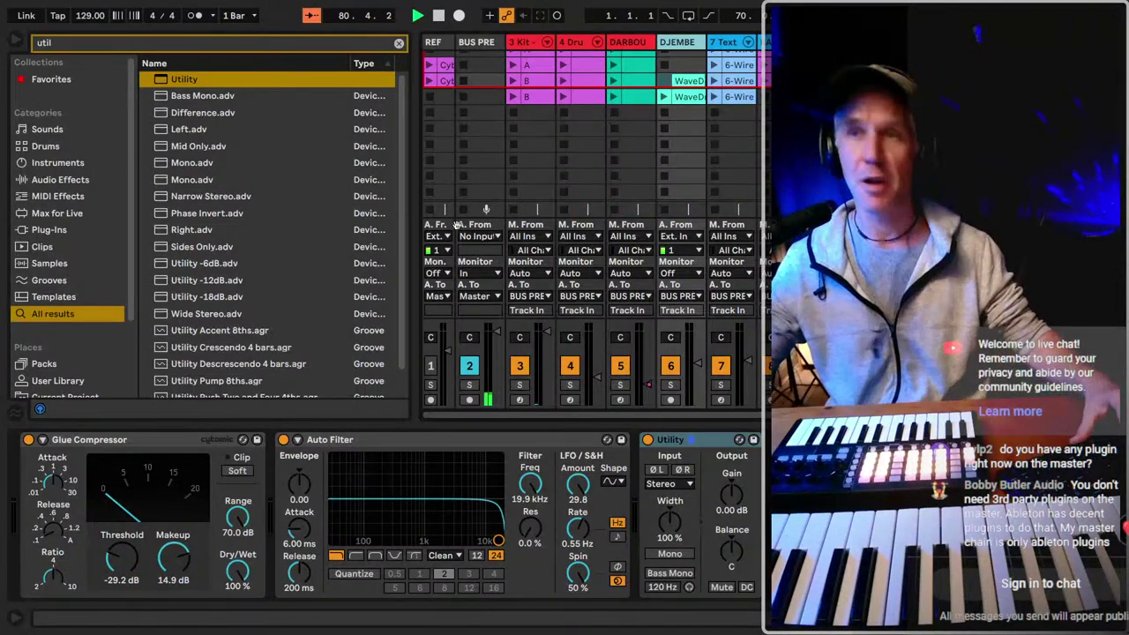
Hide the session mixer's input/output routing section and look over the track channels and the DJEMBE track's Auto Filter.
key("ctrl+alt+i")
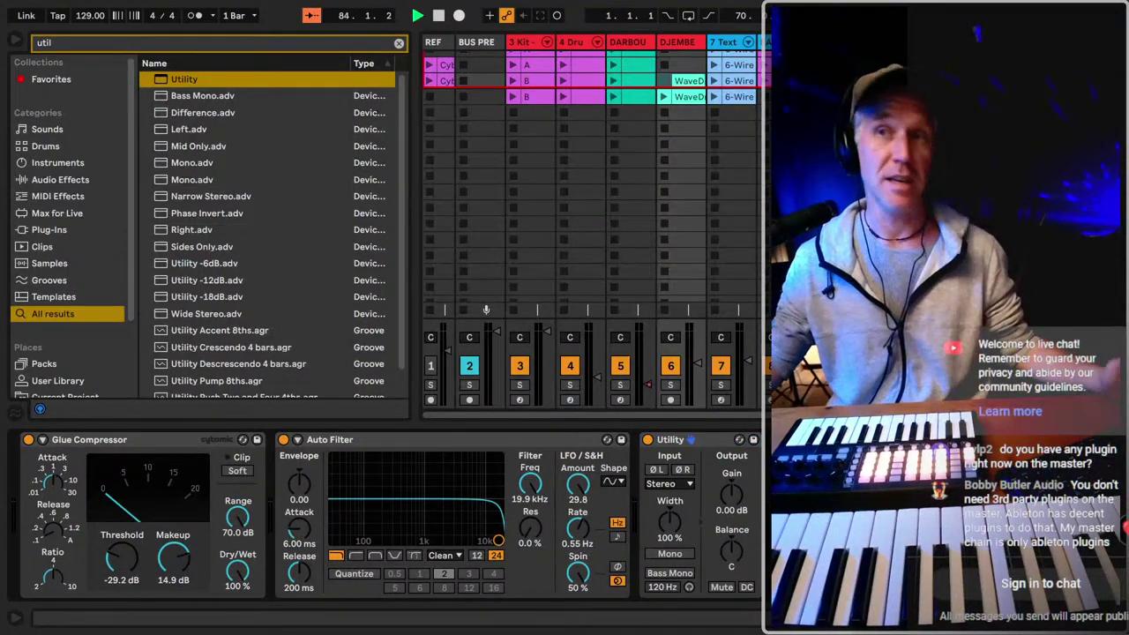
scroll(739, 177, "right", 4)
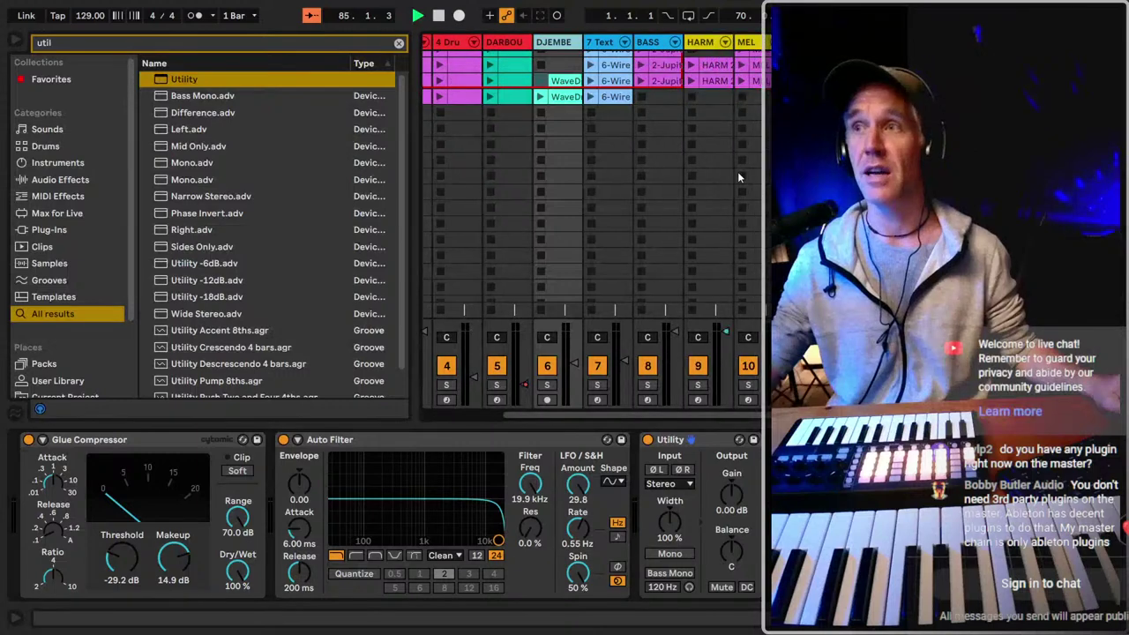
scroll(739, 177, "left", 2)
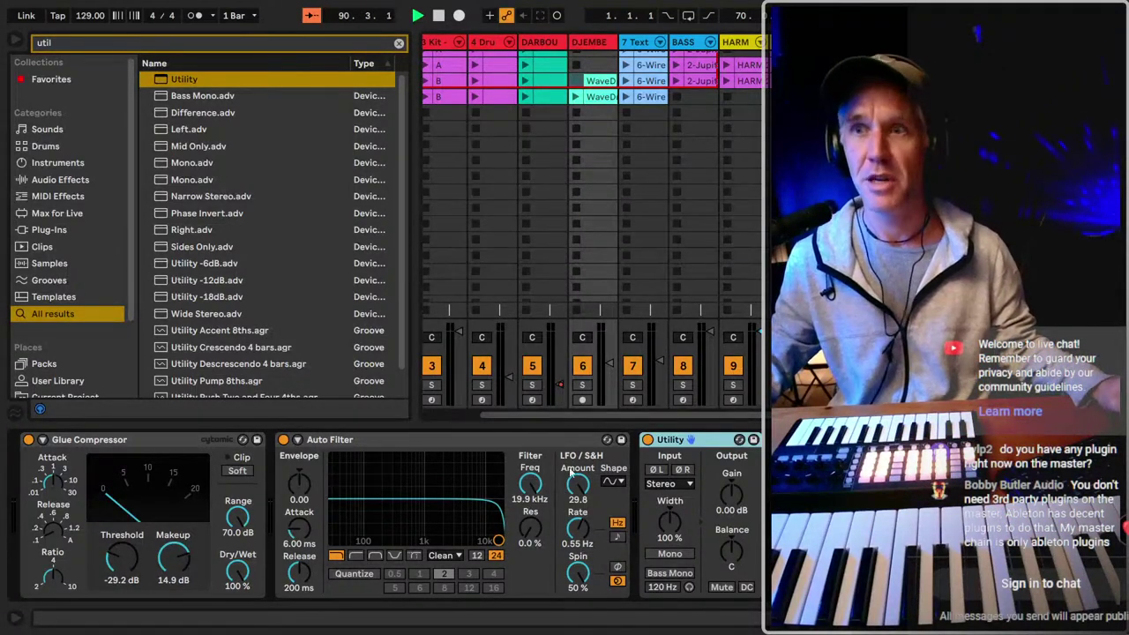
left_click(525, 450)
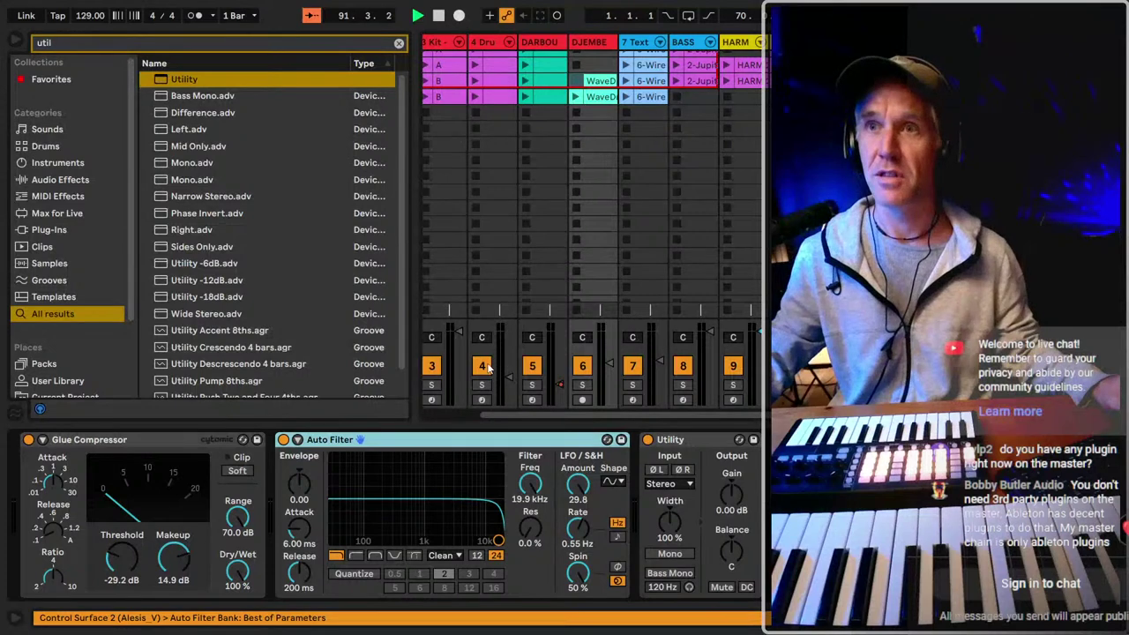
scroll(571, 255, "left", 2)
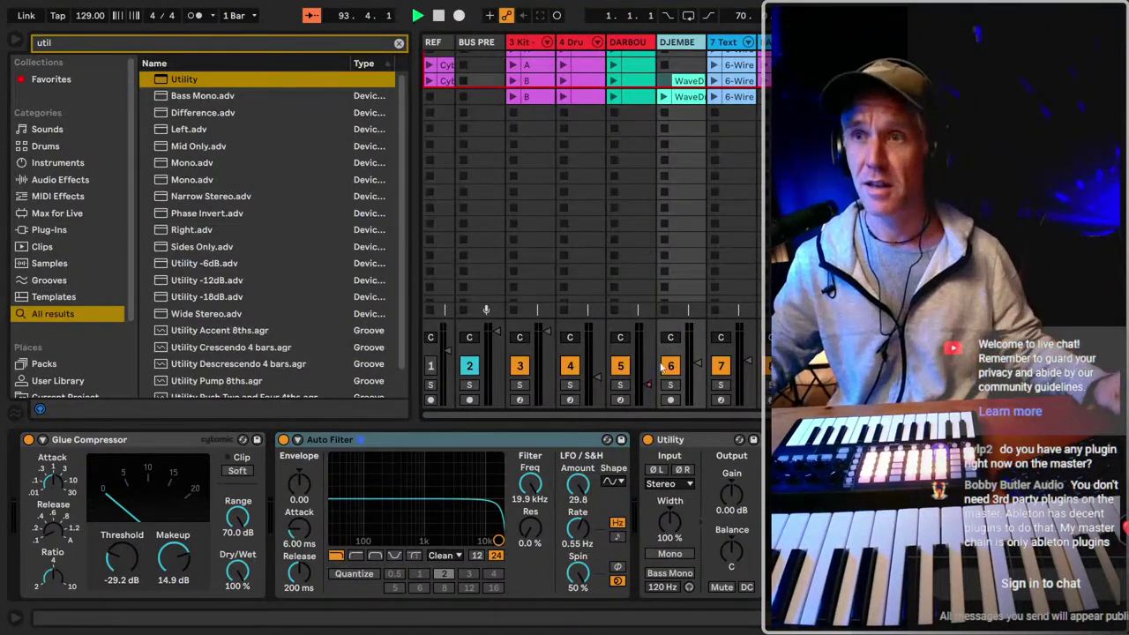
scroll(636, 243, "up", 3)
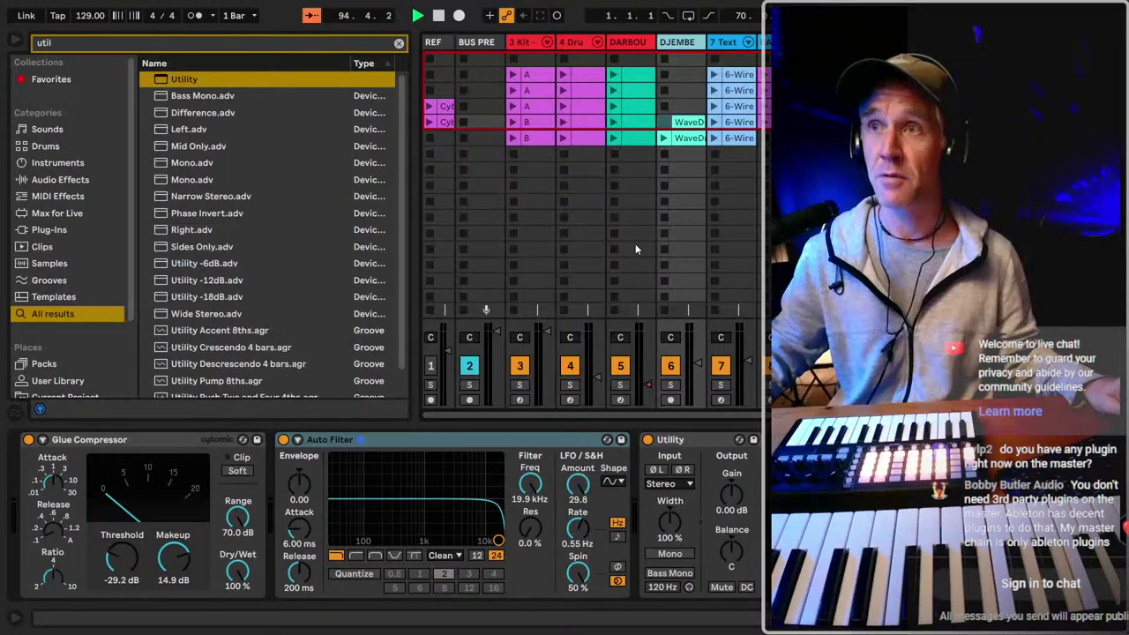
Show the arrangement without the browser, select the reference clip at bars 29 to 45, and display the kit track's device chain.
key("Tab")
scroll(559, 46, "up", 3)
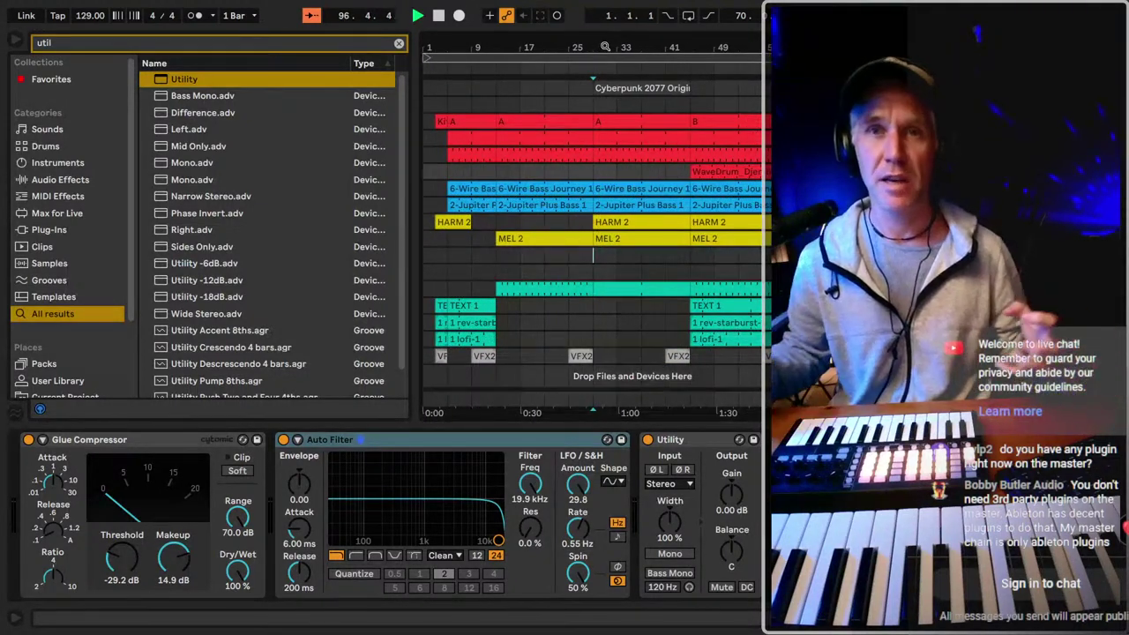
left_click(641, 85)
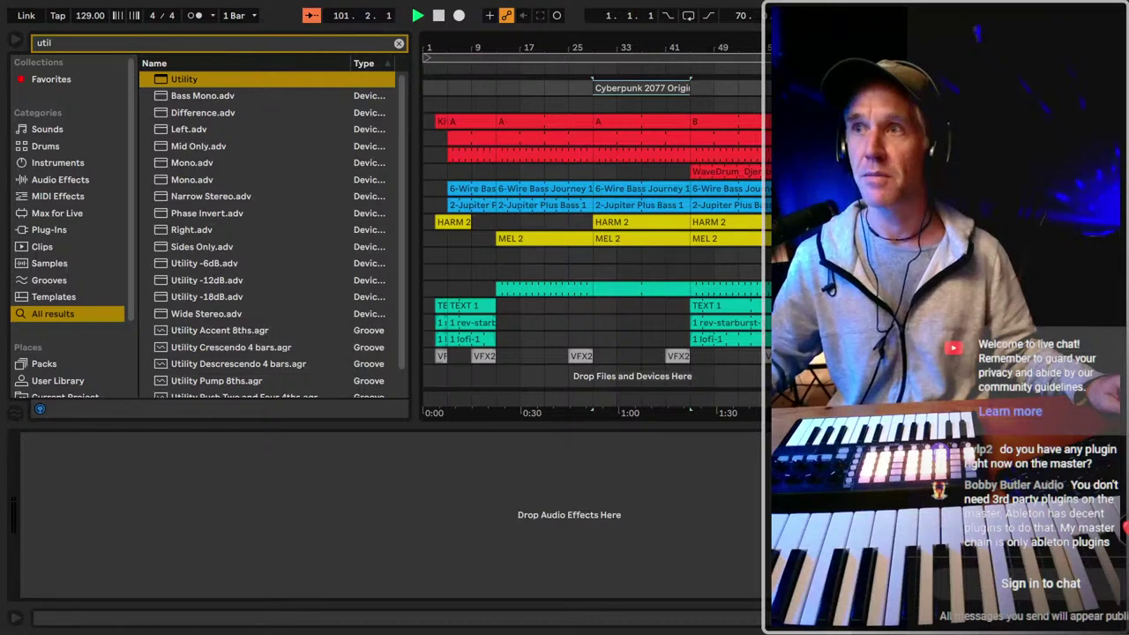
key("Down")
key("Down")
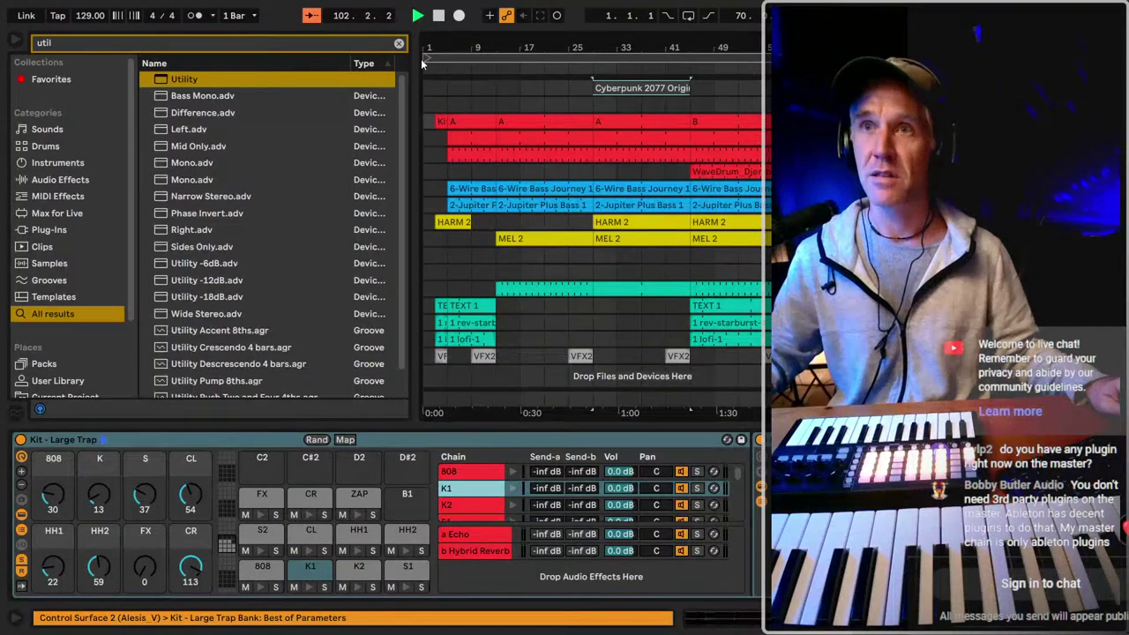
left_click_drag(449, 42, 425, 47)
key("ctrl+alt+b")
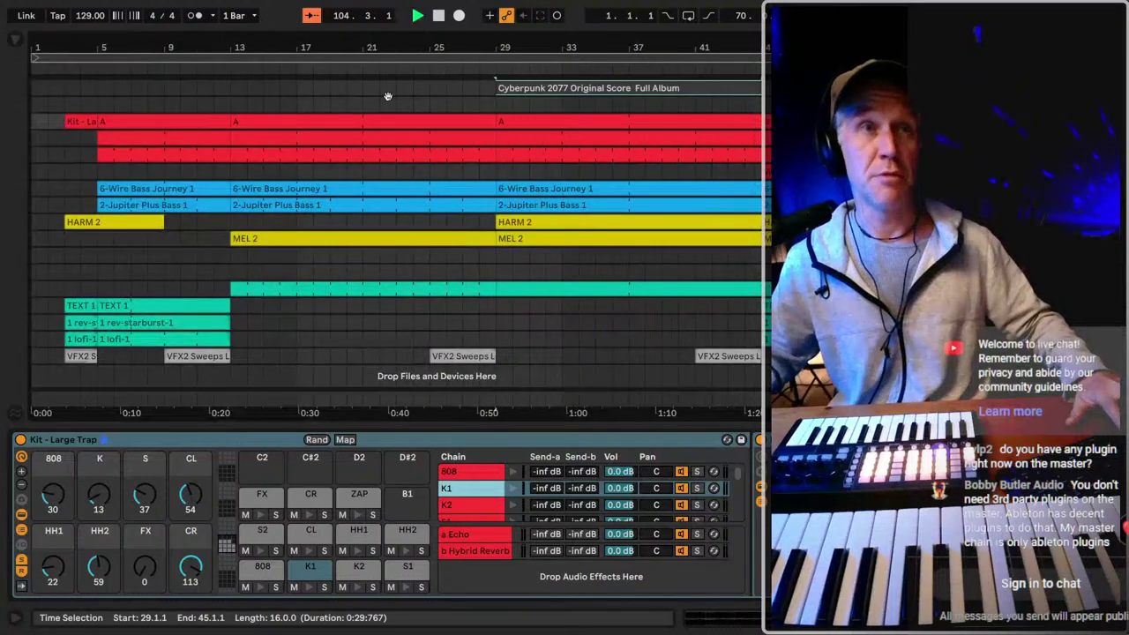
key("minus")
key("minus")
key("minus")
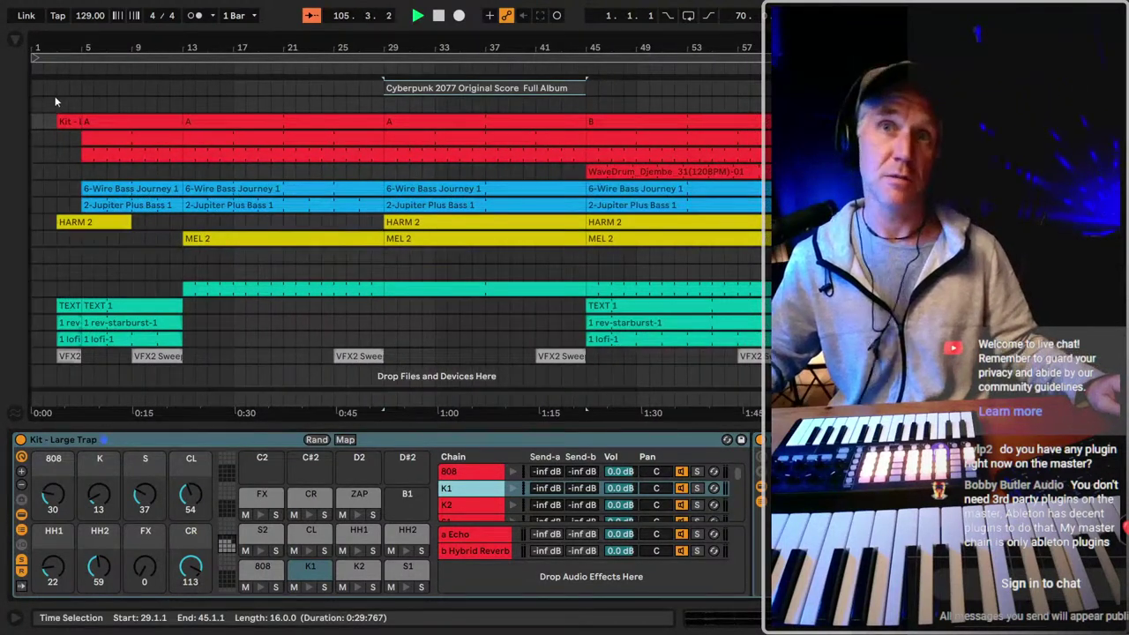
Inspect the device chains of the premaster bus, kit, MEL, Drum Rack and djembe tracks with the insert mark at bar 3.
left_click(54, 104)
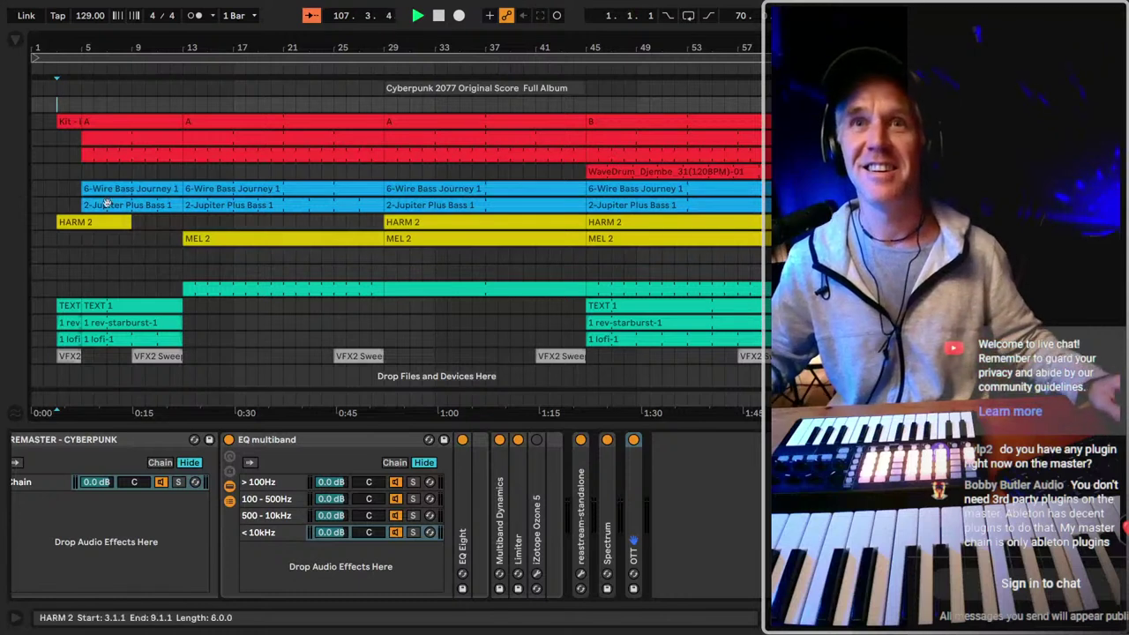
key("minus")
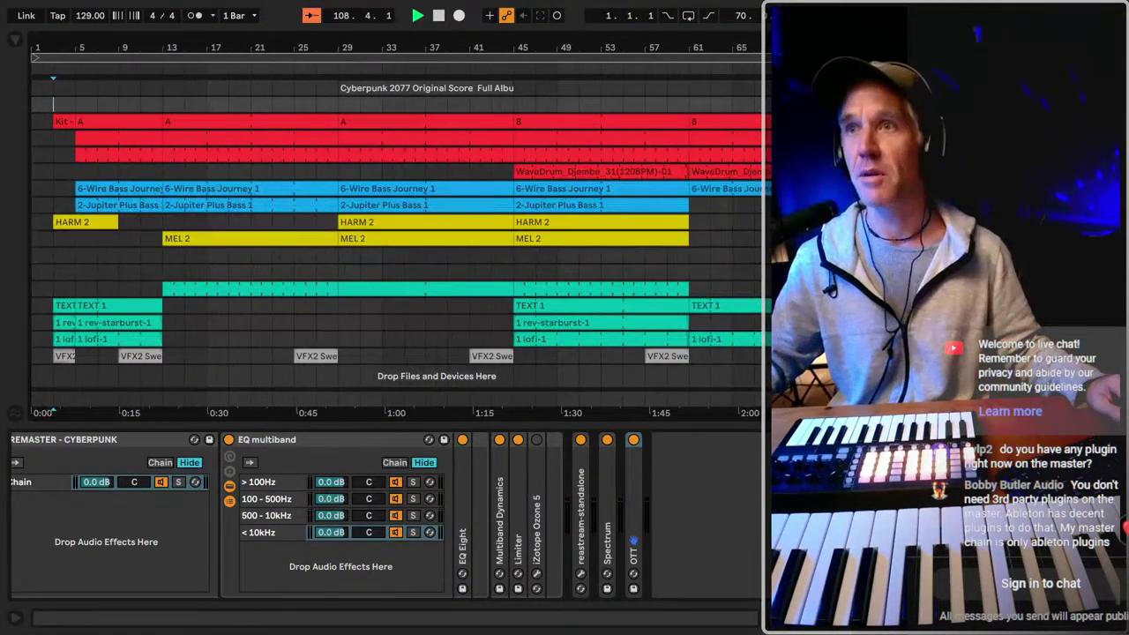
key("Down")
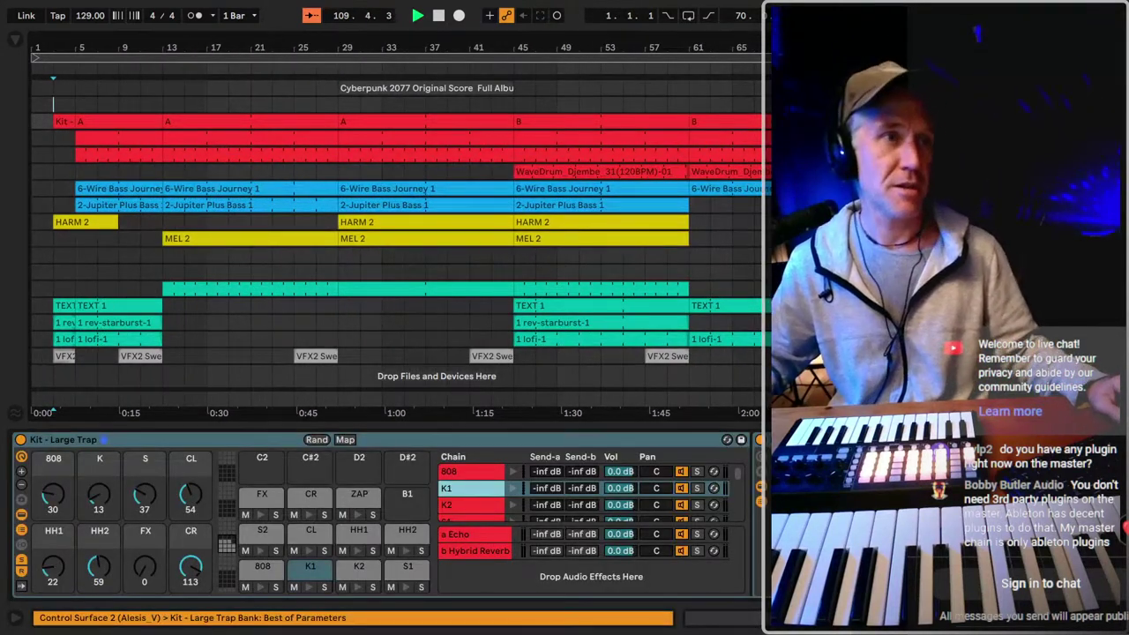
left_click(60, 234)
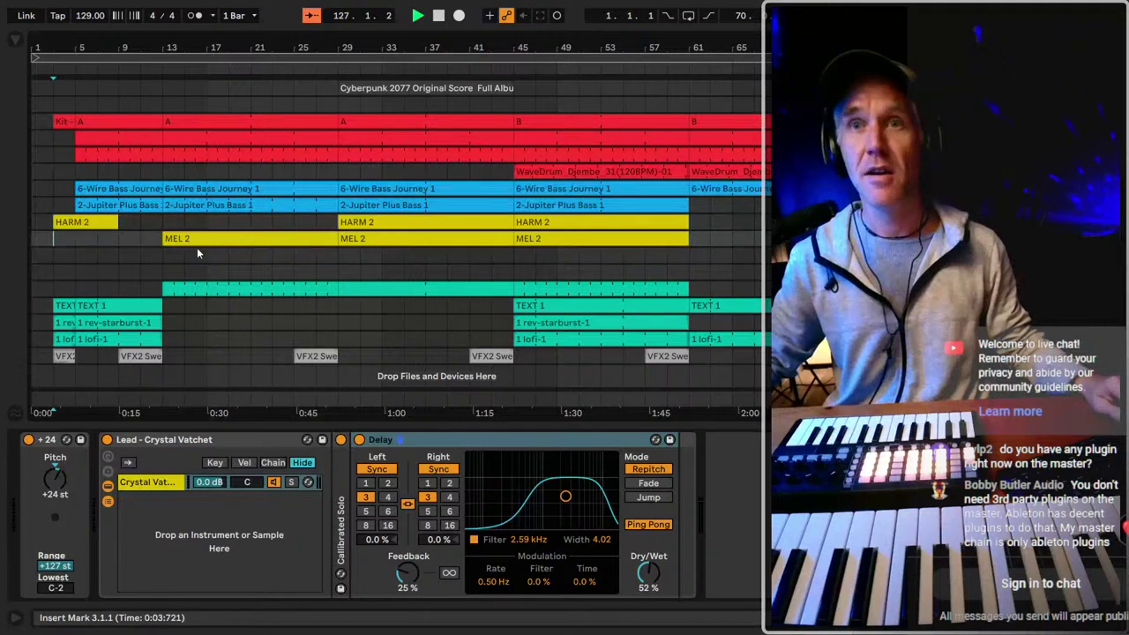
scroll(69, 135, "down", 2)
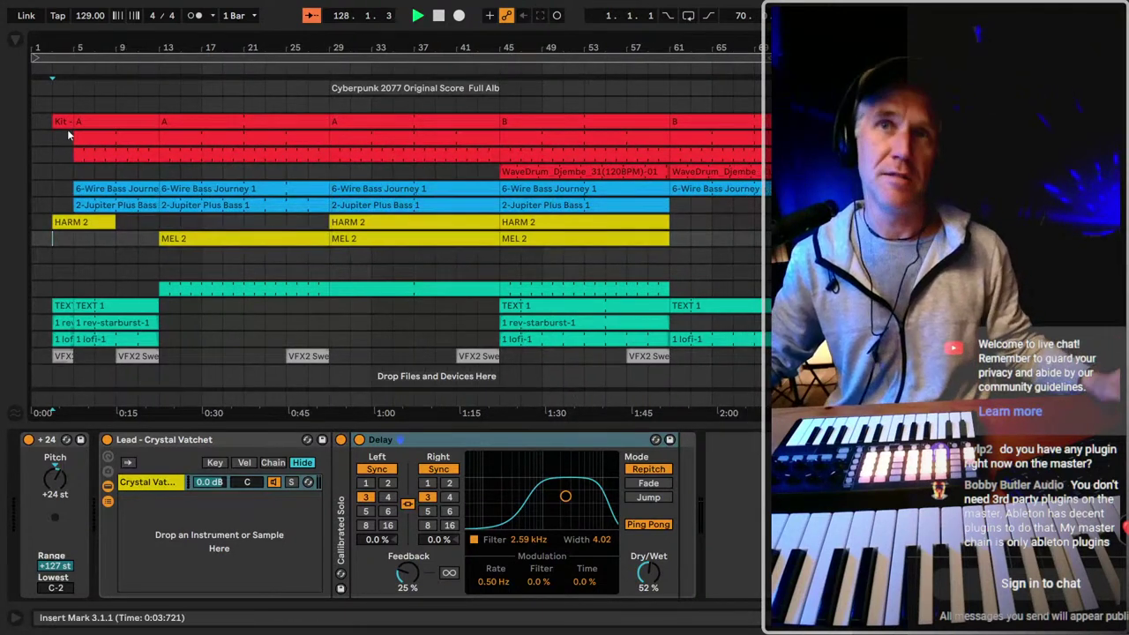
left_click(54, 143)
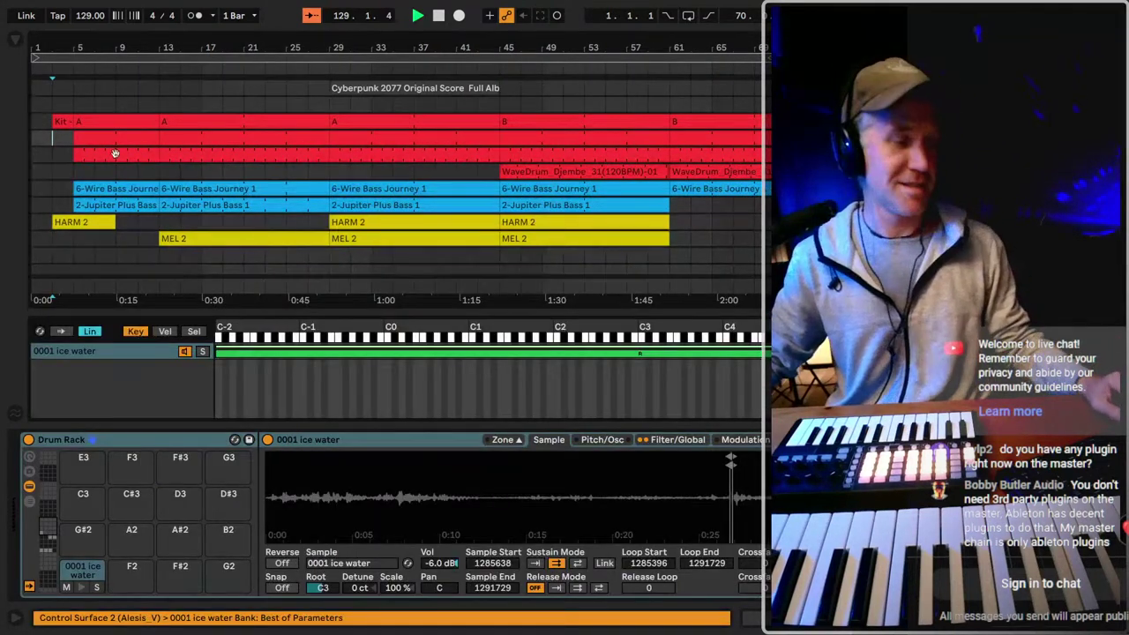
left_click(115, 309)
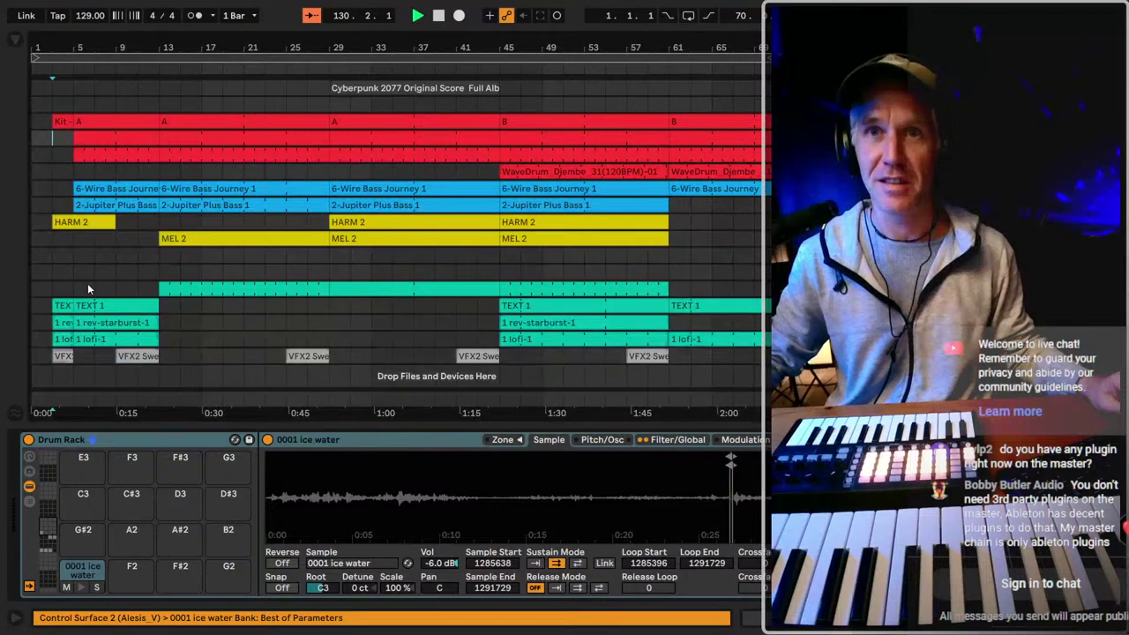
left_click(53, 174)
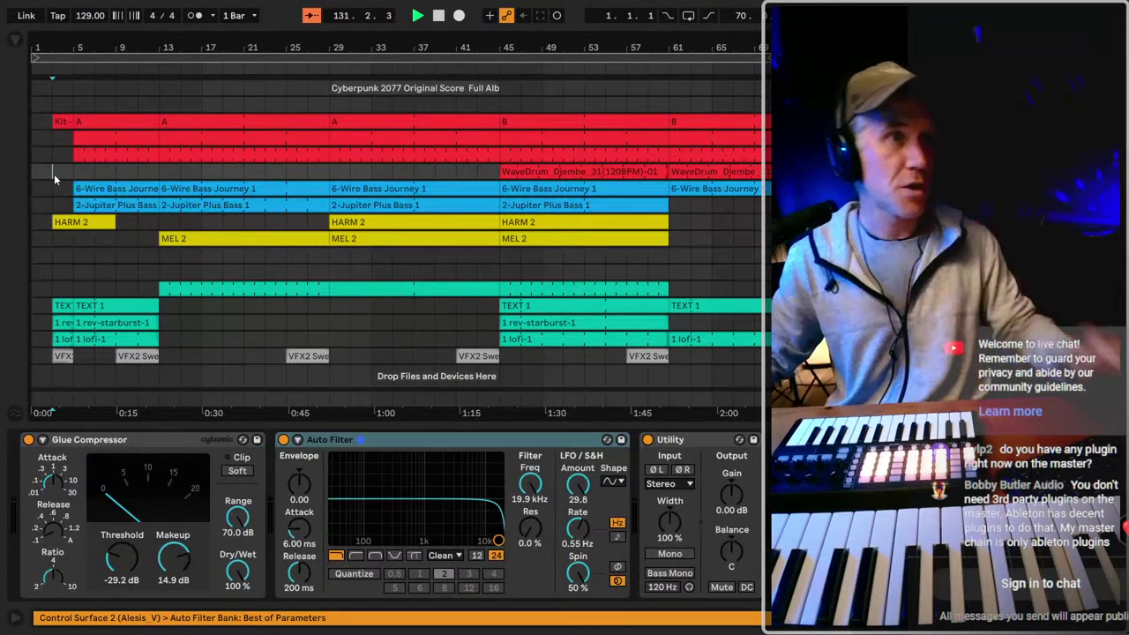
Restart playback from bar 3 and listen to the track's opening section.
left_click(51, 173)
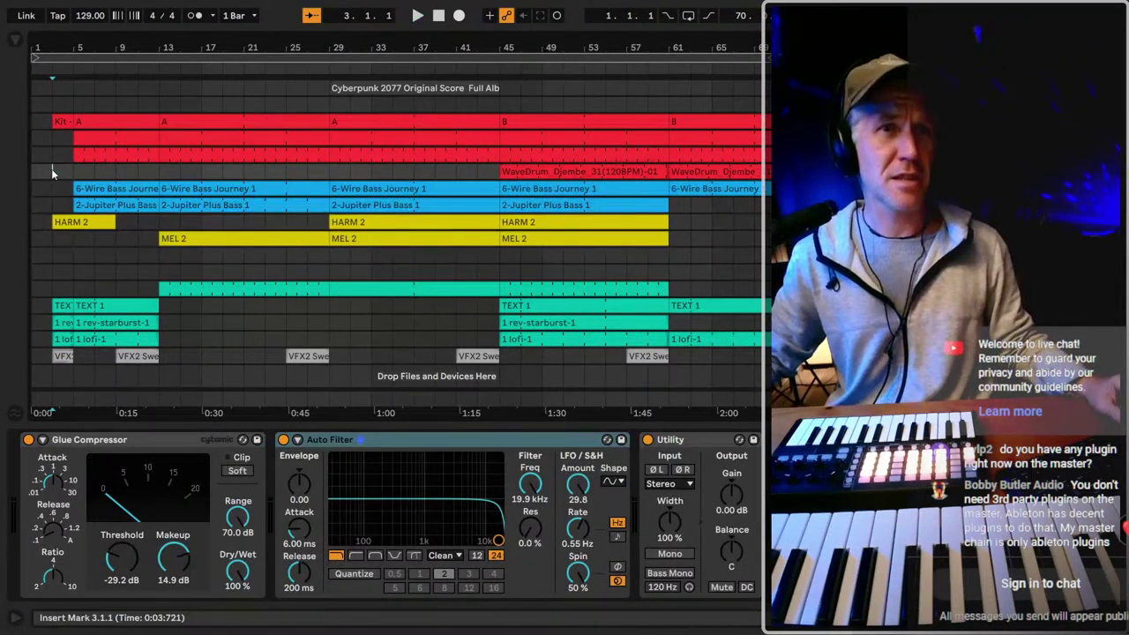
key("space")
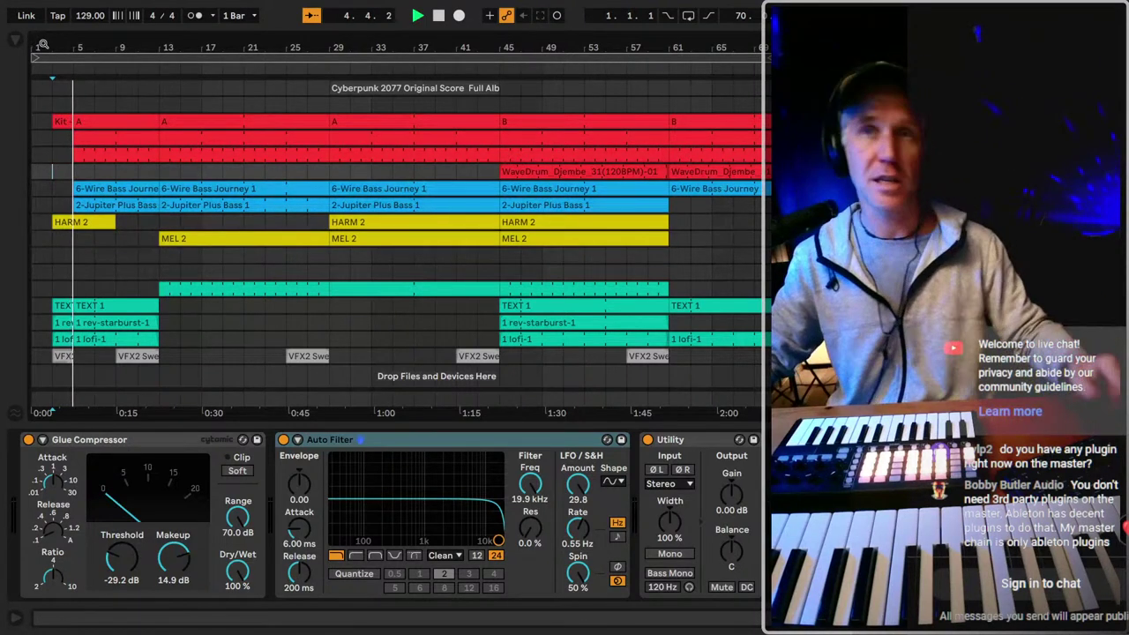
left_click_drag(33, 41, 33, 81)
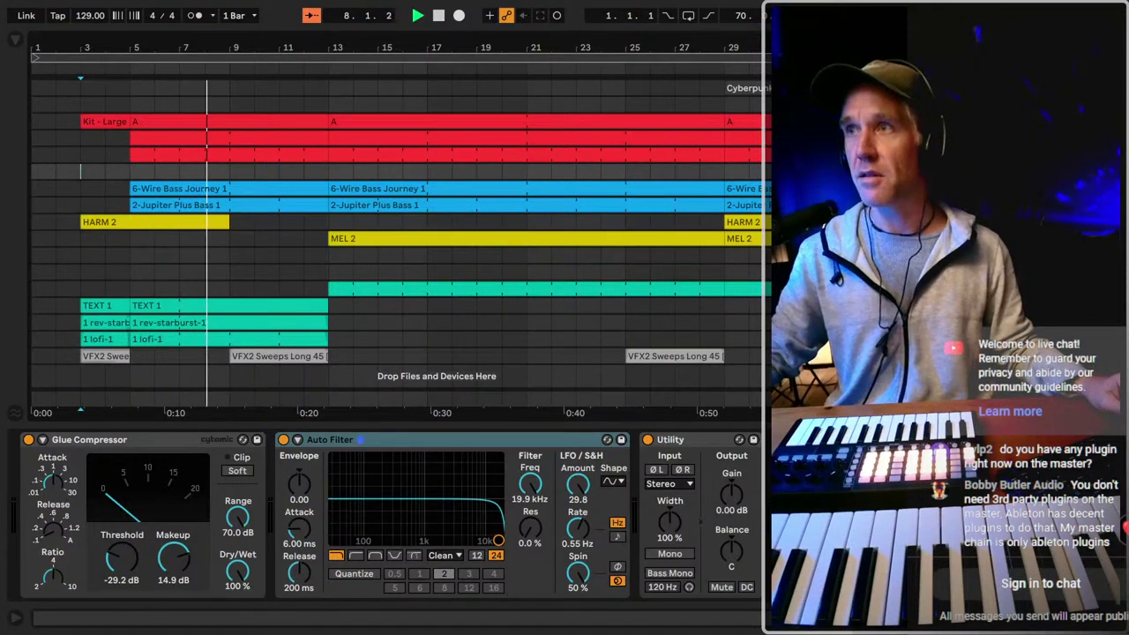
key("minus")
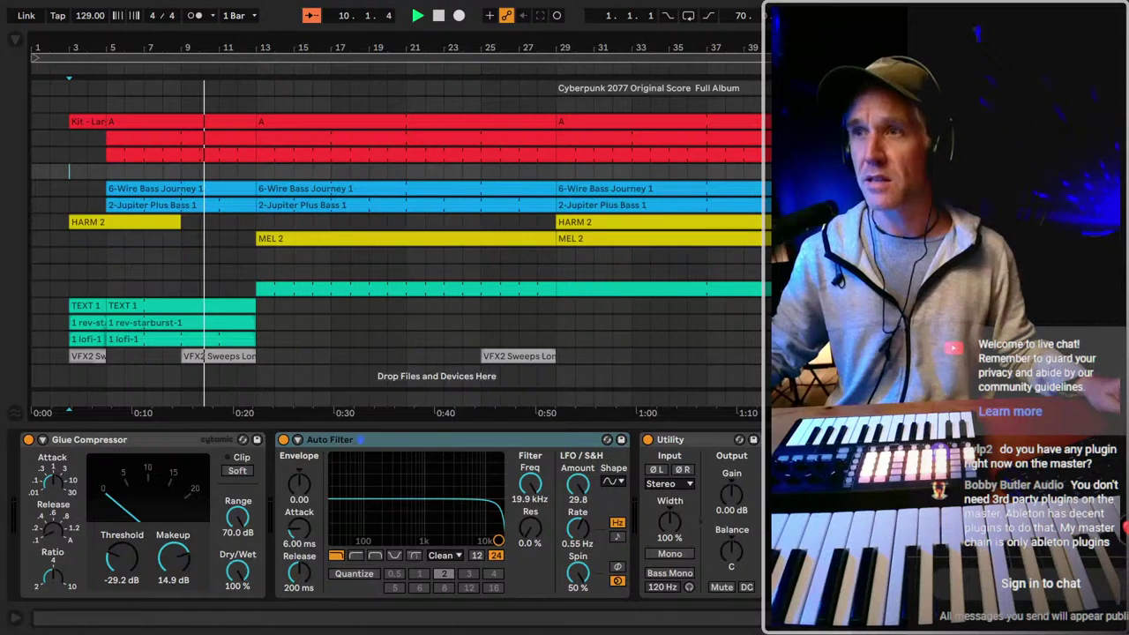
Show the session view with the browser and the mixer's routing section, and display track 4's Drum Rack.
key("Tab")
key("ctrl+f")
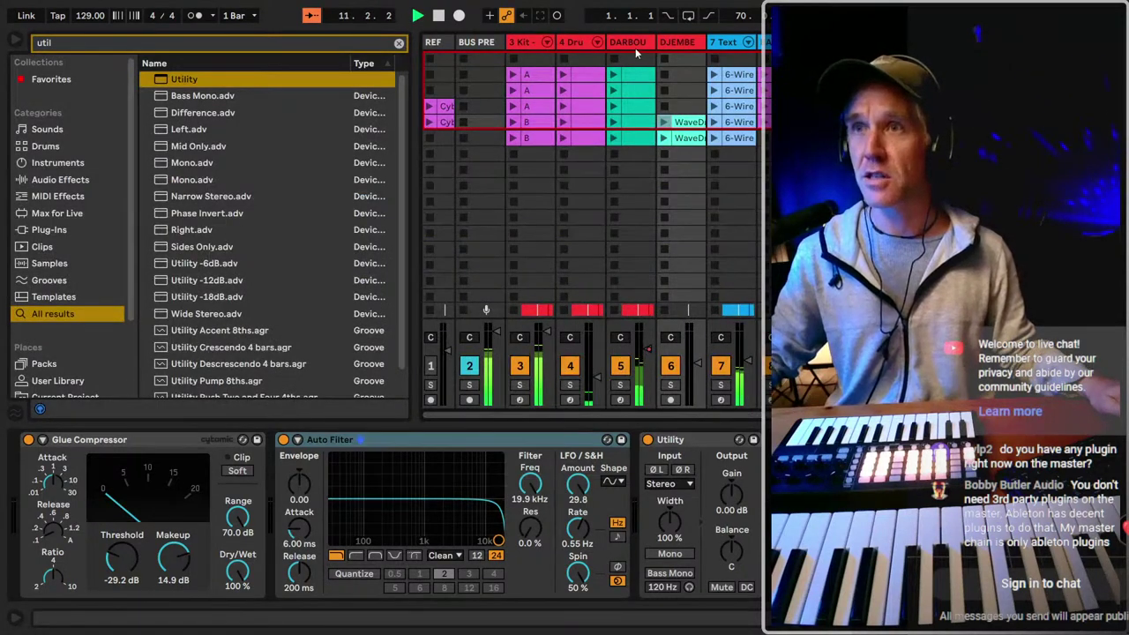
left_click(595, 67)
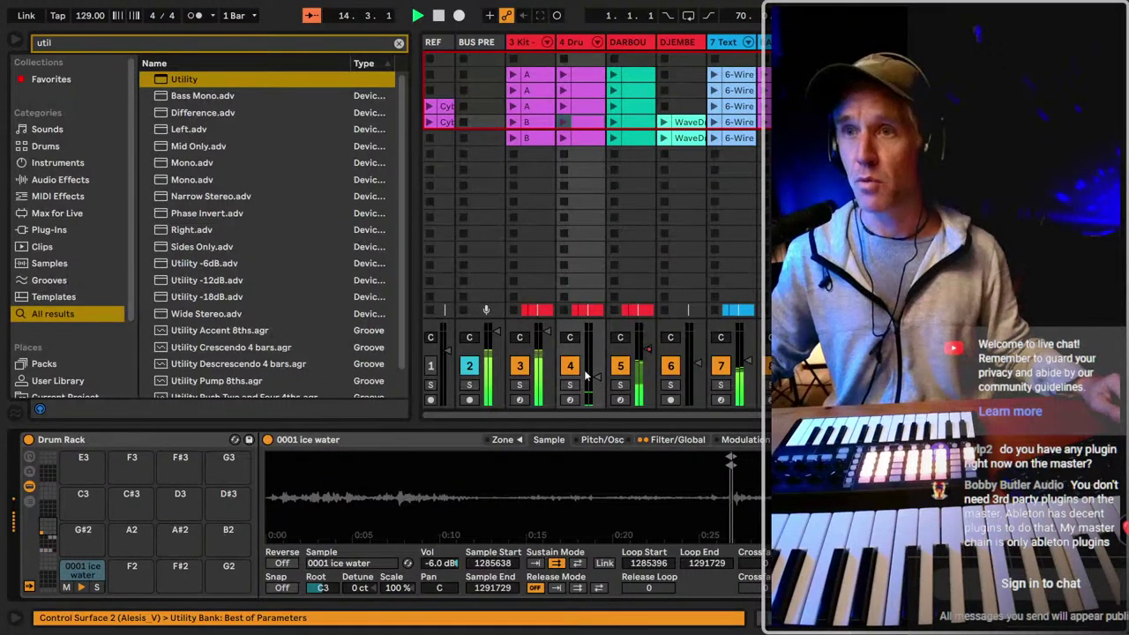
key("ctrl+alt+i")
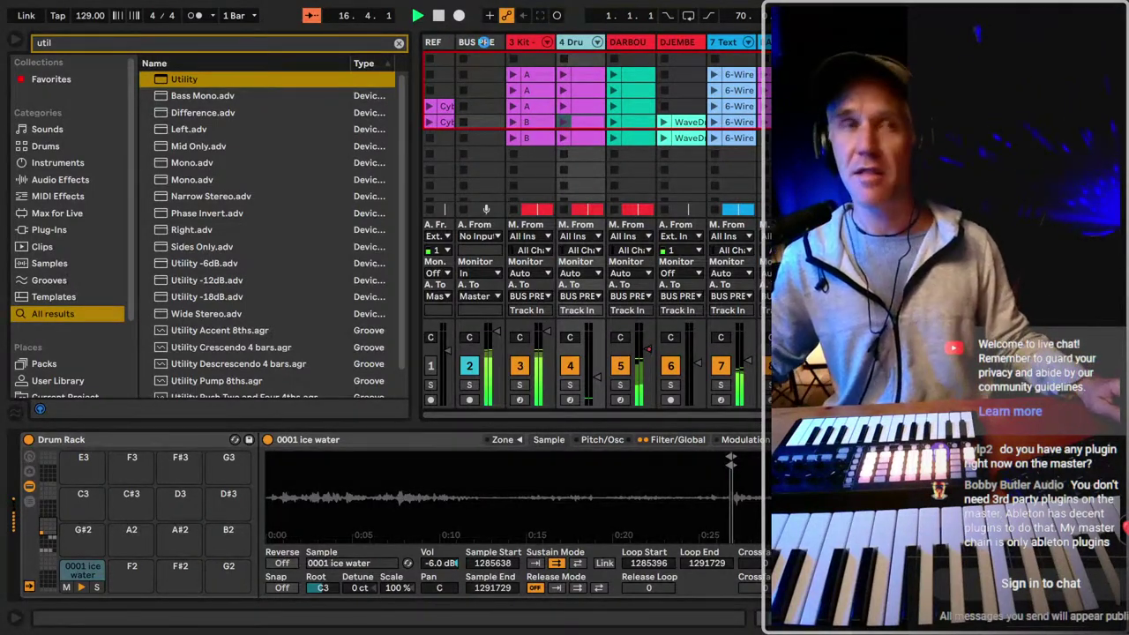
Hide the browser, routing and sends sections, and enlarge the mixer to show numeric track levels, with the premaster bus selected.
key("ctrl+alt+b")
left_click(476, 42)
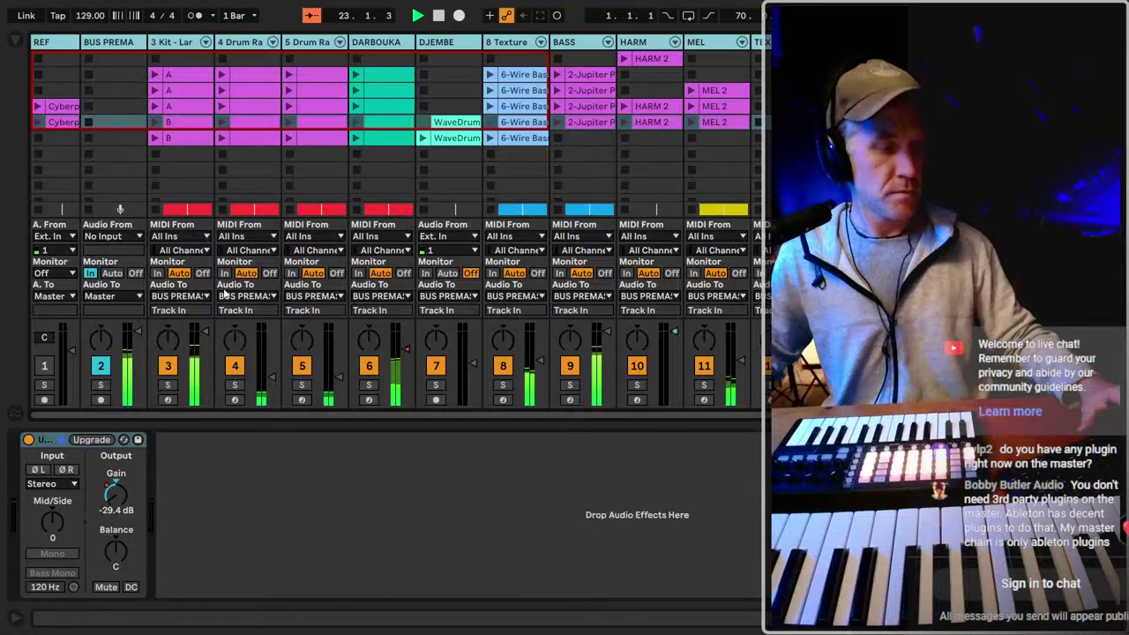
key("ctrl+alt+i")
key("ctrl+alt+s")
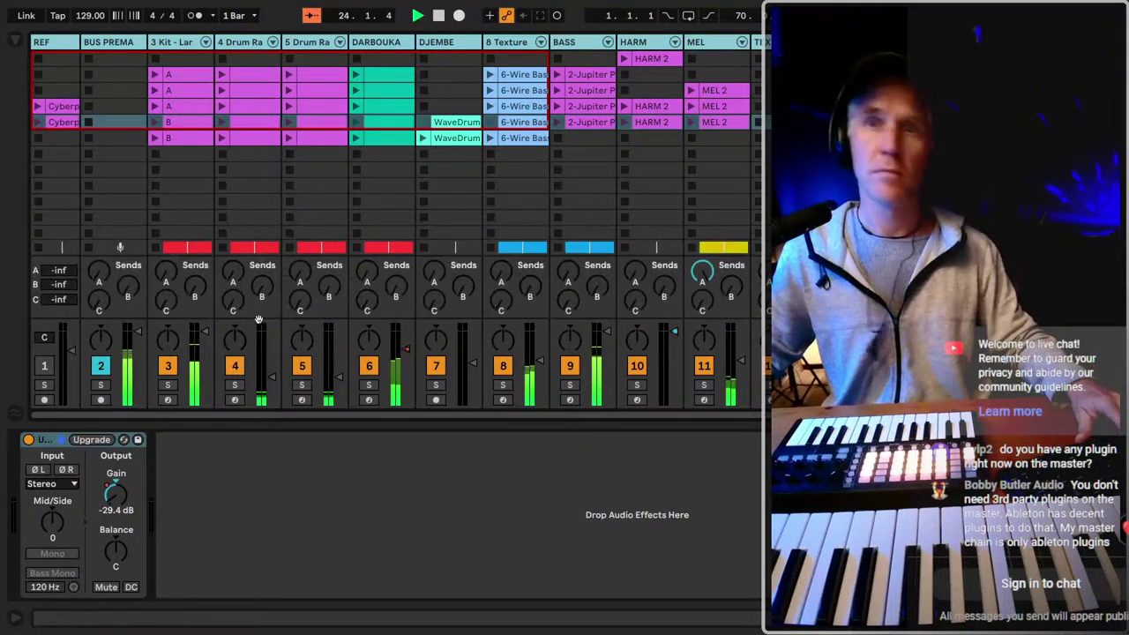
key("ctrl+alt+s")
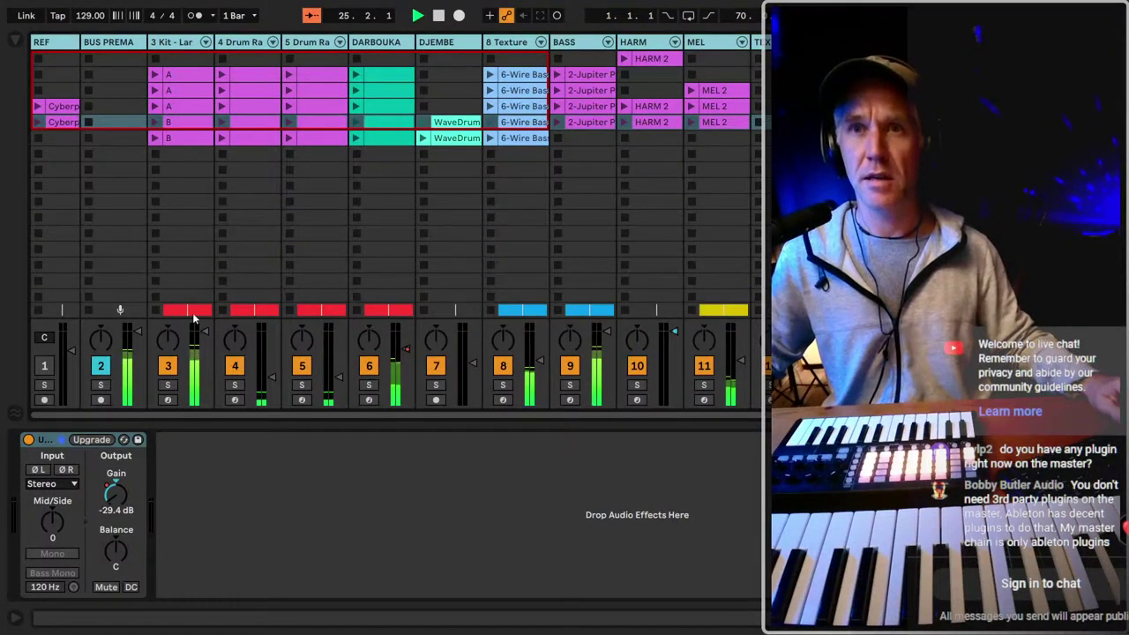
left_click_drag(191, 320, 191, 287)
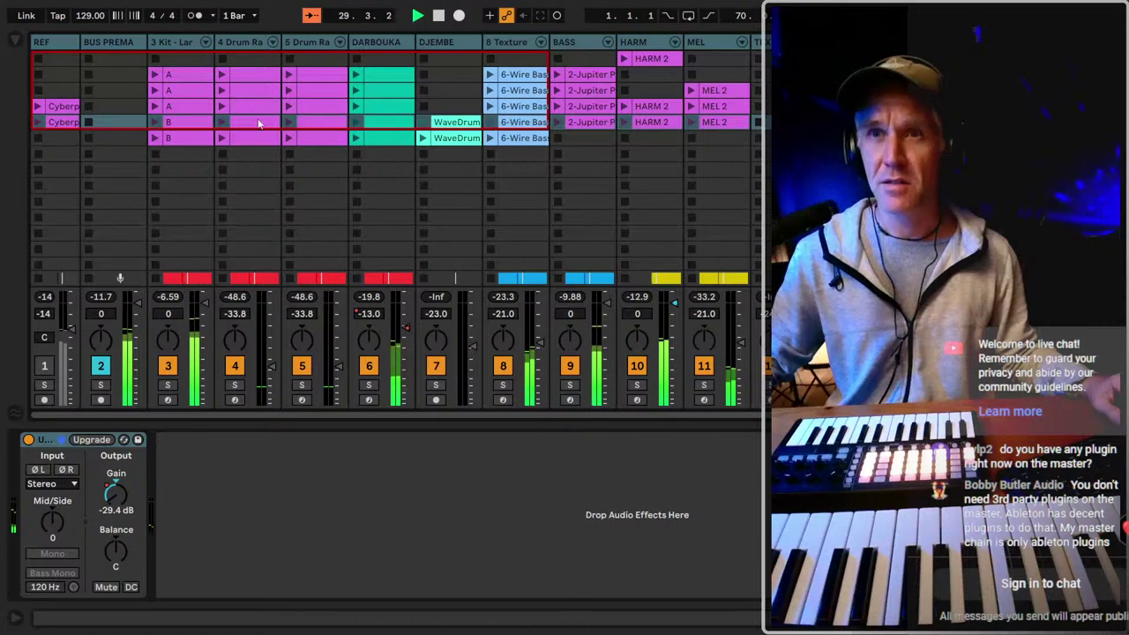
Raise track 4's volume to -1.0 dB and briefly solo the track to check it.
left_click(246, 42)
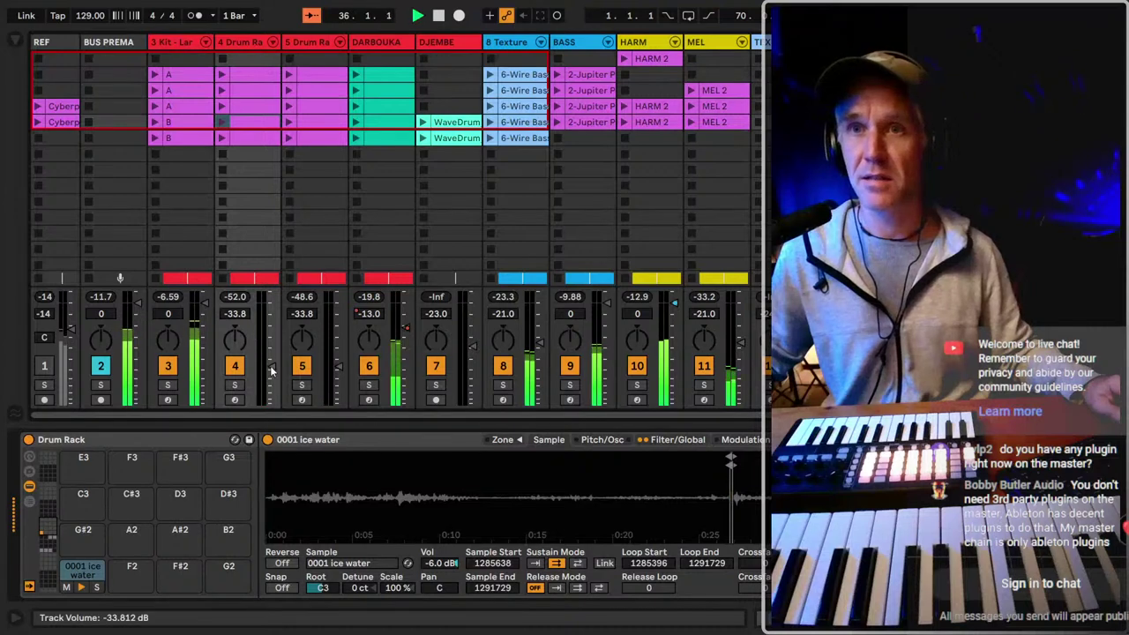
left_click_drag(272, 336, 272, 311)
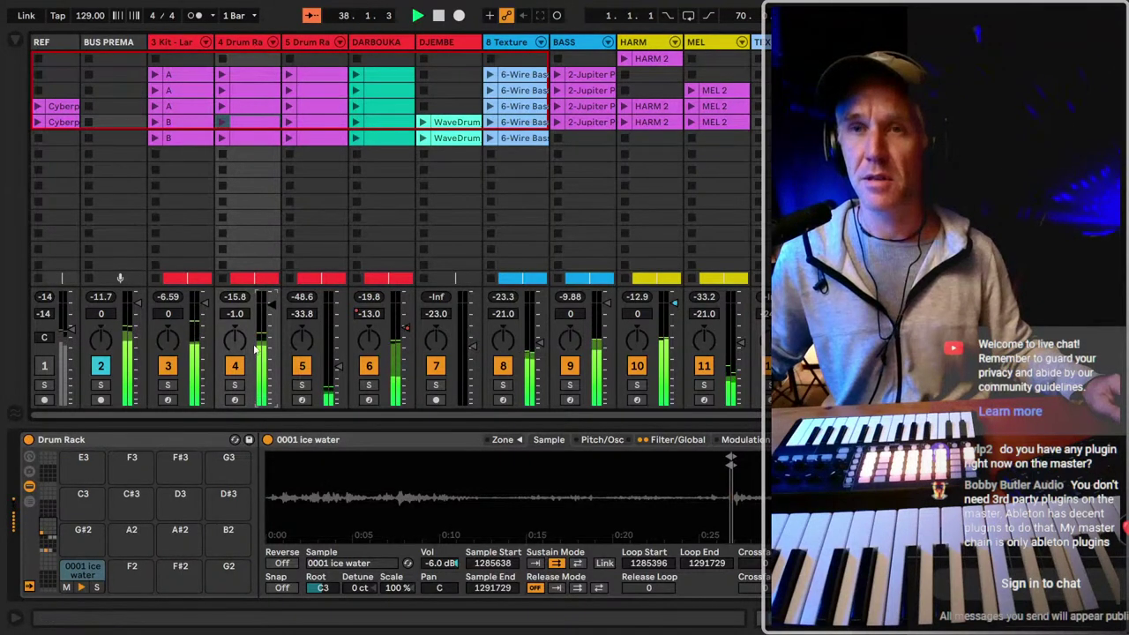
left_click(235, 386)
left_click(235, 385)
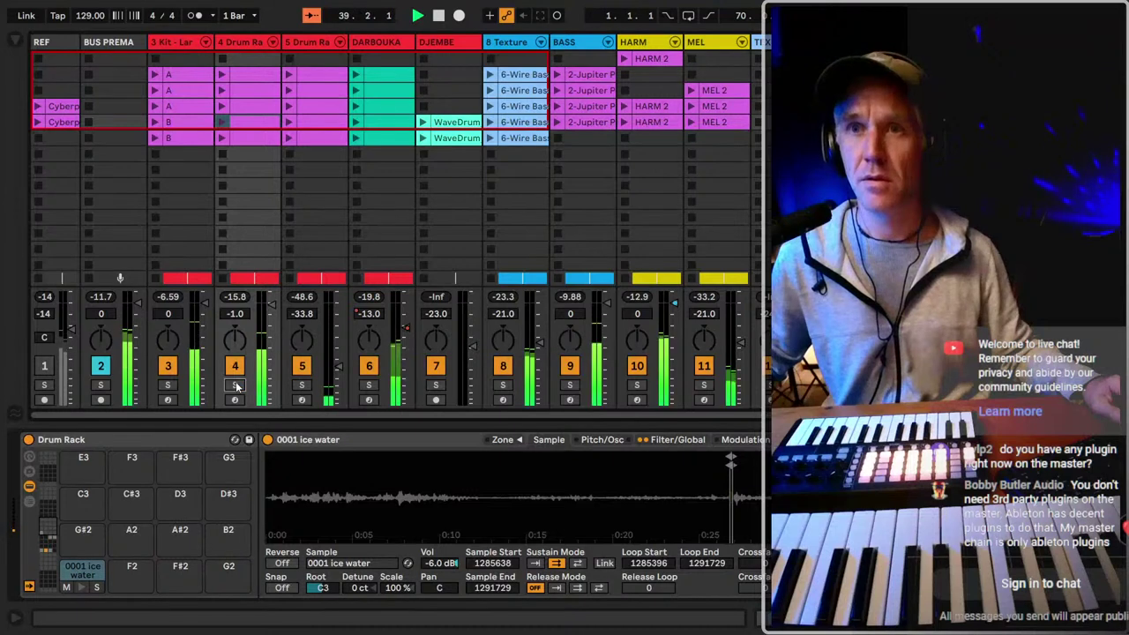
Solo the kit track, replay from bar 3 and set the Large Trap kit's K macro to 49.
left_click(182, 44)
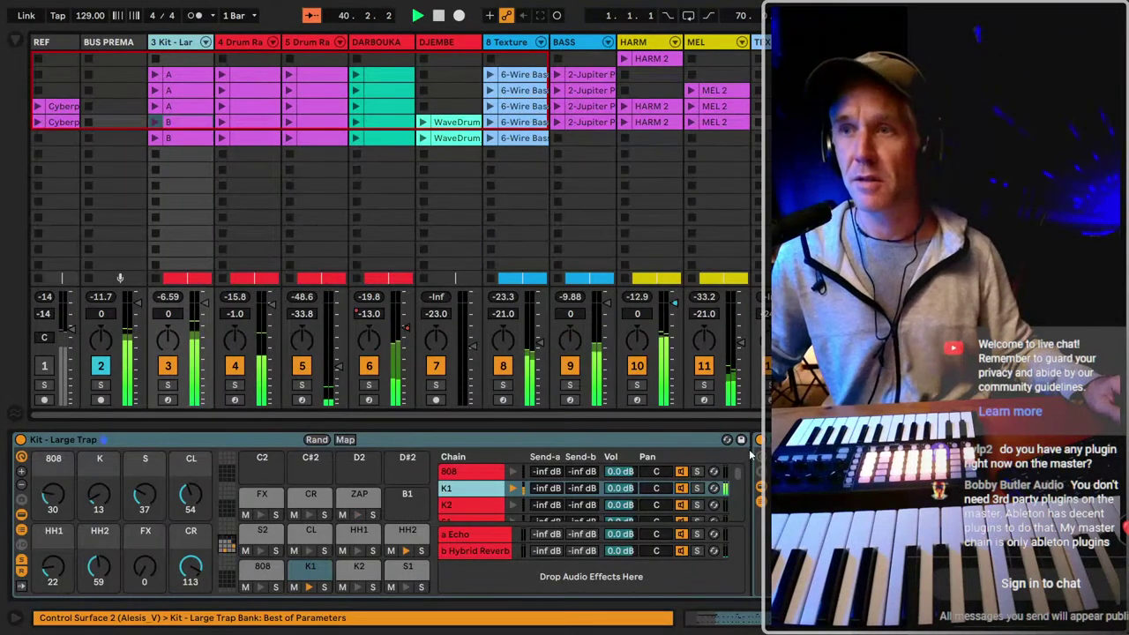
scroll(618, 529, "right", 5)
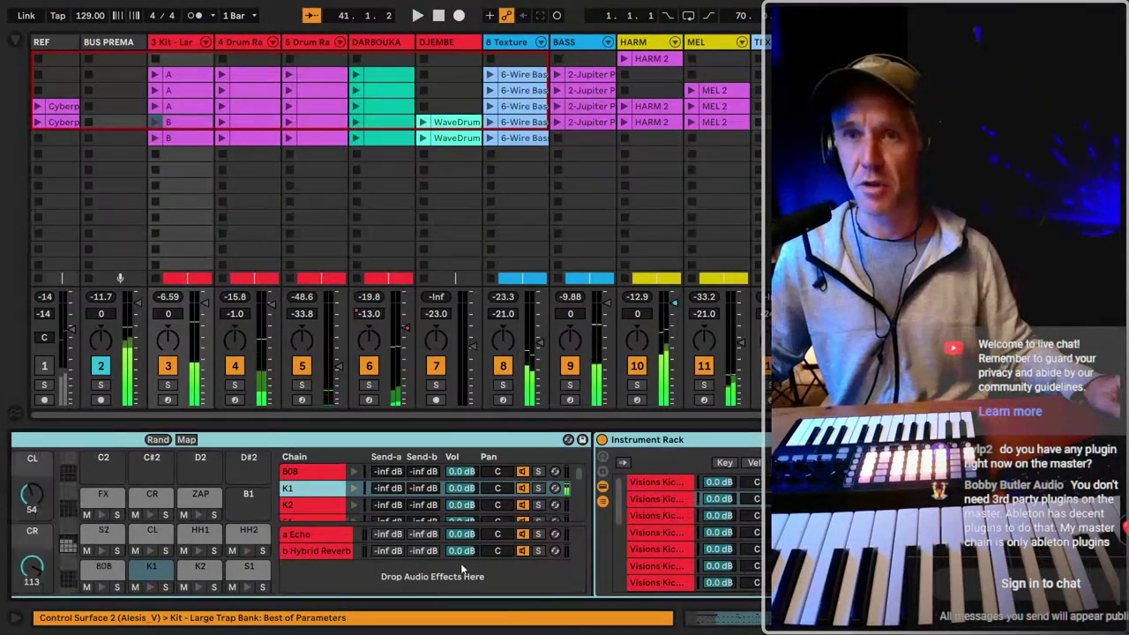
scroll(462, 569, "left", 2)
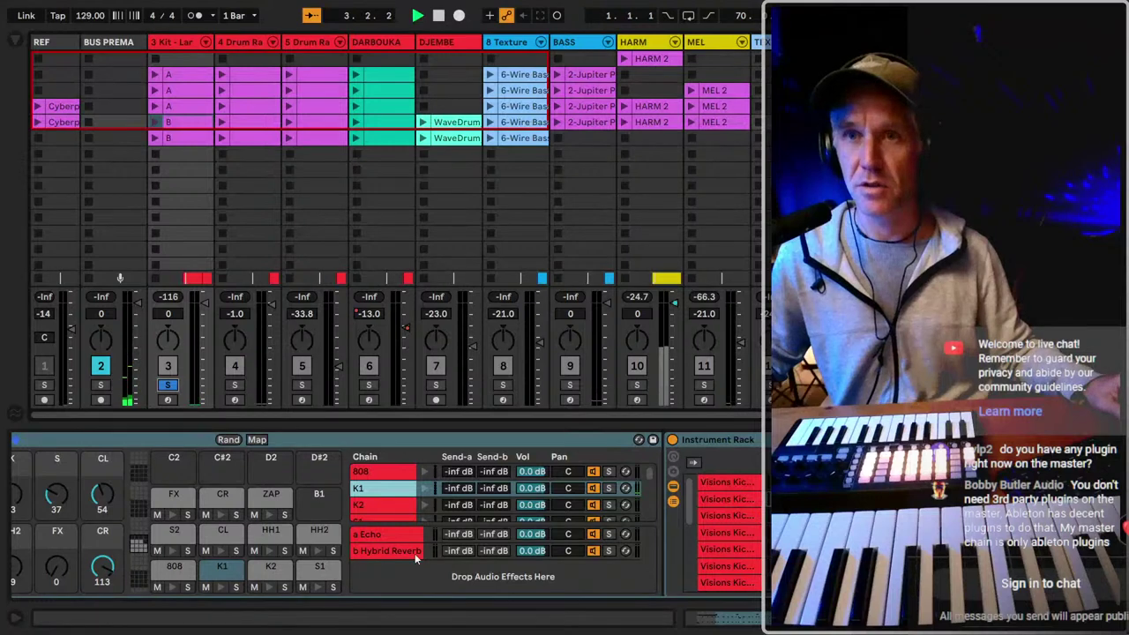
scroll(415, 553, "left", 3)
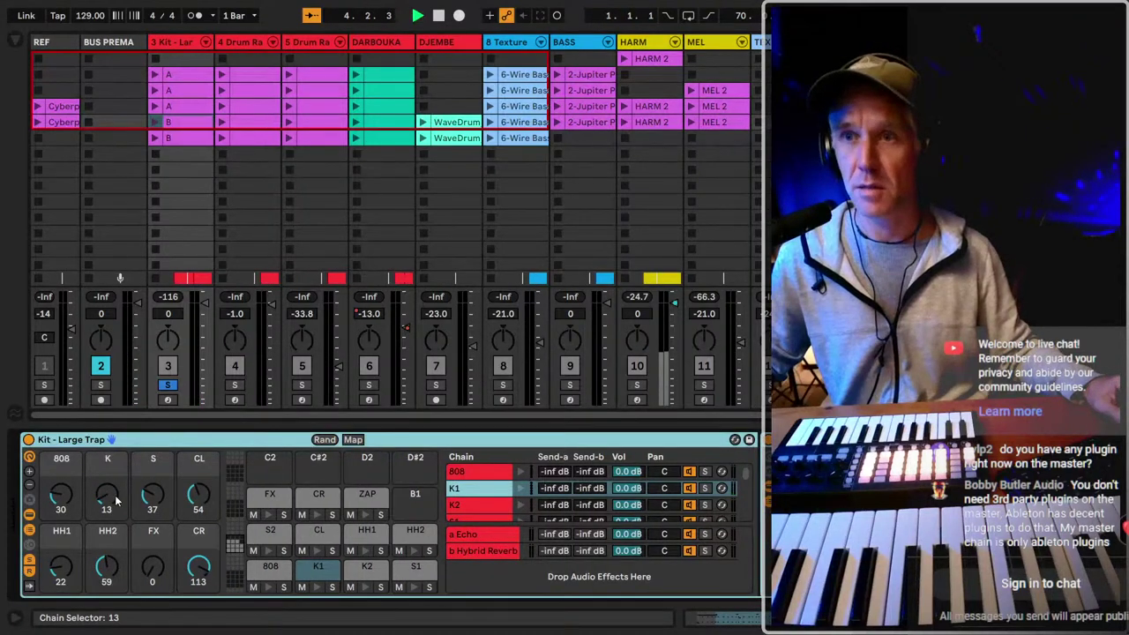
left_click(185, 399)
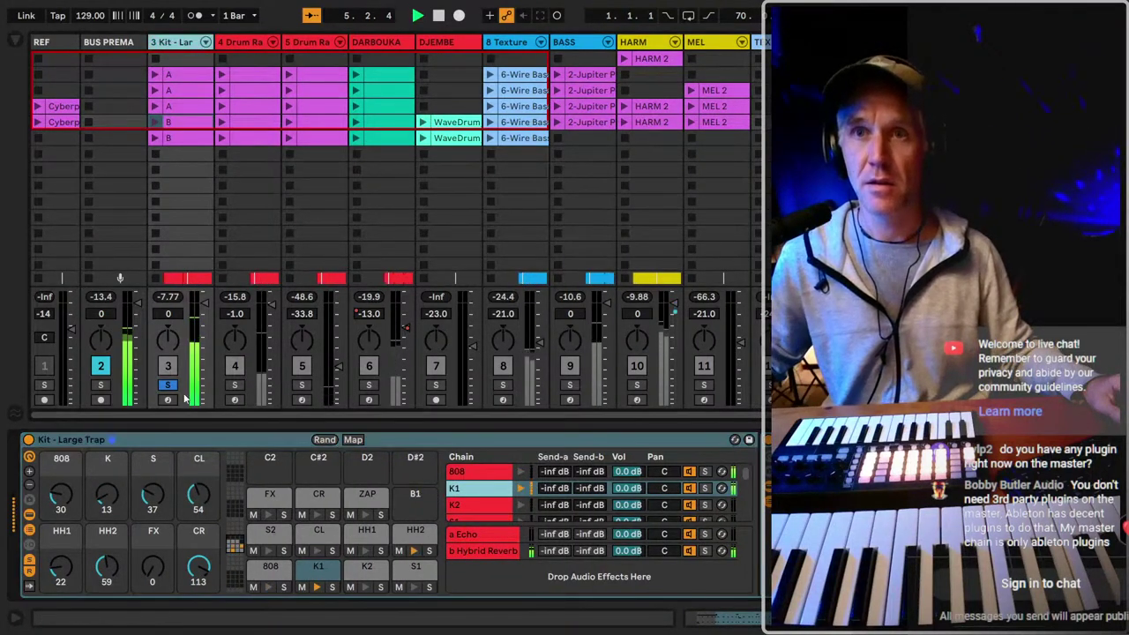
left_click(108, 514)
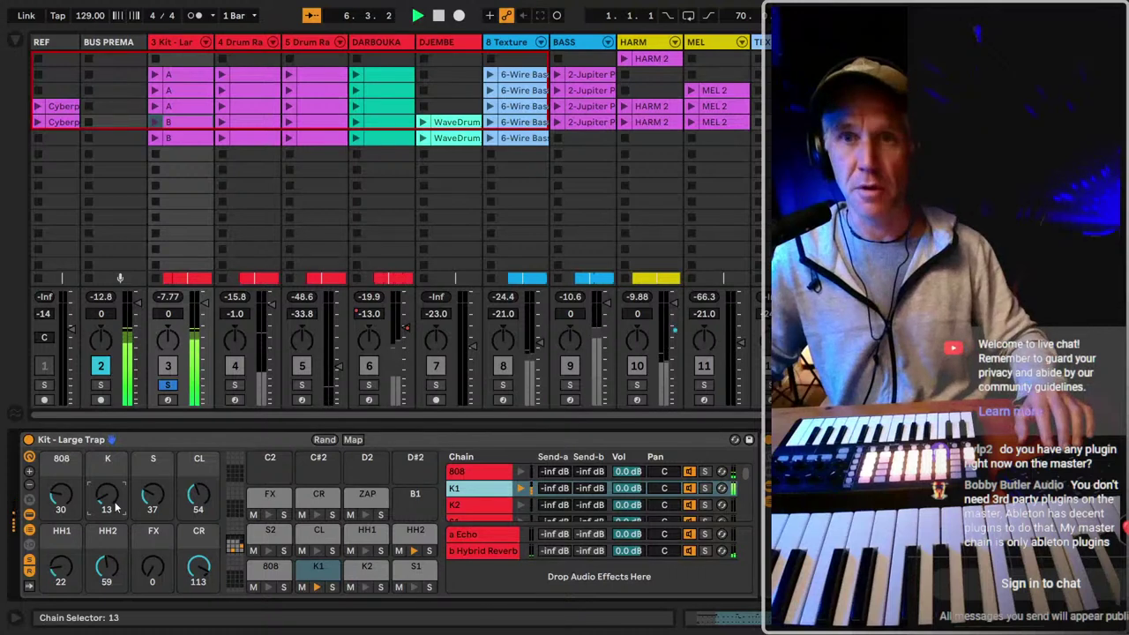
scroll(105, 510, "up", 3)
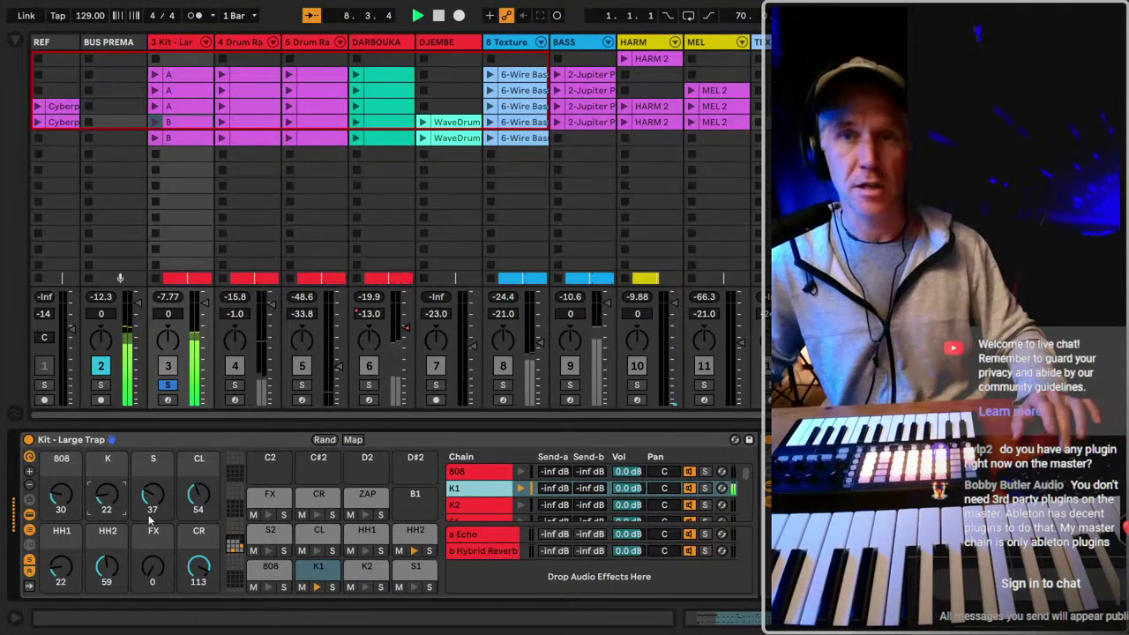
scroll(110, 501, "up", 10)
left_click_drag(113, 501, 113, 496)
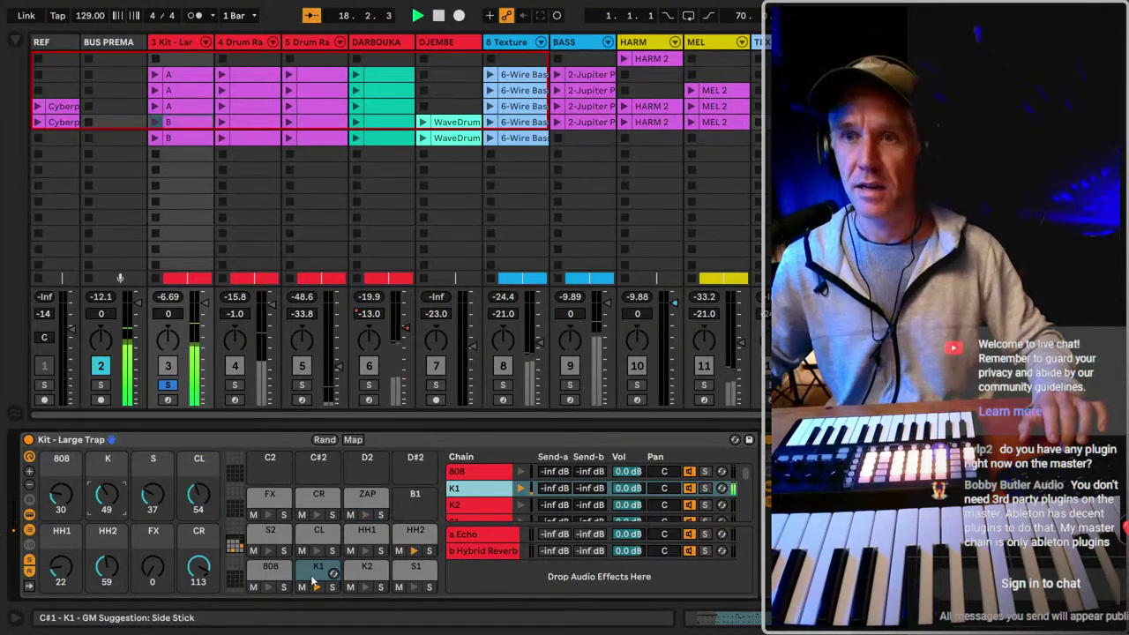
Check the kit's HH2 and K1 chains, then unsolo the kit track and display the MEL track's devices.
left_click(416, 535)
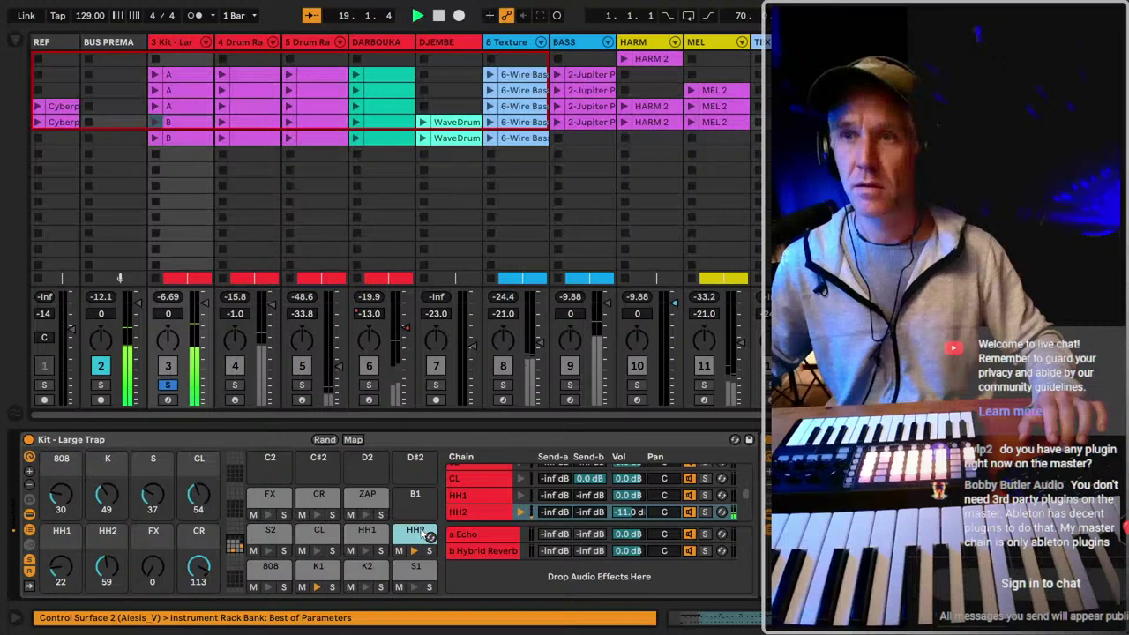
left_click(475, 517)
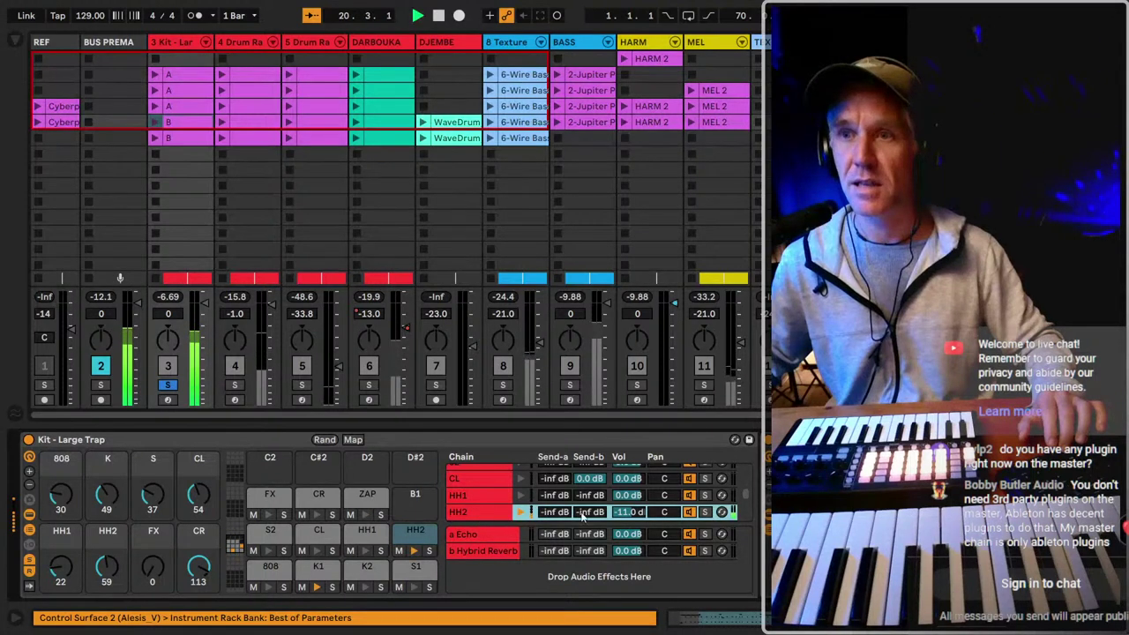
left_click(321, 575)
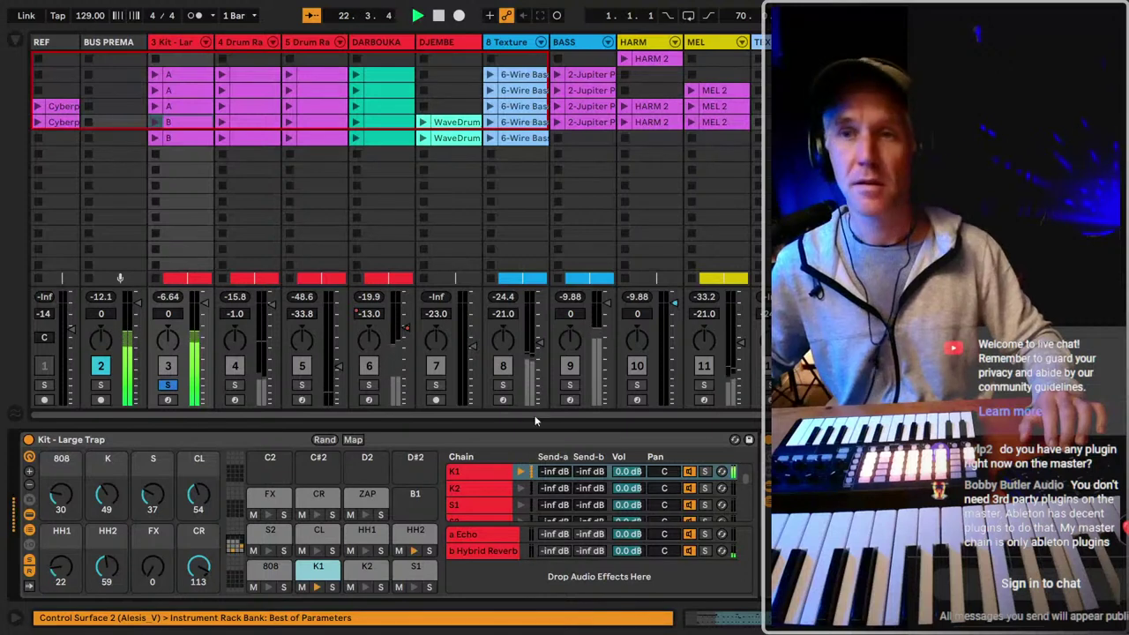
left_click(171, 387)
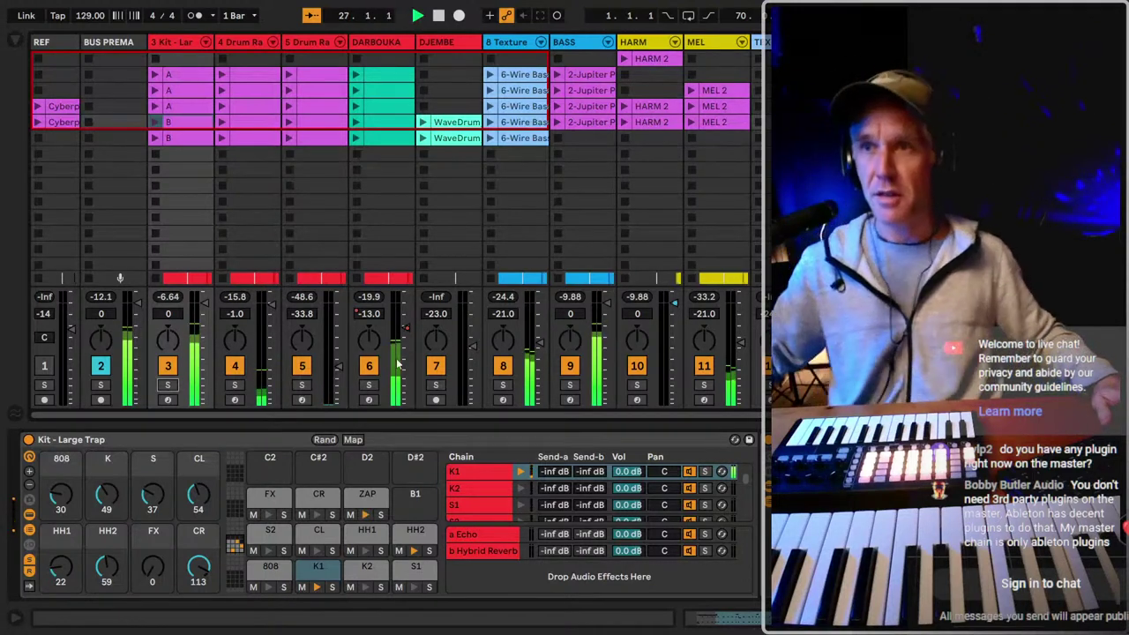
left_click(721, 53)
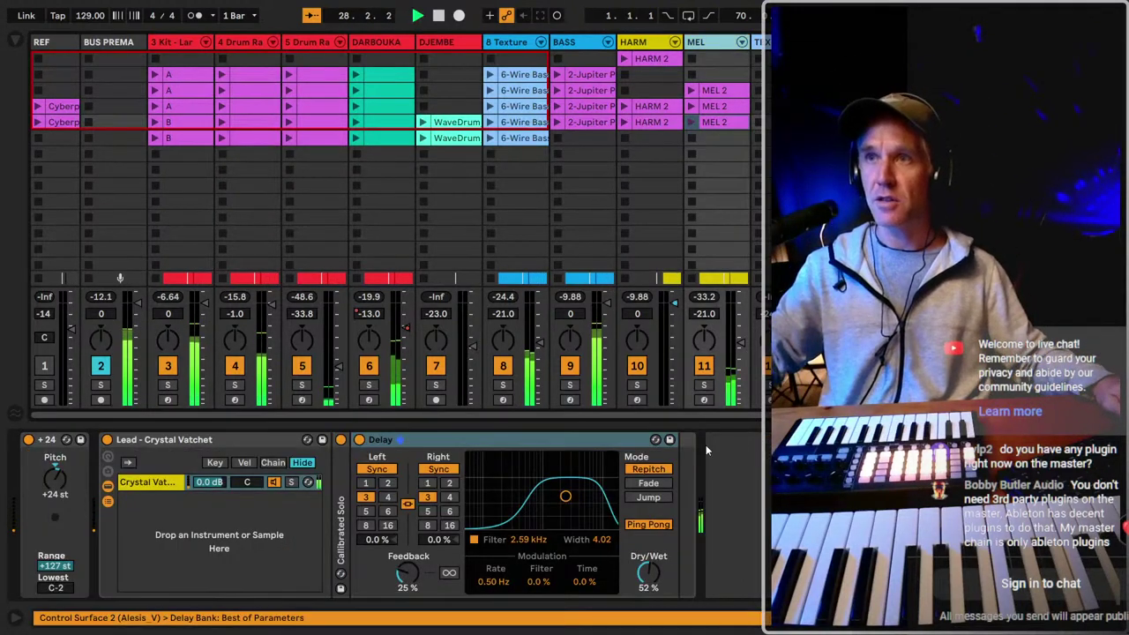
Raise track 5's volume to -1.0 dB and briefly solo the track to check it.
left_click(308, 41)
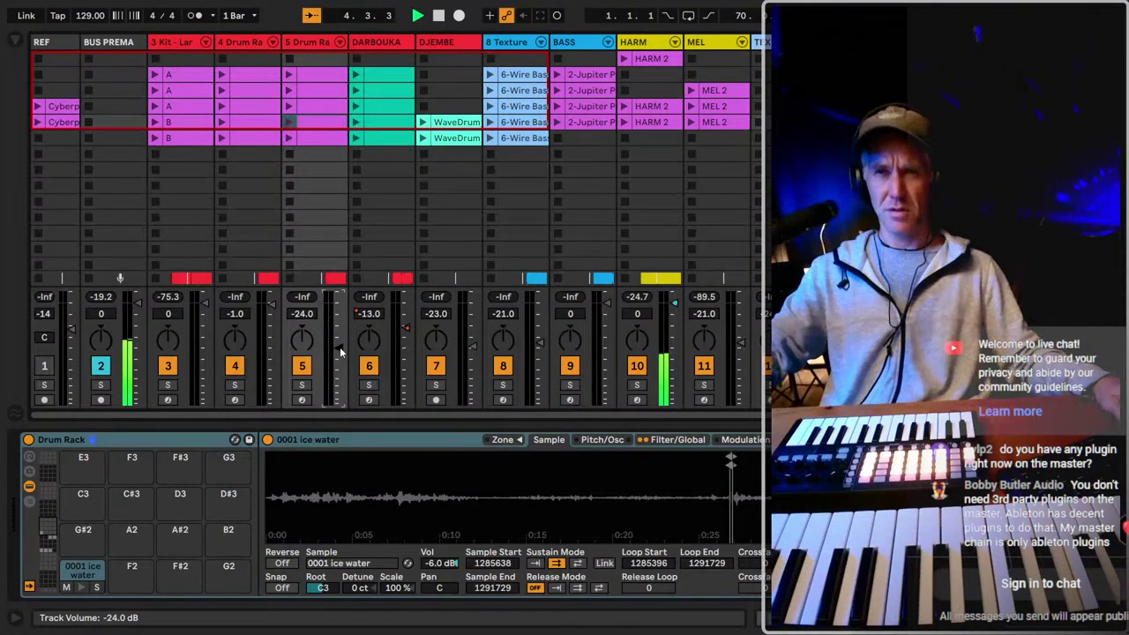
left_click_drag(342, 351, 341, 307)
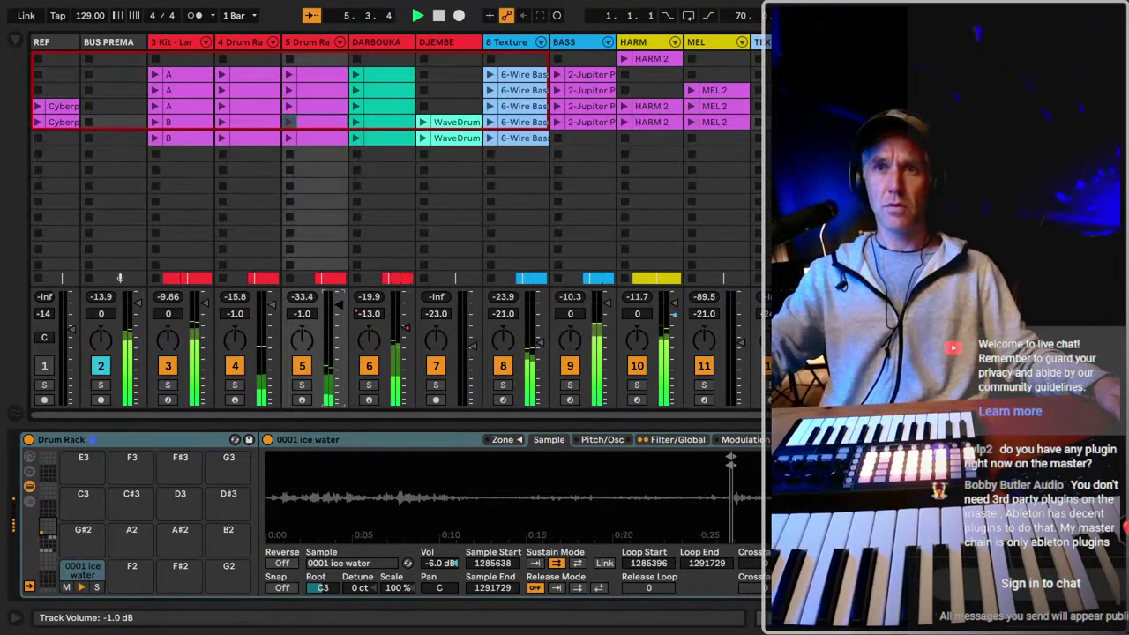
left_click(302, 386)
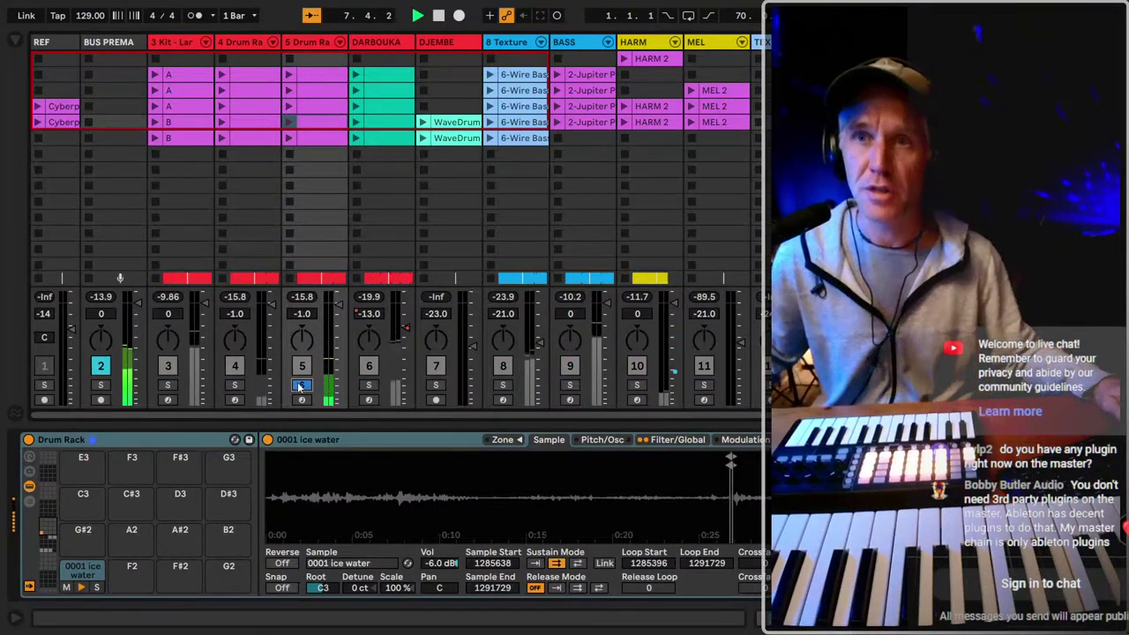
left_click(301, 385)
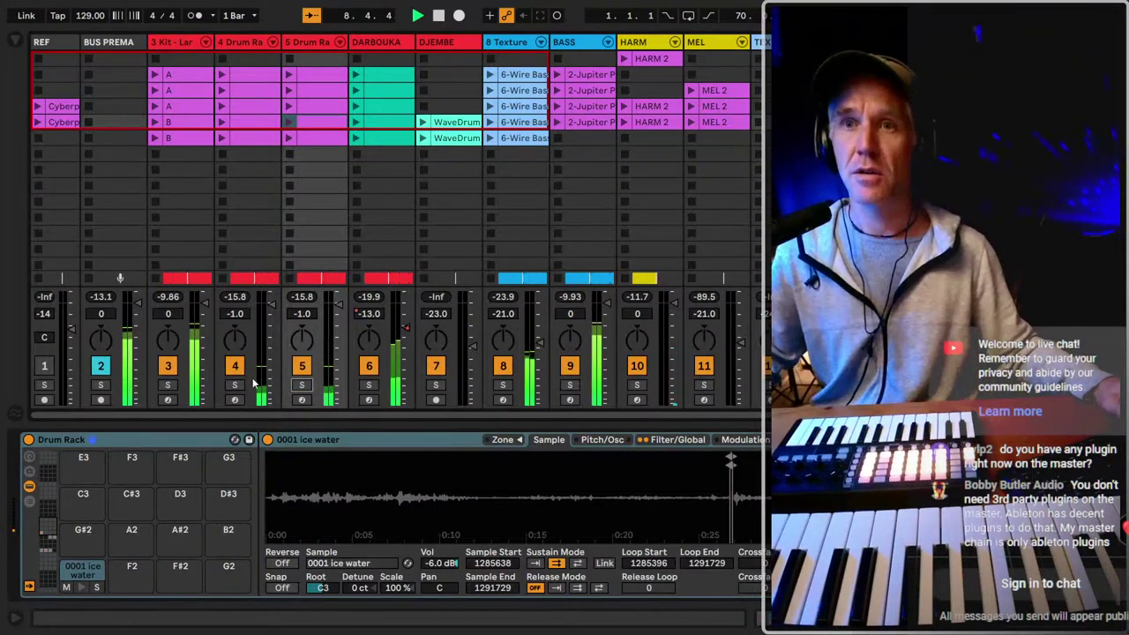
Solo track 4 and switch its ice water sample's filter to high-pass at 1.52 kHz with 20% resonance.
left_click(236, 47)
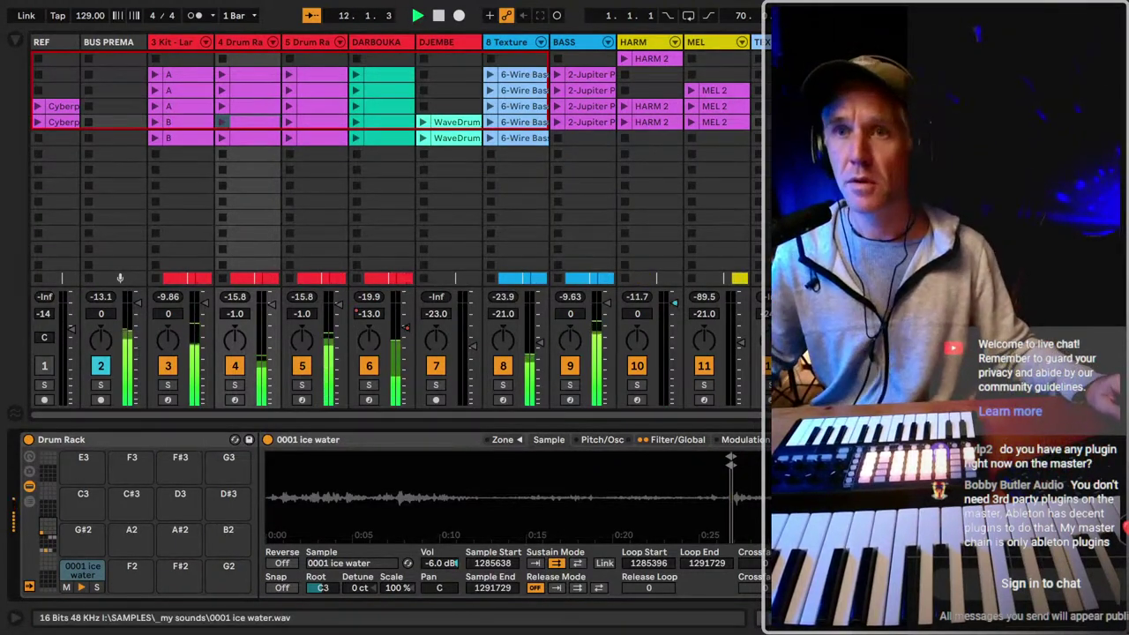
left_click(238, 386)
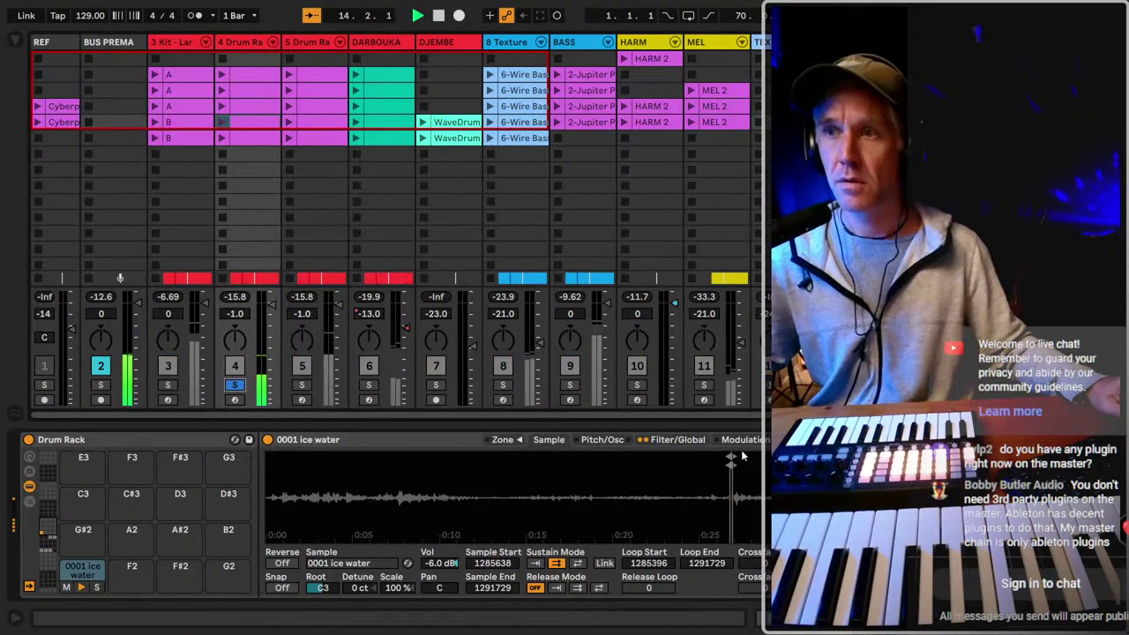
left_click(672, 445)
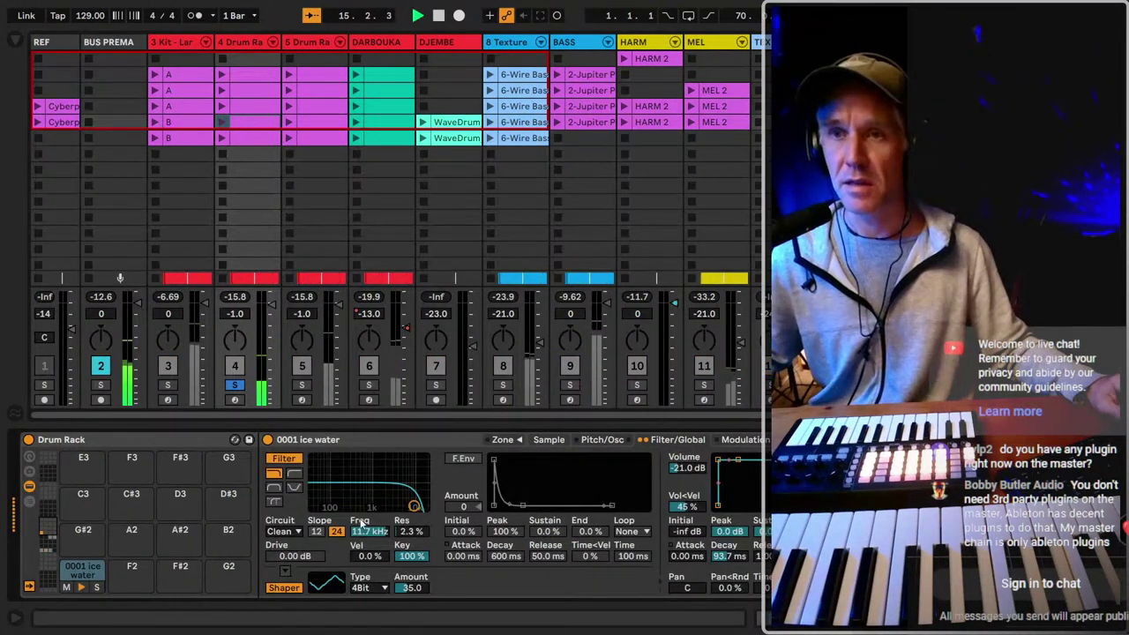
left_click(294, 473)
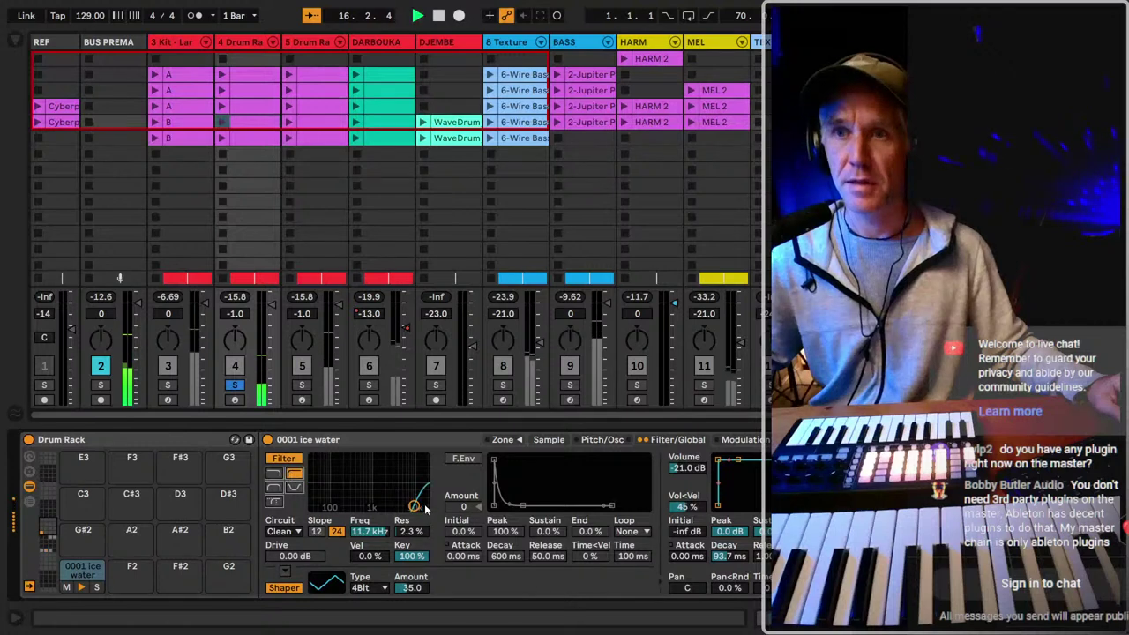
left_click_drag(417, 510, 370, 499)
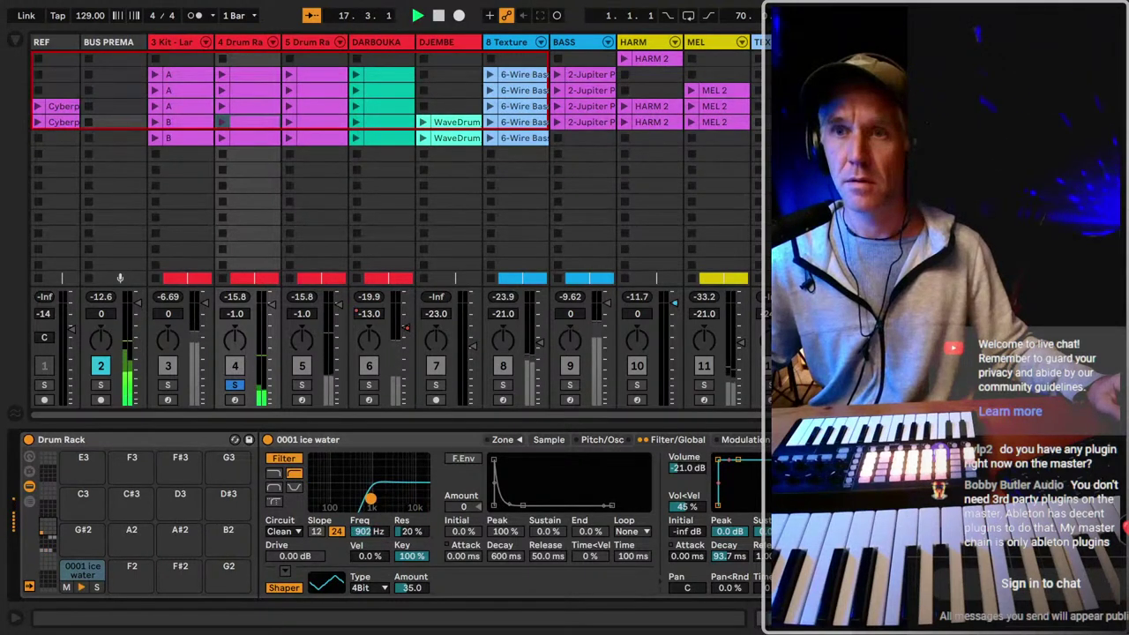
Compare tracks 4 and 5 by soloing them alternately, and return to the arrangement view with track 5's Drum Rack displayed.
left_click(302, 386)
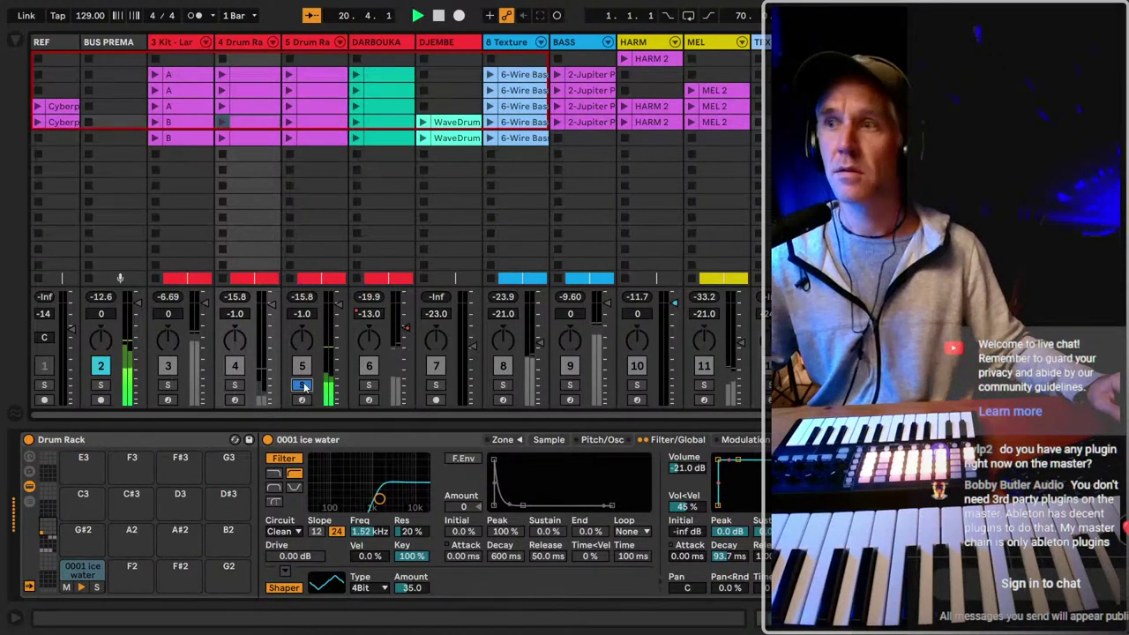
scroll(302, 386, "right", 5)
scroll(379, 358, "left", 5)
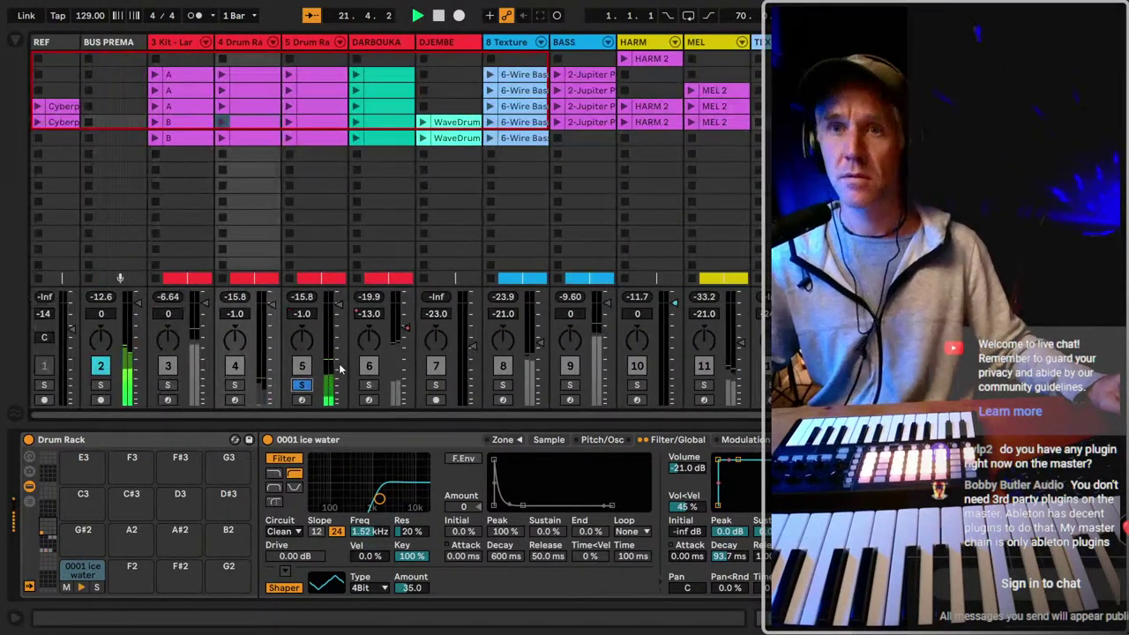
left_click(234, 385)
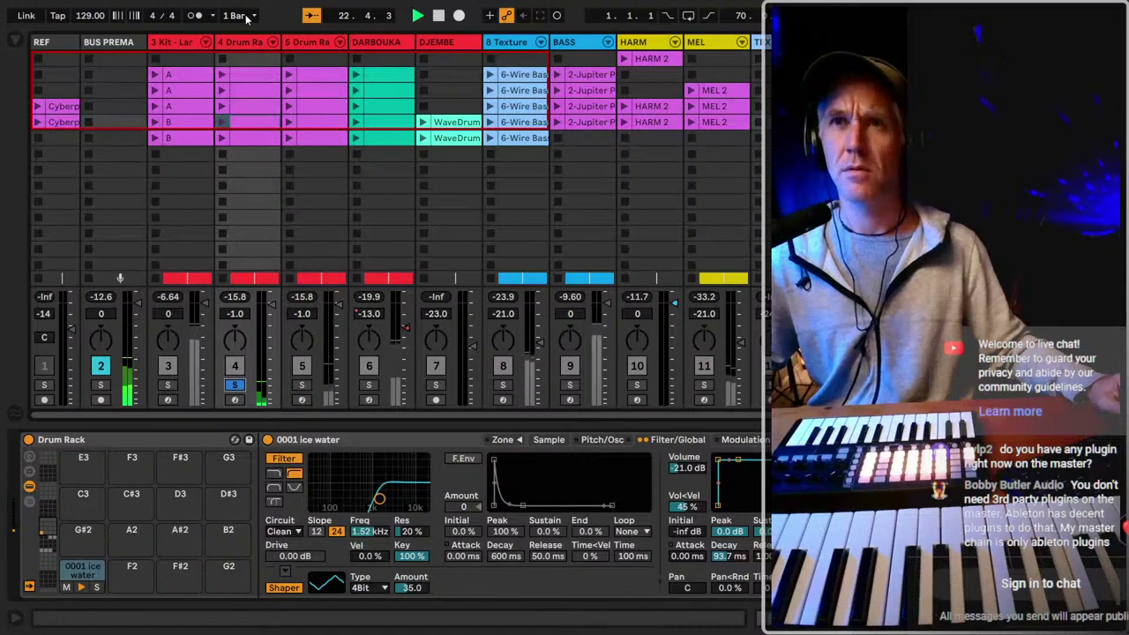
left_click(299, 42)
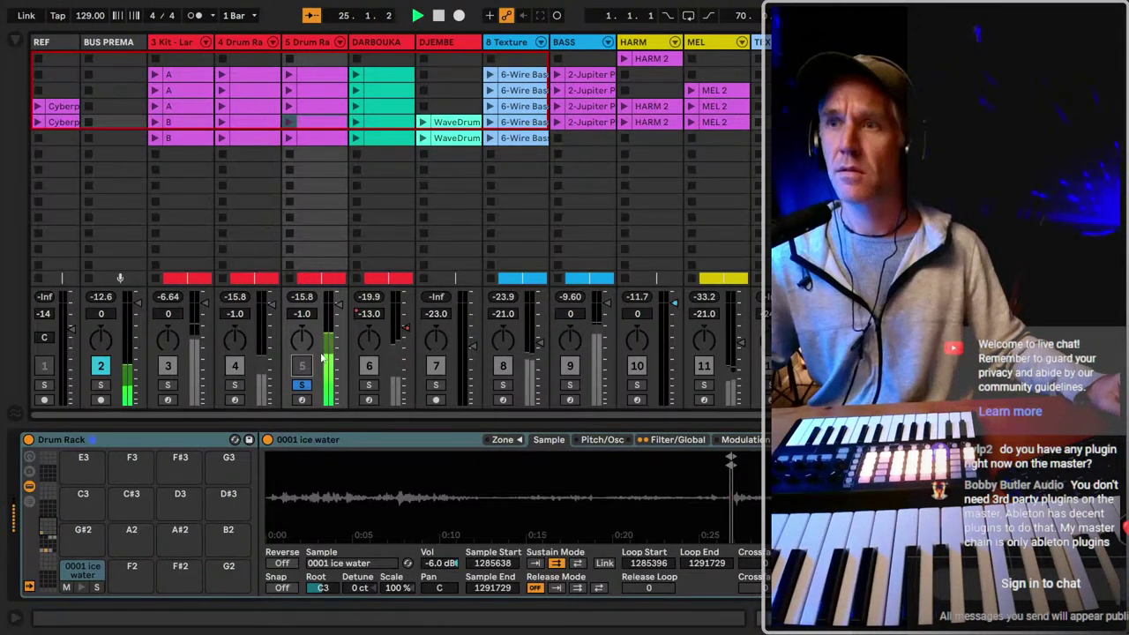
scroll(485, 311, "right", 4)
scroll(494, 314, "left", 4)
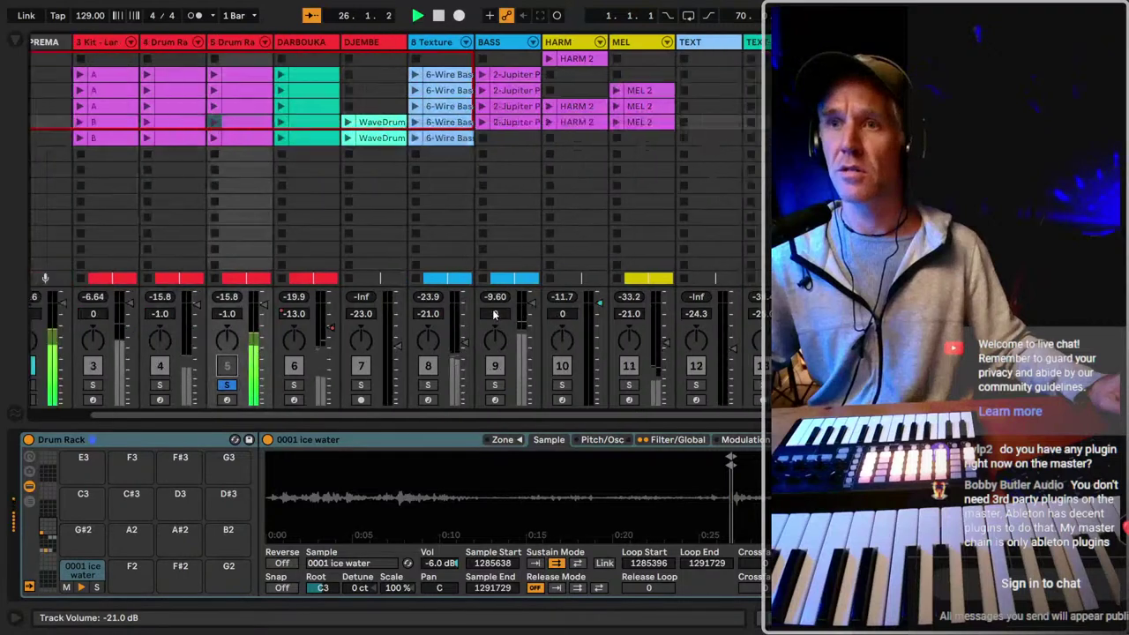
key("Tab")
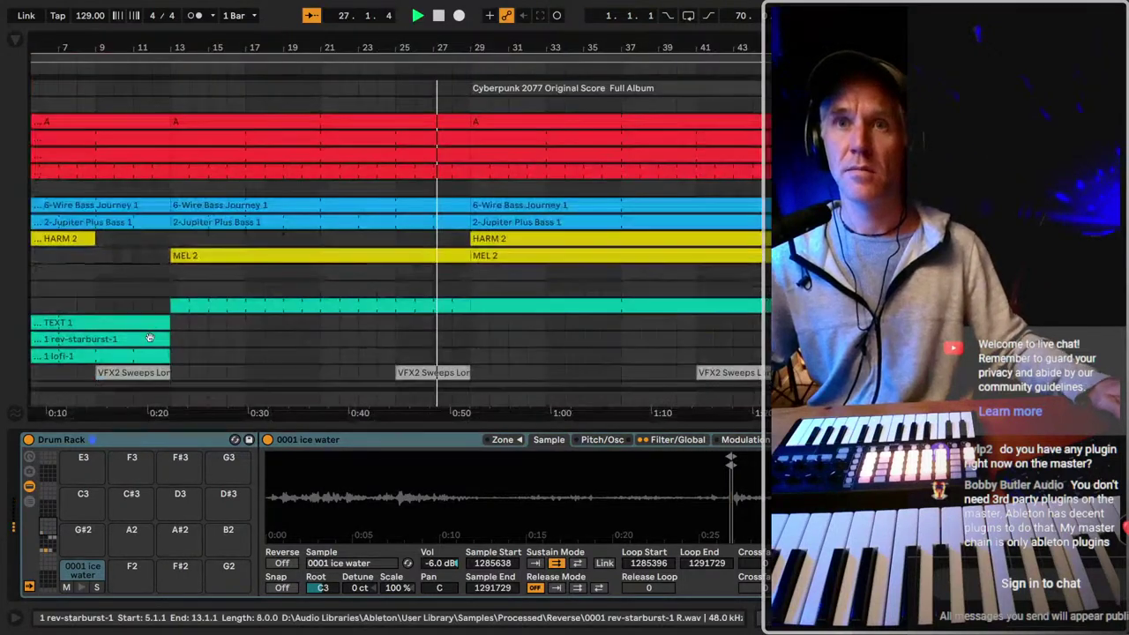
Switch to the session mixer, solo the premaster bus to check it against the other tracks, and unsolo it.
key("Tab")
left_click(101, 385)
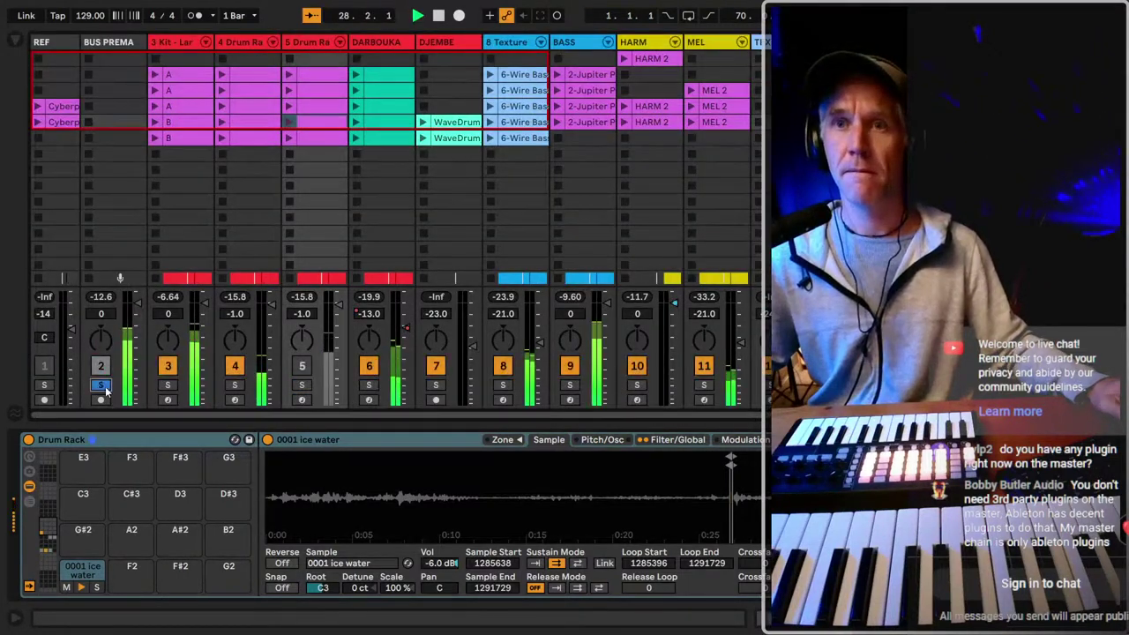
scroll(289, 333, "right", 3)
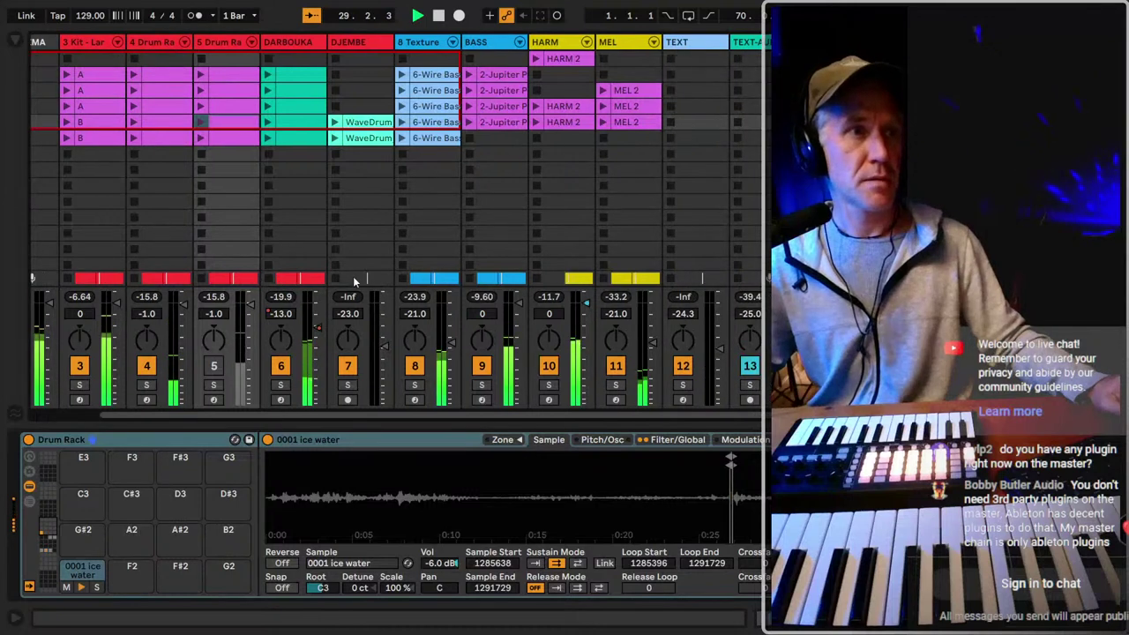
scroll(289, 334, "left", 3)
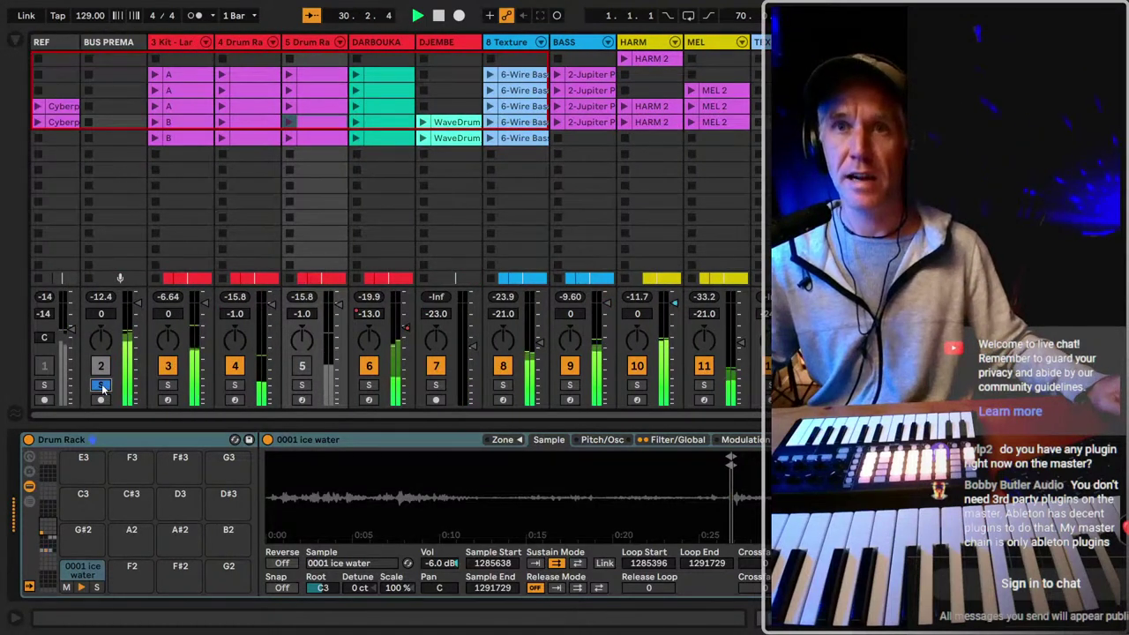
left_click(103, 386)
Compare the kit and Drum Rack tracks 4 and 5 by soloing them in turn and examining both ice water samplers.
left_click(235, 386)
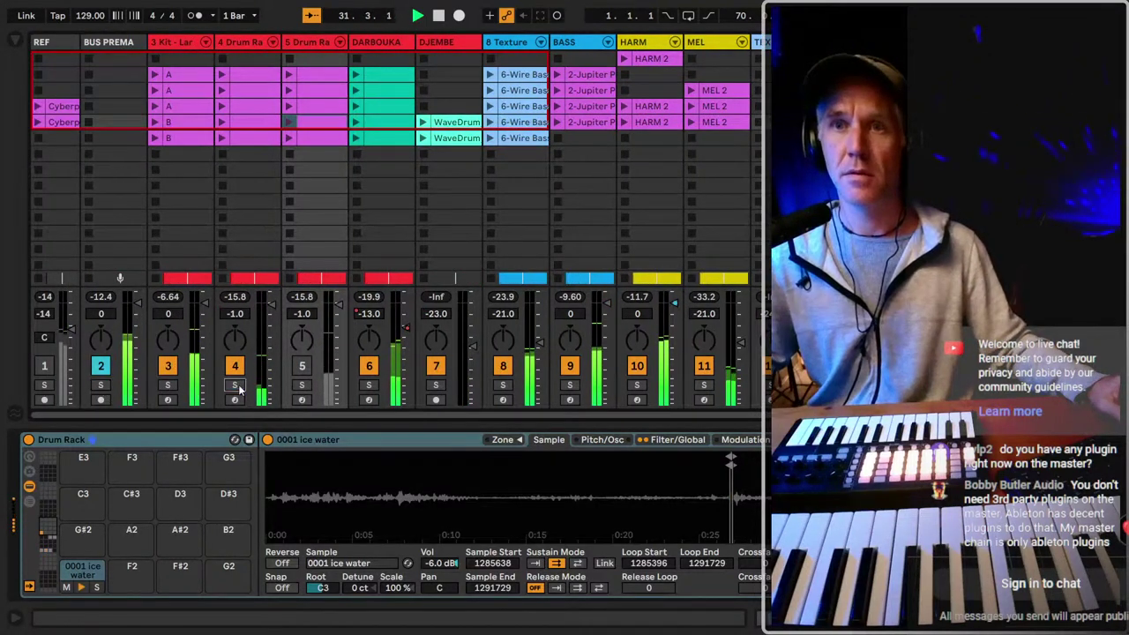
left_click(302, 385)
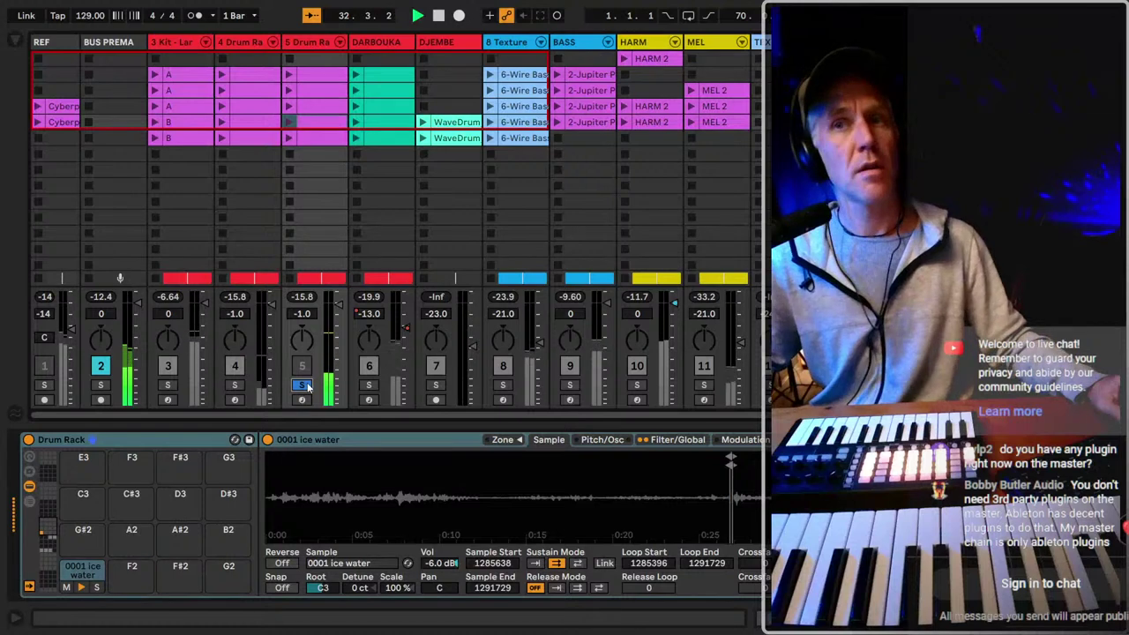
left_click(168, 386)
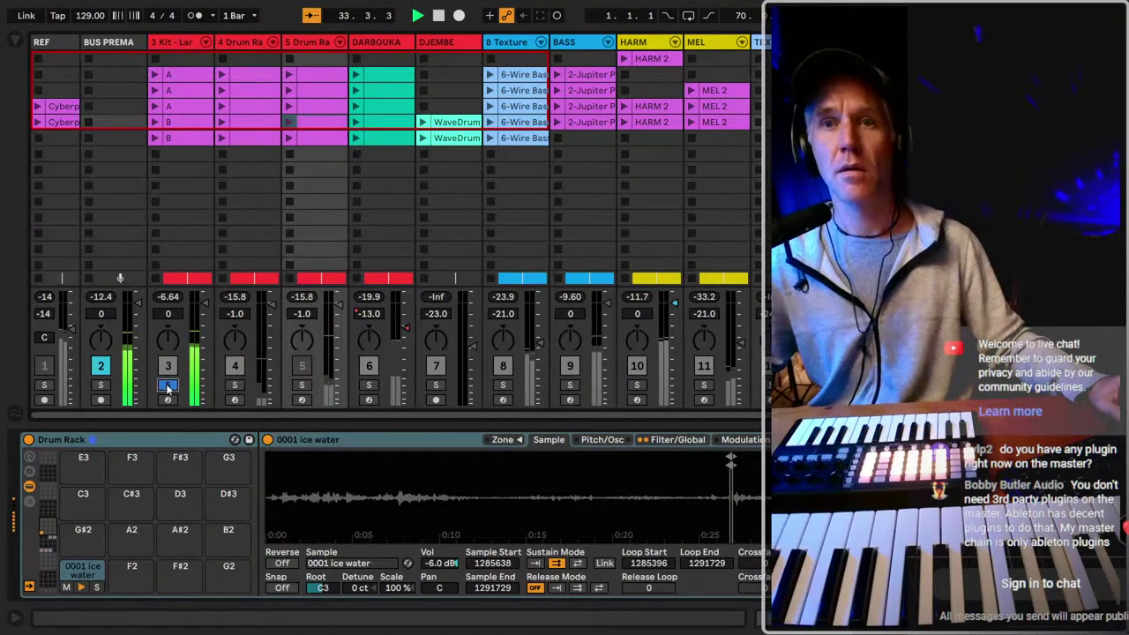
left_click(235, 385)
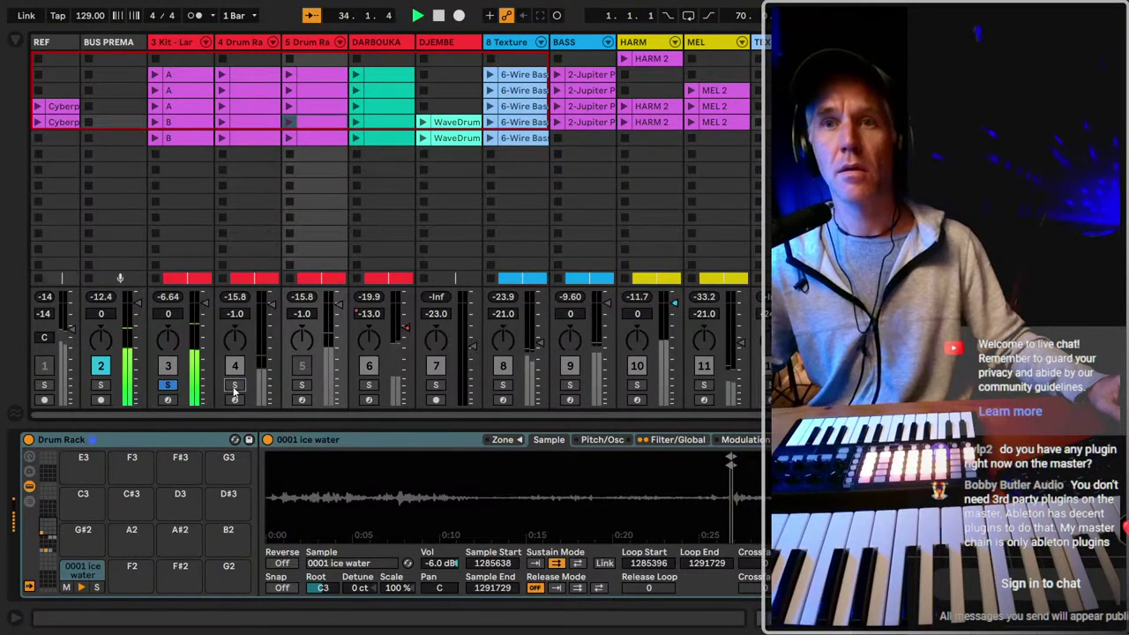
left_click(237, 42)
left_click(357, 438)
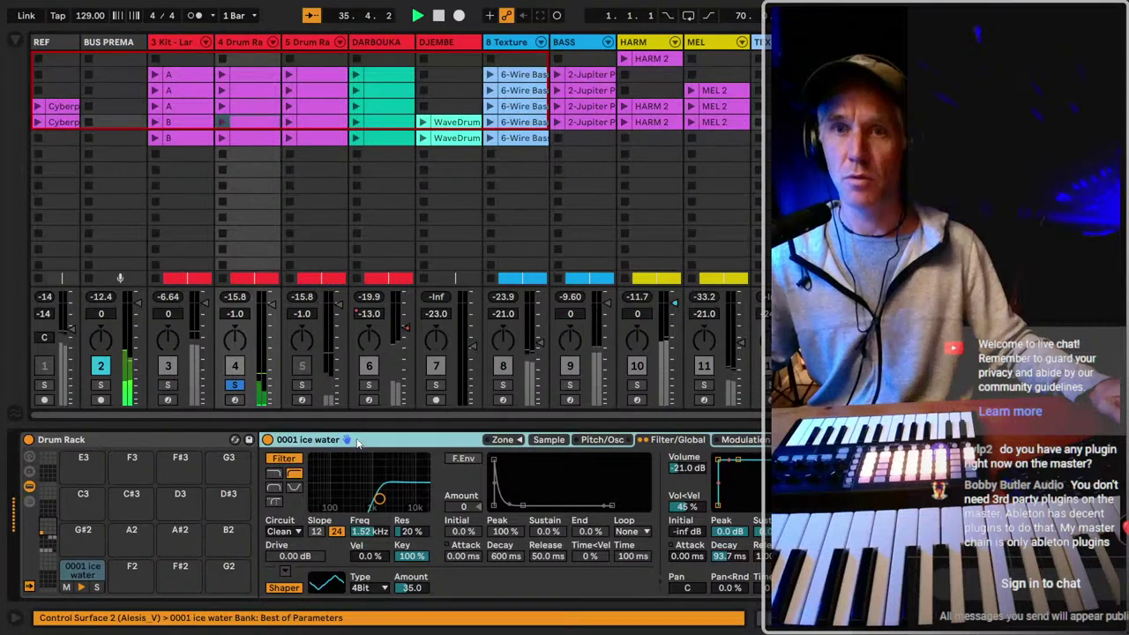
left_click(319, 46)
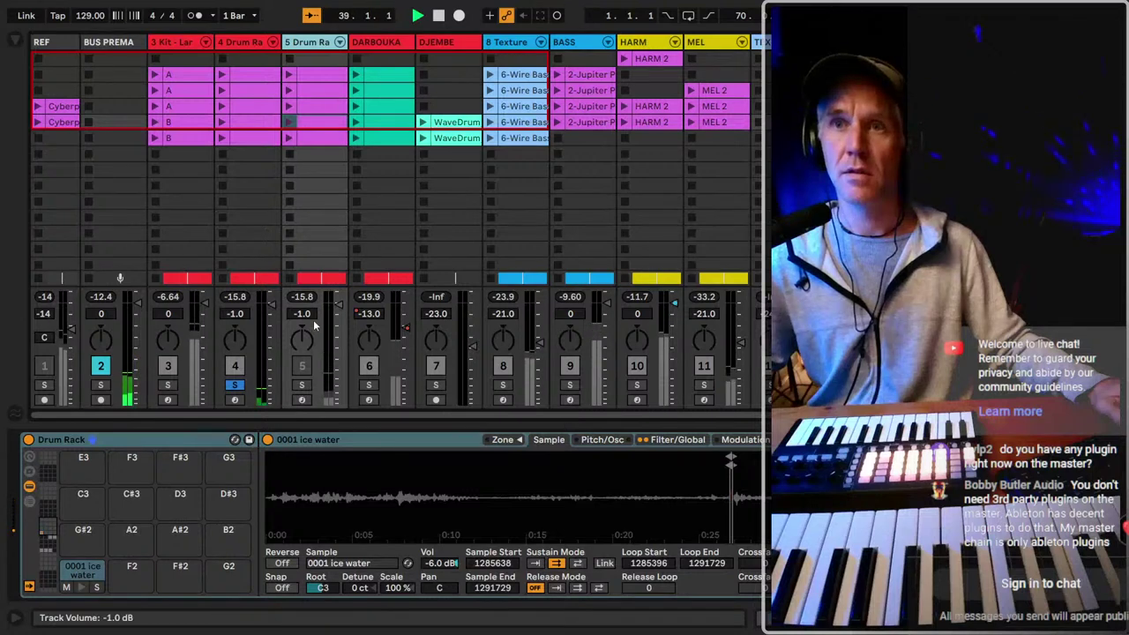
left_click(300, 386)
left_click(301, 386)
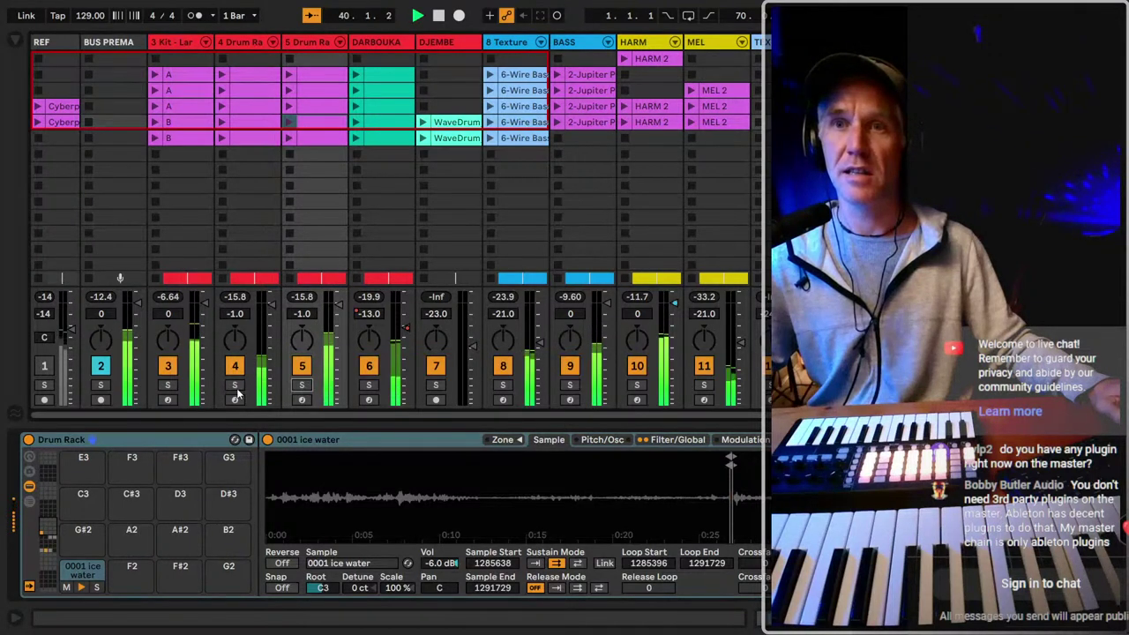
Mute track 5 and raise track 4's volume to 0 dB.
left_click(302, 366)
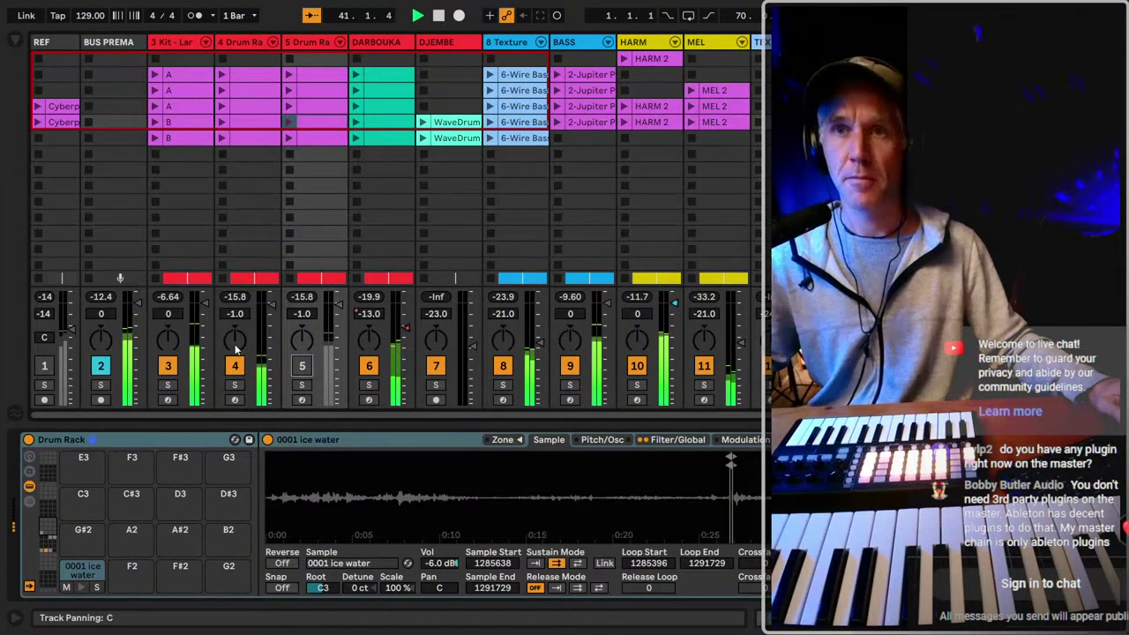
left_click(239, 42)
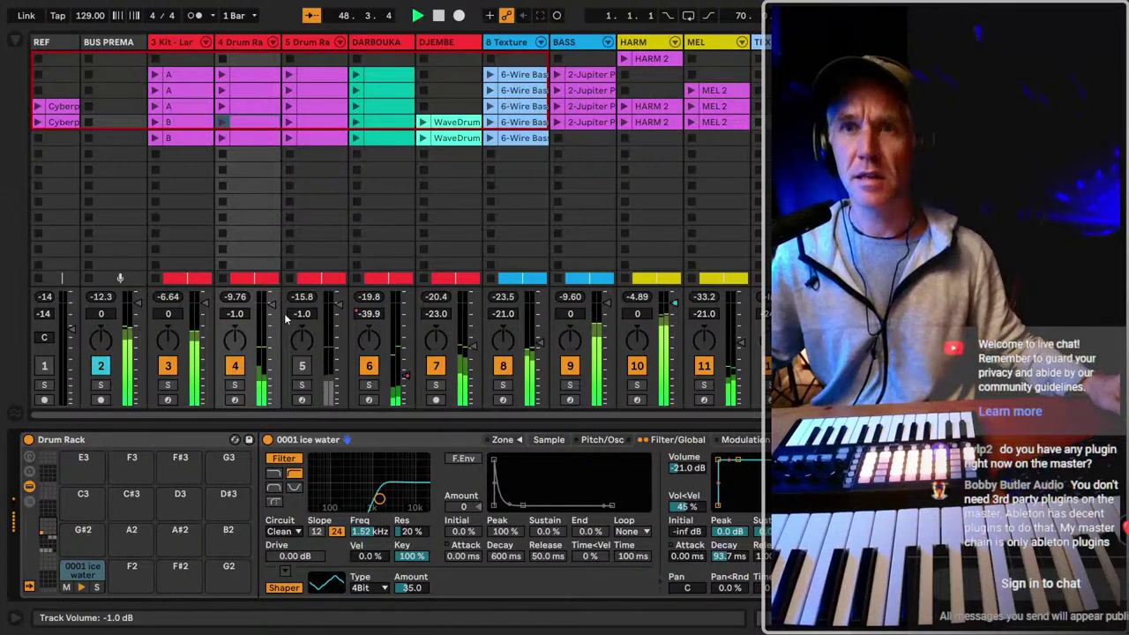
left_click_drag(270, 306, 271, 302)
Delete Drum Rack track 5 and display the devices of the remaining ice water track.
left_click(323, 43)
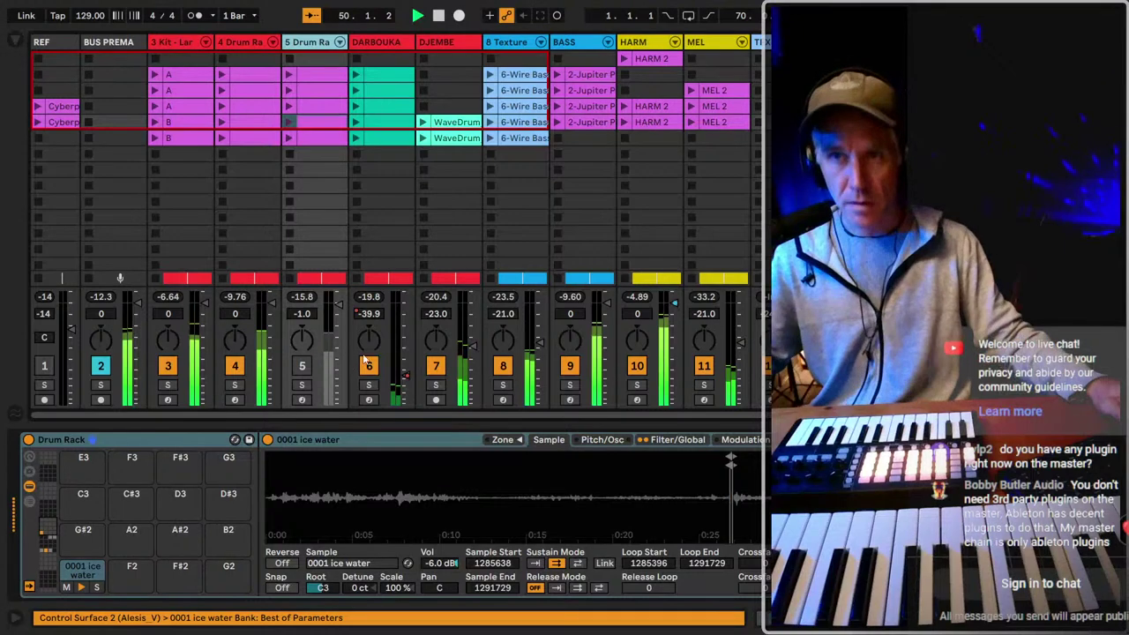
key("Delete")
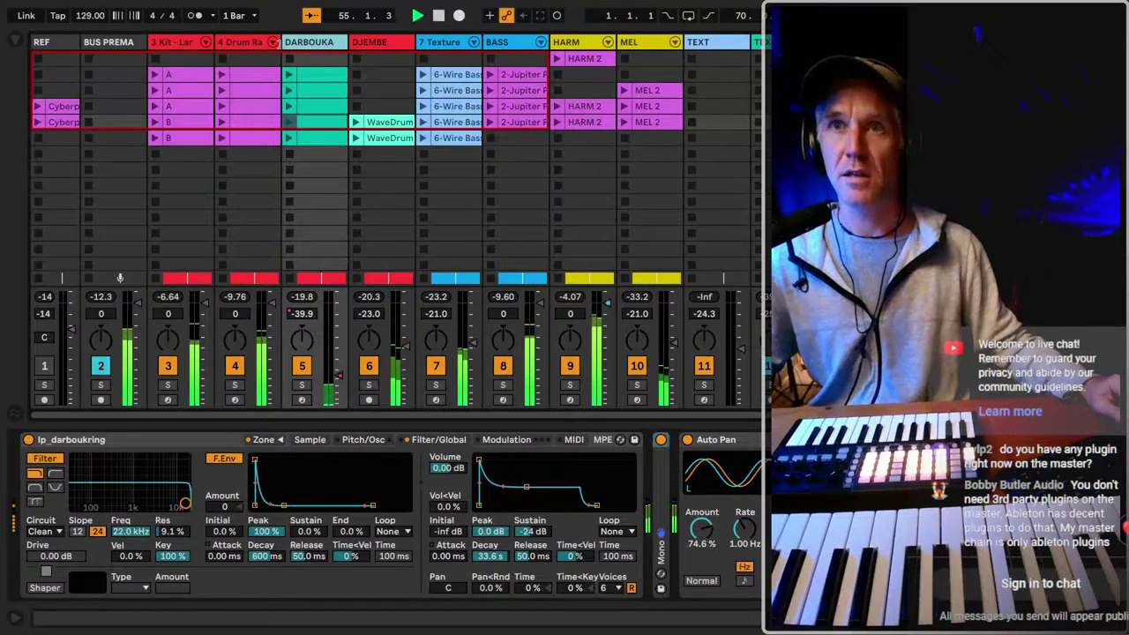
left_click(281, 47)
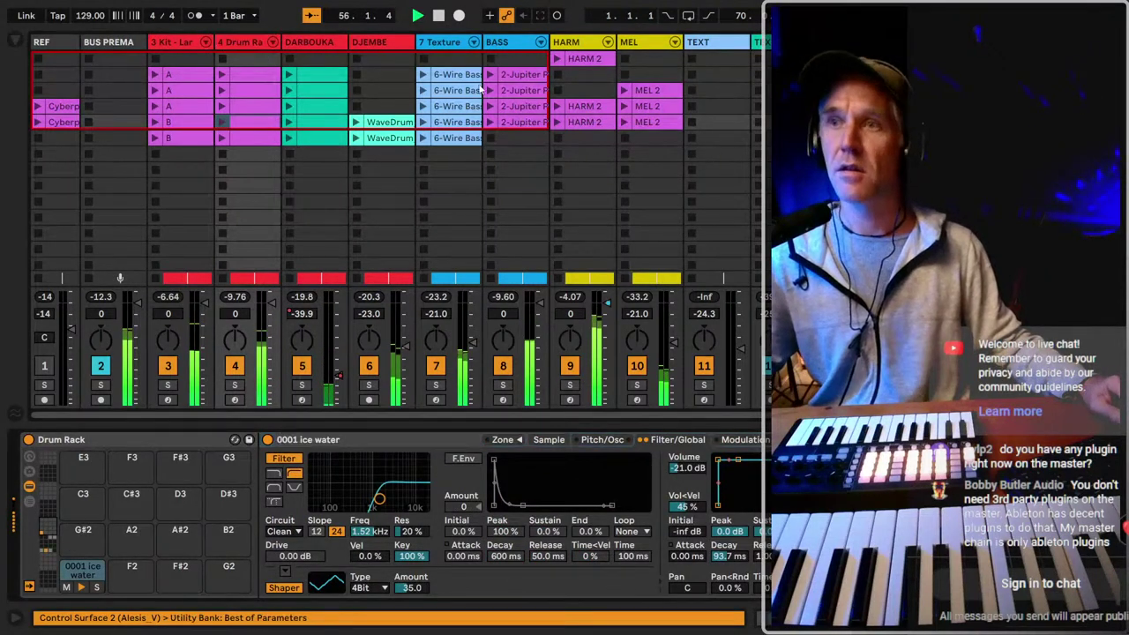
Show the Darbouka track's volume automation in the arrangement and remove it.
left_click(331, 46)
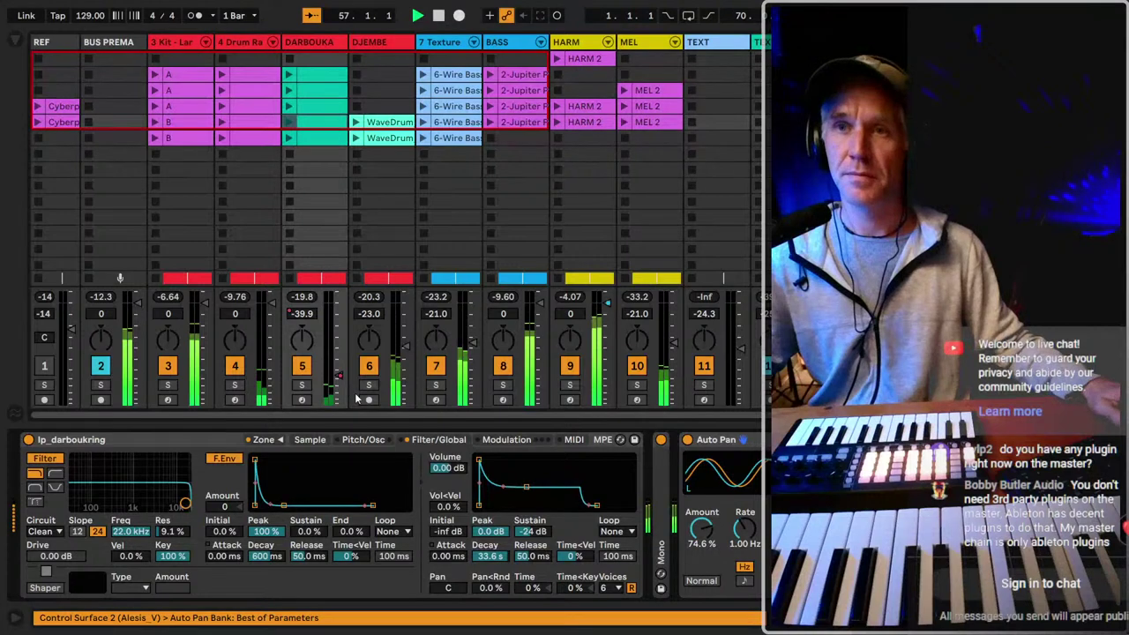
right_click(328, 381)
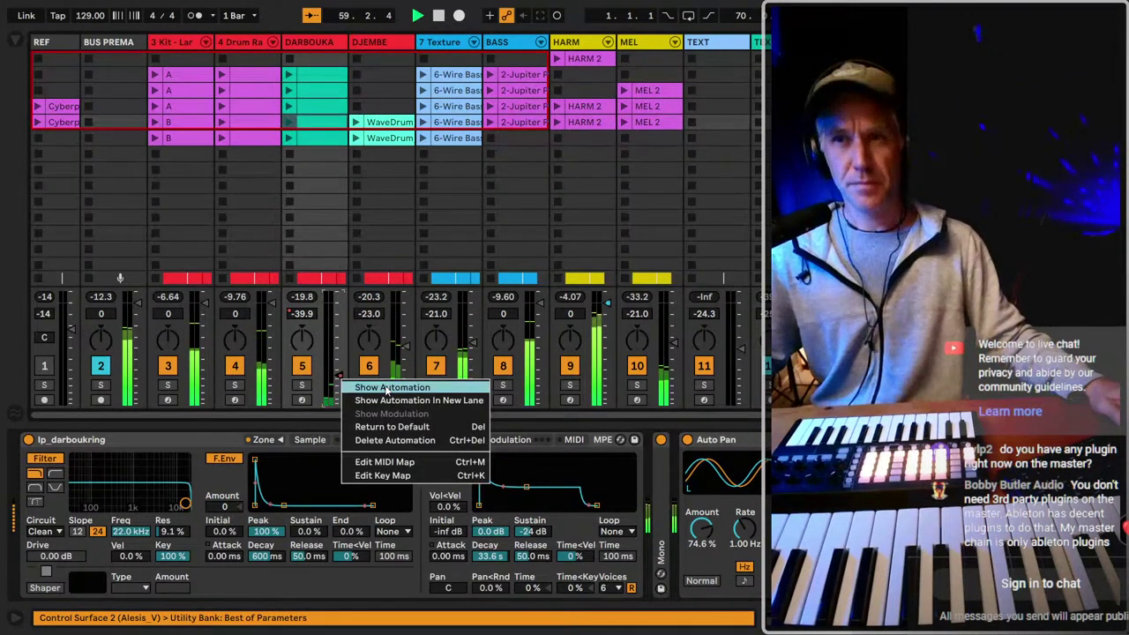
left_click(371, 386)
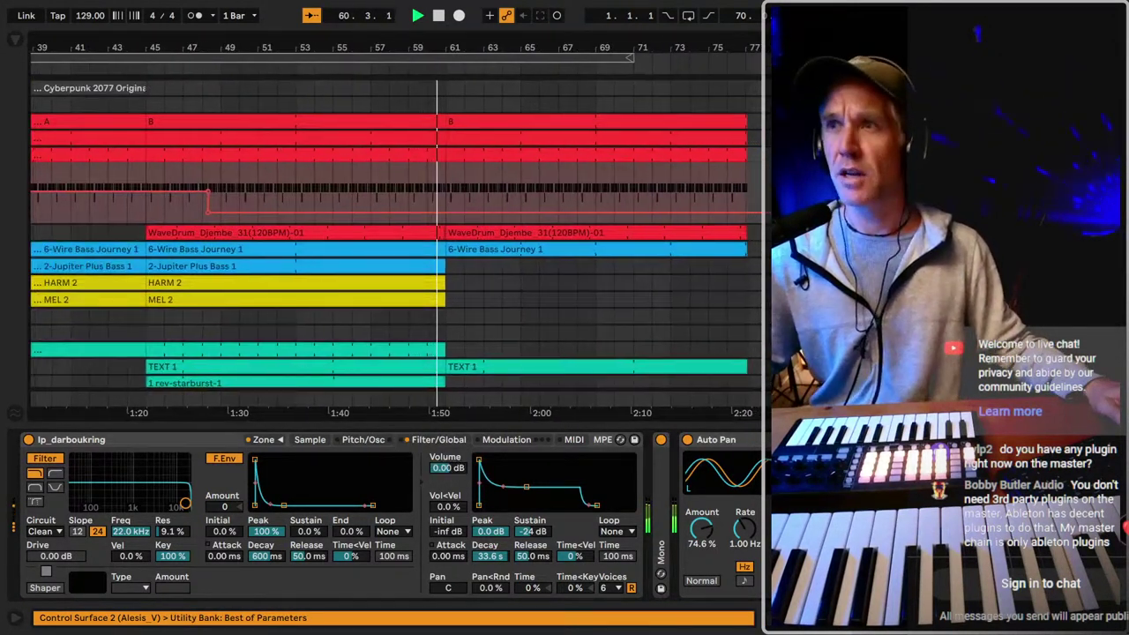
left_click(373, 81)
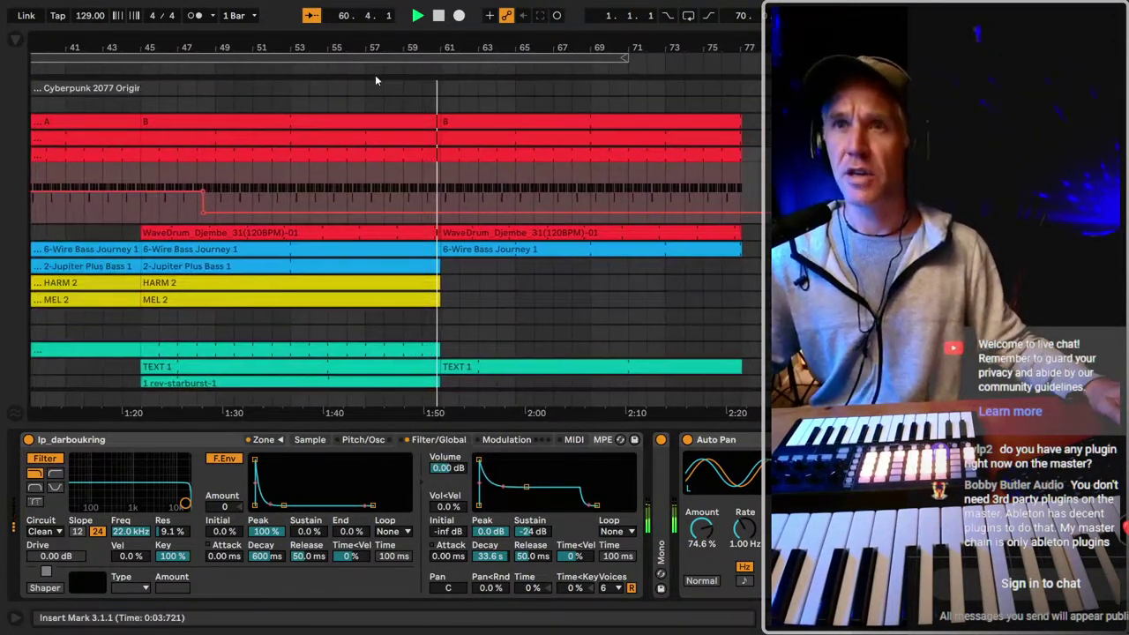
left_click(438, 212)
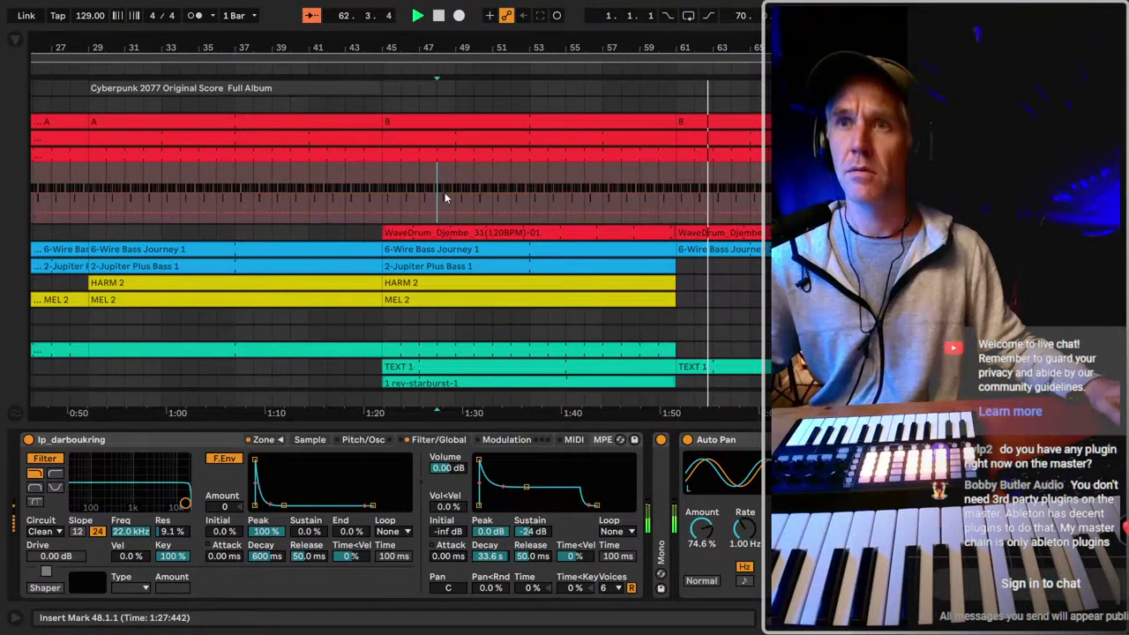
Raise the Darbouka track's volume to 0 dB in the mixer and briefly solo it to check the level.
key("Tab")
left_click_drag(338, 374, 338, 315)
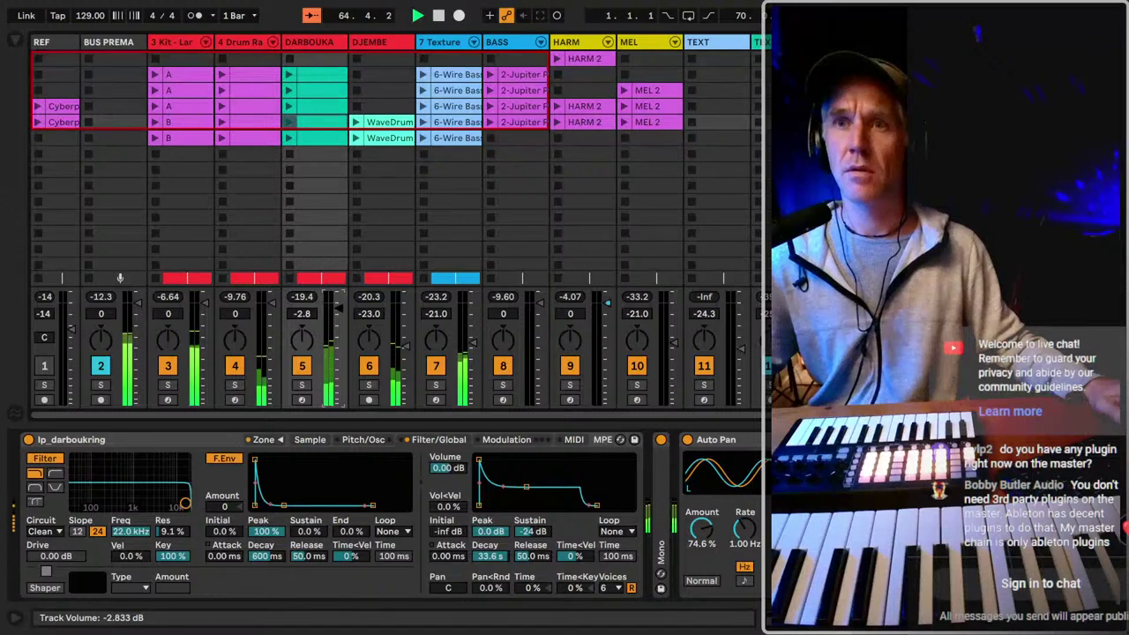
left_click(300, 386)
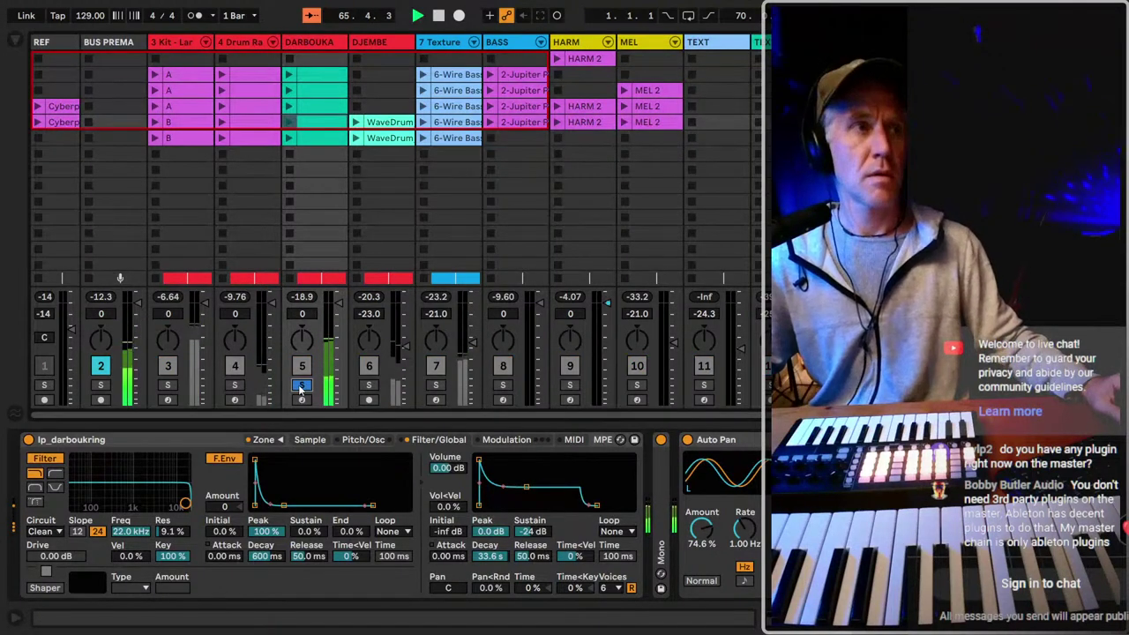
left_click(301, 385)
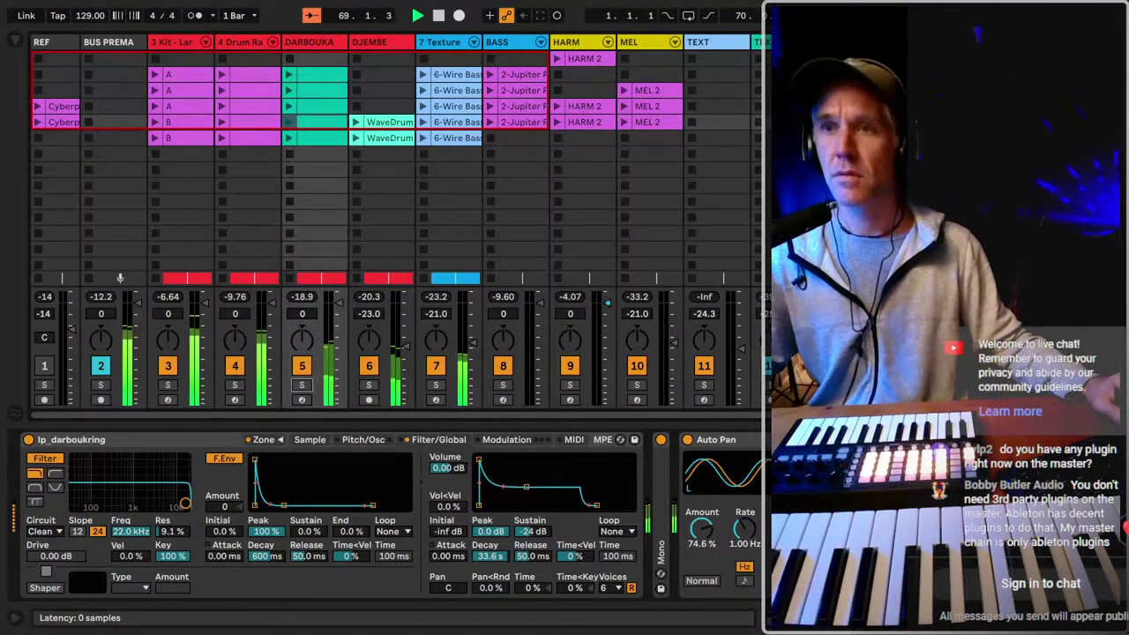
Reveal the mixer's input/output routing, check where the tracks are sent, and hide the routing again.
key("ctrl+alt+i")
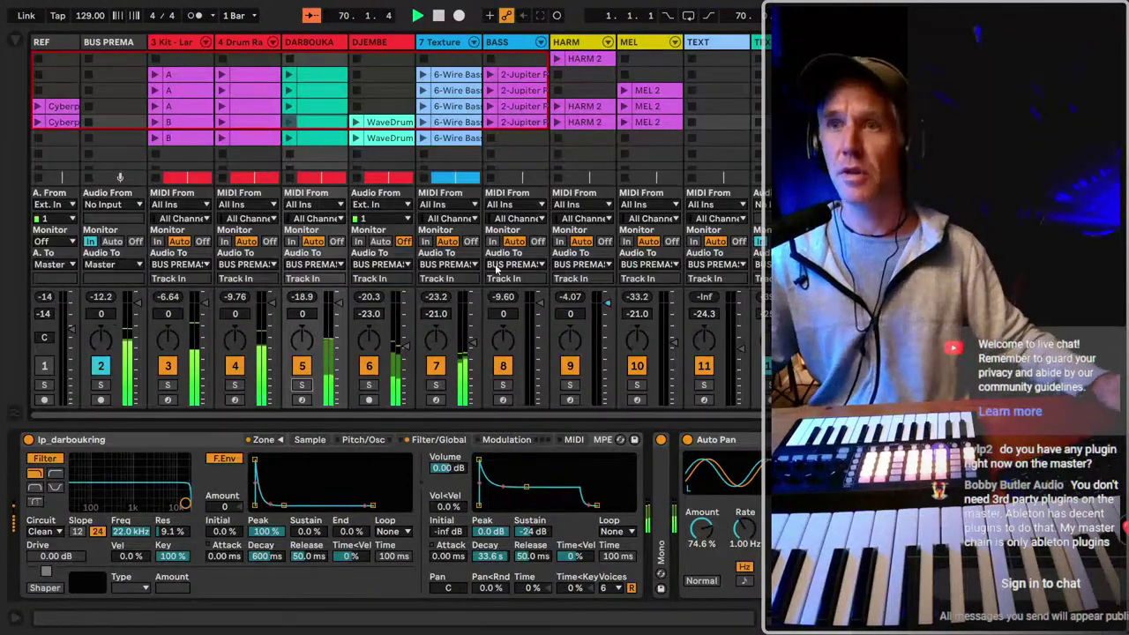
scroll(496, 269, "right", 3)
scroll(578, 263, "left", 3)
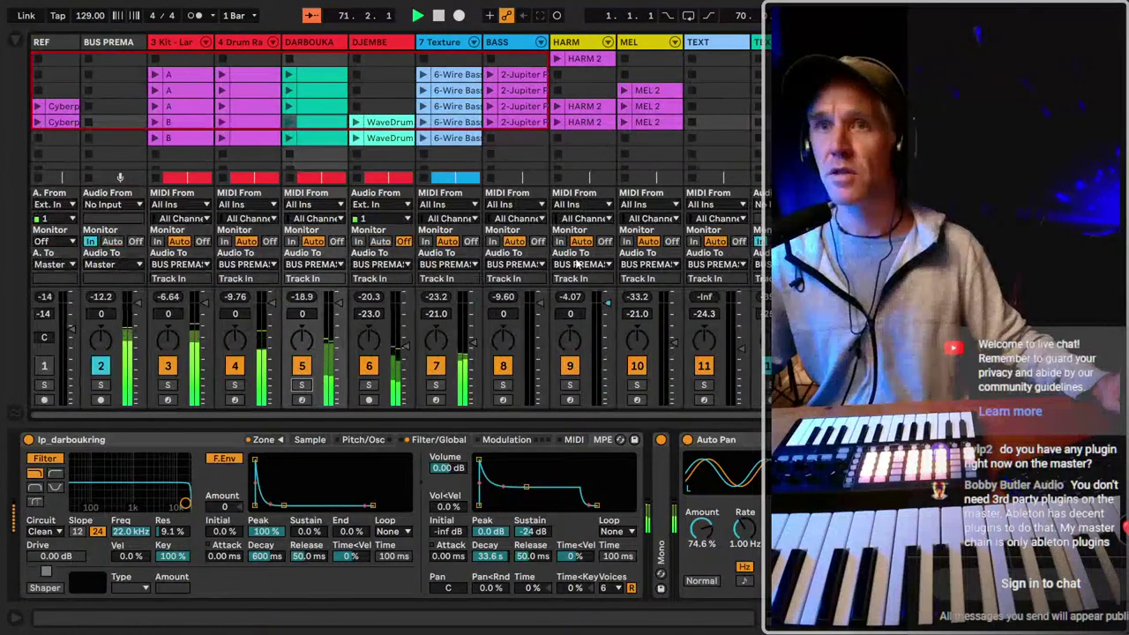
key("ctrl+alt+i")
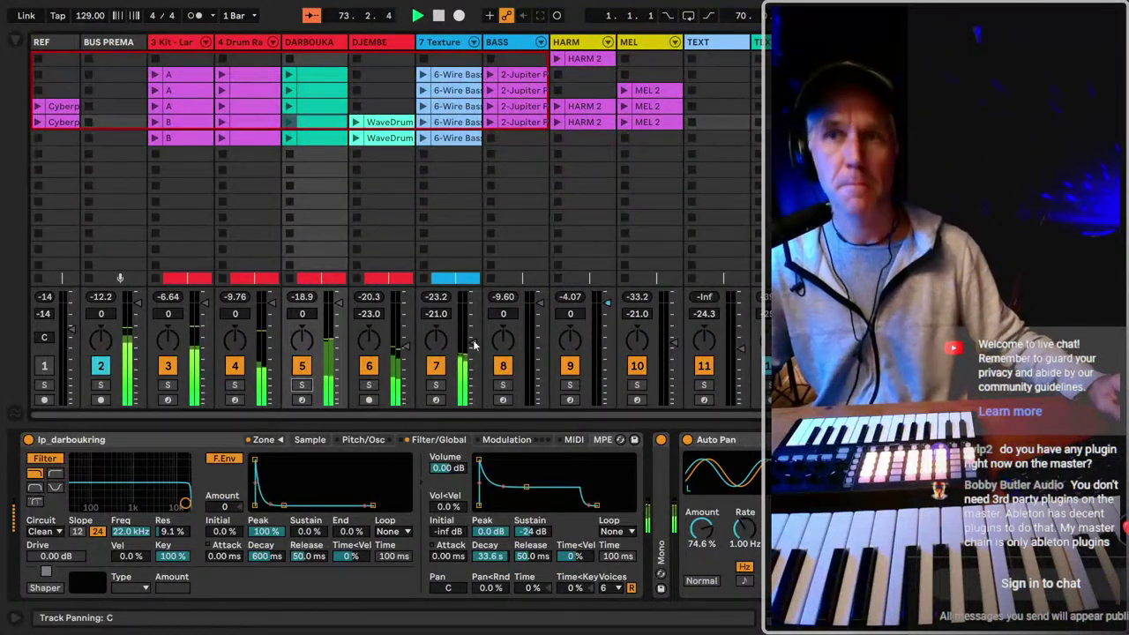
Solo the Texture track and copy the Djembe's Utility device to the end of the Texture device chain.
left_click(430, 43)
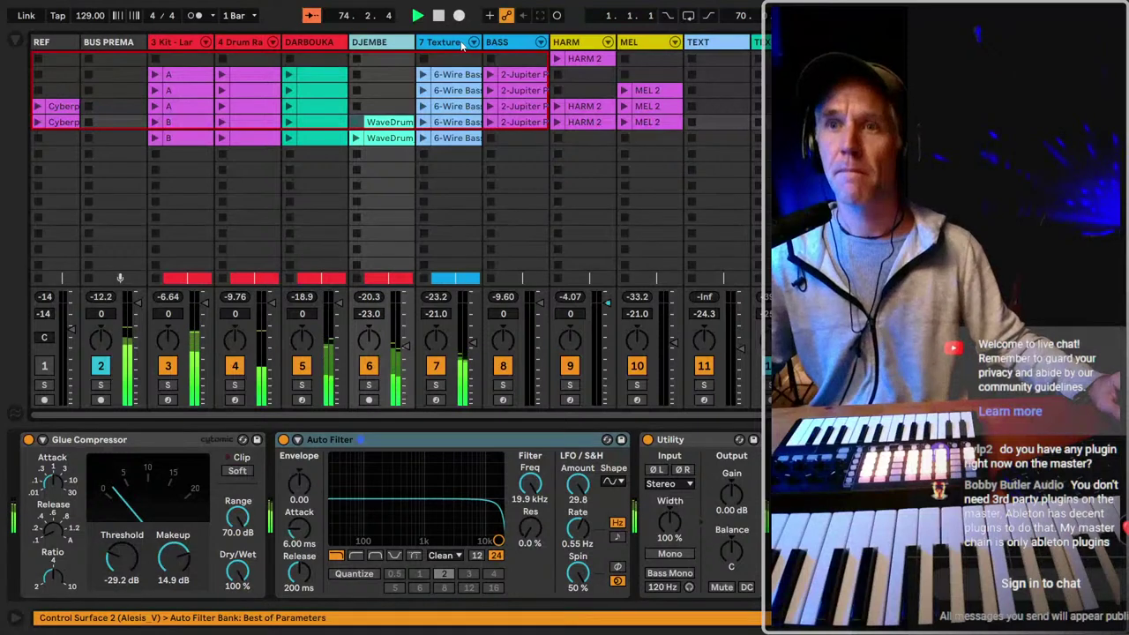
left_click(436, 385)
left_click(436, 385)
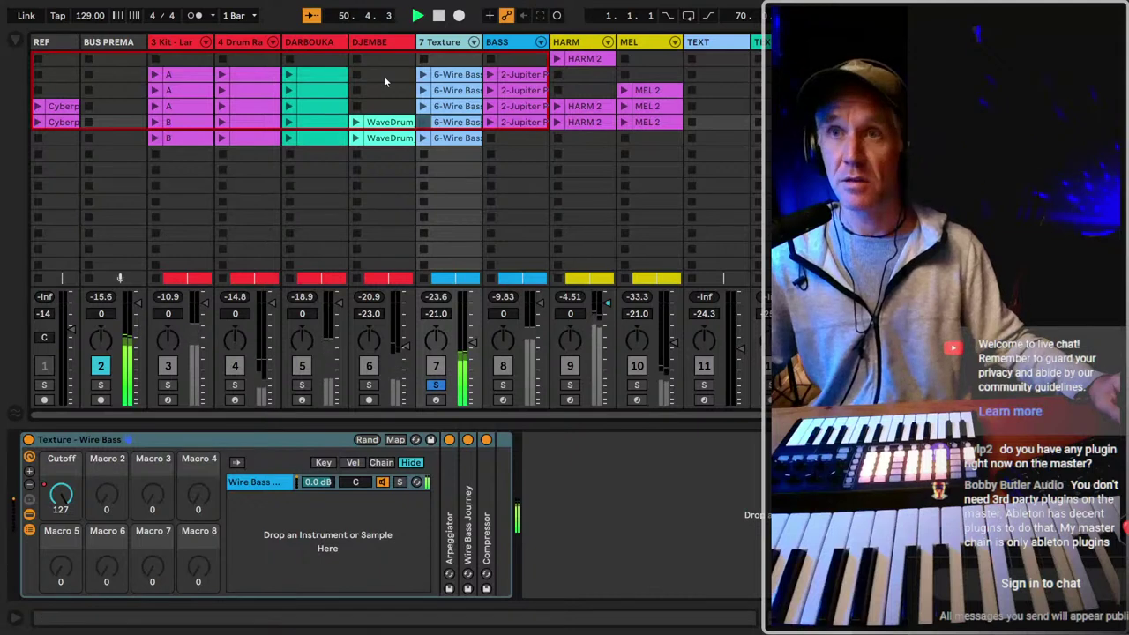
left_click(386, 48)
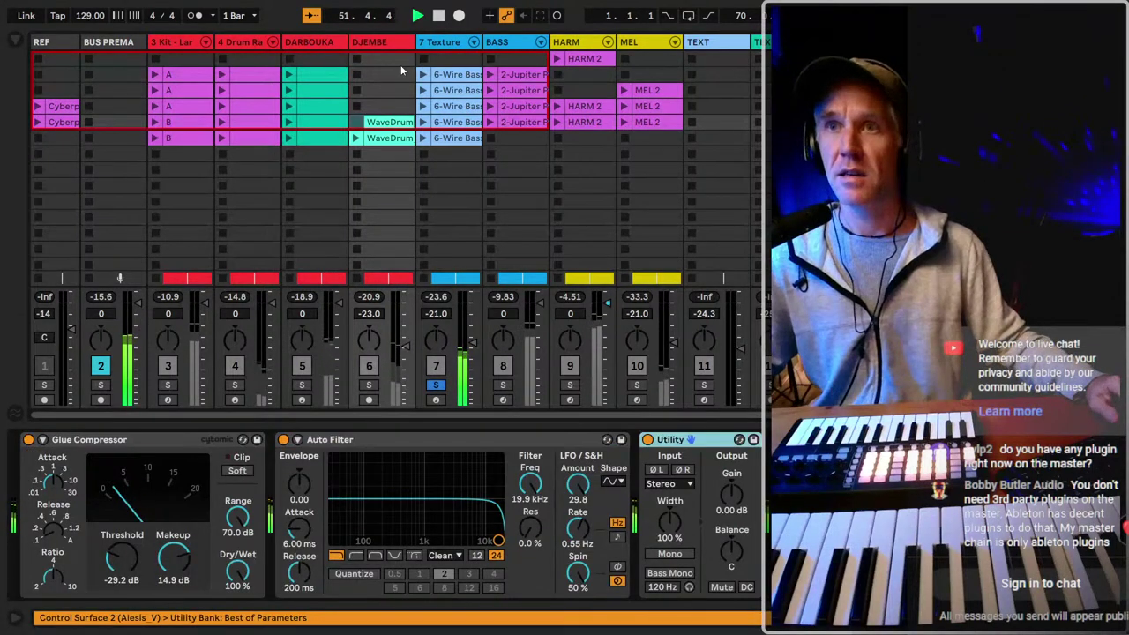
left_click(454, 51)
left_click(656, 534)
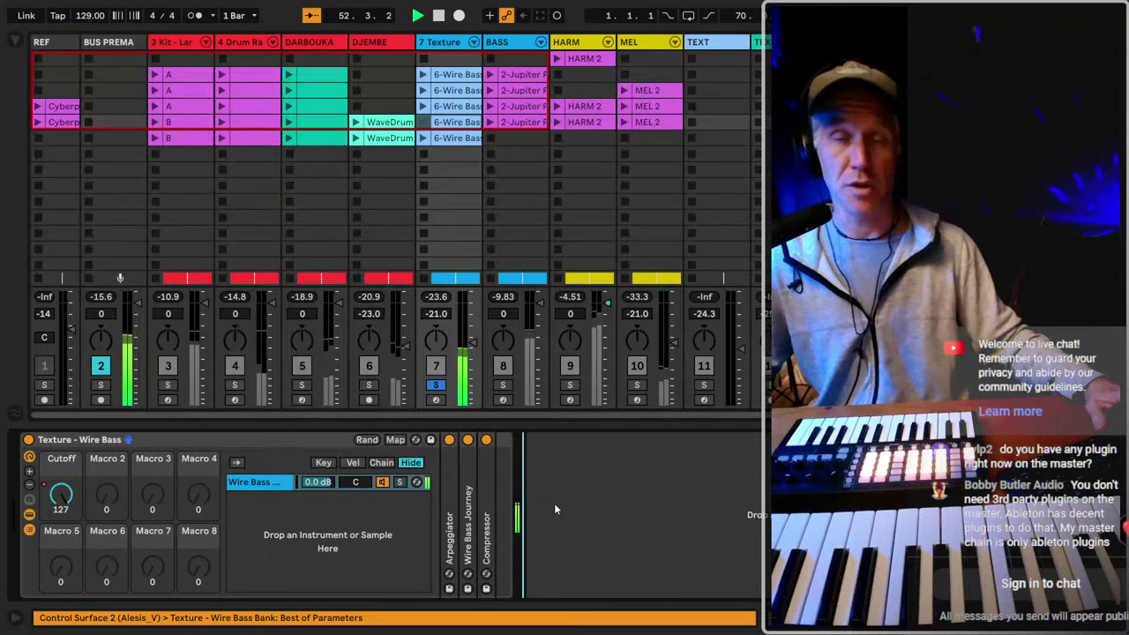
key("ctrl+v")
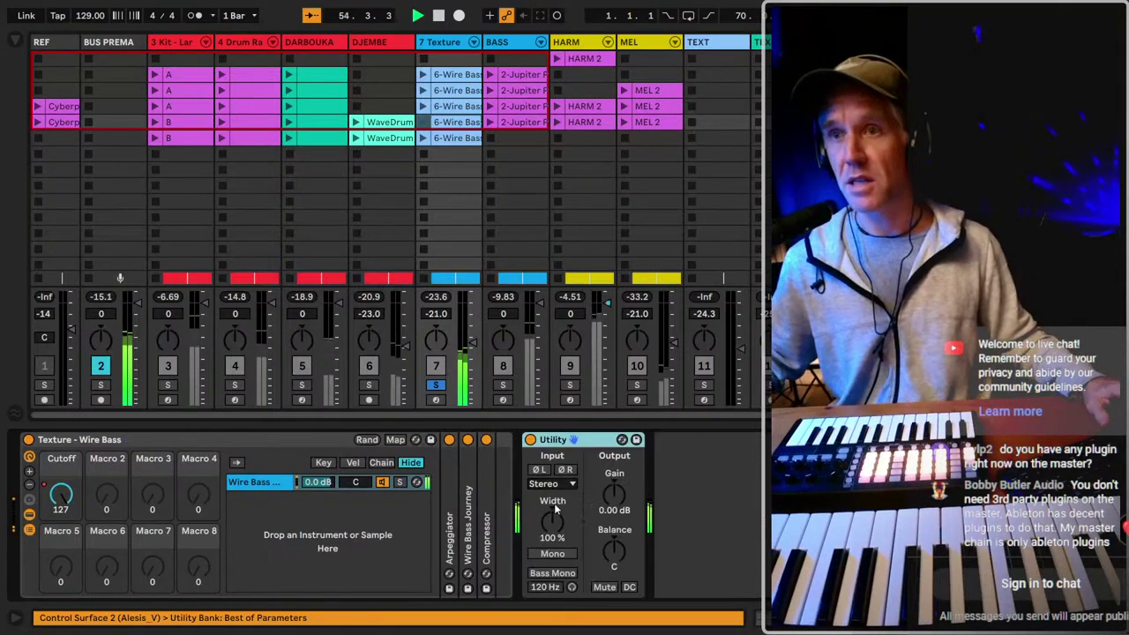
Set the Utility gain to -21 dB on both the Texture and Djembe tracks and reset their track volumes to 0 dB.
left_click(616, 492)
type("-21")
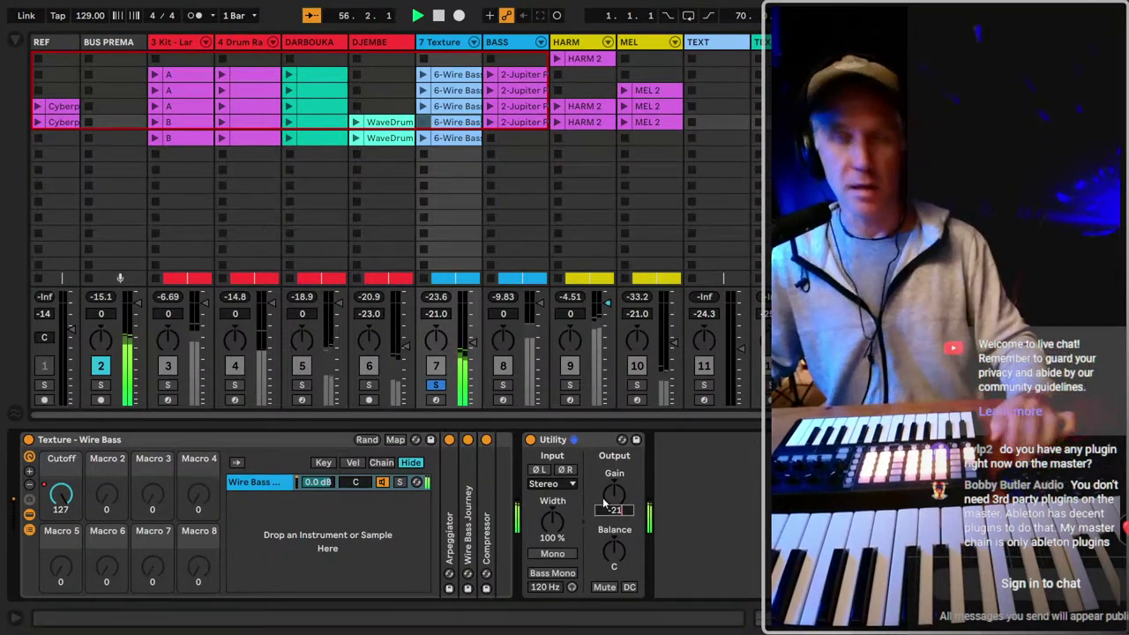
key("Return")
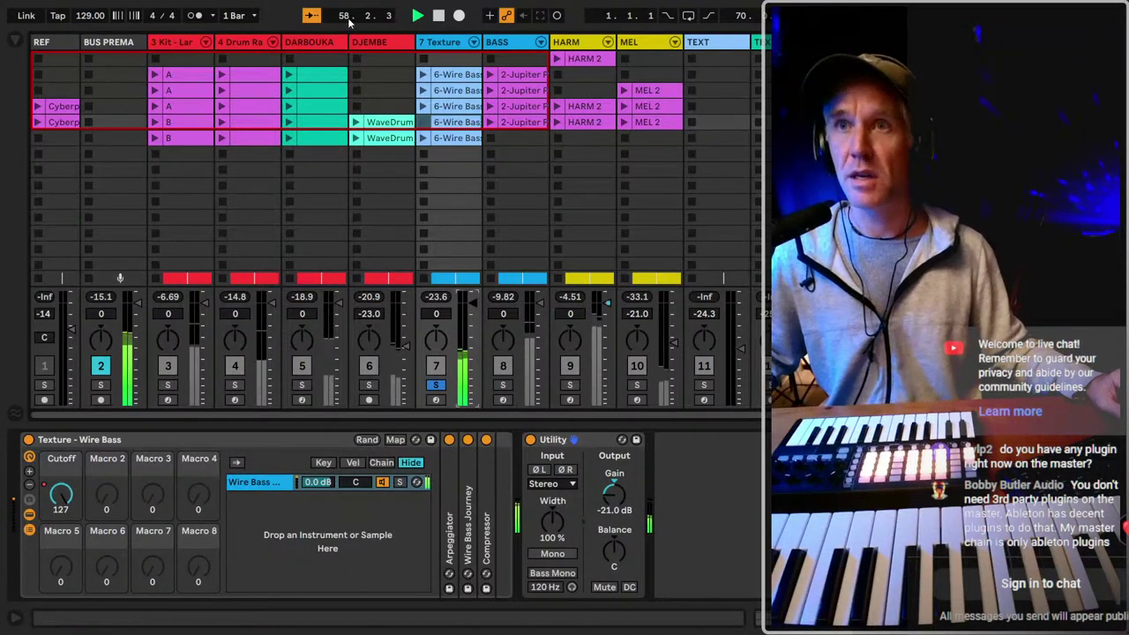
left_click(554, 409)
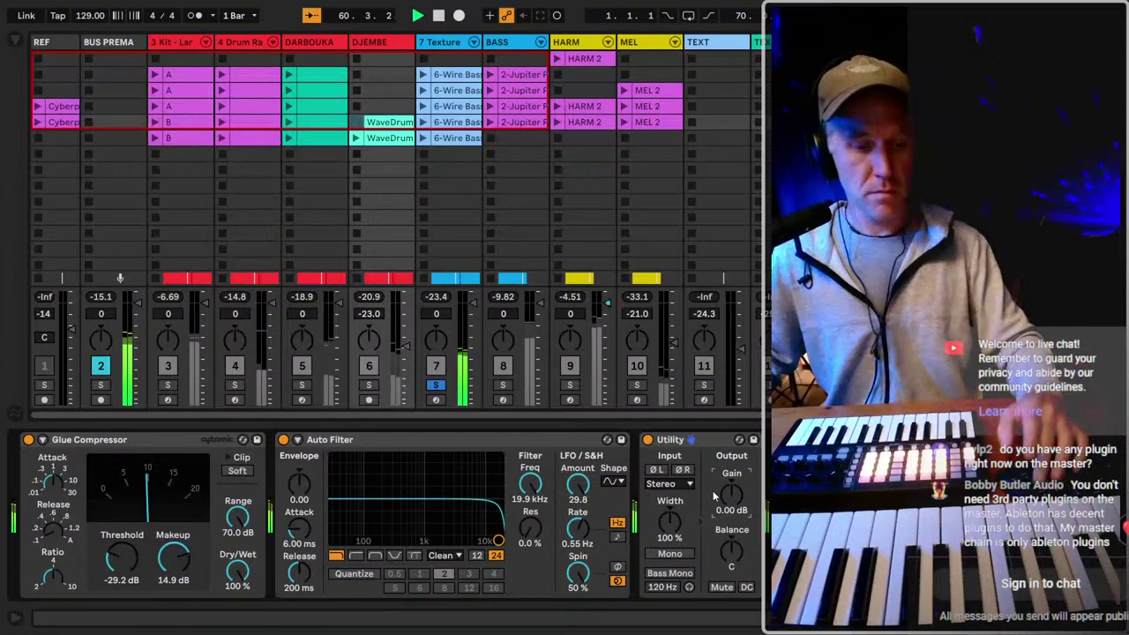
left_click_drag(719, 497, 719, 565)
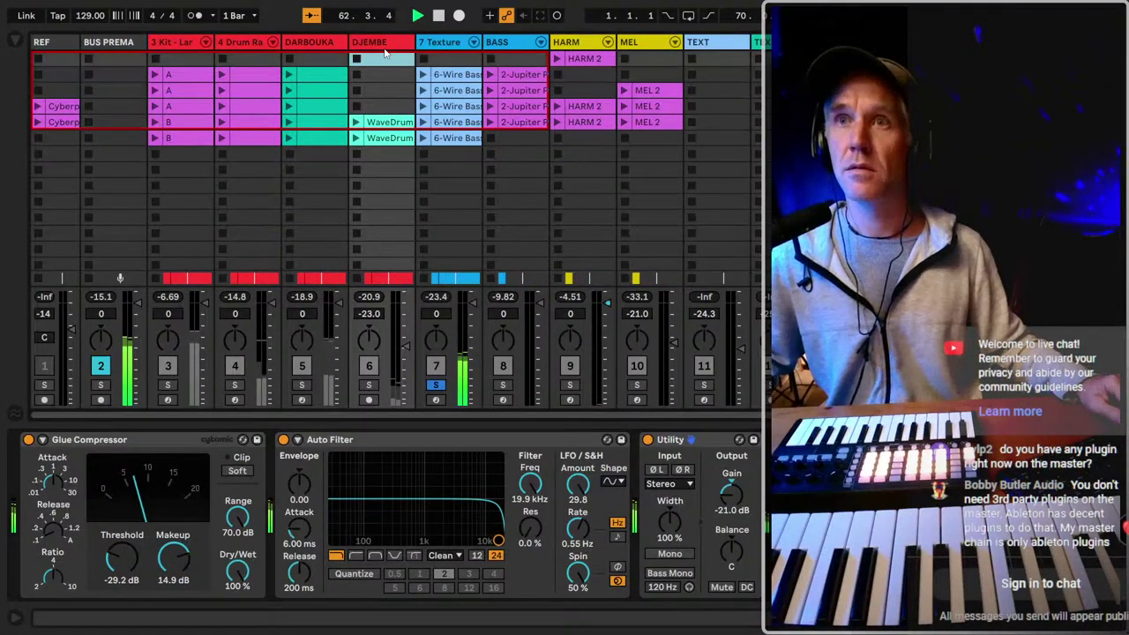
Unsolo the Texture track and return to the arrangement with the Bass track's devices displayed.
left_click(435, 385)
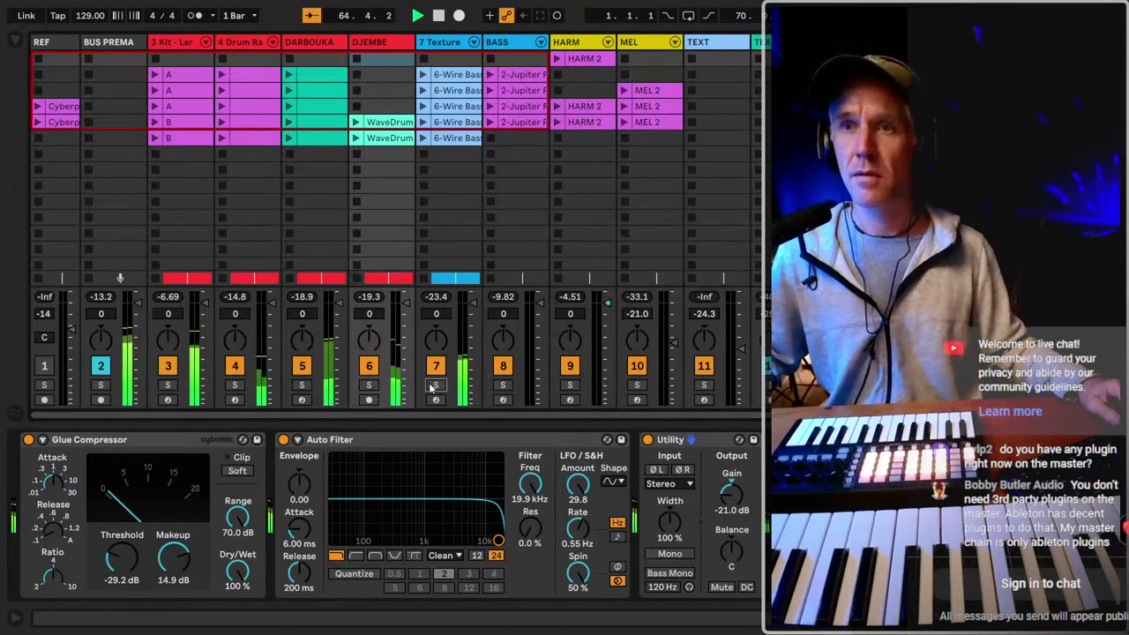
left_click(499, 44)
key("Tab")
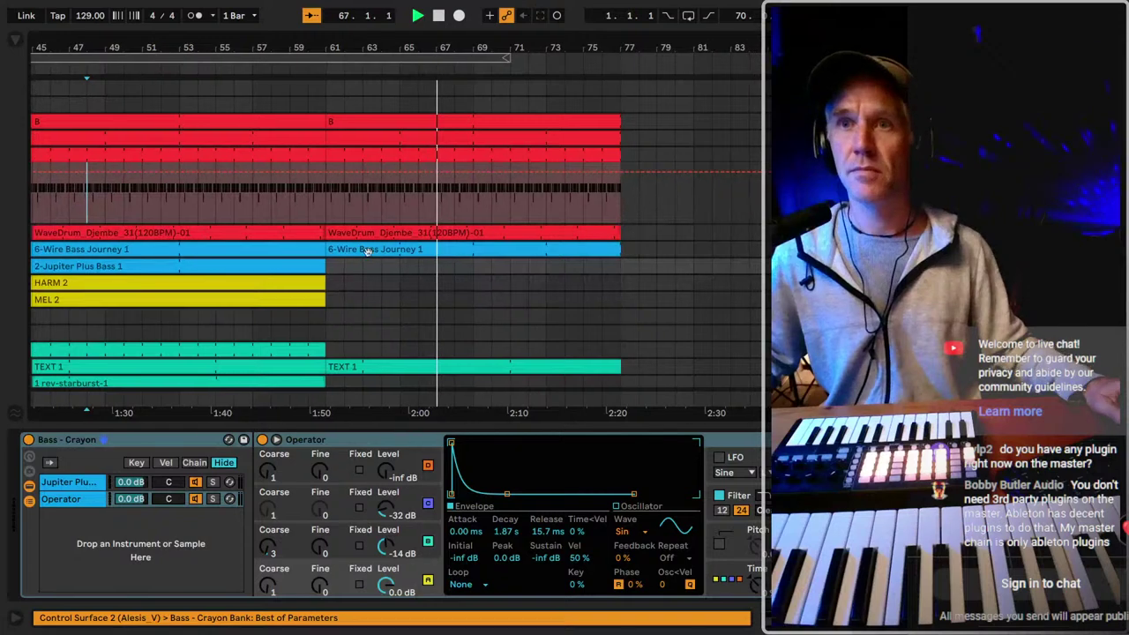
Loop bars 45 to 61 of the arrangement and save the set from the Session view.
left_click_drag(434, 316, 580, 319)
key("ctrl+l")
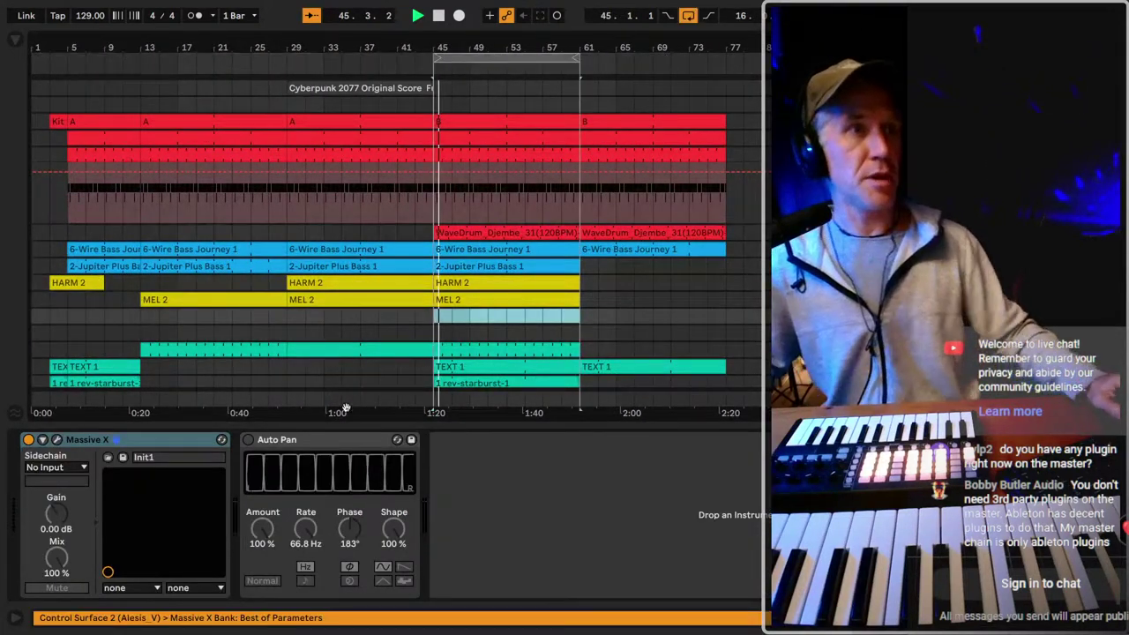
key("Tab")
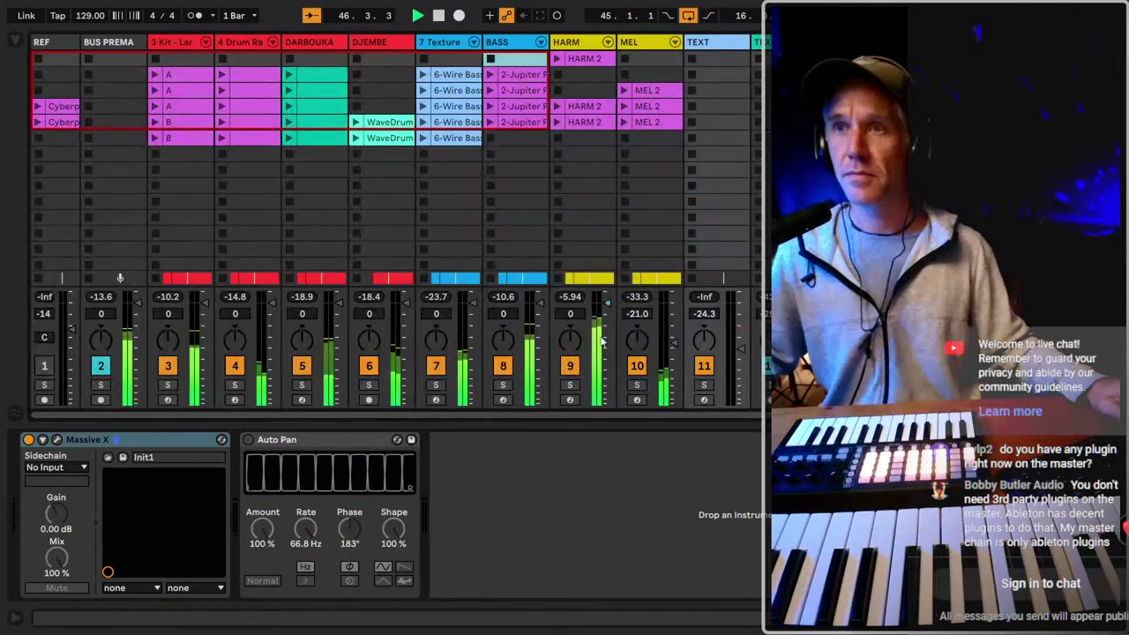
key("ctrl+s")
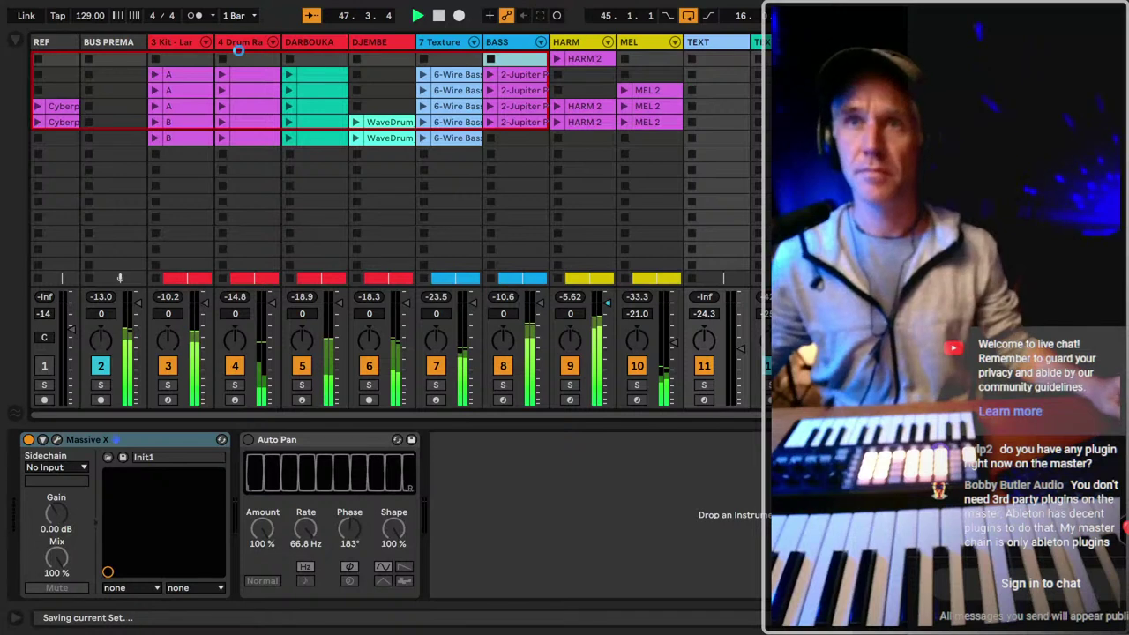
Solo the drum rack track, rename it FLUTTER, and rename the large trap kit track KIT.
left_click(234, 386)
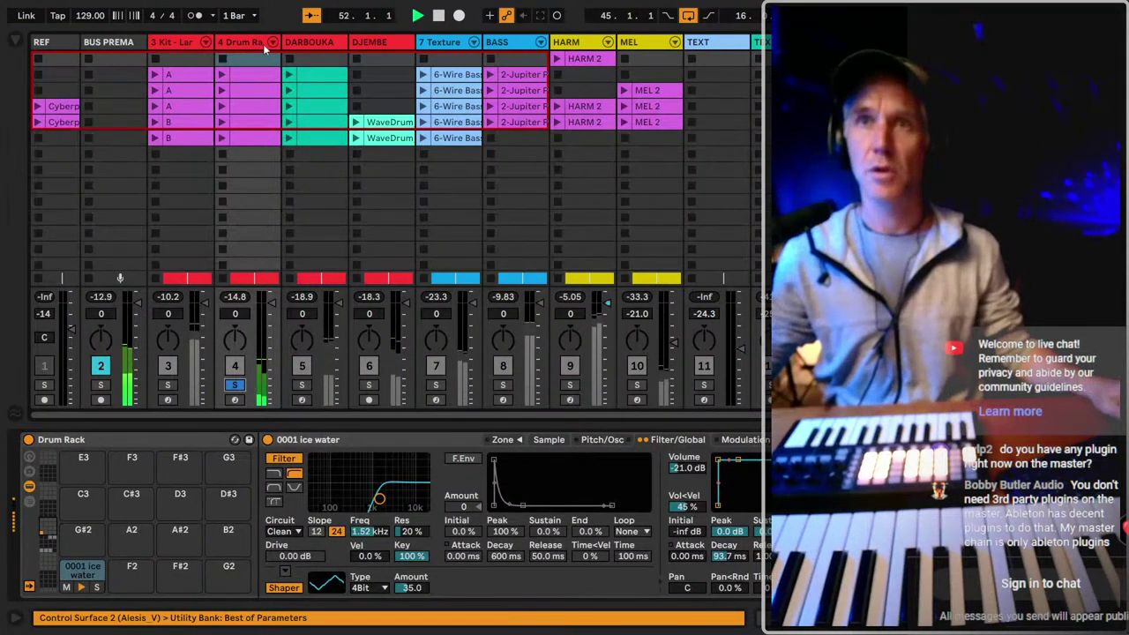
key("ctrl+r")
type("FLUTT")
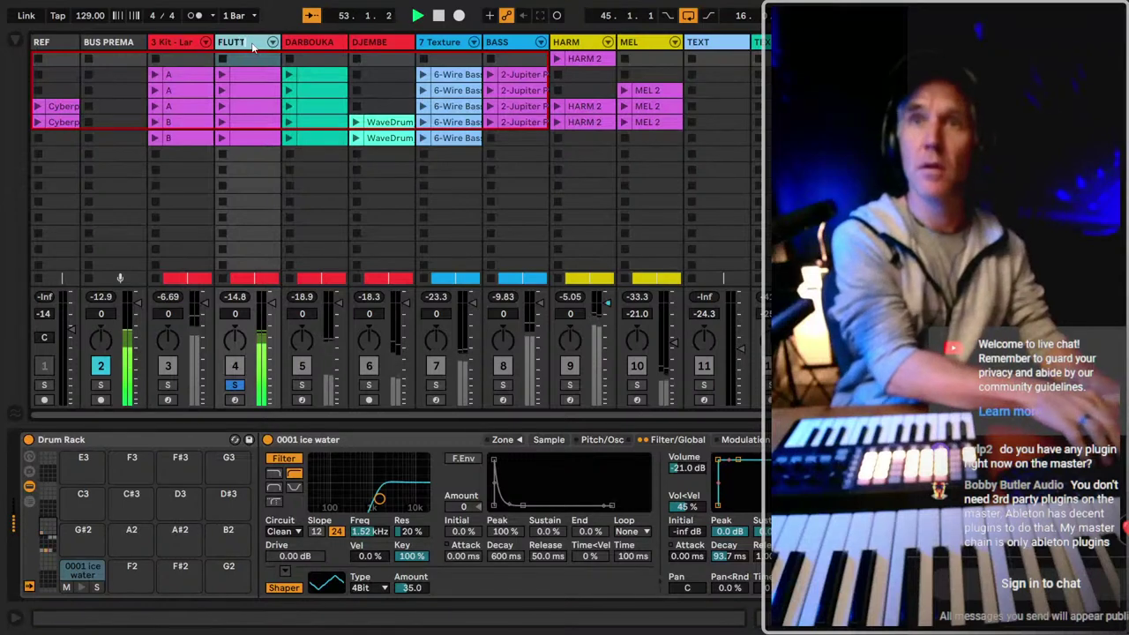
type("ER")
key("shift+Tab")
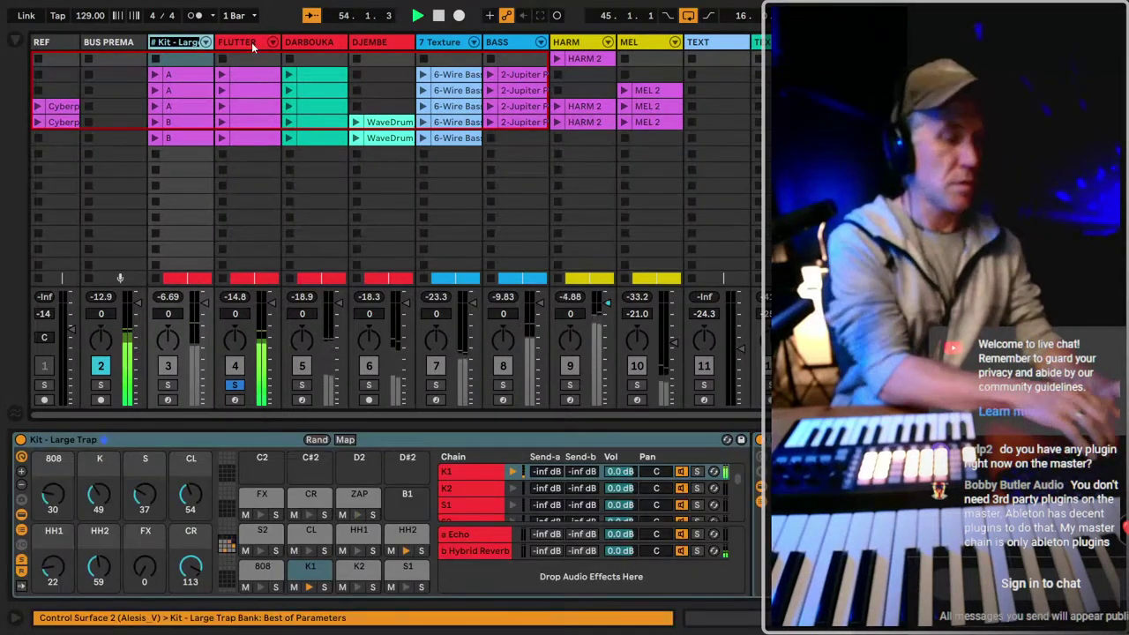
type("KIT")
key("Tab")
key("Tab")
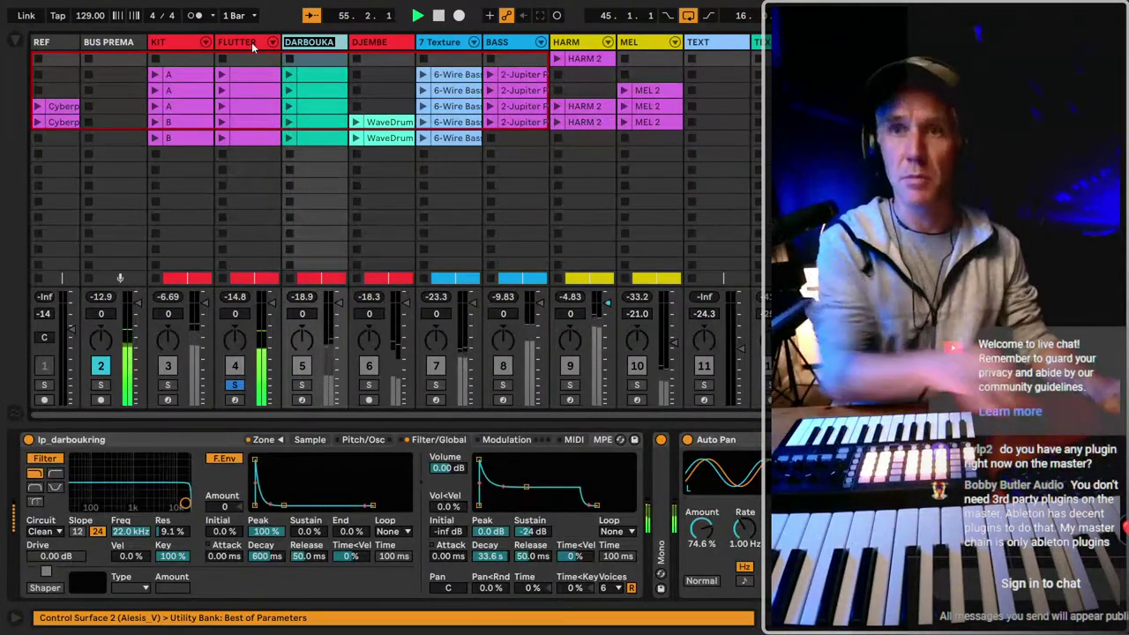
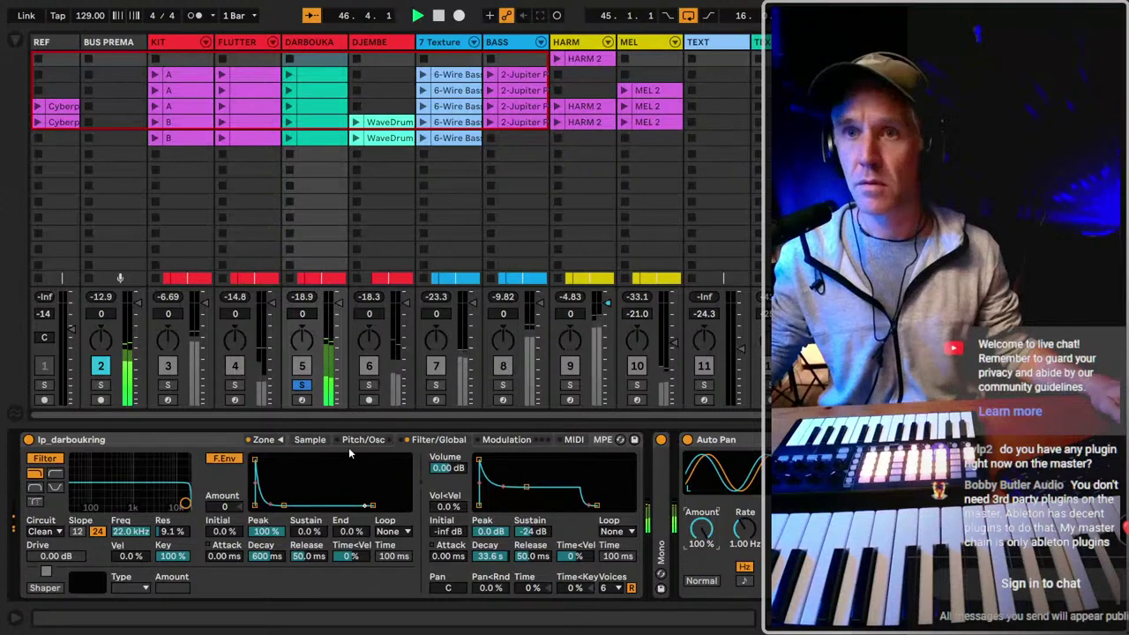
Compare the DARBOUKA and DJEMBE tracks soloed against the full mix.
left_click(303, 386)
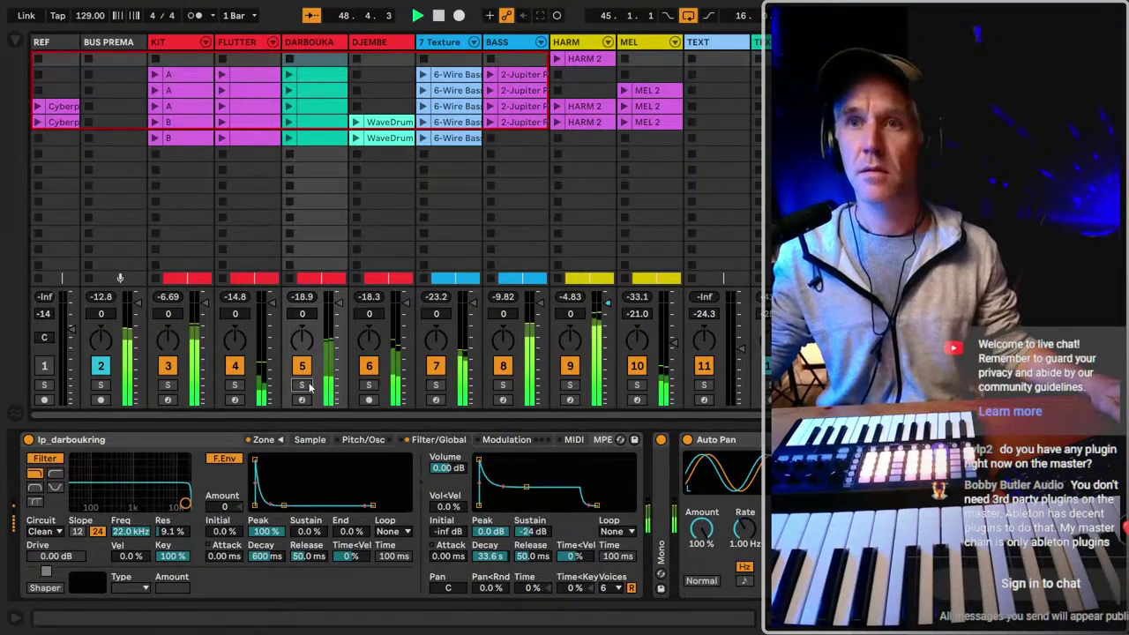
left_click(303, 386)
left_click(303, 385)
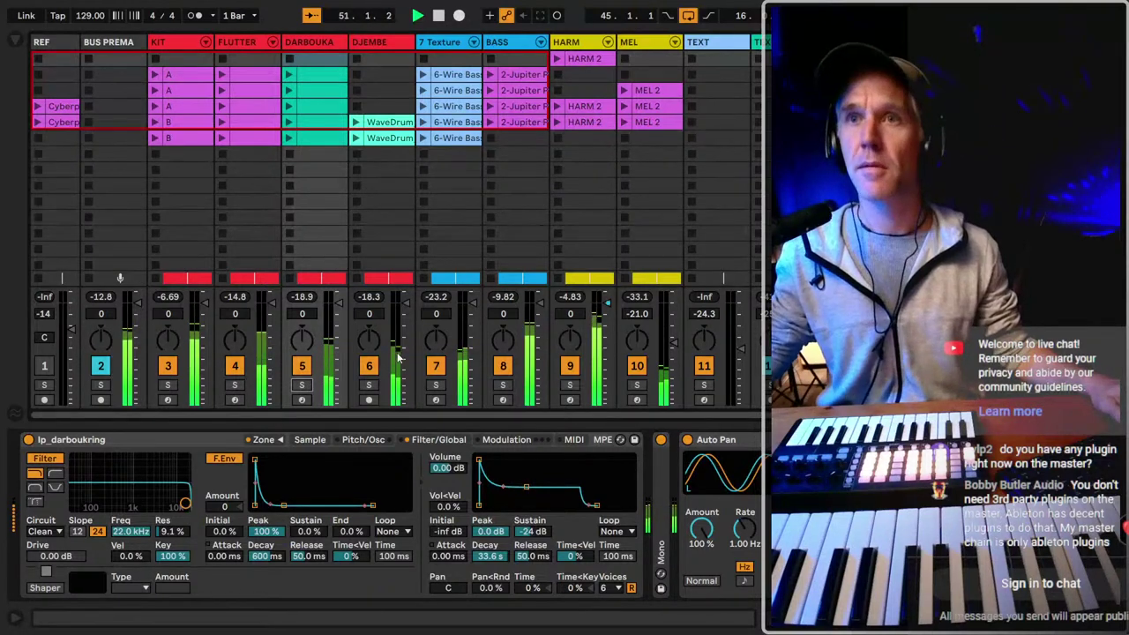
left_click(368, 386)
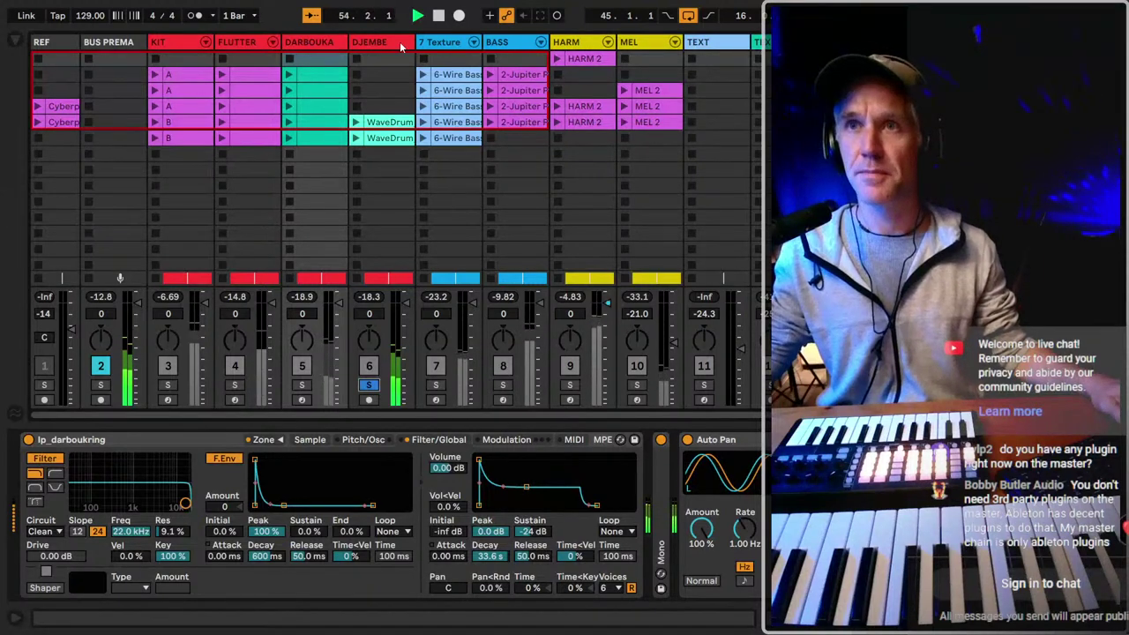
left_click(370, 385)
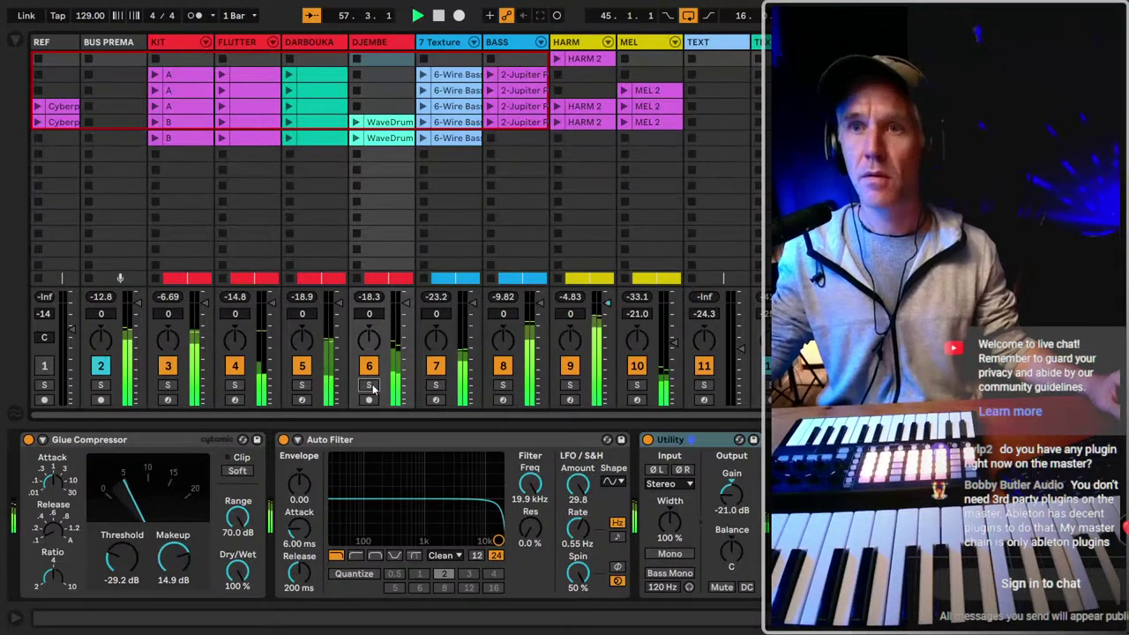
Set the DJEMBE track's Auto Filter to high-pass at 177 Hz with 39% resonance, checking it soloed and in the mix.
left_click(369, 385)
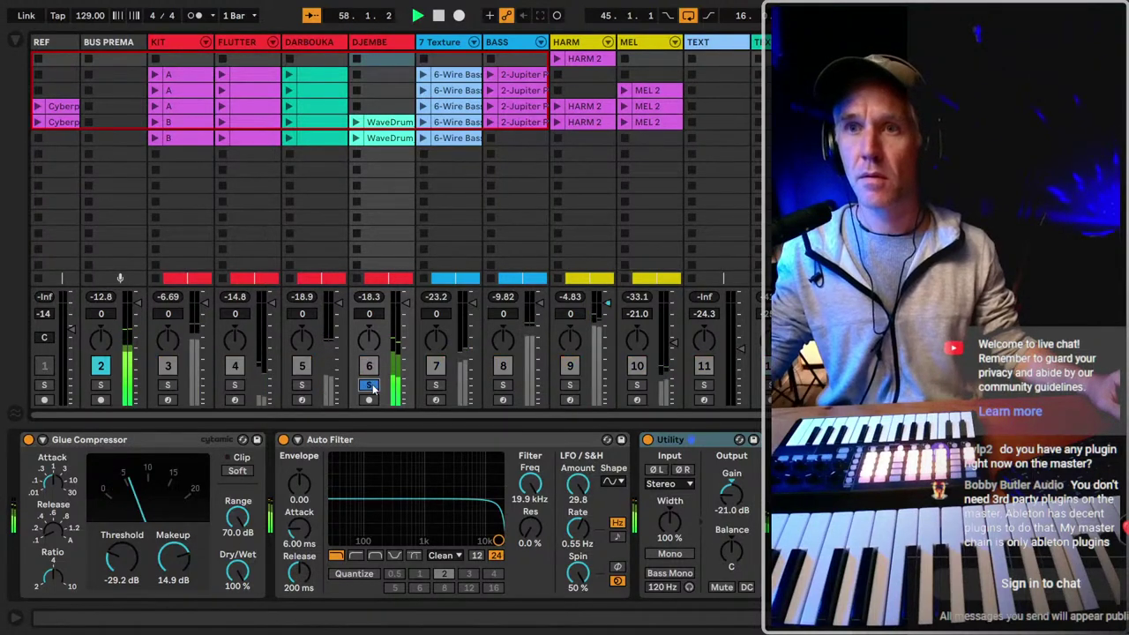
left_click(474, 437)
left_click(356, 556)
left_click_drag(483, 540, 392, 504)
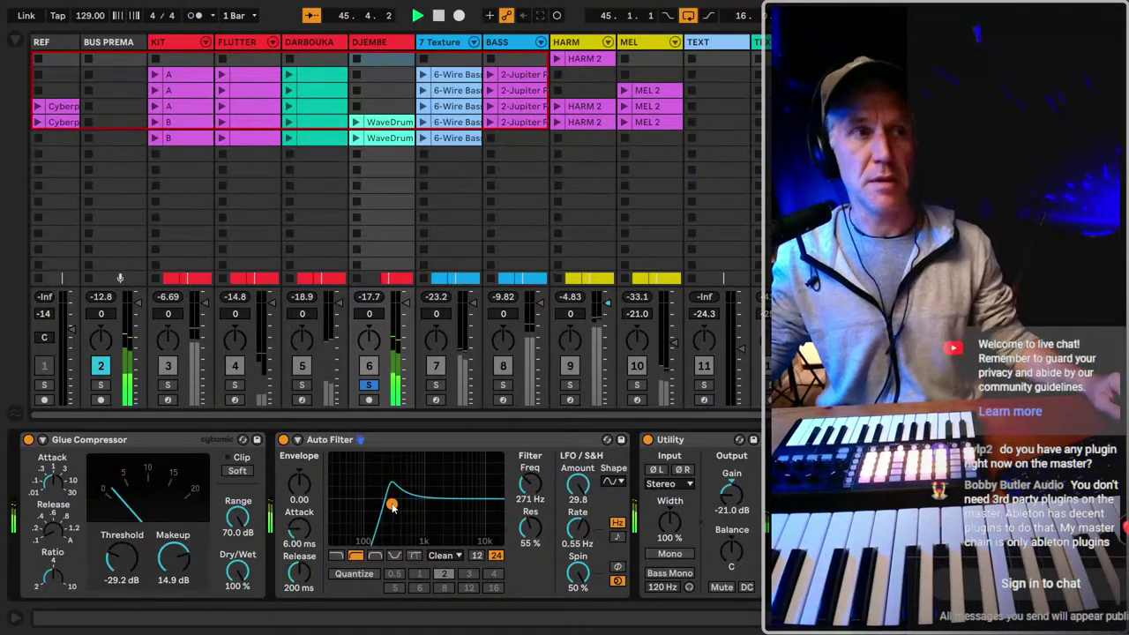
left_click(369, 386)
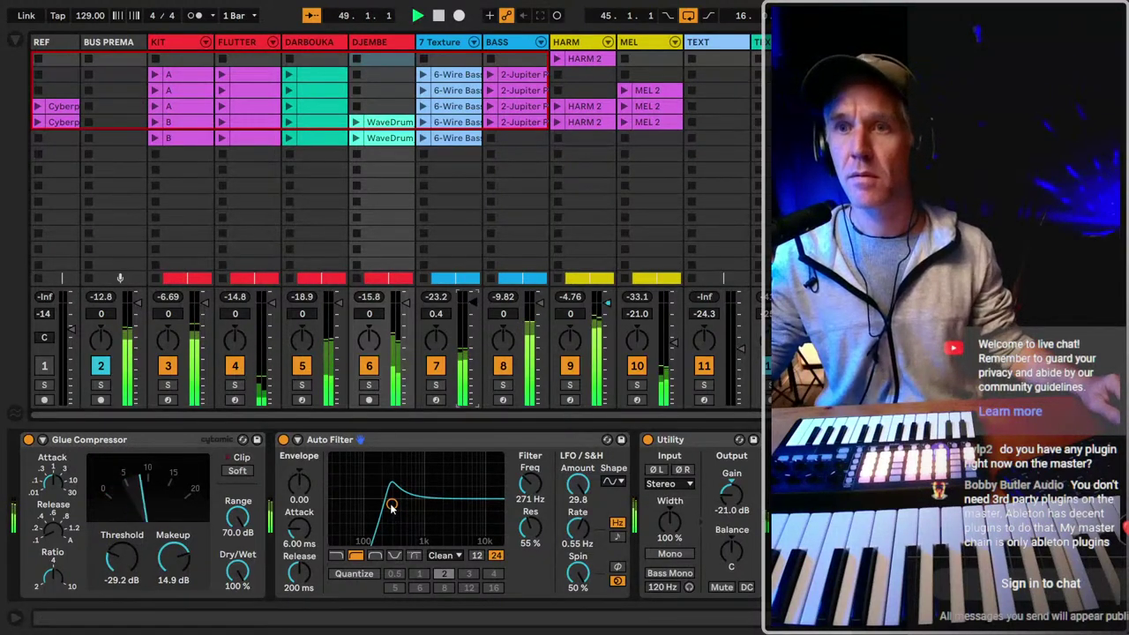
mouse_move(393, 509)
left_mouse_down()
mouse_move(411, 496)
mouse_move(381, 514)
left_mouse_up()
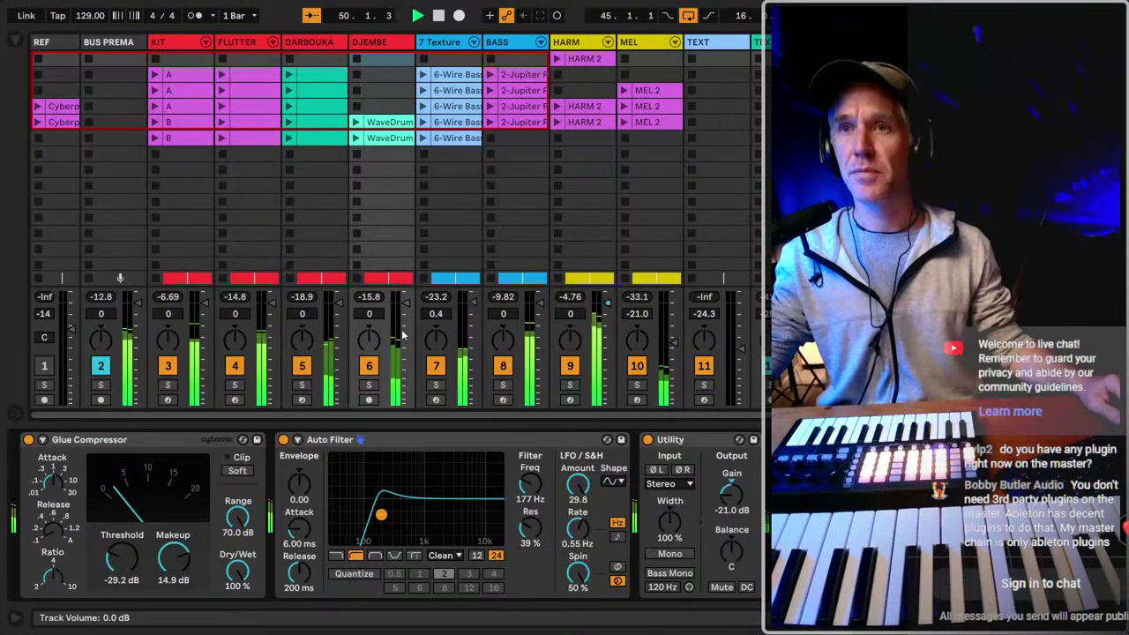
Audition the wire bass texture track in solo and rename it TEXTURE.
left_click(459, 49)
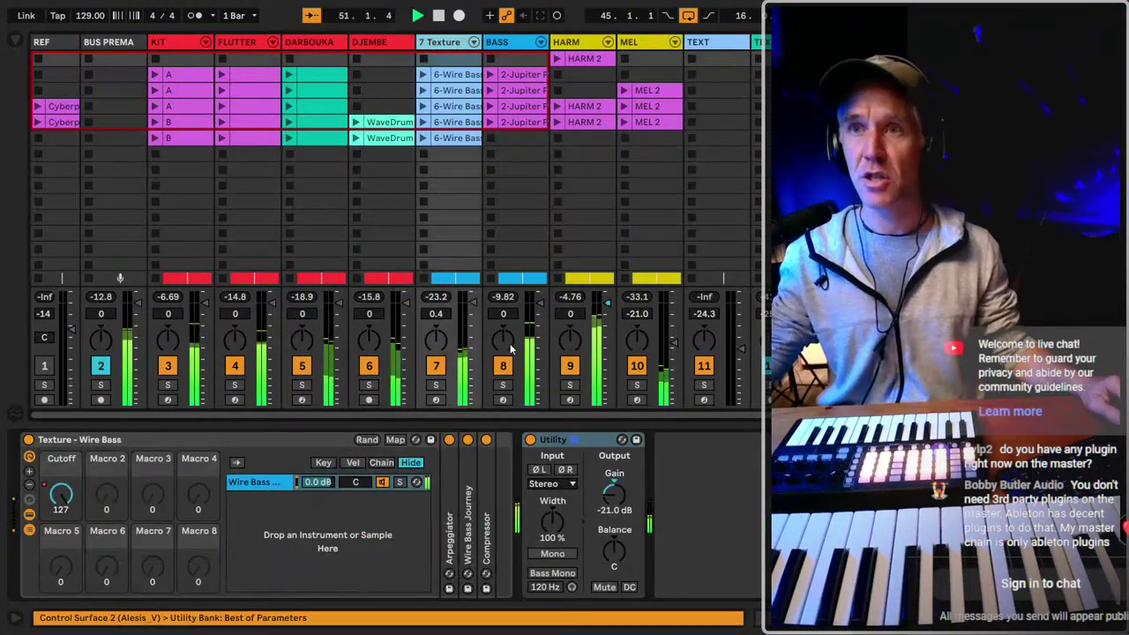
left_click(441, 387)
left_click(436, 386)
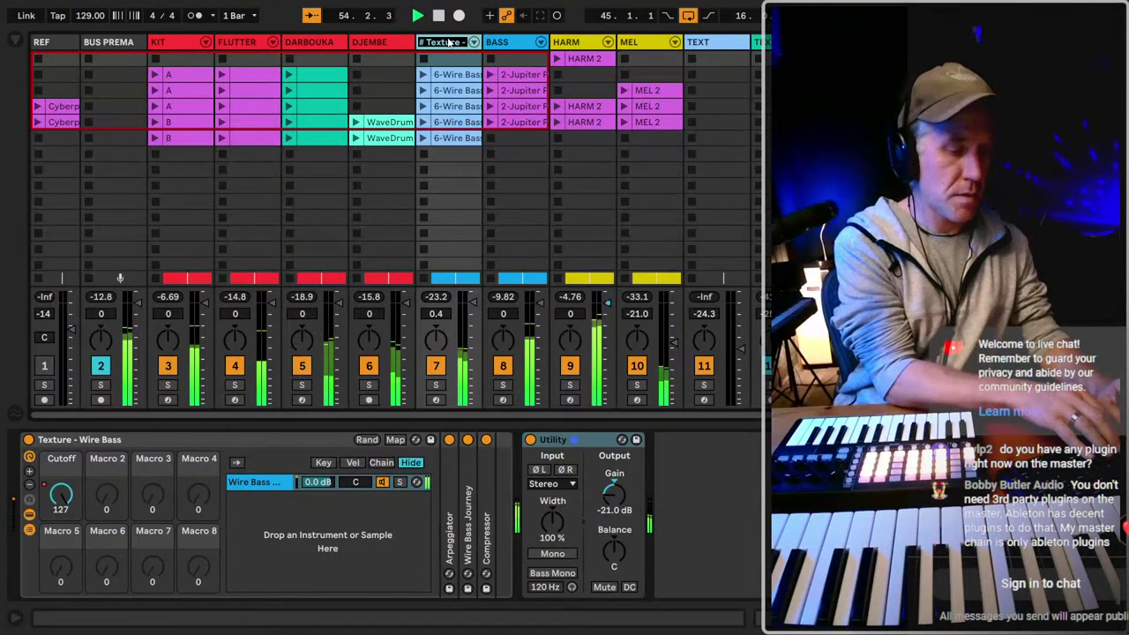
type("TEXT")
key("Return")
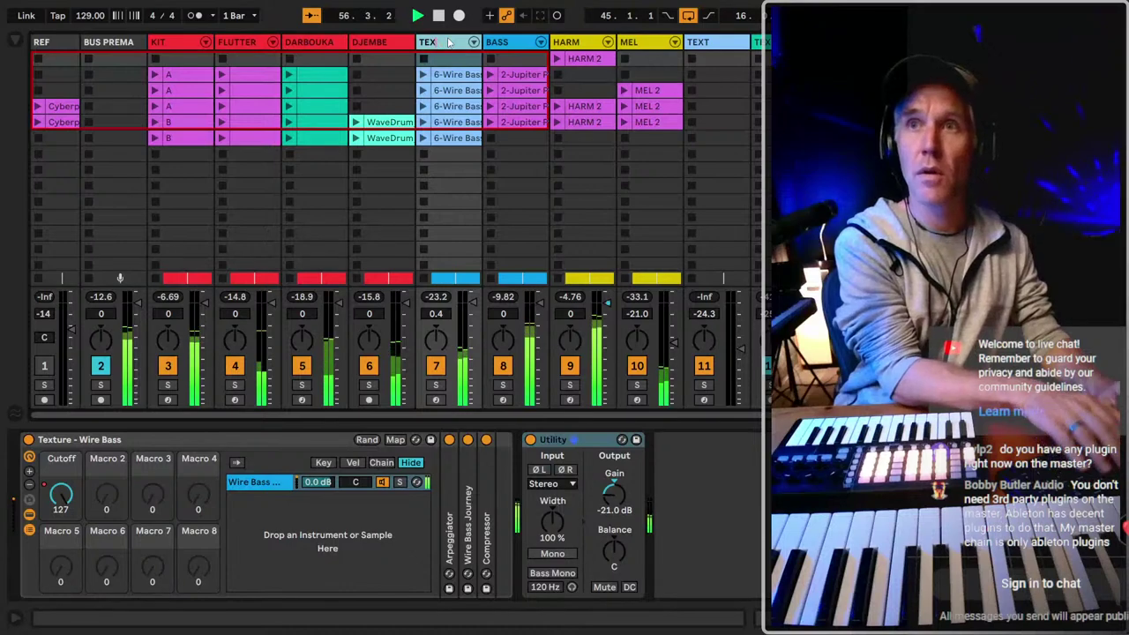
type("URE")
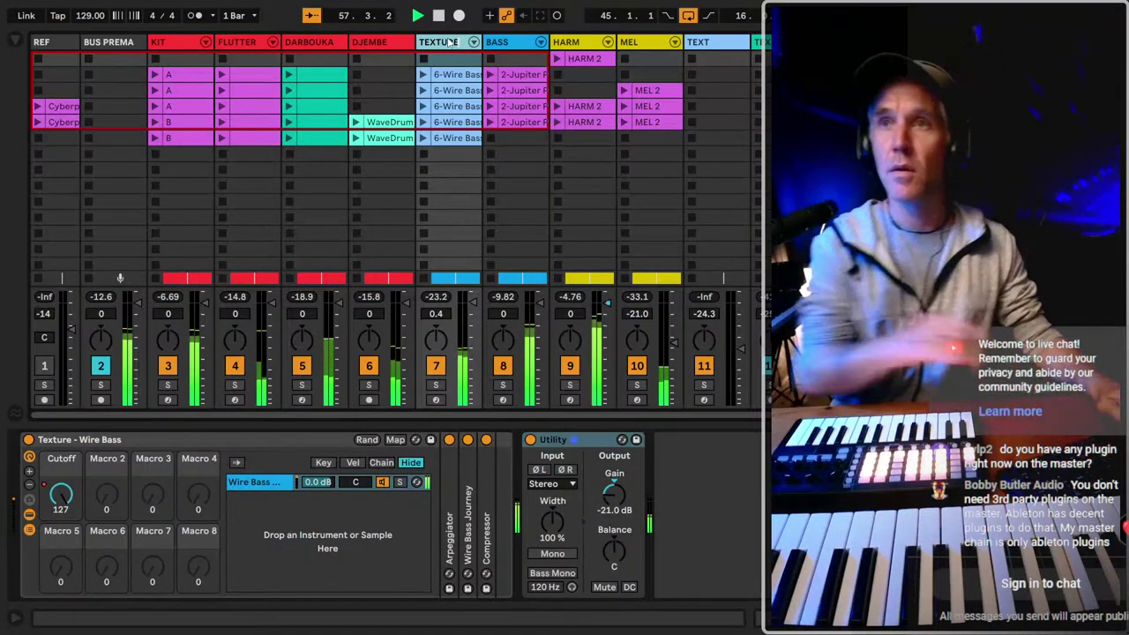
key("Tab")
Rename the TEXTURE track WIRE.
left_click(448, 44)
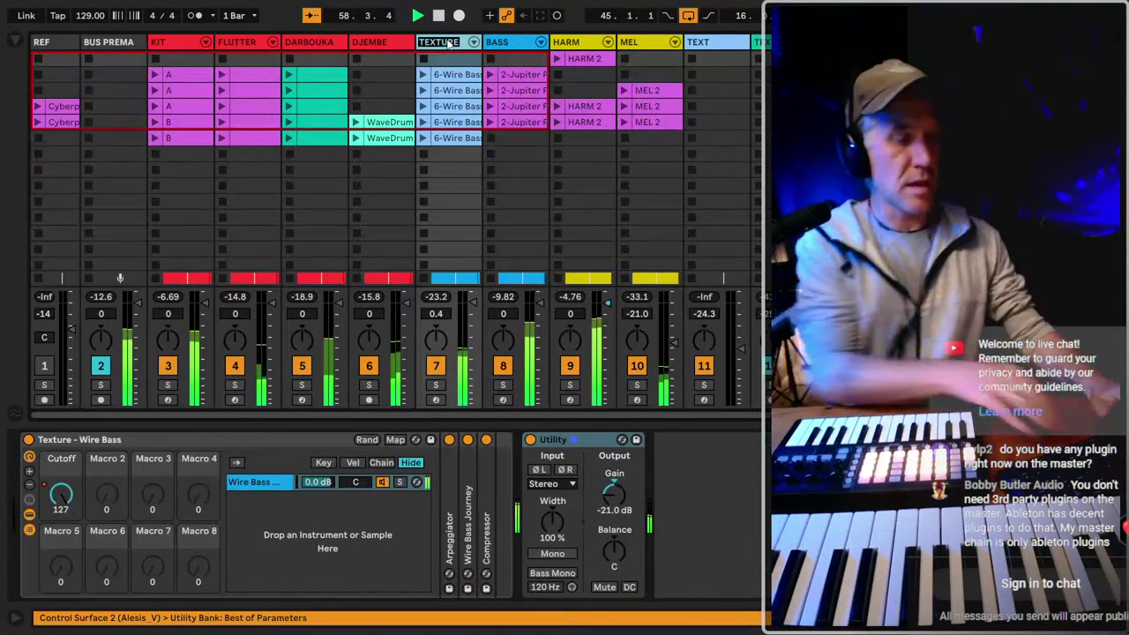
key("ctrl+r")
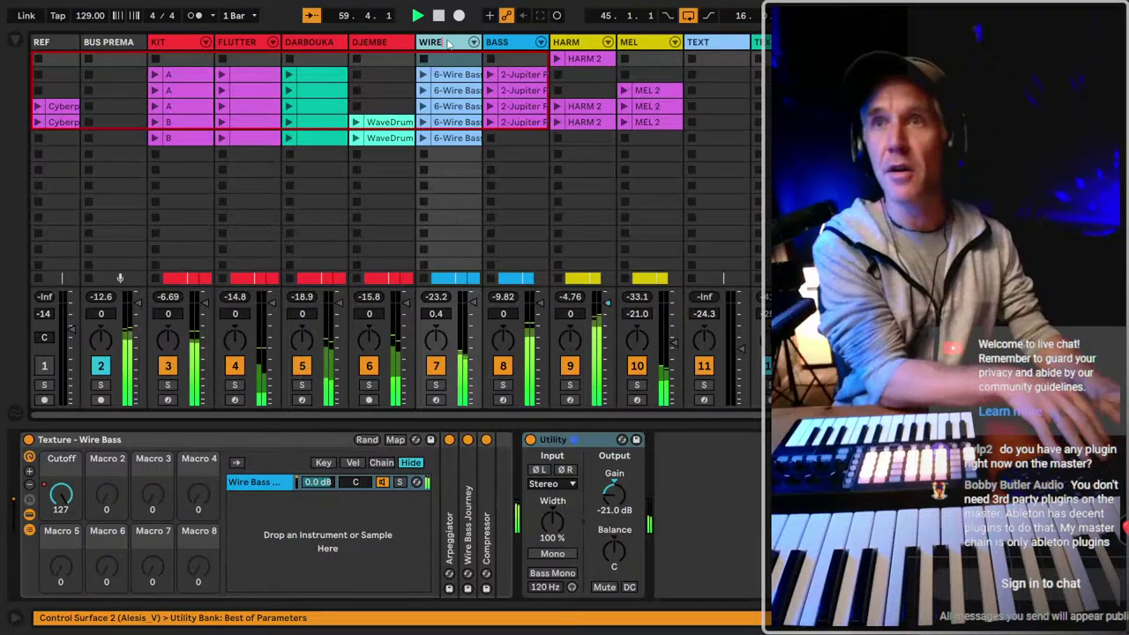
type("WIRE")
key("Tab")
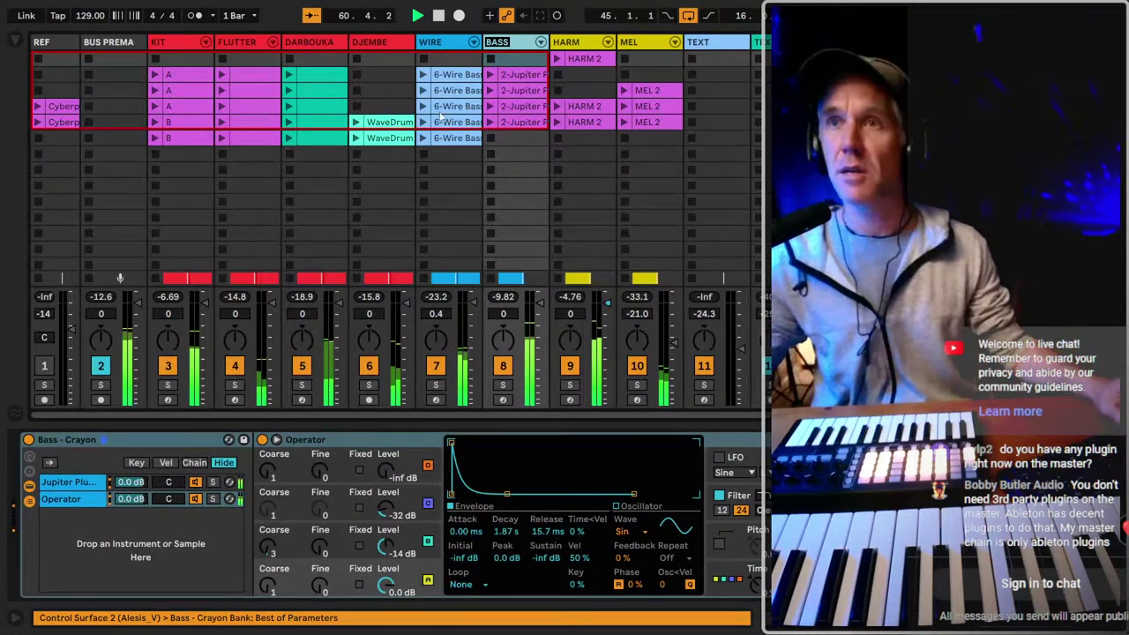
Audition the BASS track in solo while examining its Operator settings and effects chain.
left_click(509, 386)
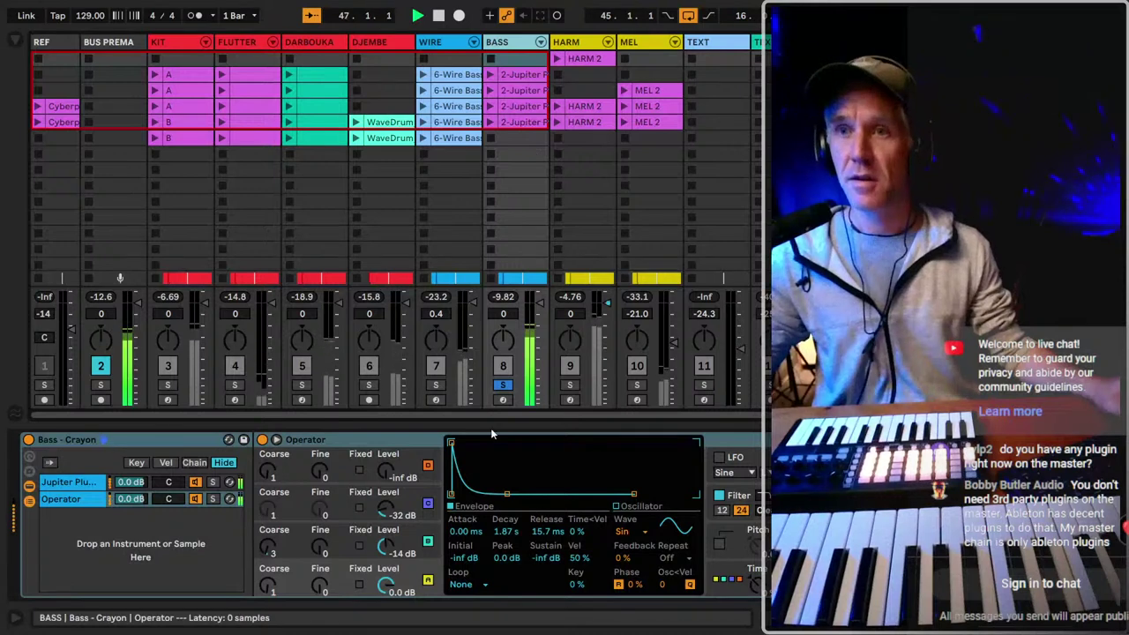
left_click(171, 514)
scroll(299, 511, "right", 3)
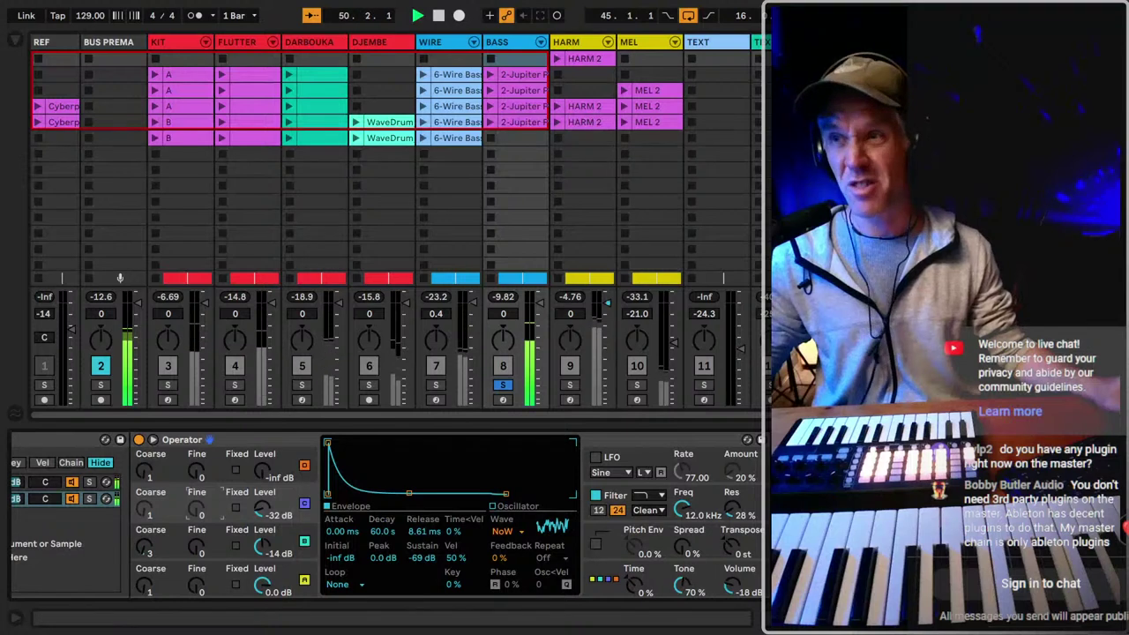
scroll(229, 510, "right", 3)
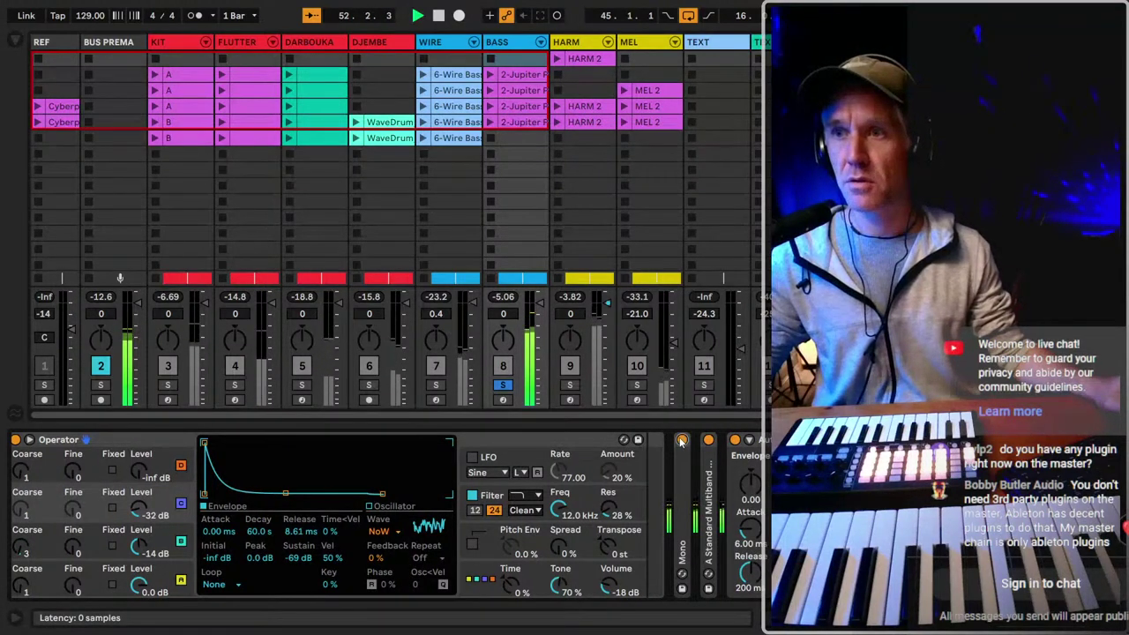
left_click(503, 385)
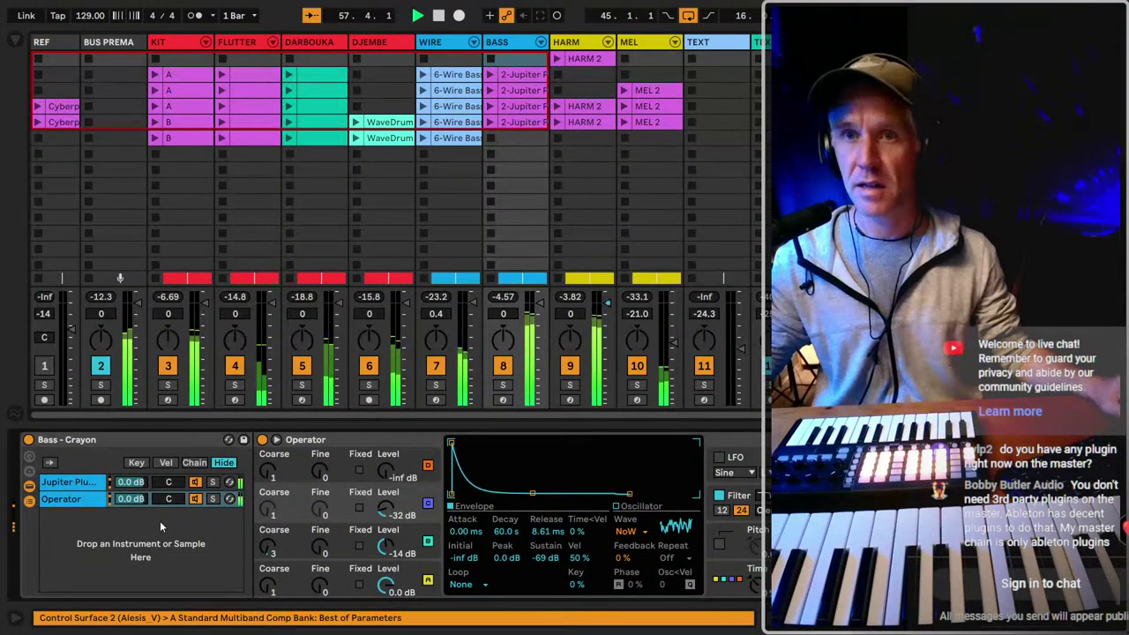
Set oscillator C's level in the BASS rack's Operator to -41 dB, comparing the Jupiter and Operator chains in solo.
left_click(81, 480)
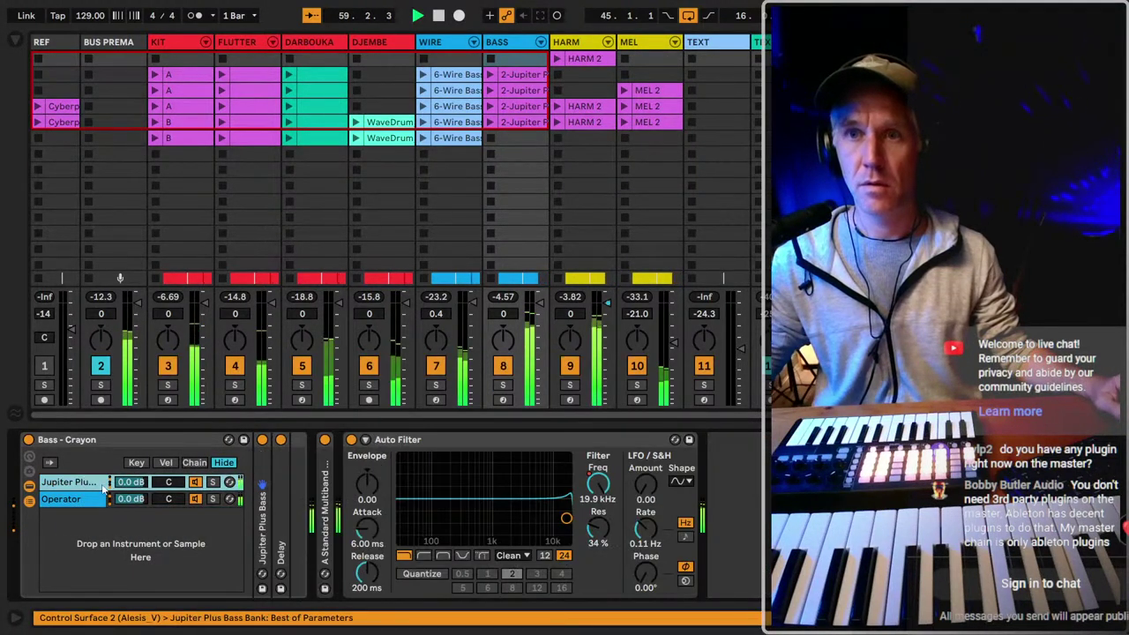
left_click(213, 499)
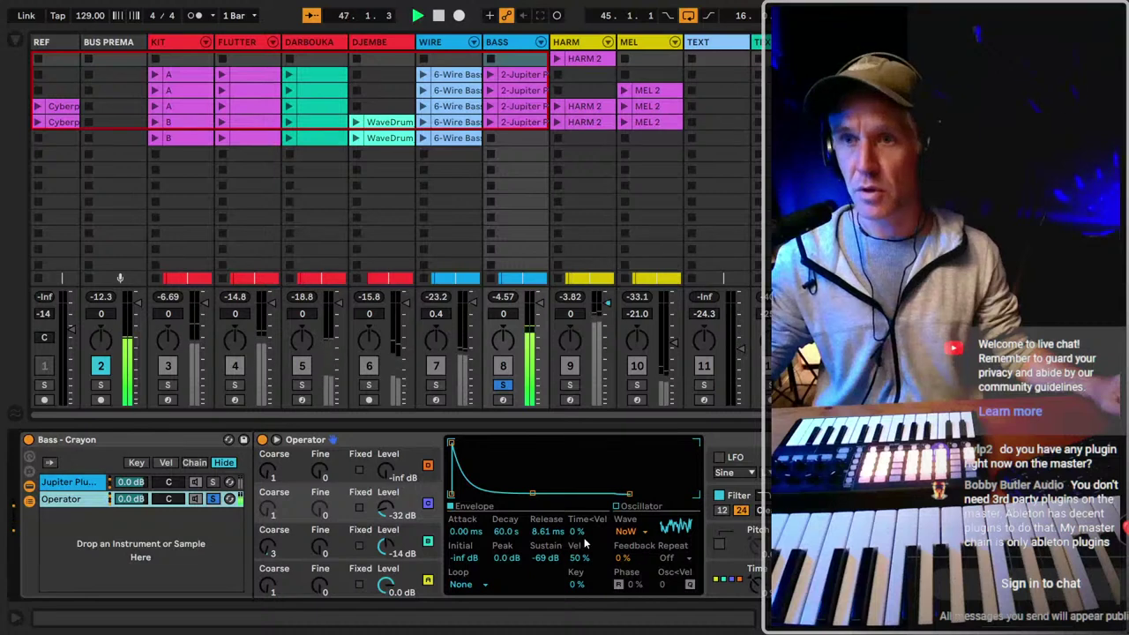
left_click_drag(386, 510, 385, 513)
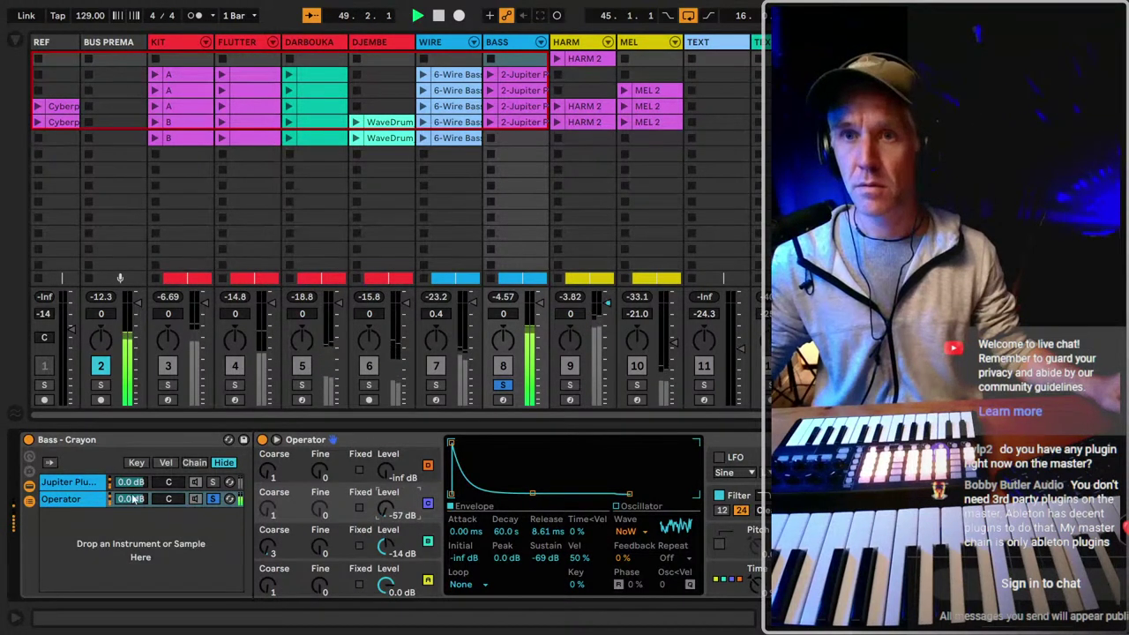
left_click(213, 483)
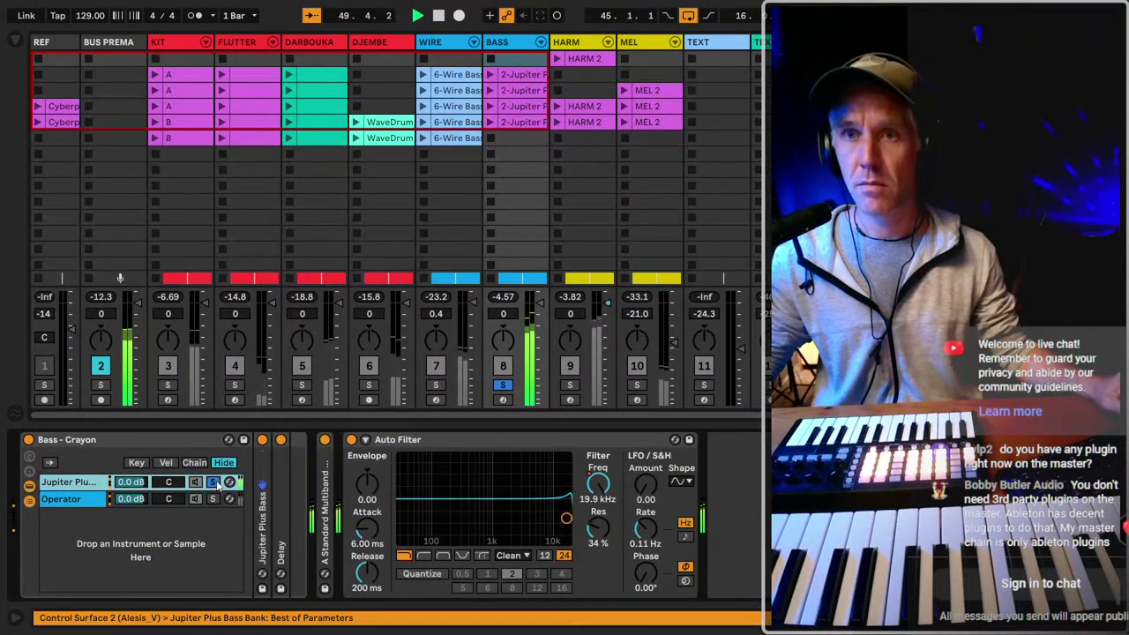
left_click(81, 501)
left_click_drag(399, 504, 398, 512)
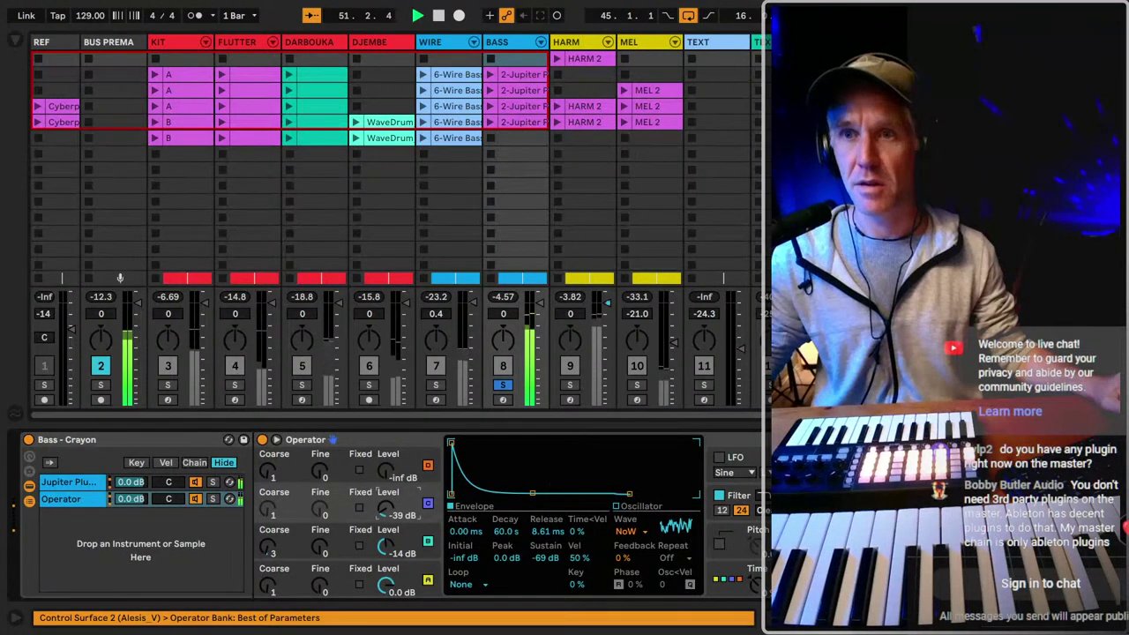
left_click(503, 385)
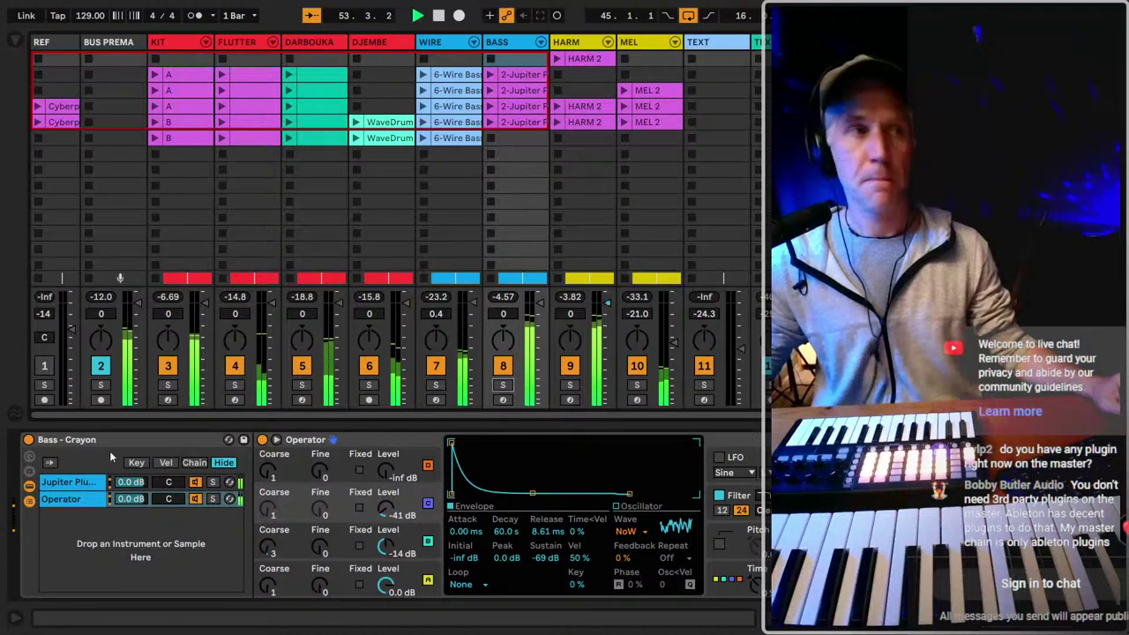
Show the HARM track's volume automation in the Arrangement view and switch the detail area to the clip view.
right_click(606, 304)
left_click(642, 287)
key("Tab")
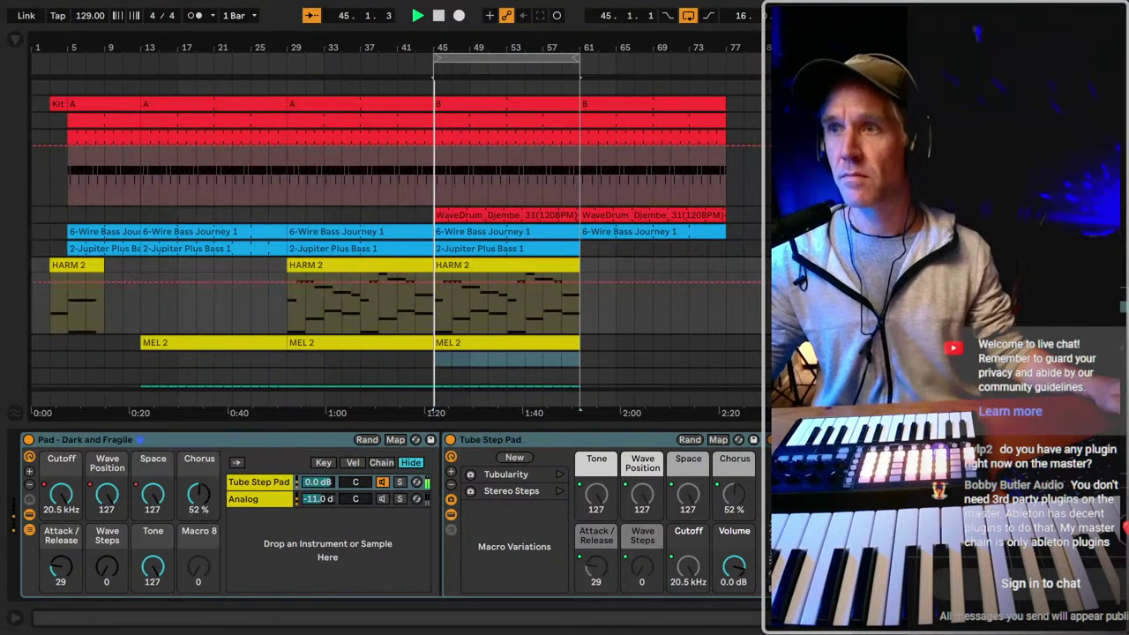
key("shift+Tab")
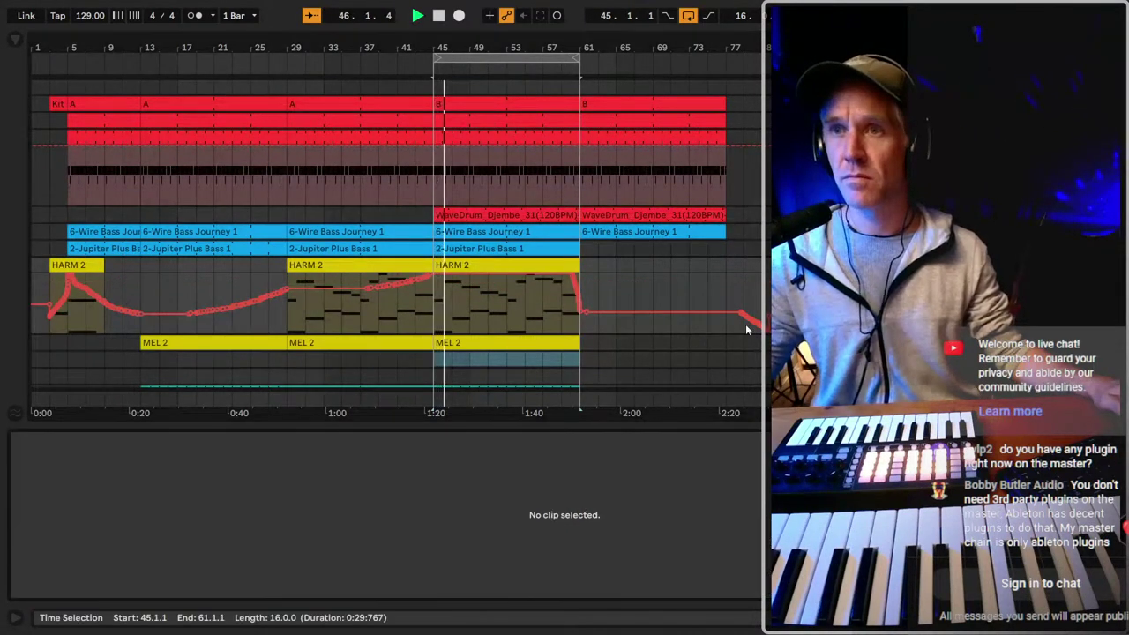
Return to the Session view and bring up the MEL track's device chain.
key("shift+Tab")
key("Tab")
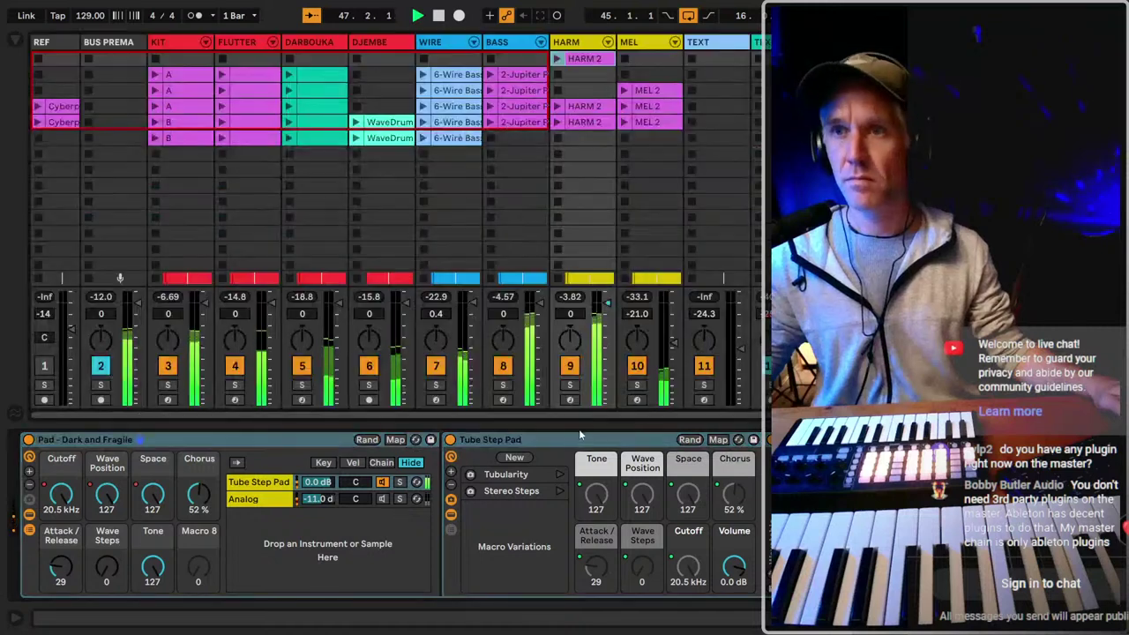
left_click(640, 49)
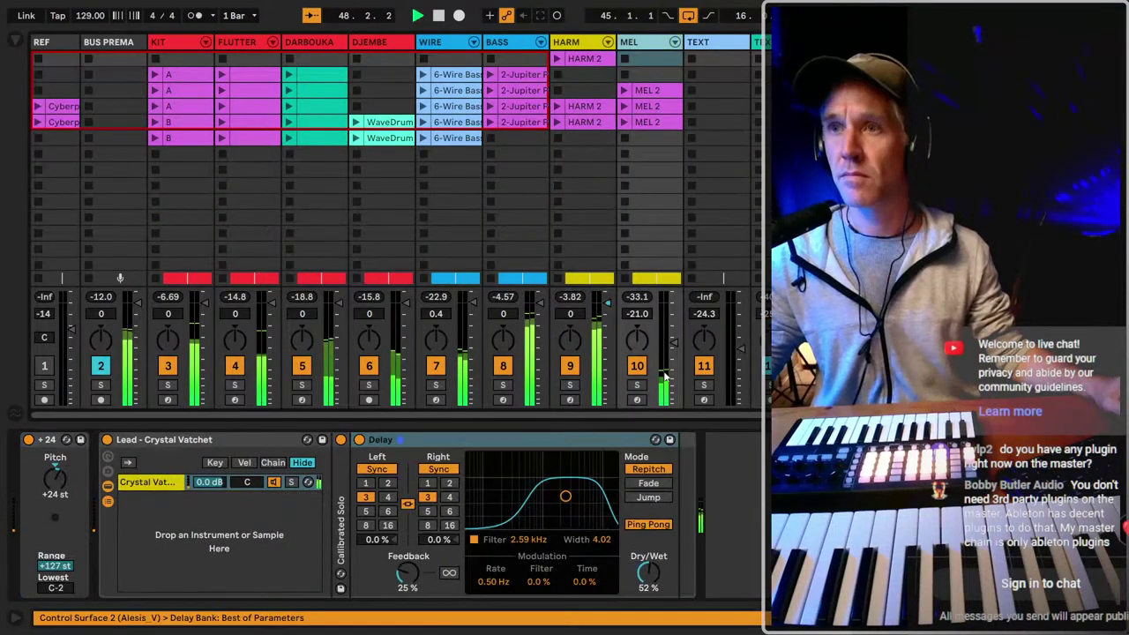
Try the MEL track's Pitch device at +12 st, then return it to +24 st.
left_click(56, 485)
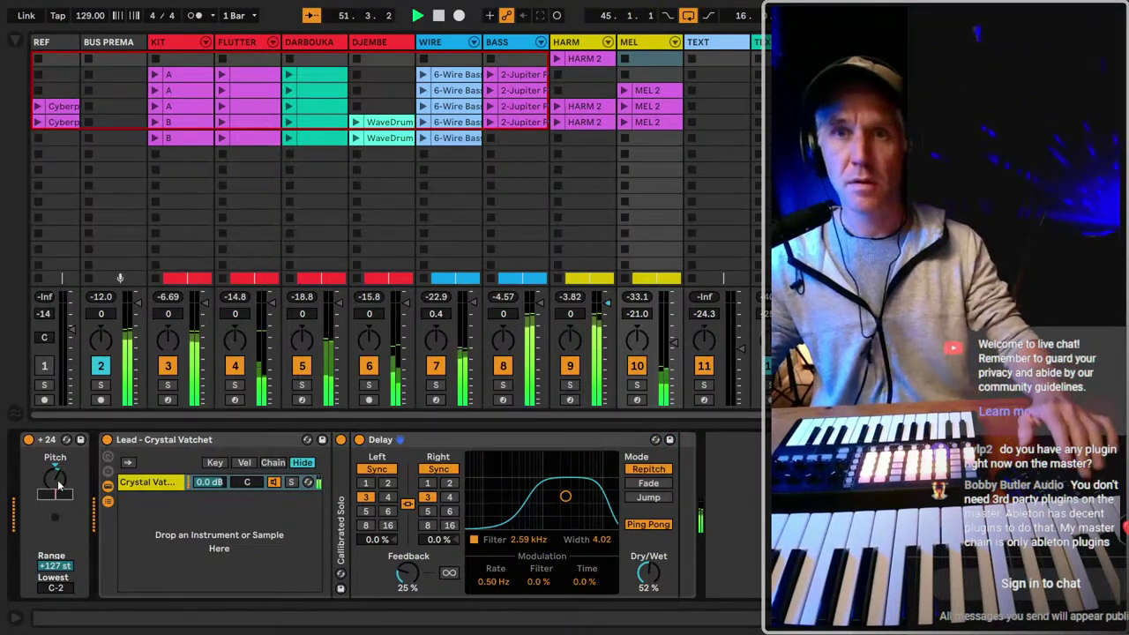
type("12")
key("Return")
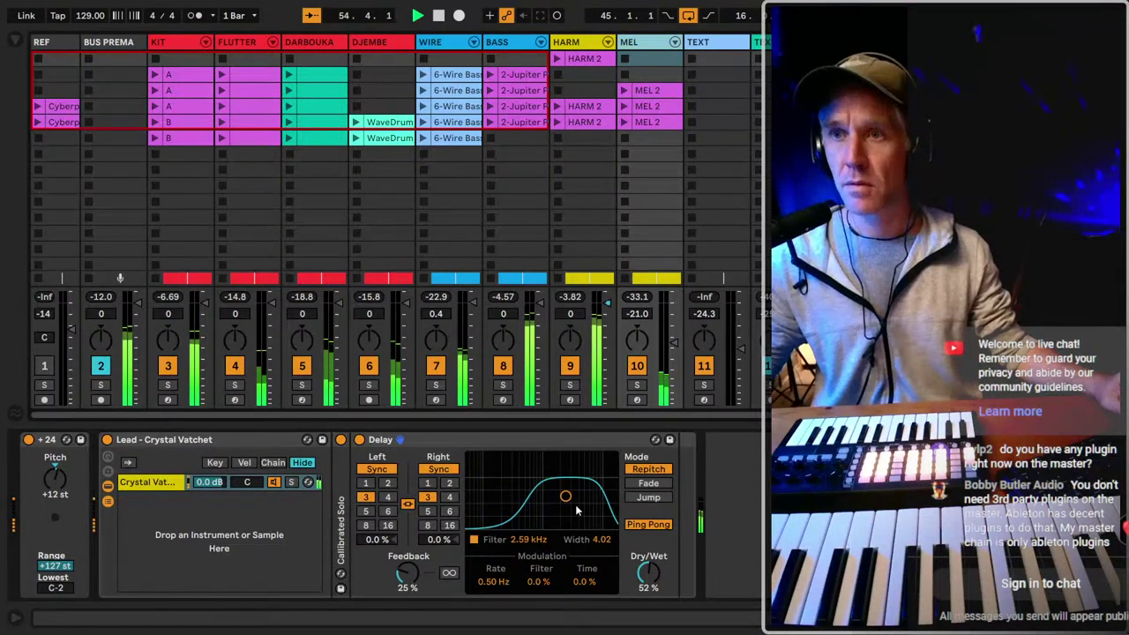
type("24")
key("Return")
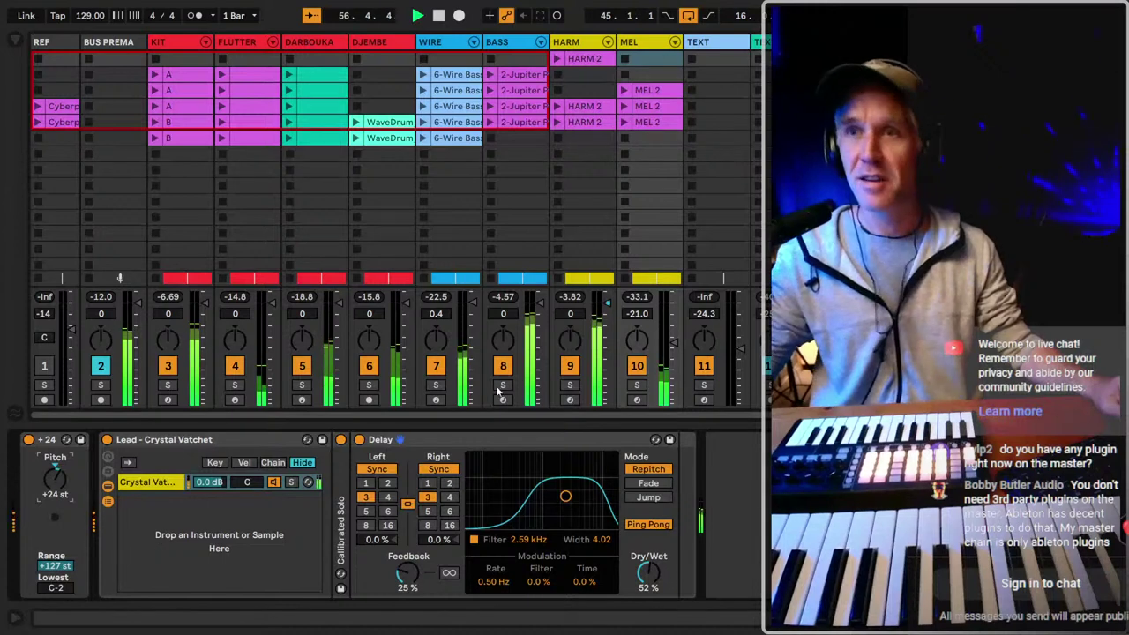
Set the MEL track's Pitch device to +12 st, comparing the track in solo and within the full mix.
left_click(639, 386)
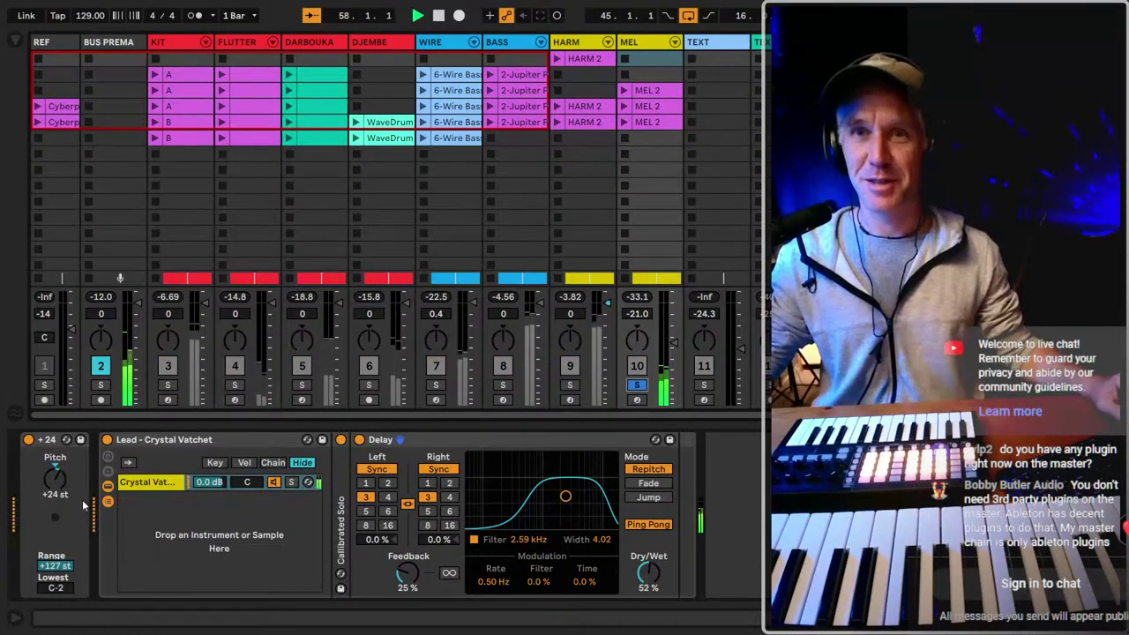
left_click(638, 387)
left_click(637, 386)
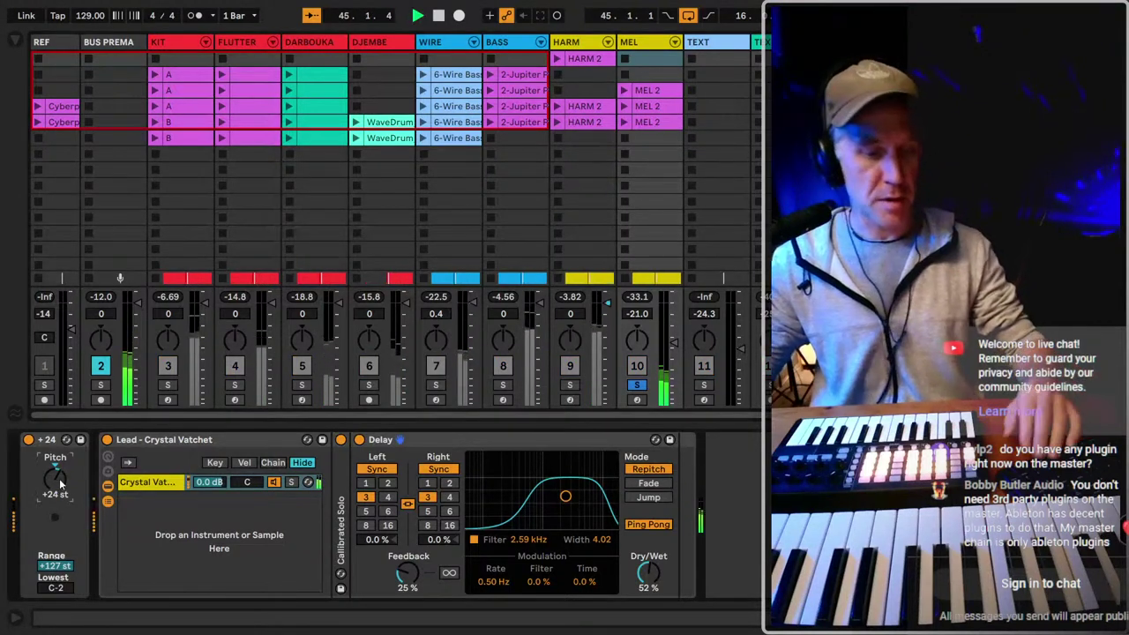
left_click_drag(60, 483, 60, 507)
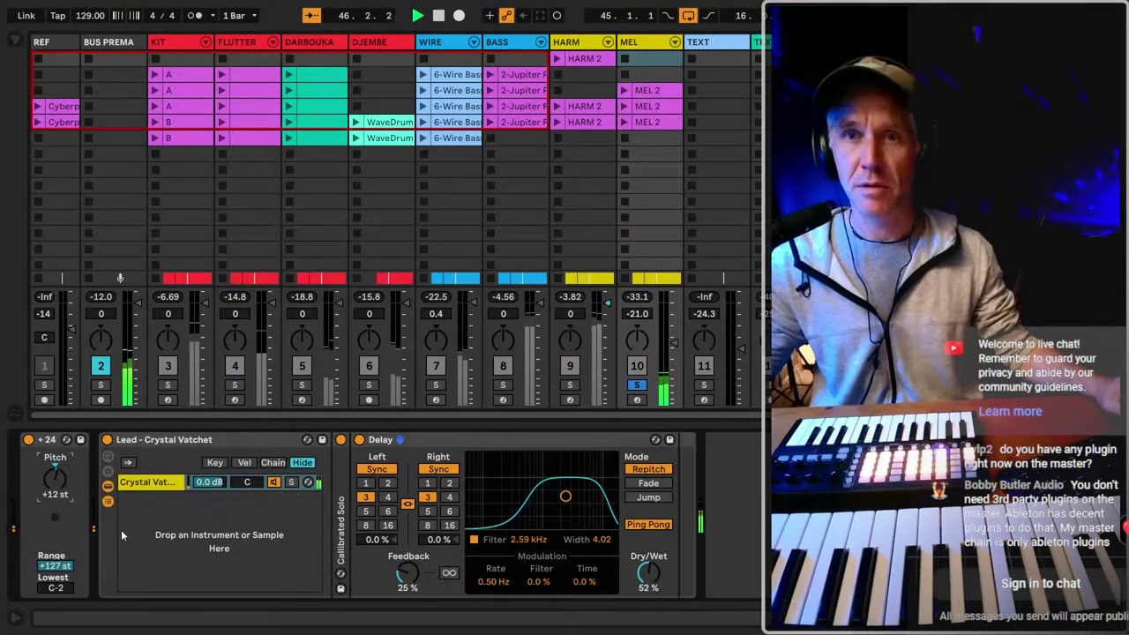
left_click(637, 386)
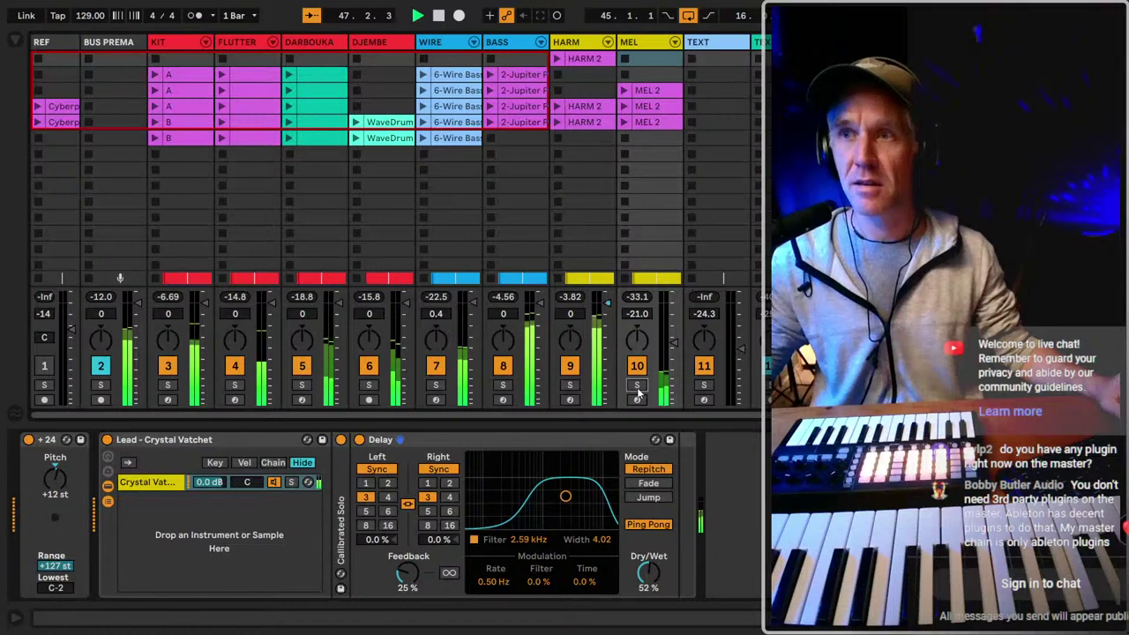
left_click(637, 385)
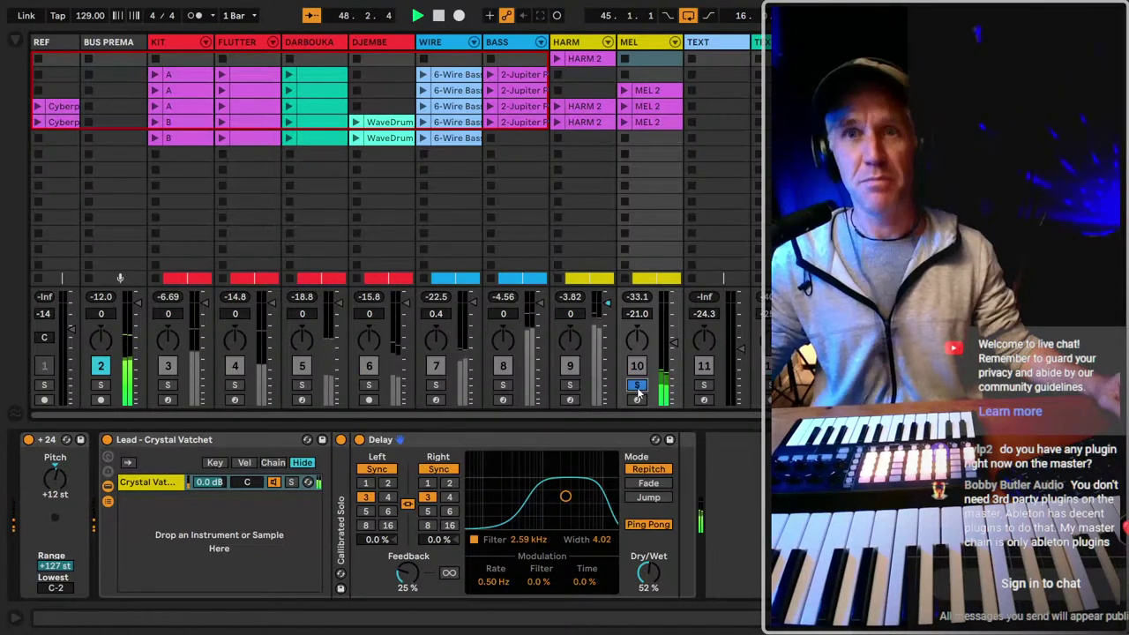
Even out the track heights in the Arrangement view, unfold the MEL track and select its section from bar 45 to 61.
key("Tab")
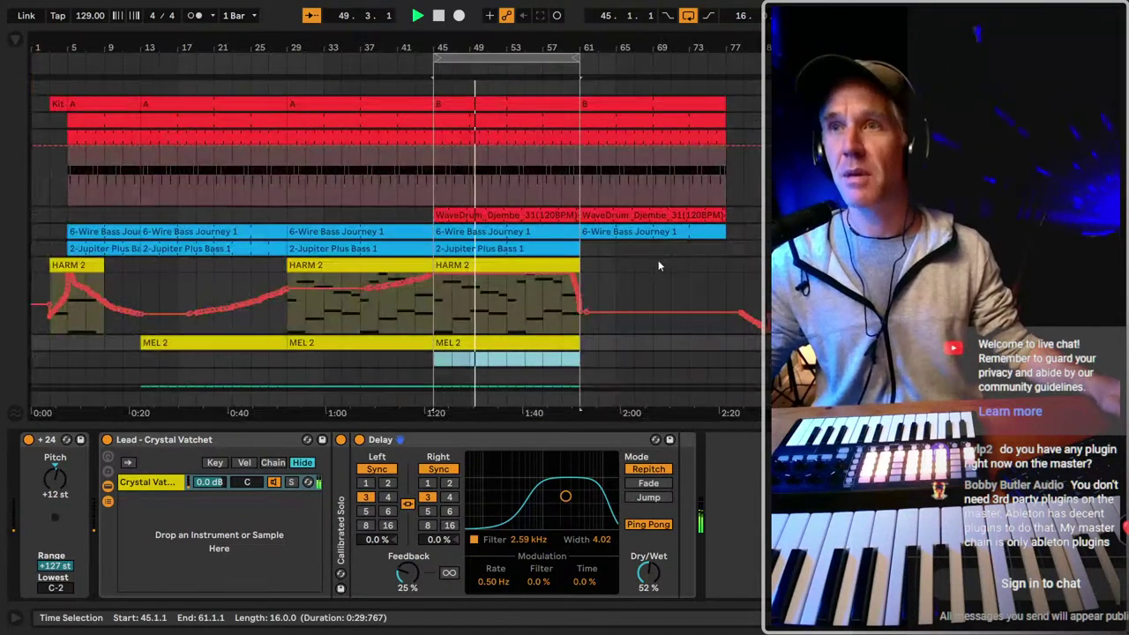
key("h")
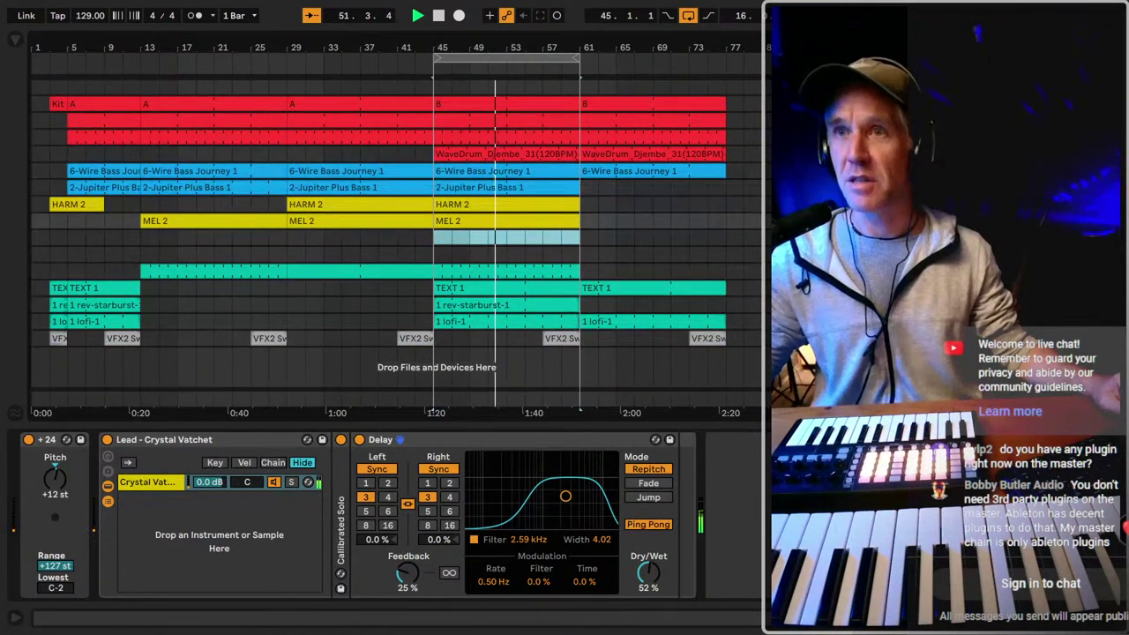
key("Down")
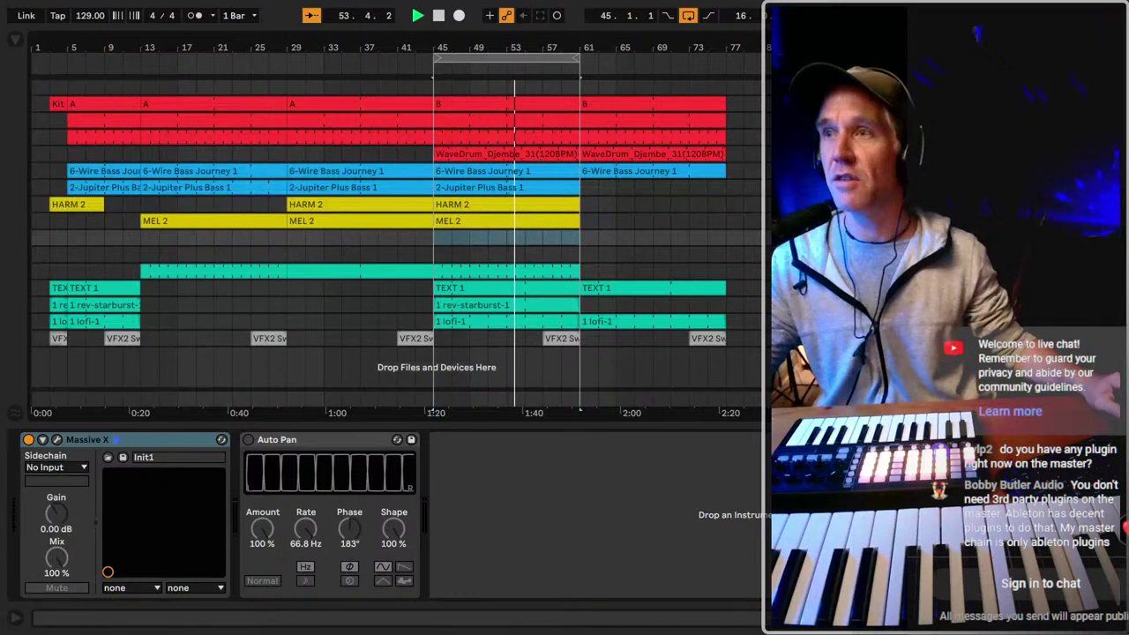
key("Up")
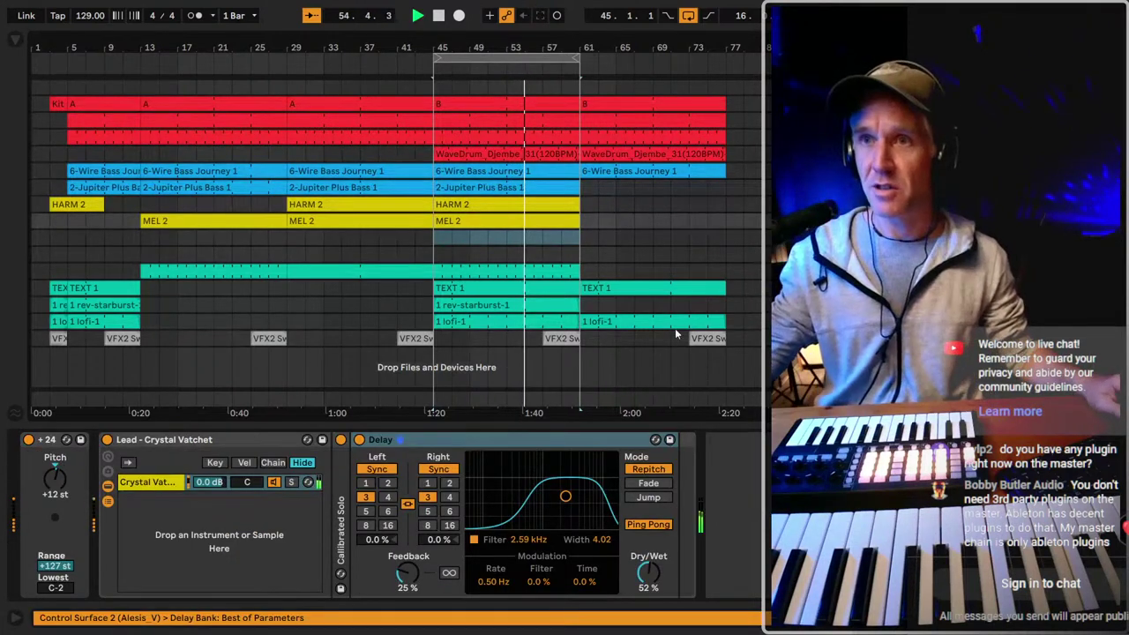
key("u")
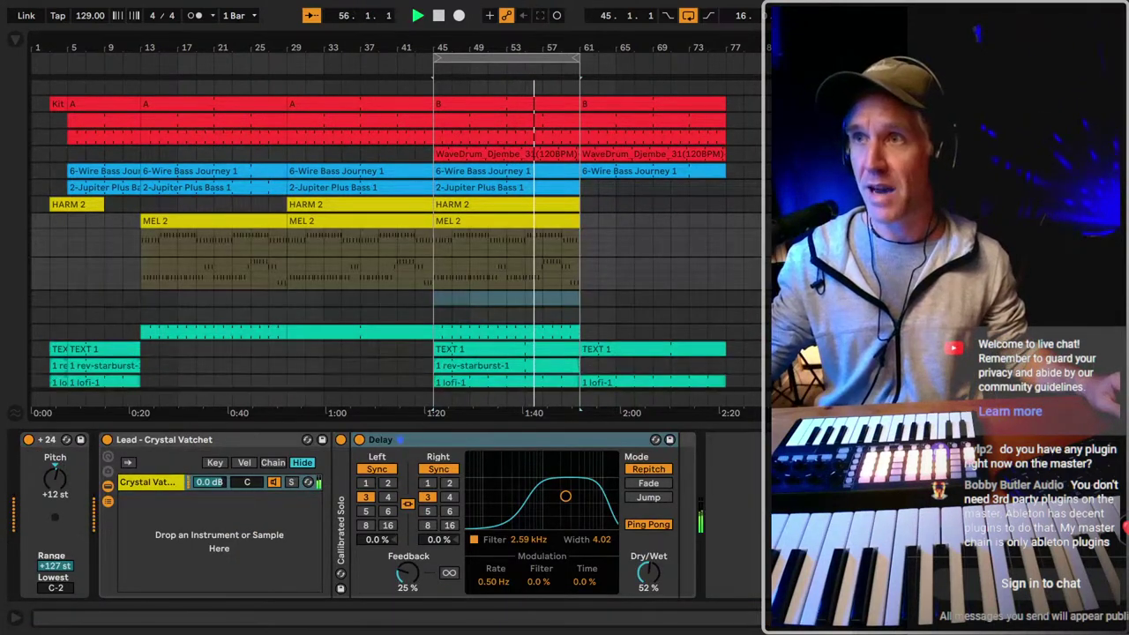
key("Up")
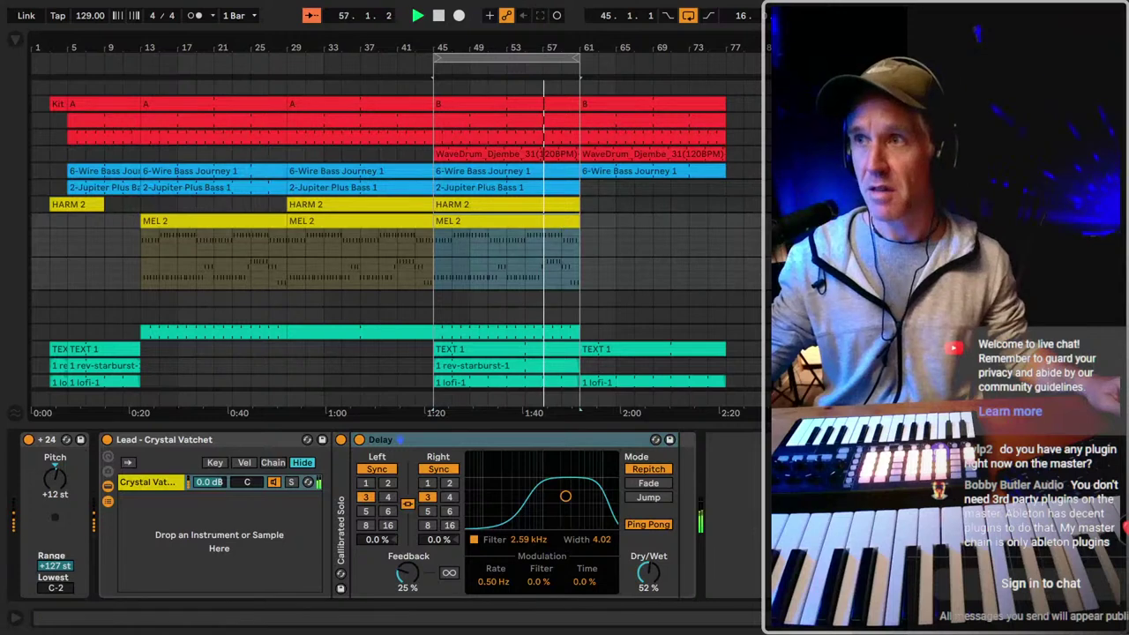
Expand the Callibrated Solo synth on the MEL track and examine its oscillator and filter settings.
double_click(341, 520)
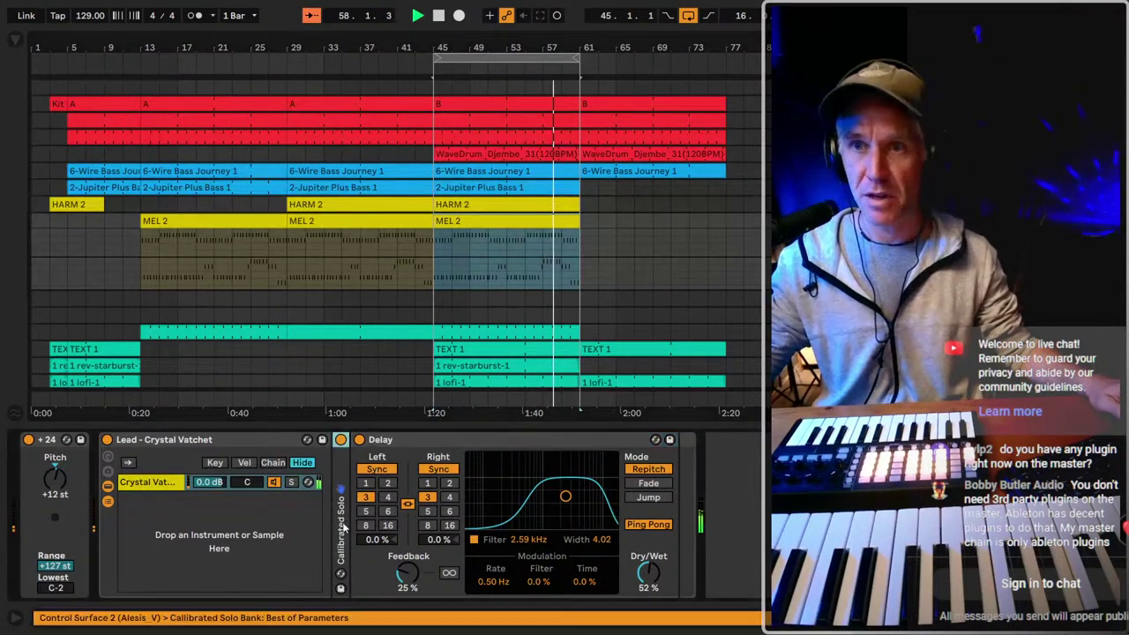
scroll(569, 514, "right", 5)
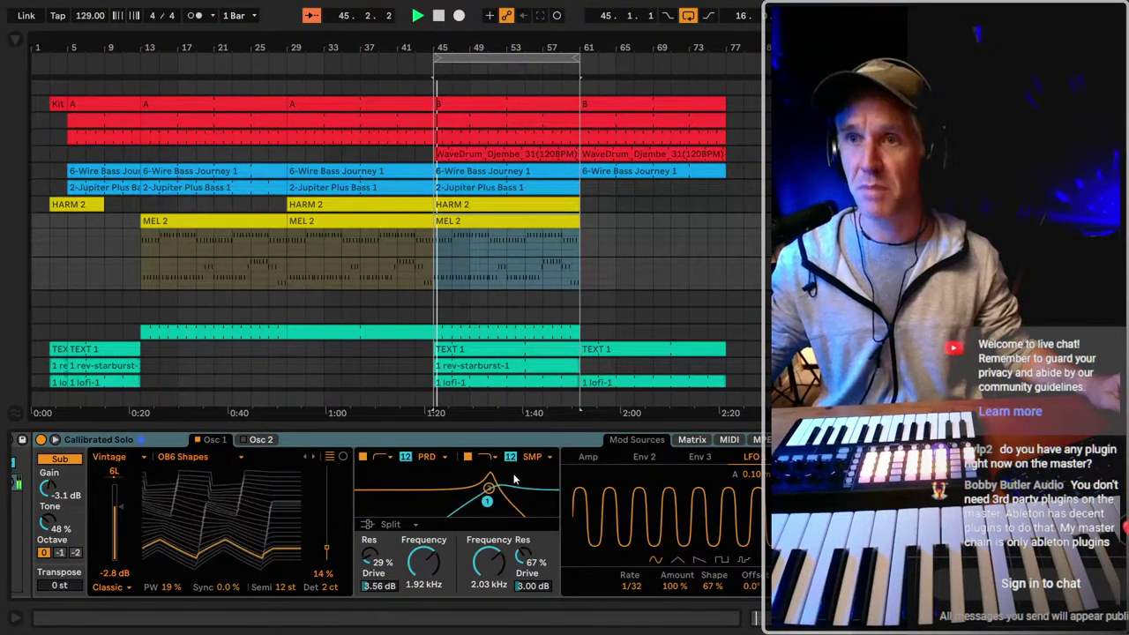
scroll(500, 547, "left", 3)
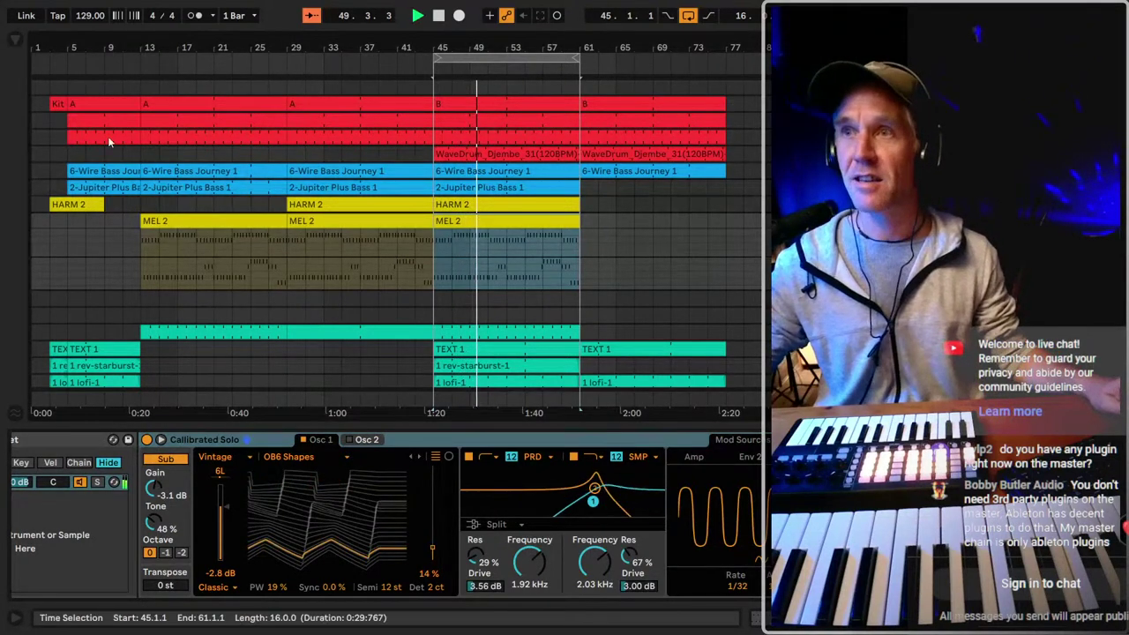
Find the Utility effect in the browser and add it after the Delay on the MEL track.
left_click(11, 44)
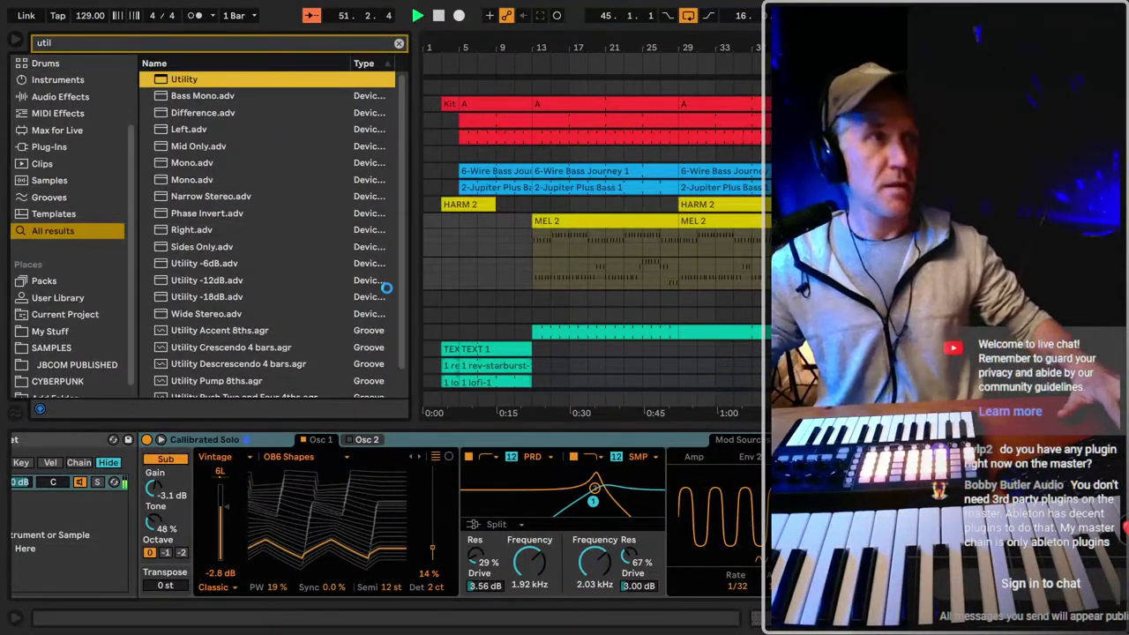
key("ctrl+alt+b")
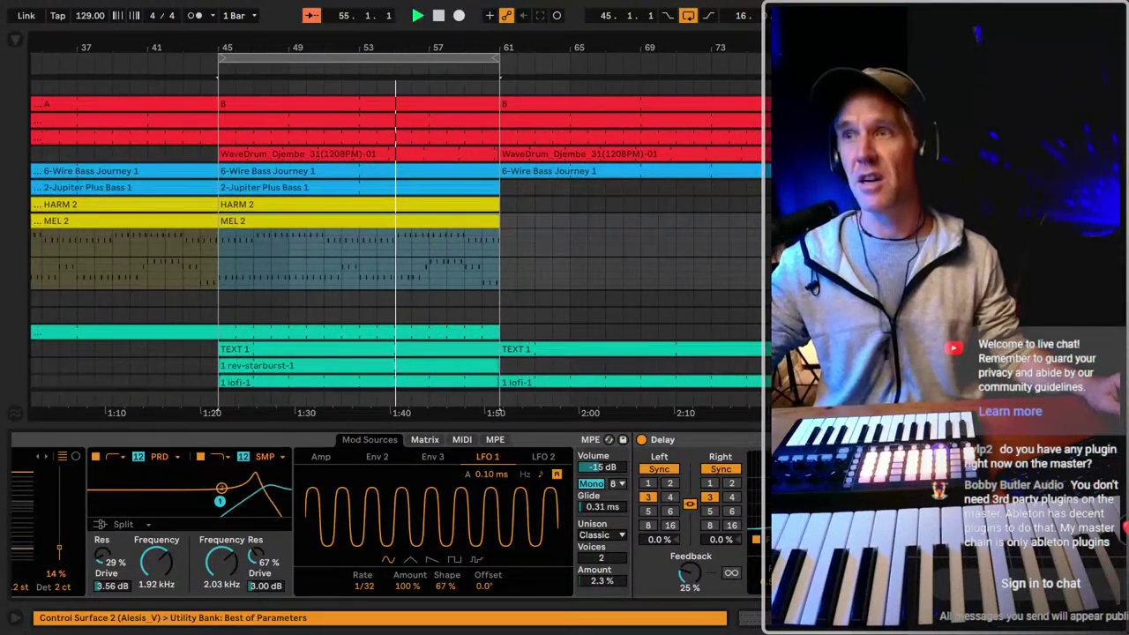
key("Delete")
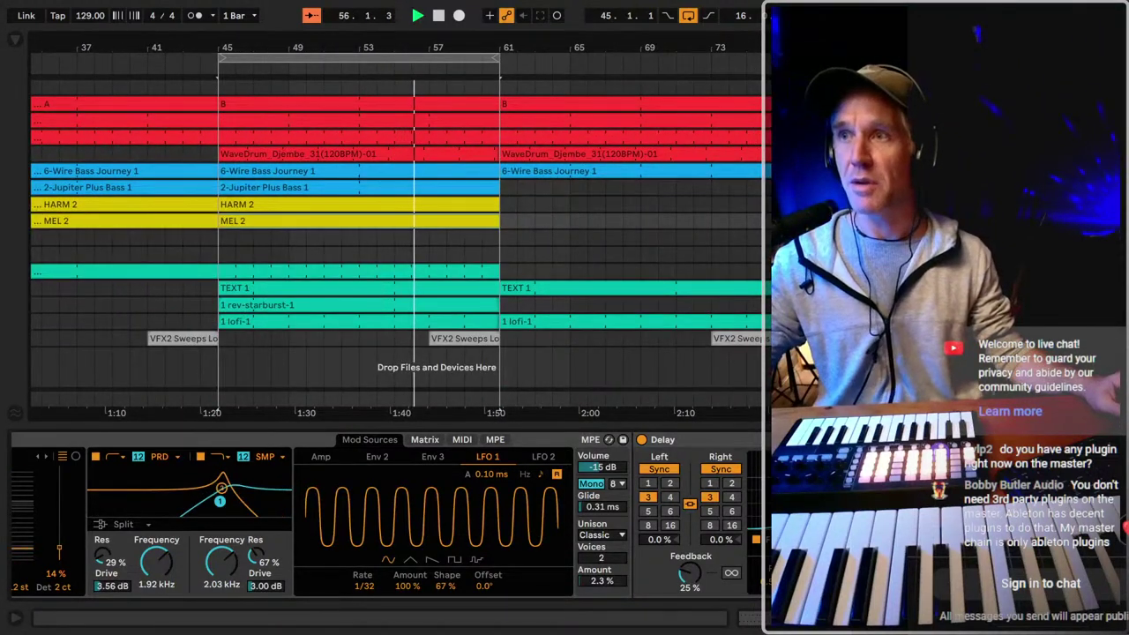
key("Down")
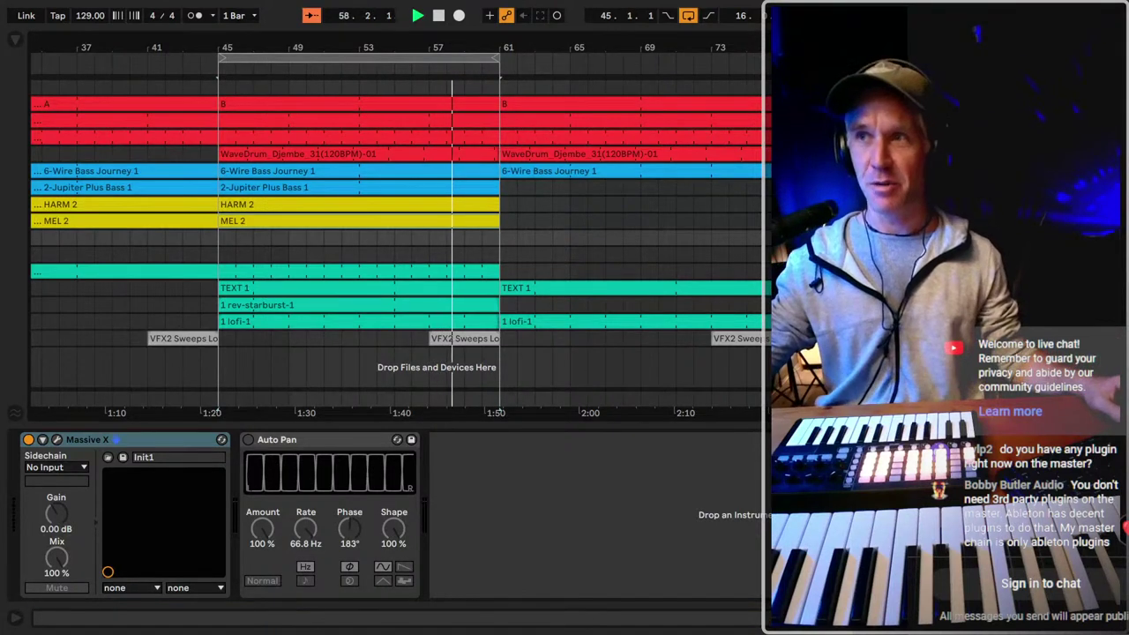
key("Up")
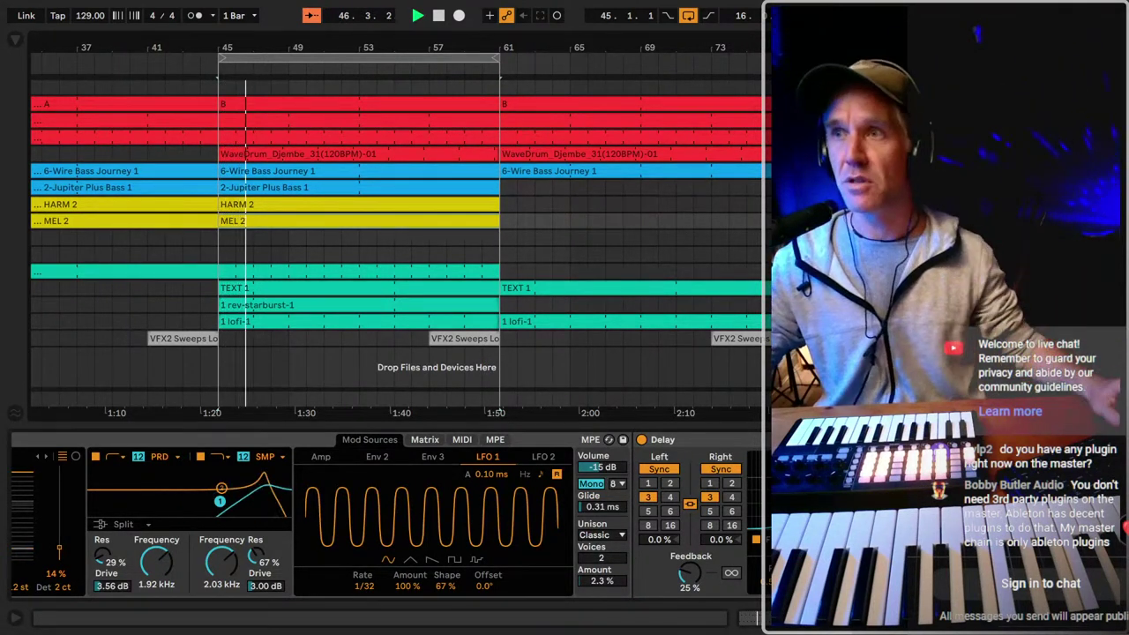
Unfold the MEL track, collapse its Delay device and bring up the Utility's controls.
key("alt+u")
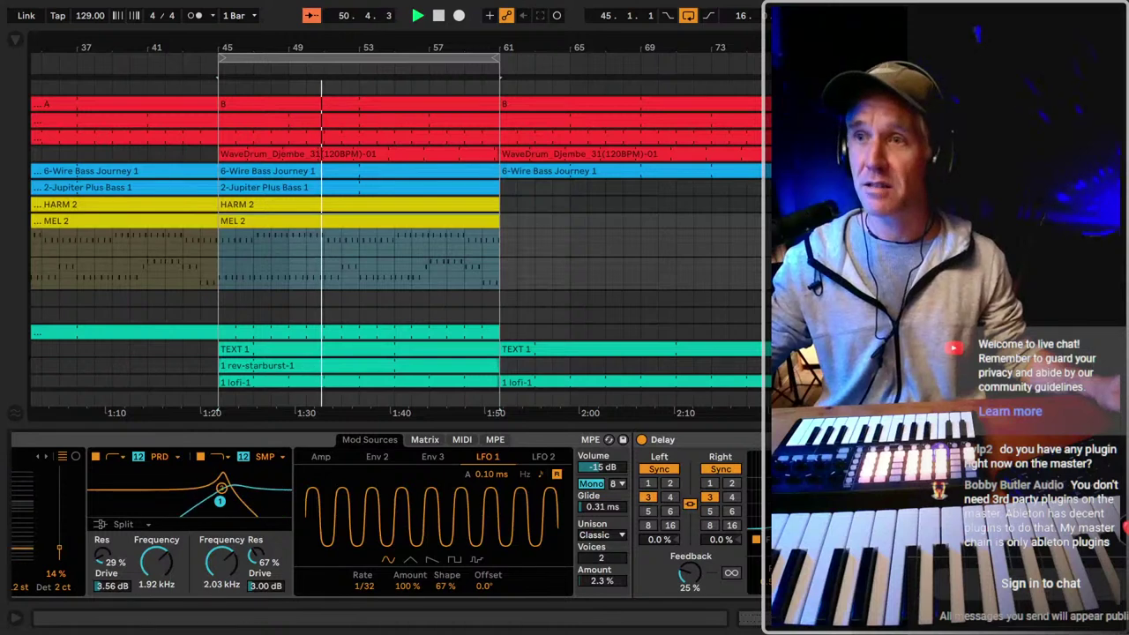
double_click(662, 440)
left_click(726, 439)
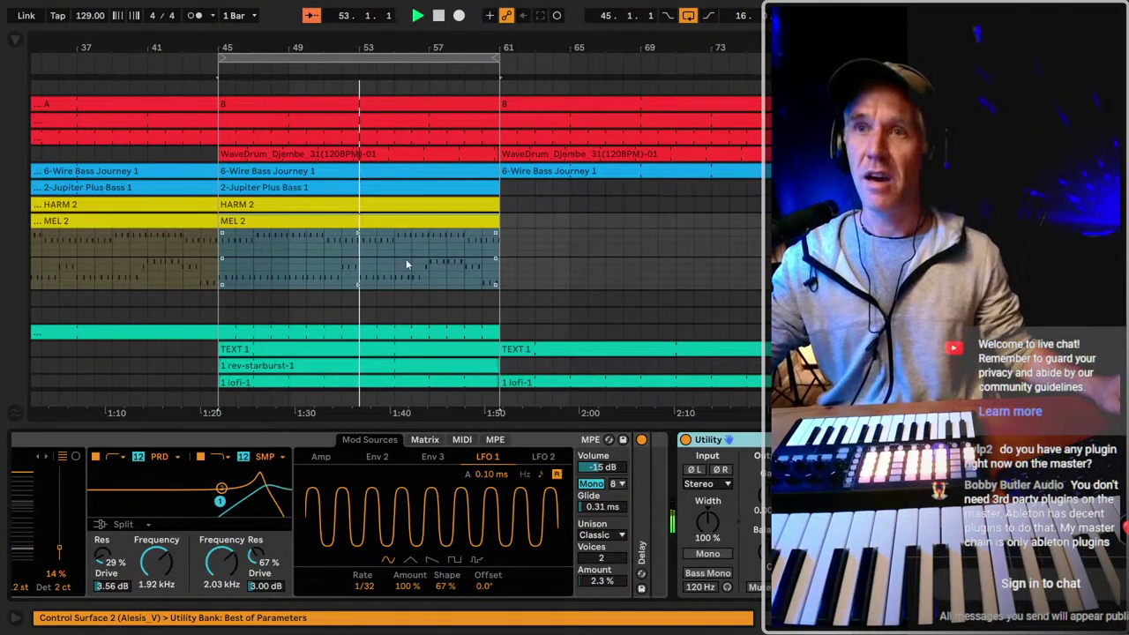
left_click(369, 255)
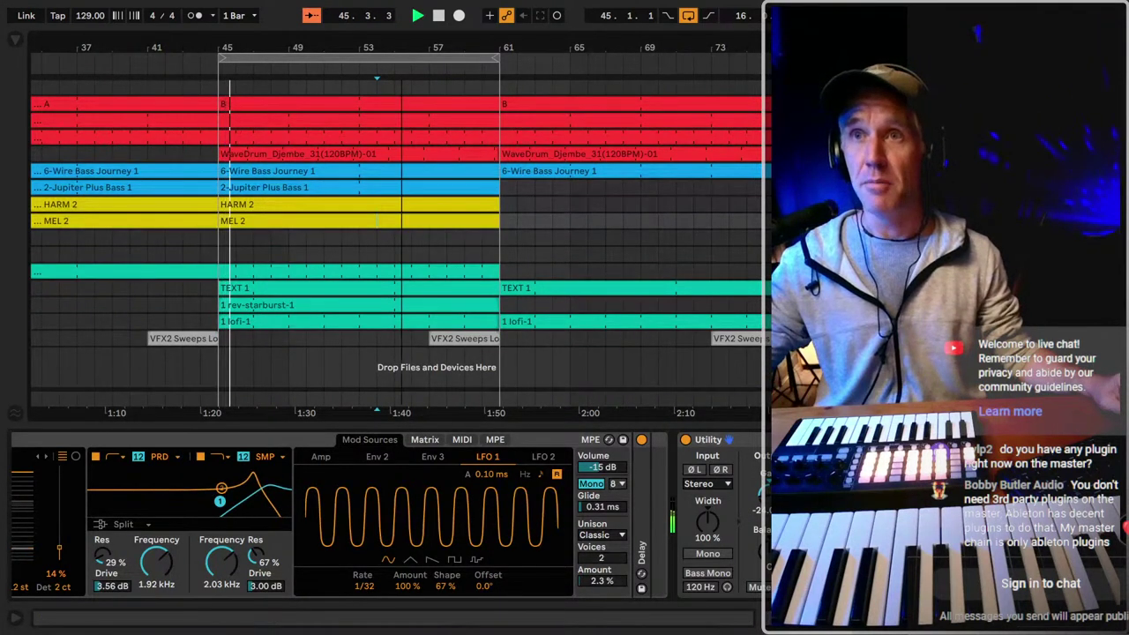
Examine the MEL track's device chain from the Callibrated Solo synth back to Pitch, and inspect the chains of the tracks below it.
key("minus")
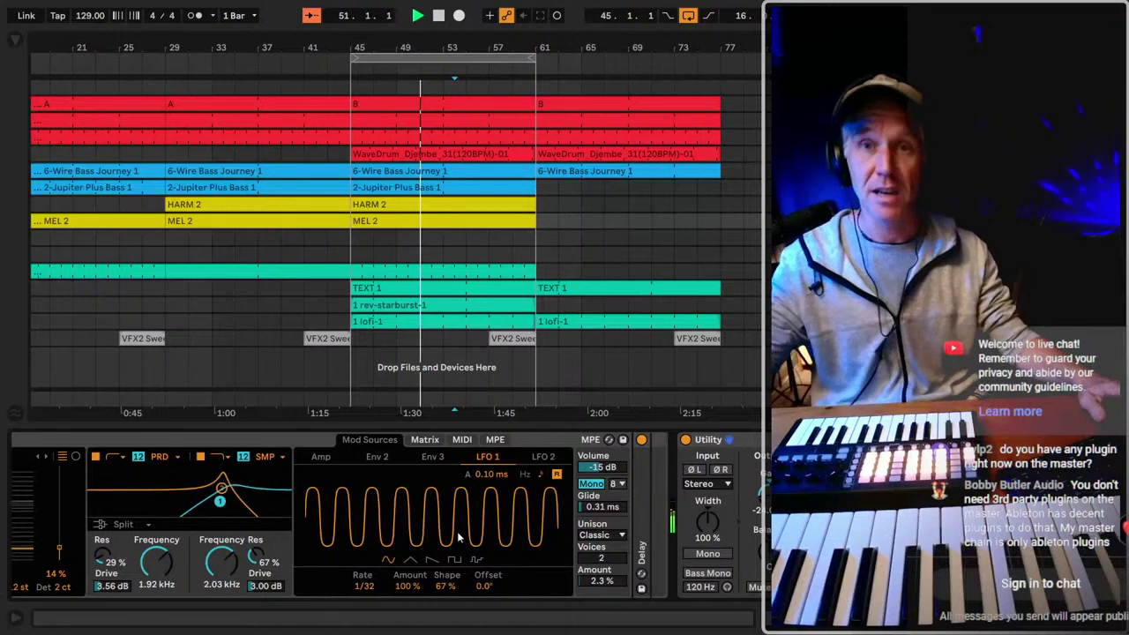
scroll(297, 479, "left", 6)
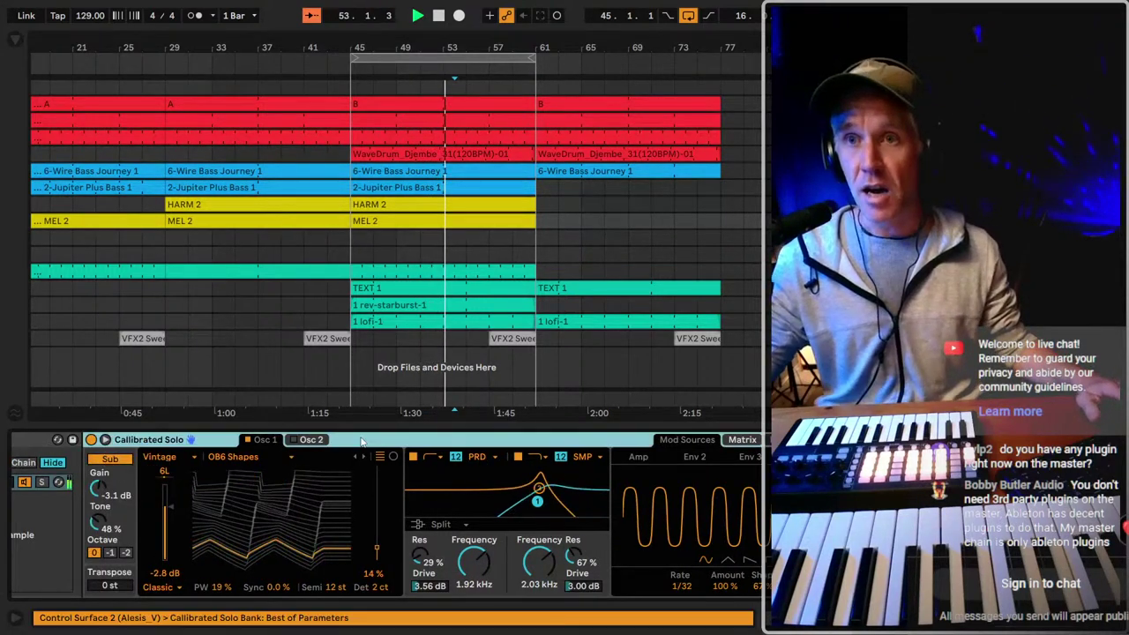
scroll(297, 512, "left", 5)
scroll(366, 440, "left", 3)
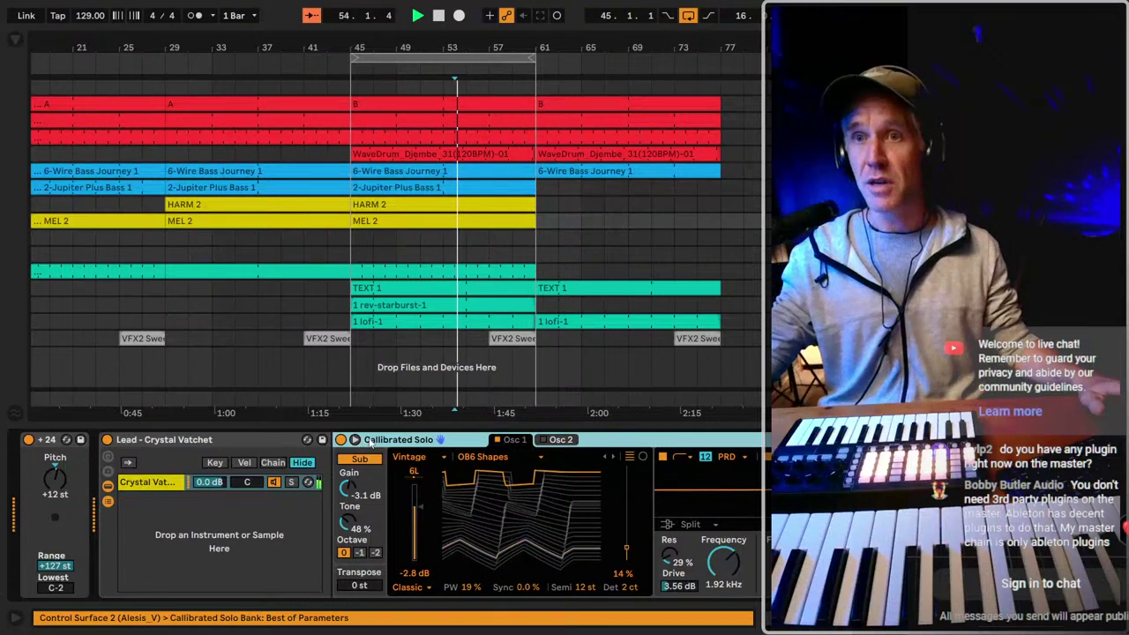
key("Down")
key("Down")
key("Down")
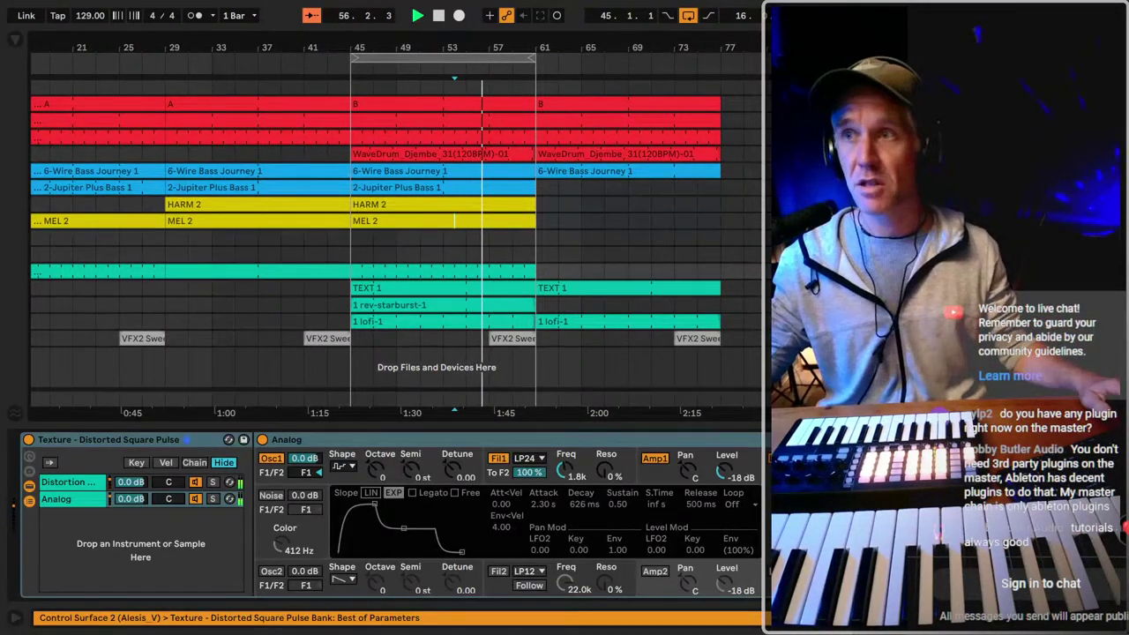
key("Down")
key("Down")
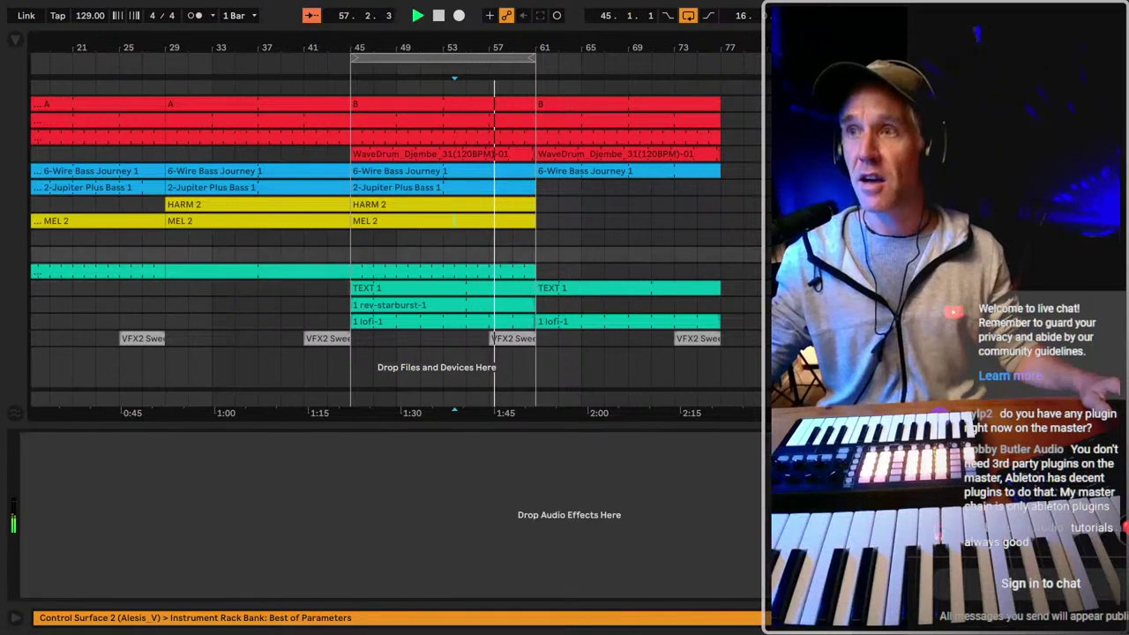
key("Down")
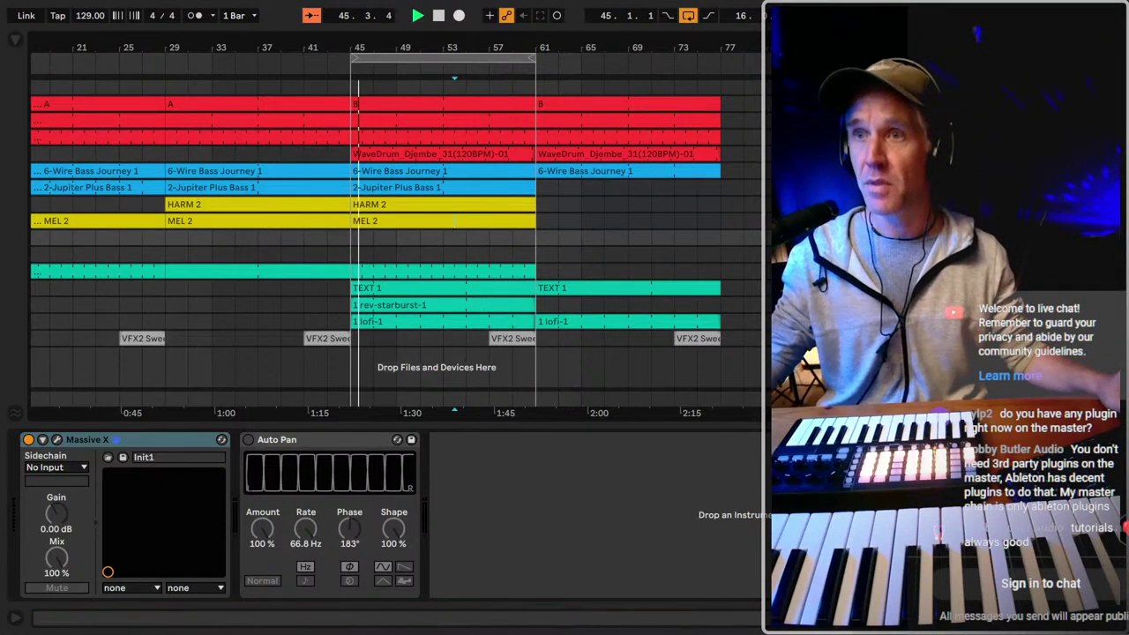
Move the loop to bars 29 to 45, restart playback there and select the HARM track's clip section.
left_click_drag(373, 39, 297, 55)
key("space")
key("space")
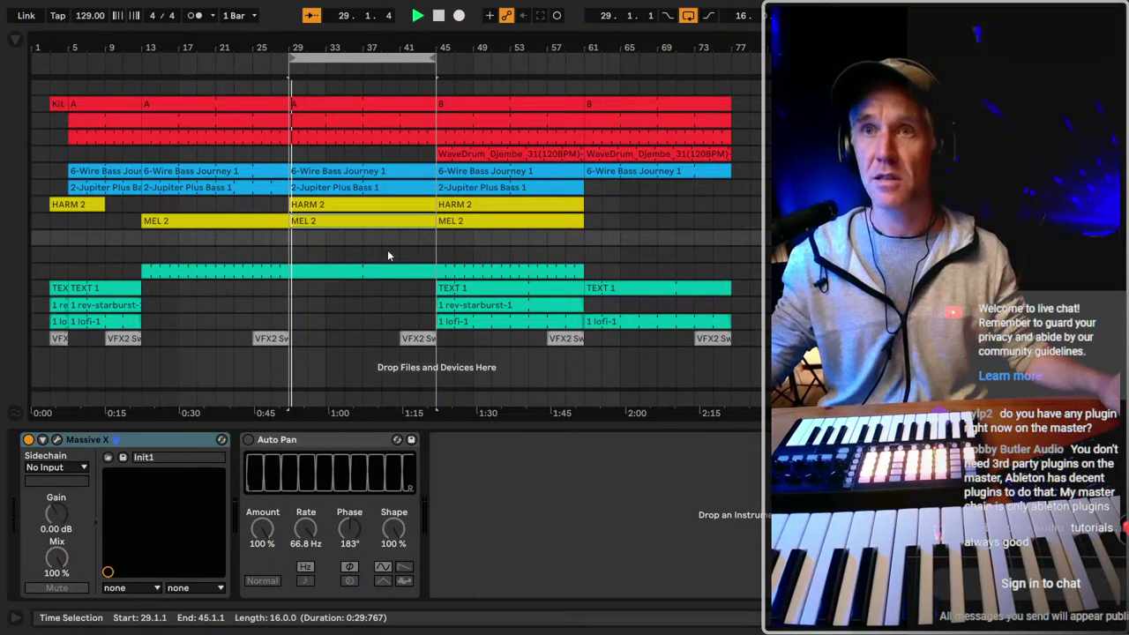
left_click(388, 204)
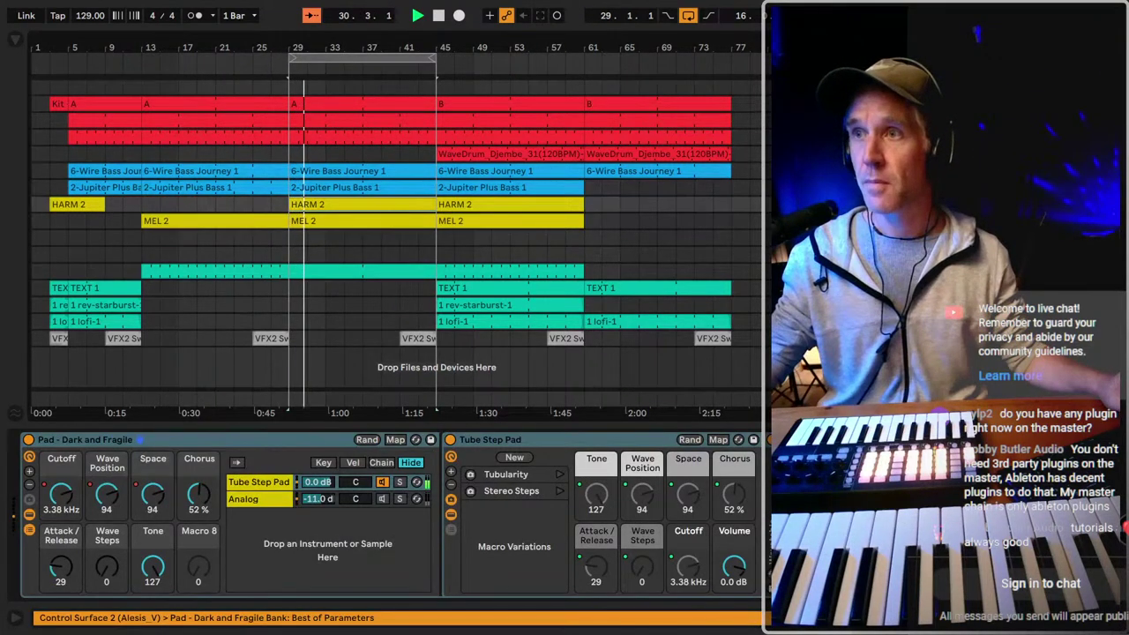
Show the device chain of the track holding the Texture - Distorted Square Pulse rack.
key("shift+Tab")
key("shift+Tab")
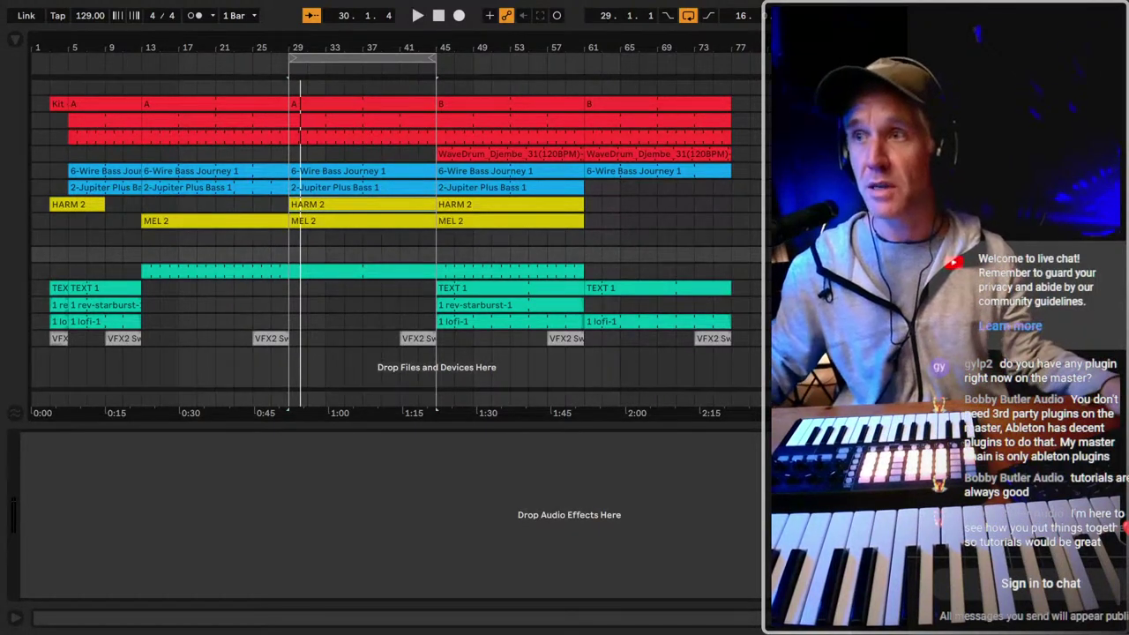
left_click(794, 265)
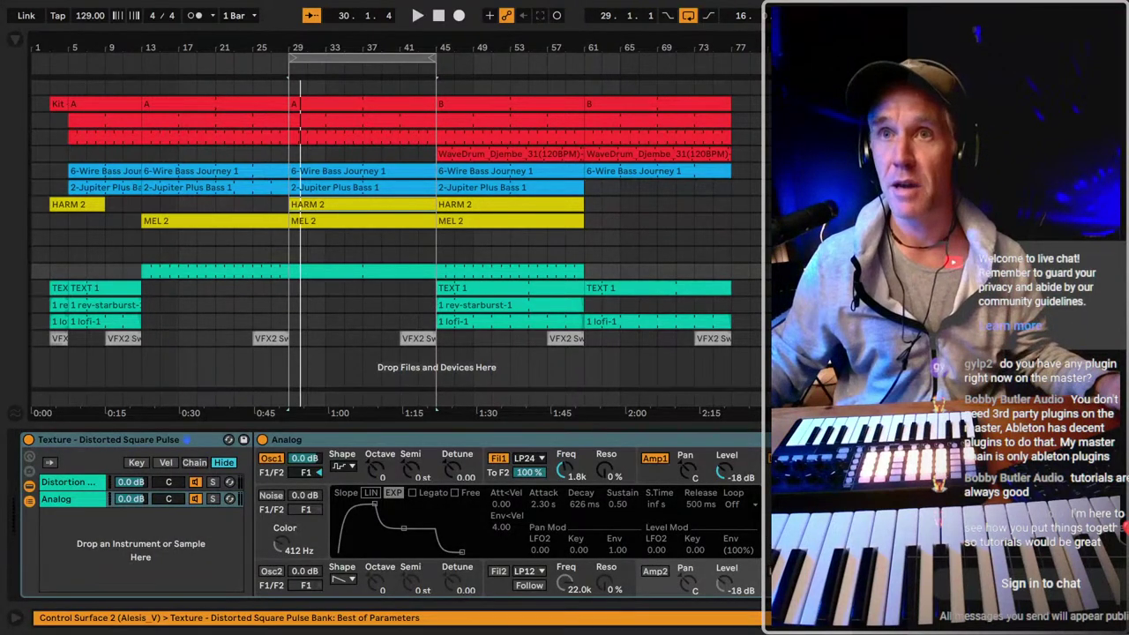
Audition the looped section from bar 29 briefly and stop playback.
scroll(539, 221, "up", 2)
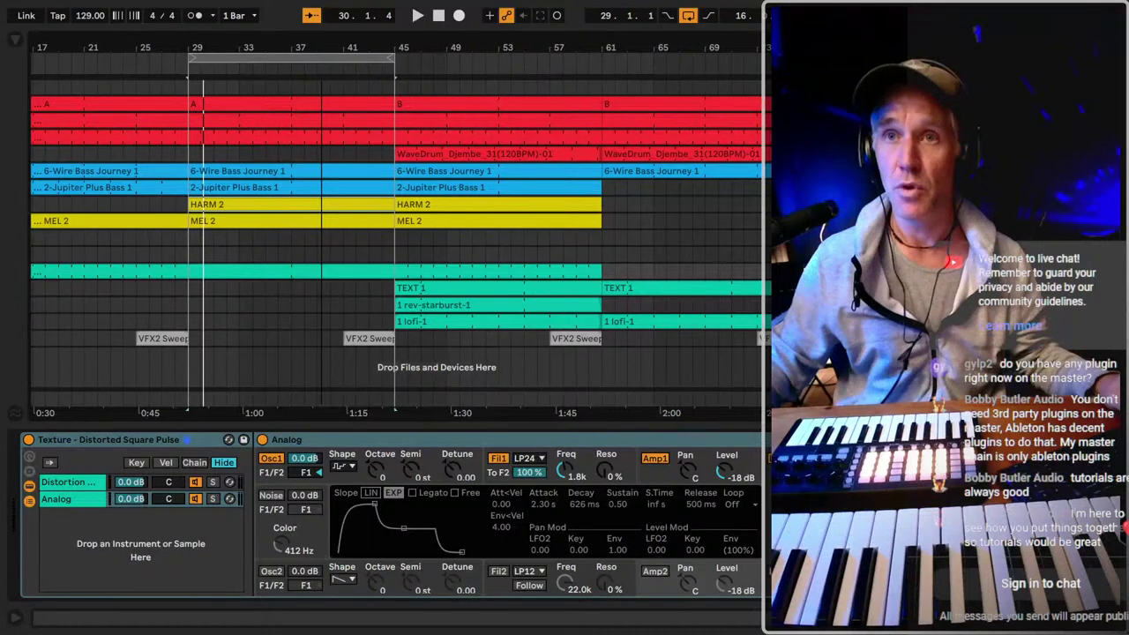
scroll(502, 221, "up", 2)
left_click_drag(297, 35, 297, 40)
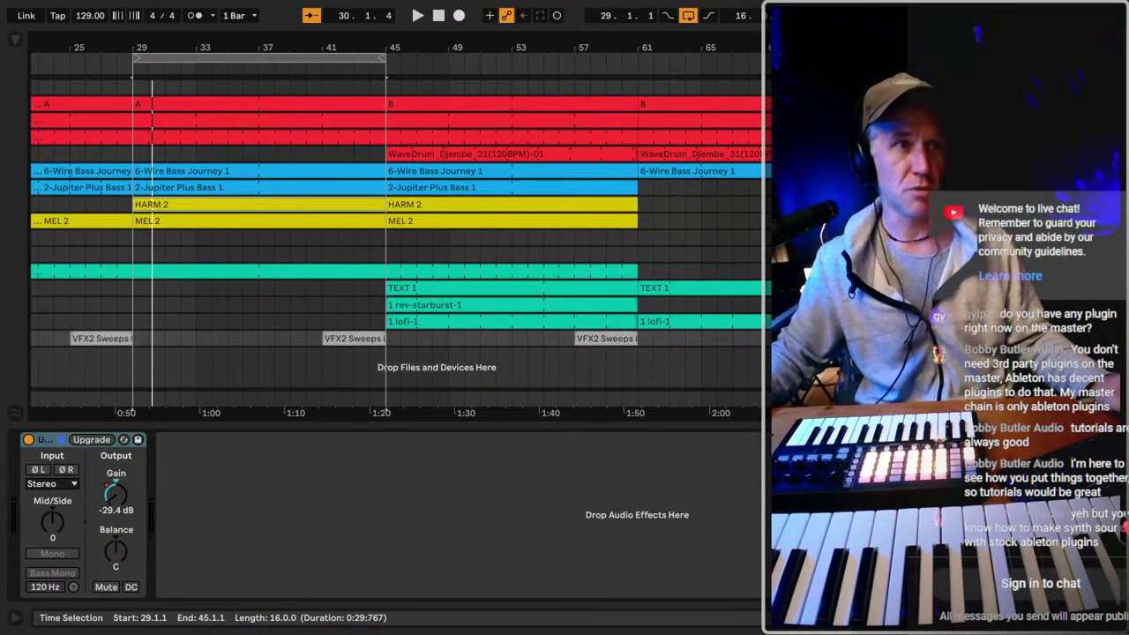
key("space")
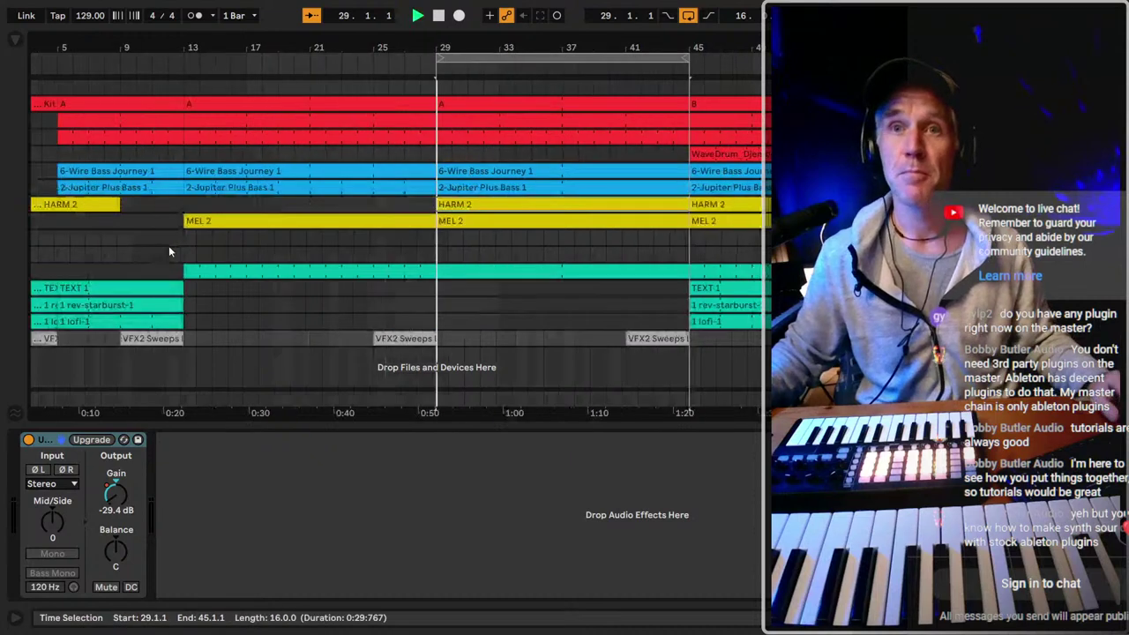
left_click_drag(501, 49, 501, 34)
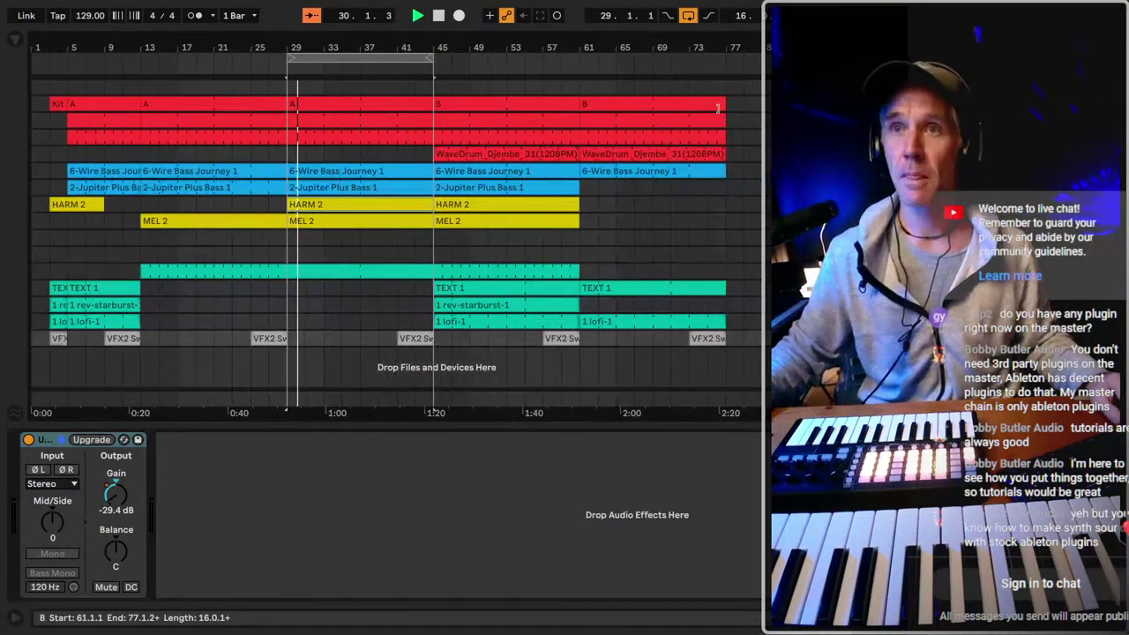
key("space")
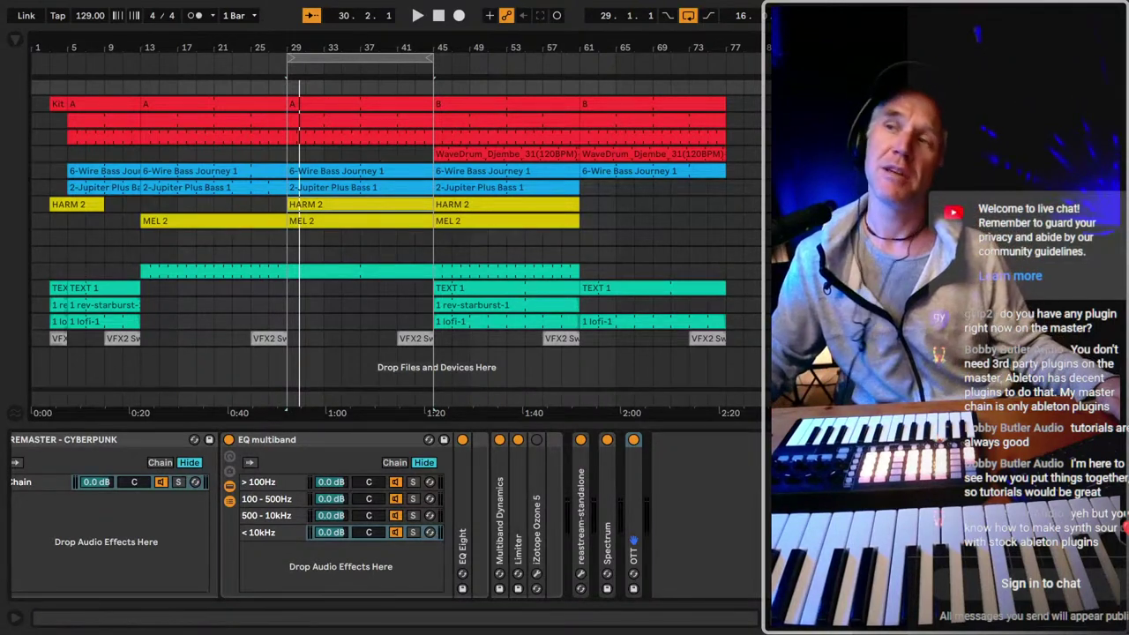
Open the REF track's Cyberpunk reference clip in the session grid and inspect its waveform around 40:00 up close.
key("Tab")
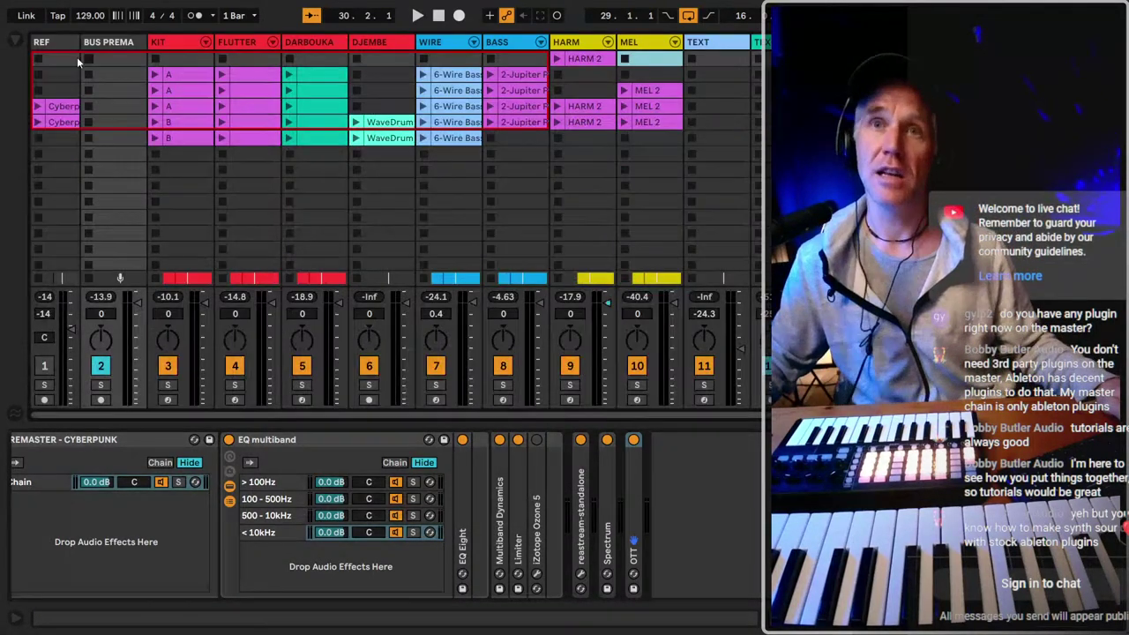
left_click(62, 106)
double_click(435, 501)
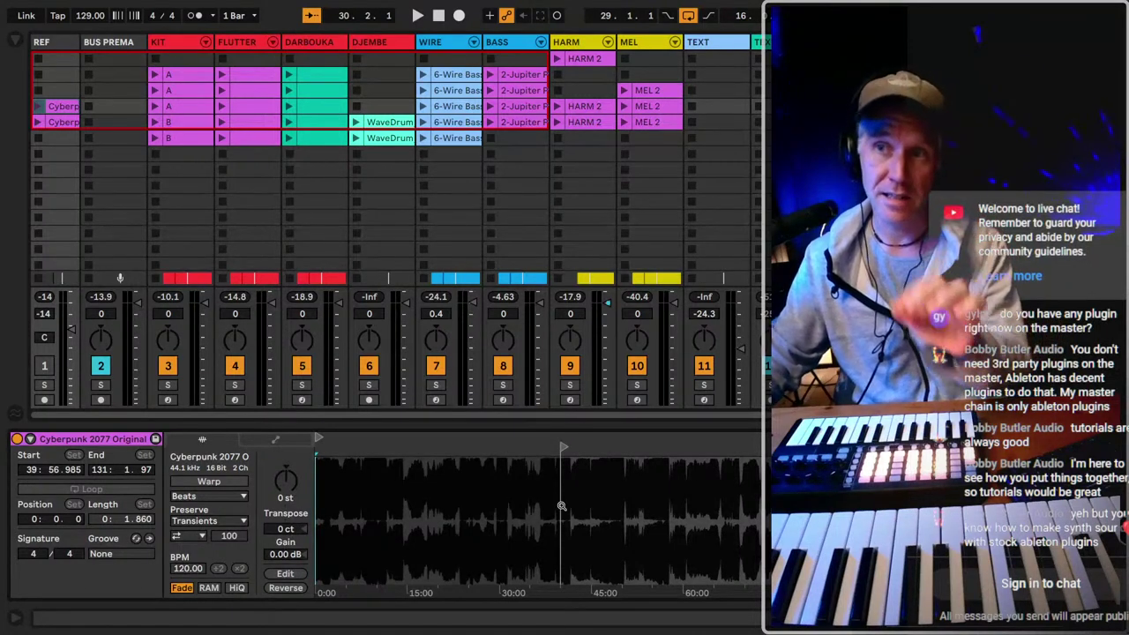
key("plus")
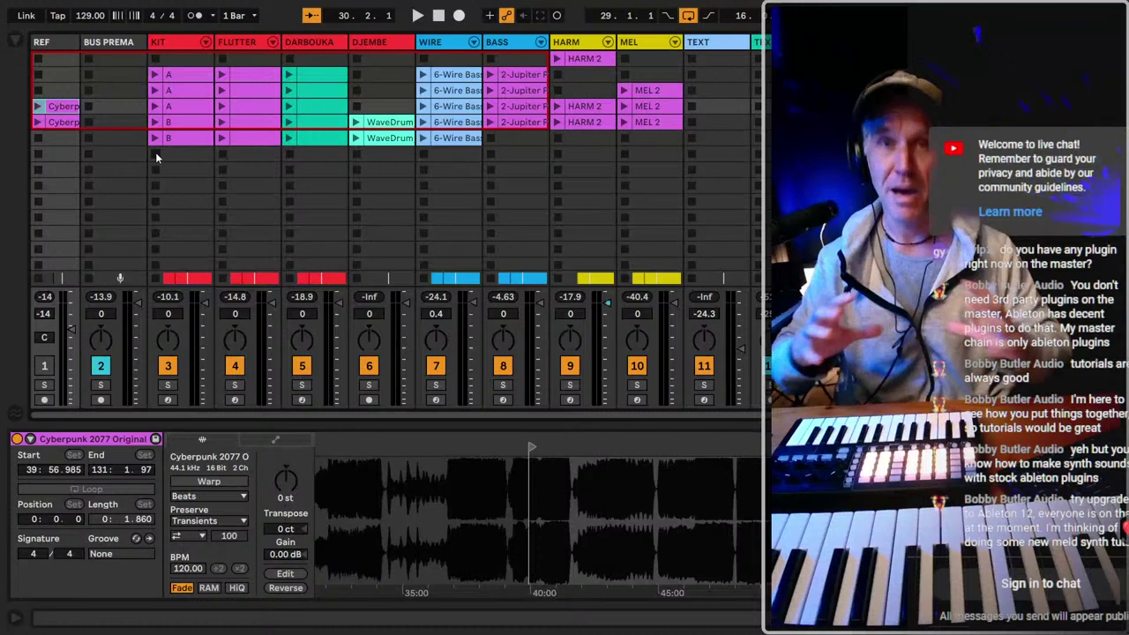
Clear the browser's "util" search and look through the presets of the Cyberpunk folder in My Stuff.
left_click(15, 40)
left_click(65, 314)
left_click(50, 331)
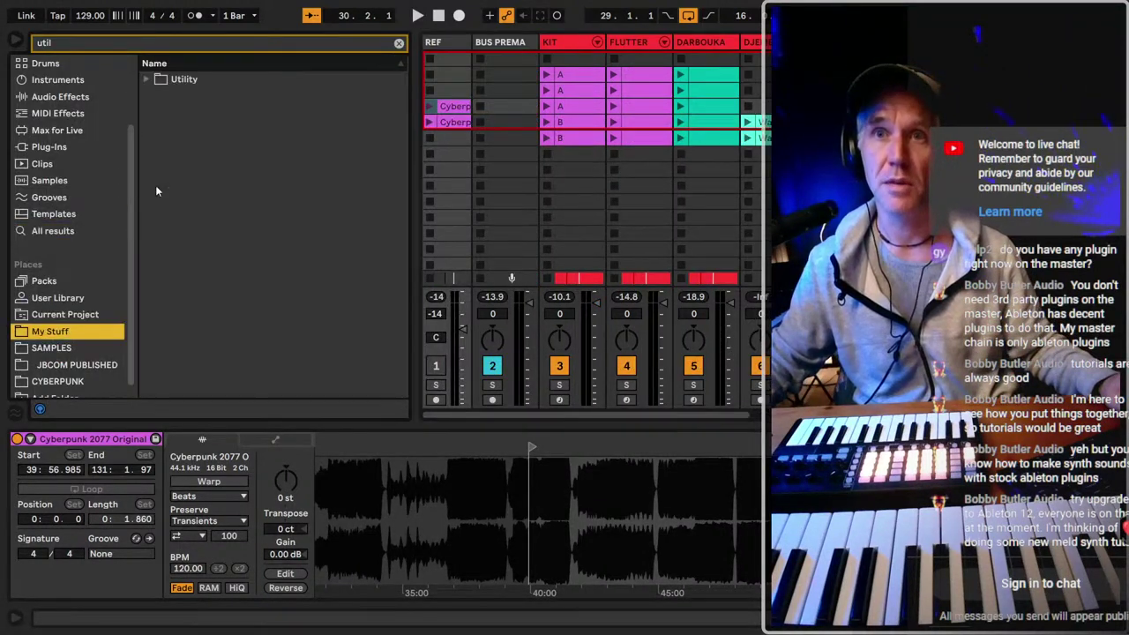
key("Escape")
double_click(185, 112)
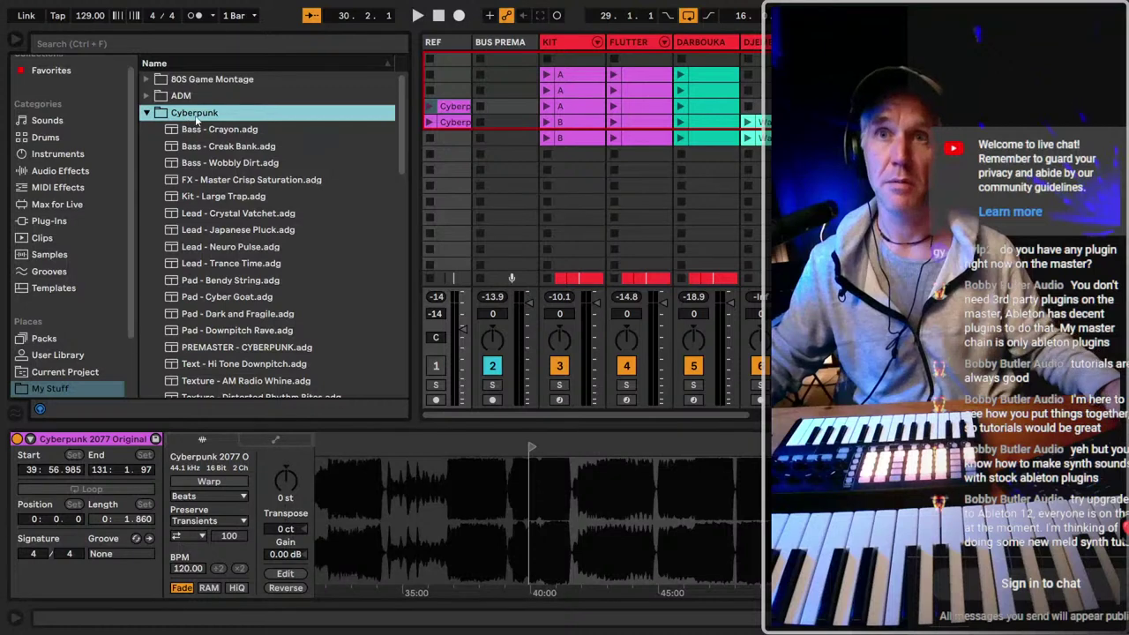
left_click(254, 130)
scroll(252, 139, "down", 3)
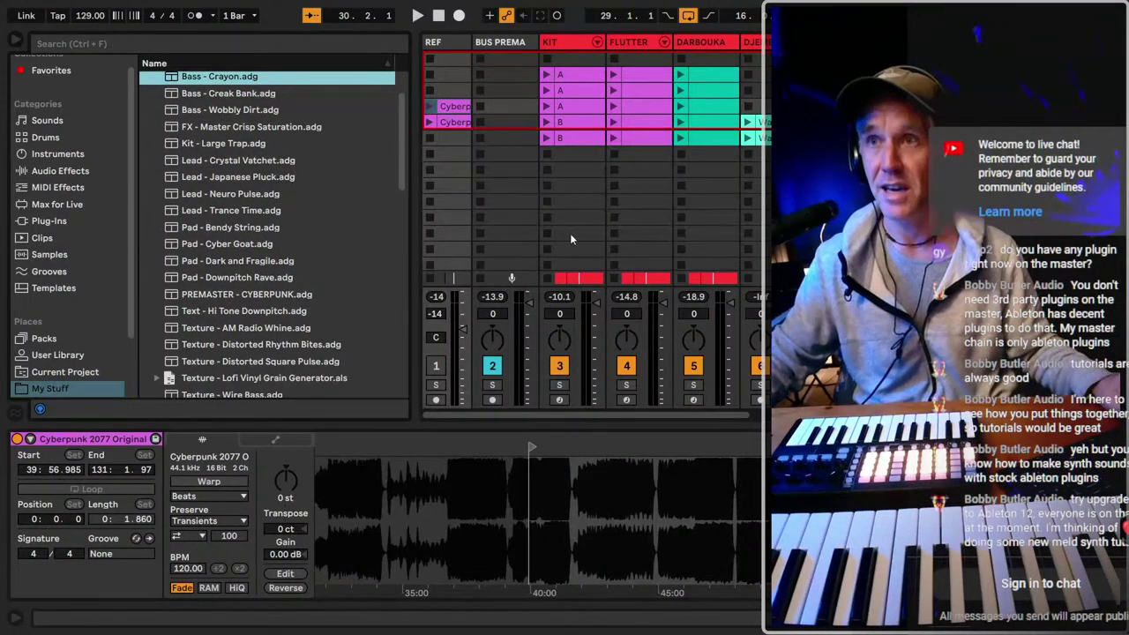
Return to the arrangement and select the looped bars 29 to 45 across all tracks for a closer look.
key("Tab")
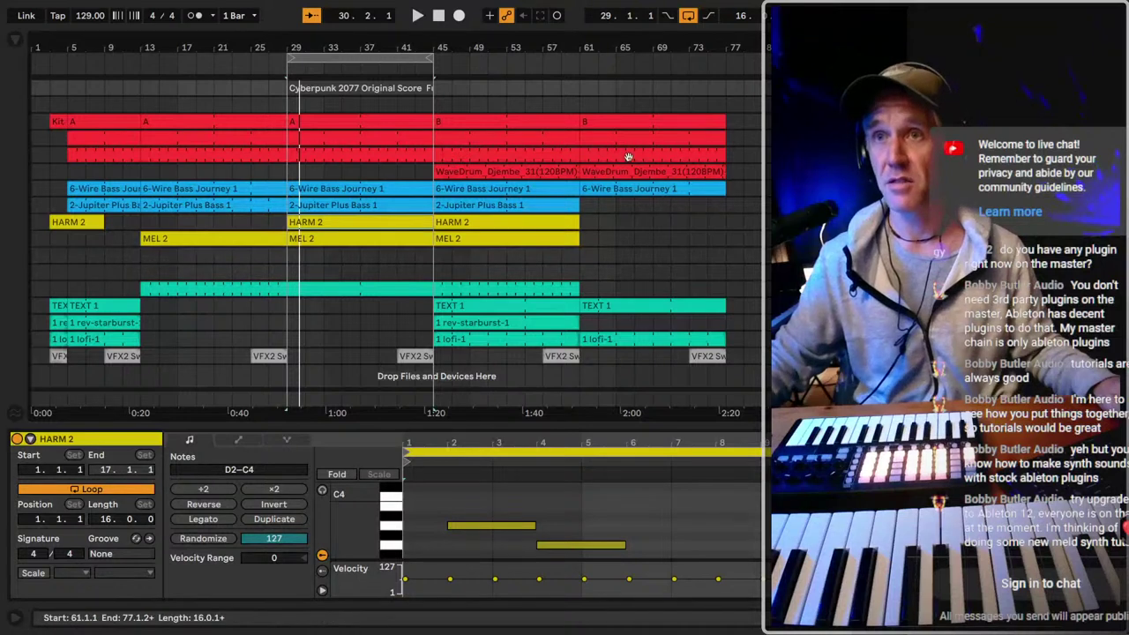
left_click(333, 60)
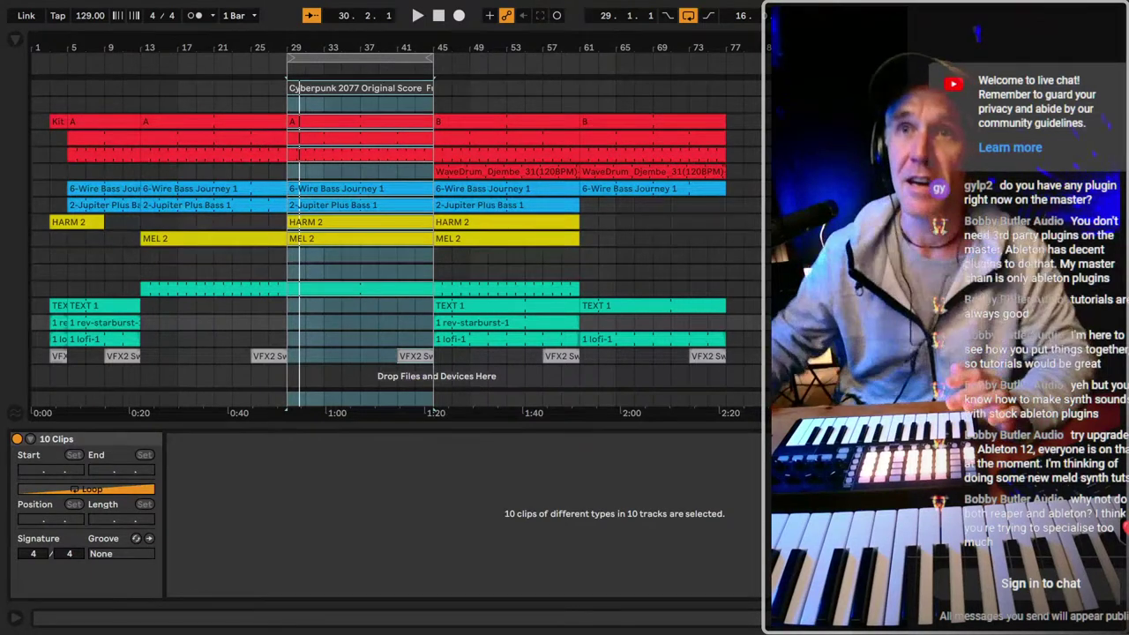
key("plus")
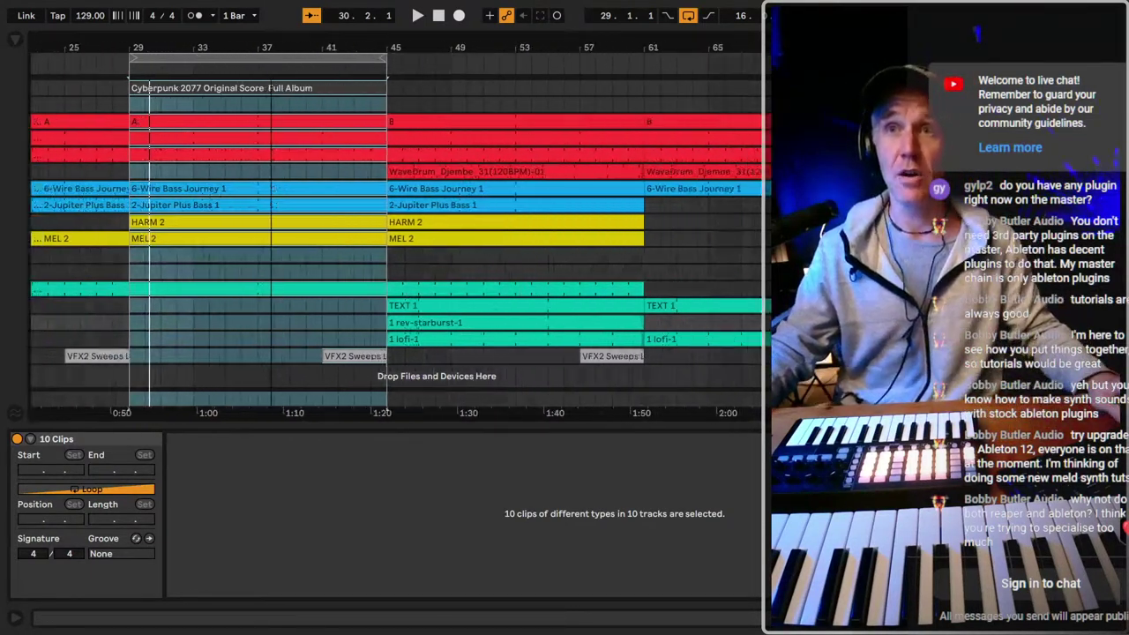
left_click_drag(140, 59, 215, 104)
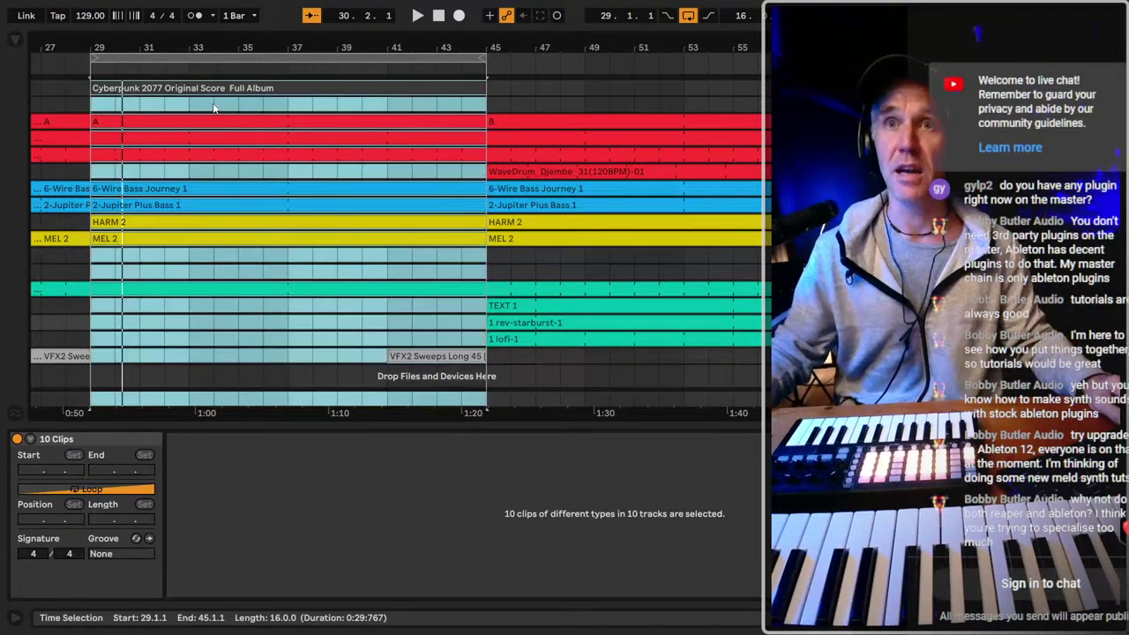
Drop the time selection, place the insert marker at bar 29 on the BUS PREMA track and save the set.
left_click(46, 108)
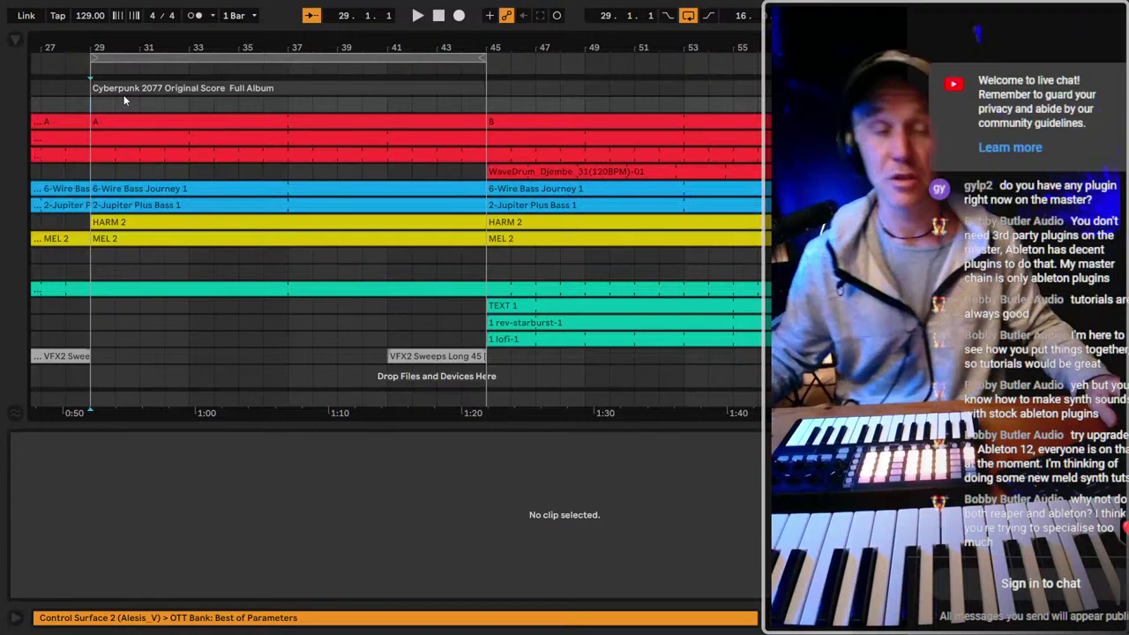
left_click_drag(211, 49, 212, 27)
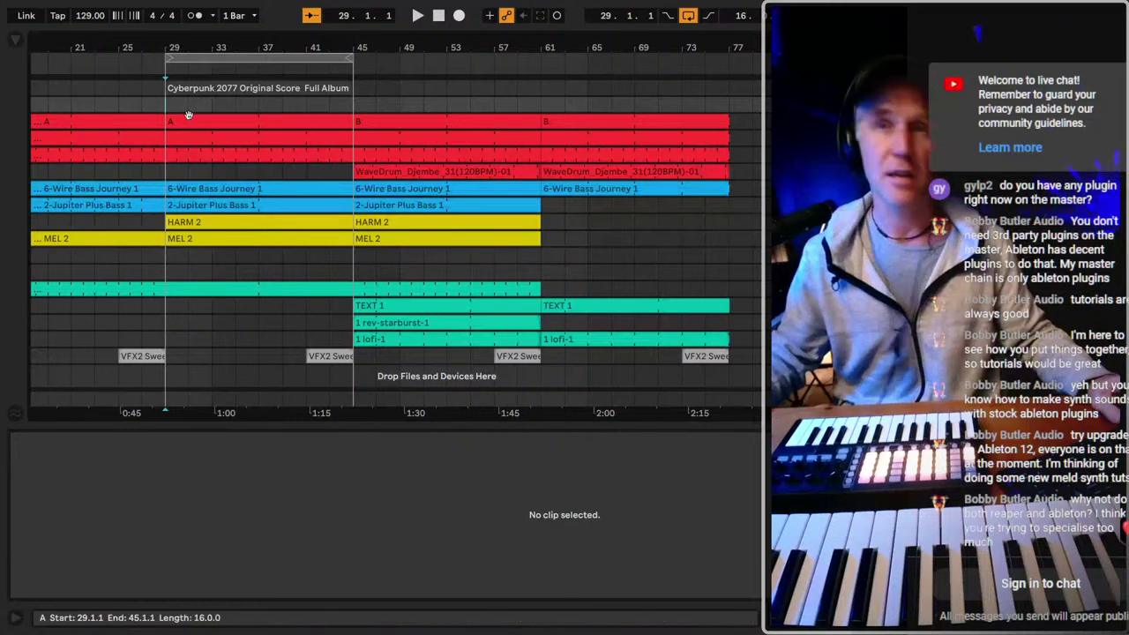
key("ctrl+s")
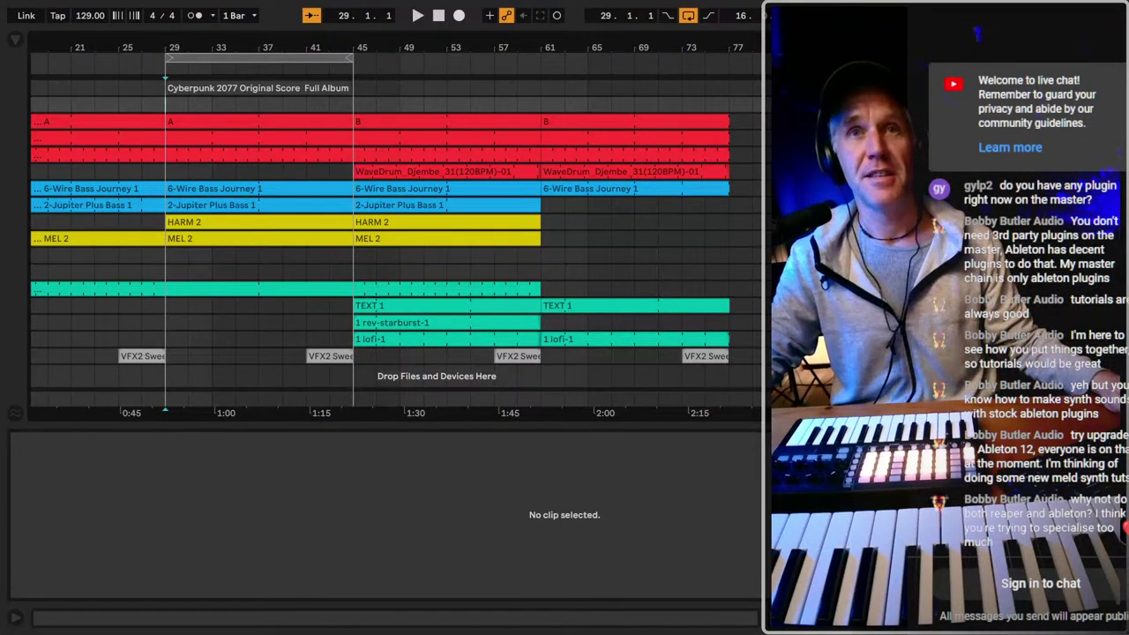
Check the Cyberpunk 2077 reference clip's properties and mark out bars 29 to 45 on the BUS PREMA track.
left_click(182, 88)
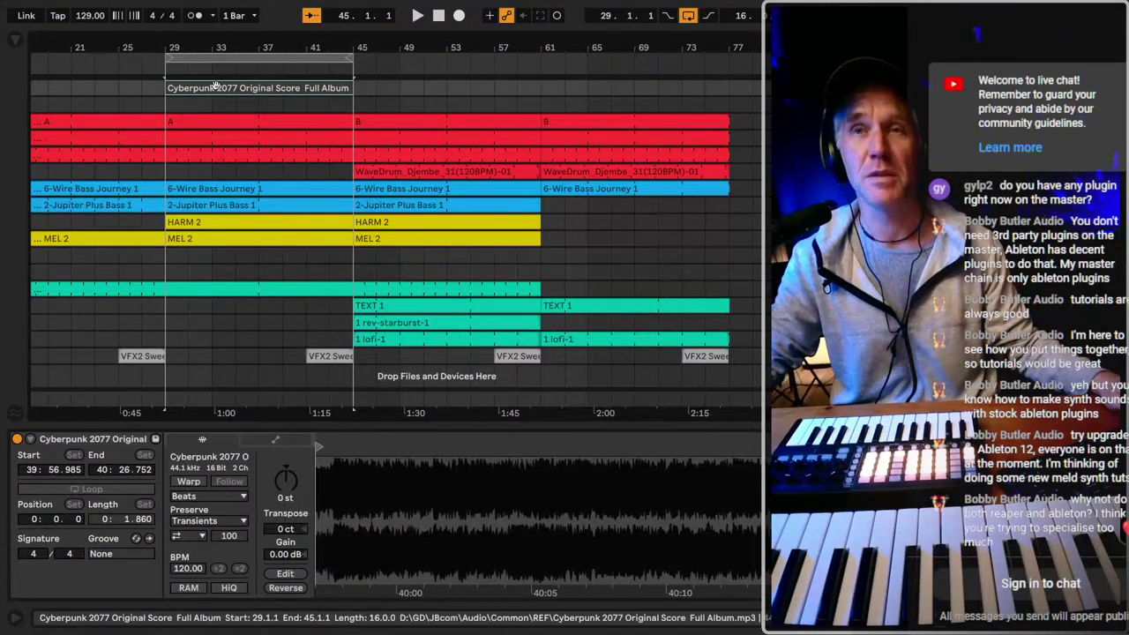
left_click(166, 103)
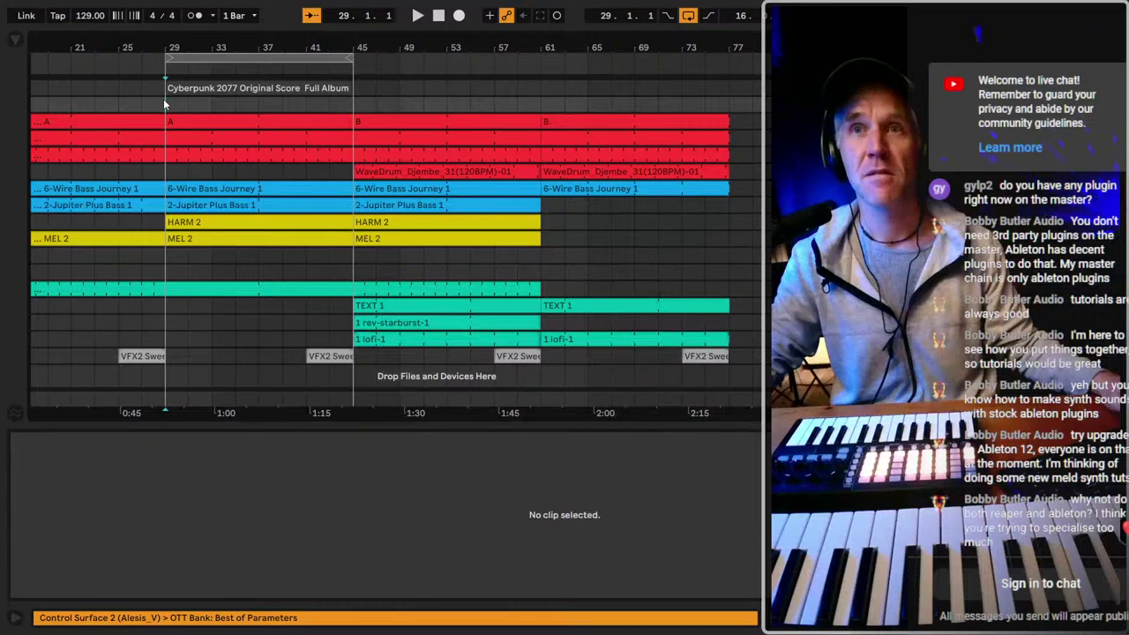
left_click_drag(163, 103, 352, 106)
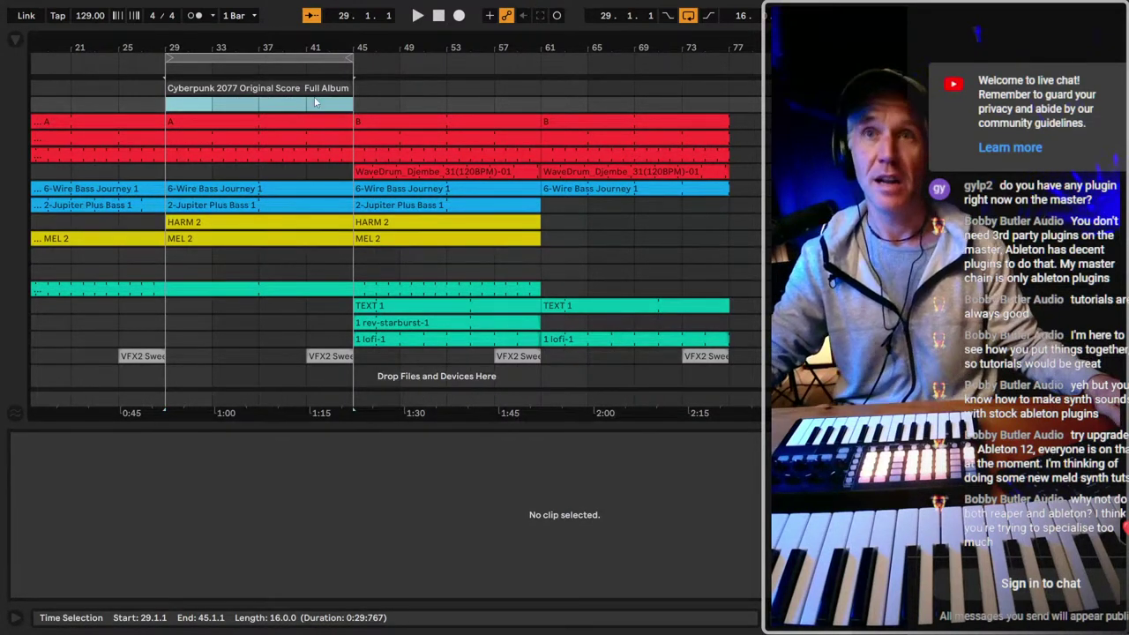
Move the loop to bars 45 to 61, starting from bar 45 on the empty track below MEL.
left_click(362, 264)
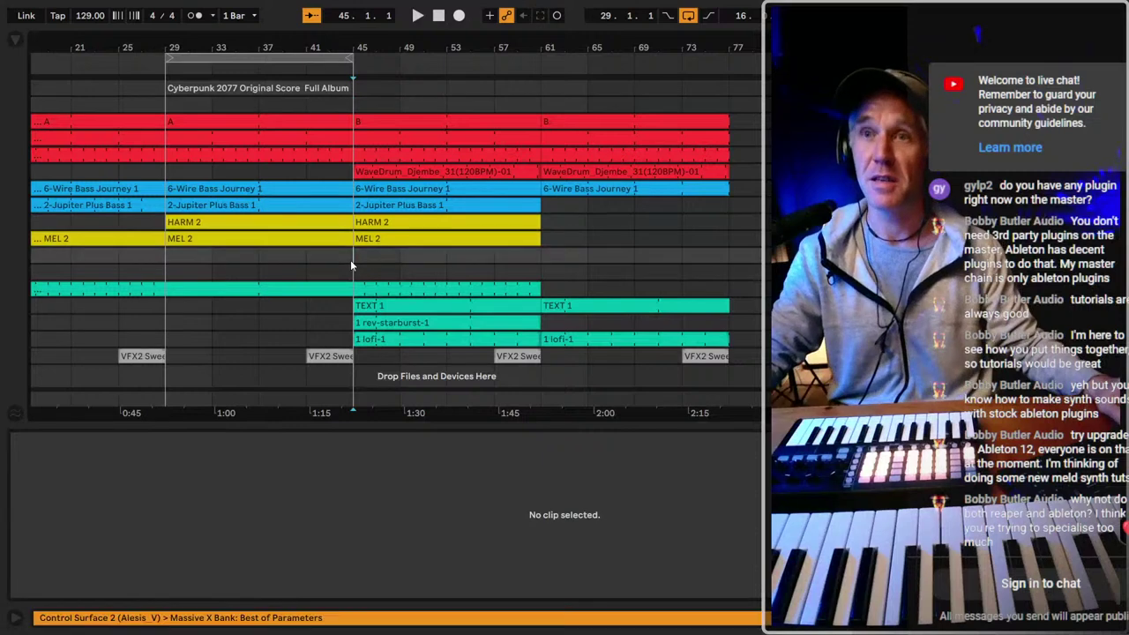
left_click_drag(293, 60, 467, 97)
scroll(549, 111, "down", 2)
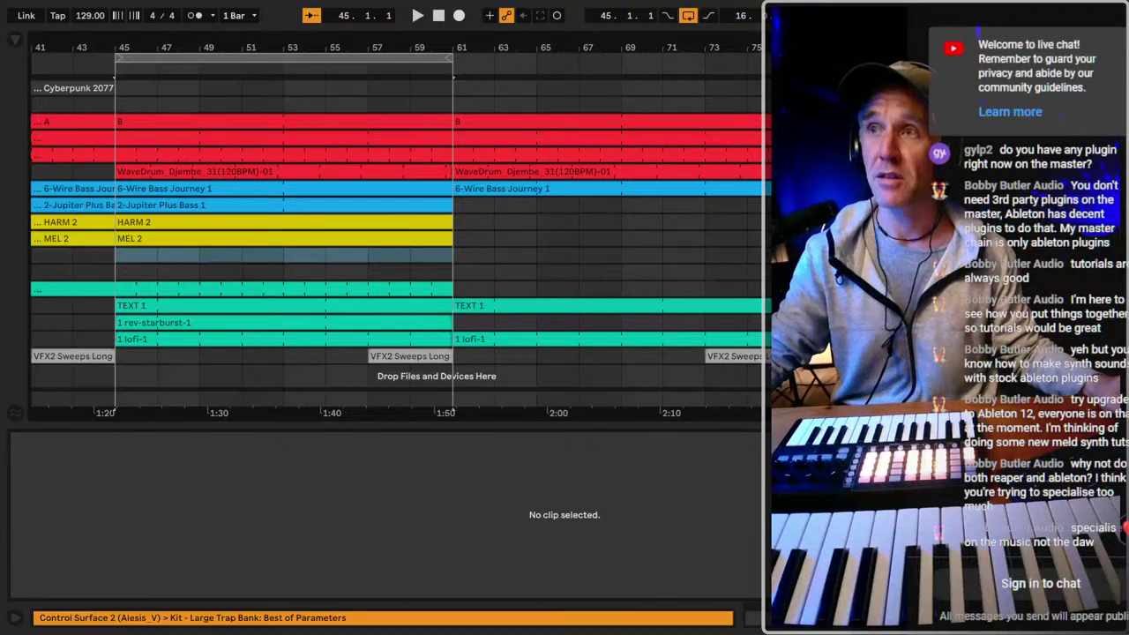
Mark out bars 45 to 61 on the BUS PREMA track.
left_click(235, 272)
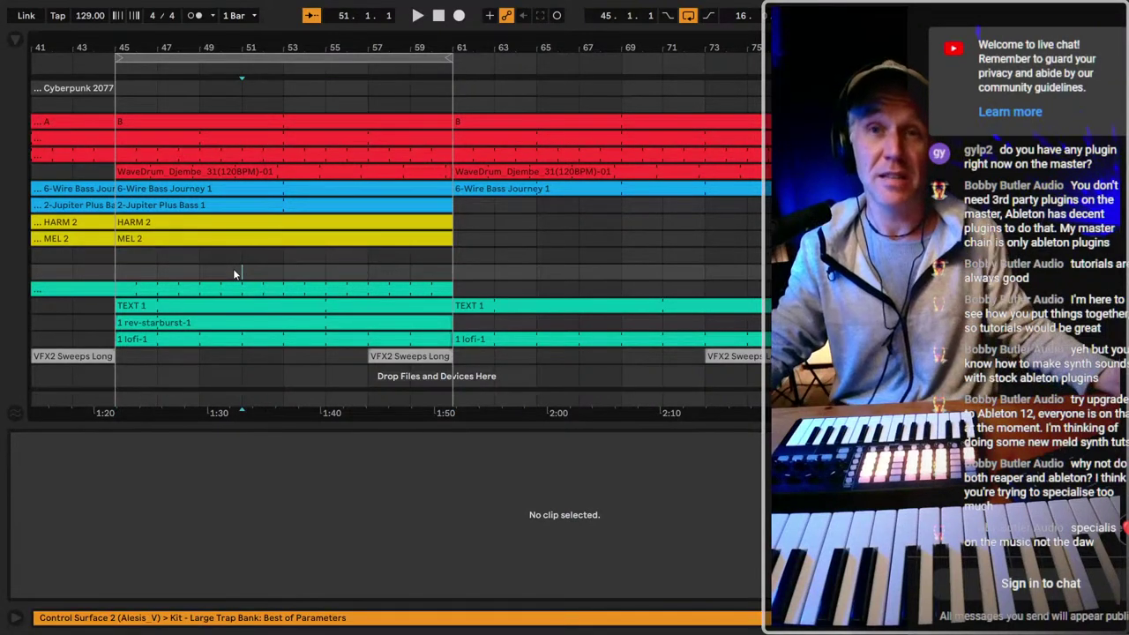
left_click(164, 99)
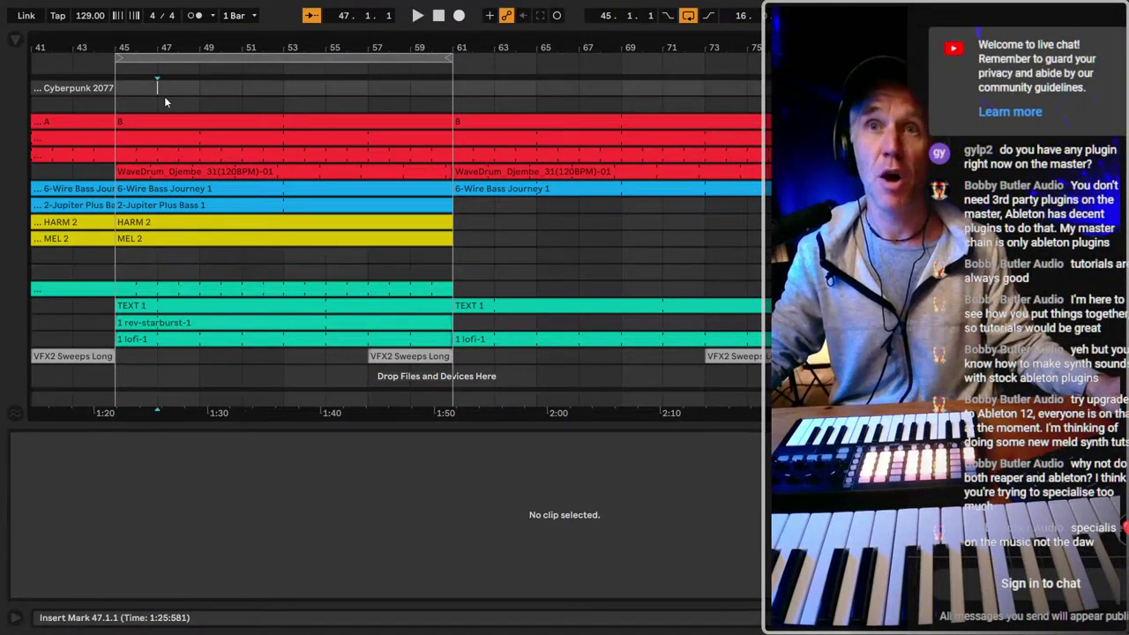
left_click_drag(143, 48, 132, 61)
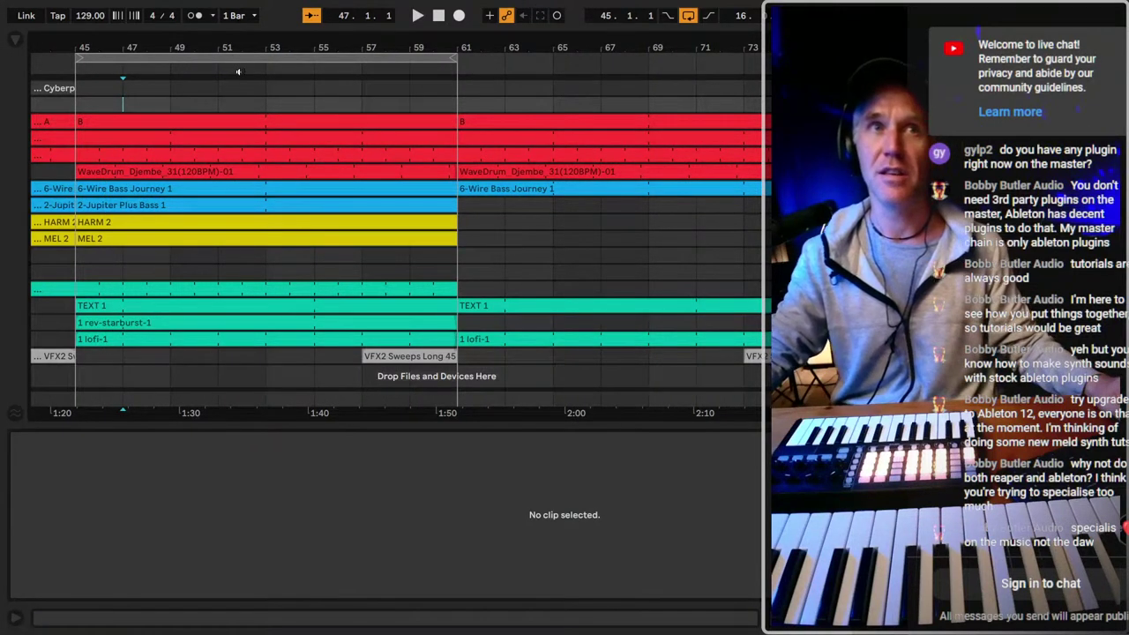
left_click_drag(201, 50, 198, 46)
left_click_drag(117, 48, 117, 62)
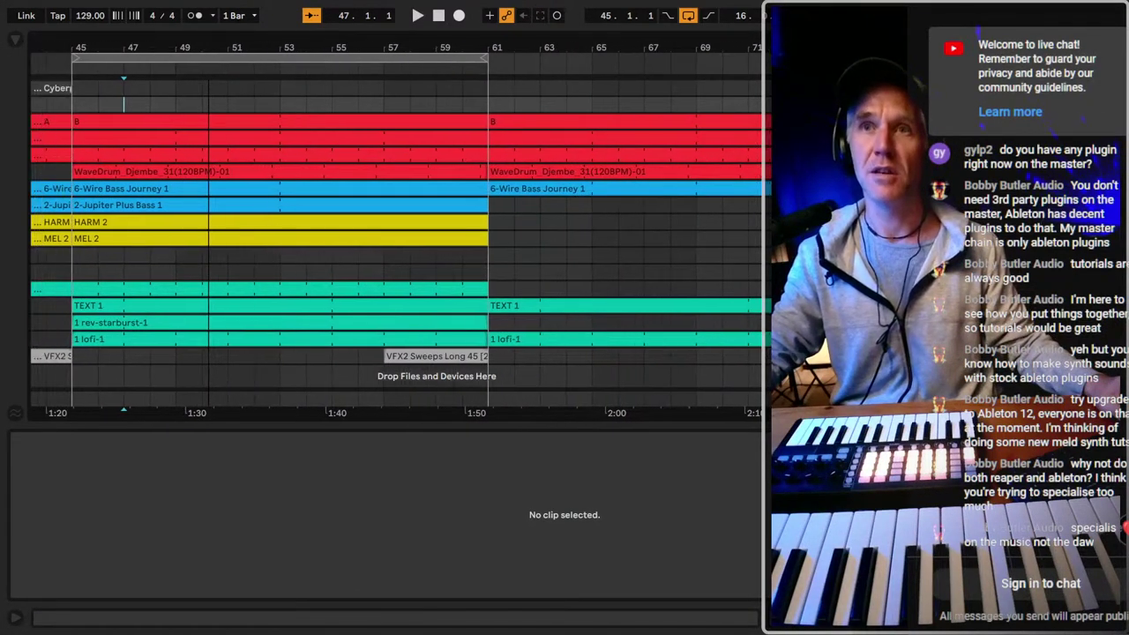
left_click(78, 112)
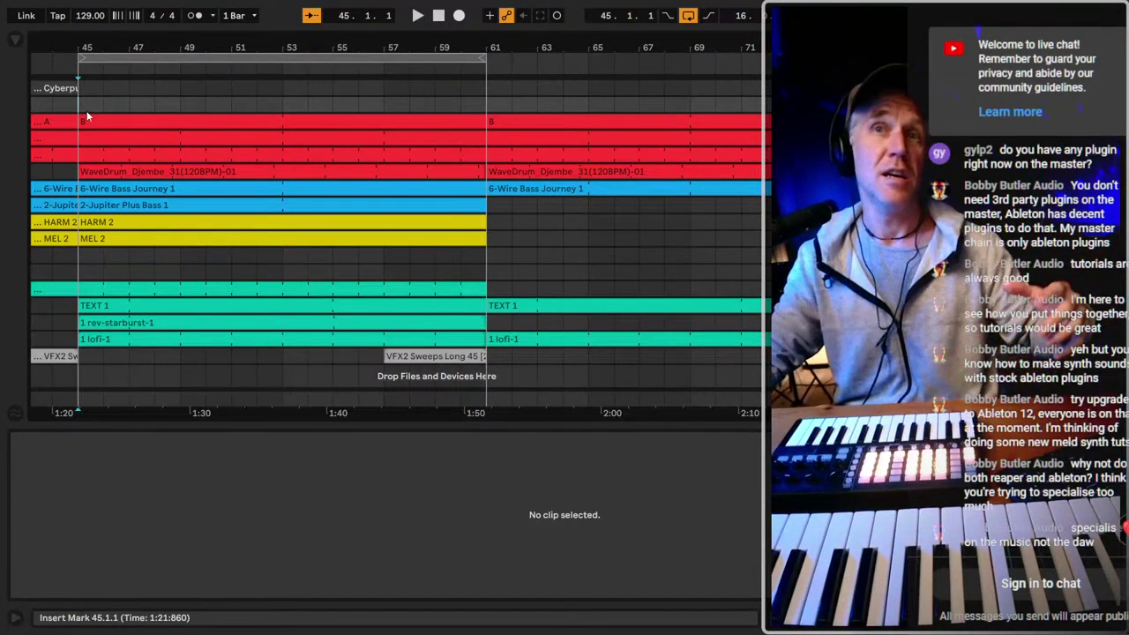
left_click_drag(81, 106, 491, 102)
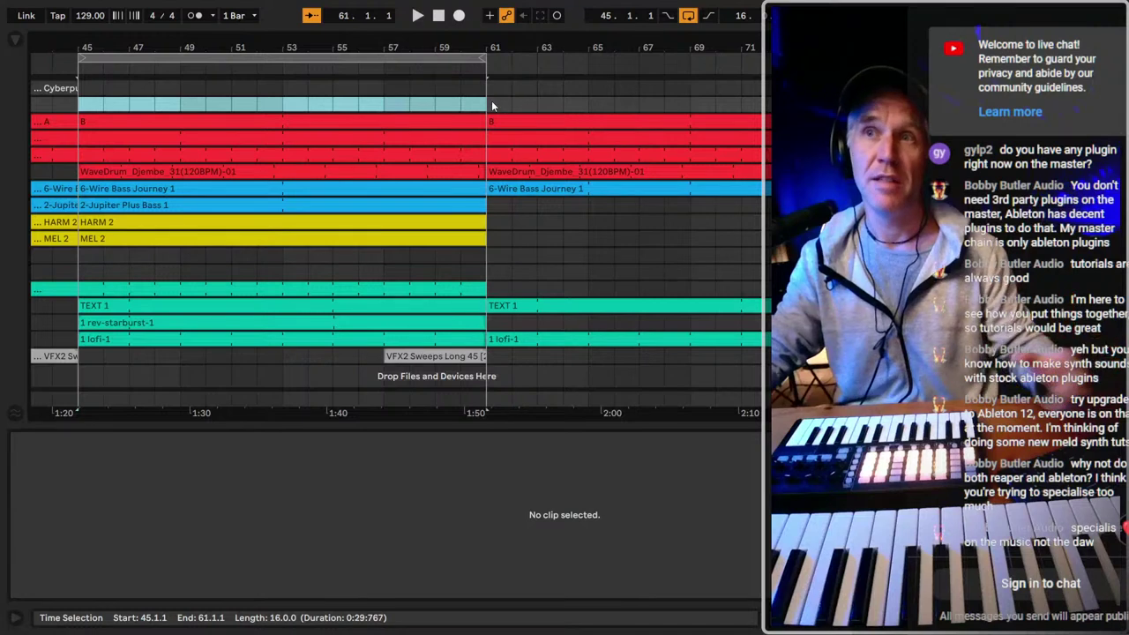
Place the insert marker at bar 45, play the section briefly and stop playback.
left_click(238, 103)
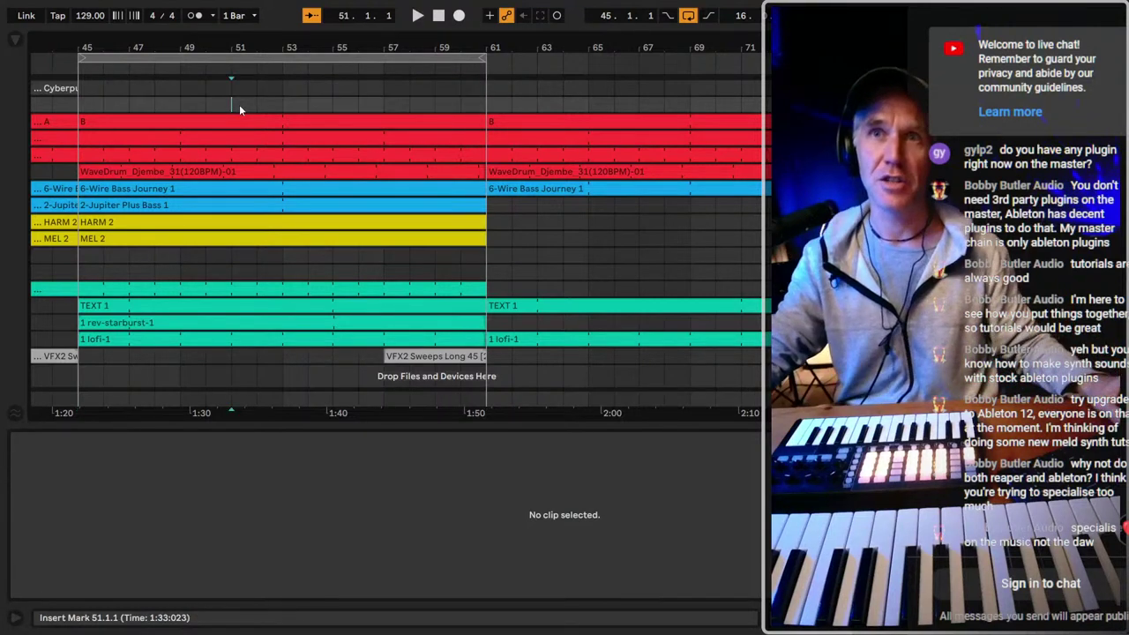
left_click(78, 267)
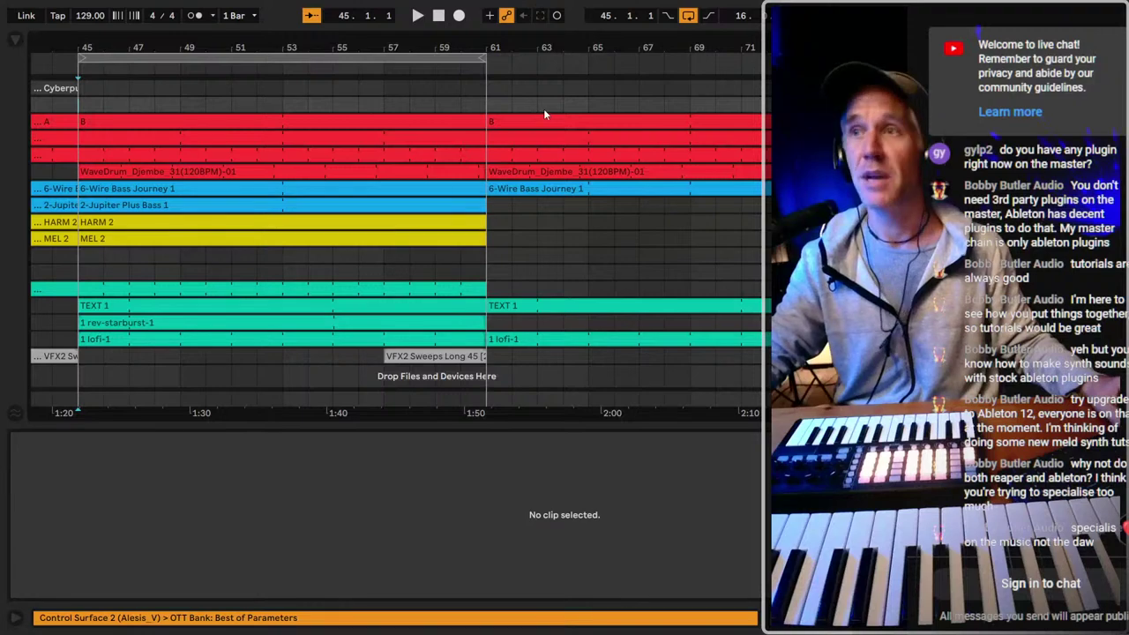
key("space")
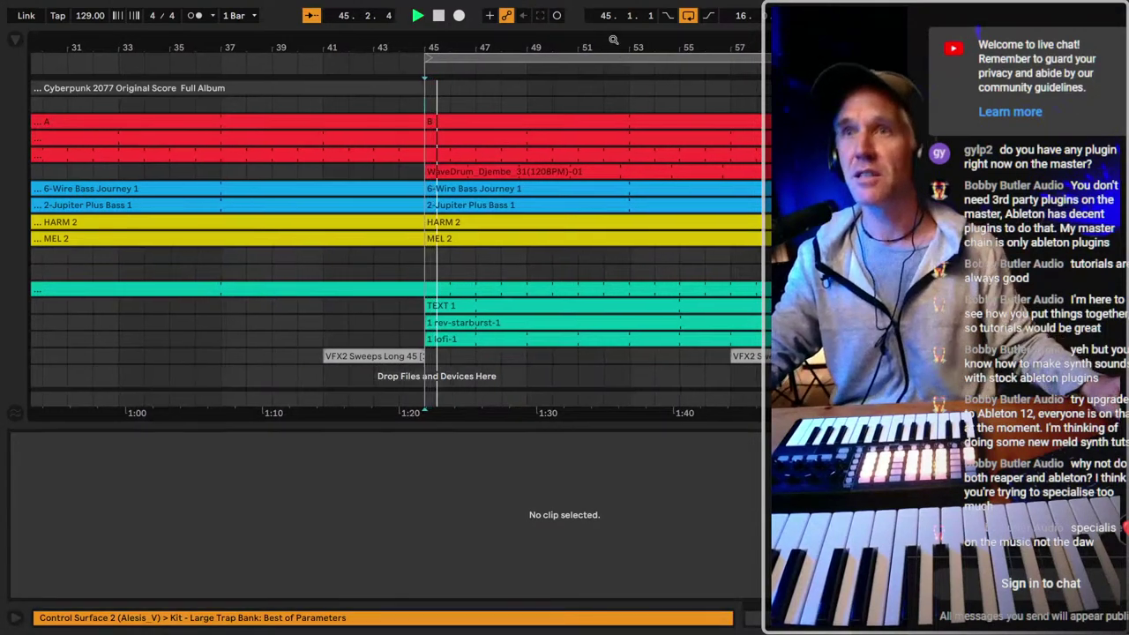
key("minus")
key("minus")
key("space")
left_click(671, 226)
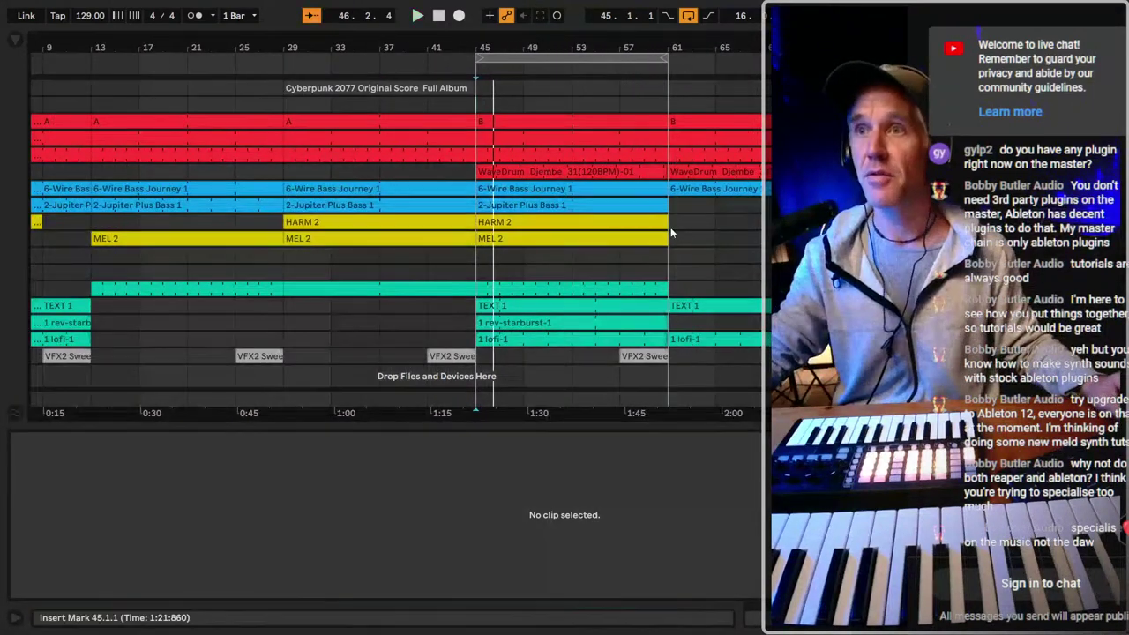
Play the section running past bar 61 and move playback to bar 13 on the track above 6-Wire Bass.
key("space")
key("minus")
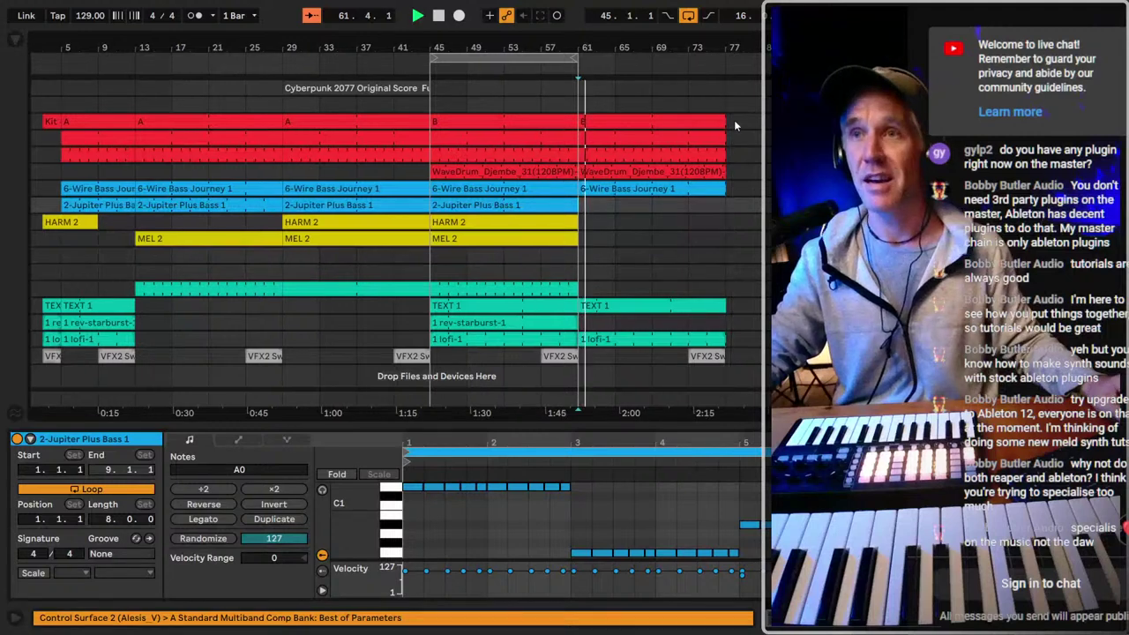
left_click_drag(741, 48, 728, 128)
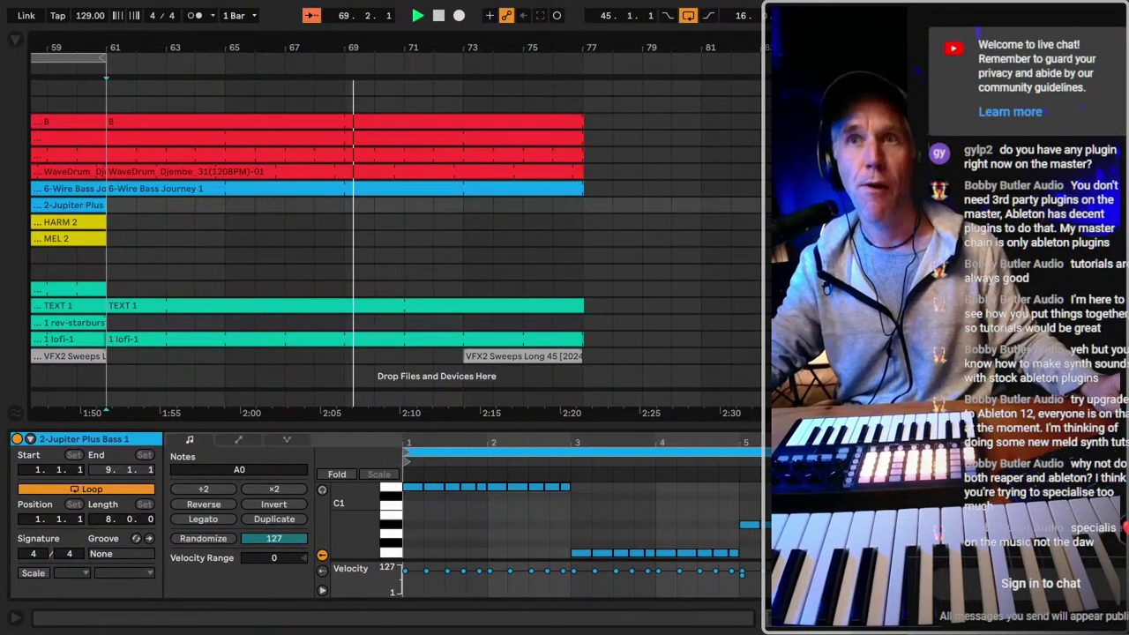
key("minus")
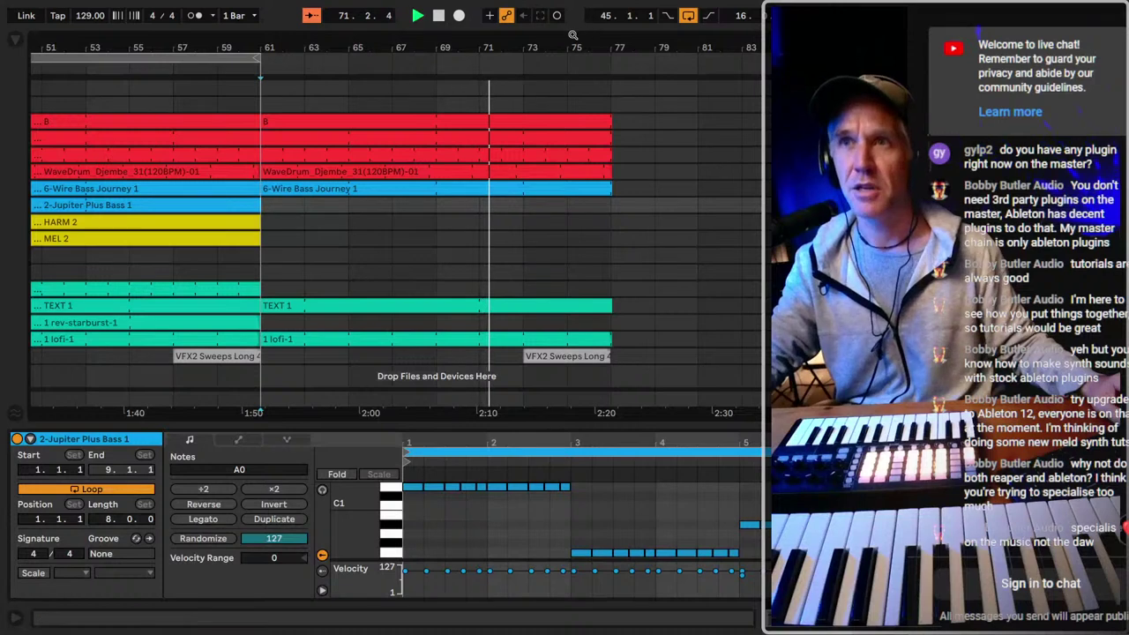
key("minus")
key("minus")
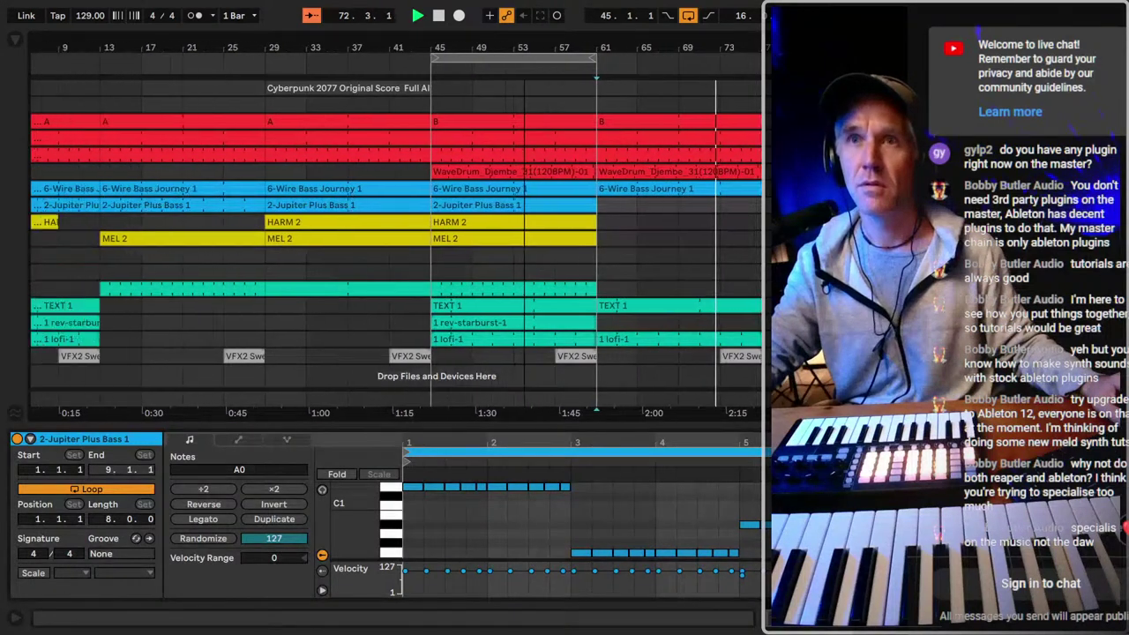
left_click(161, 212)
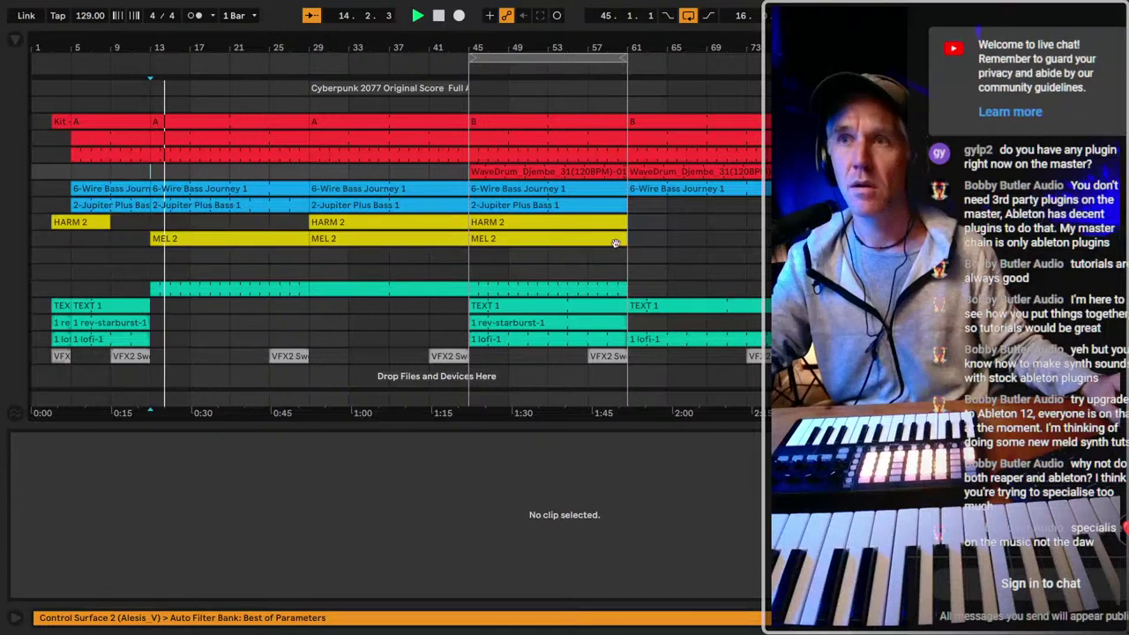
Select the 6-Wire Bass Journey 1 clip at bar 61, then place the insert marker at bar 53 below the Cyberpunk reference track.
left_click(649, 189)
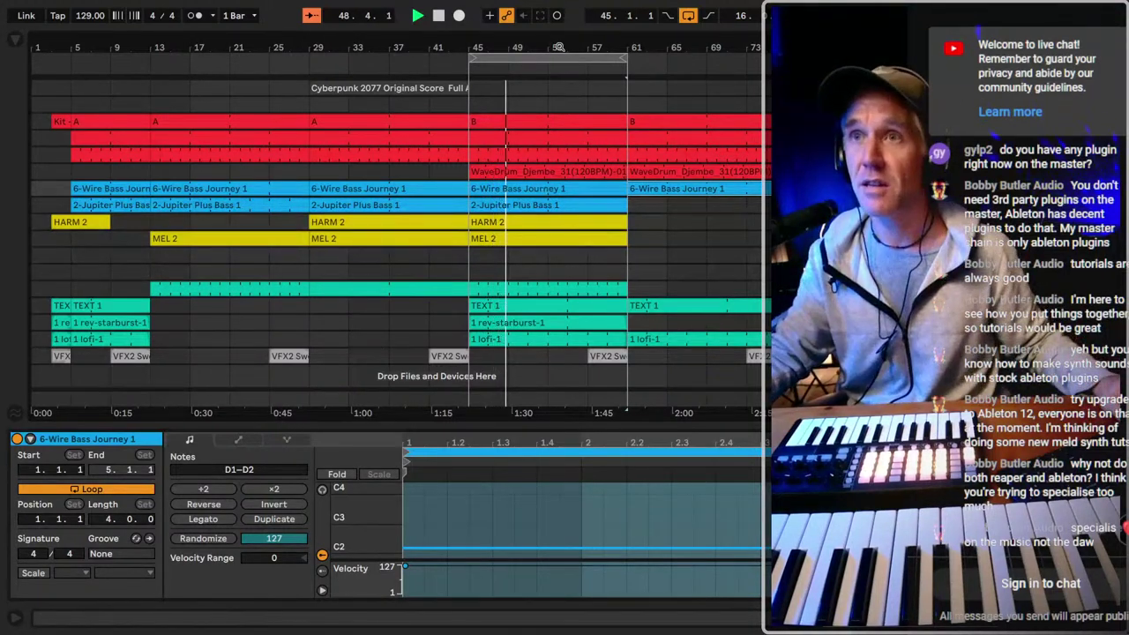
left_click_drag(559, 47, 329, 100)
left_click(329, 101)
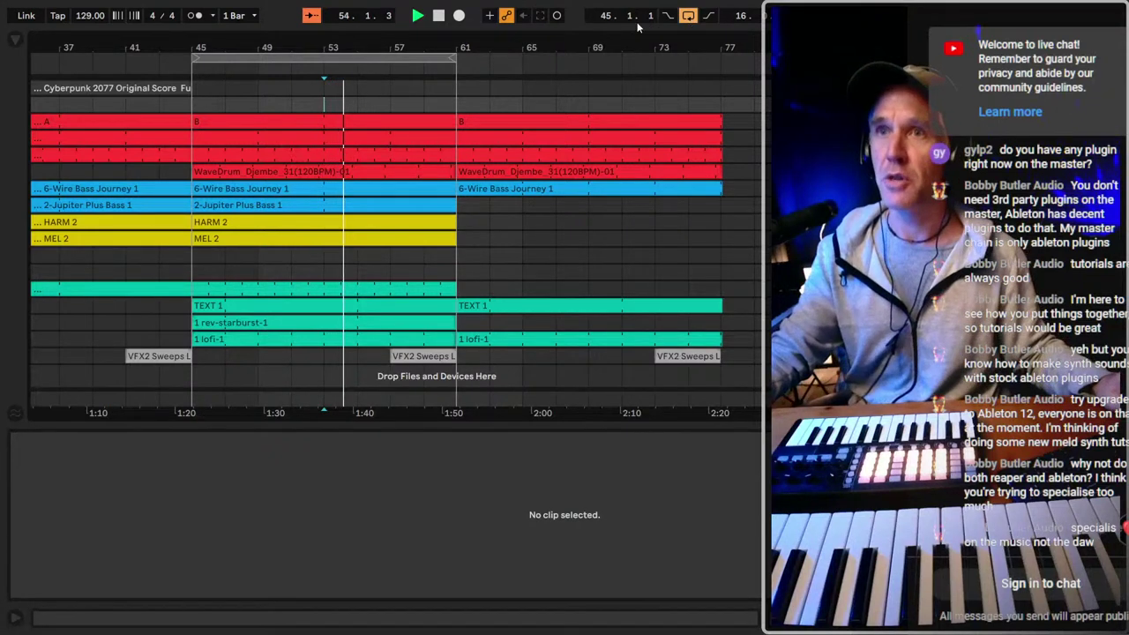
key("minus")
key("minus")
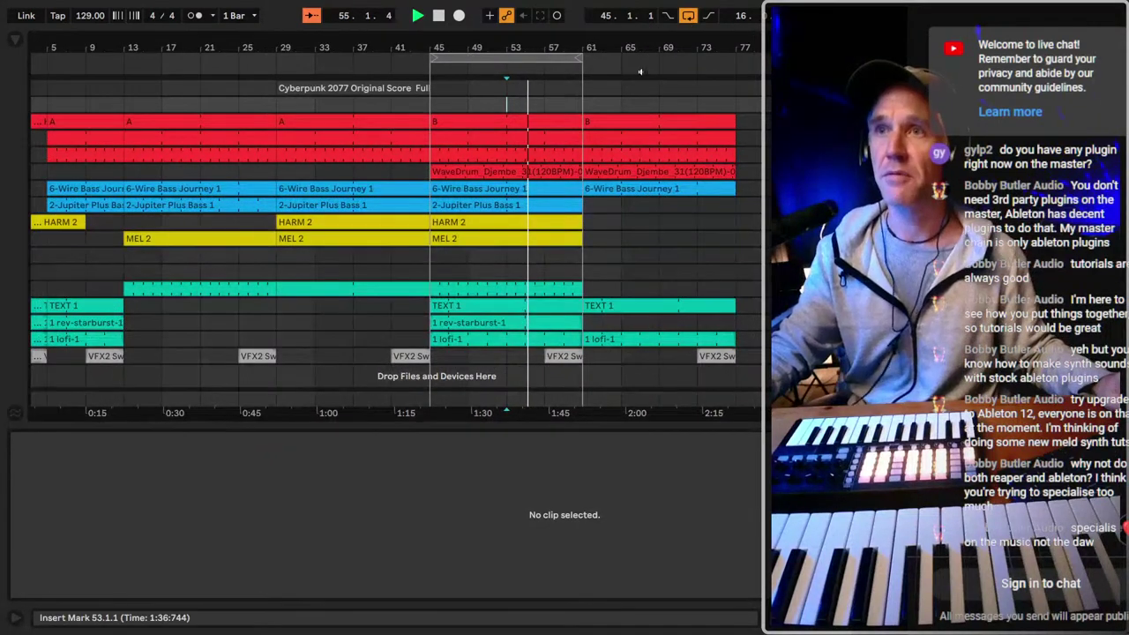
Extend the loop to 76 bars from bar 3 and place the insert marker at bar 61 below the reference track.
key("minus")
left_click_drag(519, 60, 744, 58)
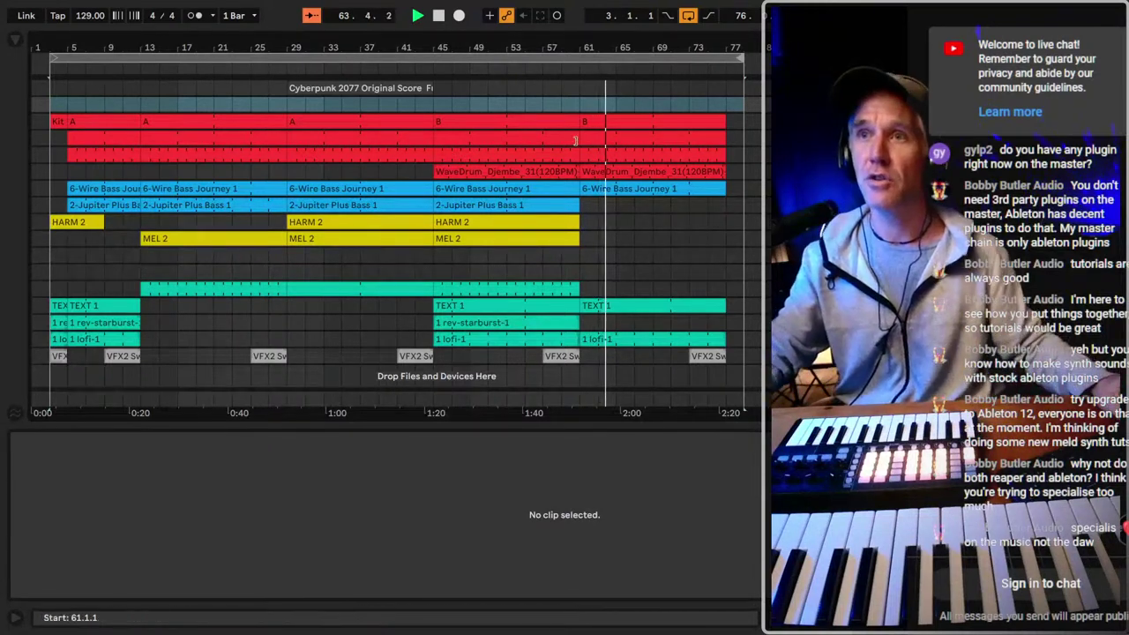
left_click(580, 113)
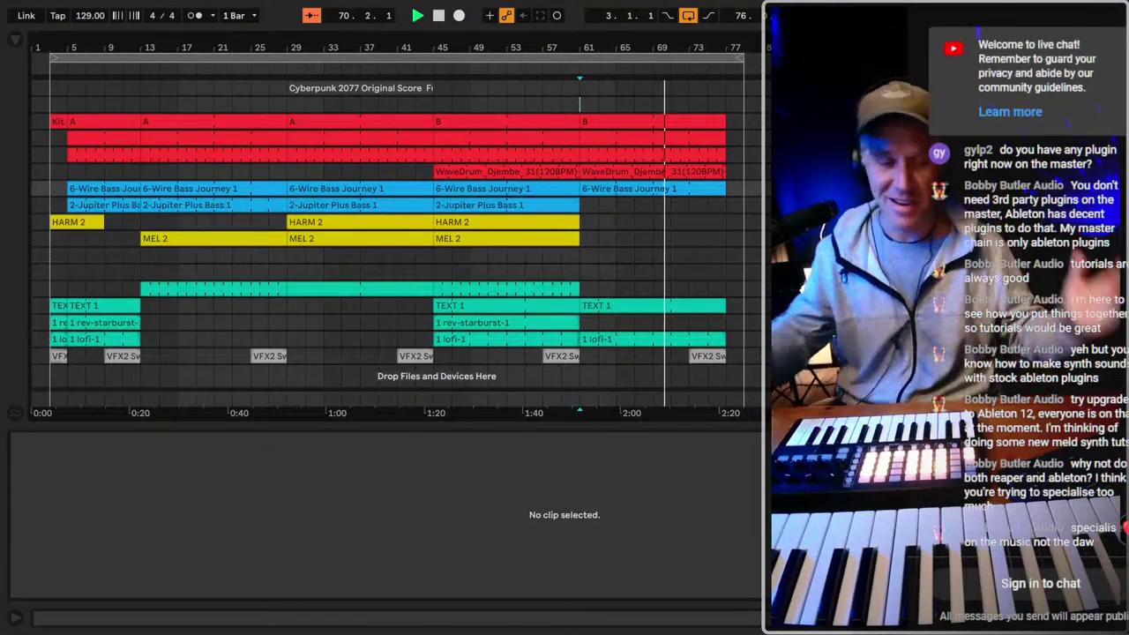
Turn looping off and let playback run past bar 77 to review the arrangement's ending.
scroll(726, 232, "down", 1)
scroll(701, 250, "up", 1)
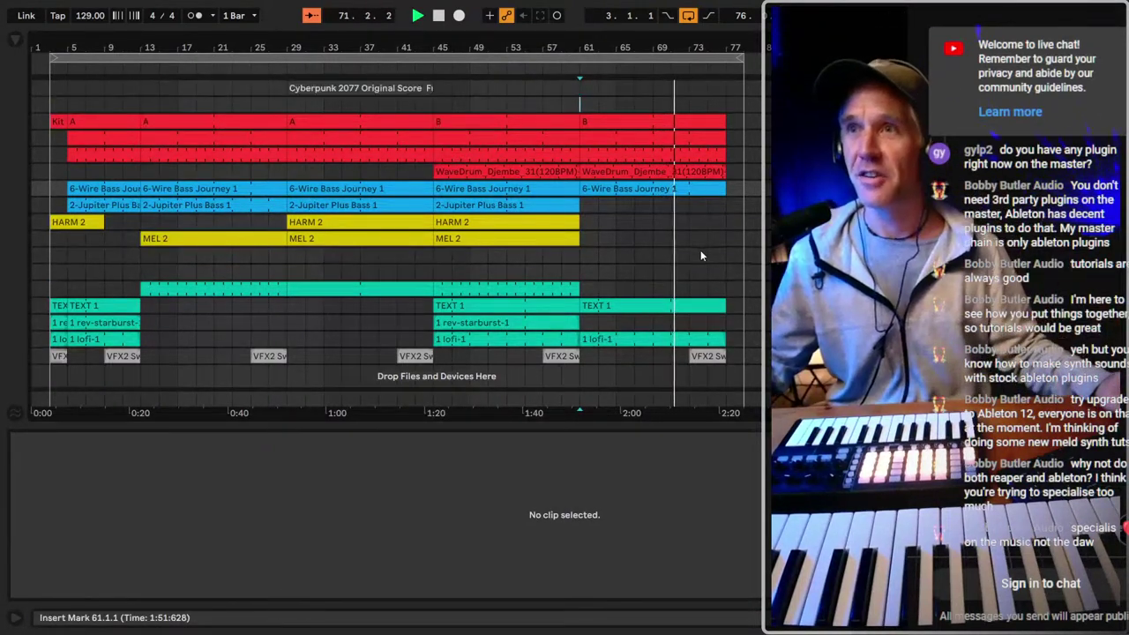
scroll(701, 250, "down", 1)
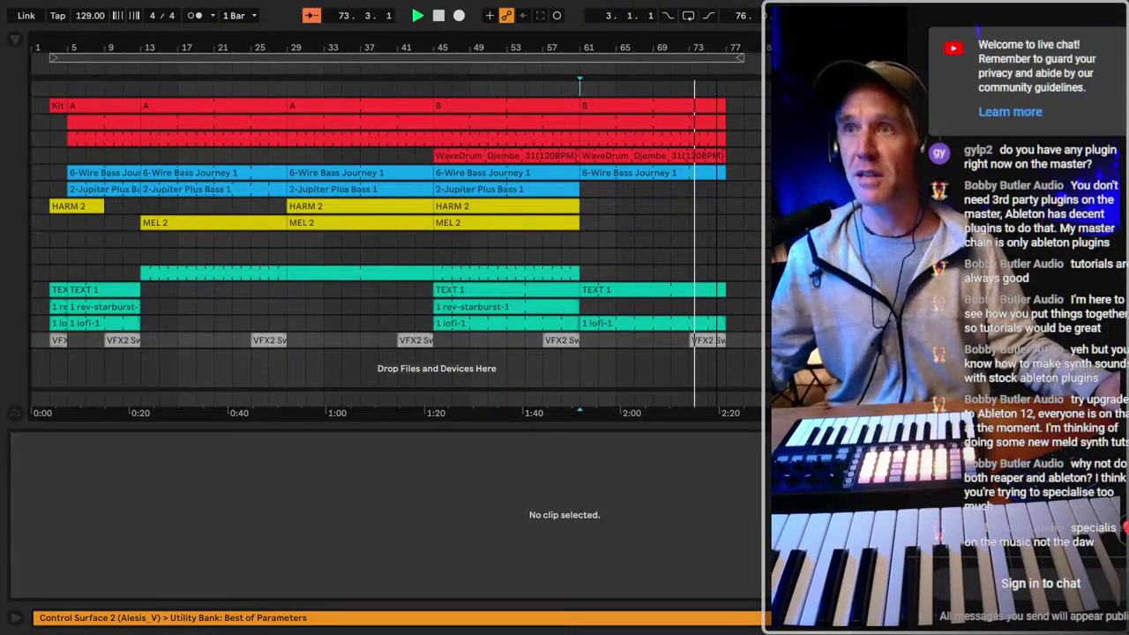
left_click_drag(697, 44, 679, 97)
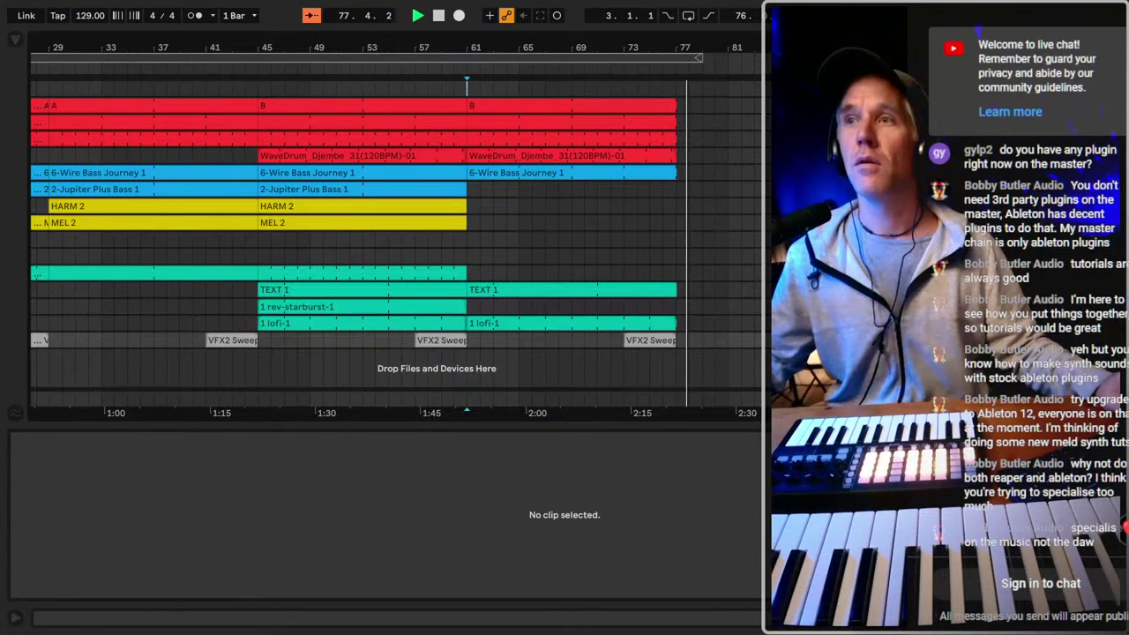
key("minus")
key("minus")
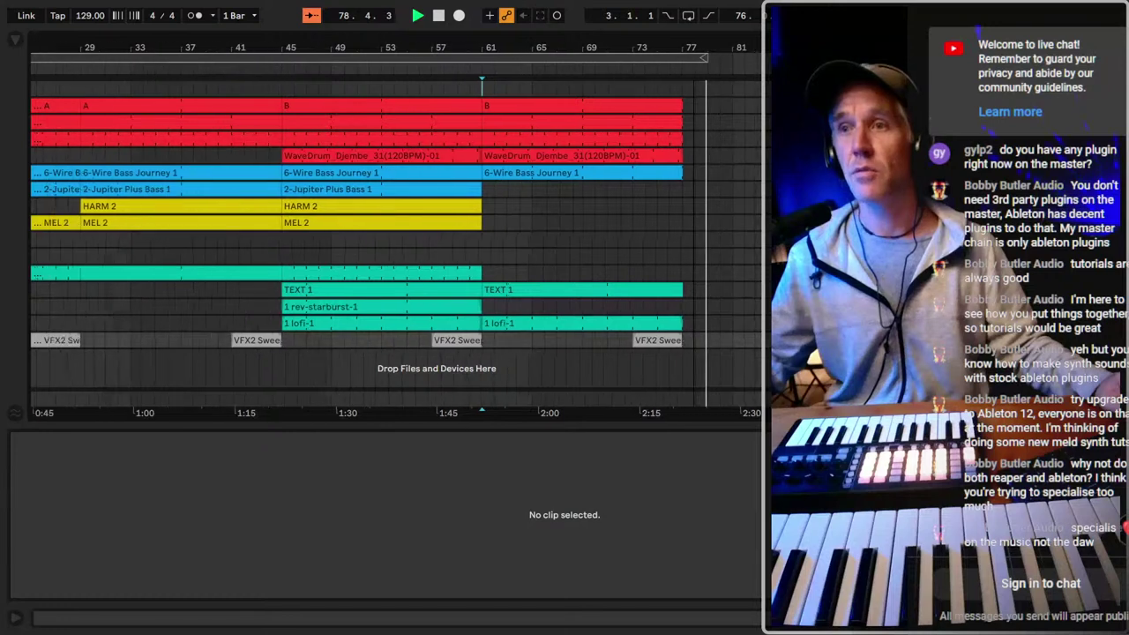
key("minus")
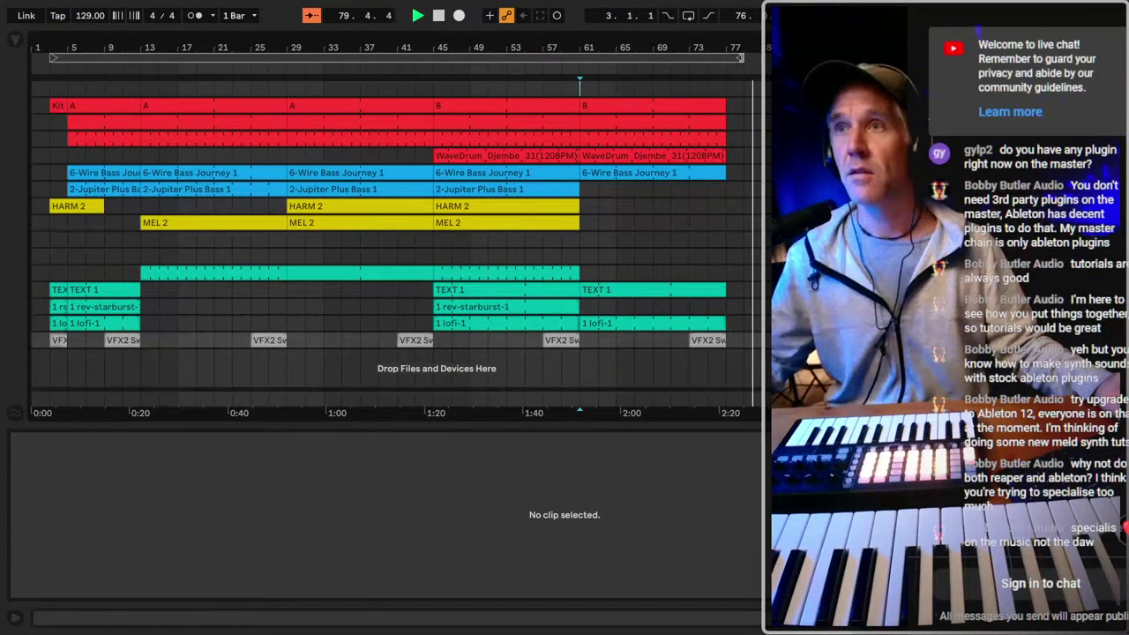
Set the loop range to 82 bars from bar 3 and stop playback.
key("ctrl+a")
key("space")
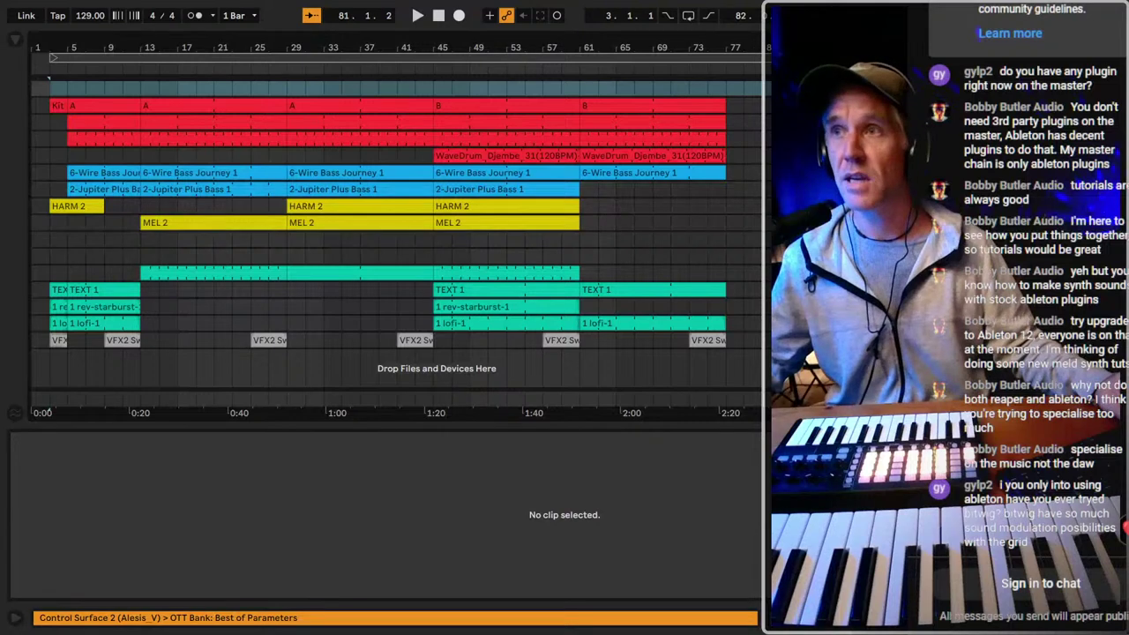
key("ctrl+a")
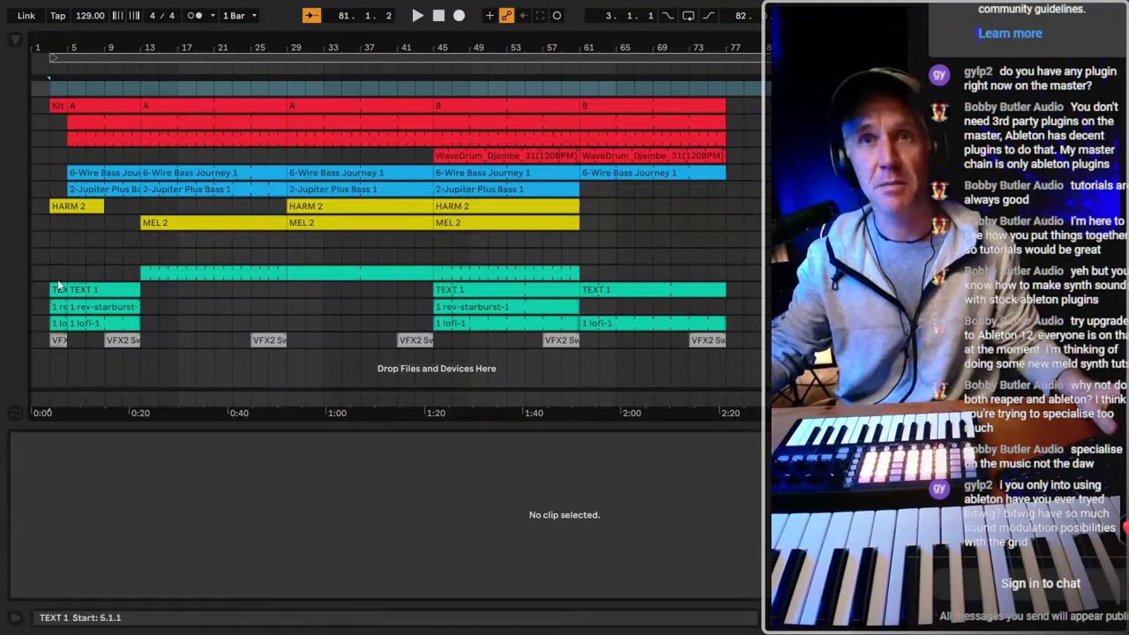
Mark out bars 3 to 13 on the empty track directly above the teal clips.
left_click(55, 224)
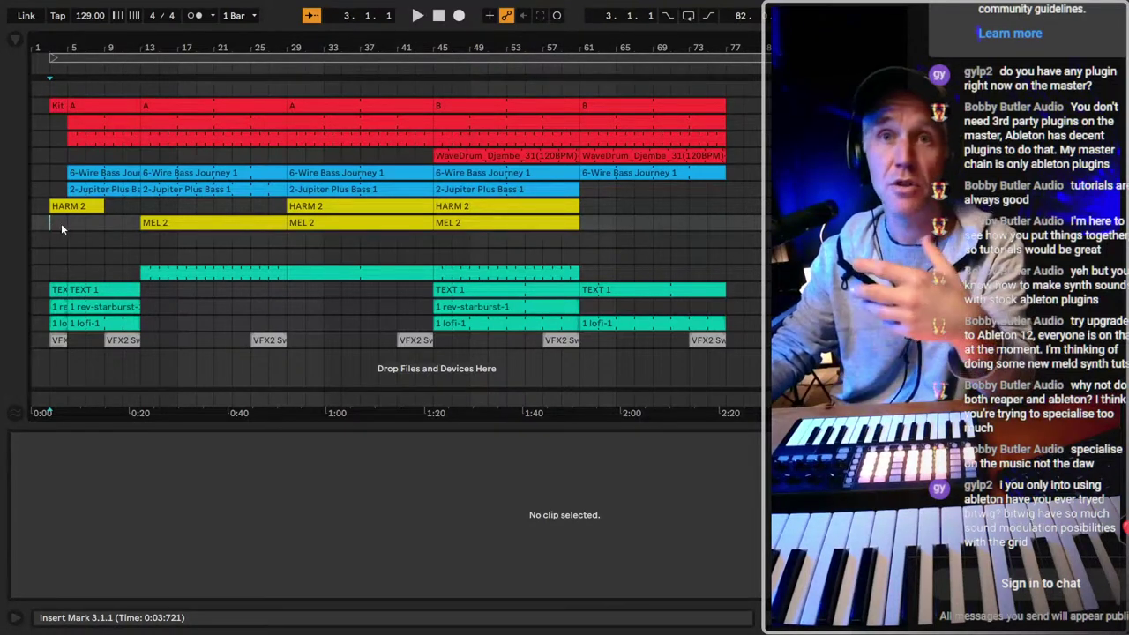
mouse_move(62, 229)
left_mouse_down()
mouse_move(89, 228)
mouse_move(91, 238)
mouse_move(49, 240)
left_mouse_up()
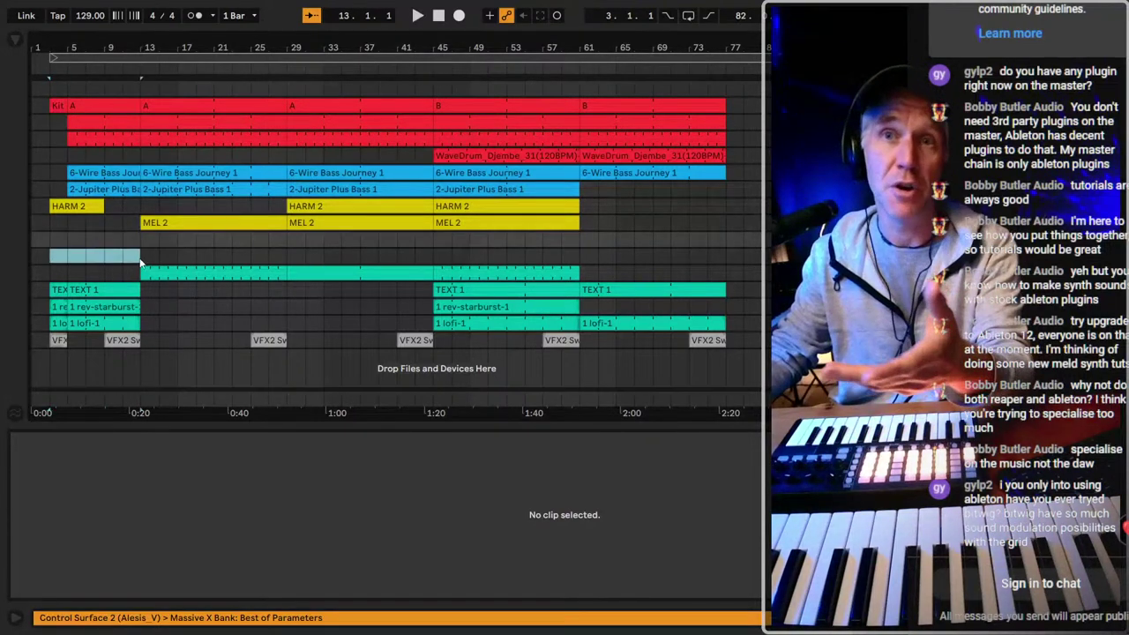
key("Down")
key("plus")
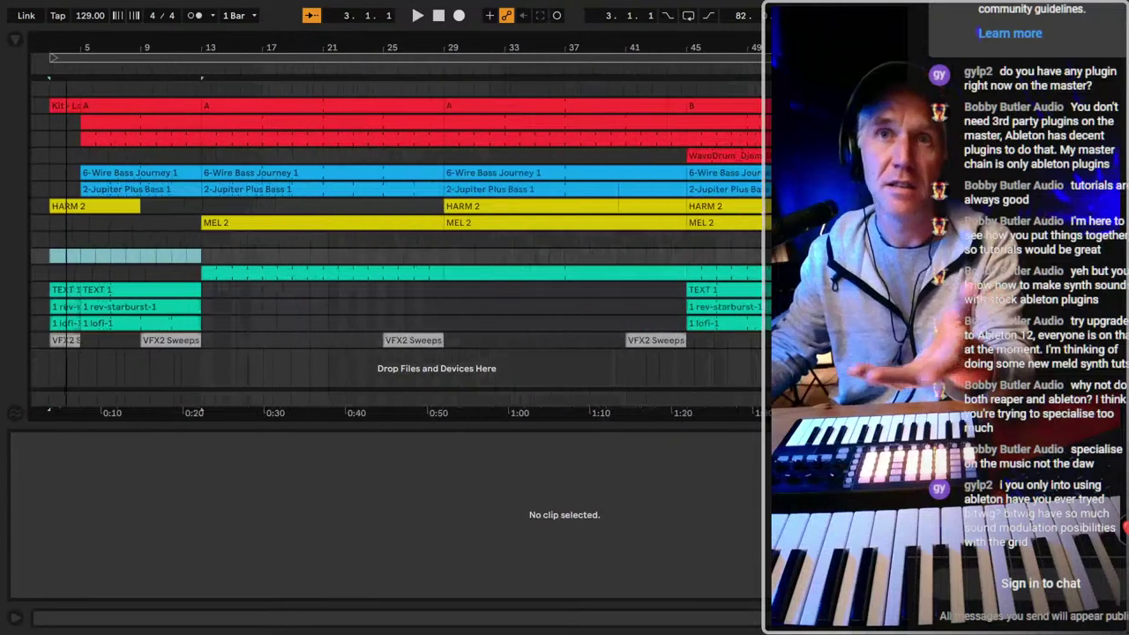
Mark out bars 3 to 13 on the empty track directly below MEL, and extend the selection to bar 77.
left_click(74, 156)
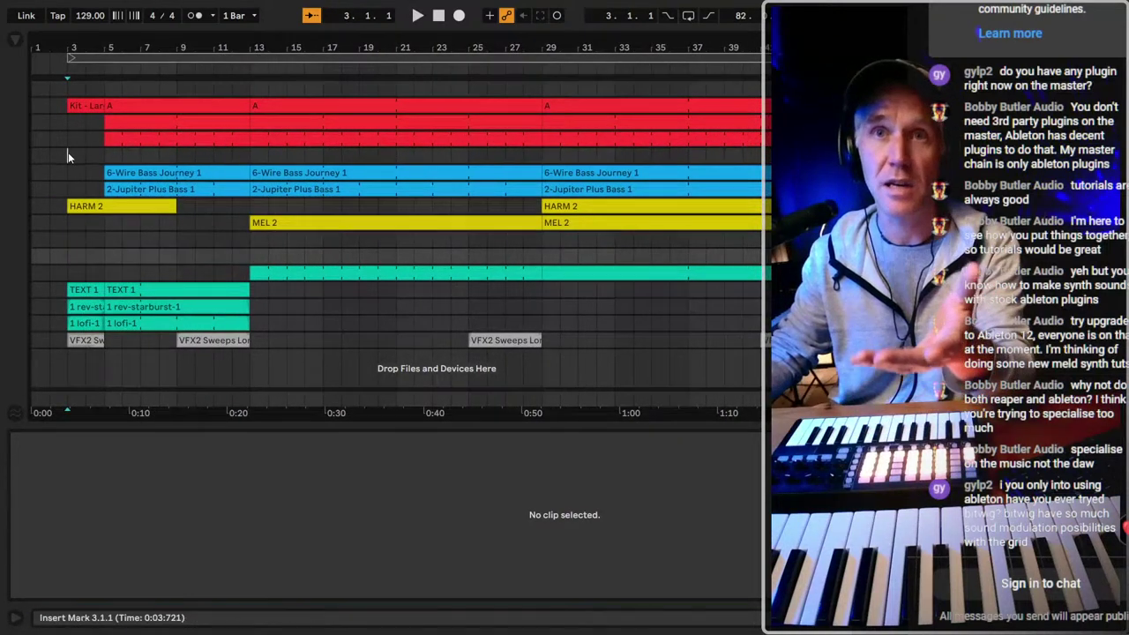
left_click(71, 233)
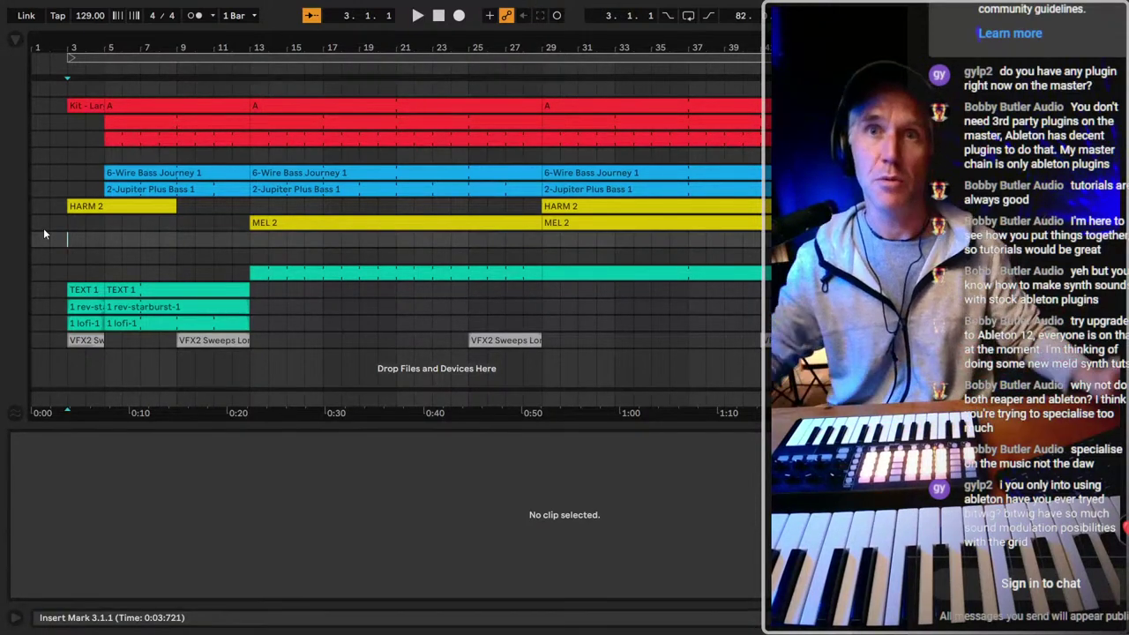
key("minus")
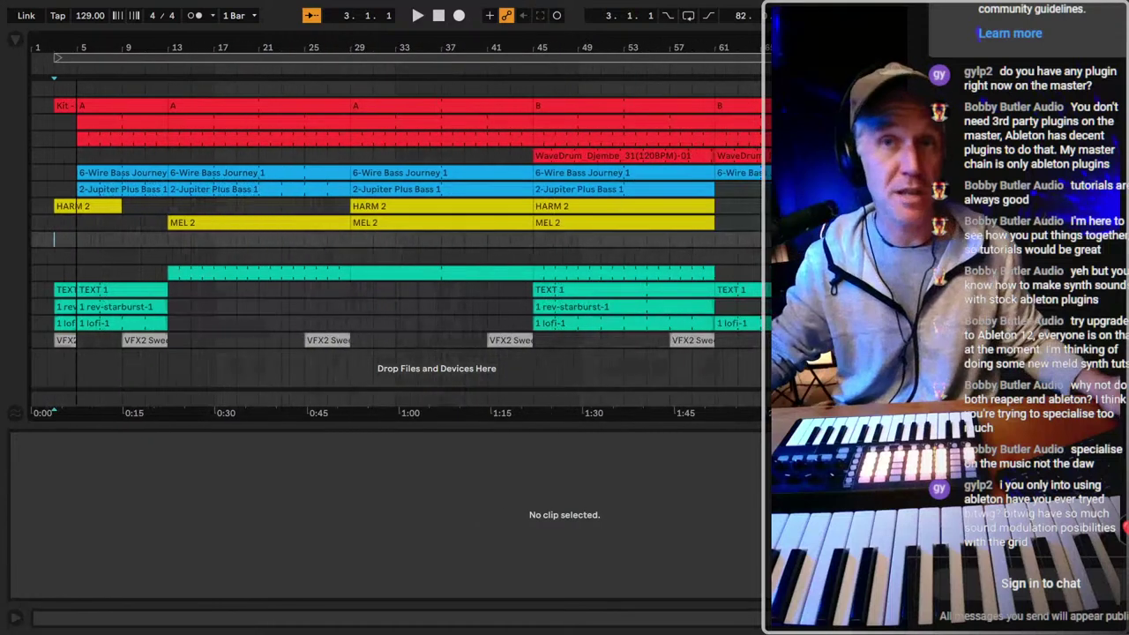
left_click_drag(56, 238, 168, 252)
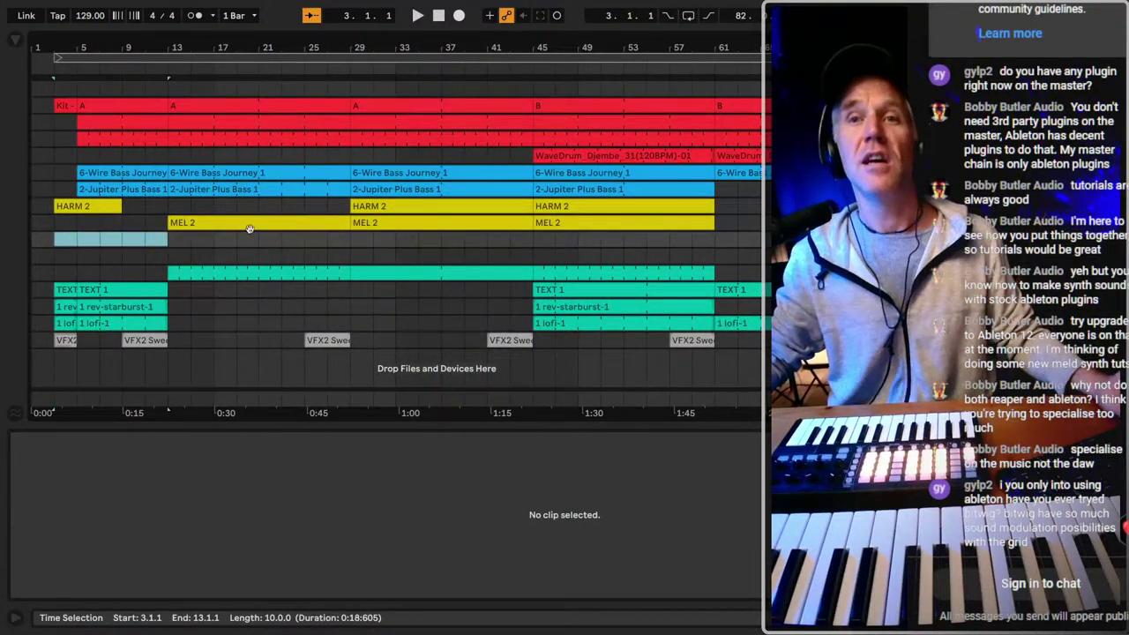
key("minus")
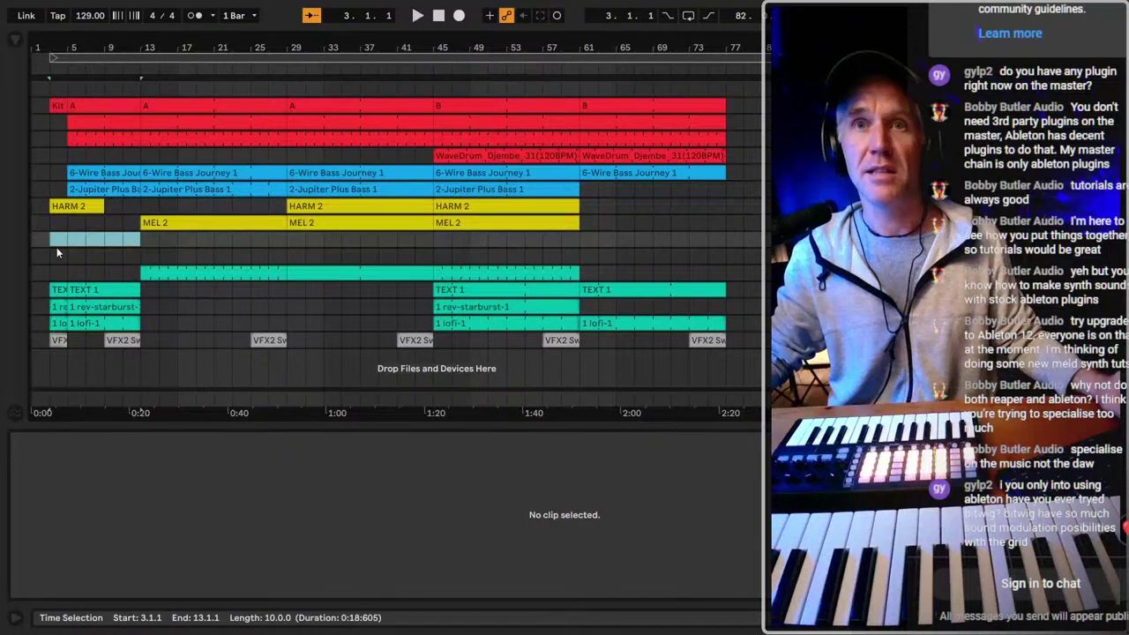
left_click_drag(56, 247, 452, 243)
left_click_drag(688, 181, 727, 233)
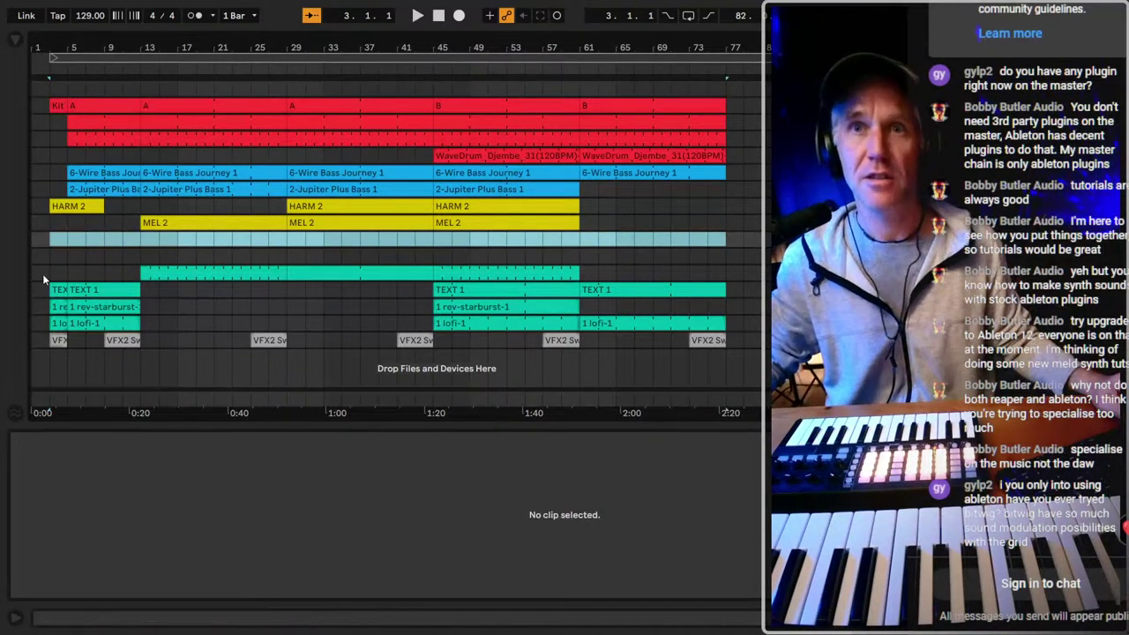
Reselect only bars 3 to 13 on the empty track directly below MEL.
left_click(55, 240)
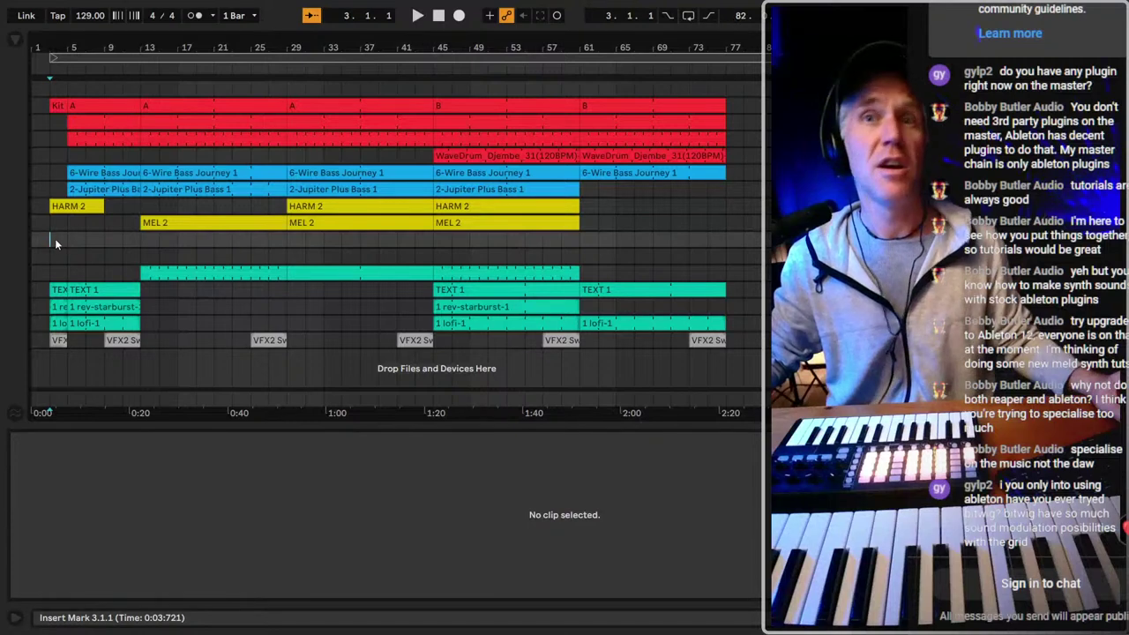
left_click_drag(55, 239, 125, 240)
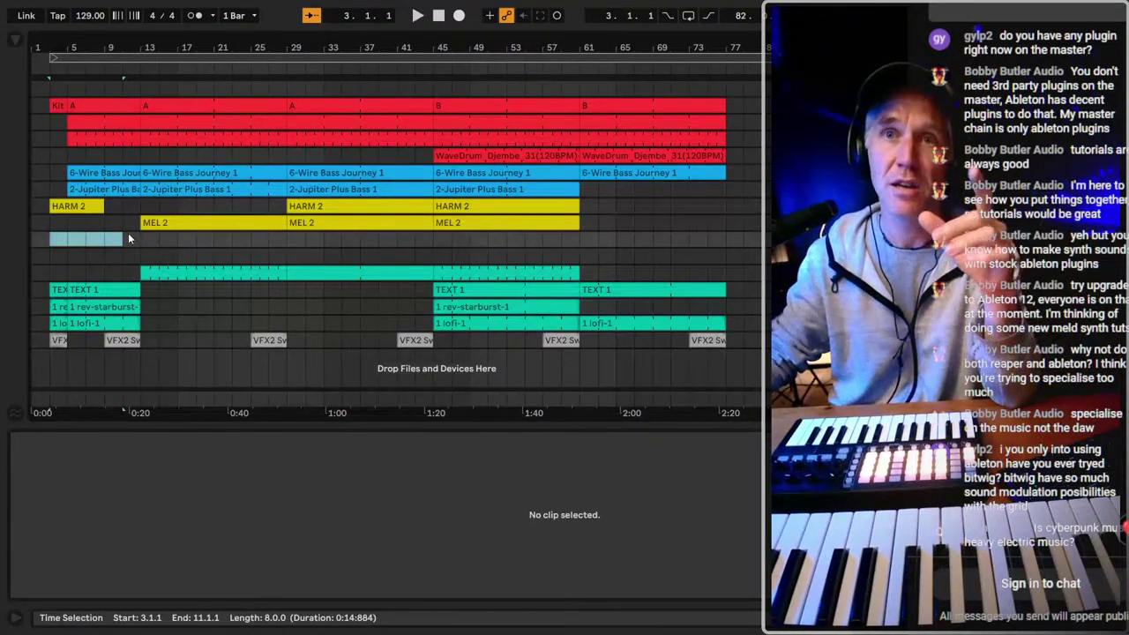
left_click(138, 240, "shift")
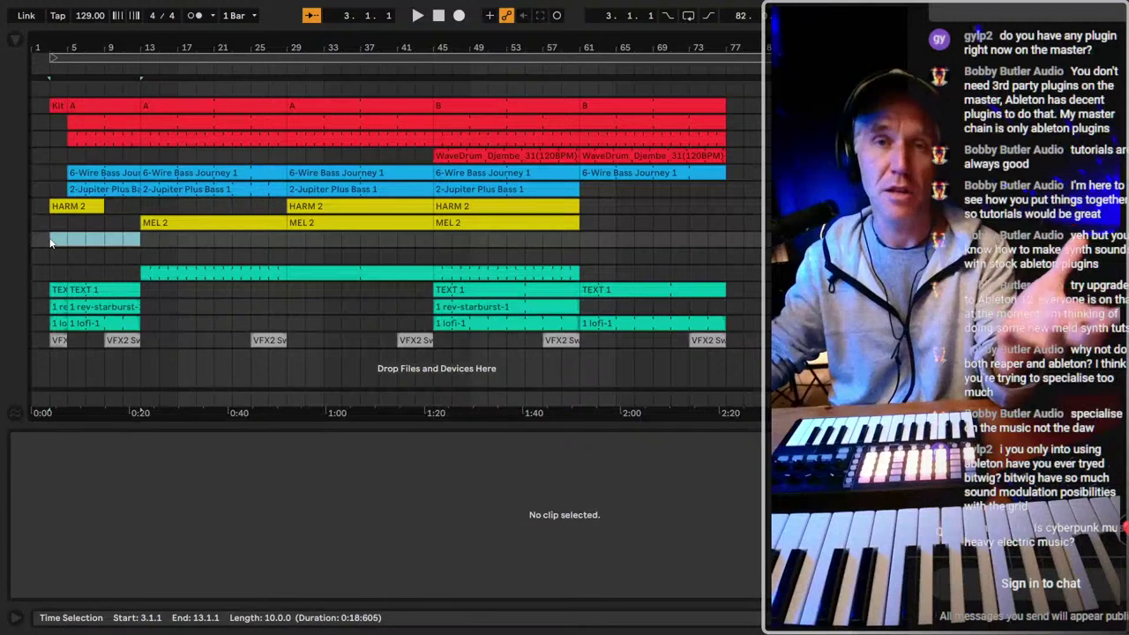
left_click(50, 246)
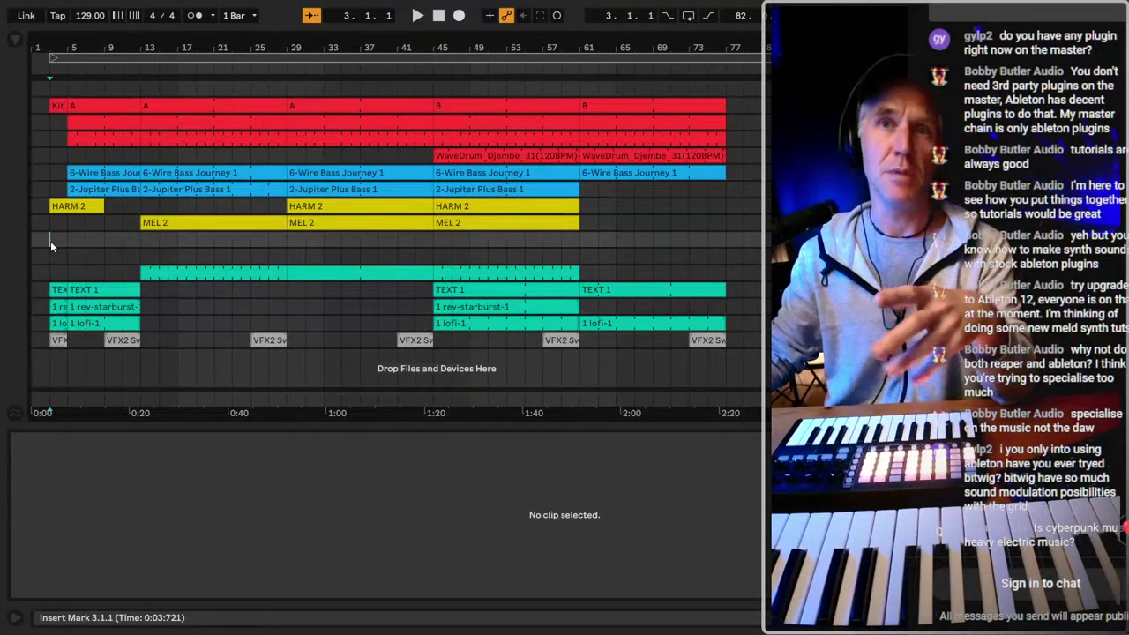
left_click_drag(50, 246, 144, 242)
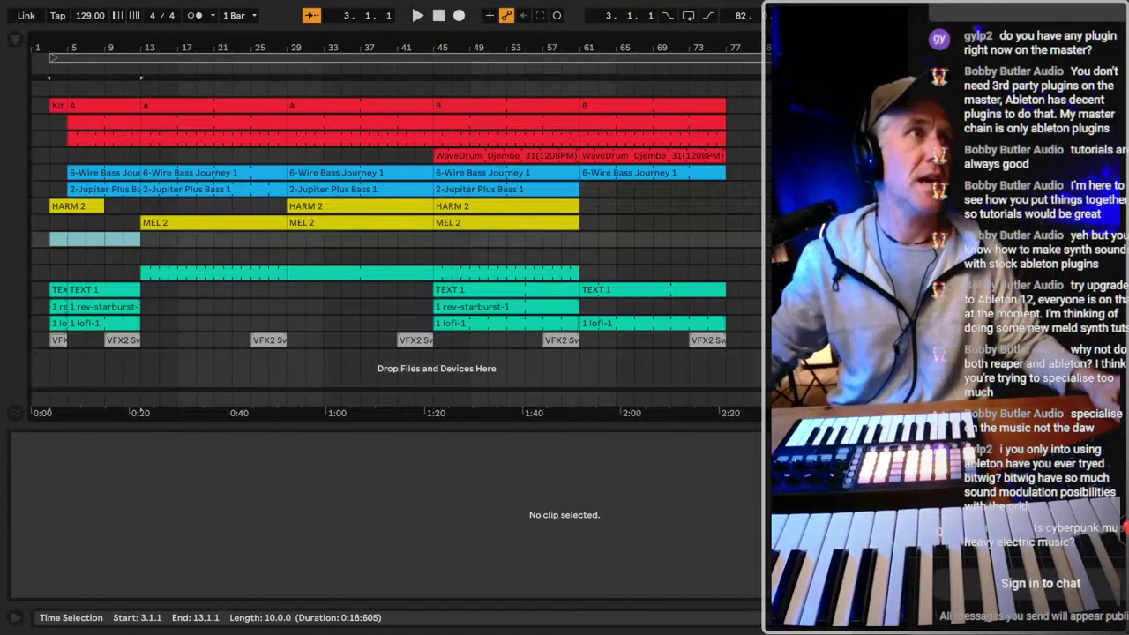
Switch to the Google Sheets track list in the browser, place it beside the arrangement and go to the start of the Master sheet.
key("alt+Tab")
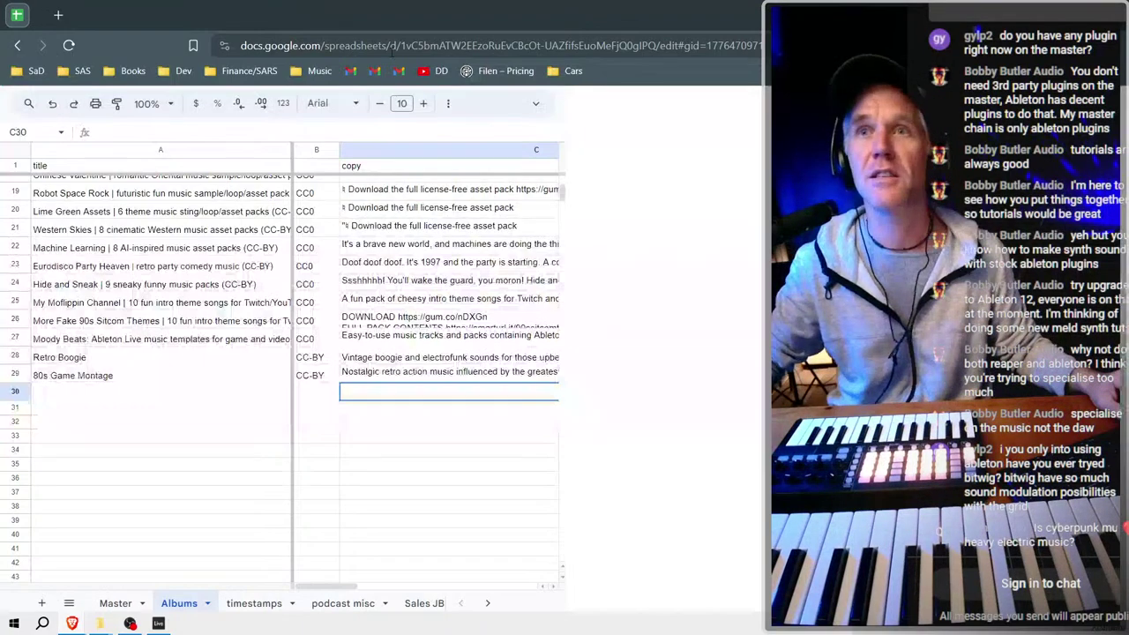
key("super+Left")
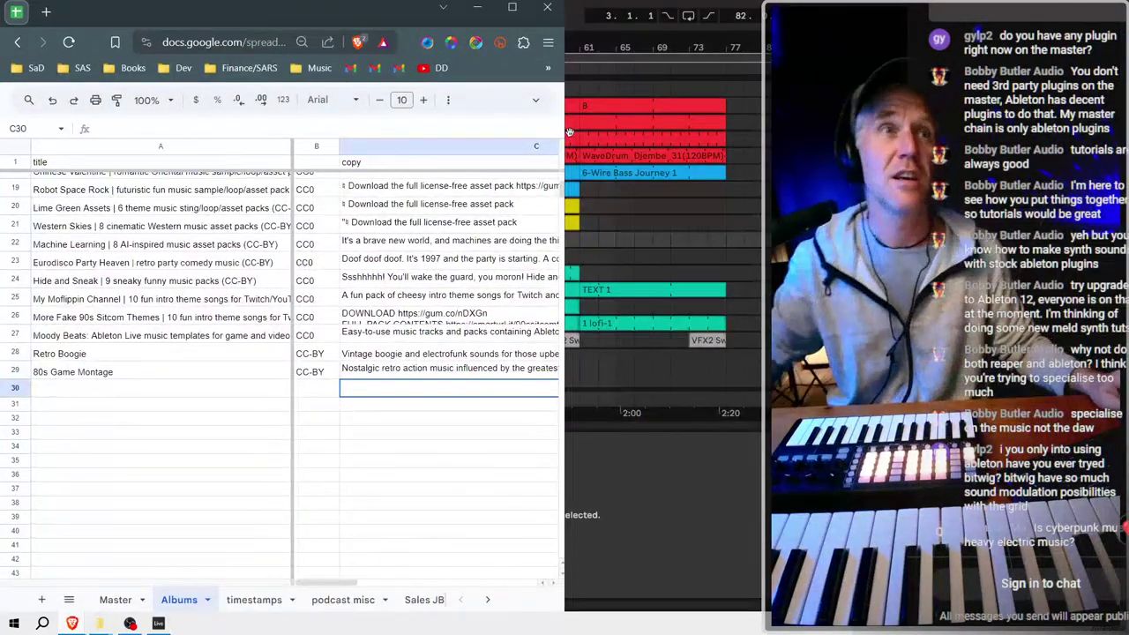
left_click(115, 599)
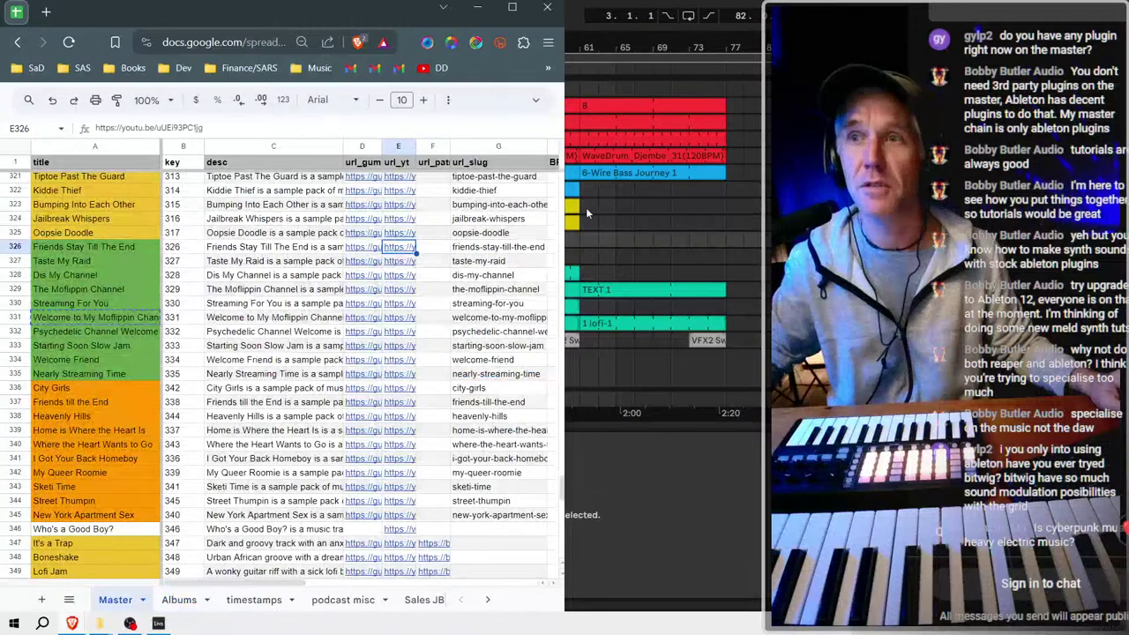
left_click(456, 277)
key("ctrl+Home")
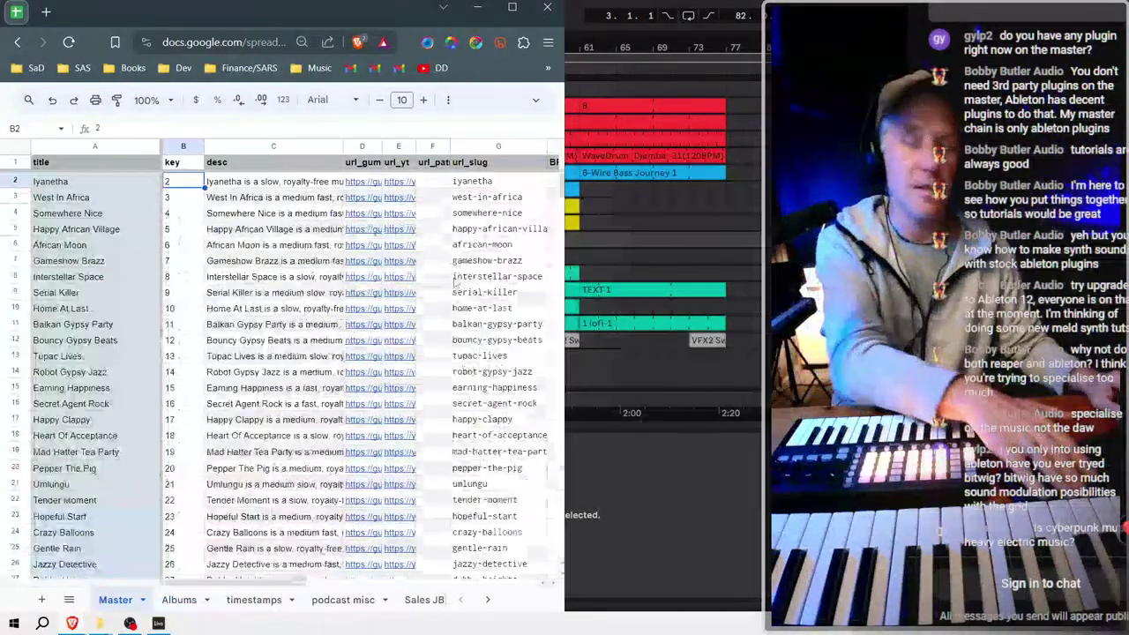
Go through the title column of the Master sheet from Iyanetha down past the last listed track.
left_click(79, 180)
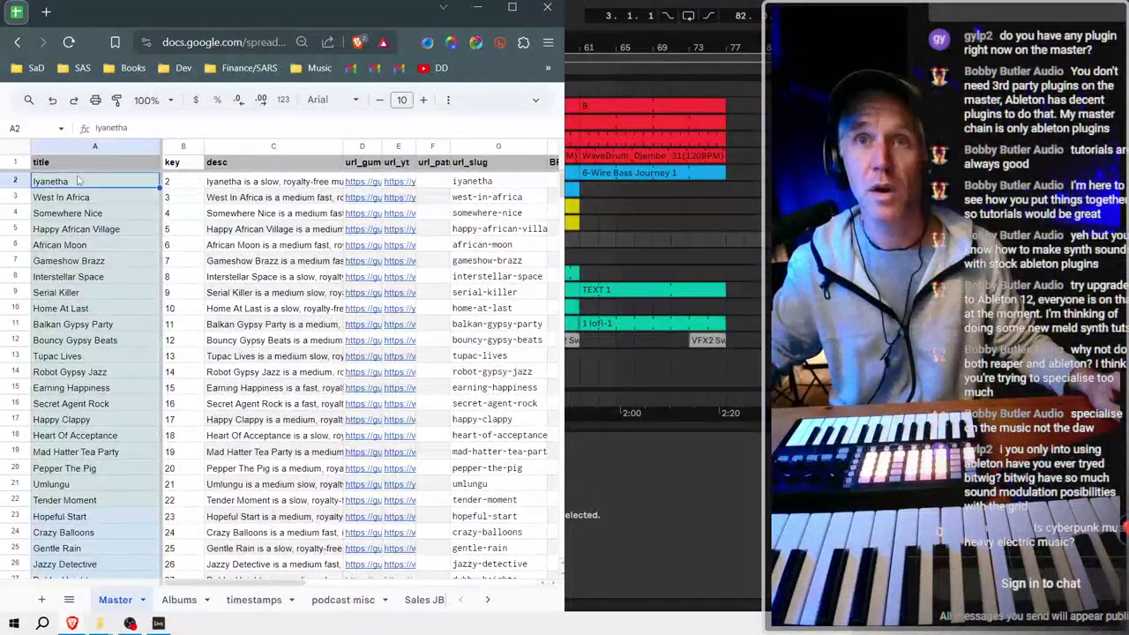
key("Down")
key("Down")
key("Down")
key("Down")
key("Down")
key("Down")
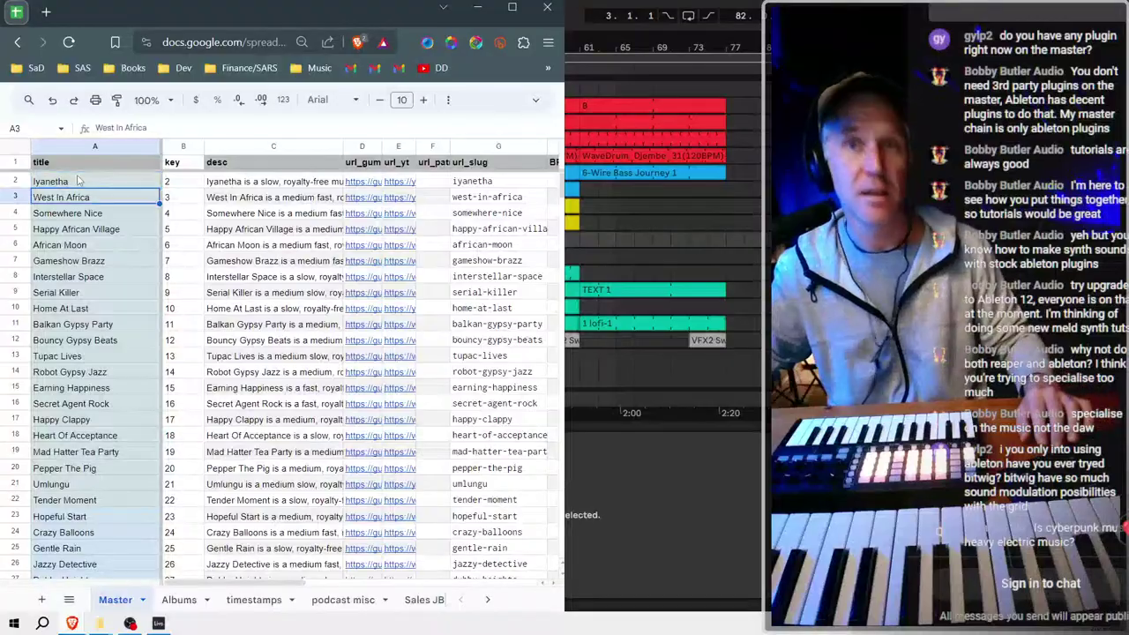
key("Down")
key("Down")
key("Down")
key("Down")
key("Down")
key("Down")
key("Down")
key("Down")
key("Down")
key("Down")
key("Down")
key("Down")
key("Down")
key("Down")
key("Down")
key("Down")
key("Down")
key("Down")
key("Down")
key("Down")
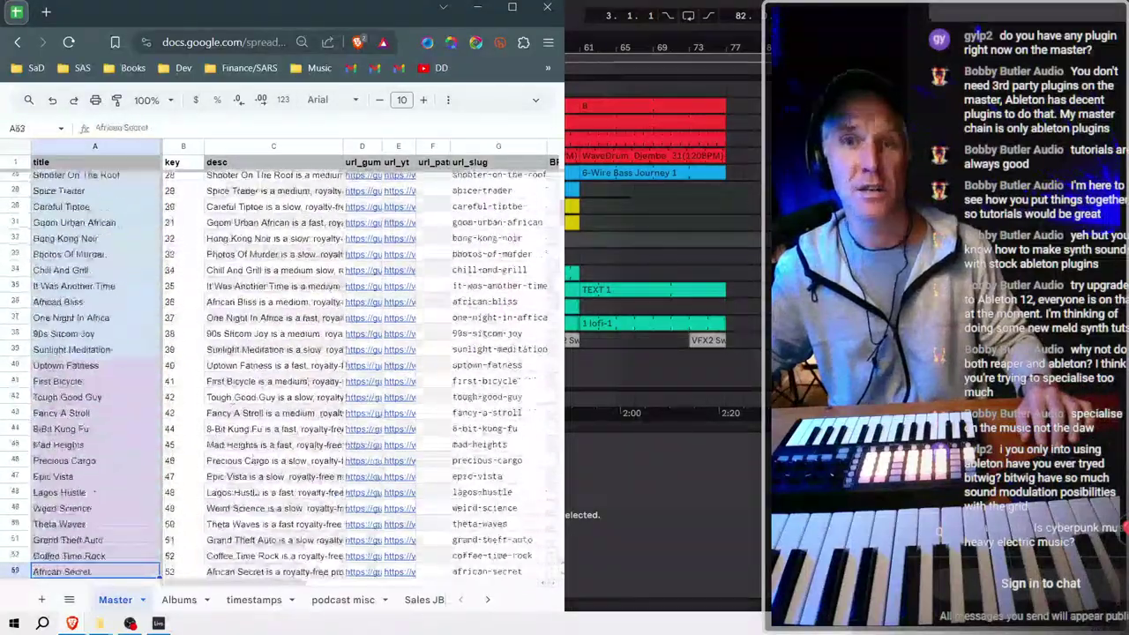
key("Down")
key("Down")
key("Down")
key("Down")
key("Down")
key("Down")
key("Down")
key("Down")
key("Down")
key("Down")
key("Down")
key("Down")
key("Down")
key("Down")
key("Down")
key("Down")
key("Down")
key("Down")
key("Down")
key("Down")
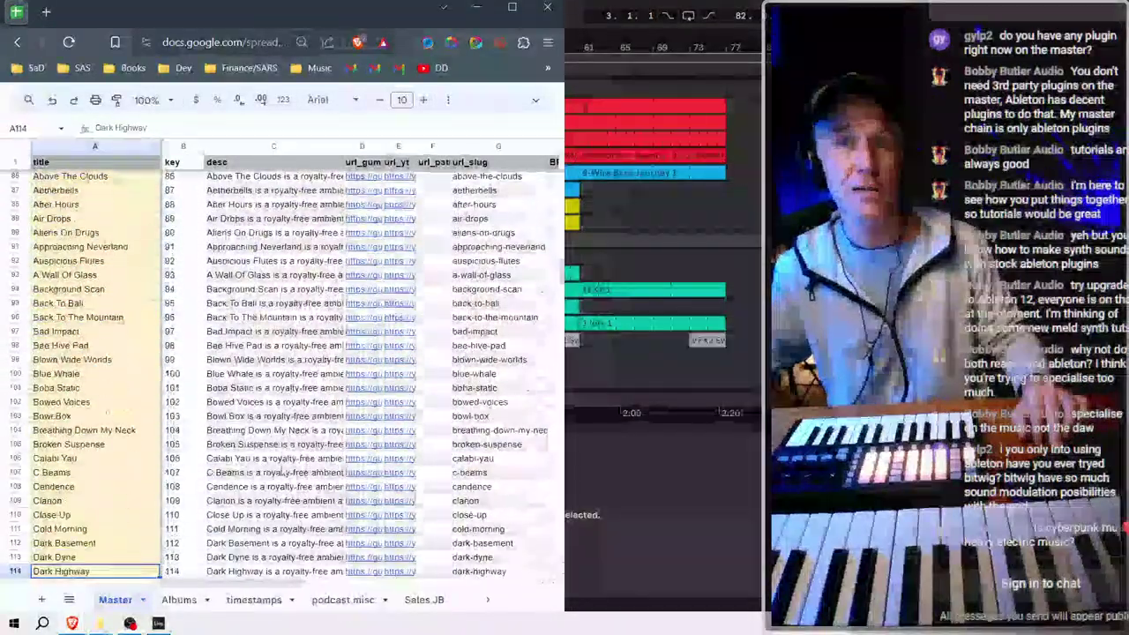
key("Down")
key("Down")
key("Down")
key("Down")
key("Down")
key("Down")
key("Down")
key("Down")
key("Down")
key("Down")
key("Down")
key("Down")
key("Down")
key("Down")
key("Down")
key("Down")
key("Down")
key("Down")
key("Down")
key("Down")
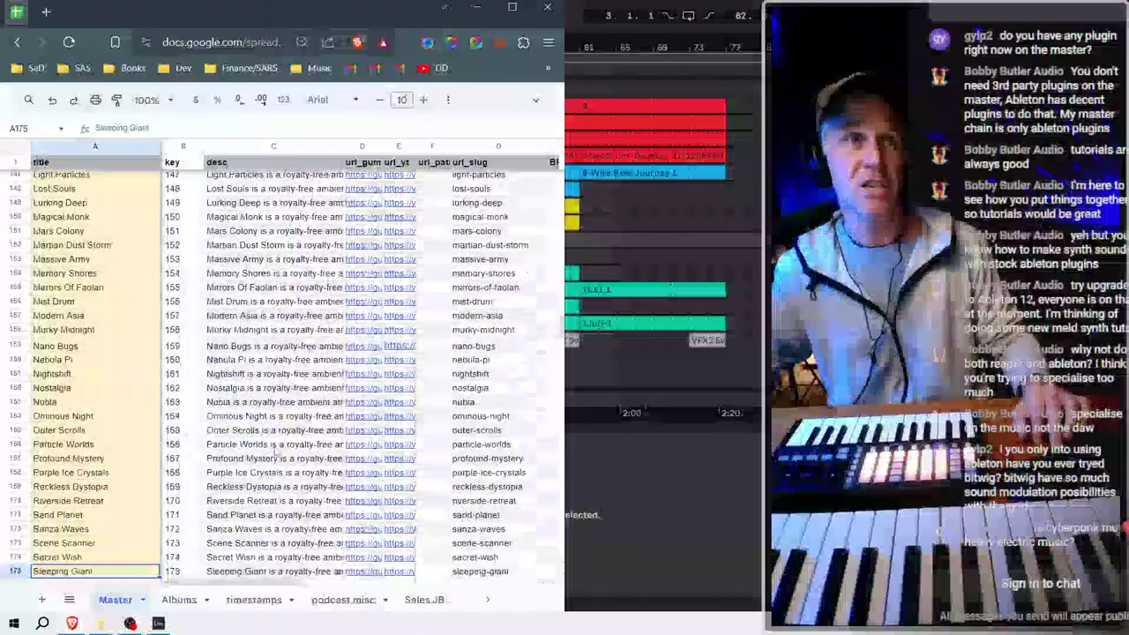
key("Down")
key("Down")
key("Down")
key("Down")
key("Down")
key("Down")
key("Down")
key("Down")
key("Down")
key("Down")
key("Down")
key("Down")
key("Down")
key("Down")
key("Down")
key("Down")
key("Down")
key("Down")
key("Down")
key("Down")
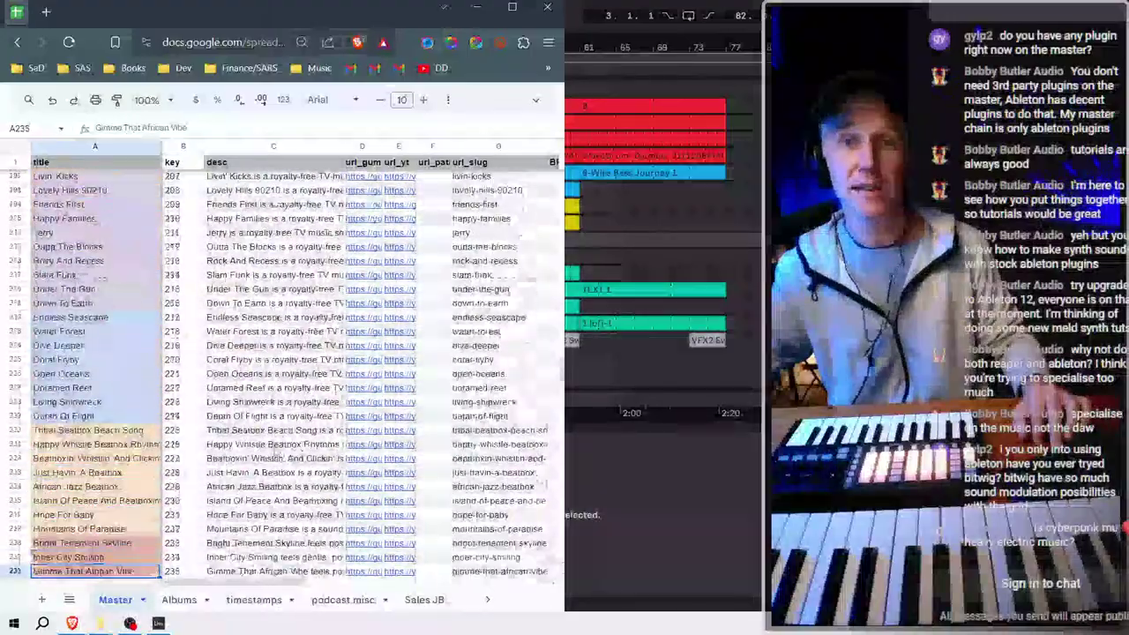
key("Down")
key("Down")
key("Down")
key("Down")
key("Down")
key("Down")
key("Down")
key("Down")
key("Down")
key("Down")
key("Down")
key("Down")
key("Down")
key("Down")
key("Down")
key("Down")
key("Down")
key("Down")
key("Down")
key("Down")
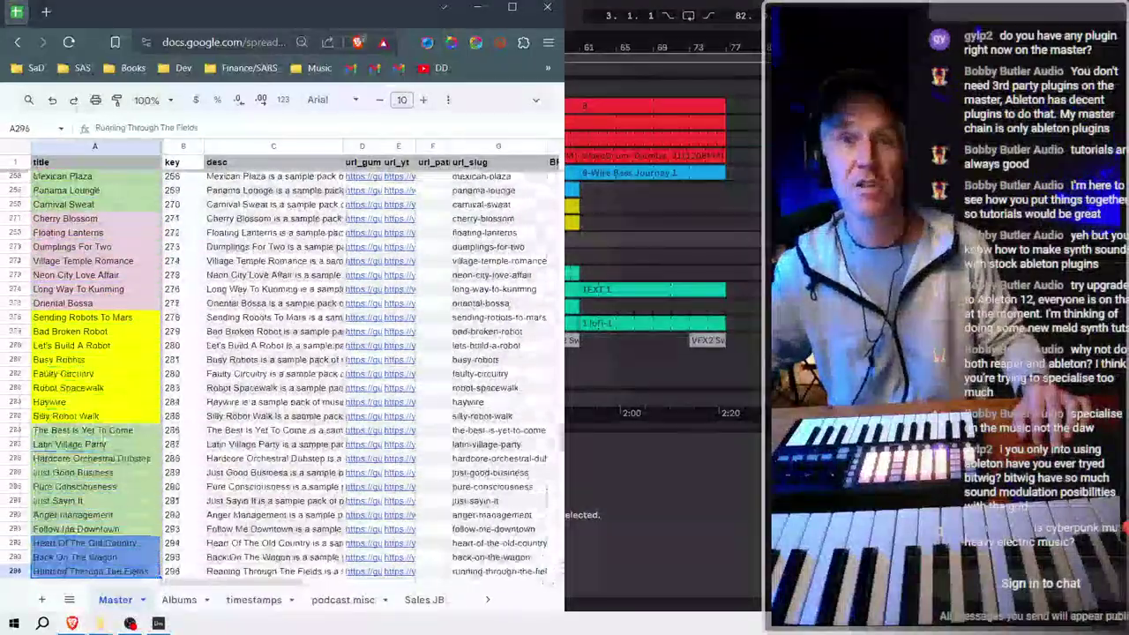
key("Down")
key("Down")
key("Down")
key("Down")
key("Down")
key("Down")
key("Down")
key("Down")
key("Down")
key("Down")
key("Down")
key("Down")
key("Down")
key("Down")
key("Down")
key("Down")
key("Down")
key("Down")
key("Down")
key("Down")
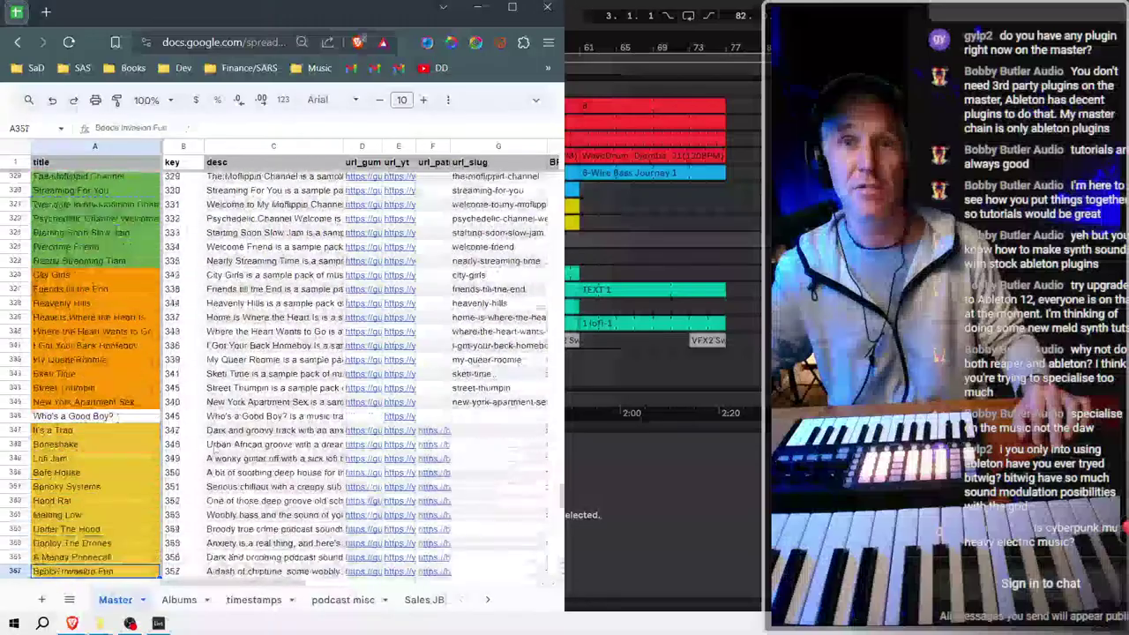
key("Down")
key("Down")
key("Down")
key("Down")
key("Down")
key("Down")
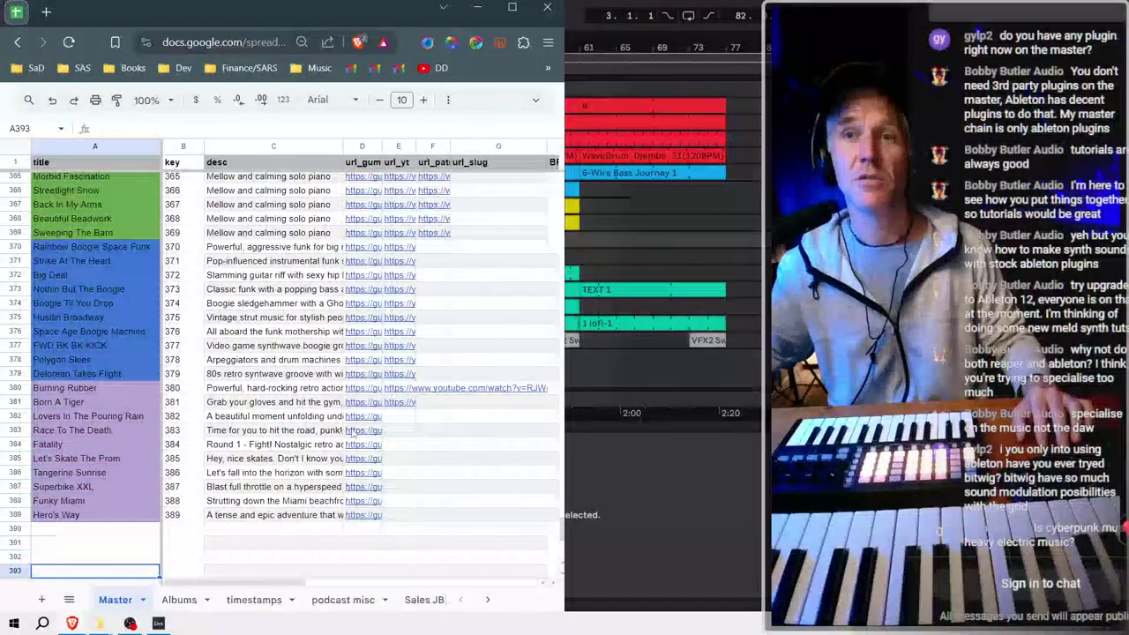
Examine the colour-coded track groups in the Master sheet, checking the Hero's Way and Who's a Good Boy? entries.
left_click(137, 519)
scroll(137, 522, "up", 20)
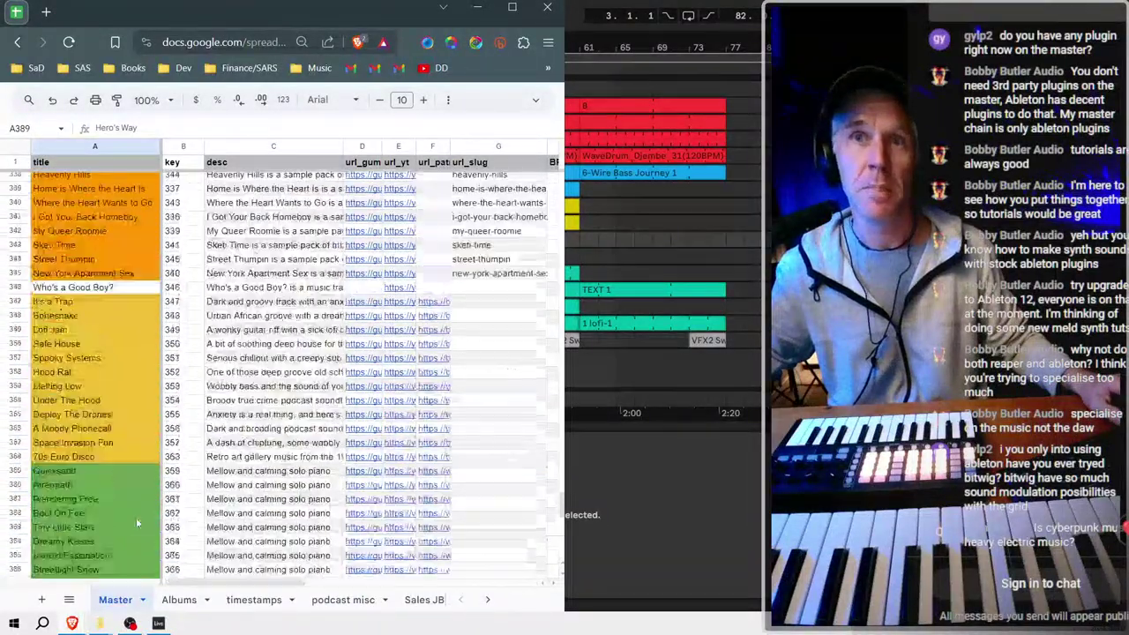
scroll(137, 522, "up", 20)
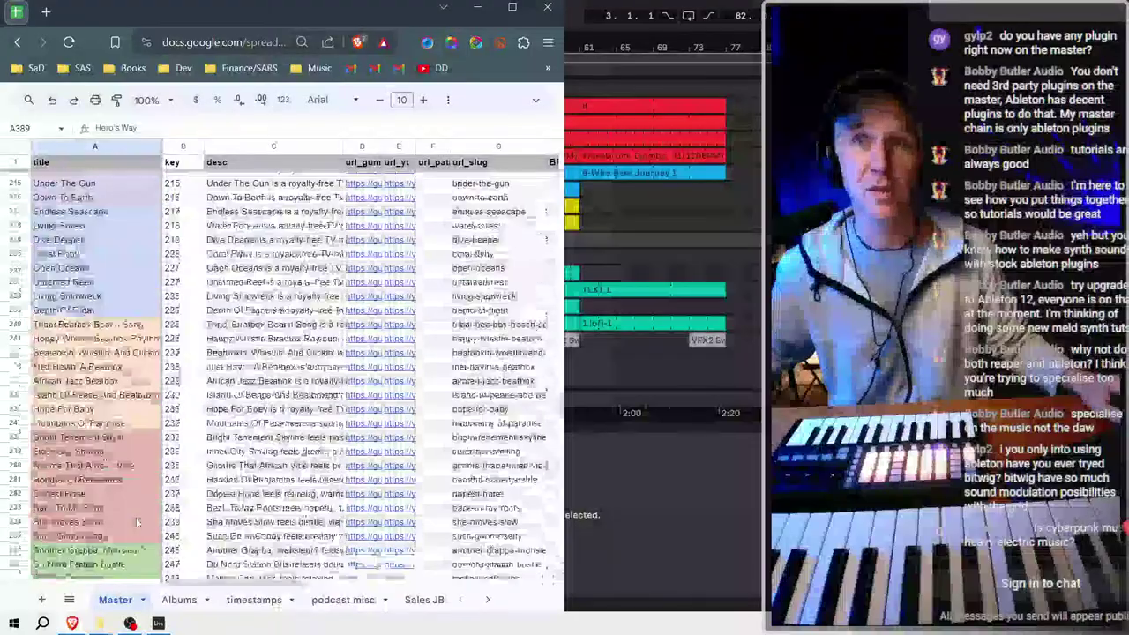
scroll(137, 522, "down", 20)
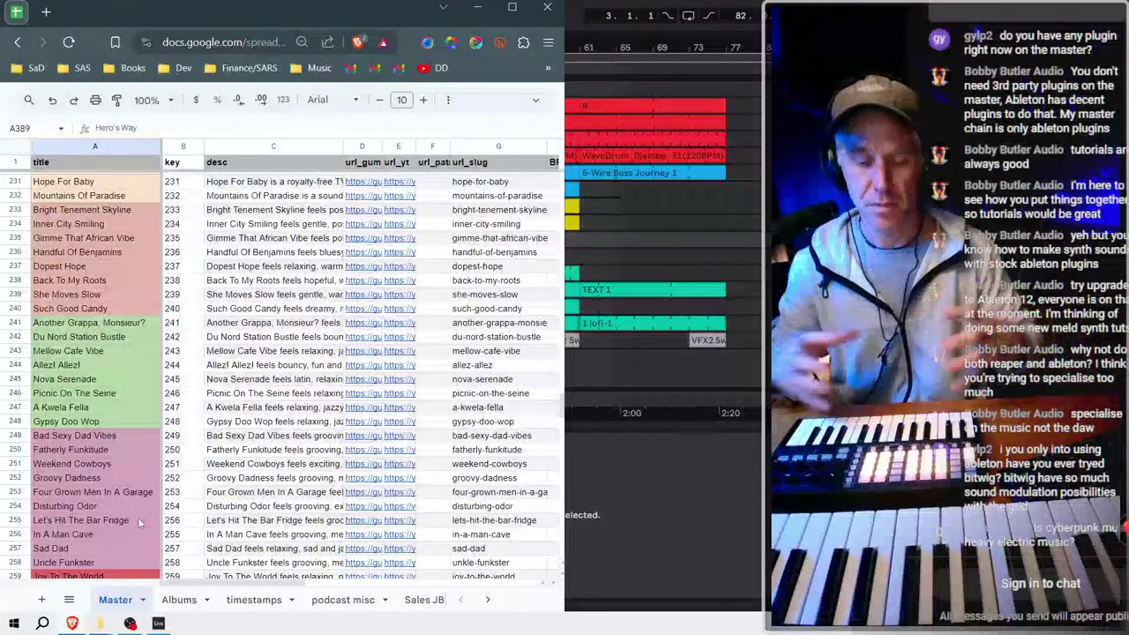
scroll(139, 522, "down", 14)
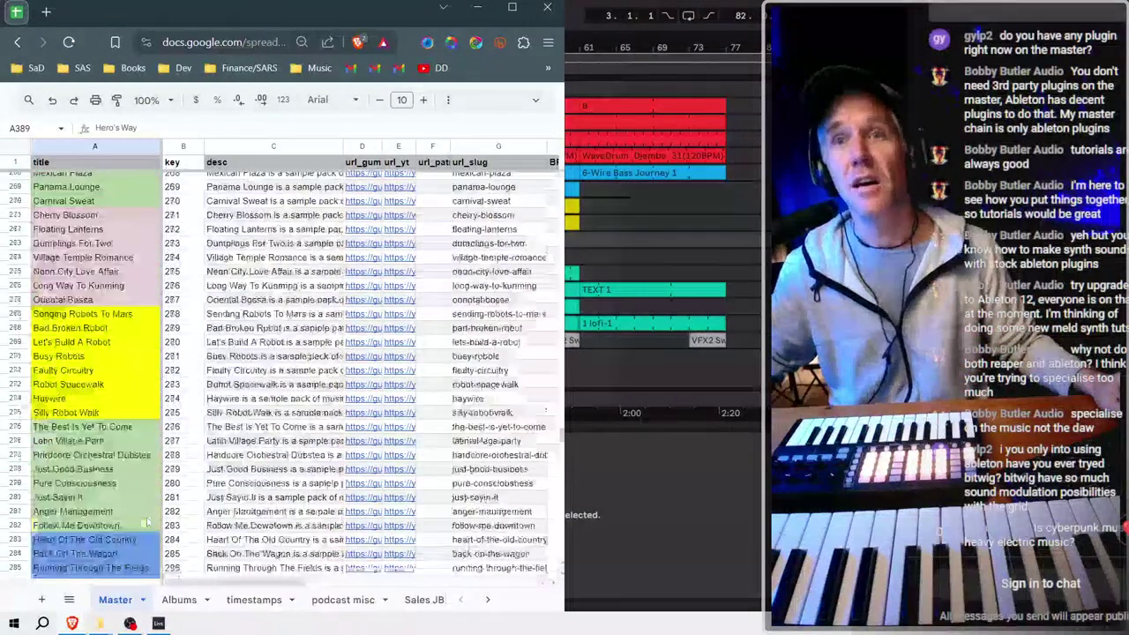
scroll(129, 473, "down", 20)
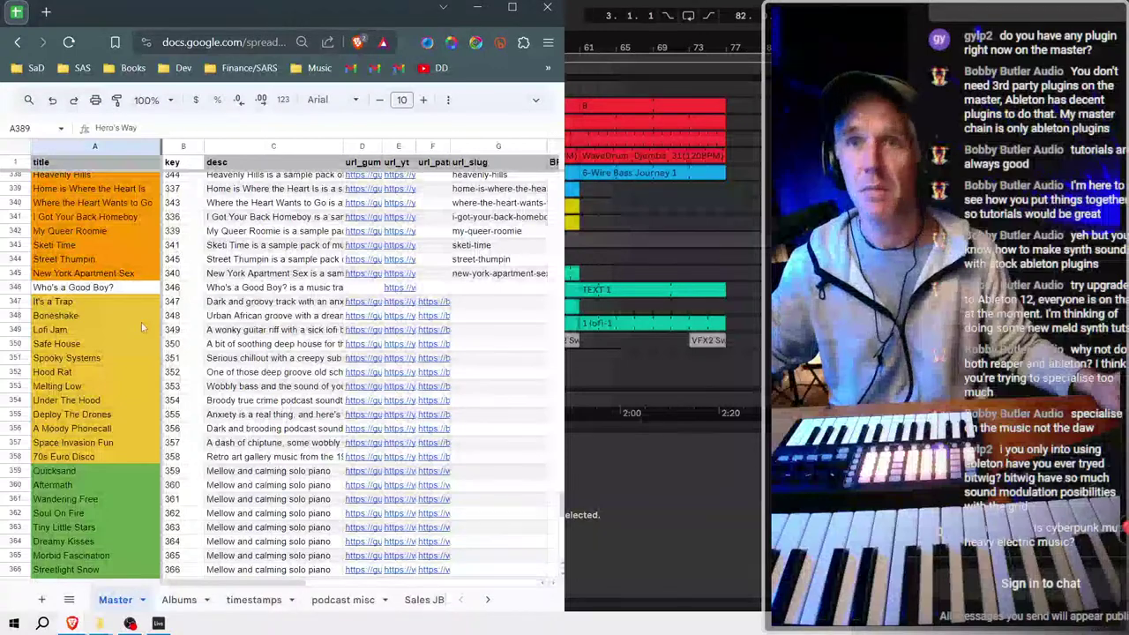
left_click(132, 291)
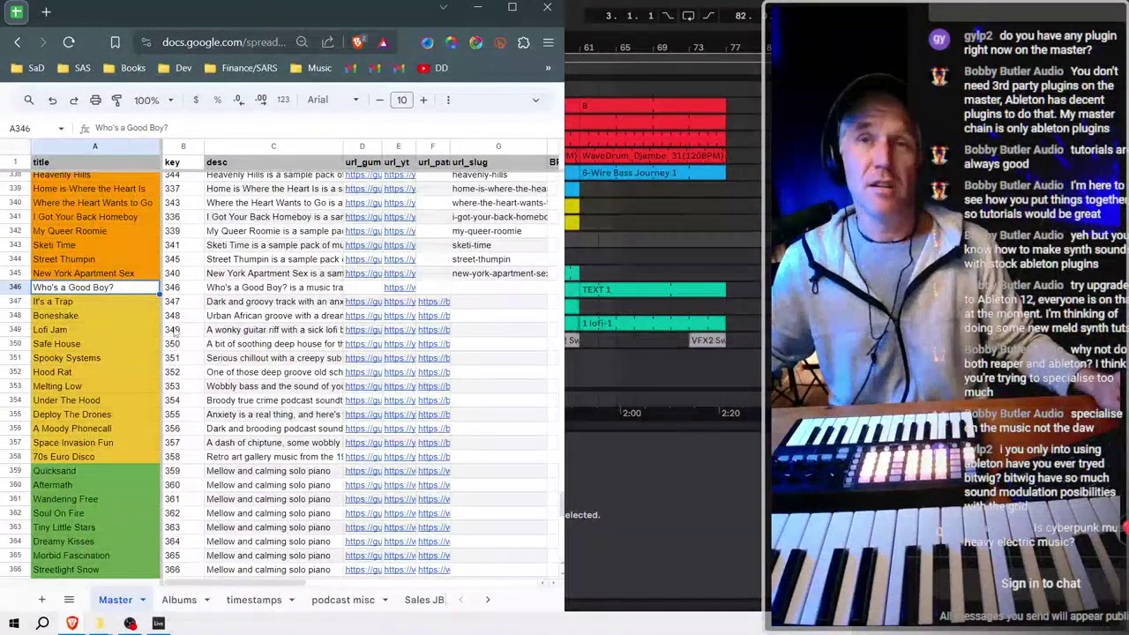
scroll(174, 330, "down", 15)
scroll(174, 330, "up", 5)
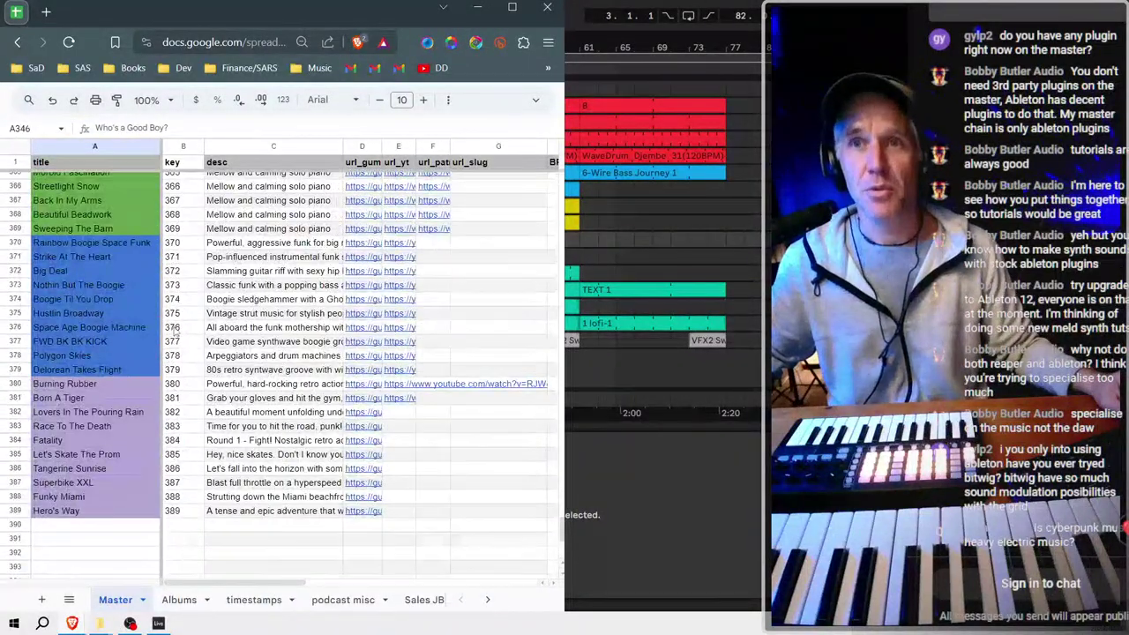
Examine the BPM, KEY and production status columns for the newest tracks at the end of the Master sheet.
scroll(338, 304, "right", 3)
scroll(337, 304, "left", 3)
scroll(338, 304, "right", 3)
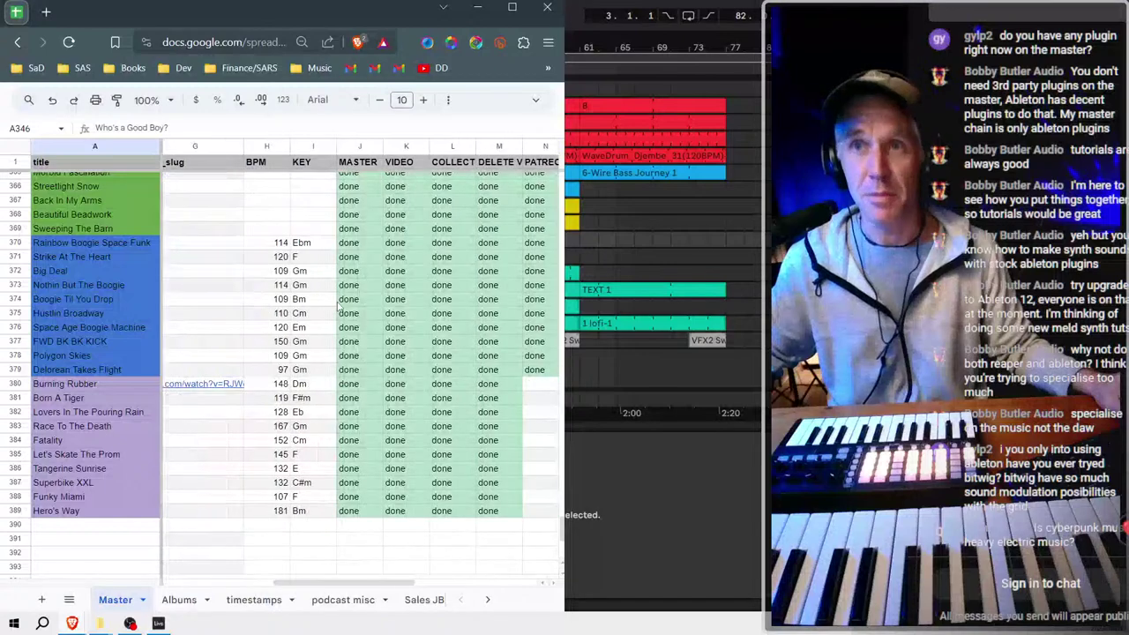
scroll(351, 305, "left", 4)
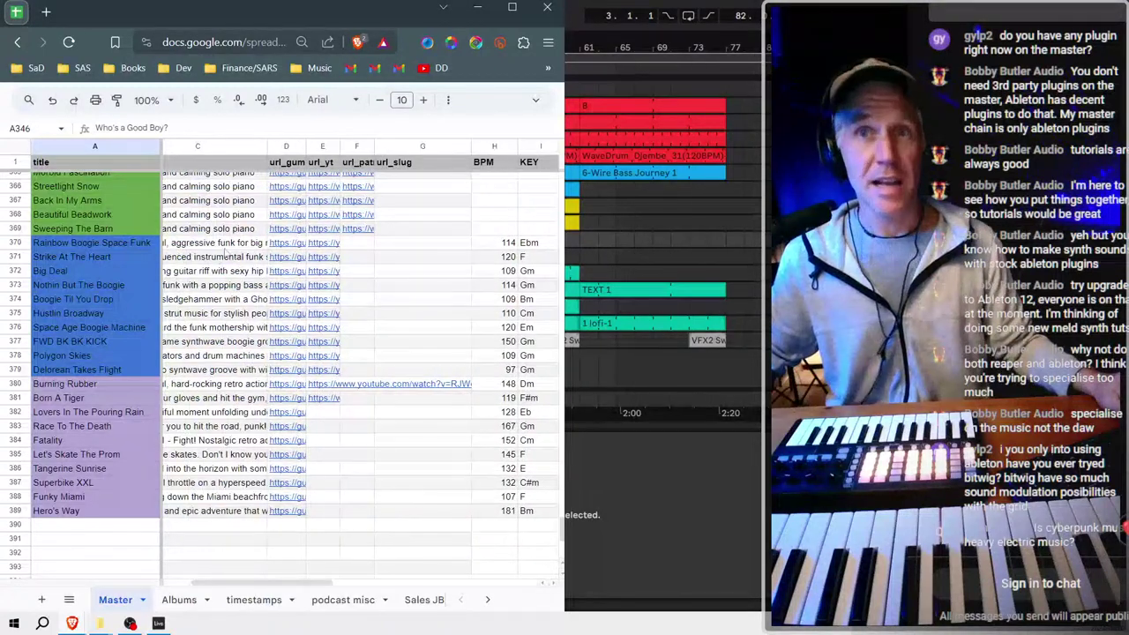
scroll(226, 254, "left", 2)
Highlight the key and desc cells in rows 370 to 389, and select the url_yt cell for Hero's Way.
left_click(254, 249)
left_click_drag(180, 244, 311, 510)
left_click(247, 256)
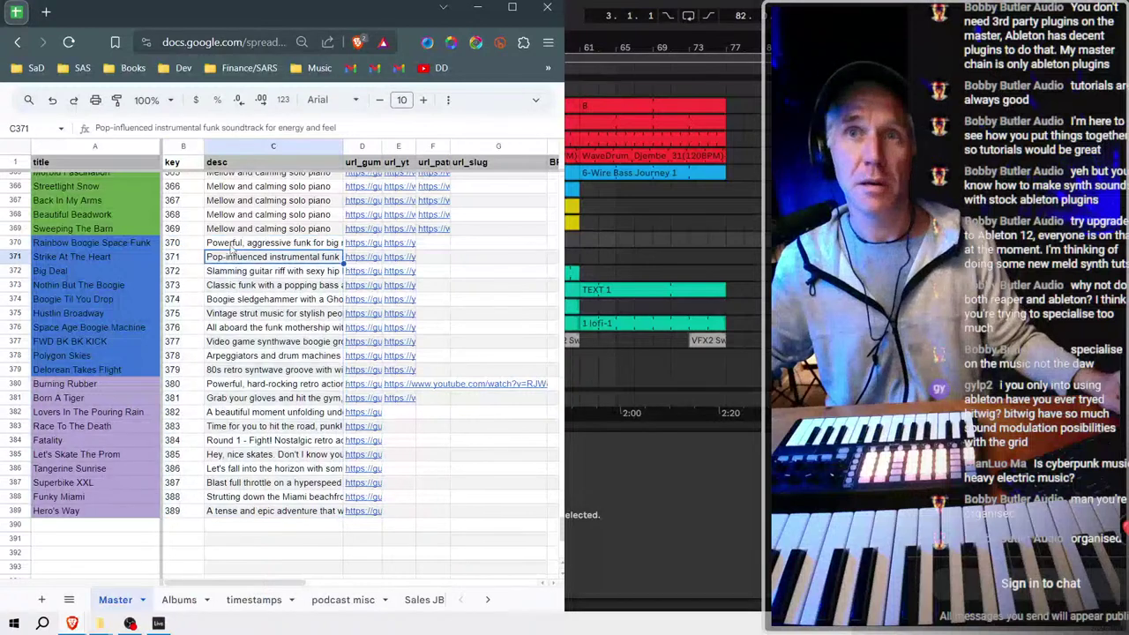
left_click_drag(181, 242, 299, 518)
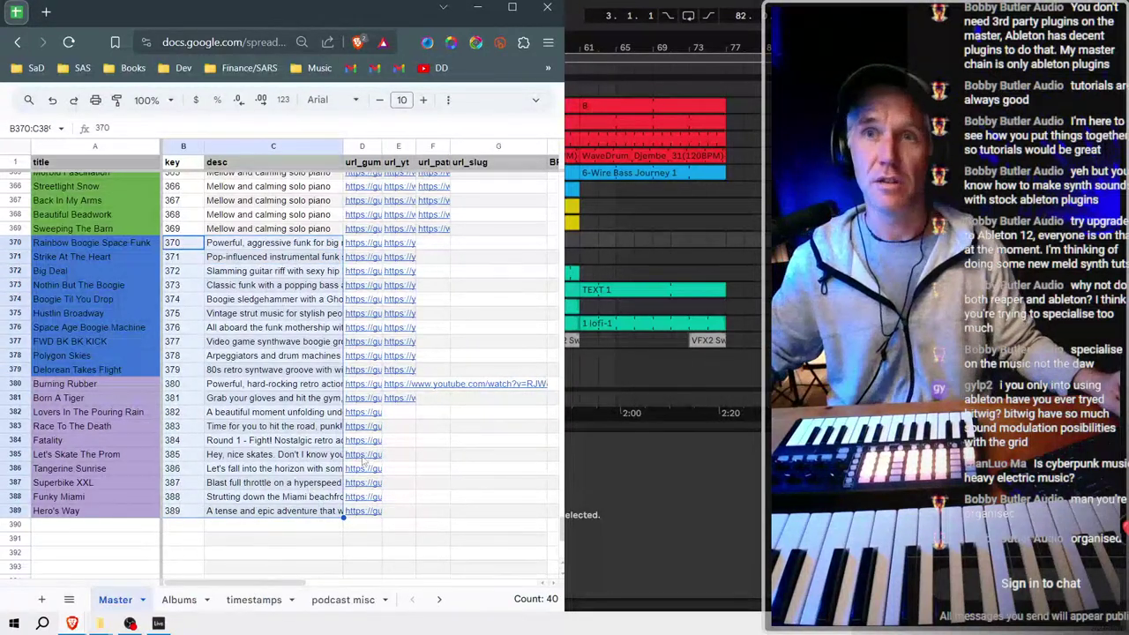
left_click(431, 511)
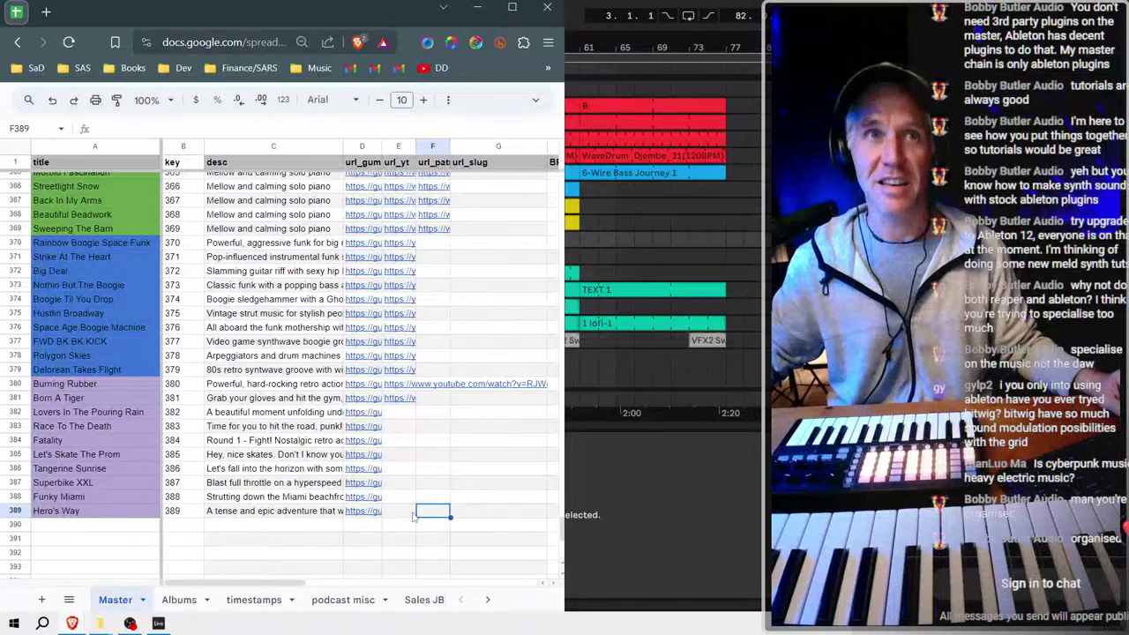
left_click(400, 512)
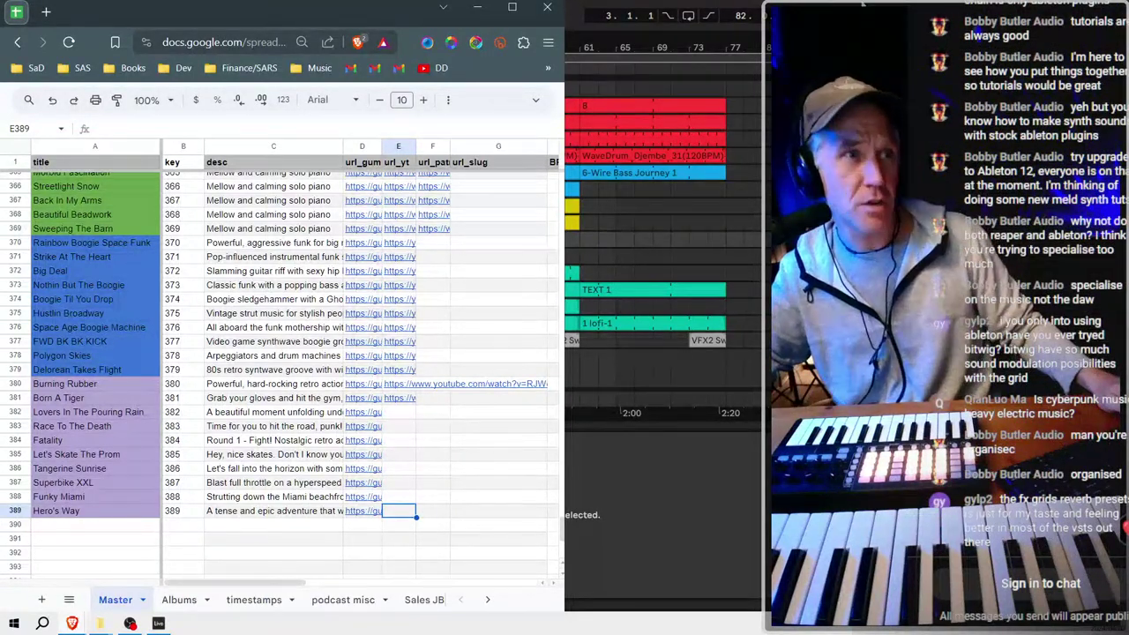
Switch back to Ableton Live and play the arrangement from bar 3.
key("alt+Tab")
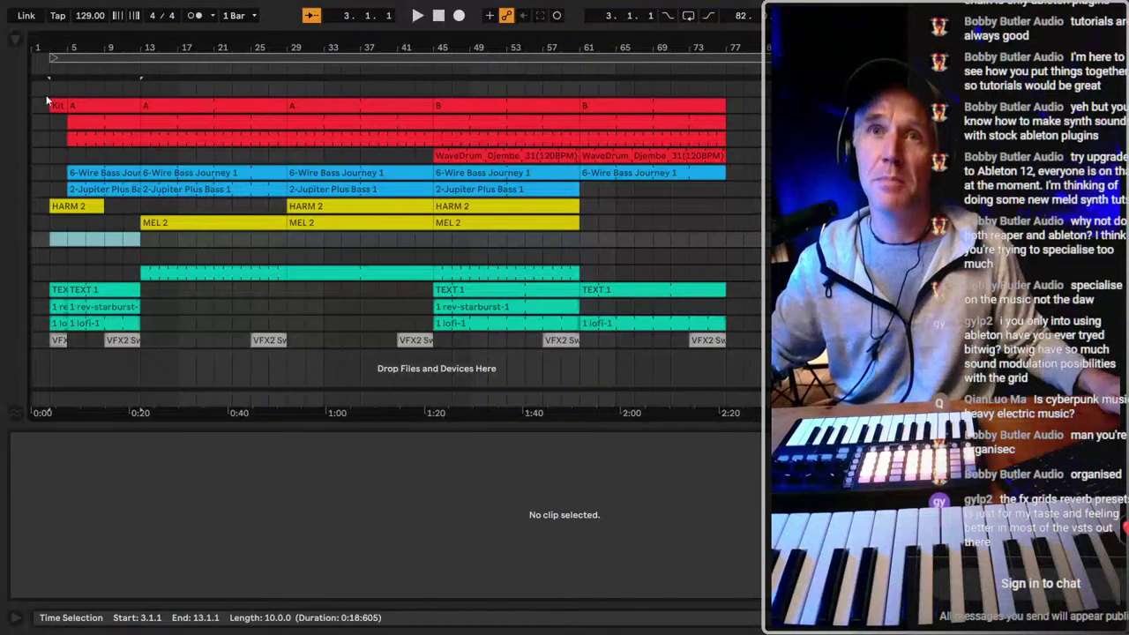
key("space")
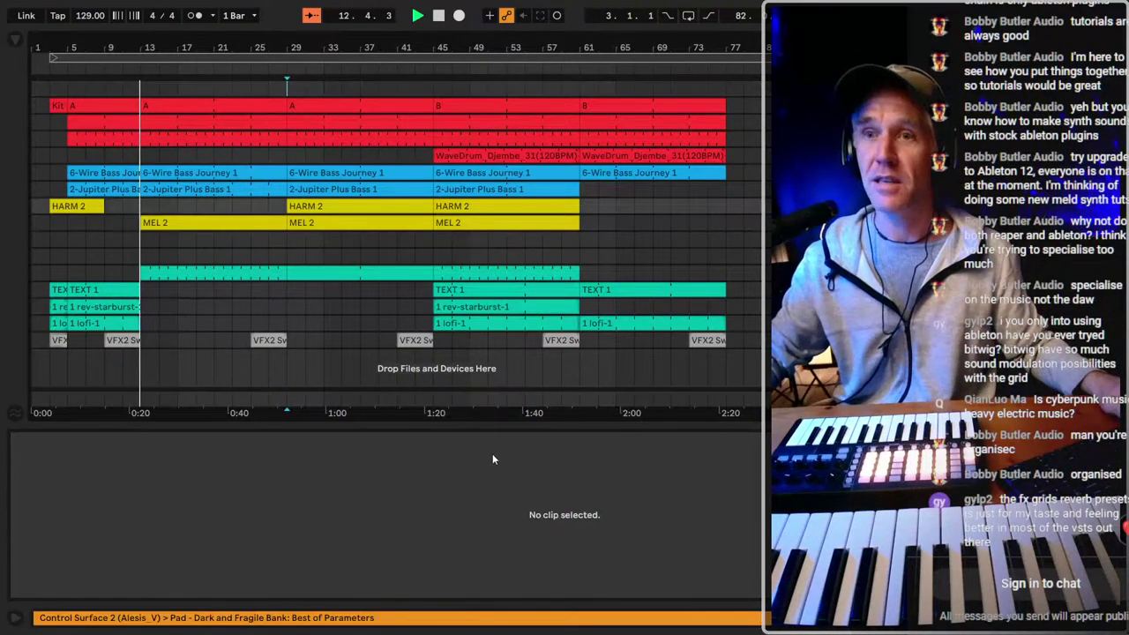
Show the devices of the Pad - Dark and Fragile rack and inspect the Wavetable synth in its Tube Step Pad chain.
key("shift+Tab")
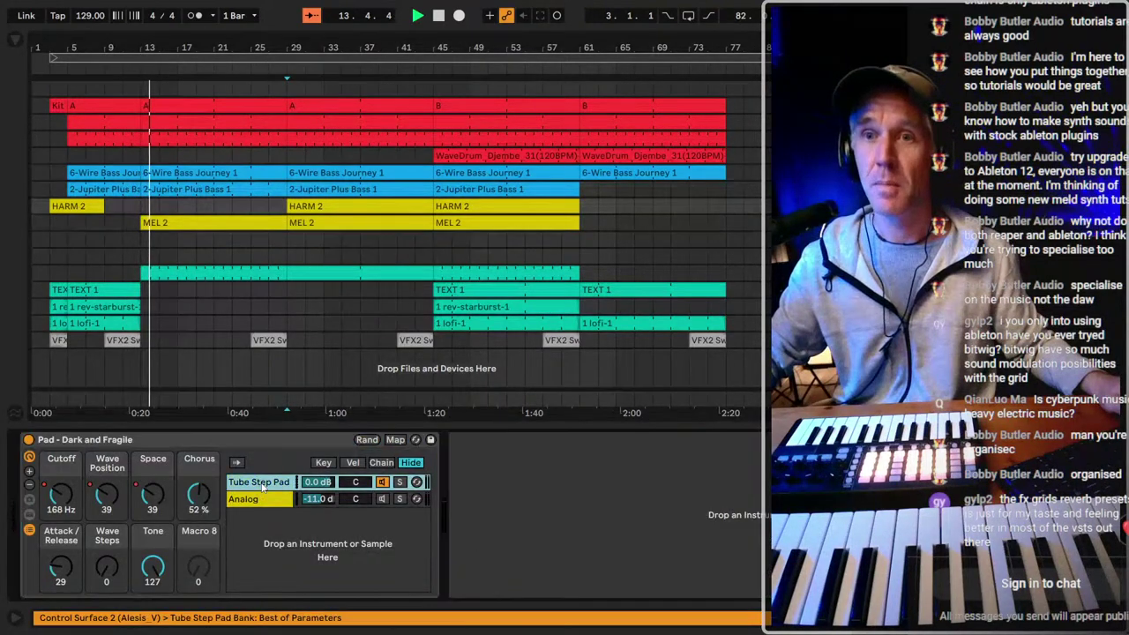
left_click(260, 498)
left_click(258, 482)
left_click(563, 474)
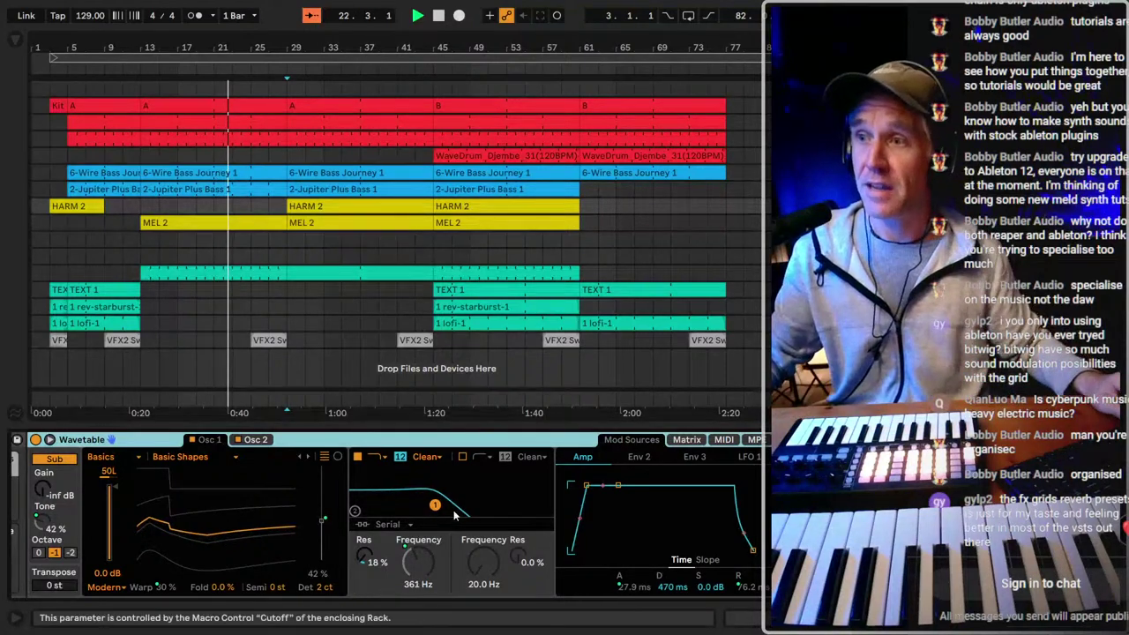
Add the FX - Master Crisp Saturation rack from the Cyberpunk preset folder to the end of the pad track's device chain.
left_click(17, 39)
scroll(272, 247, "down", 3)
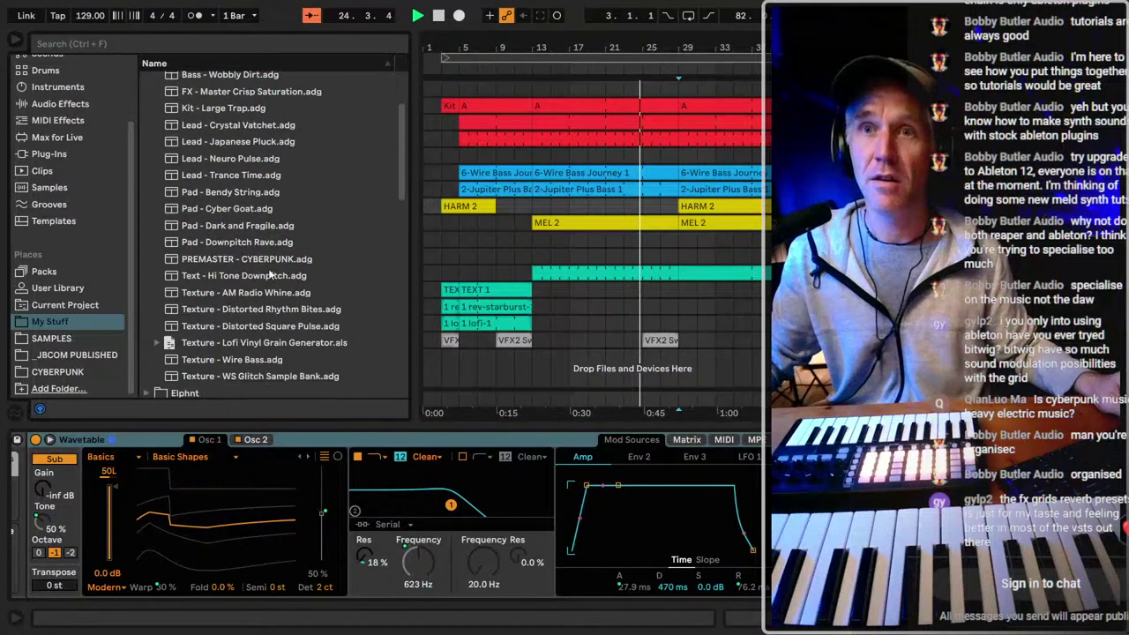
scroll(256, 265, "up", 4)
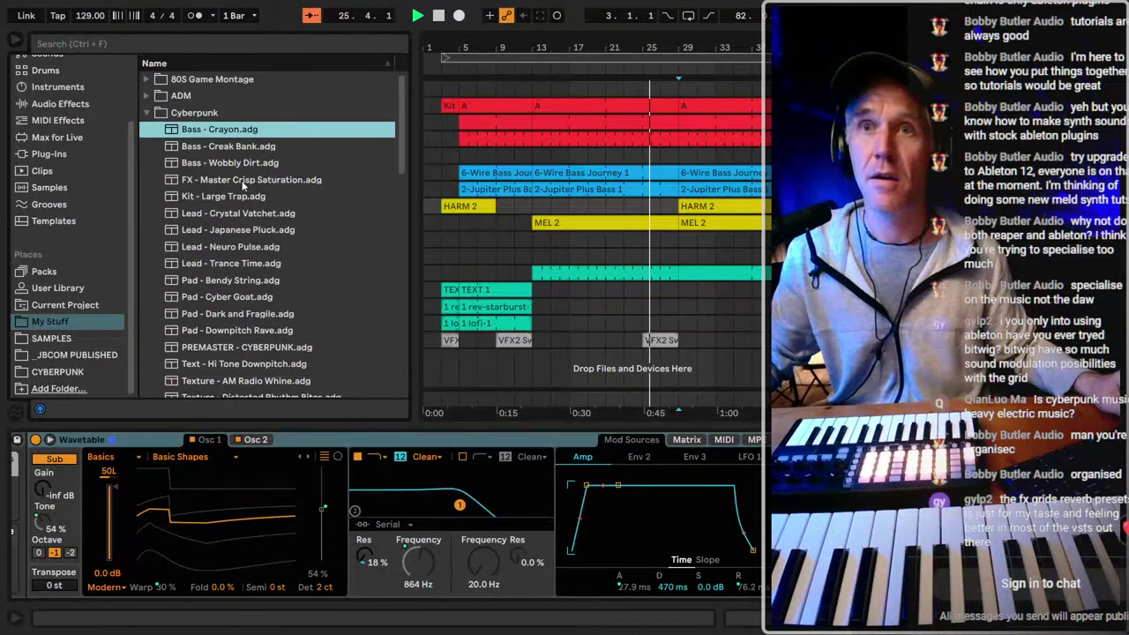
left_click(250, 181)
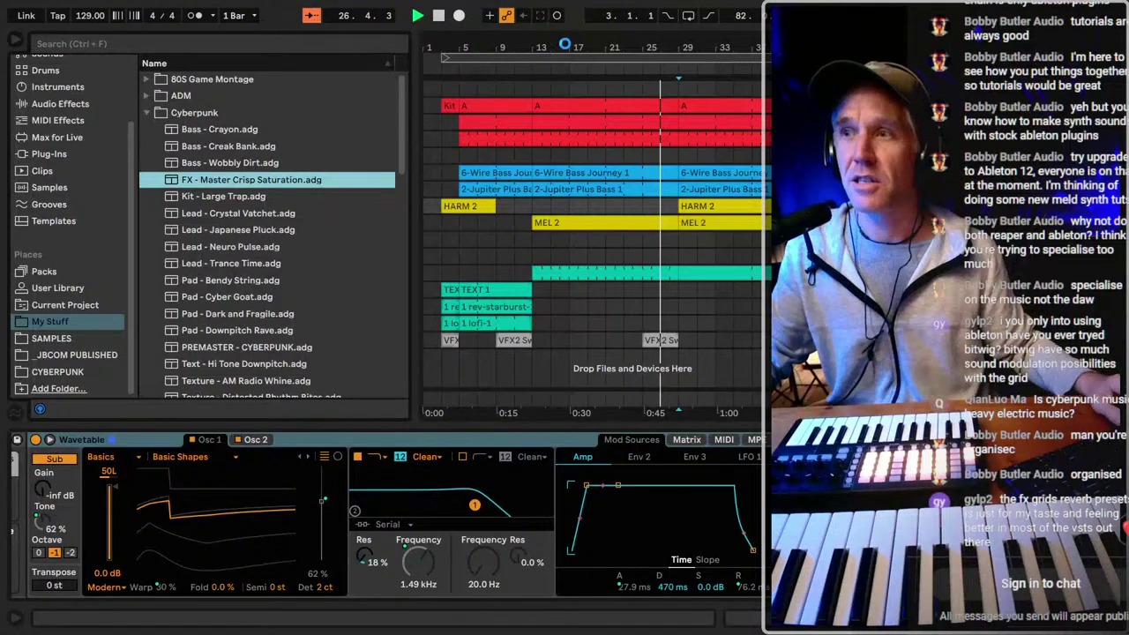
left_click_drag(564, 46, 748, 301)
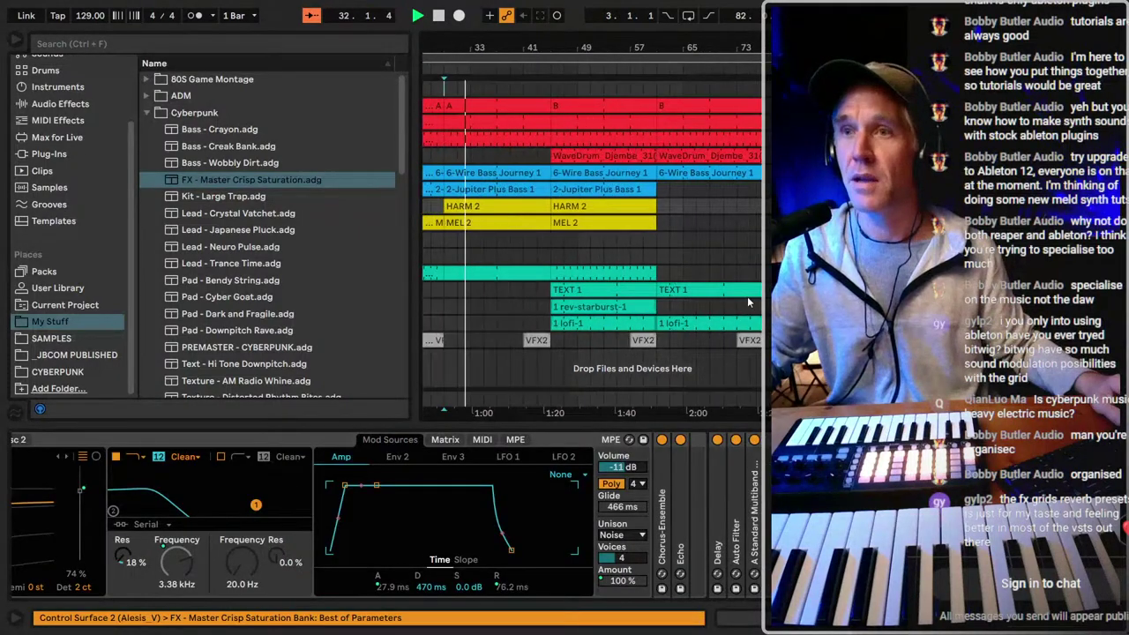
key("ctrl+alt+b")
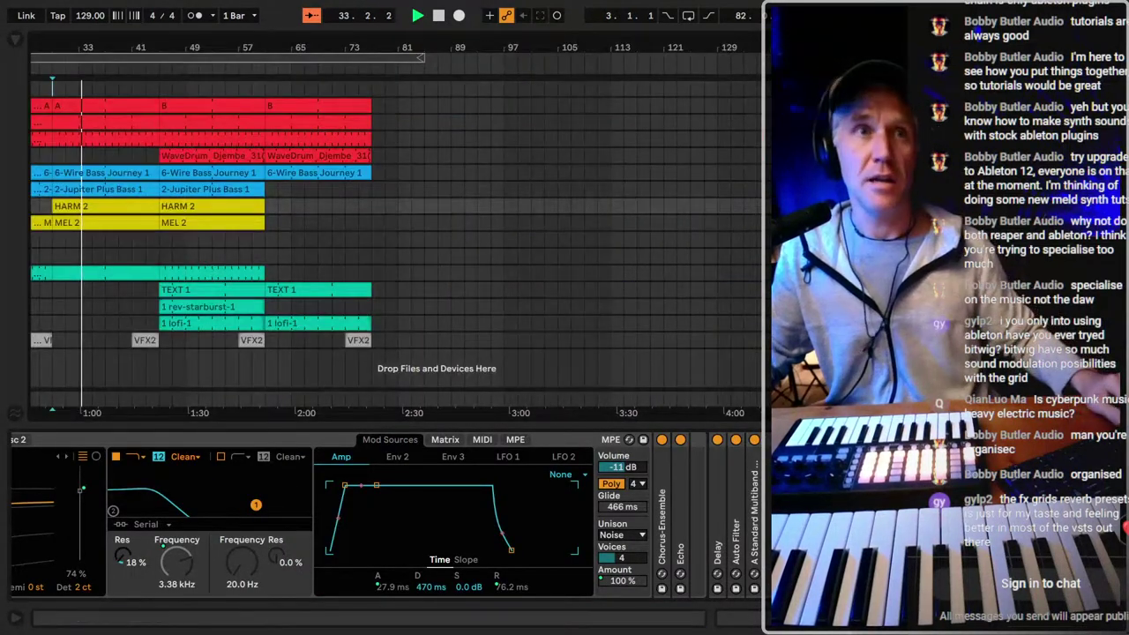
scroll(388, 520, "right", 3)
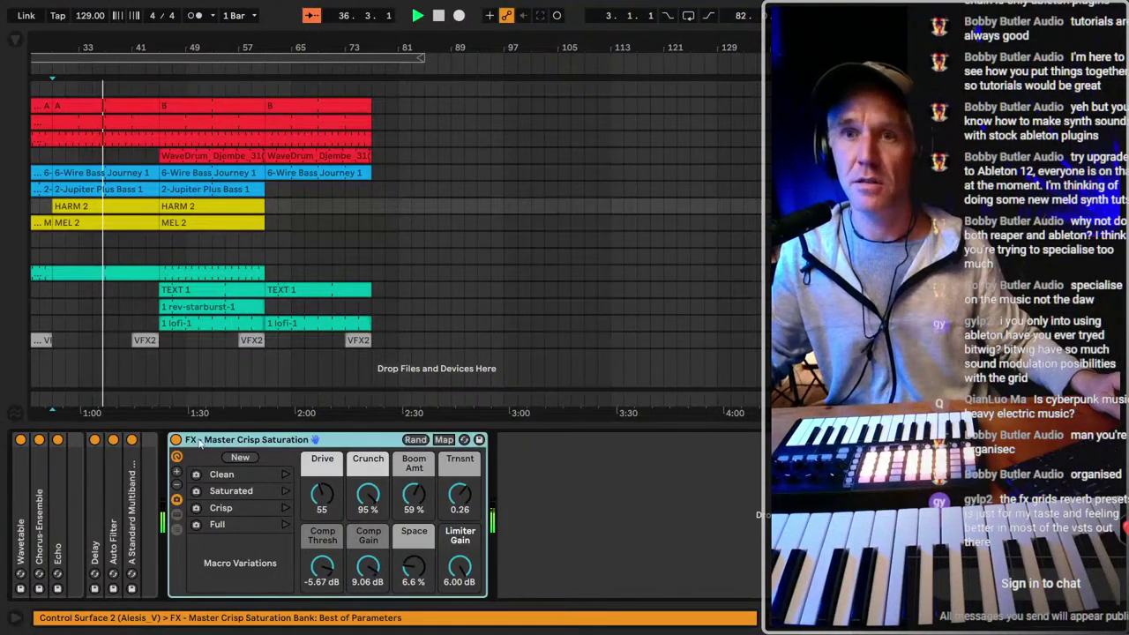
Bypass the FX - Master Crisp Saturation rack and return to the Pad - Dark and Fragile rack at the start of the chain.
left_click(176, 439)
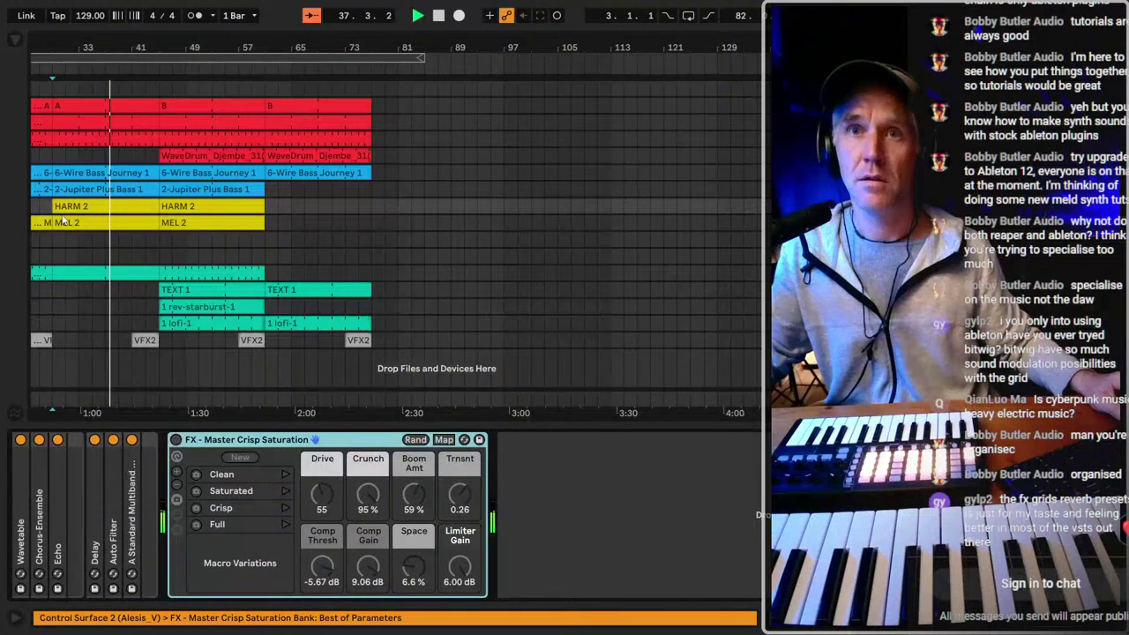
key("minus")
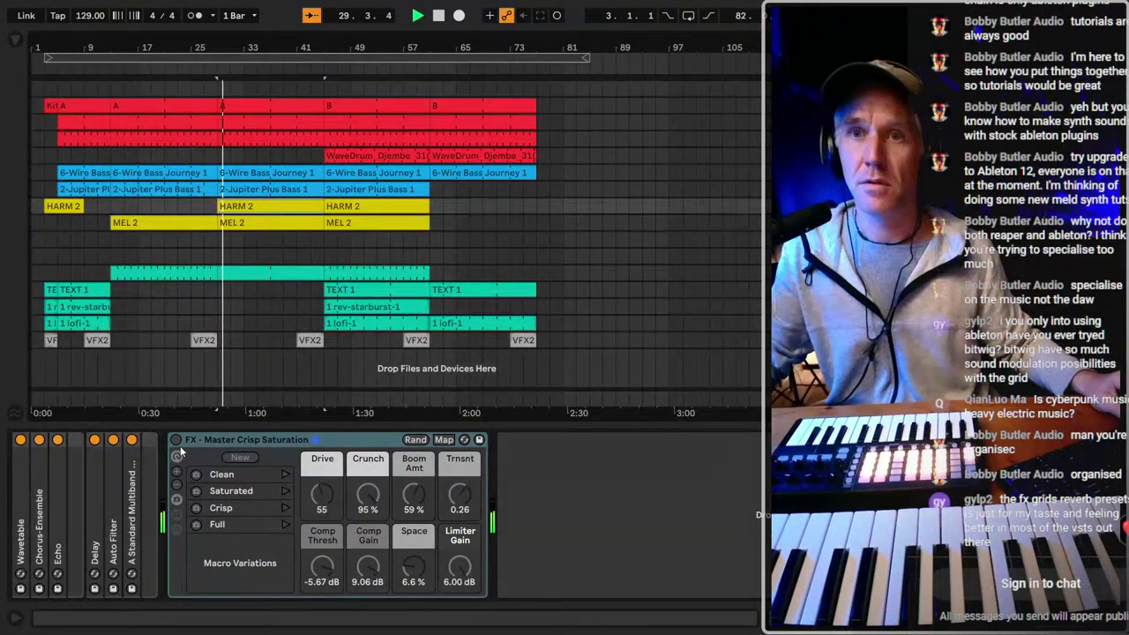
left_click(256, 445)
scroll(223, 447, "left", 3)
scroll(223, 447, "left", 5)
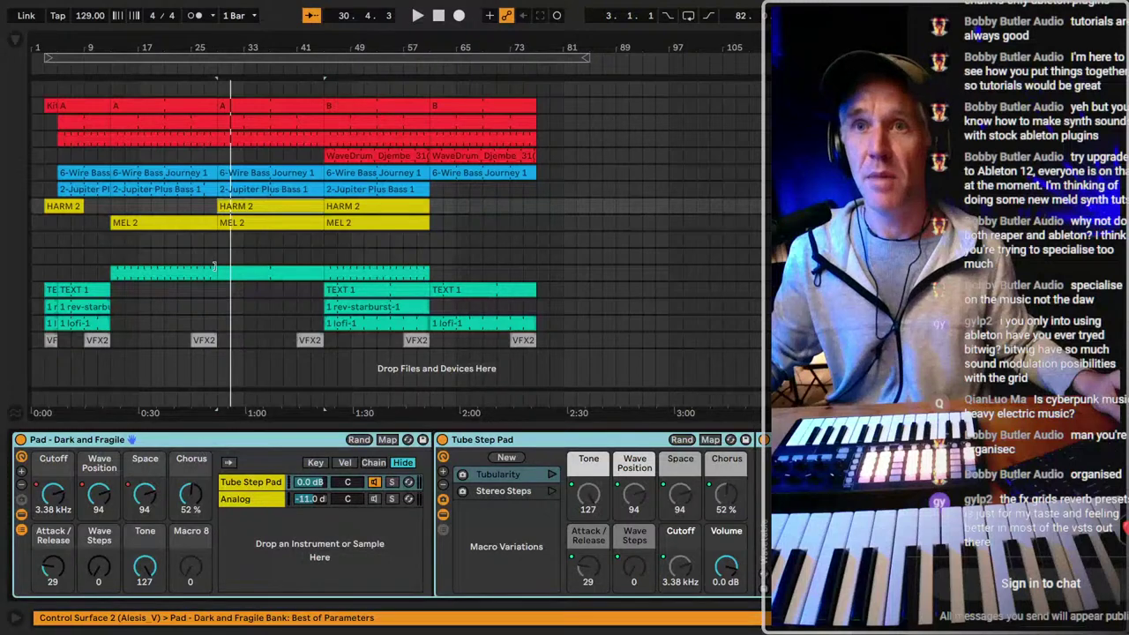
Play the arrangement from bar 29 and show the devices of the Pad - Dark and Fragile track.
left_click(217, 240)
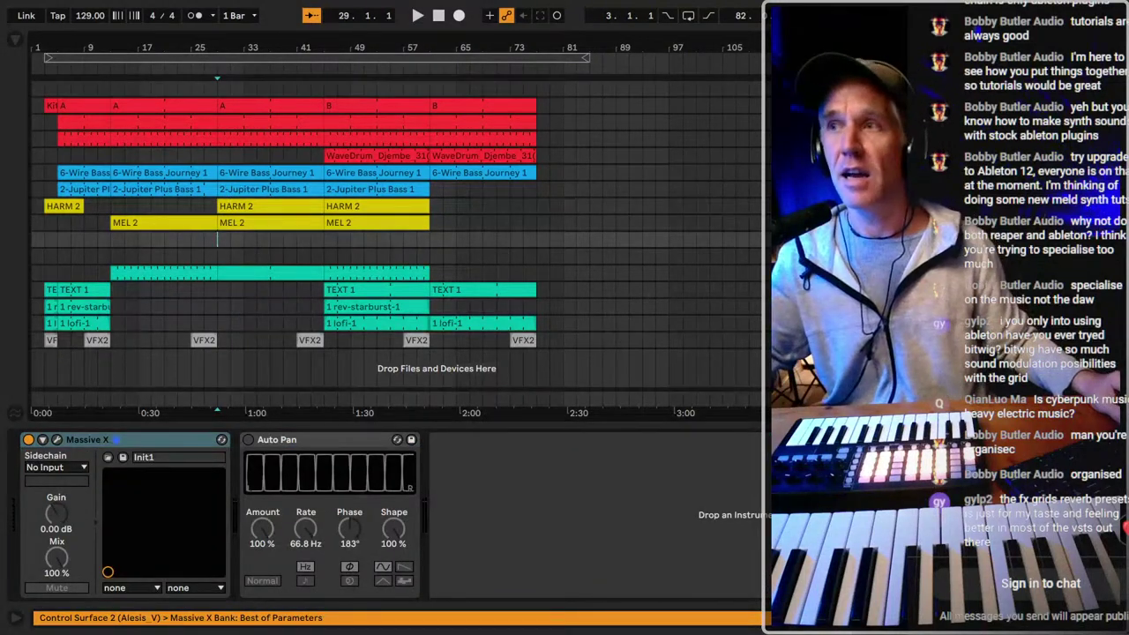
key("space")
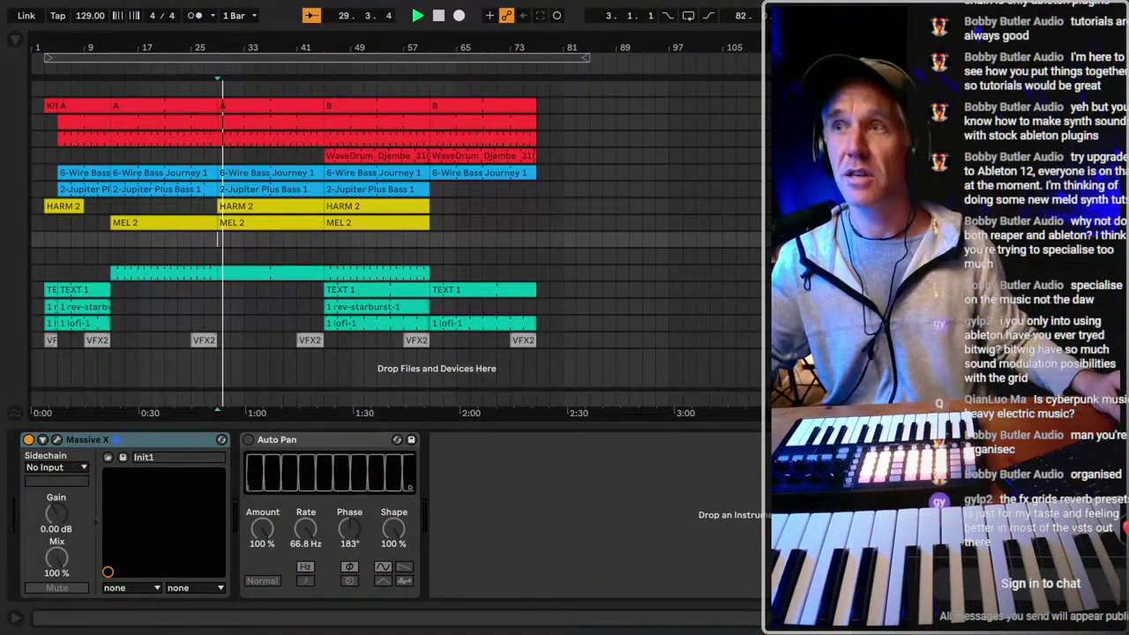
key("Down")
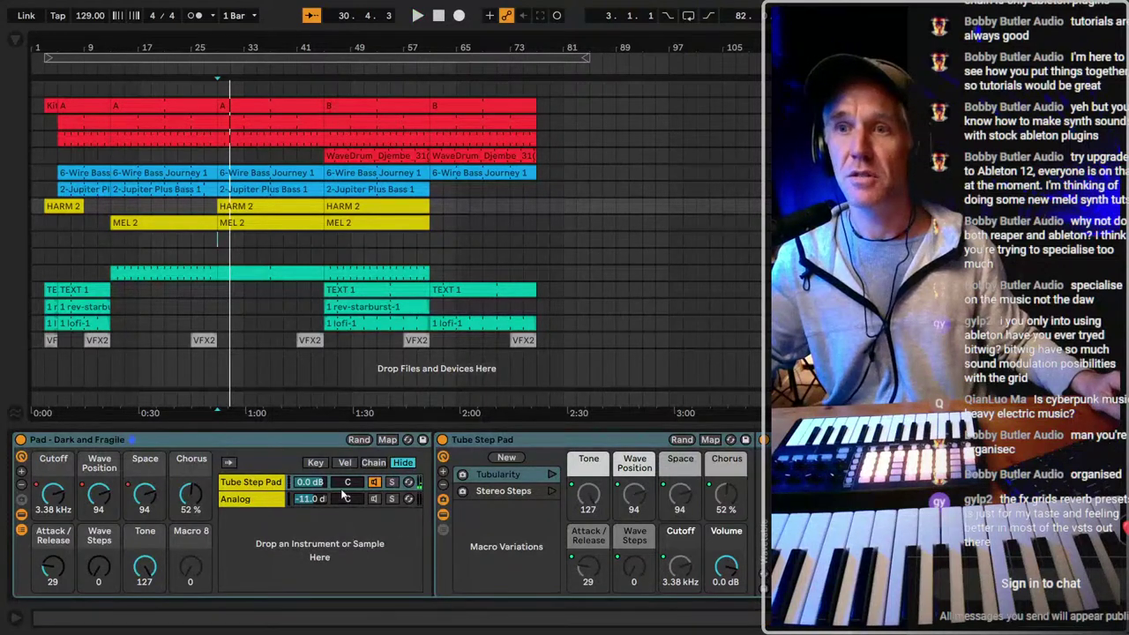
key("space")
key("space")
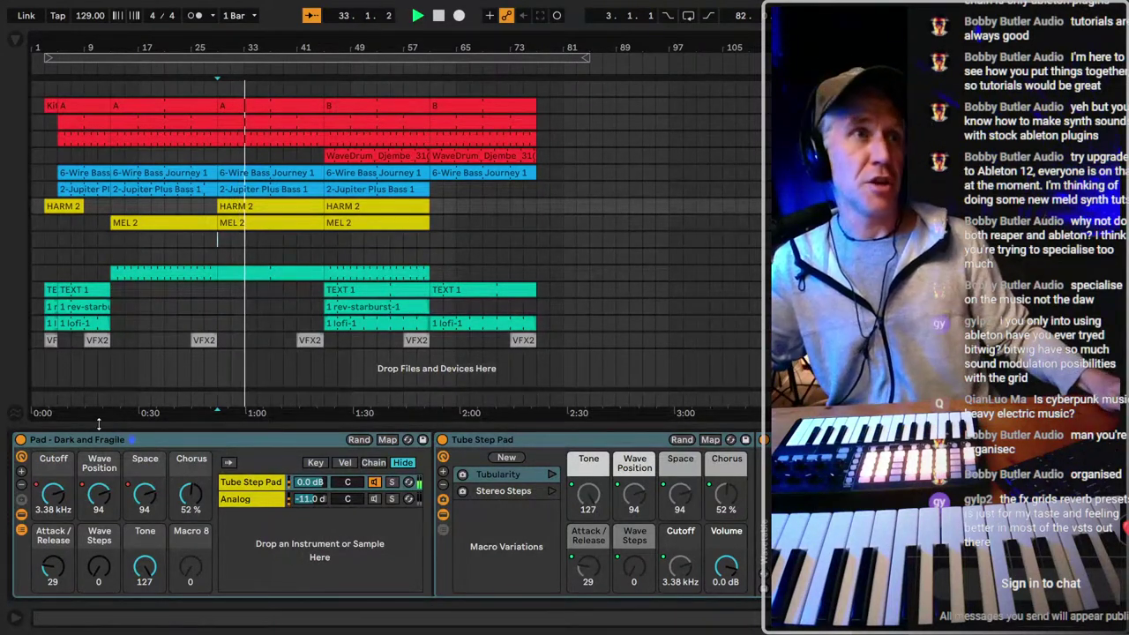
Switch to the Google Sheets catalogue and examine the url_gum to url_slug columns and the latest track rows of the Master sheet.
key("alt+Tab")
scroll(222, 472, "up", 12)
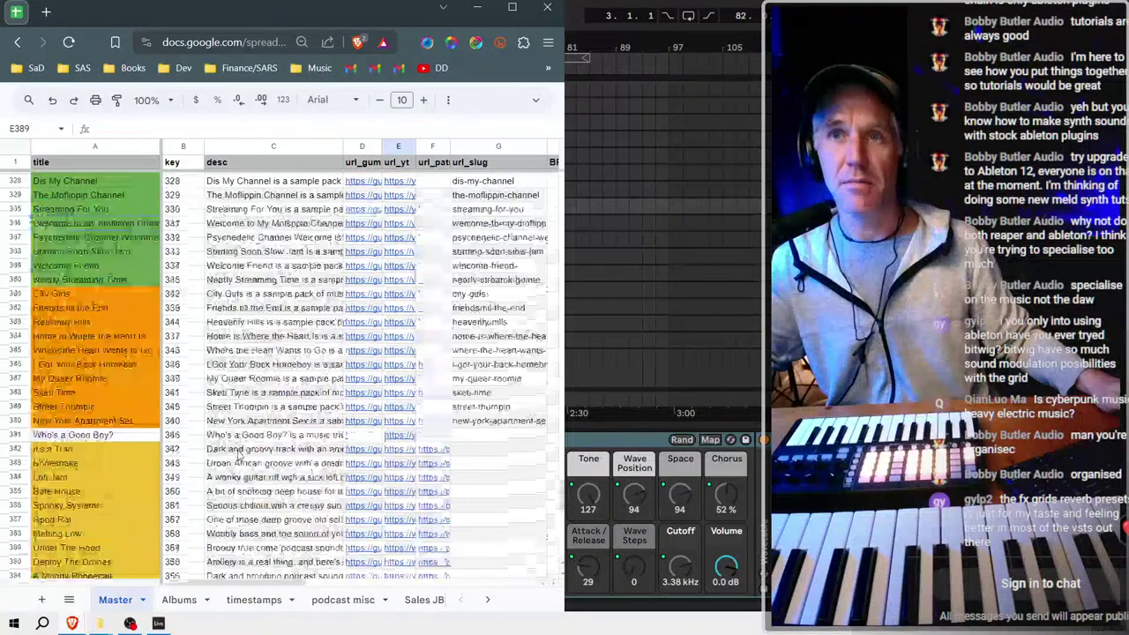
scroll(343, 214, "right", 3)
scroll(343, 213, "left", 2)
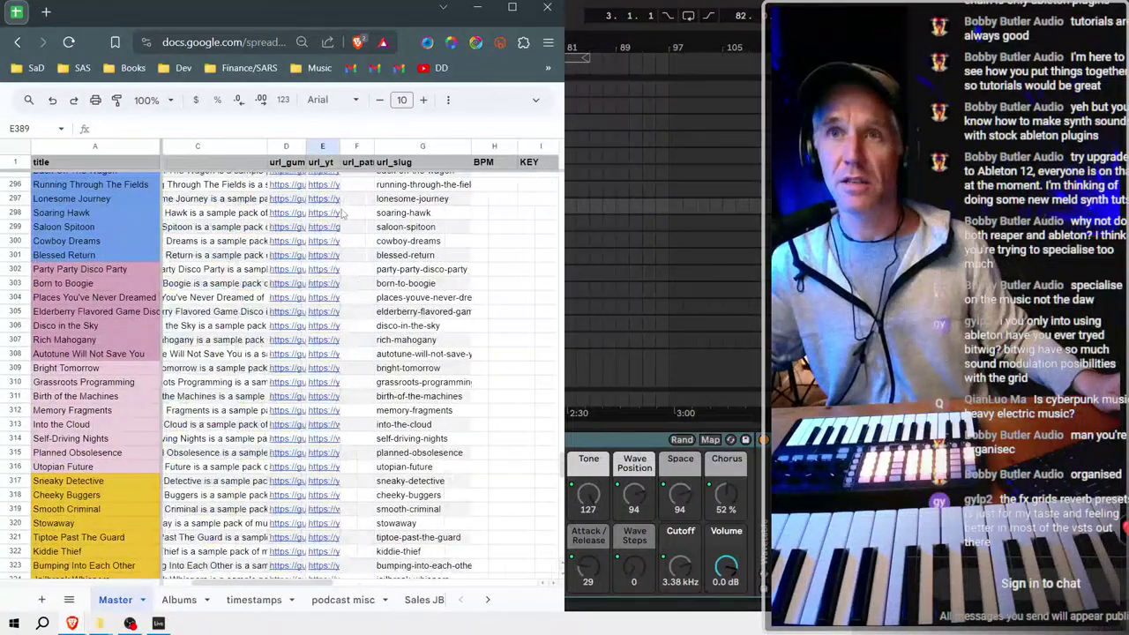
left_click(287, 164)
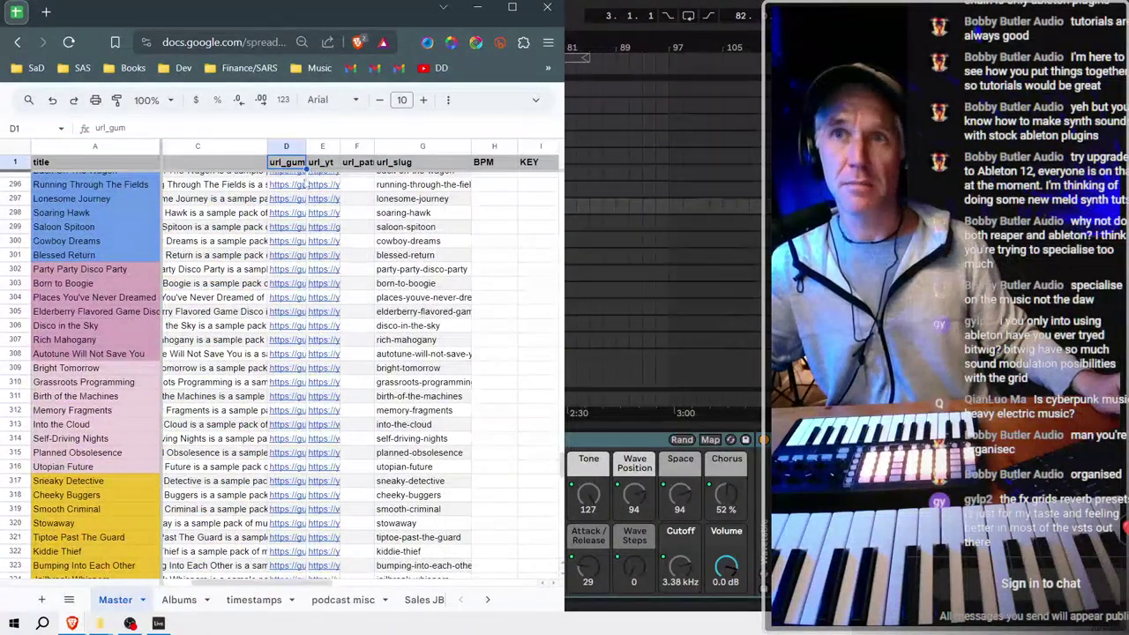
scroll(300, 183, "up", 2)
key("Right")
key("Right")
key("Right")
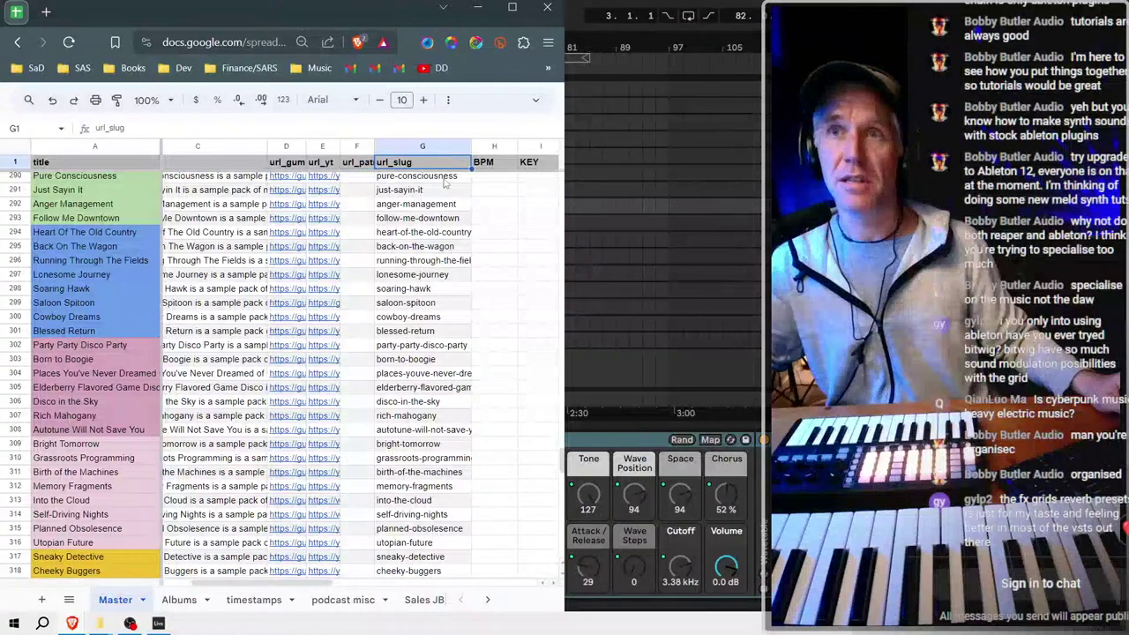
scroll(446, 186, "right", 5)
scroll(445, 186, "left", 5)
scroll(259, 264, "down", 15)
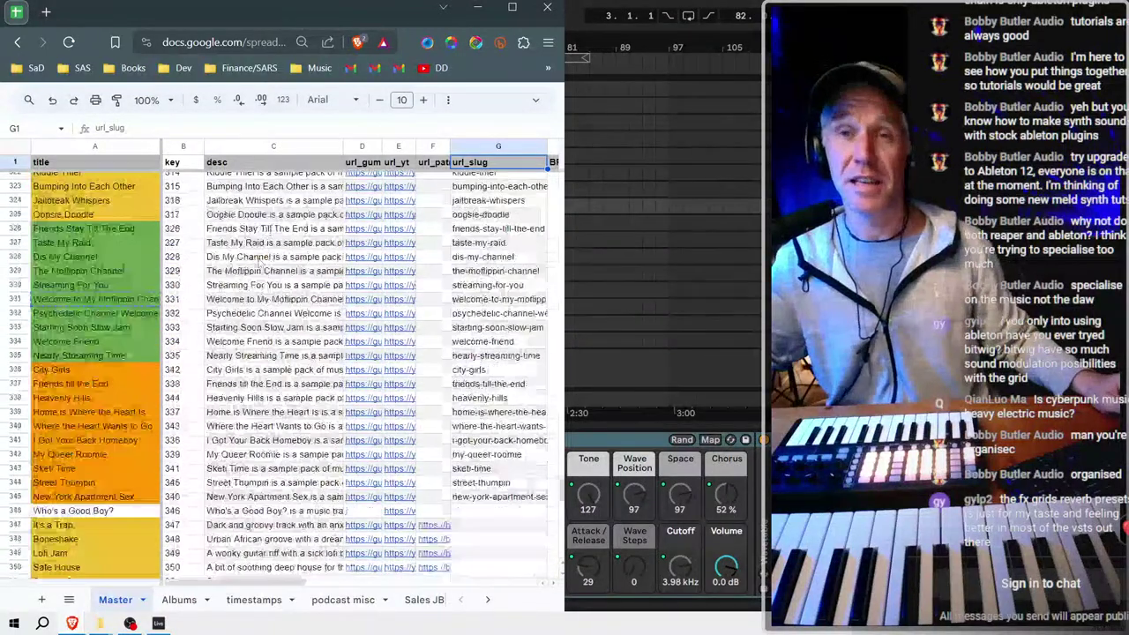
scroll(258, 265, "down", 7)
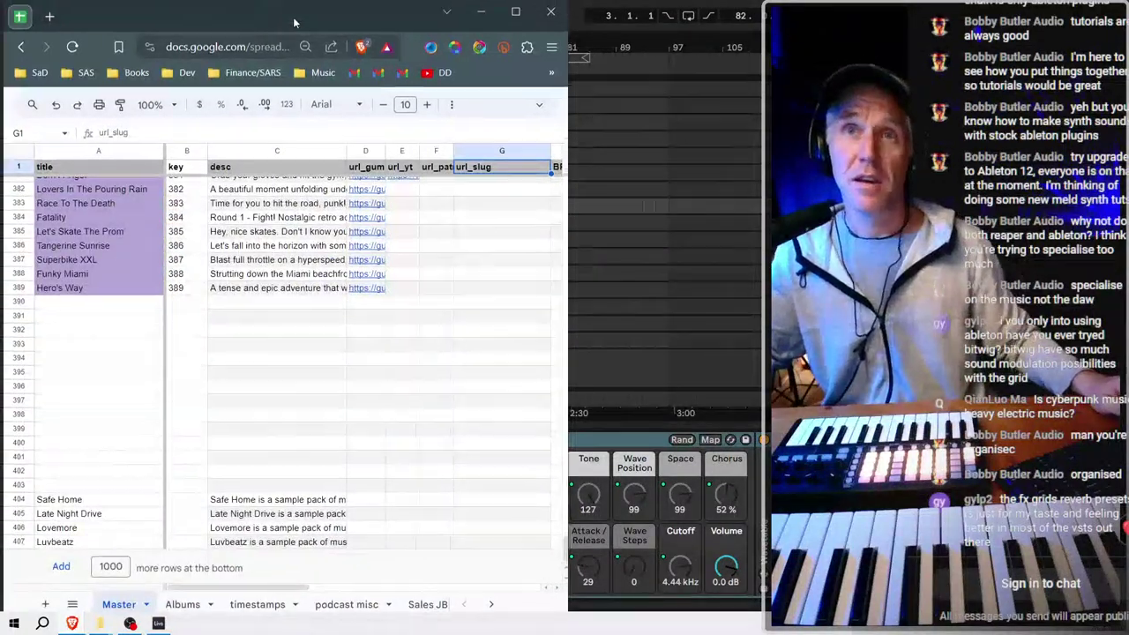
Open johnbartmann.com/music in a new browser tab and widen the browser window.
key("ctrl+t")
type("JOHN")
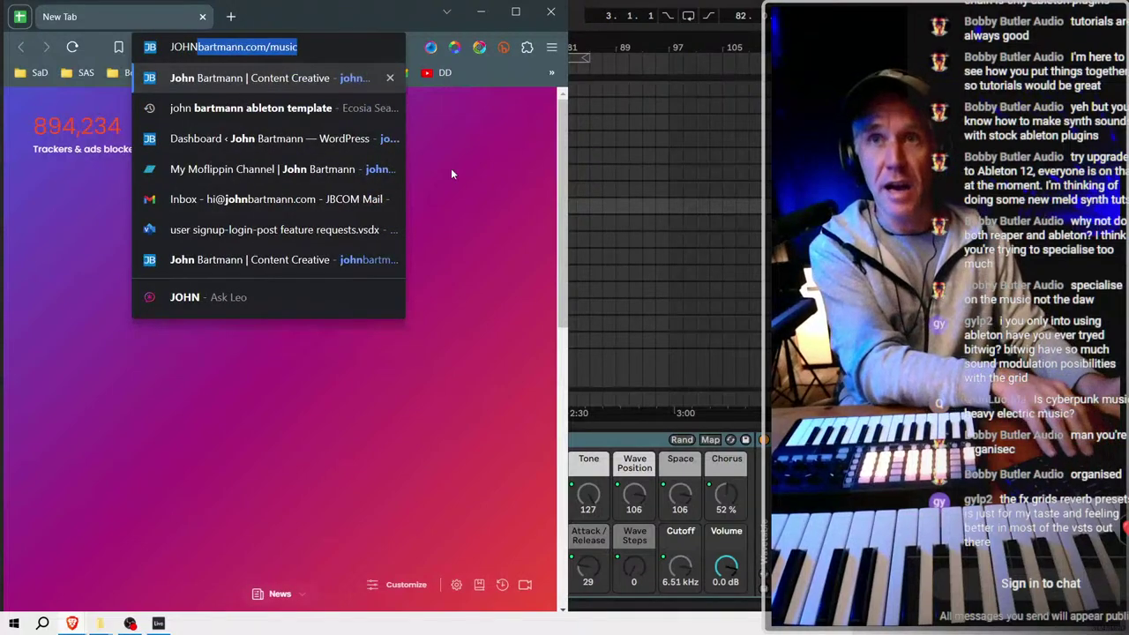
key("Return")
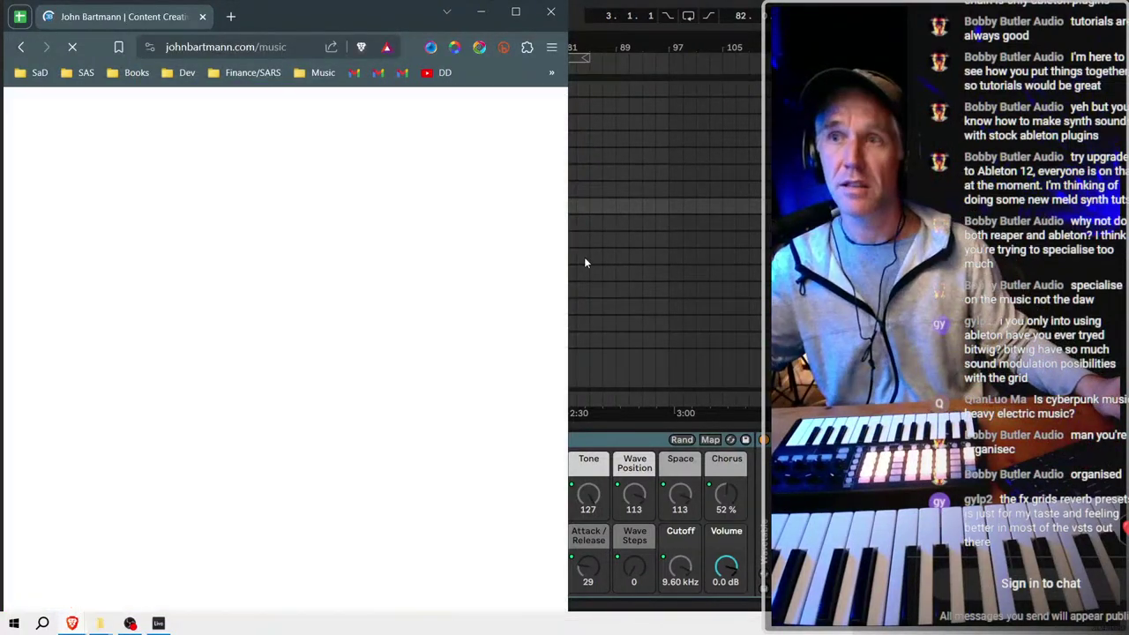
left_click_drag(570, 265, 700, 265)
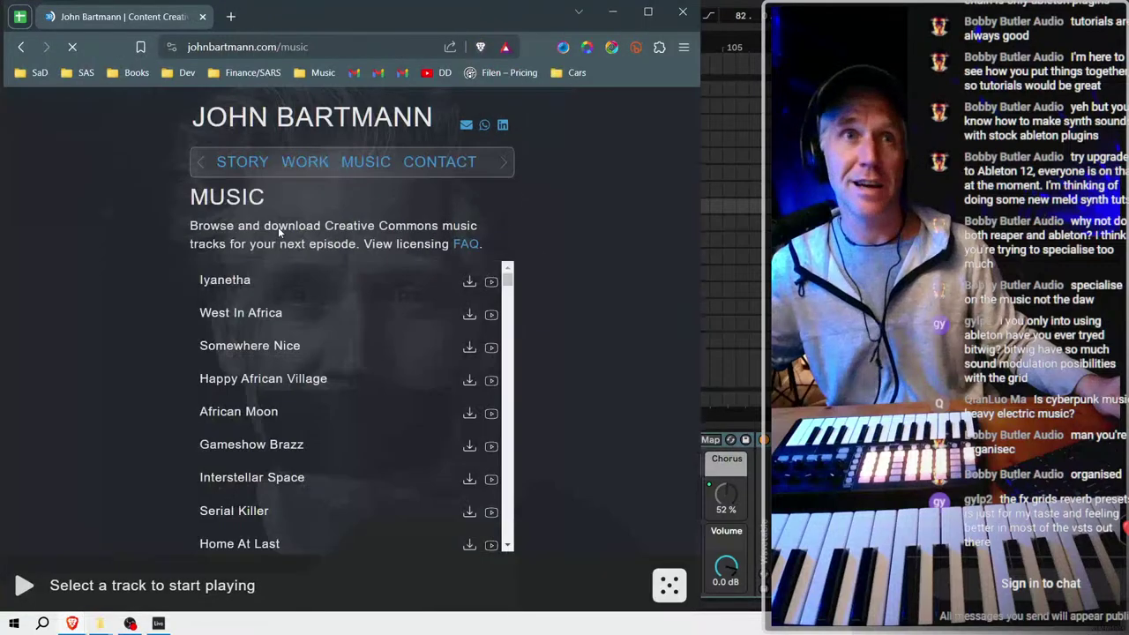
Examine the track titles in the website's Creative Commons music list.
scroll(317, 302, "down", 10)
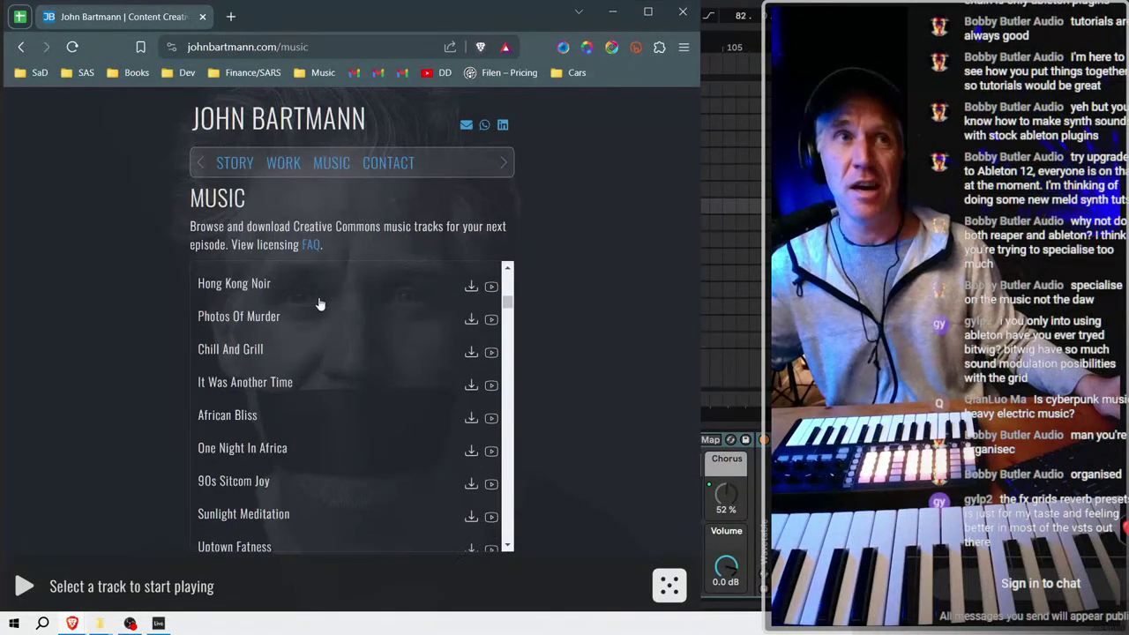
scroll(361, 326, "down", 12)
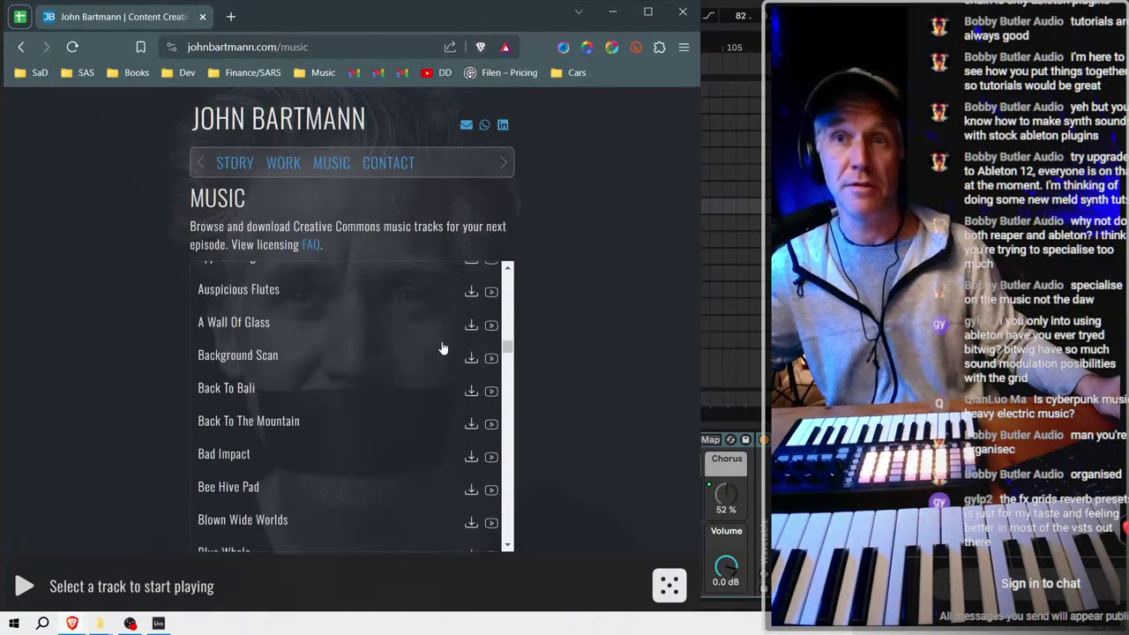
scroll(443, 348, "down", 15)
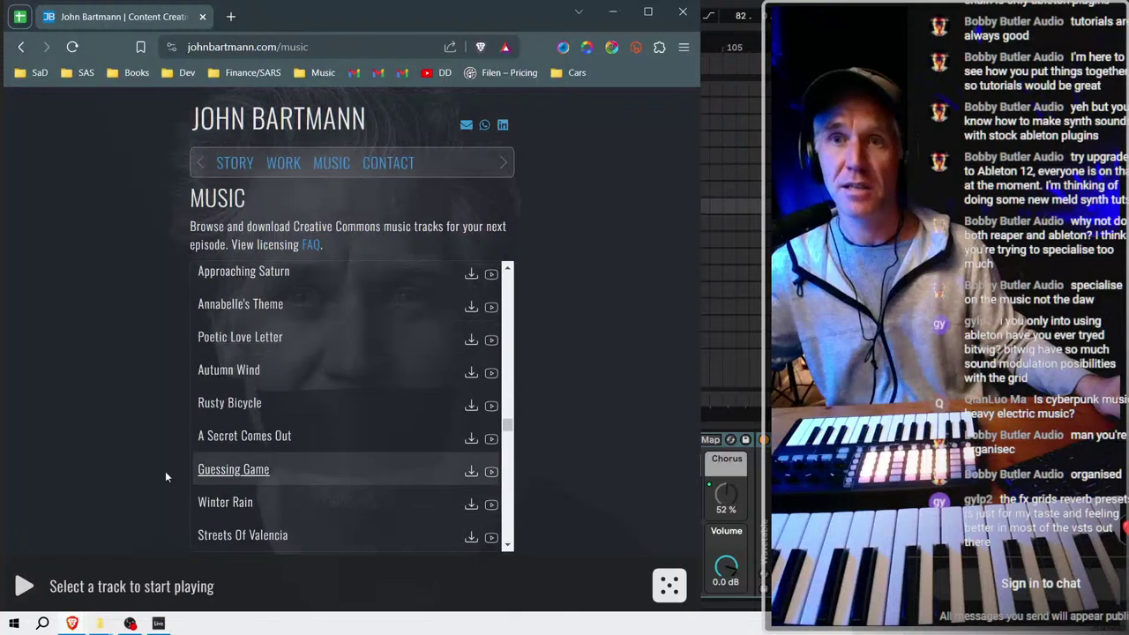
scroll(227, 423, "down", 3)
key("ctrl+l")
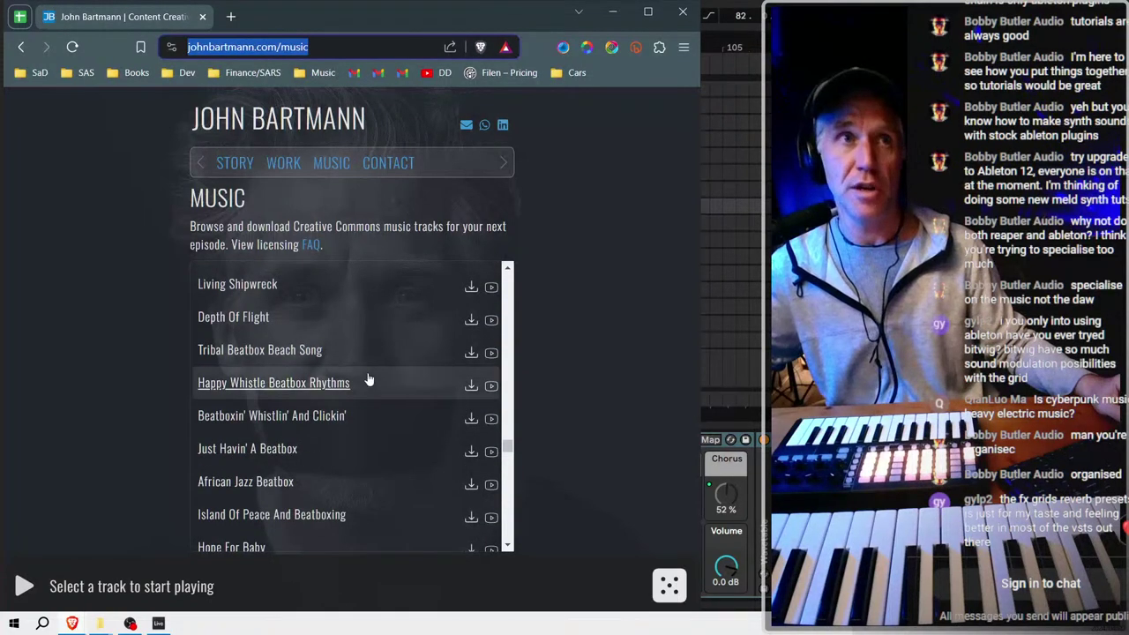
scroll(382, 356, "down", 3)
scroll(381, 356, "down", 5)
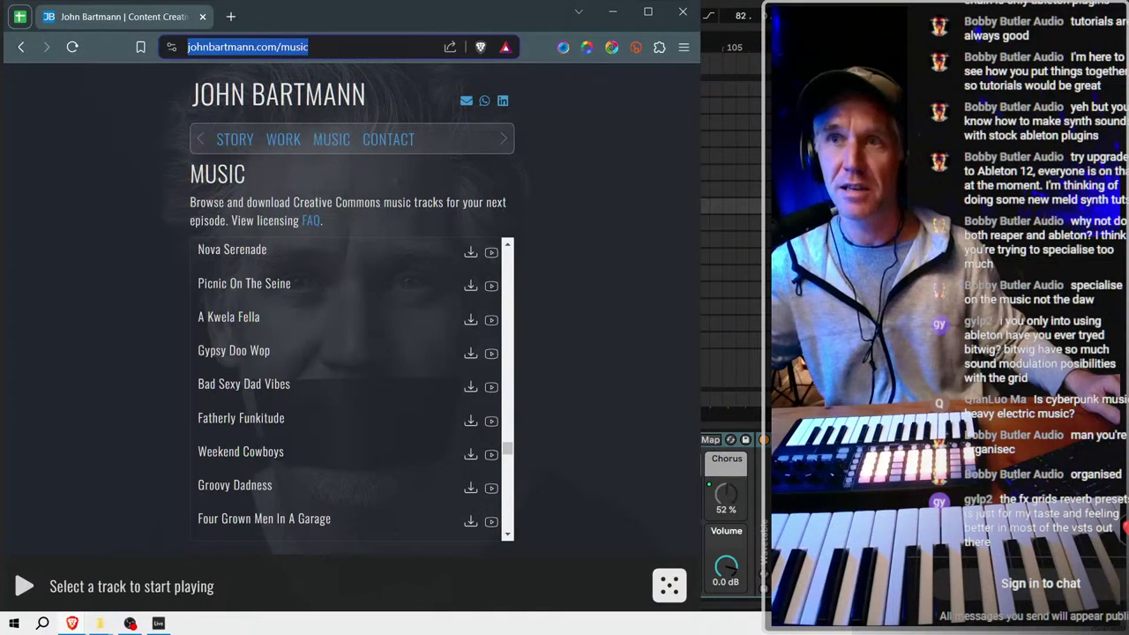
key("alt+Tab")
key("alt+Tab")
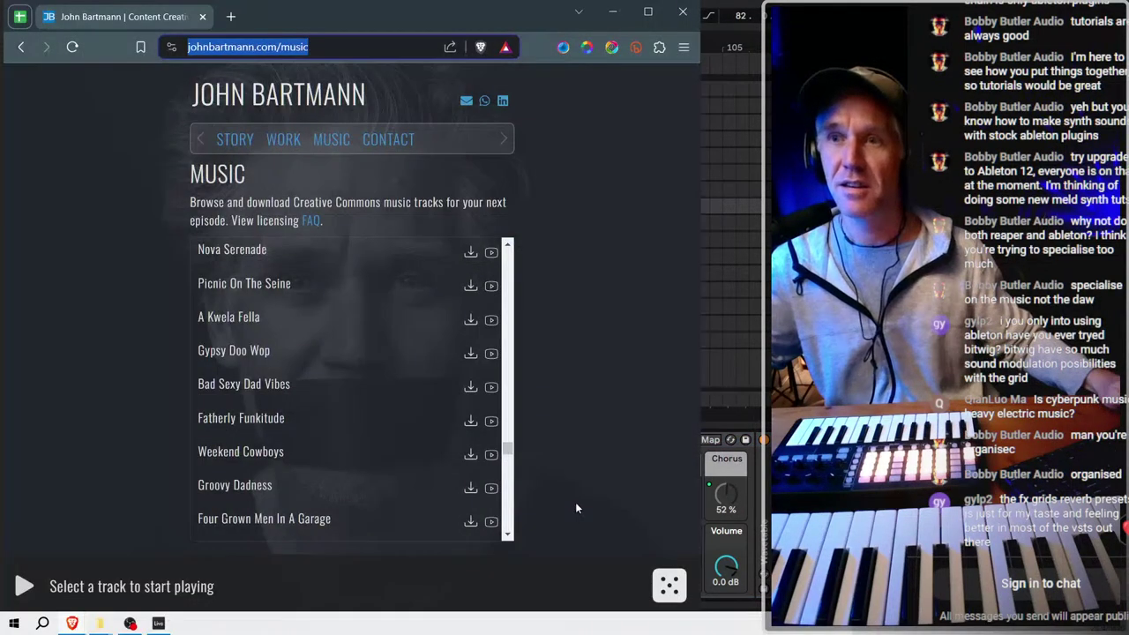
Start a randomly picked track and play Joy To The World from the music list.
left_click(674, 591)
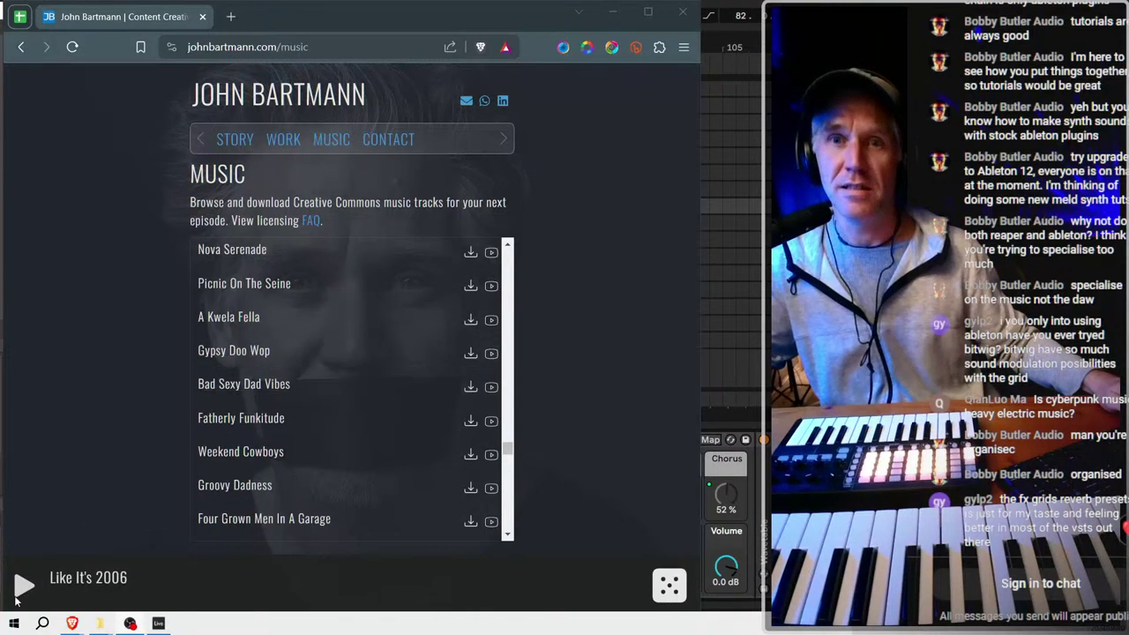
scroll(245, 397, "down", 3)
left_click(238, 424)
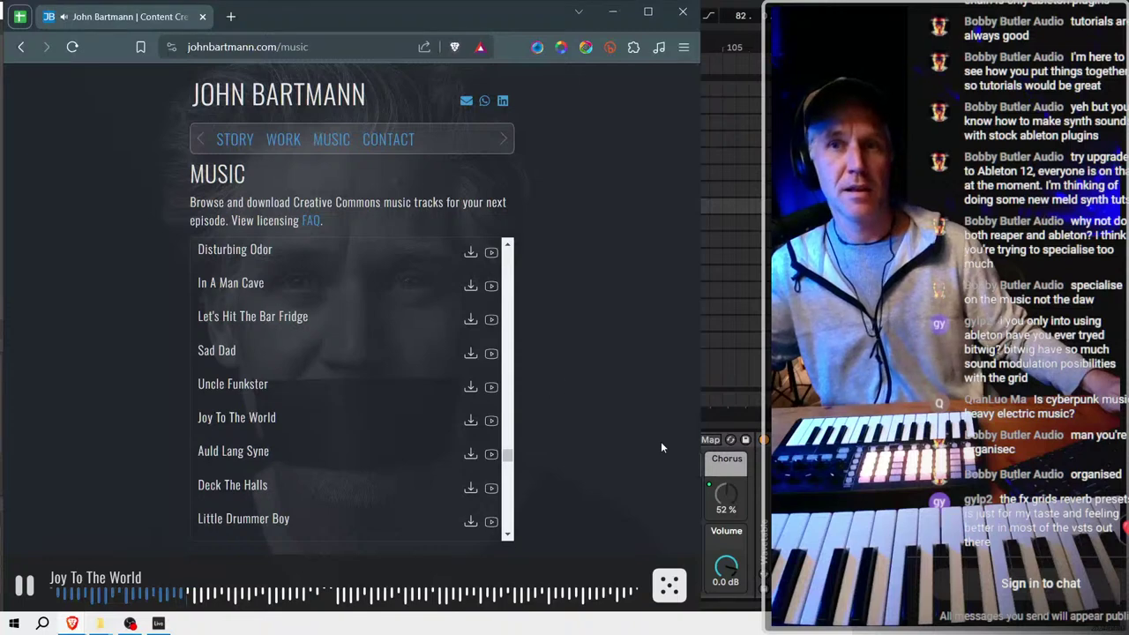
Play another randomly picked track, and then Kiddie Thief, while browsing further down the music list.
scroll(335, 403, "down", 5)
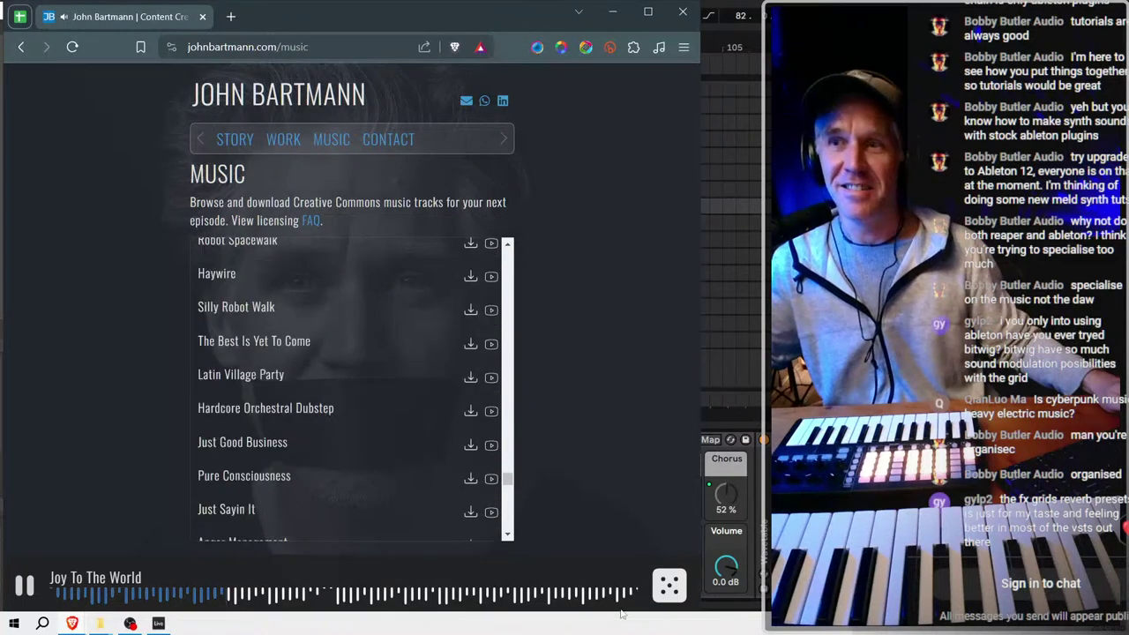
left_click(679, 585)
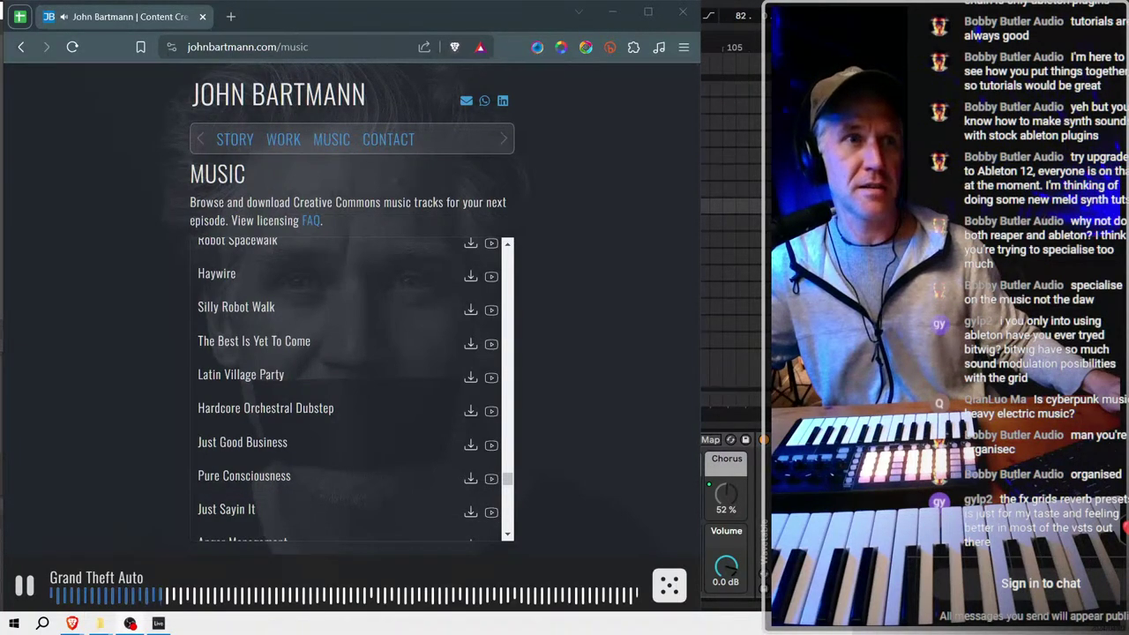
scroll(355, 398, "down", 10)
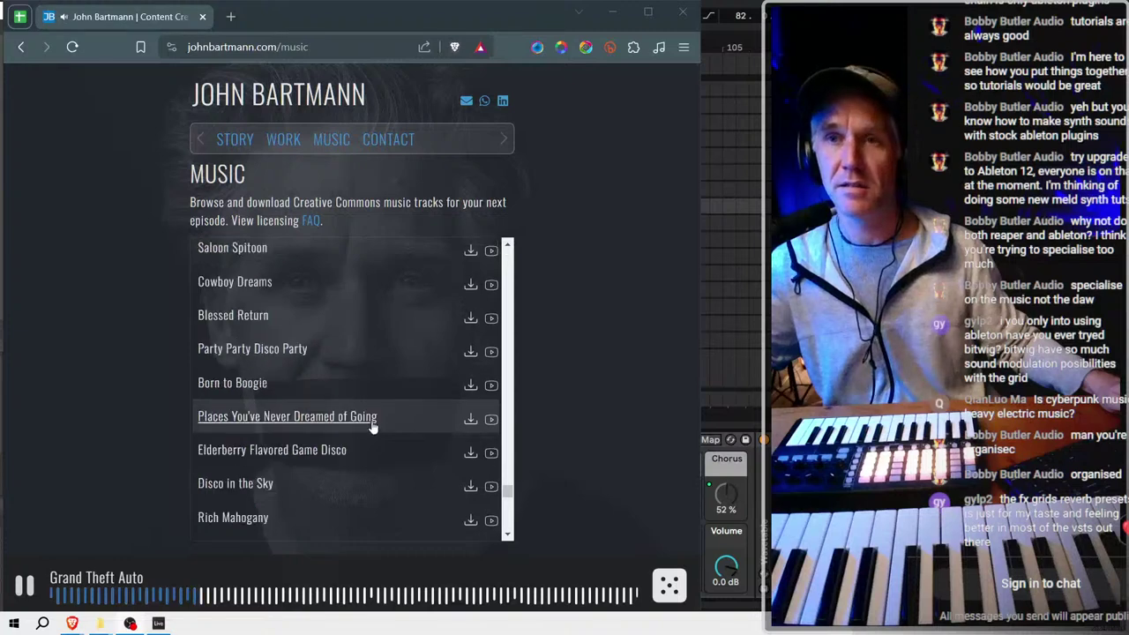
left_click(261, 451)
scroll(407, 468, "down", 4)
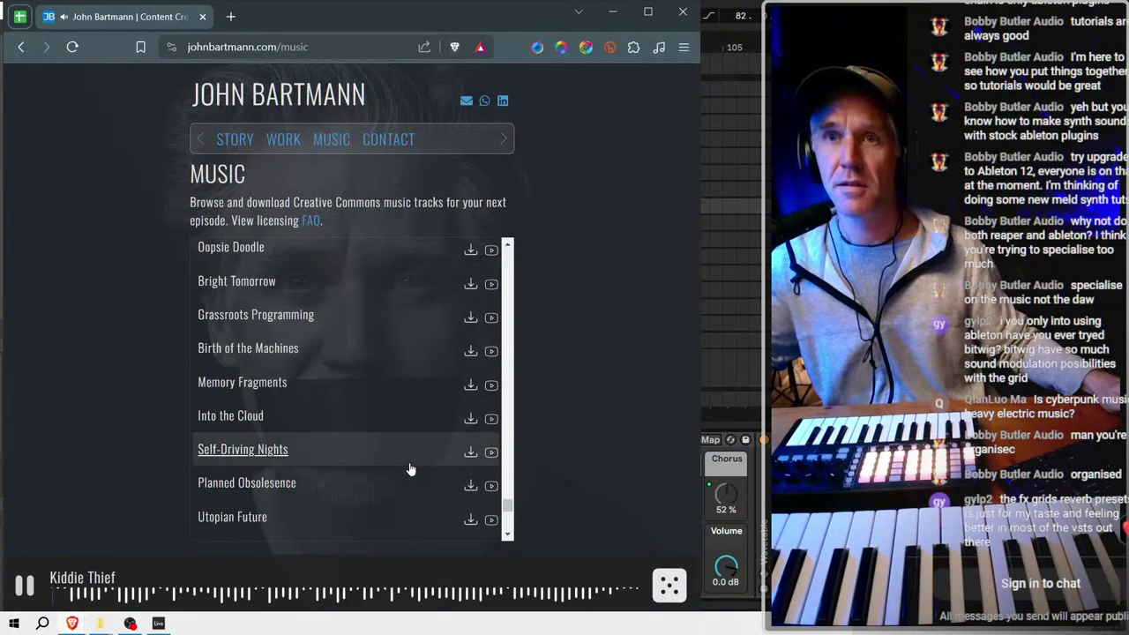
scroll(408, 469, "up", 2)
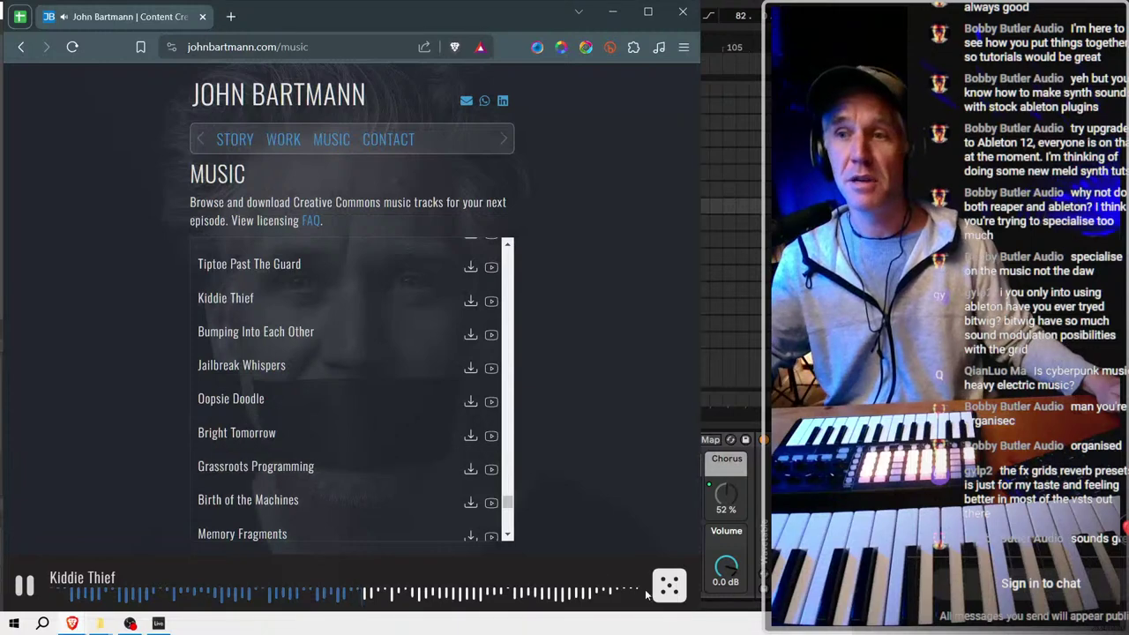
Pause Kiddie Thief and open the download page for New York Apartment Sex from the music list.
left_click(20, 587)
scroll(385, 355, "down", 8)
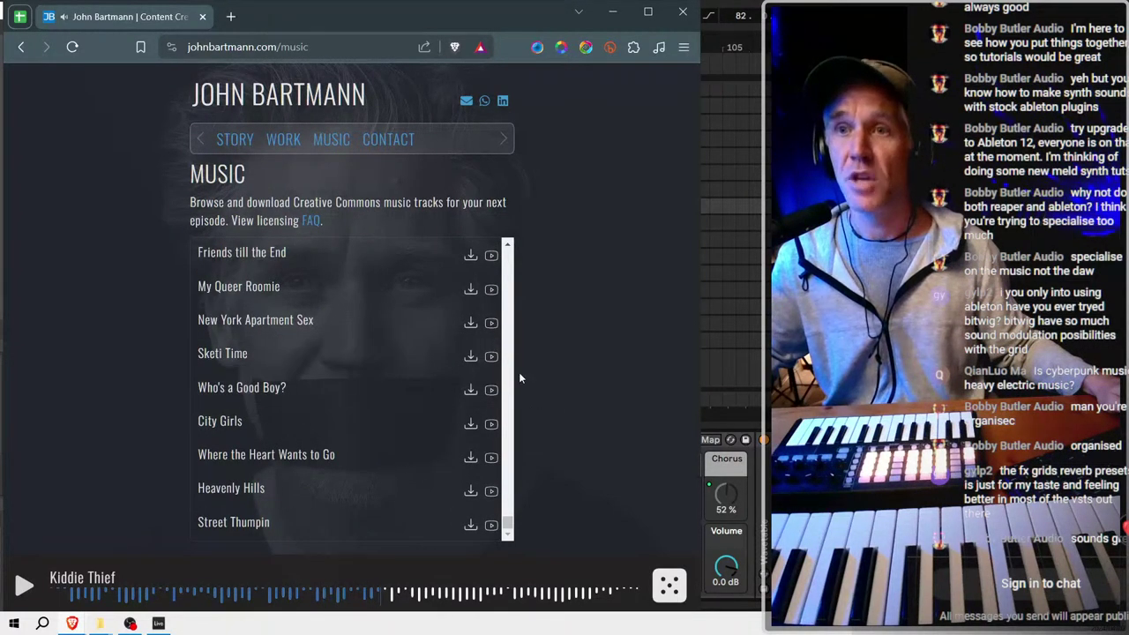
scroll(353, 370, "up", 4)
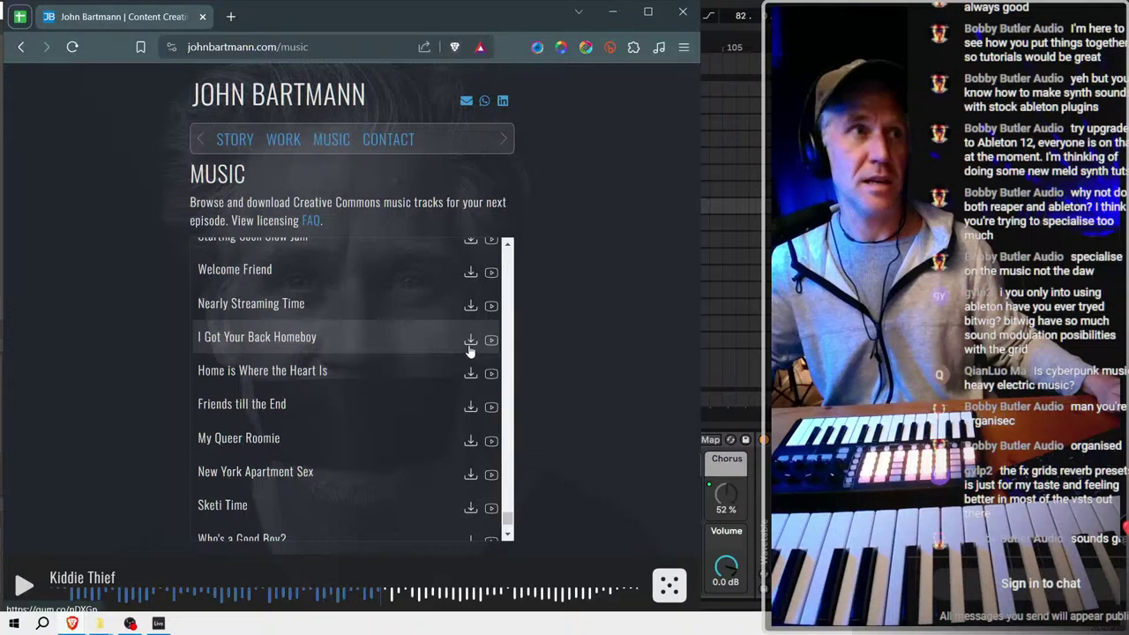
scroll(471, 353, "down", 2)
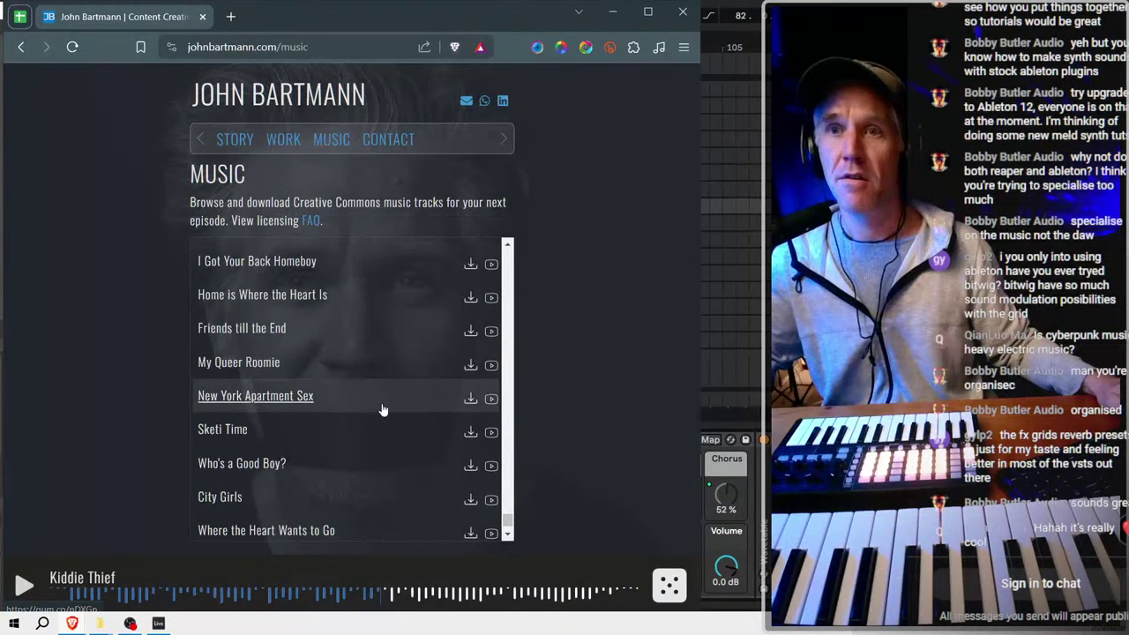
left_click(470, 398)
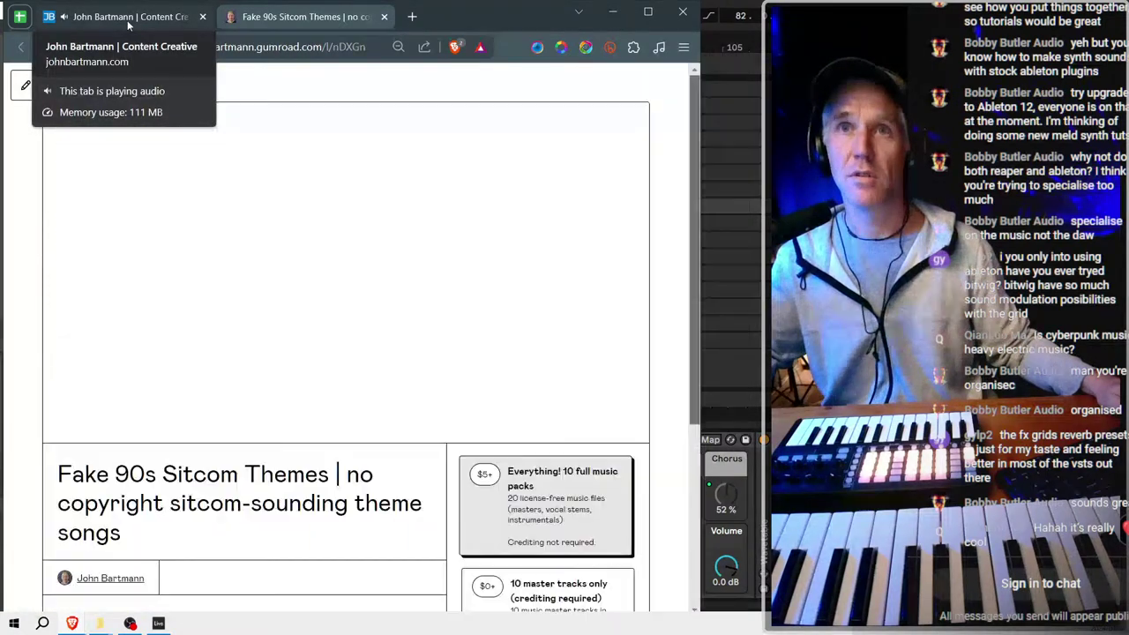
left_click(123, 17)
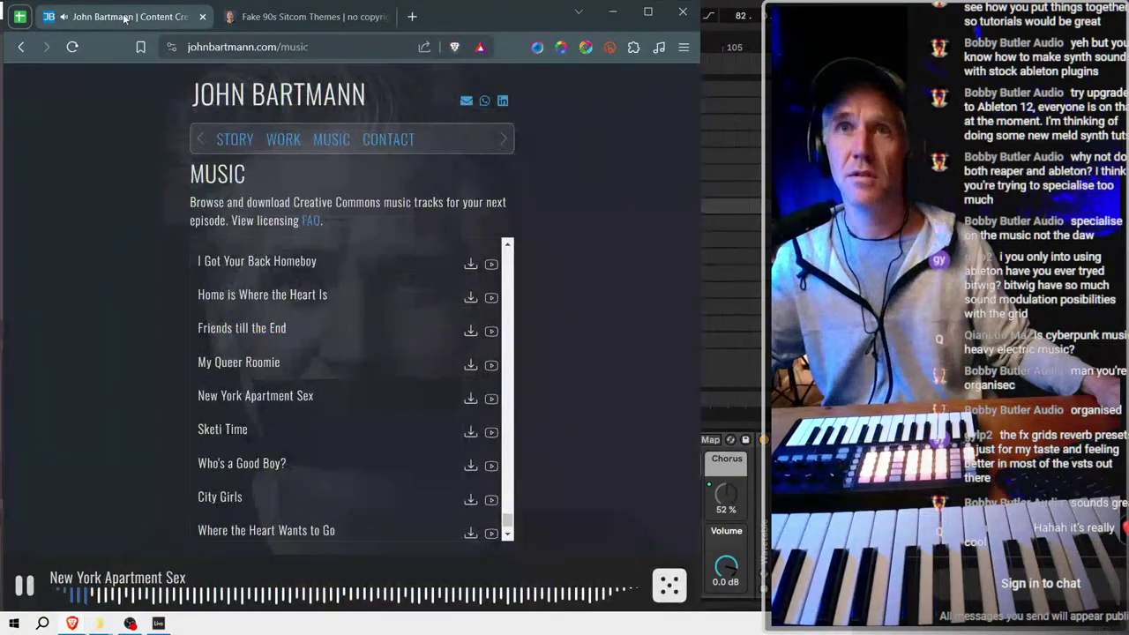
left_click(300, 16)
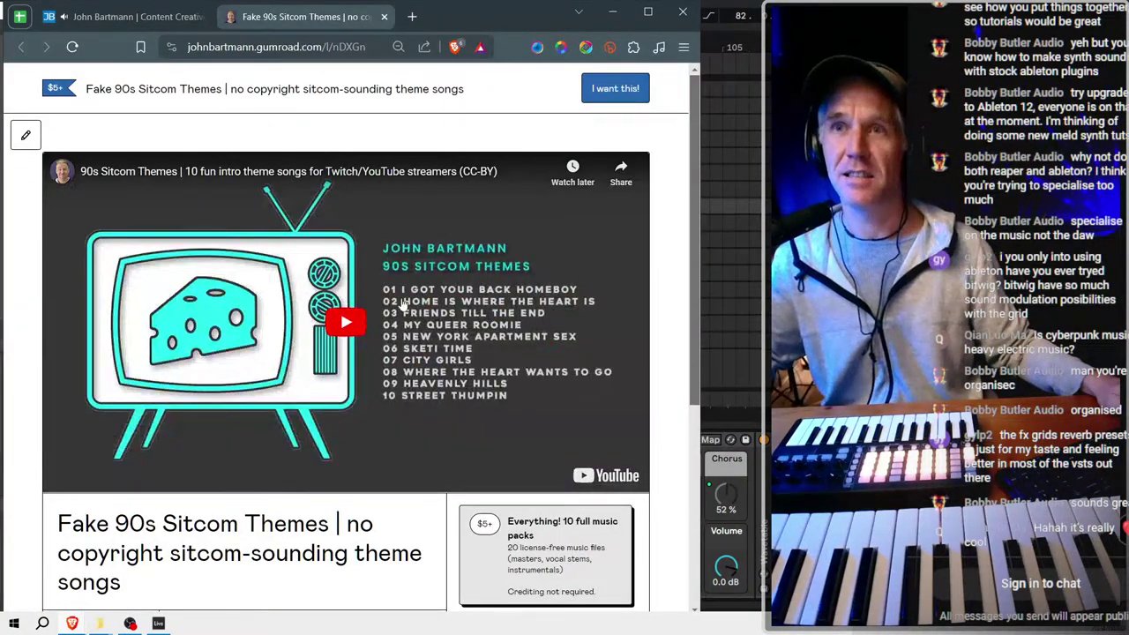
Review the licence and pricing options on the Fake 90s Sitcom Themes page and close the page.
scroll(401, 302, "down", 4)
scroll(604, 458, "up", 1)
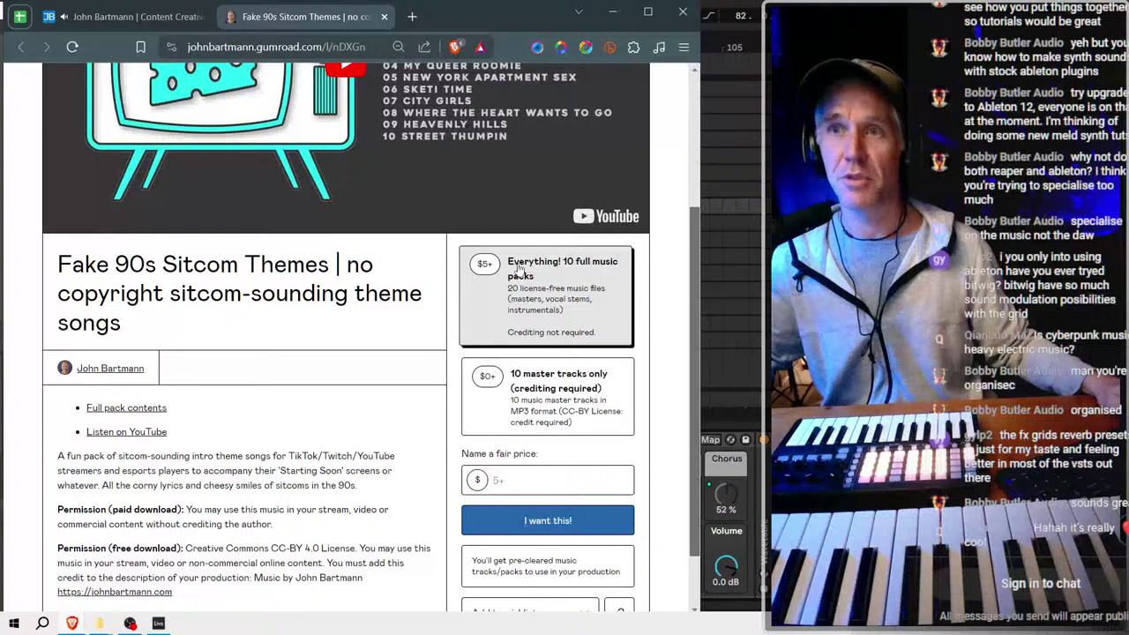
left_click(565, 485)
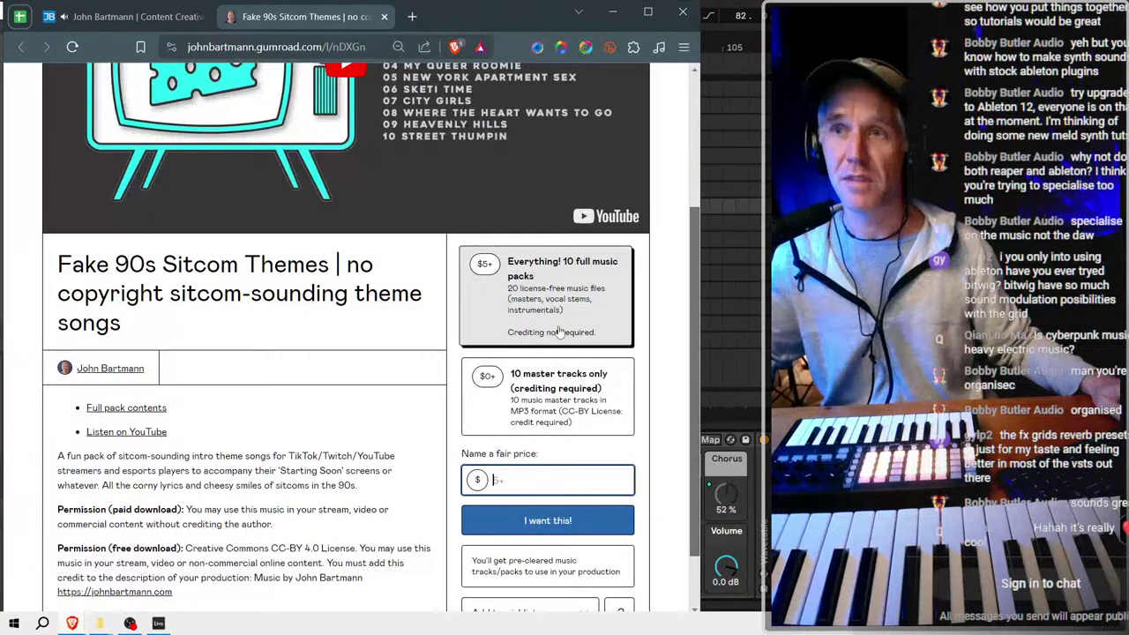
left_click(384, 17)
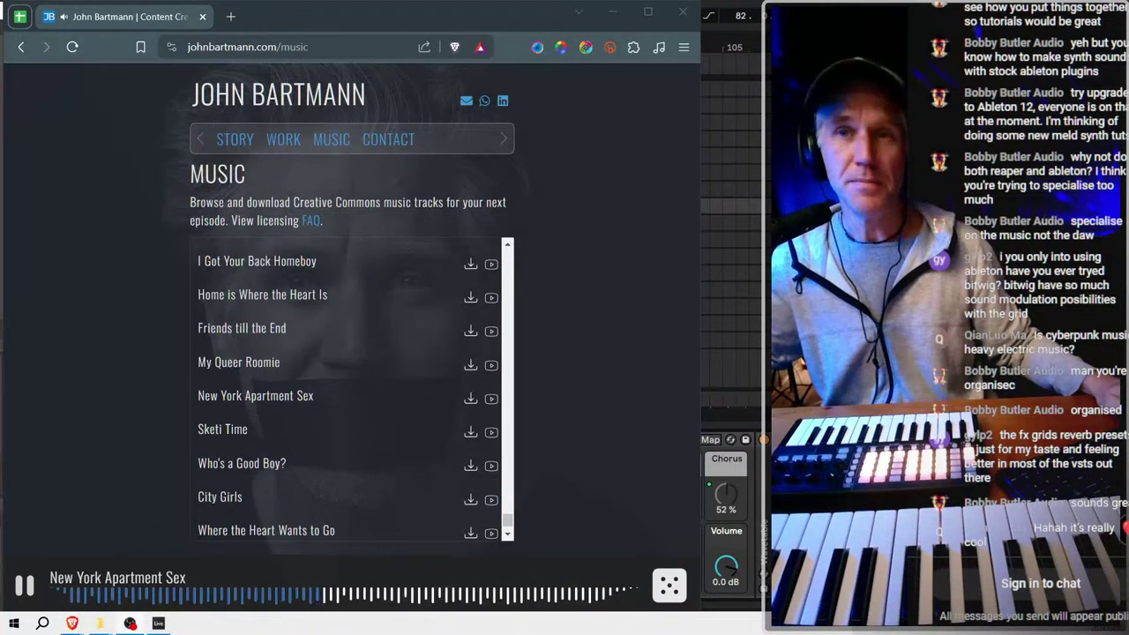
Pause New York Apartment Sex and browse the neighbouring tracks in the music list.
scroll(358, 456, "up", 2)
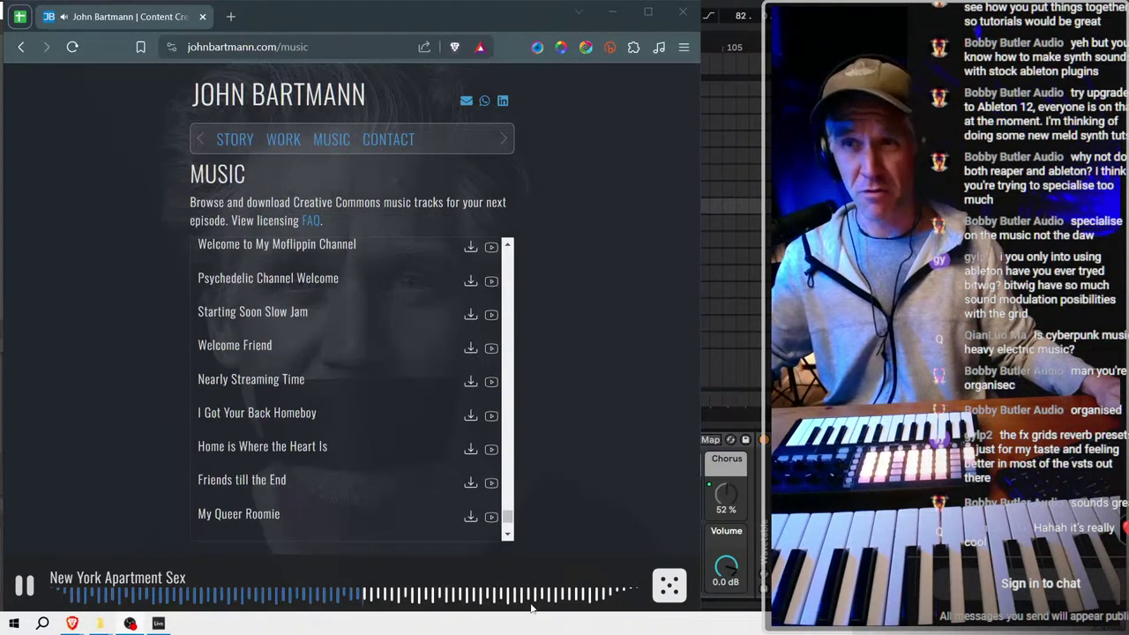
left_click(33, 595)
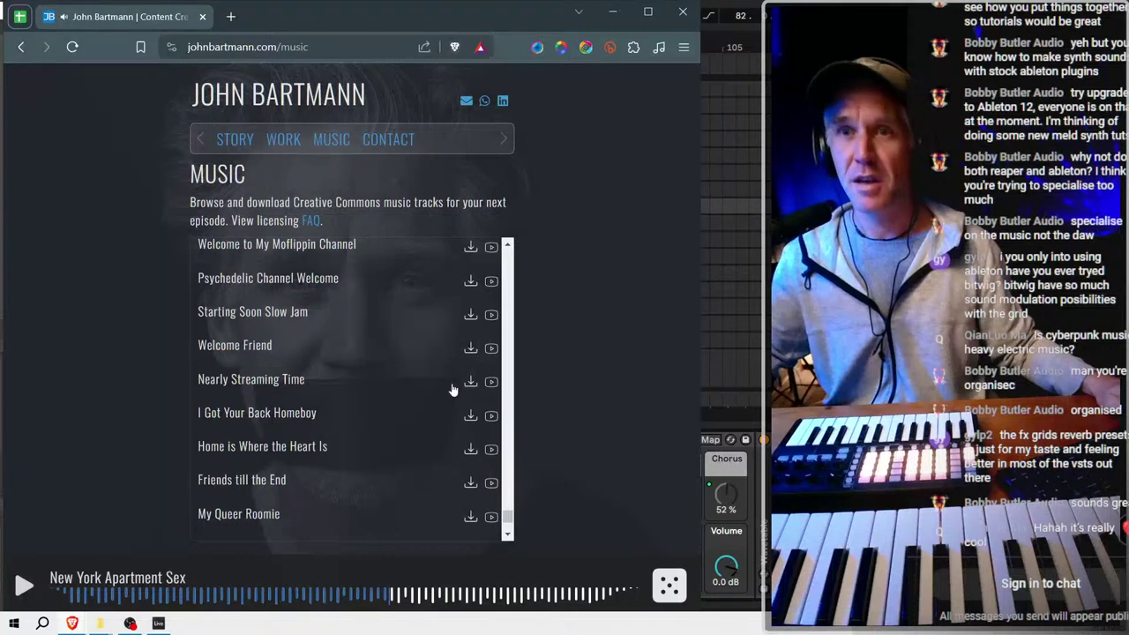
scroll(418, 408, "up", 2)
scroll(471, 416, "up", 2)
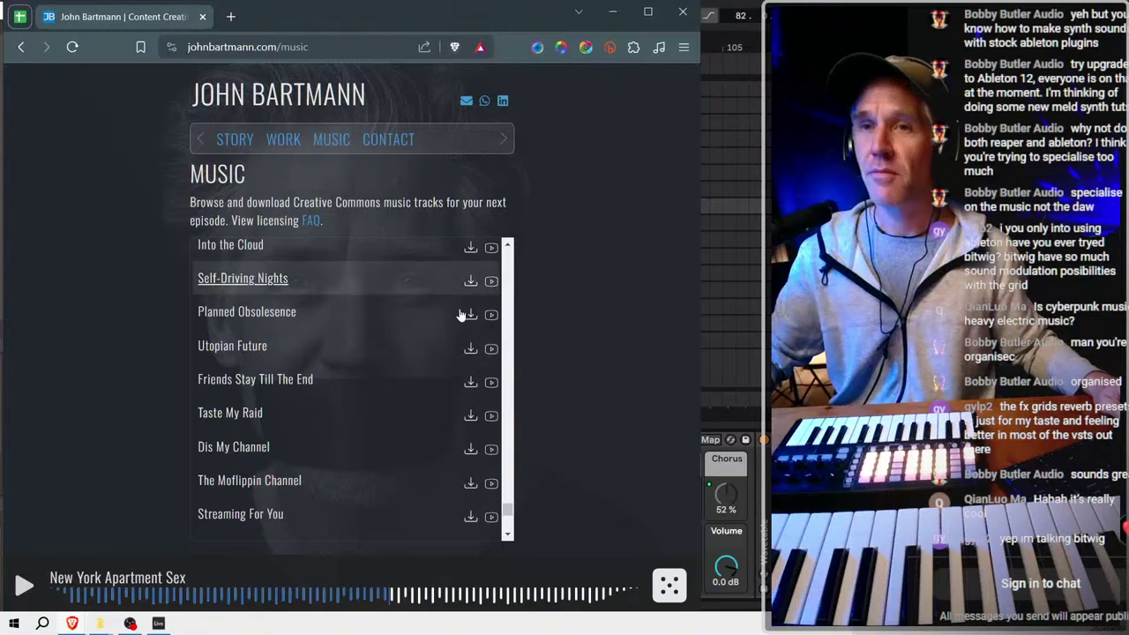
scroll(449, 492, "down", 3)
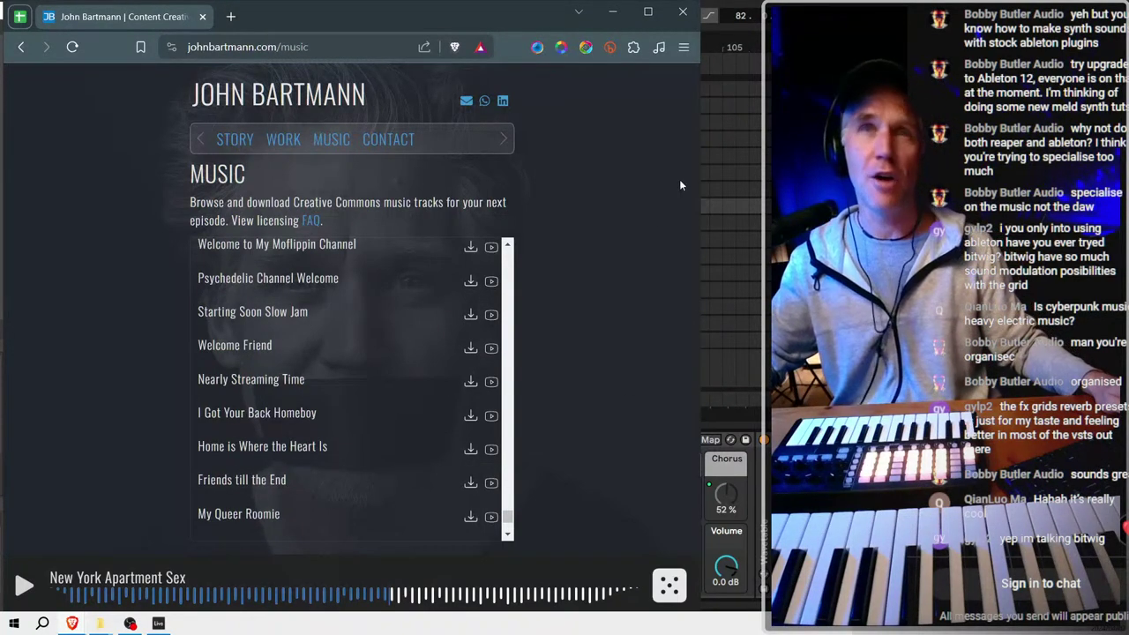
Switch to Ableton Live, select bars 45 to 61 on the empty Massive X track and play from there.
left_click(710, 15)
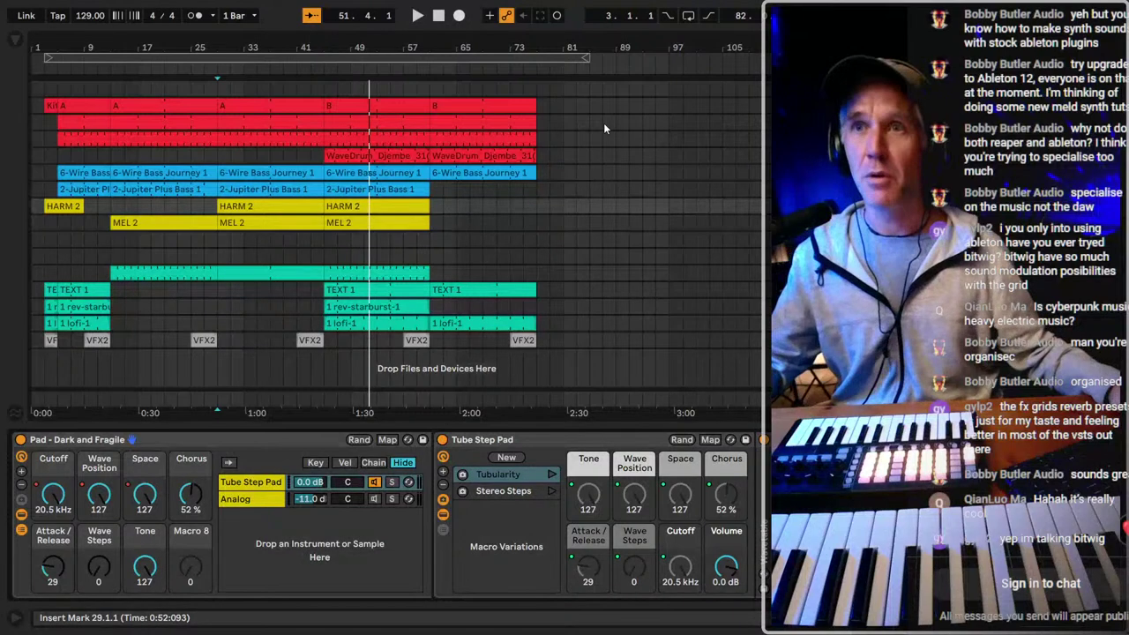
left_click(324, 242)
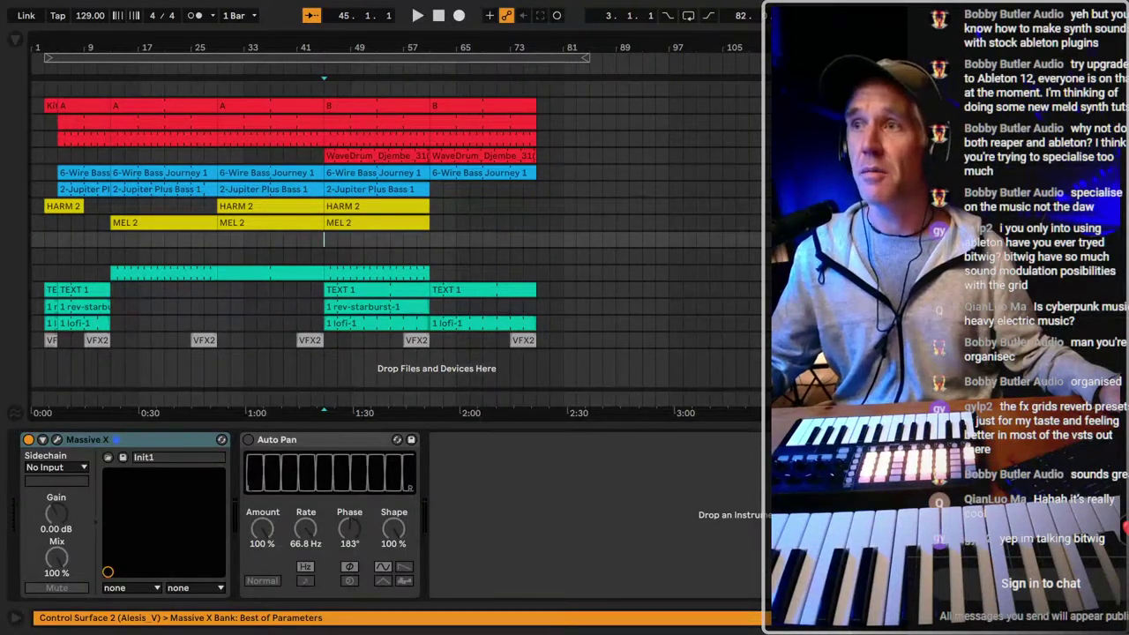
left_click(604, 273)
left_click_drag(327, 239, 534, 249)
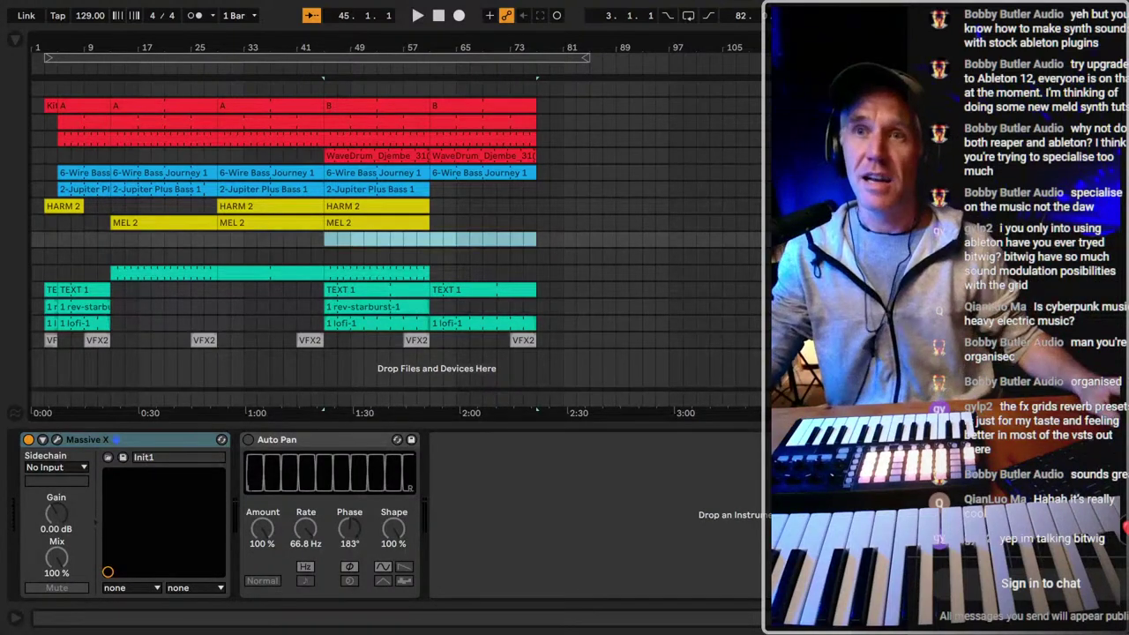
left_click_drag(404, 253, 432, 239)
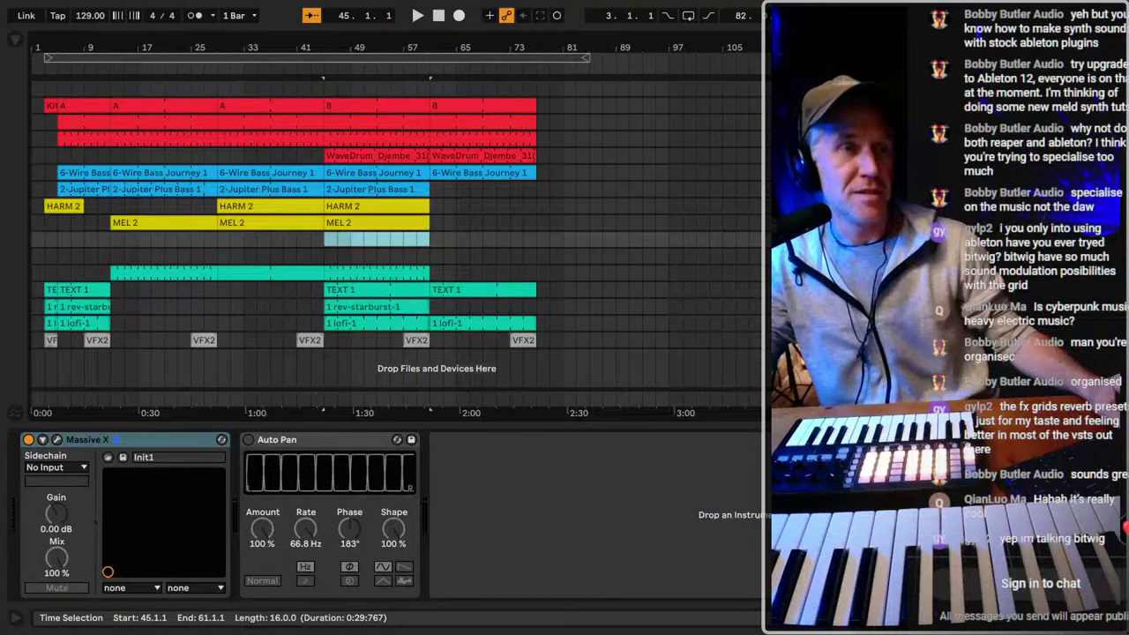
key("space")
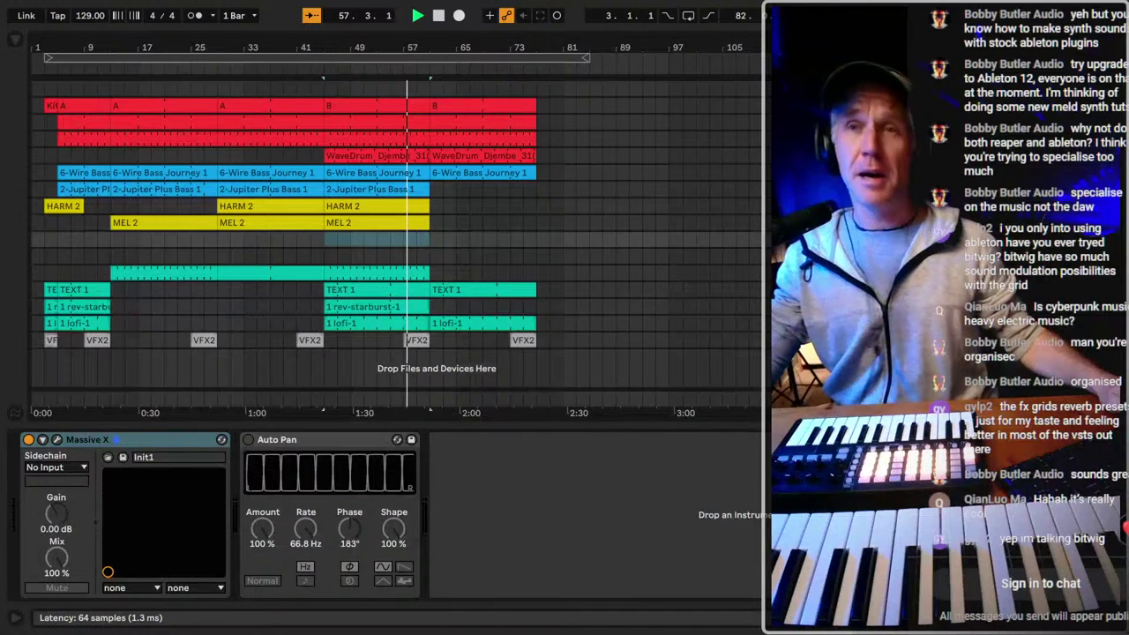
Select bars 61 to 77 on the Massive X track and loop that range, checking the session view during playback.
left_click(327, 242)
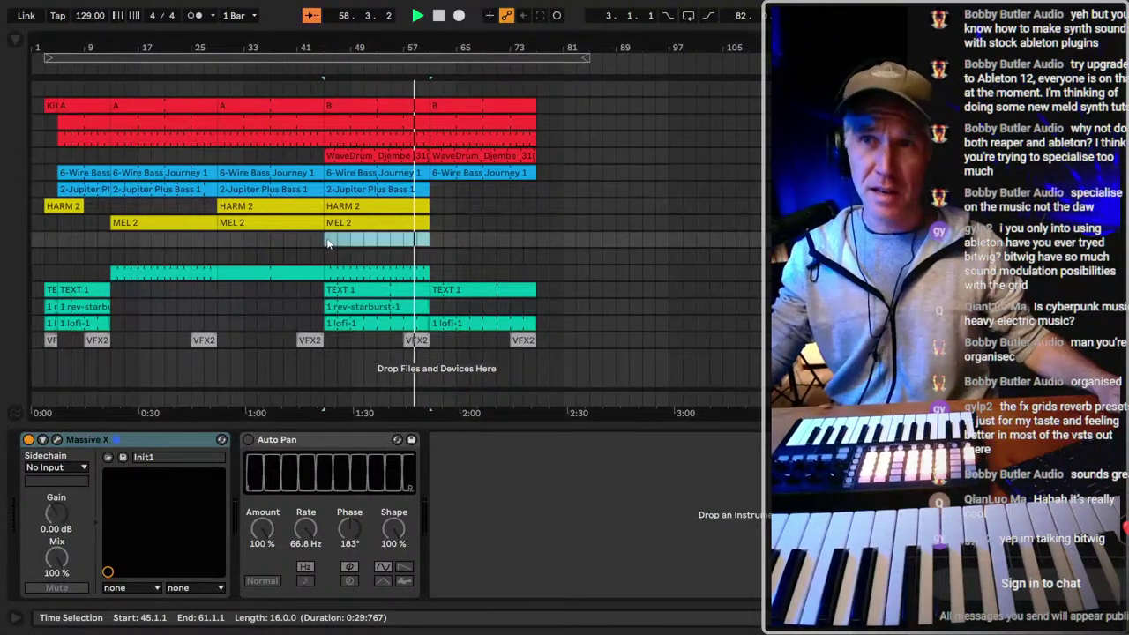
left_click(449, 272)
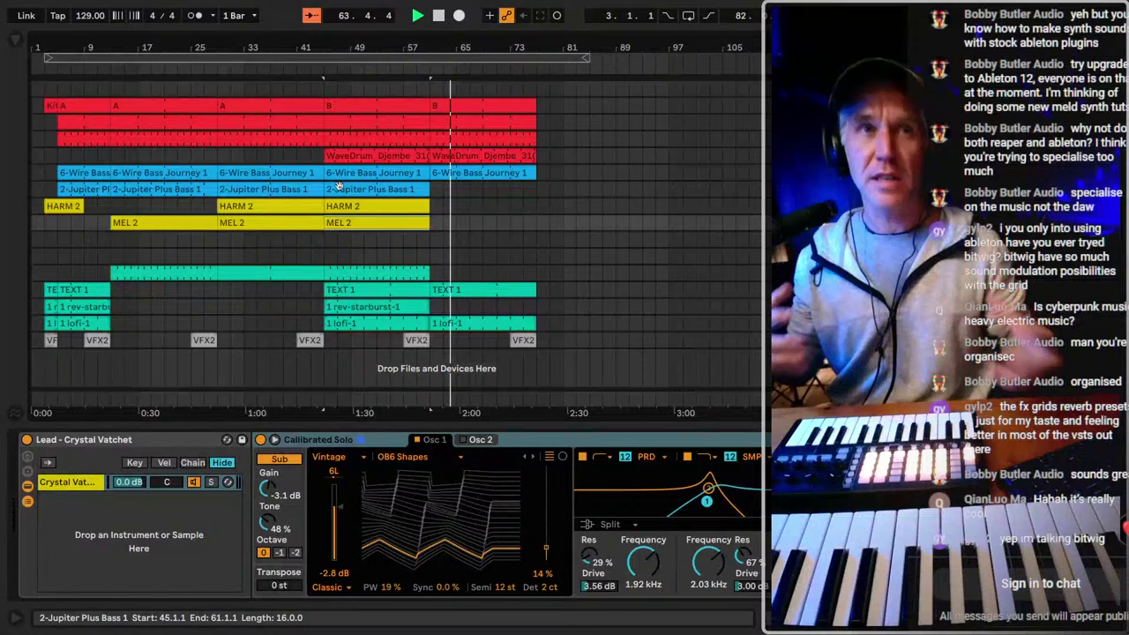
mouse_move(338, 249)
left_mouse_down()
mouse_move(329, 242)
mouse_move(540, 245)
left_mouse_up()
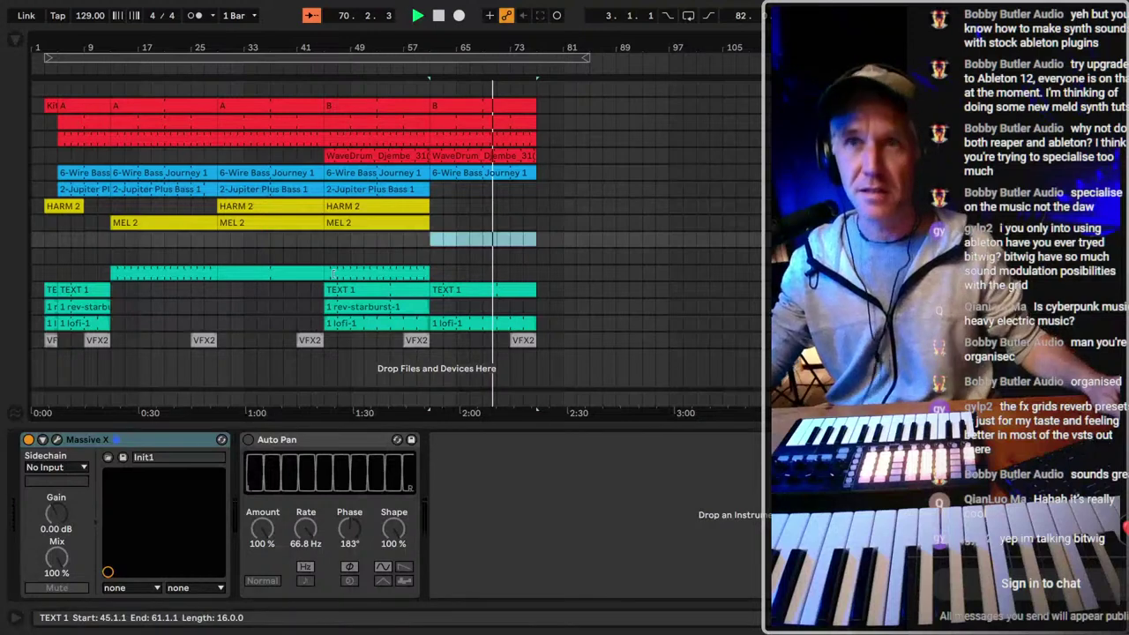
key("super+l")
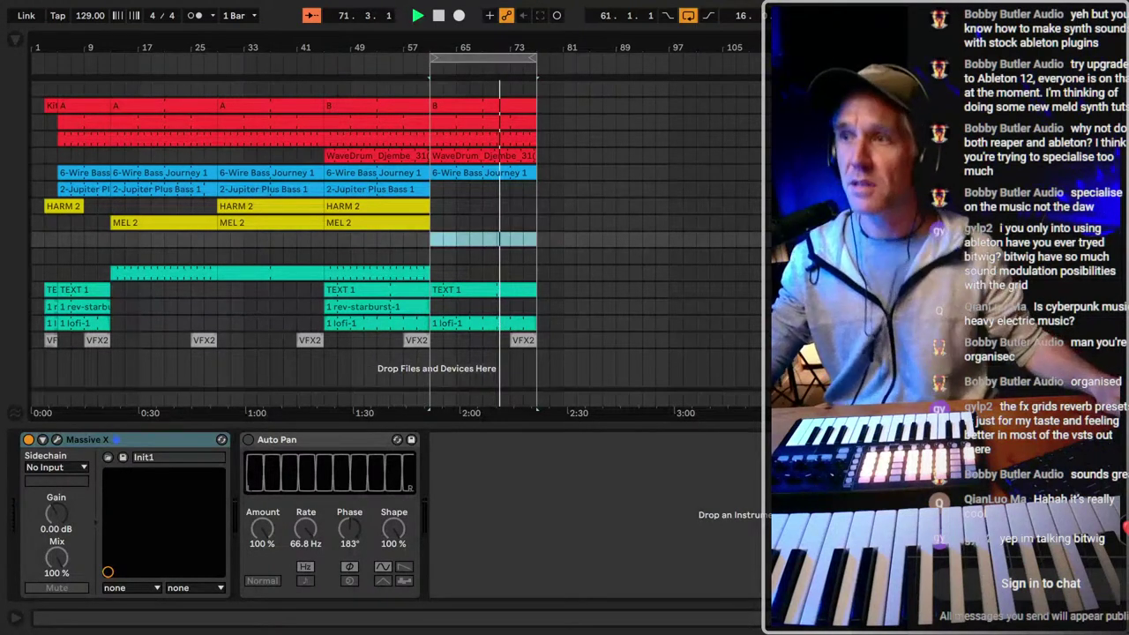
key("Tab")
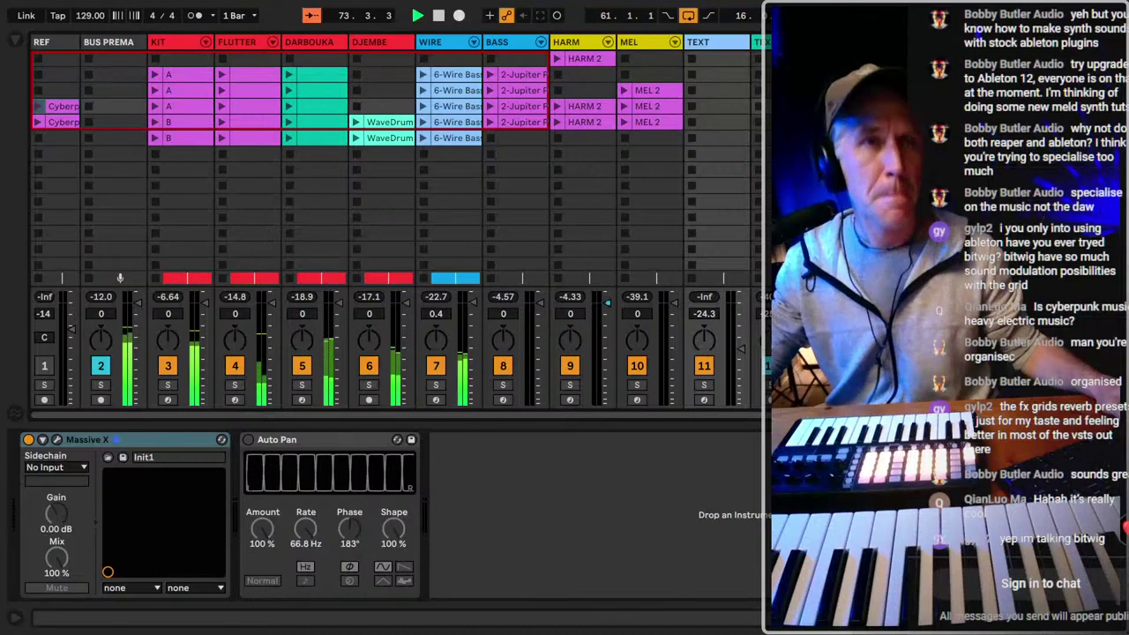
key("Tab")
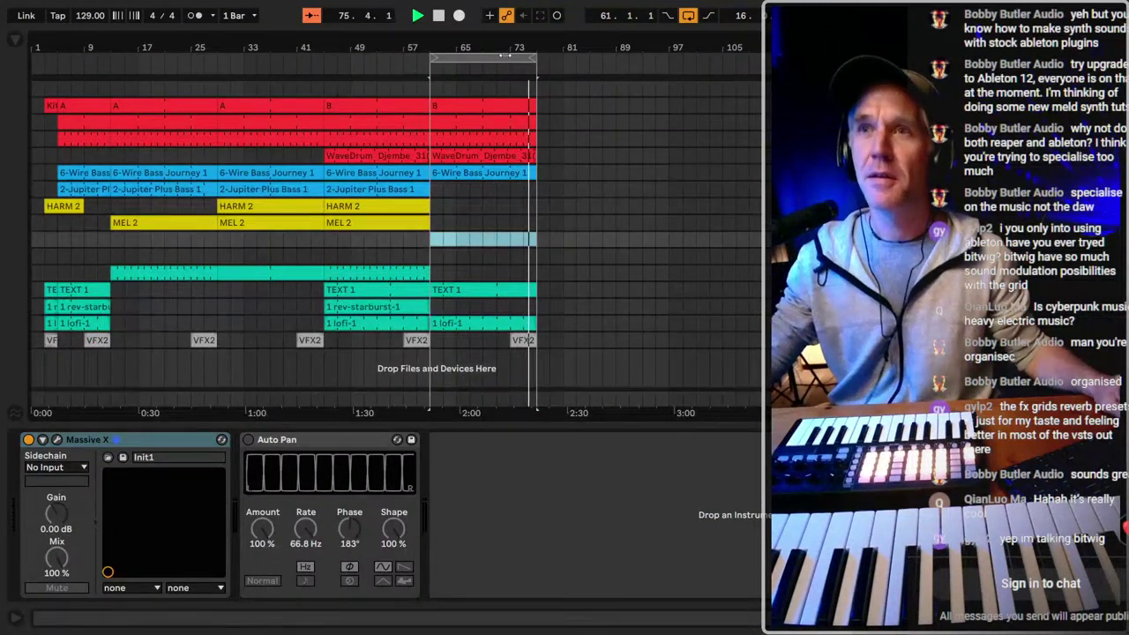
Audition the arrangement from bar 5 and from bar 13.
left_click_drag(535, 350, 431, 108)
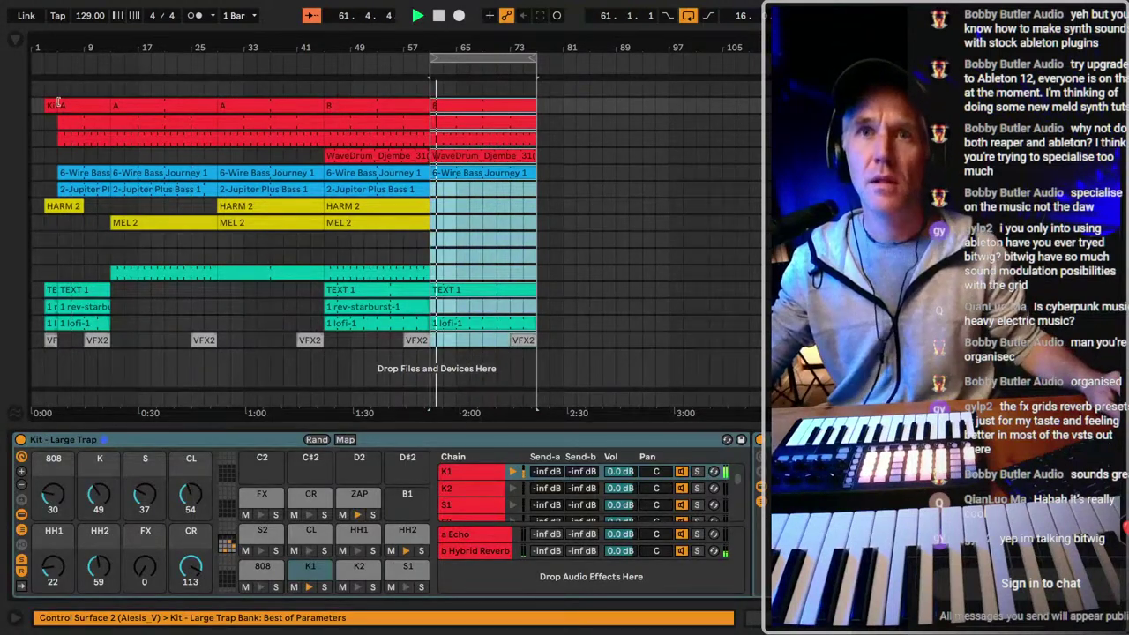
key("plus")
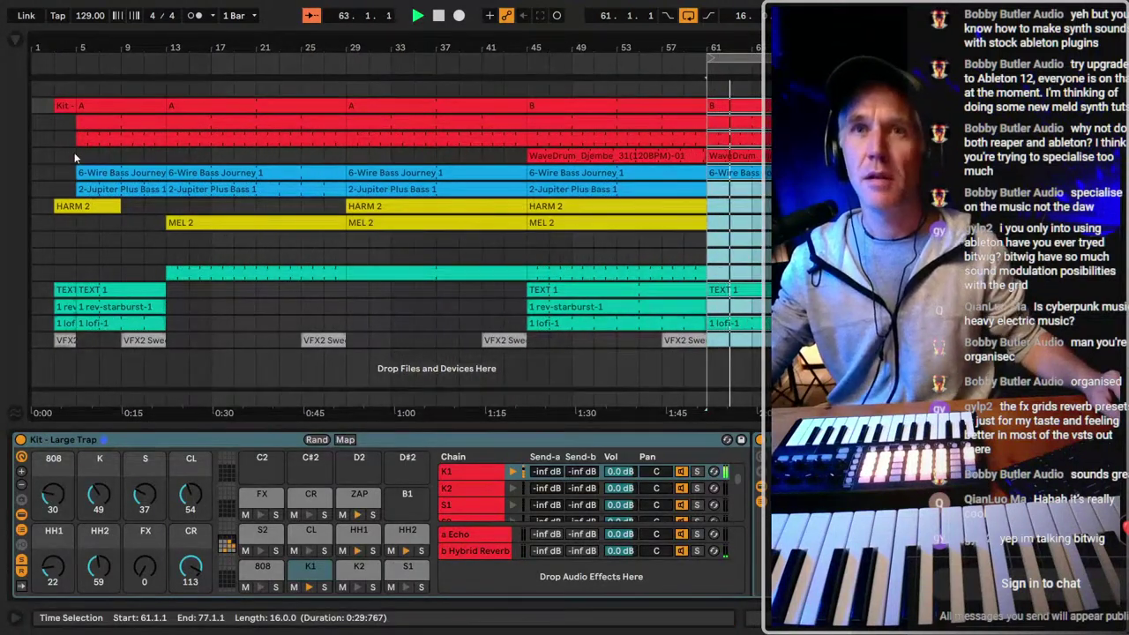
left_click(74, 152)
key("space")
key("space")
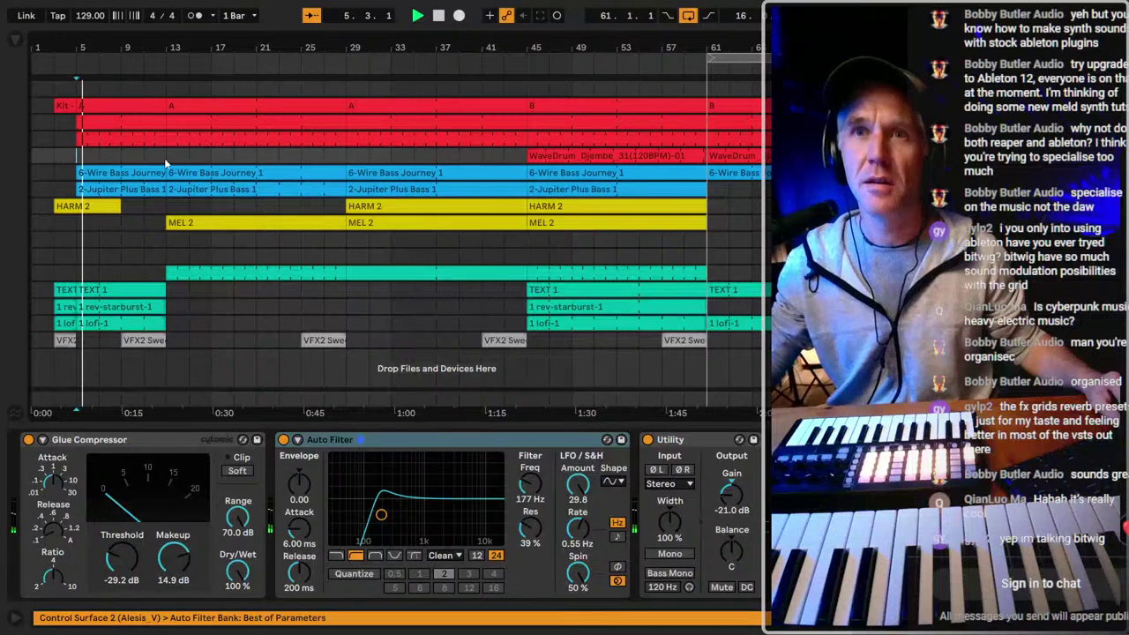
left_click(167, 160)
key("space")
key("space")
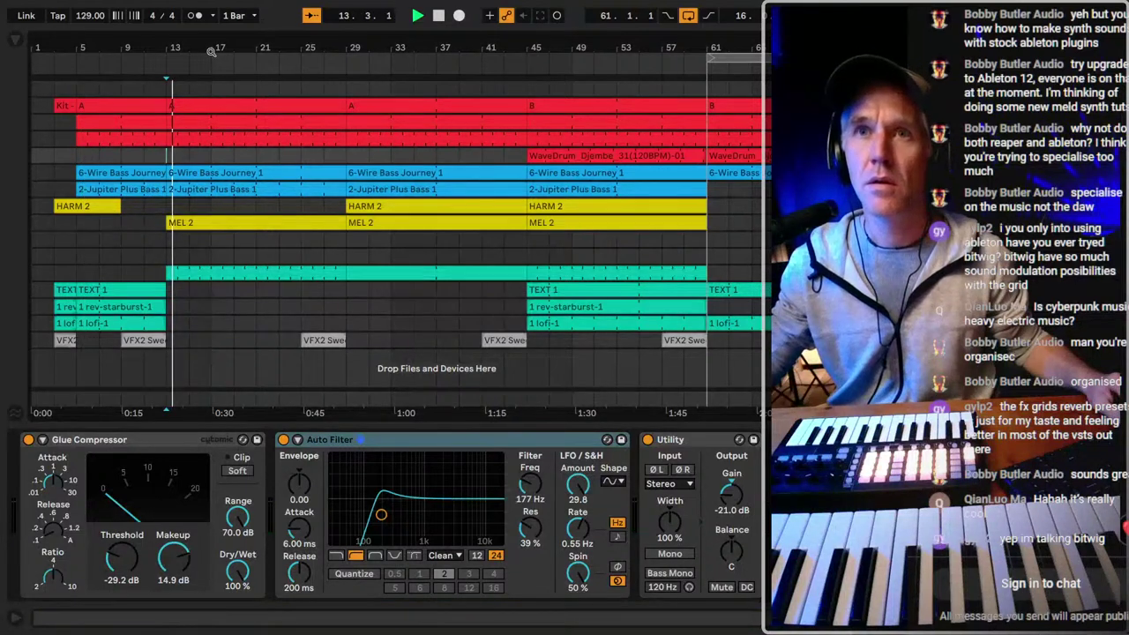
key("minus")
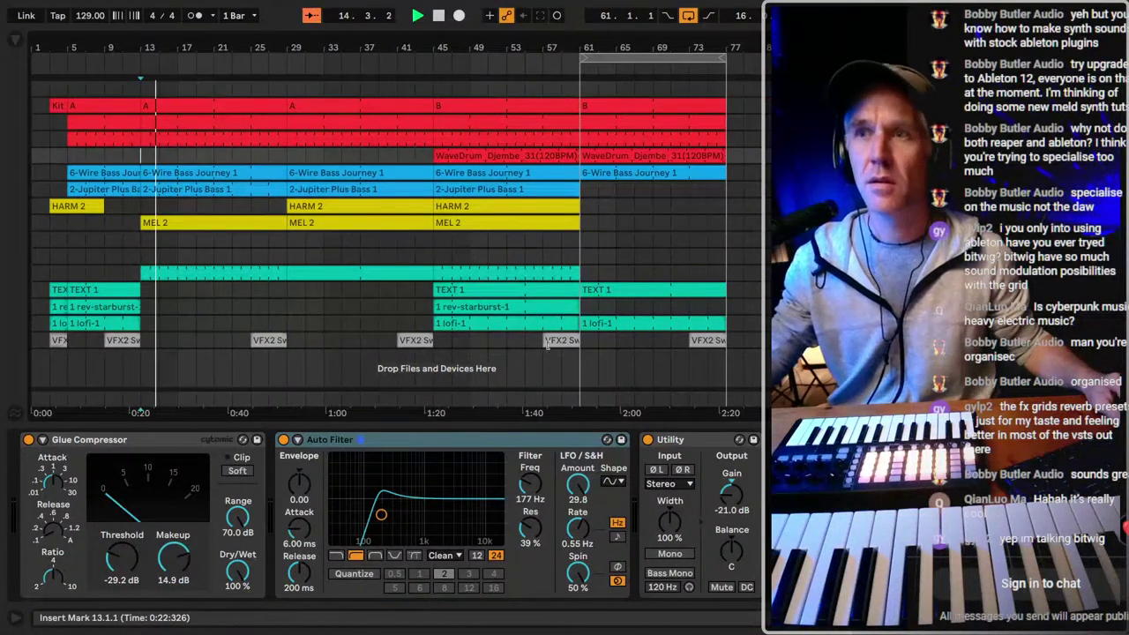
Insert 16 bars of silence across the arrangement at bar 29, before the third A section.
left_click_drag(582, 345, 732, 133)
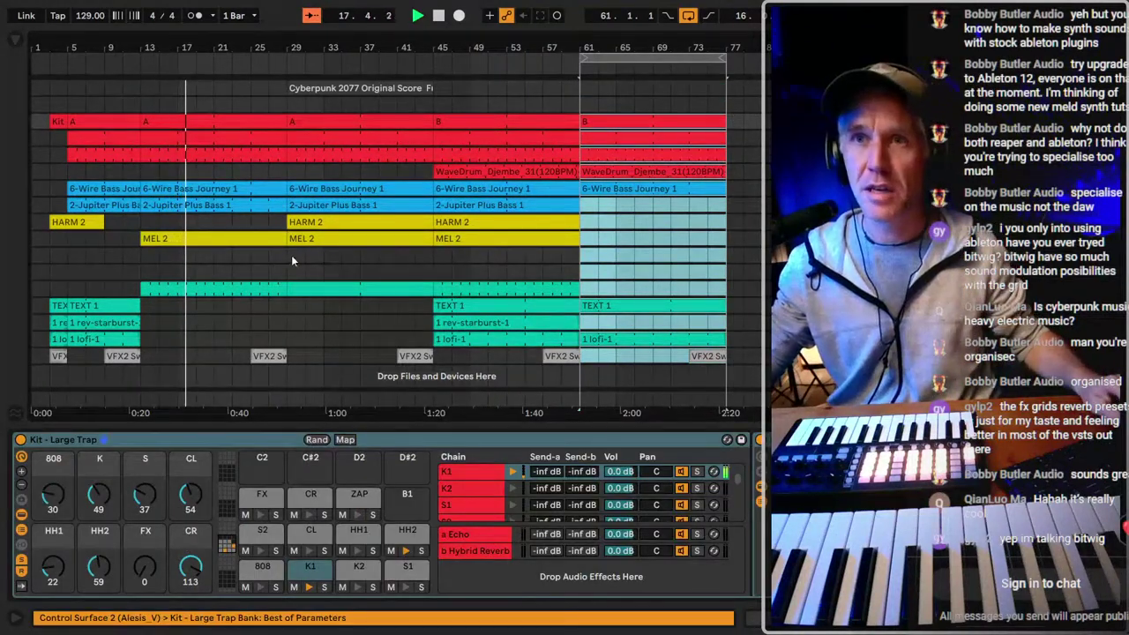
left_click_drag(291, 255, 435, 263)
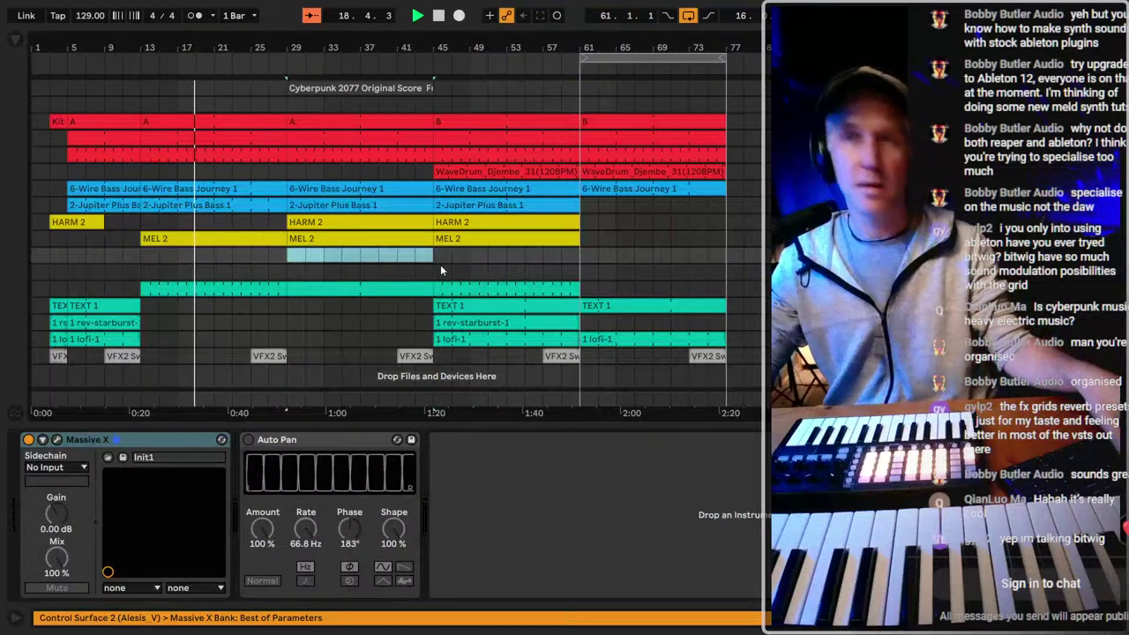
key("ctrl+i")
scroll(635, 352, "down", 1, "ctrl")
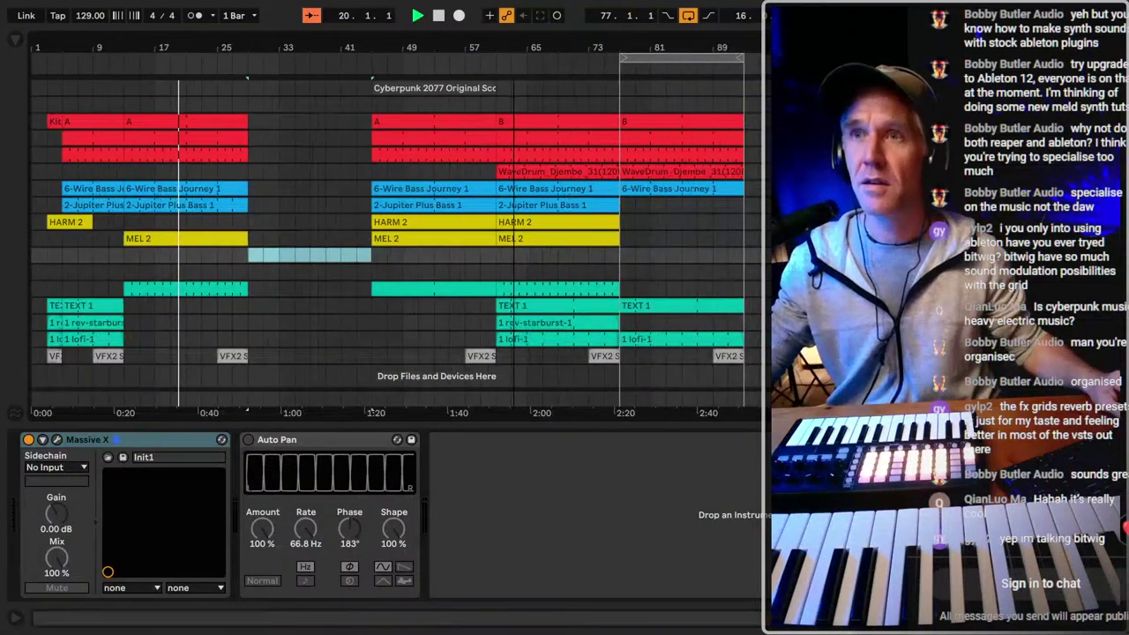
Copy the final B section at bars 77 to 93 across all tracks and paste it into the gap at bar 29.
left_click_drag(620, 381, 740, 111)
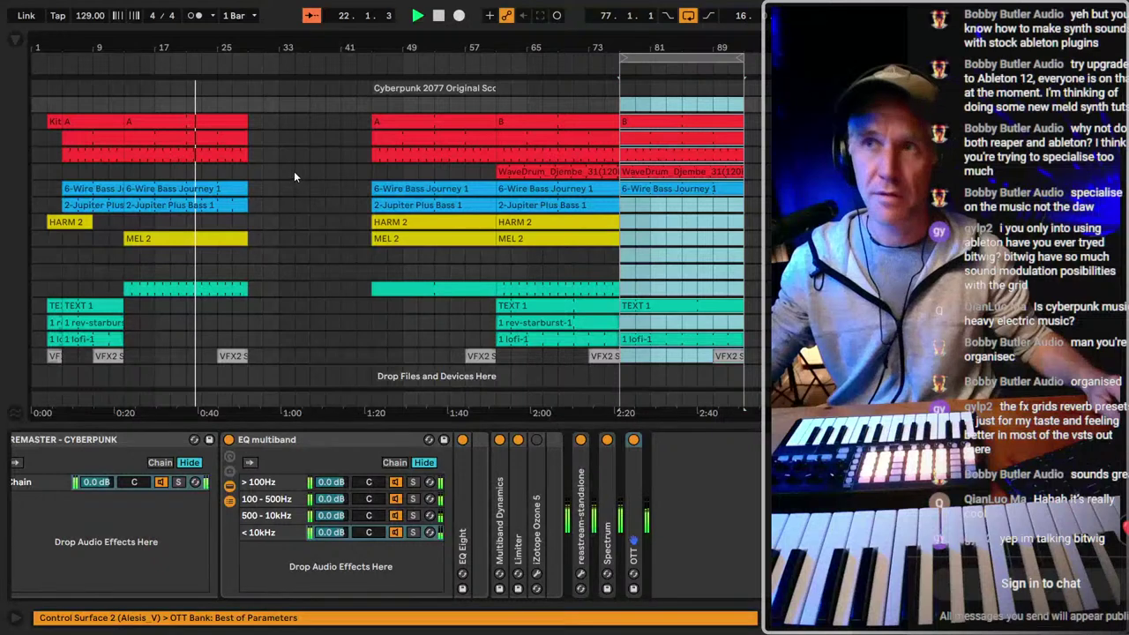
left_click(249, 104)
key("ctrl+v")
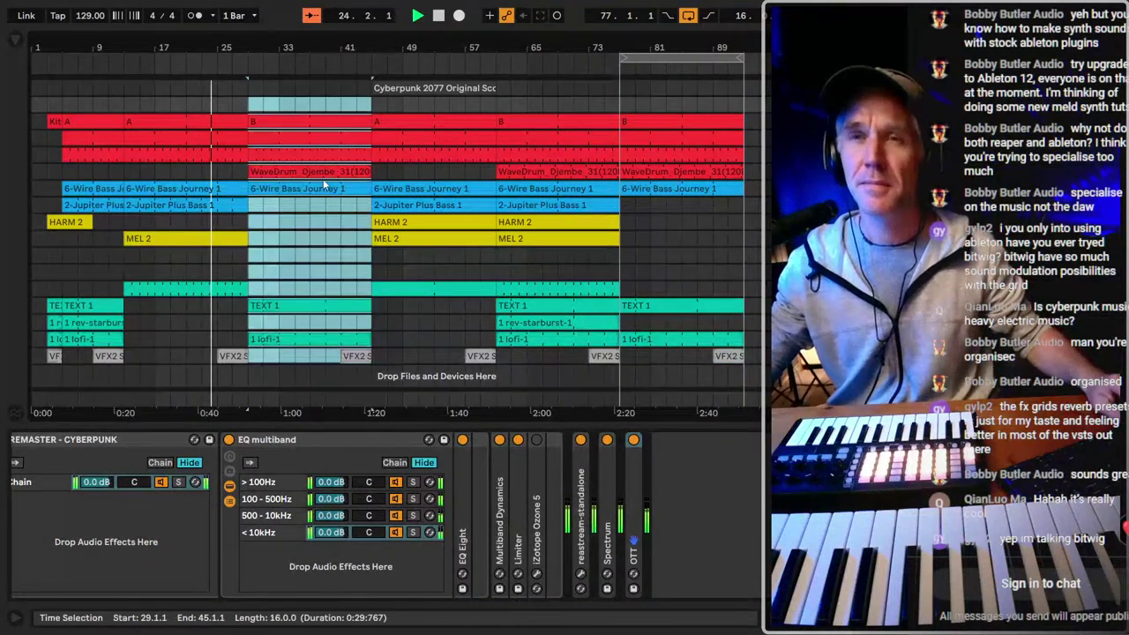
left_click(290, 333)
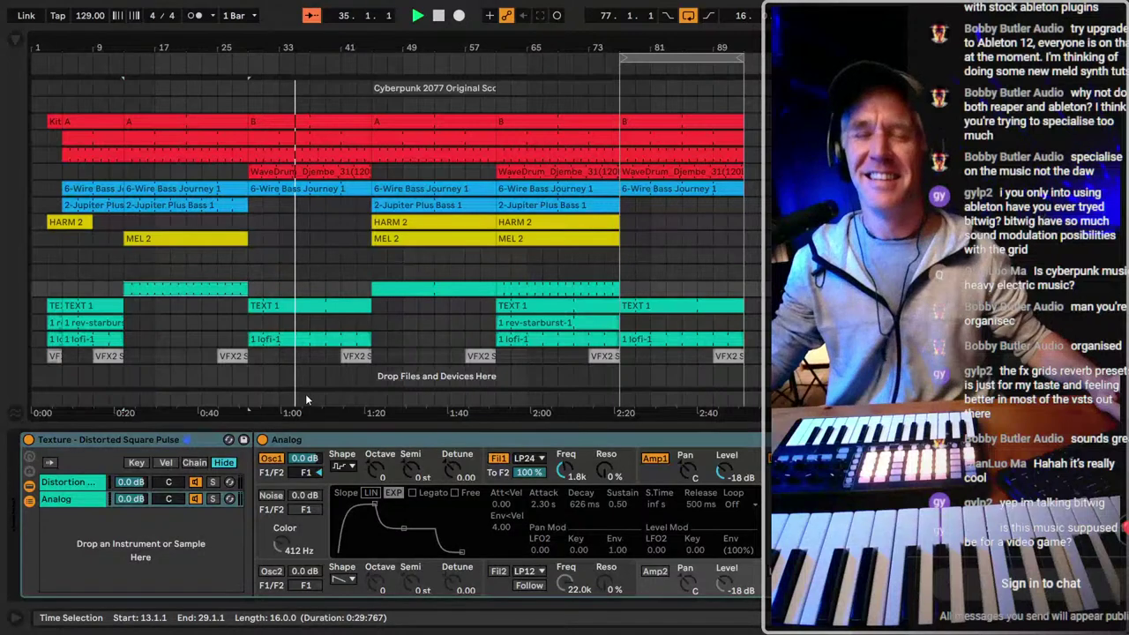
Check the track levels in the session view during playback, toggle the Djembe track off and on, and show the Flutter track's devices.
key("Tab")
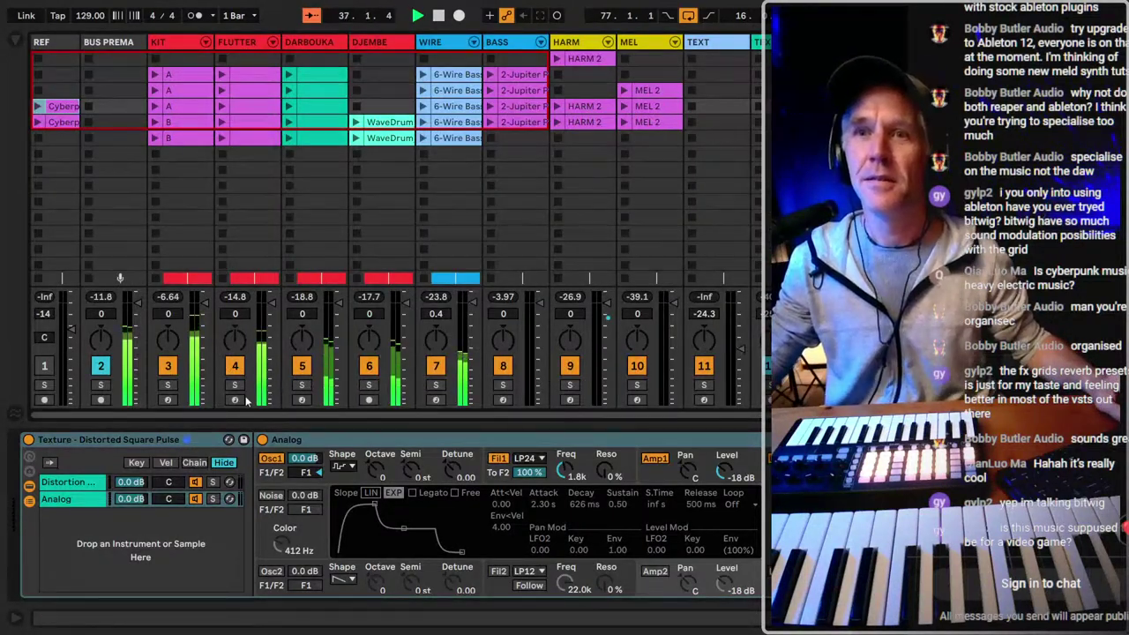
left_click(368, 365)
left_click(369, 365)
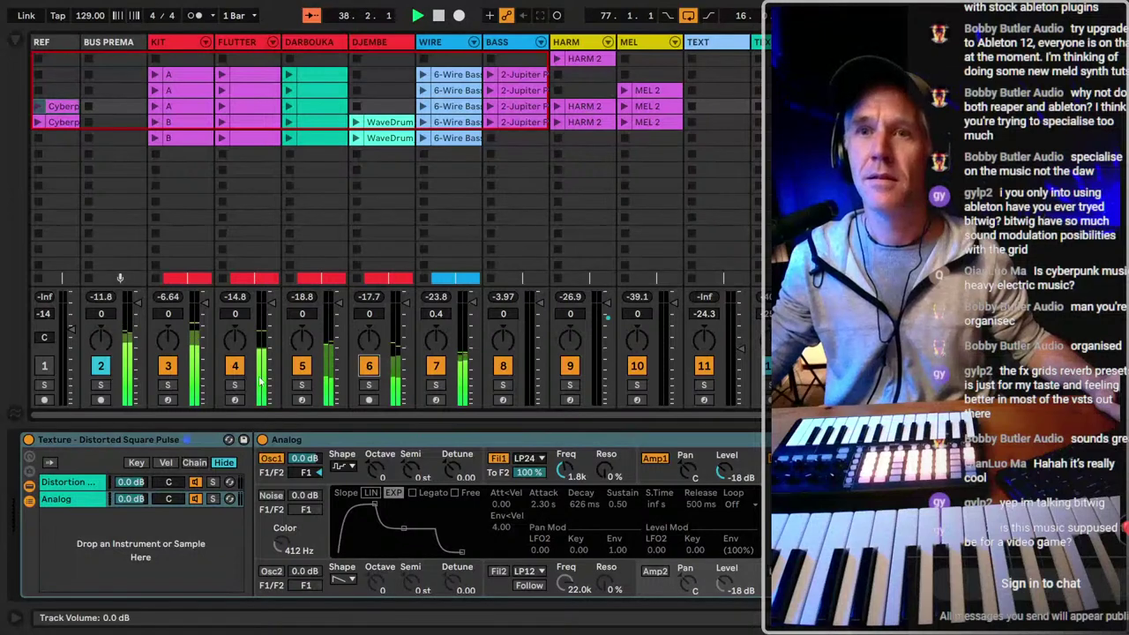
left_click(255, 43)
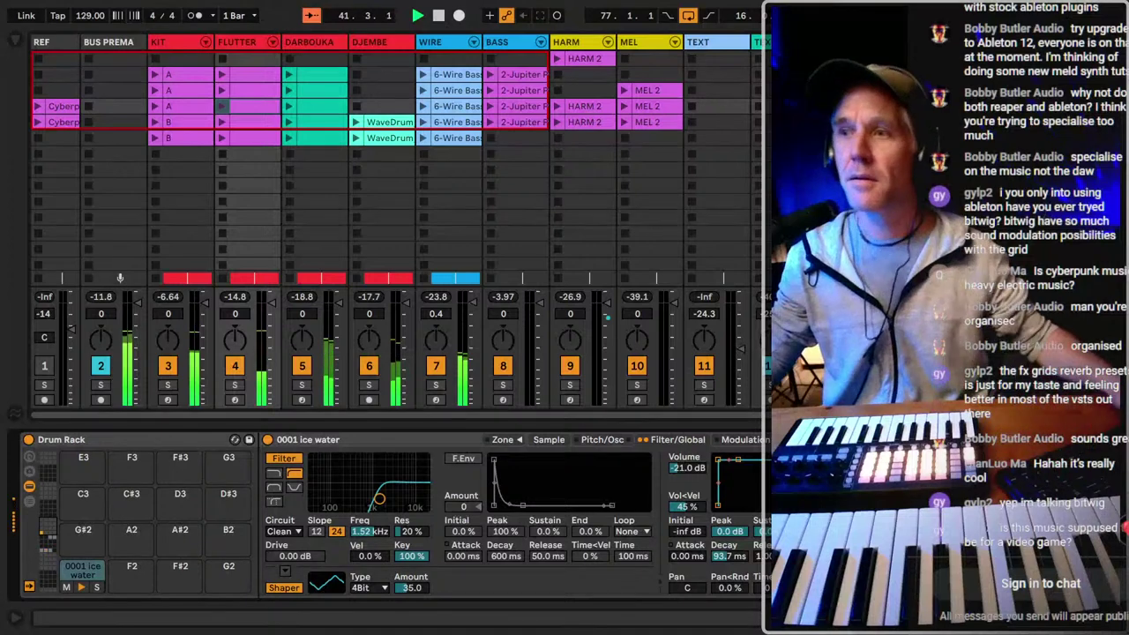
key("Tab")
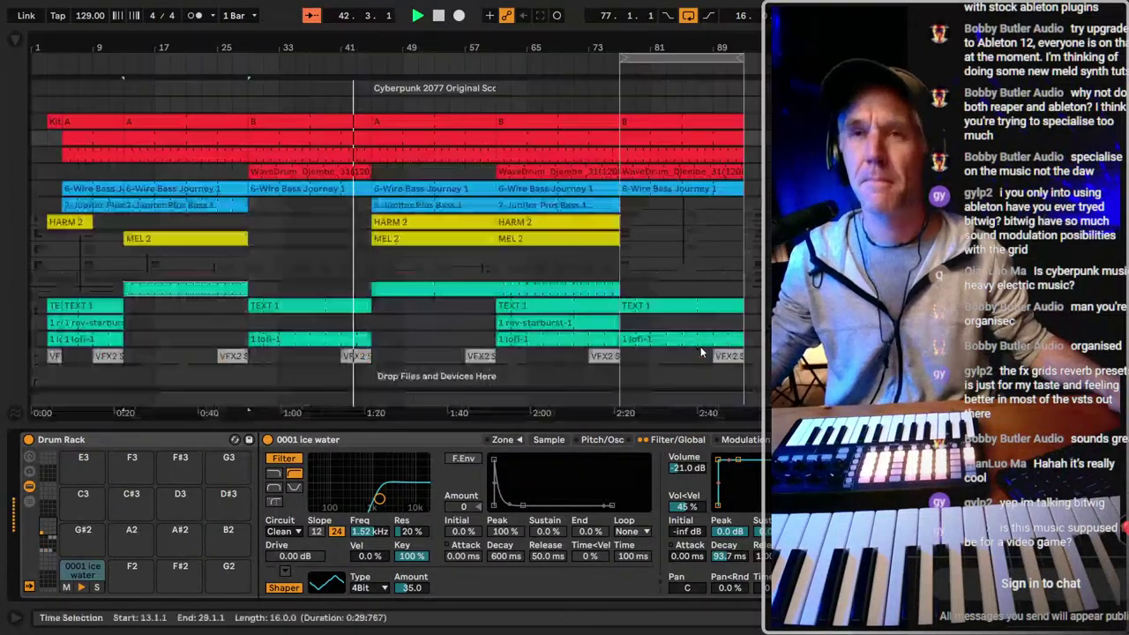
Select the HARM 2 clip at bar 45 and examine its Tube Step Pad chain and Wavetable during playback, keeping the Tubularity macro variation.
scroll(451, 245, "down", 1)
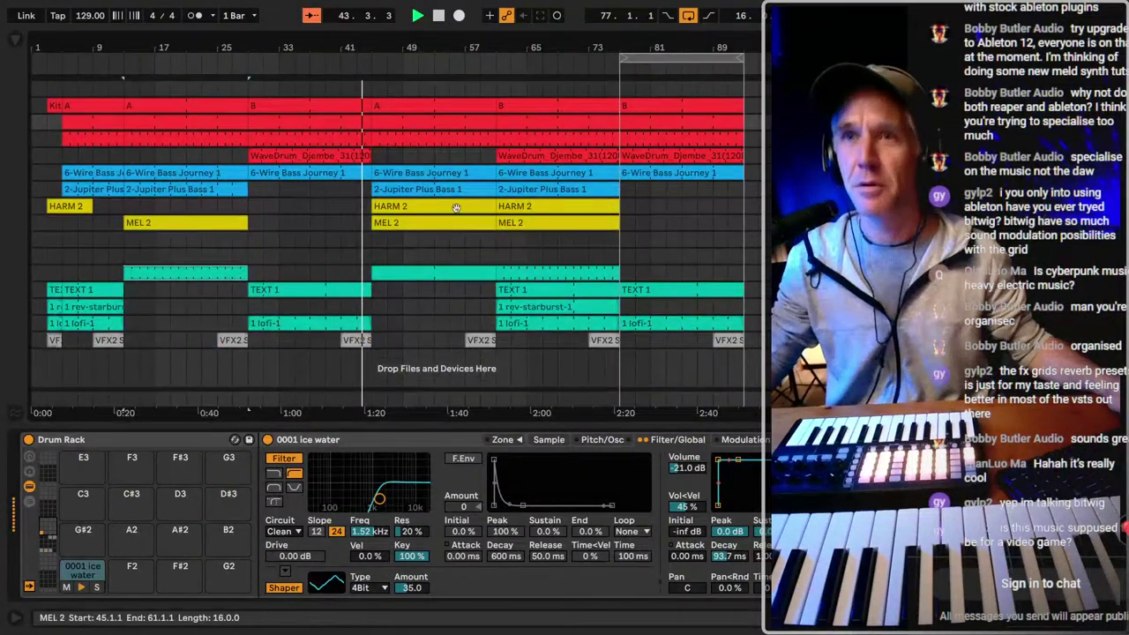
left_click(459, 210)
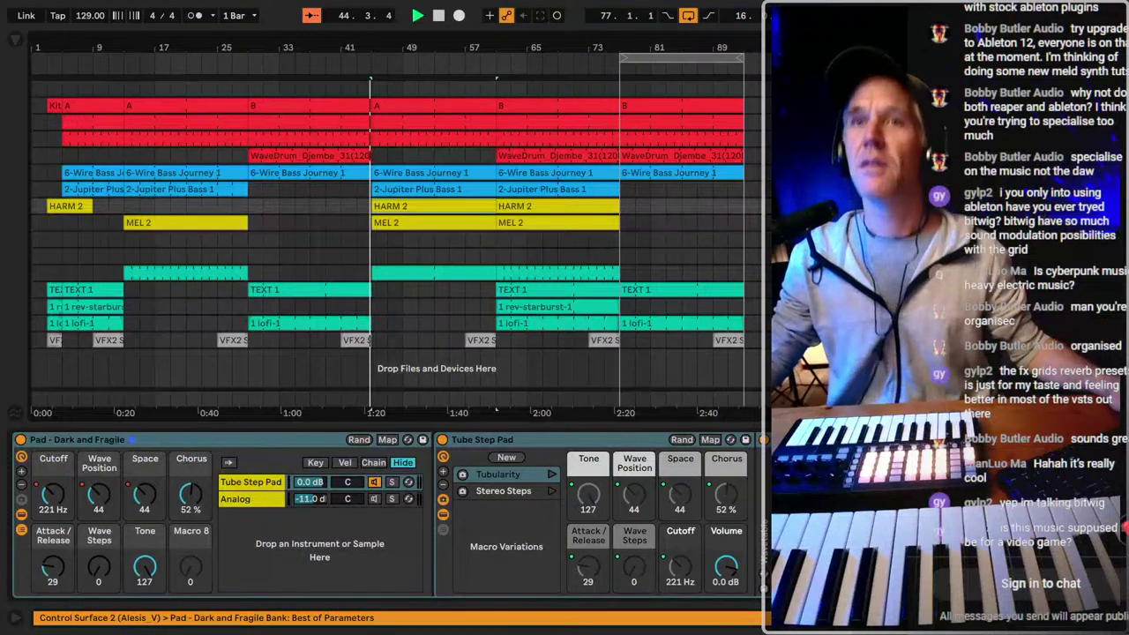
key("u")
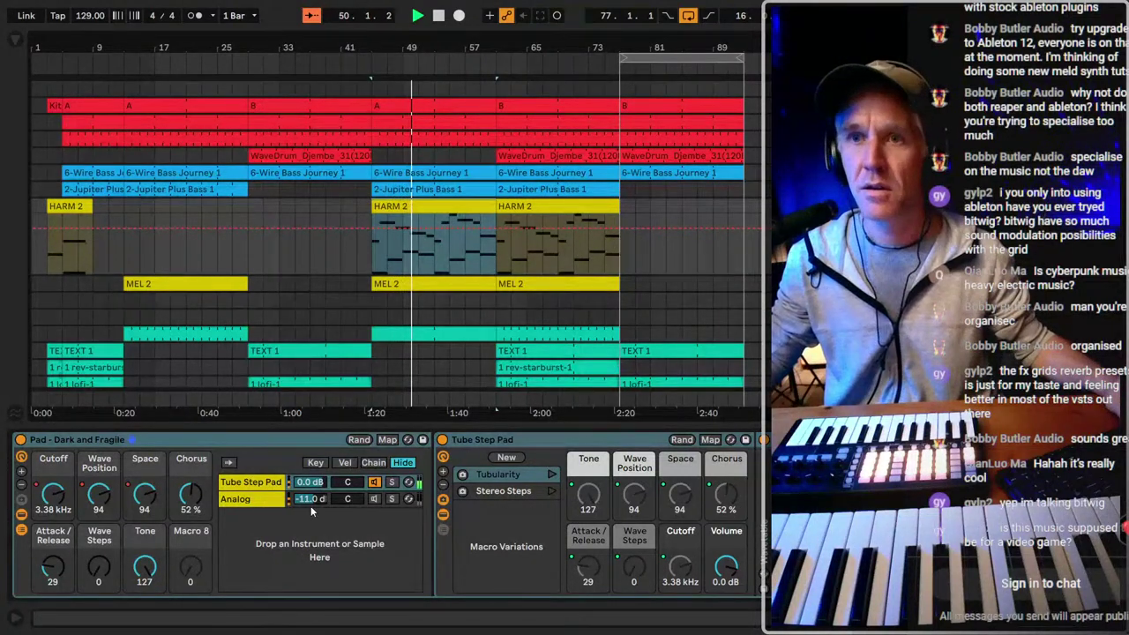
left_click(258, 485)
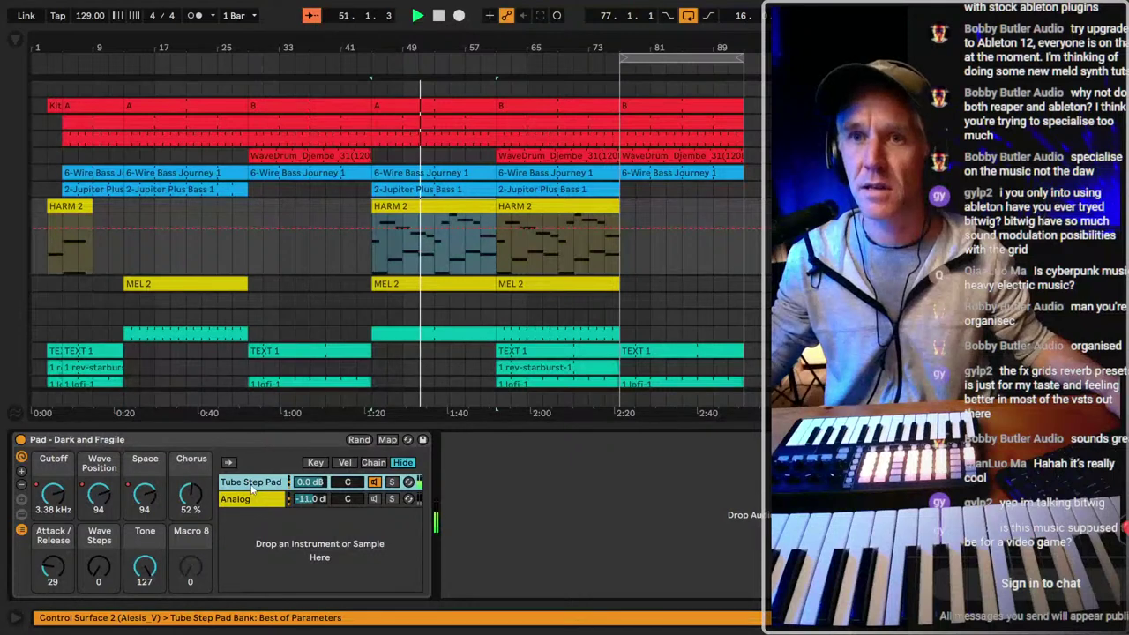
left_click(525, 492)
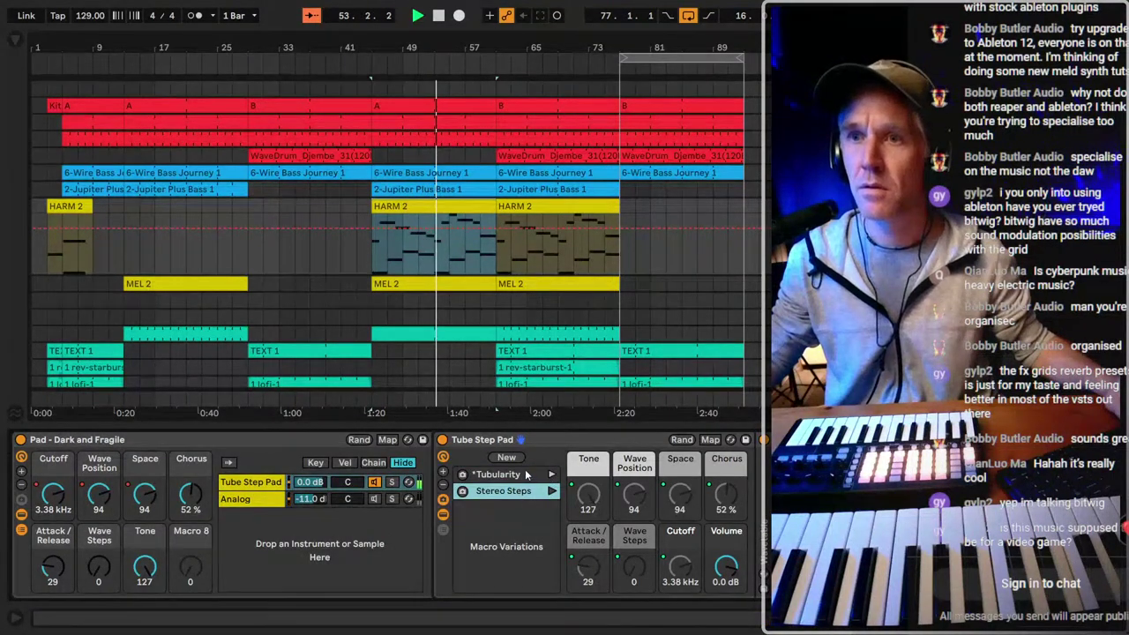
left_click(528, 475)
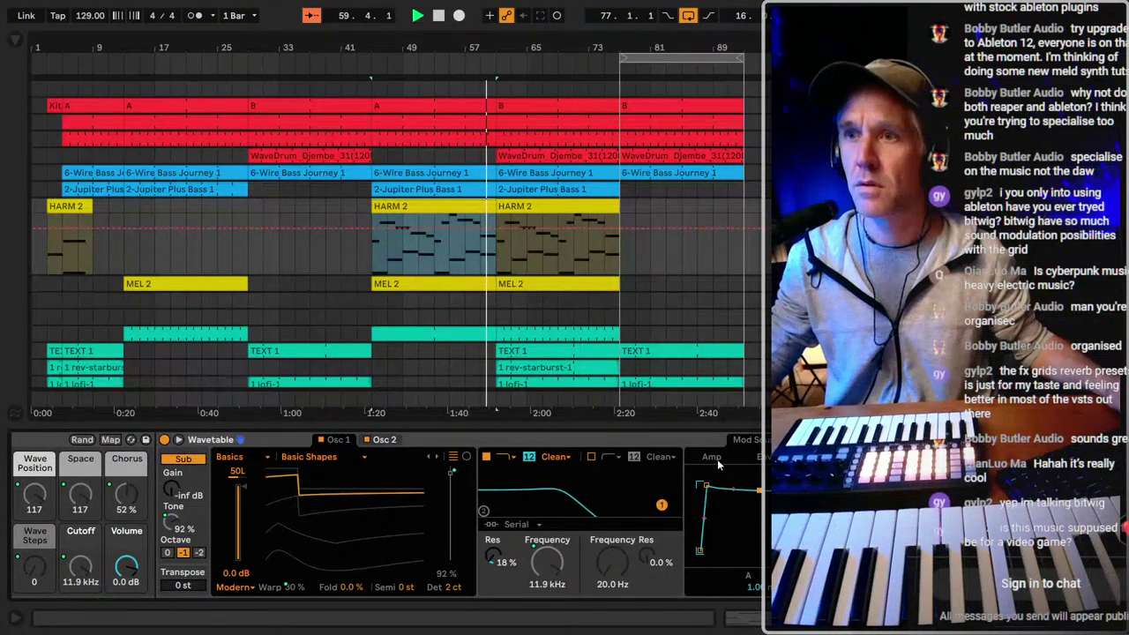
scroll(699, 525, "left", 2)
scroll(700, 525, "left", 5)
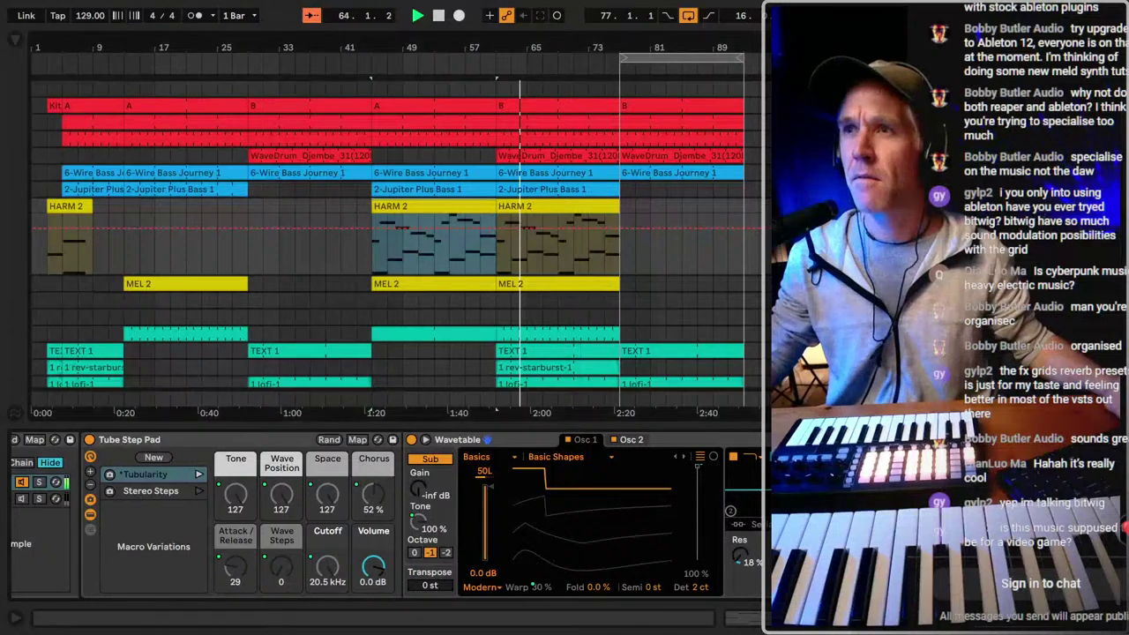
scroll(427, 471, "left", 3)
scroll(427, 470, "left", 5)
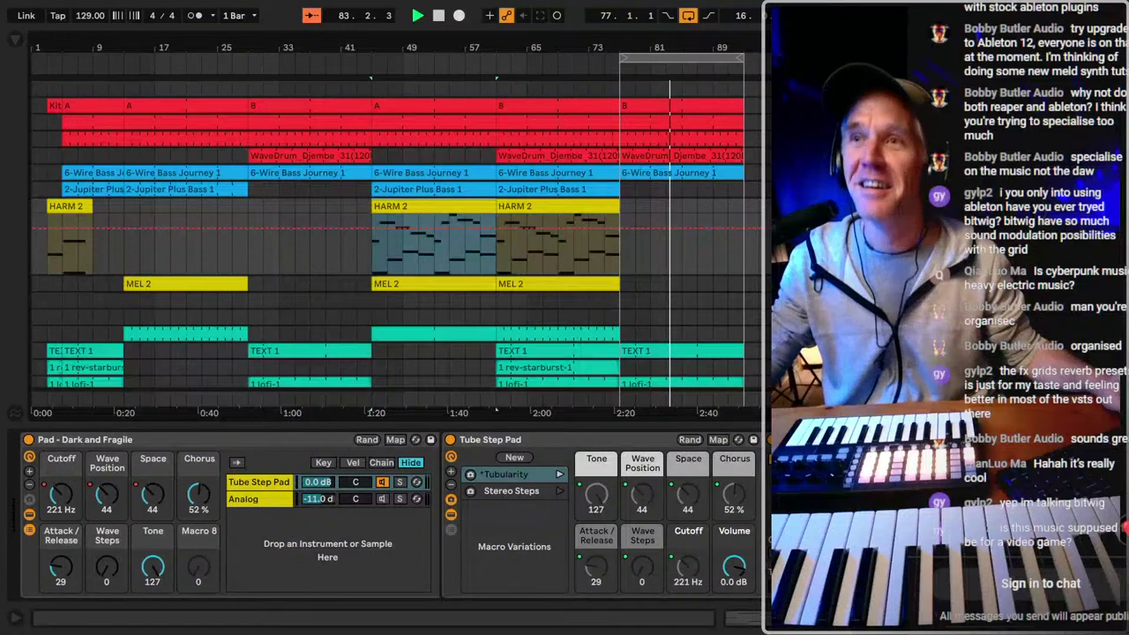
key("alt+u")
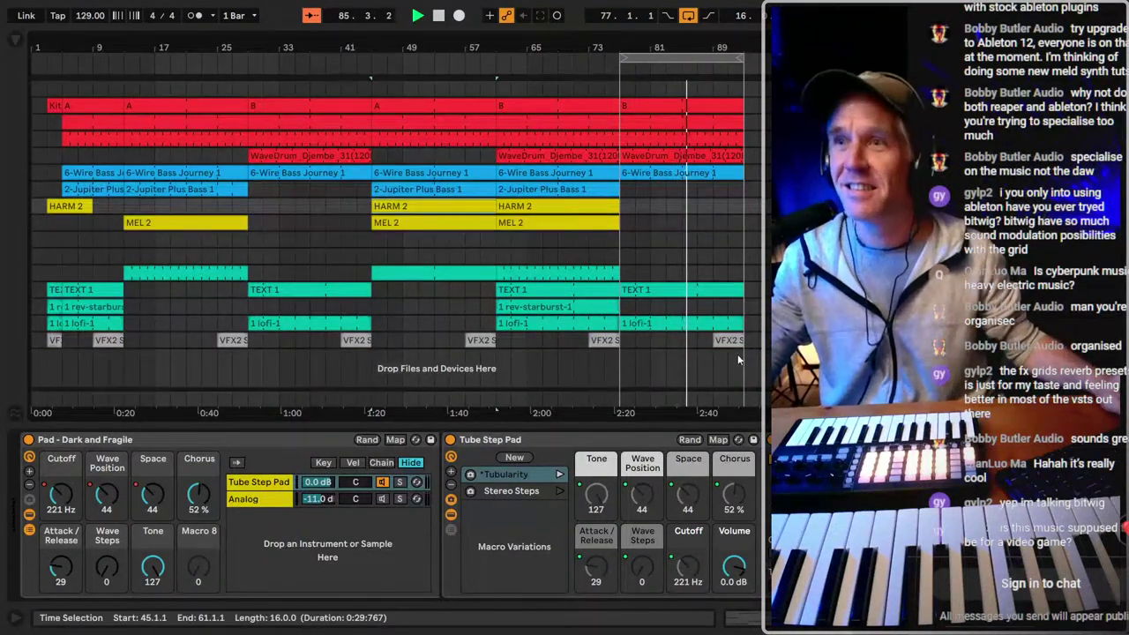
Duplicate the final B section at bars 77 to 93 across all tracks and extend the loop to 32 bars.
left_click_drag(741, 354, 628, 107)
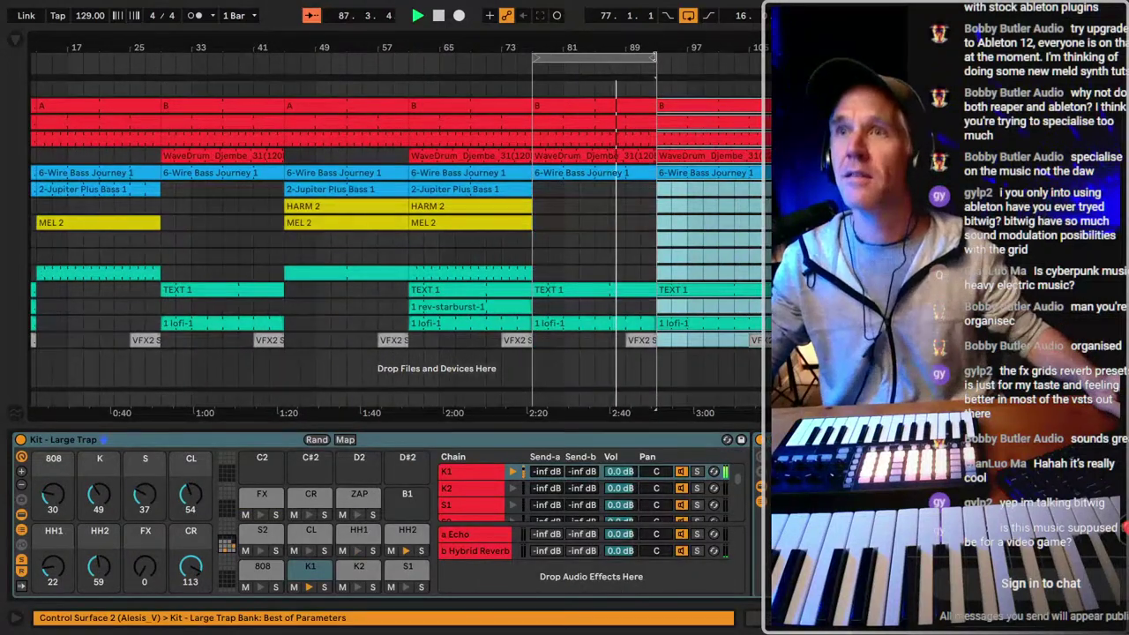
left_click_drag(656, 59, 781, 59)
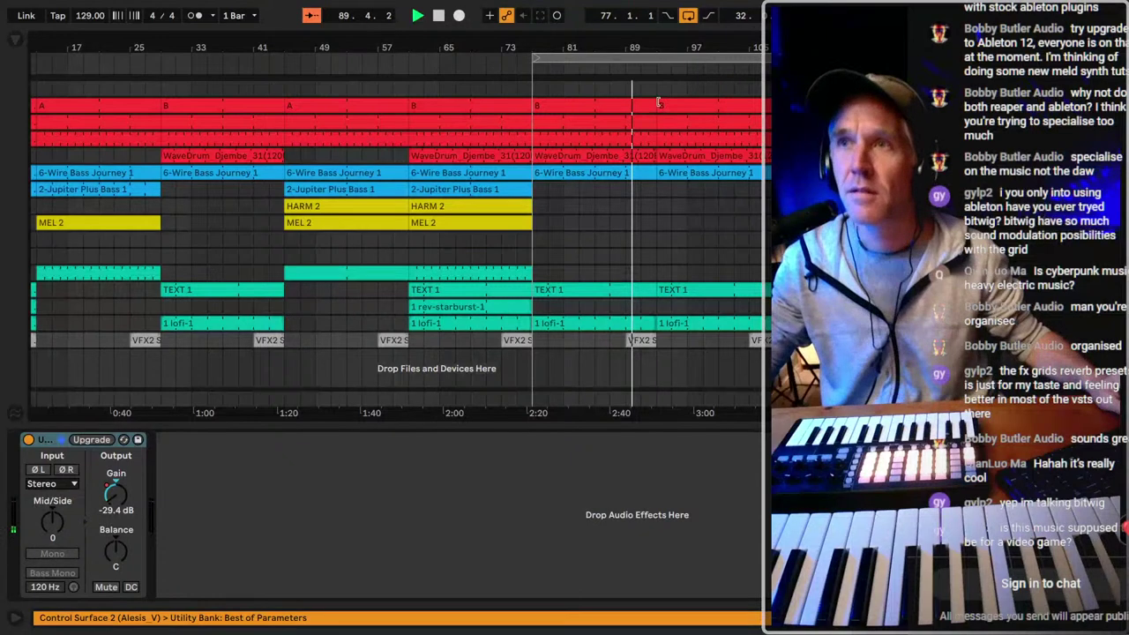
left_click_drag(737, 46, 737, 42)
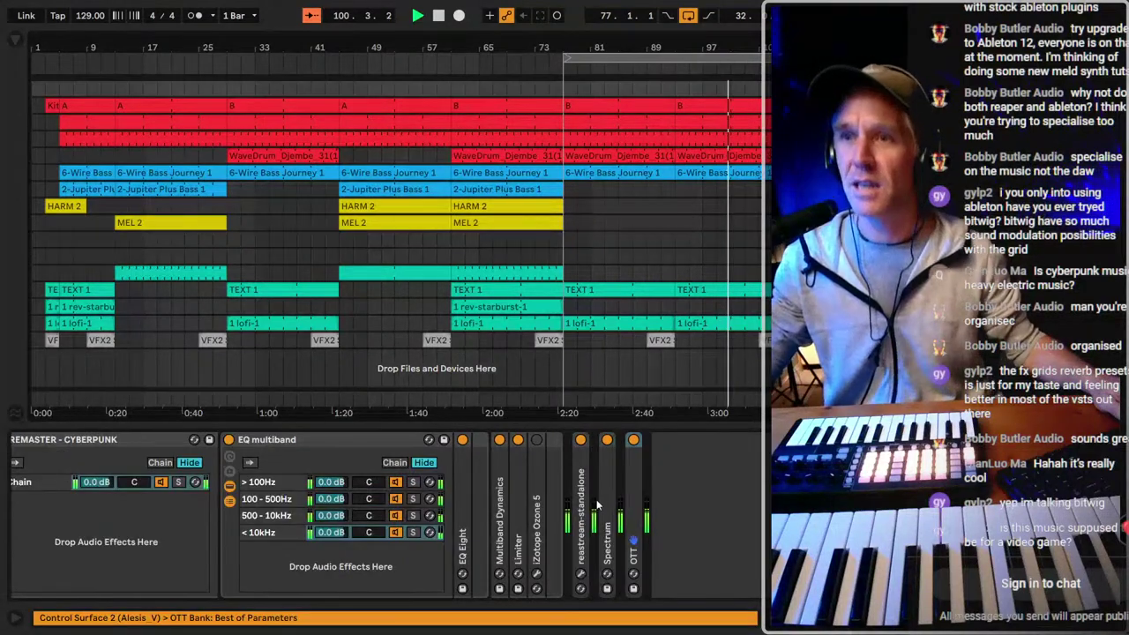
Expand the OTT device on the premaster bus and turn off looping so playback runs past bar 109.
double_click(626, 493)
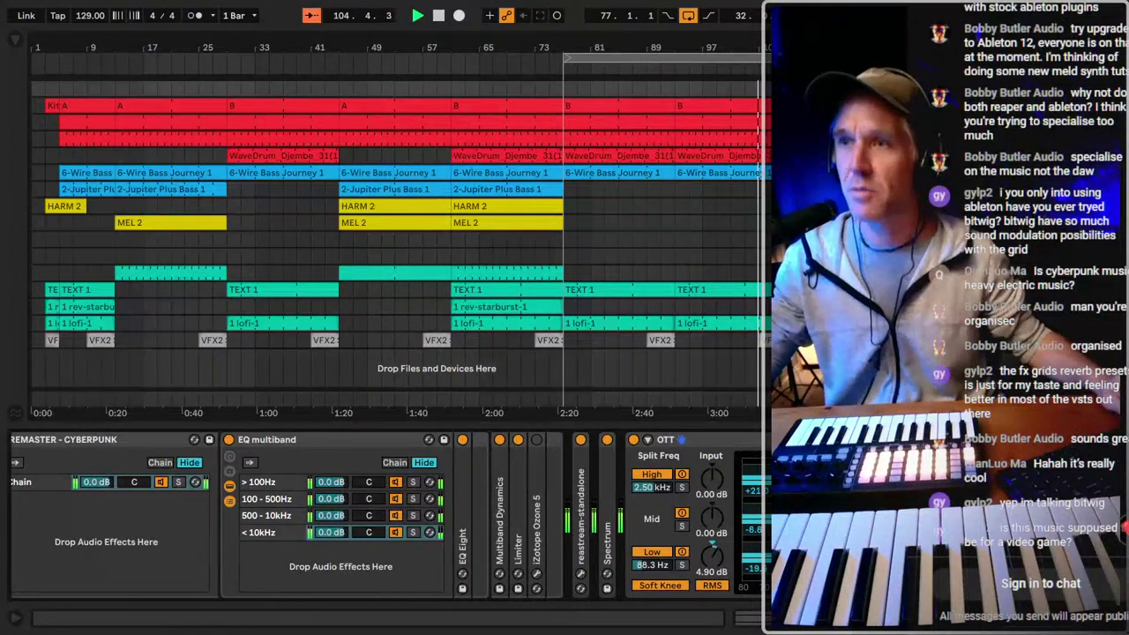
left_click(688, 15)
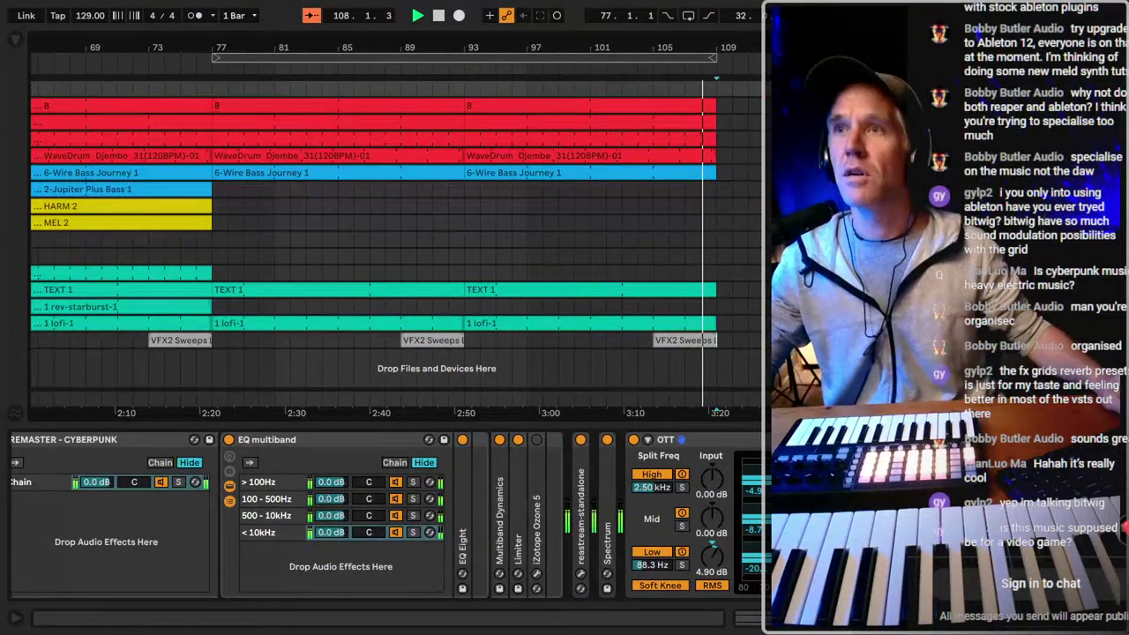
left_click_drag(636, 56, 636, 56)
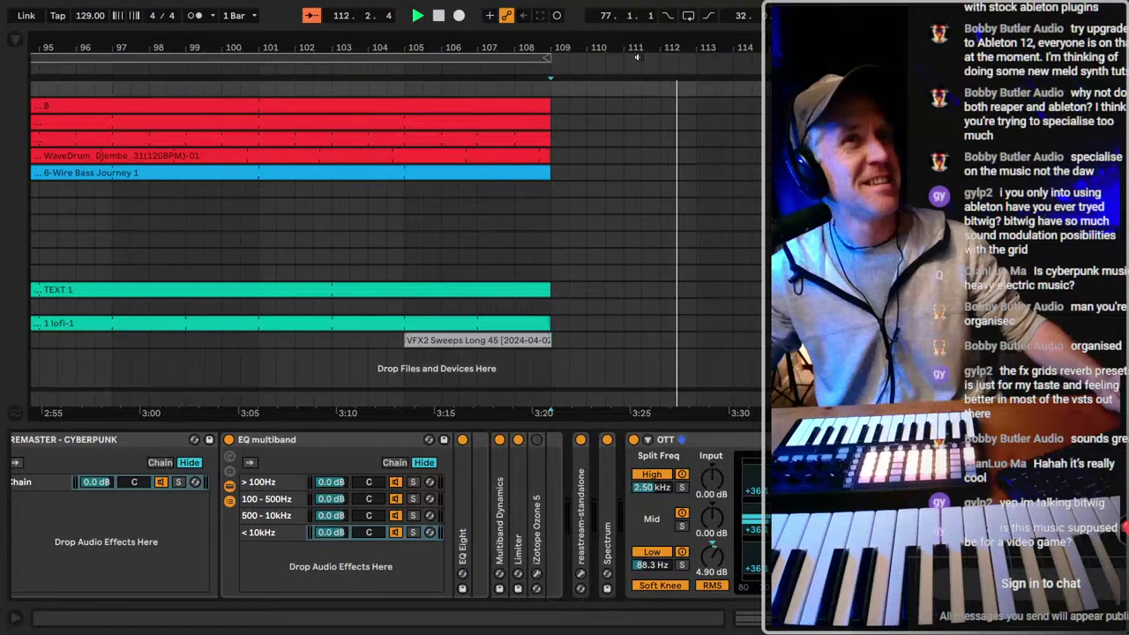
scroll(396, 231, "up", 1)
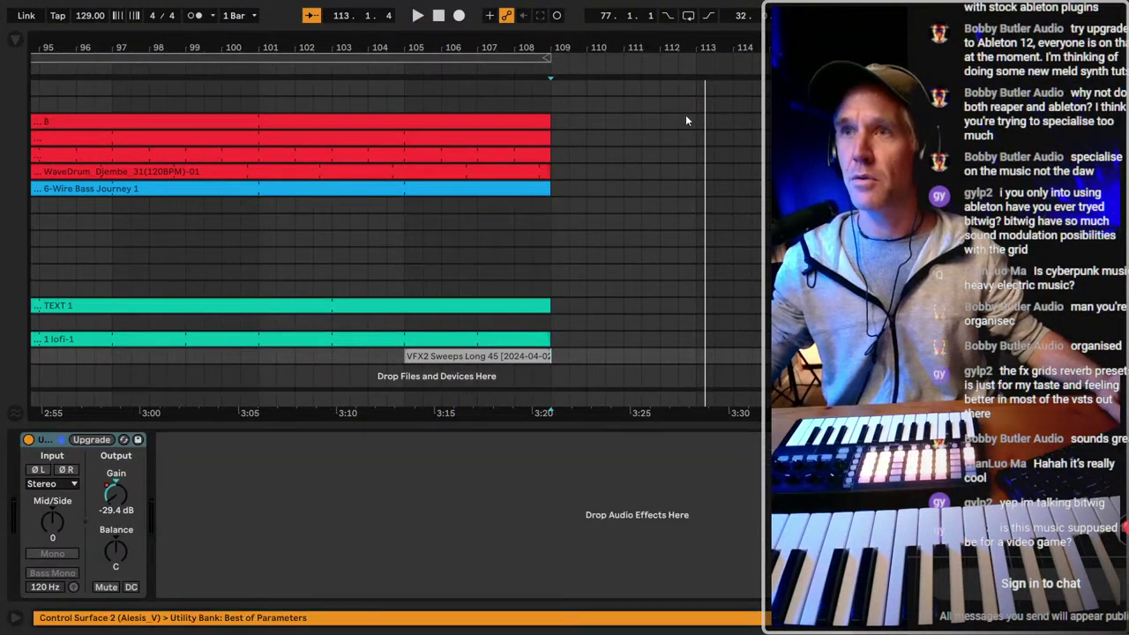
Stretch the loop range to cover the whole arrangement from bar 1 to bar 113 and save the set.
left_click(650, 121)
scroll(396, 230, "up", 4)
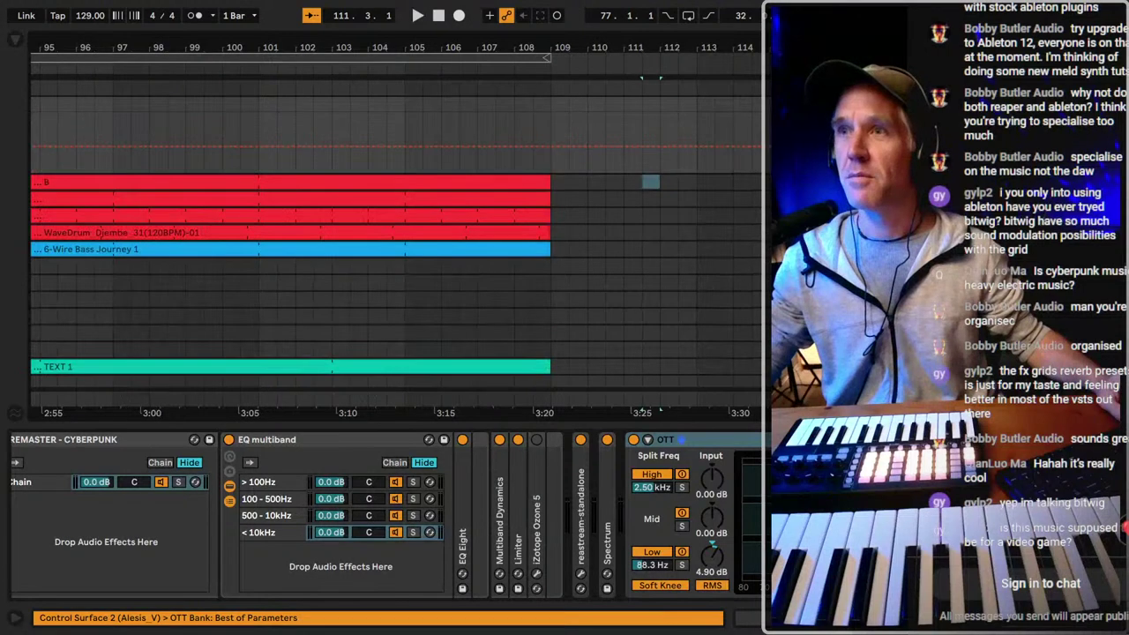
left_click_drag(702, 38, 762, 58)
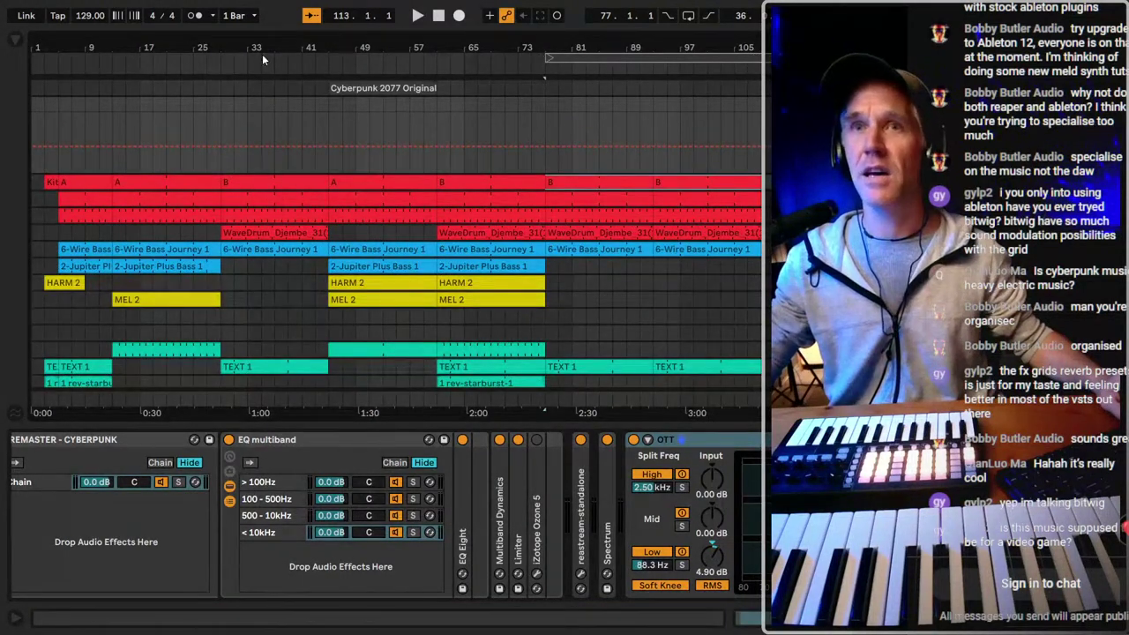
left_click_drag(545, 62, 33, 58)
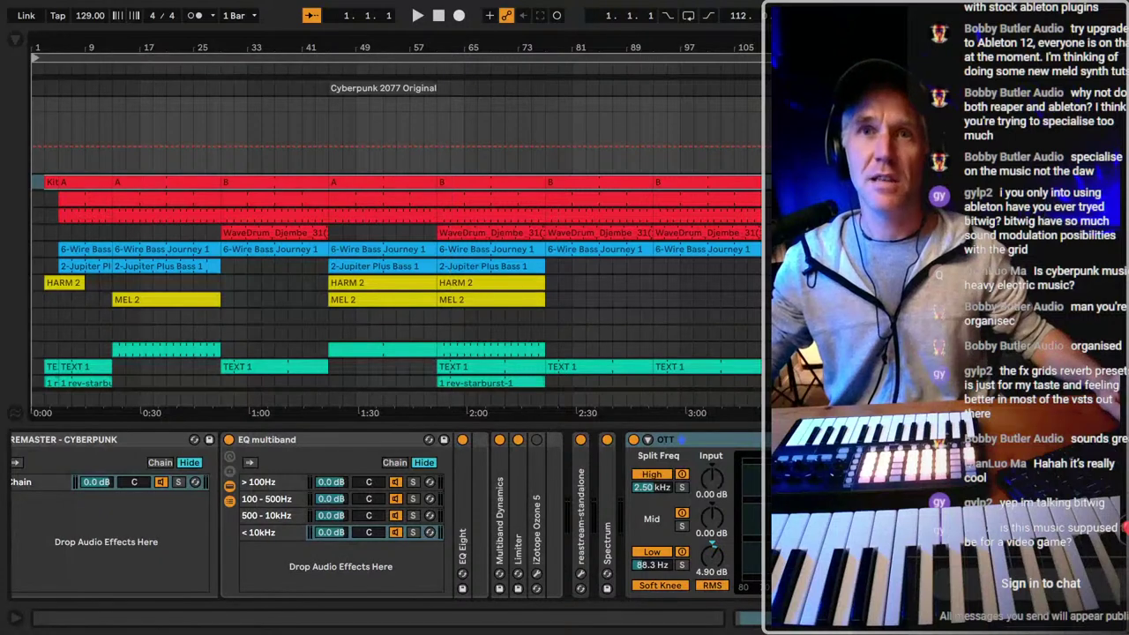
key("plus")
key("plus")
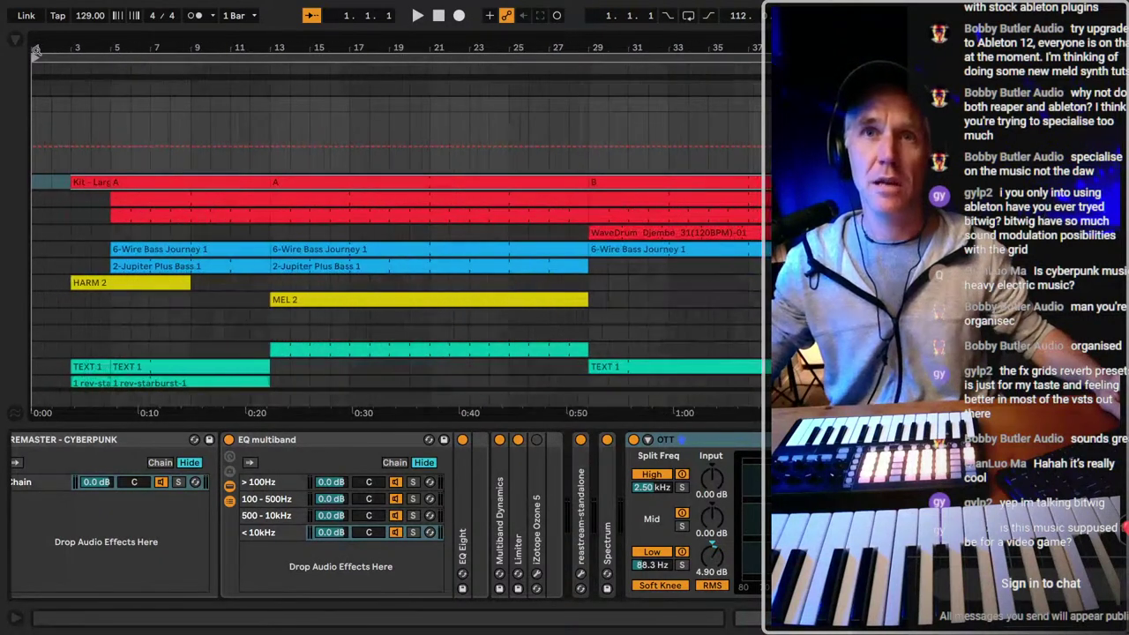
key("ctrl+s")
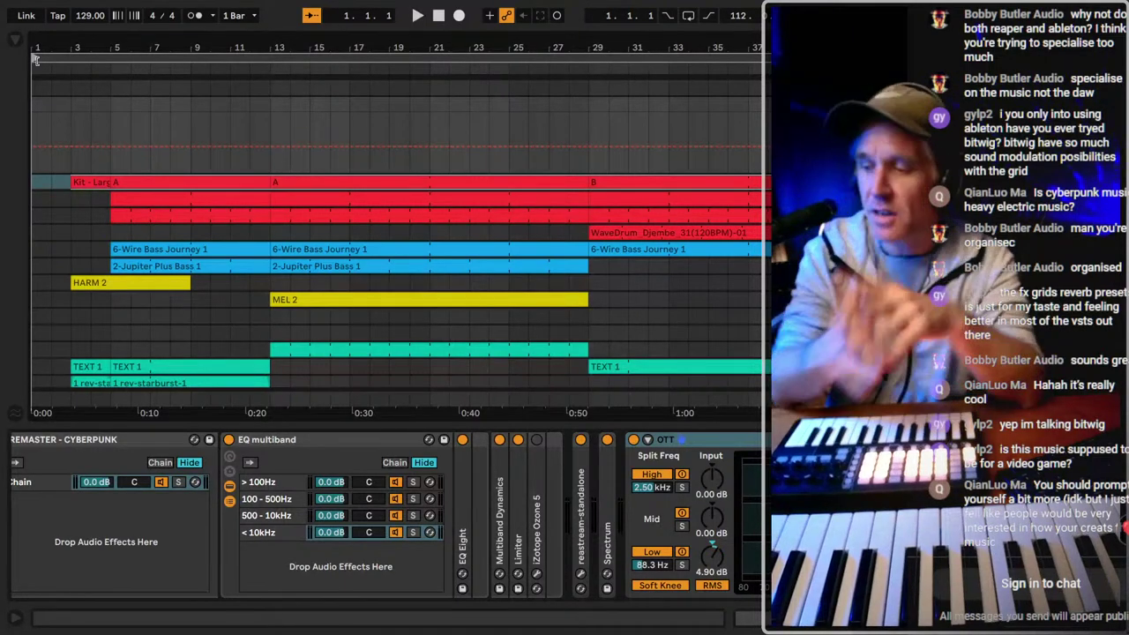
Select bars 13 to 29 on the premaster bus track, hide the automation lanes and fold the track.
left_click(269, 441)
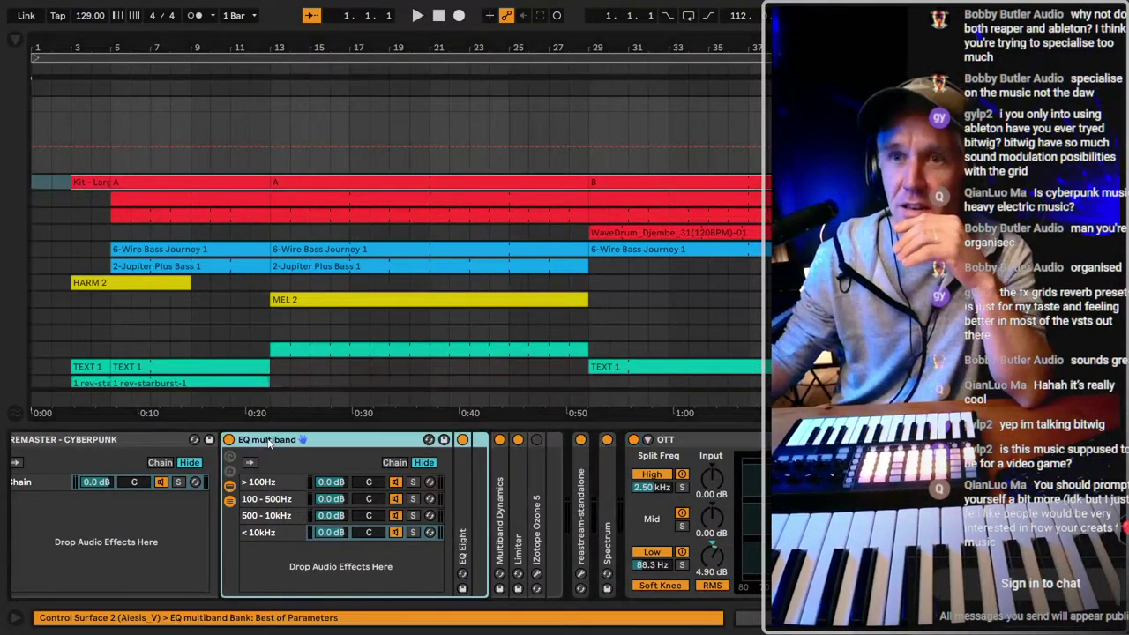
scroll(235, 572, "left", 2)
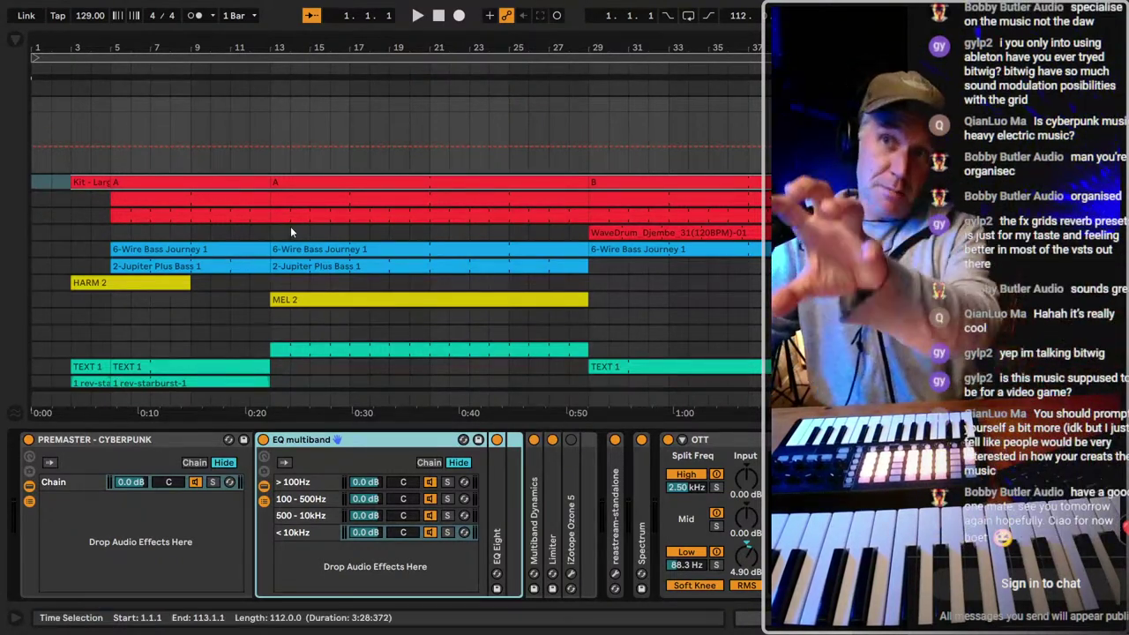
left_click(384, 181)
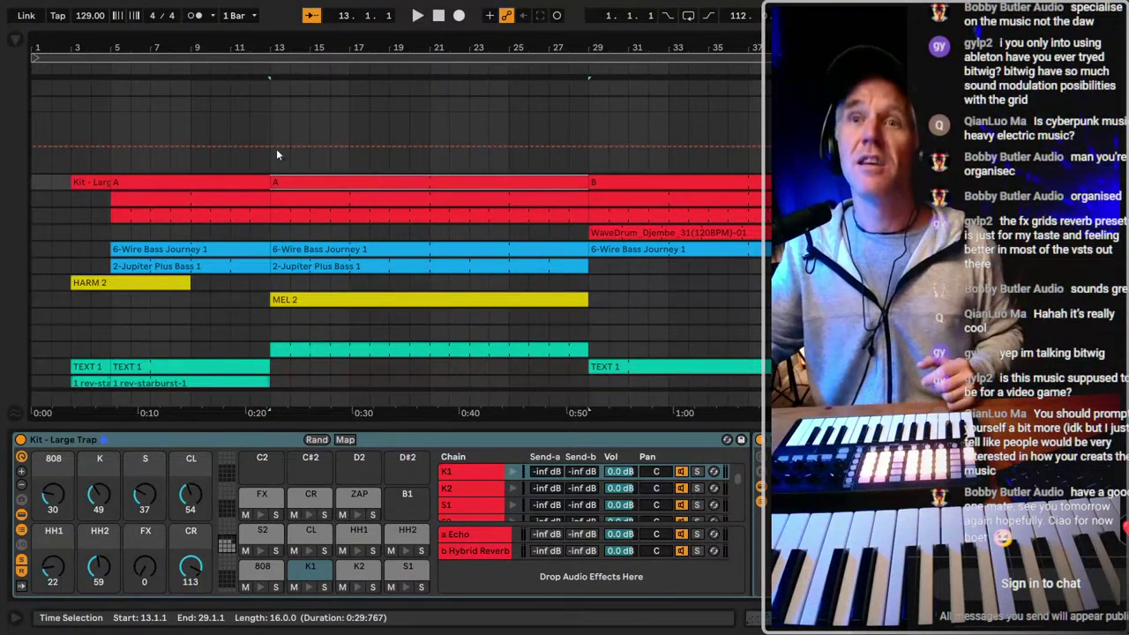
left_click_drag(272, 169, 586, 167)
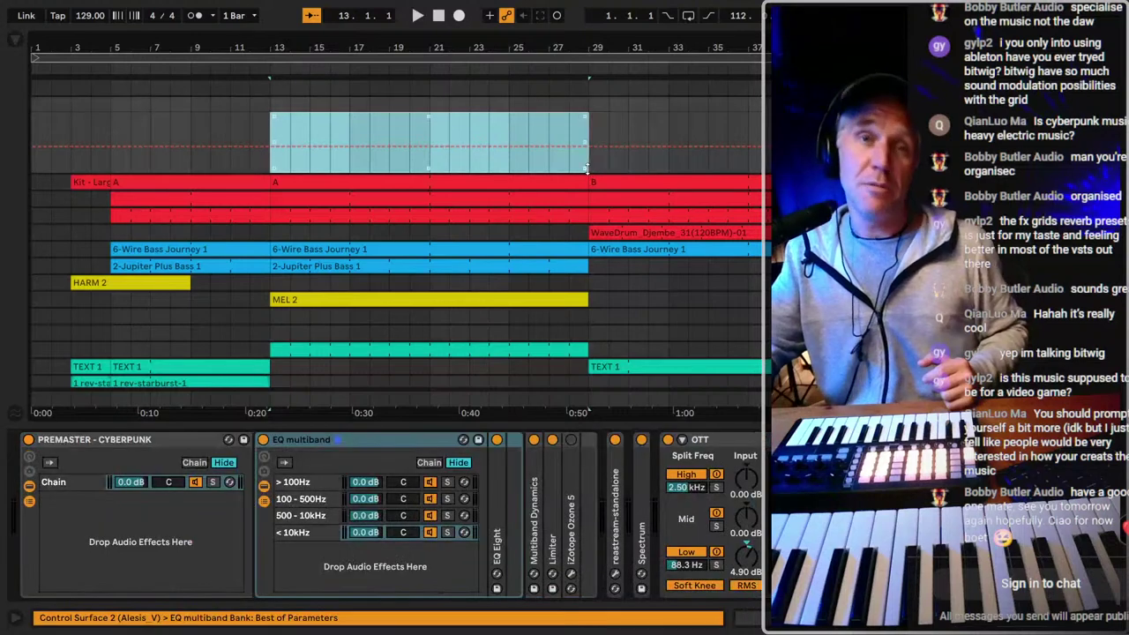
left_click(272, 164)
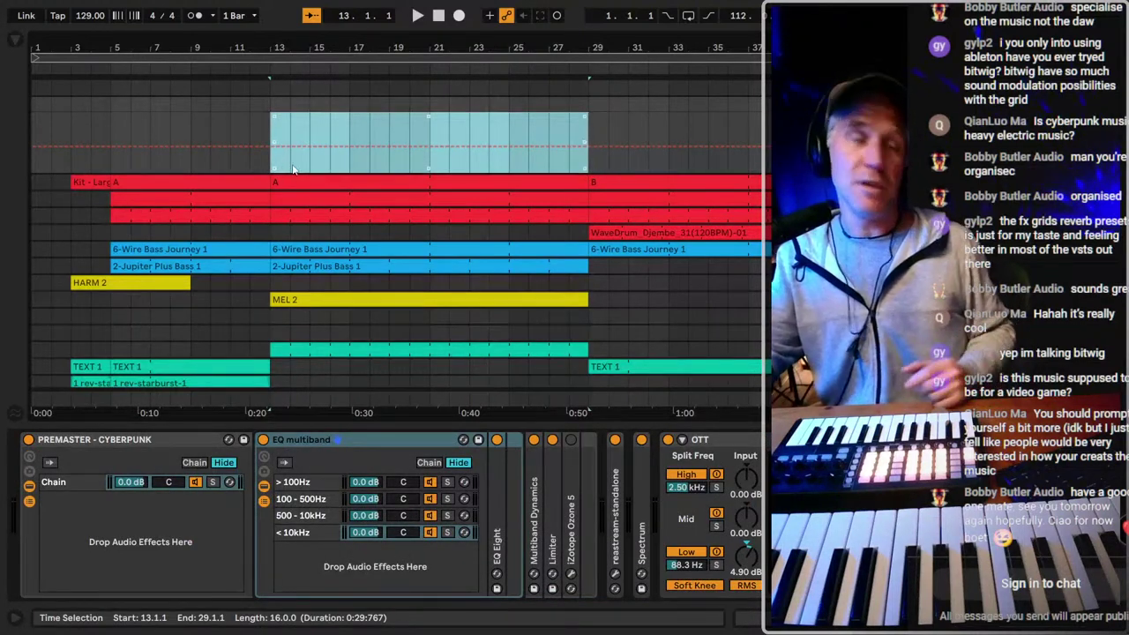
key("a")
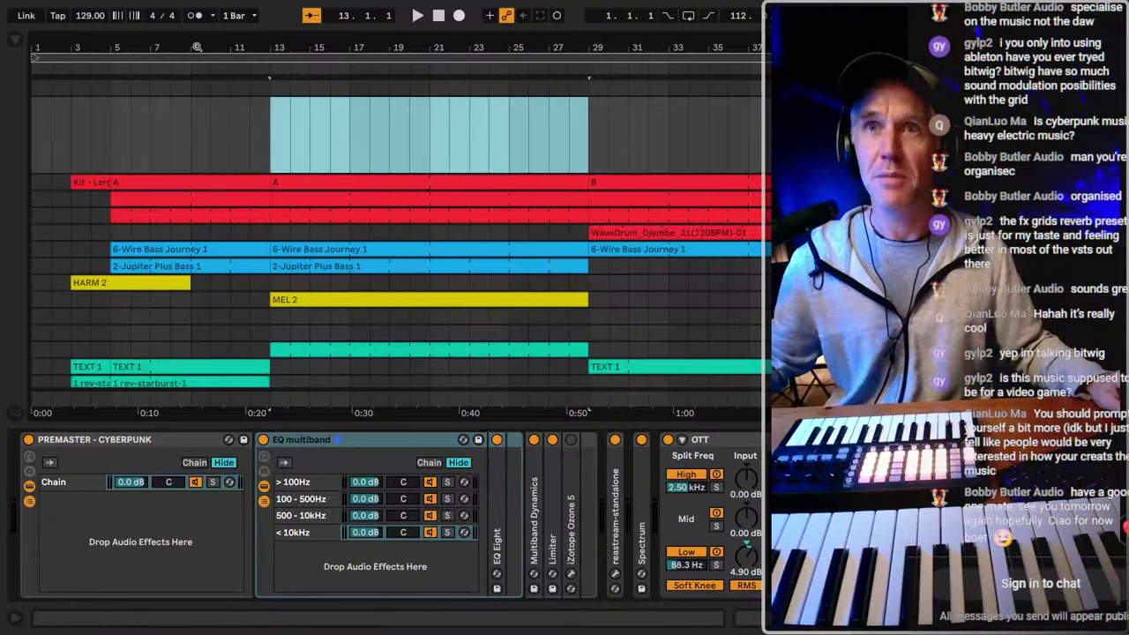
left_click_drag(197, 47, 193, 18)
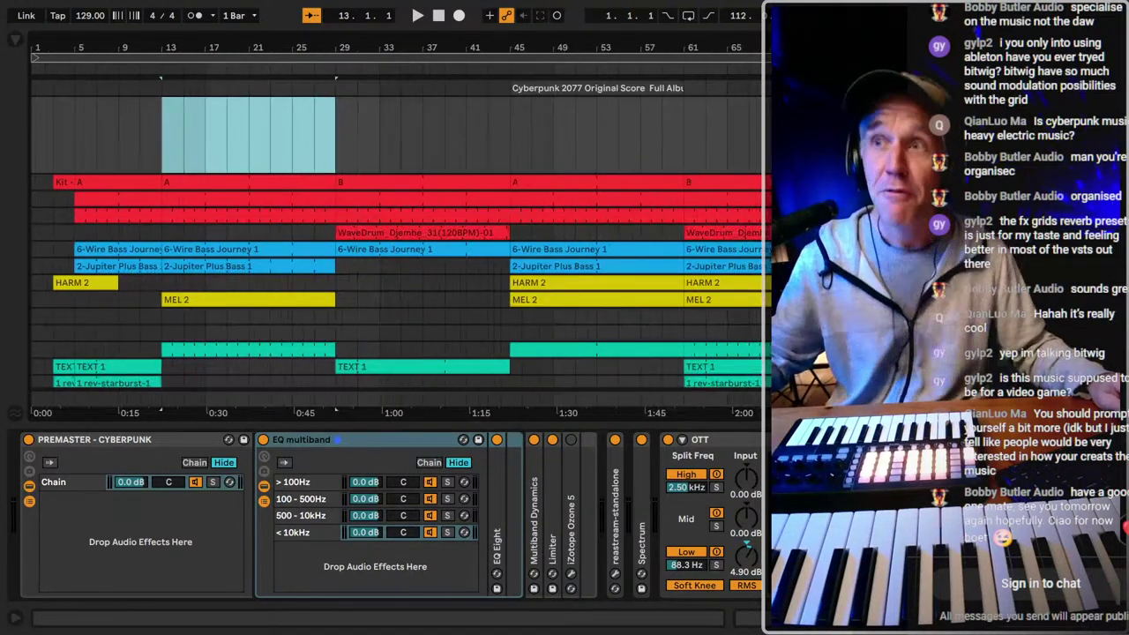
scroll(120, 262, "down", 3)
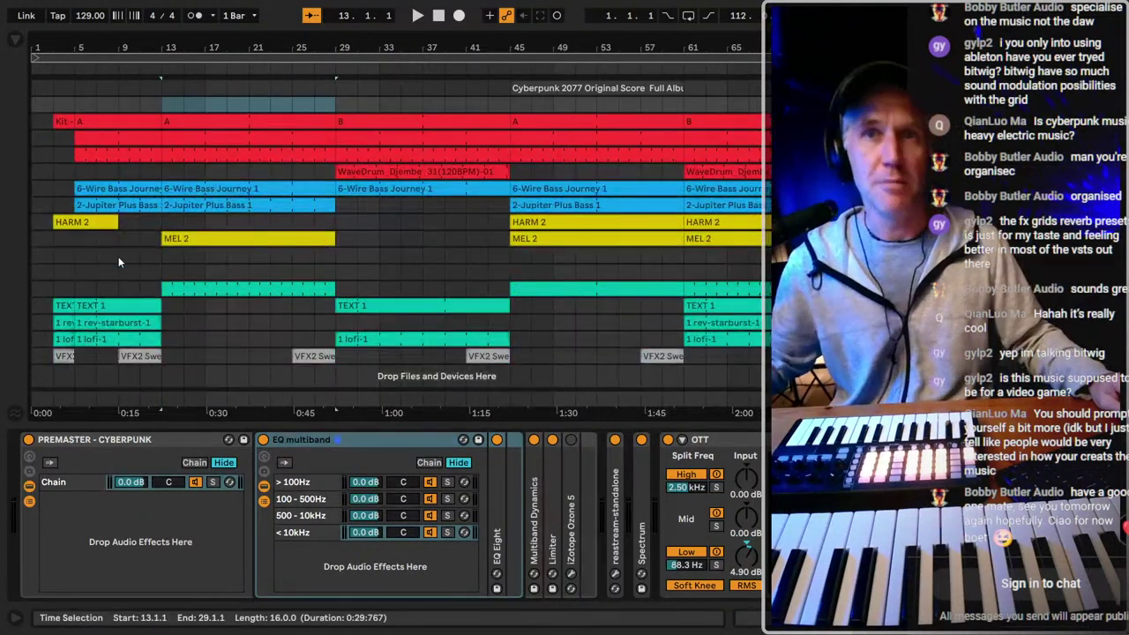
Select bars 3 to 39 across the HARM and MEL tracks, and the MEL 2 clip at bar 61.
left_click(53, 242)
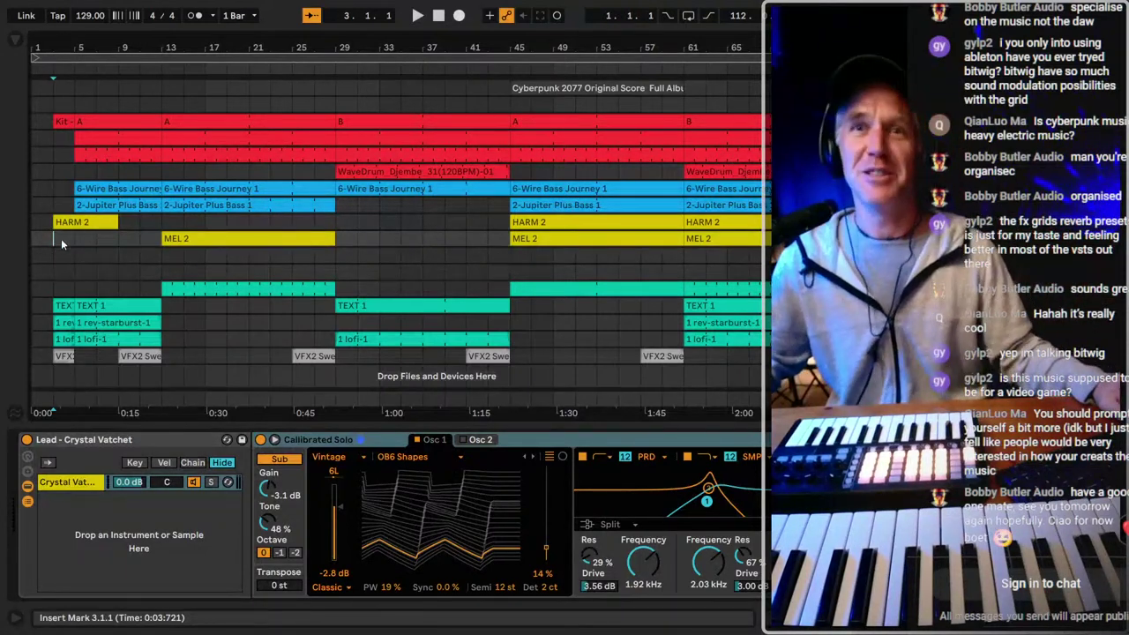
left_click_drag(58, 238, 428, 223)
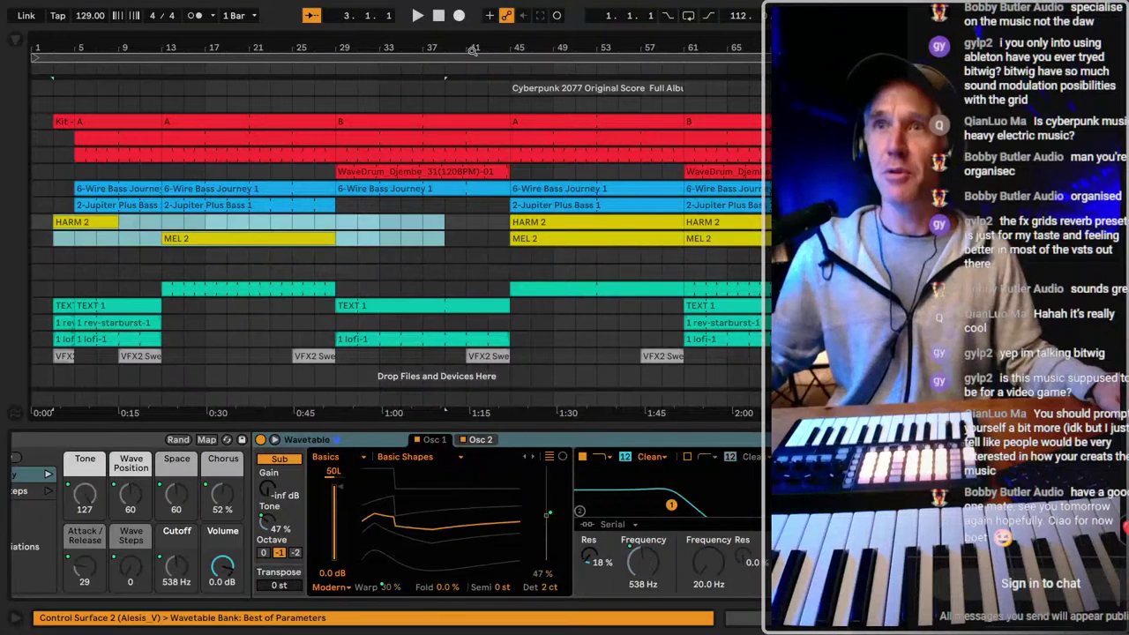
key("minus")
left_click(541, 236)
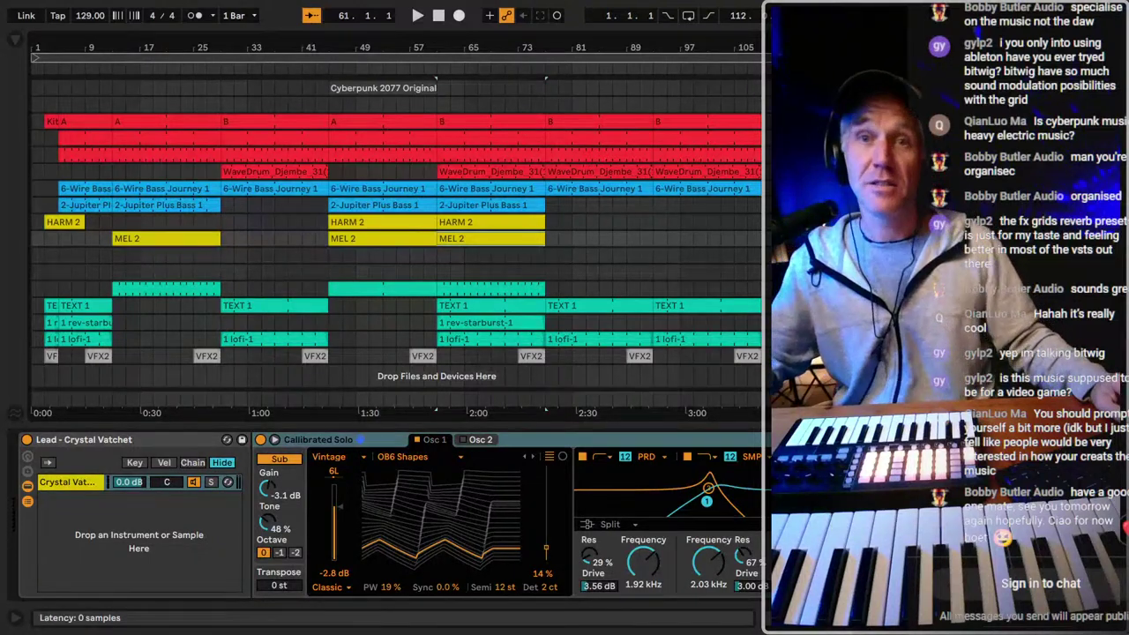
Play the arrangement from bar 3.
left_click(44, 154)
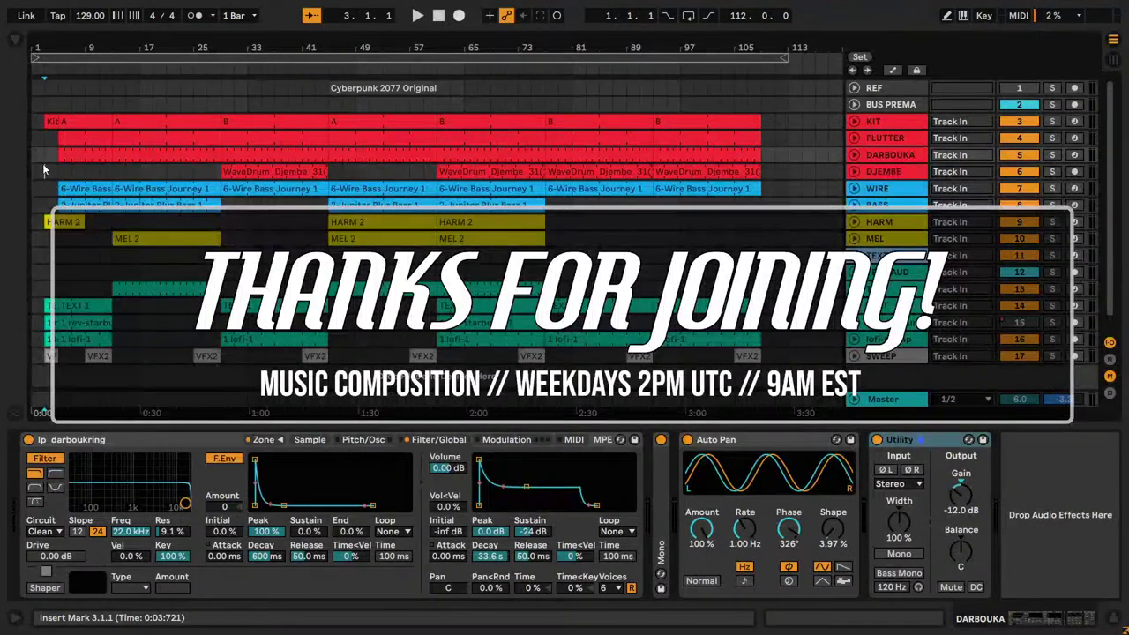
left_click(45, 171)
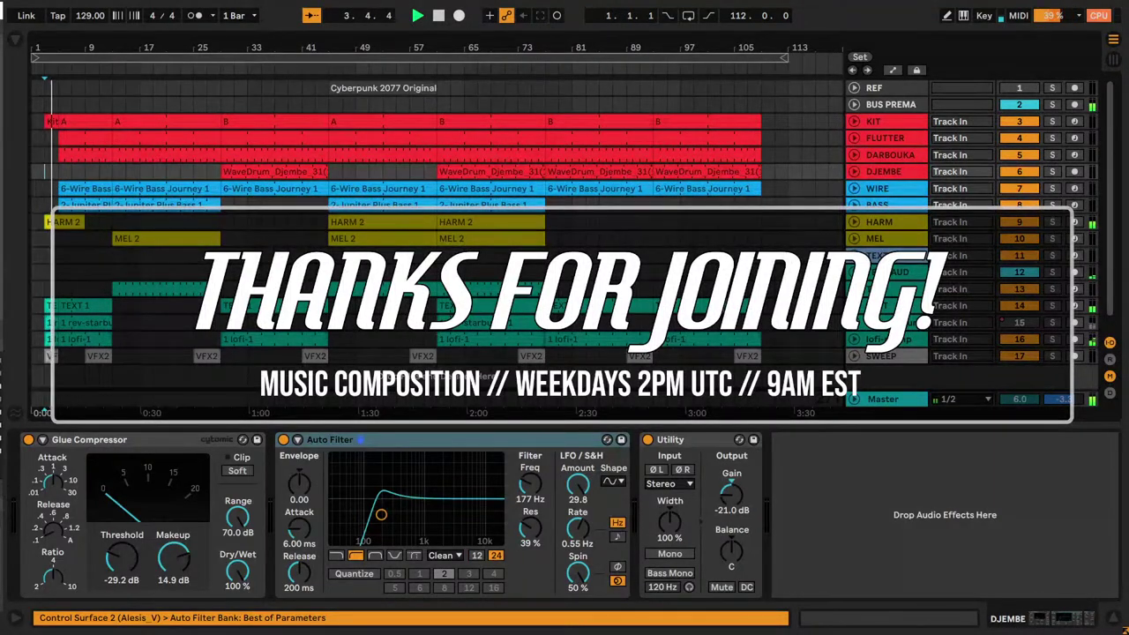